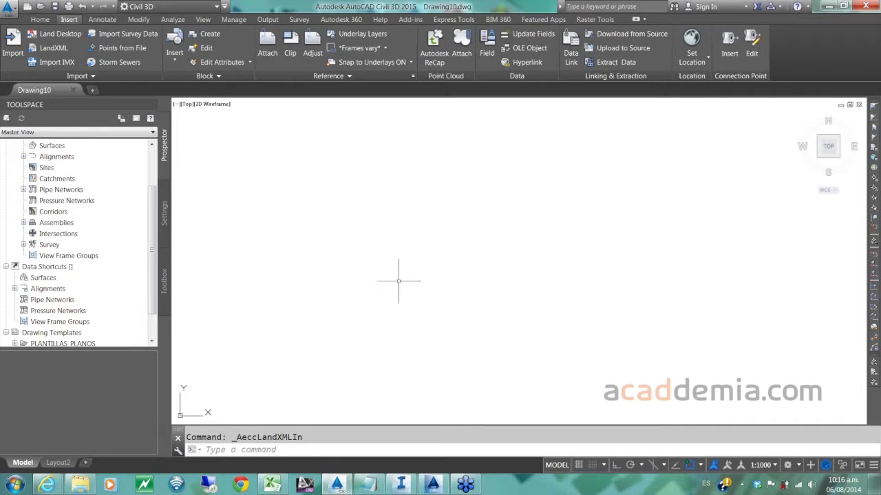
- Create a new data shortcuts project folder named demo
drag(154, 239, 153, 268)
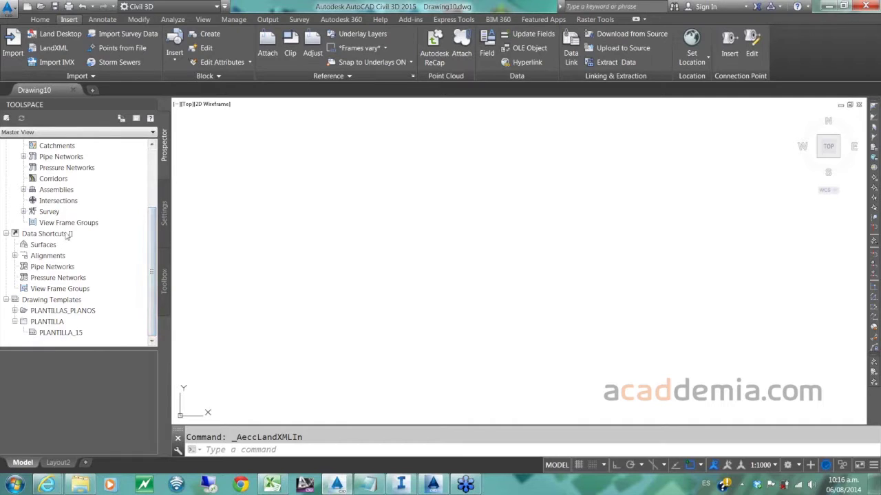
click(79, 234)
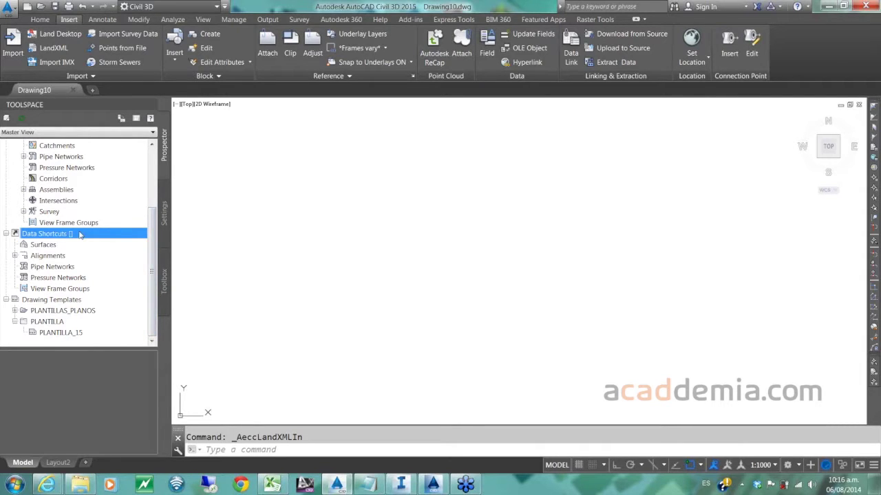
right_click(85, 233)
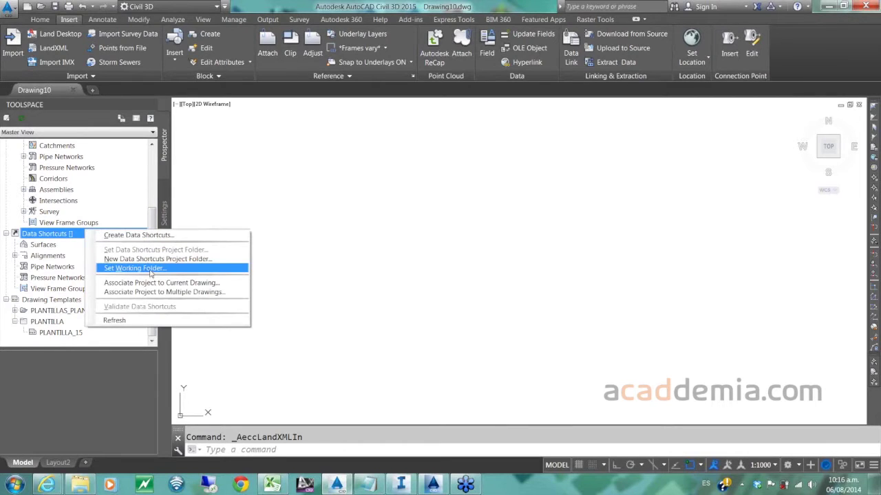
click(164, 260)
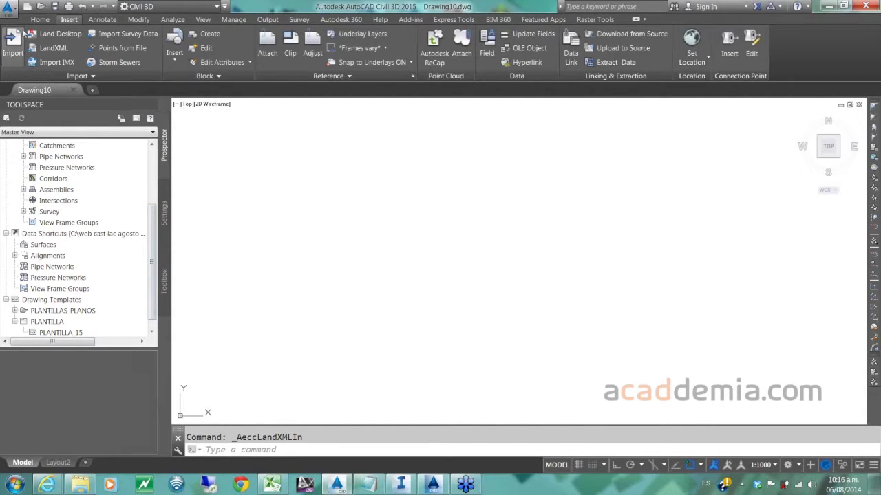
- Save the drawing as topografia in the demo project's Source Drawings\Surfaces folder, under web cast iac agosto 6\PROYECTOS
click(15, 12)
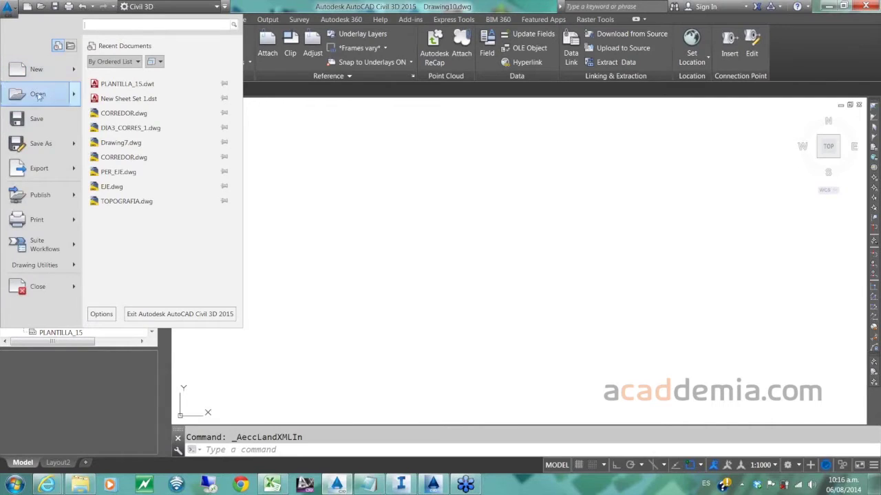
mouse_move(42, 146)
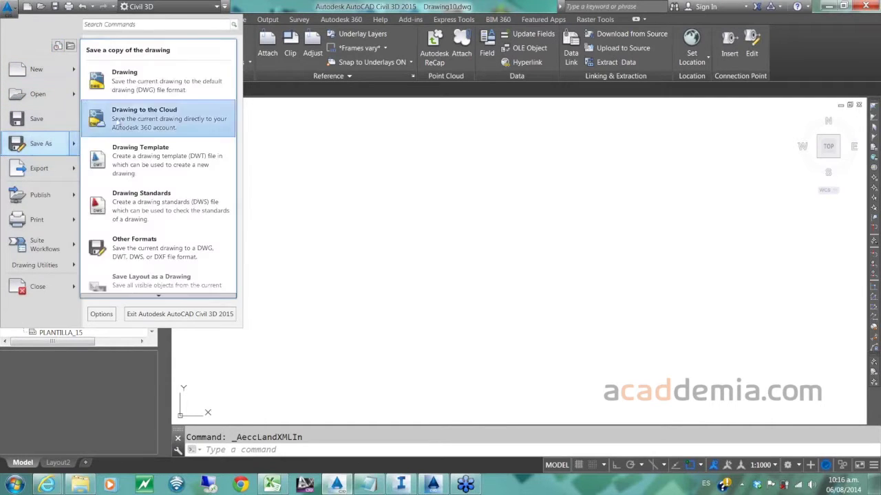
click(126, 74)
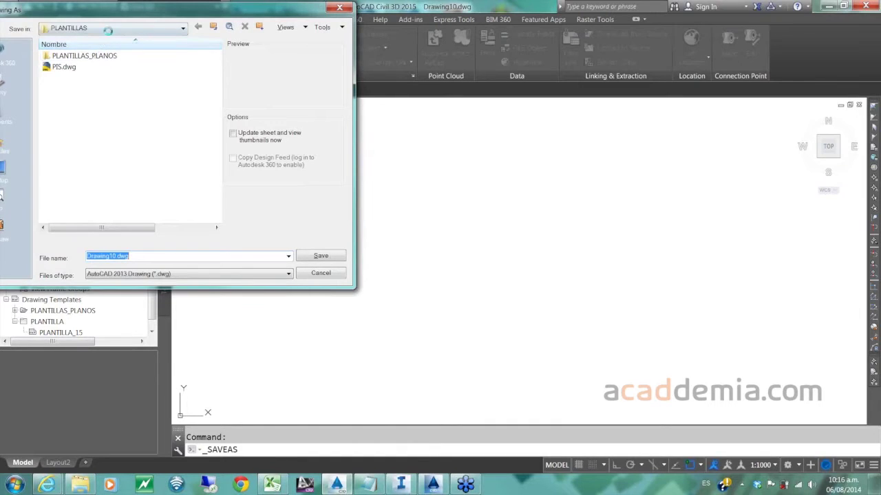
click(108, 28)
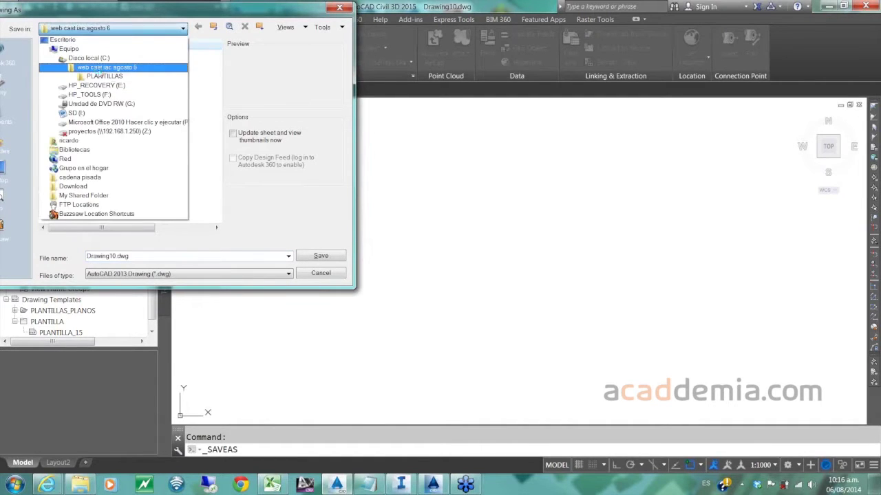
click(100, 67)
double_click(72, 66)
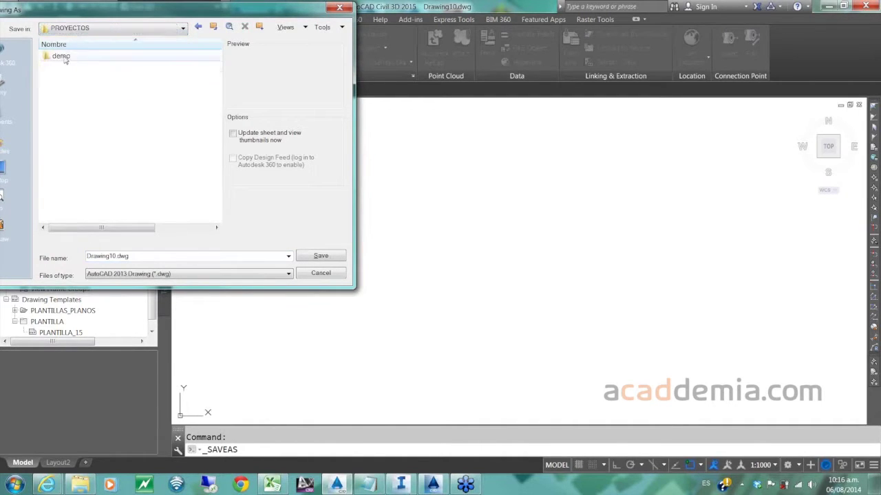
double_click(65, 57)
double_click(63, 111)
double_click(67, 90)
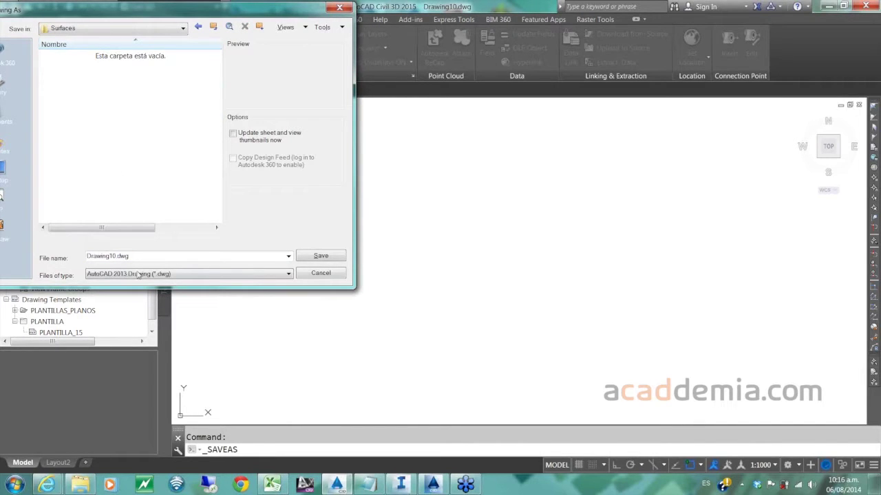
click(150, 256)
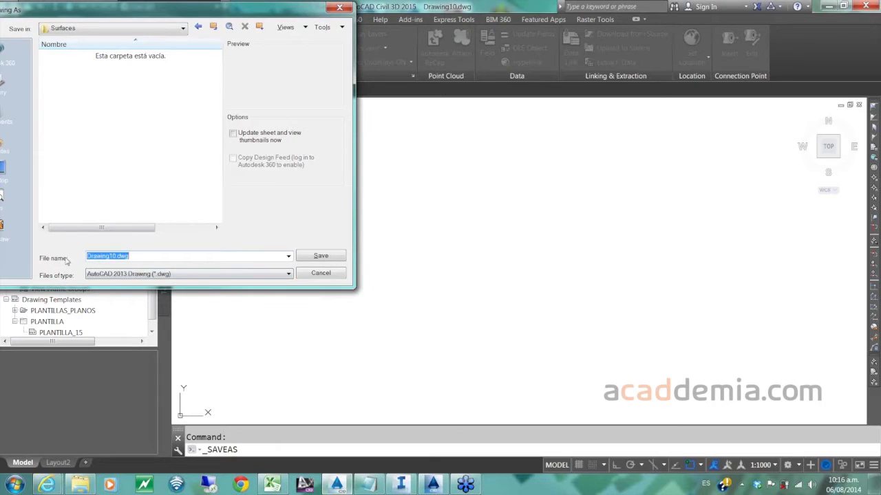
text(topografia)
click(326, 258)
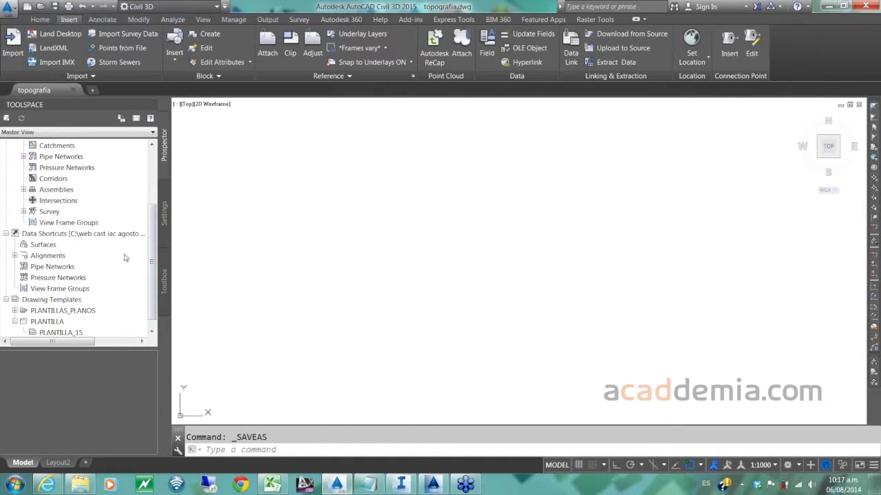
- Associate the demo data shortcuts project with the current drawing
scroll(140, 263, down, 1)
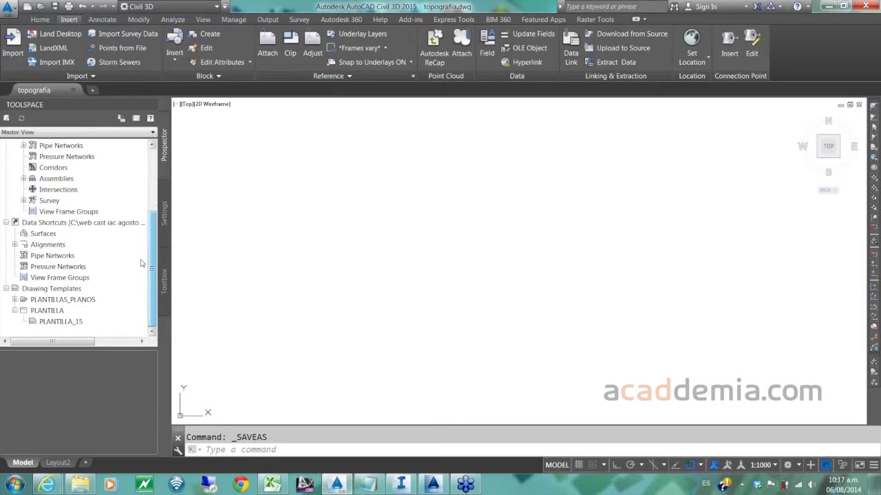
right_click(114, 224)
click(187, 279)
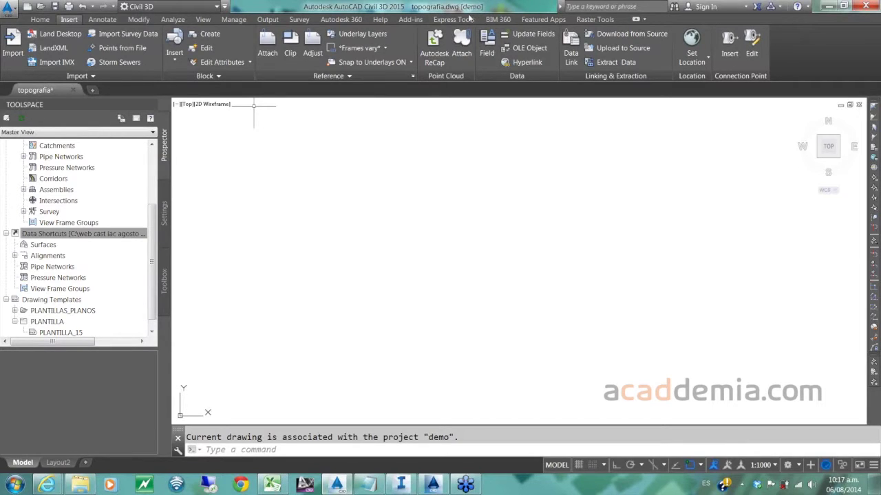
click(34, 233)
- Import the topografia surface from the LandXML file TOPO_CORREDOR1.xml in the PLANTILLAS folder, leaving out its SourceData
click(56, 53)
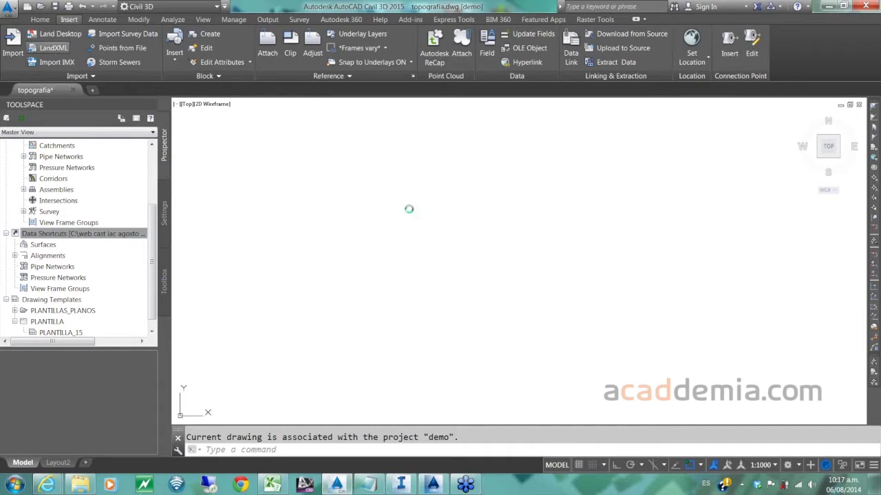
double_click(240, 118)
click(252, 139)
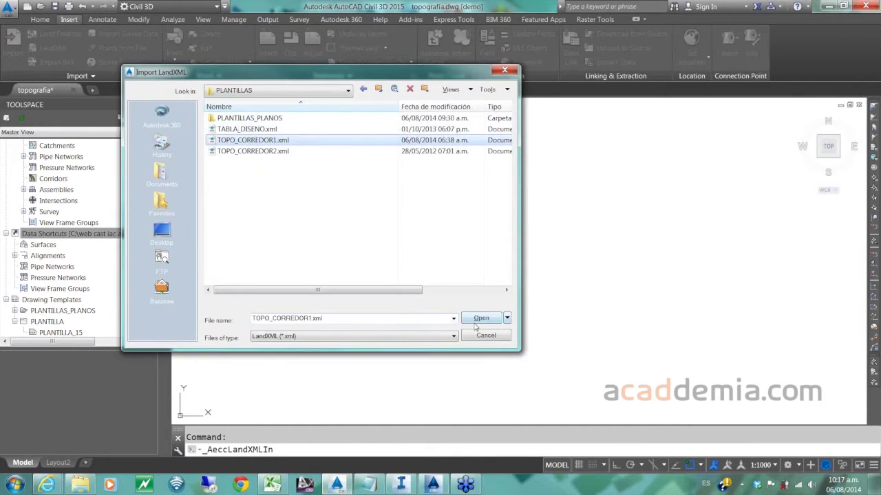
click(475, 323)
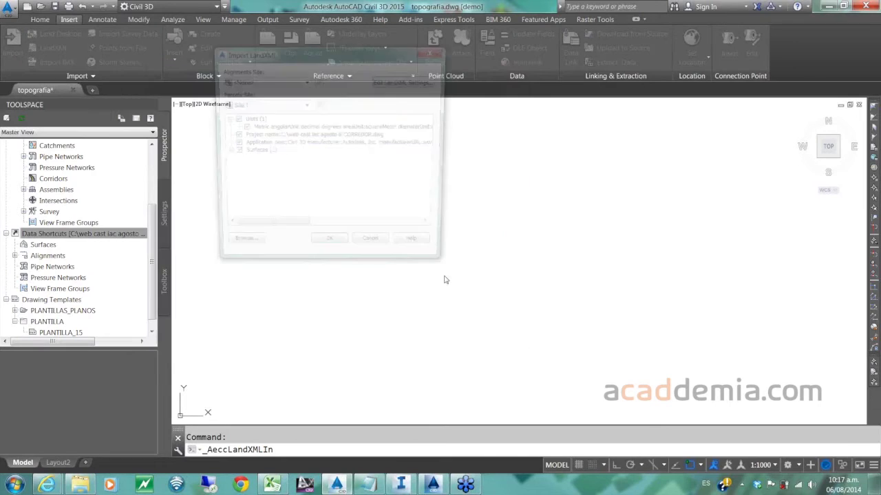
click(233, 161)
click(249, 168)
click(330, 250)
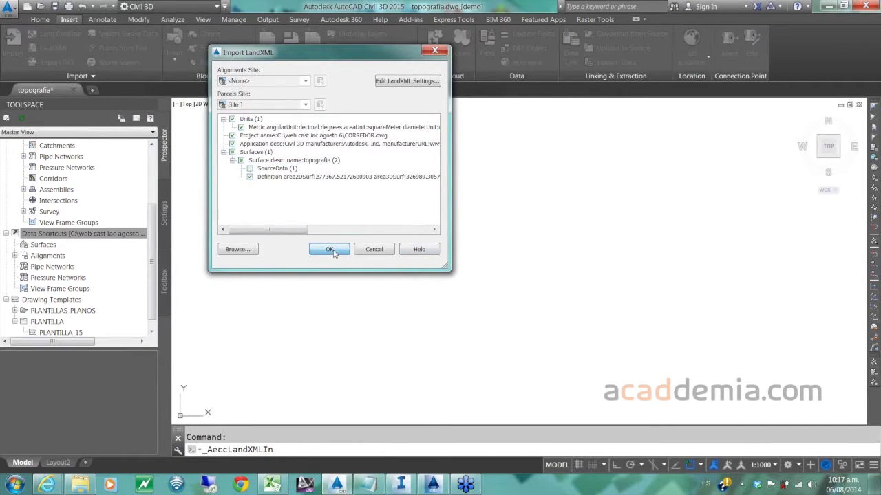
- Save the topografia drawing with the imported surface
scroll(436, 244, down, 4)
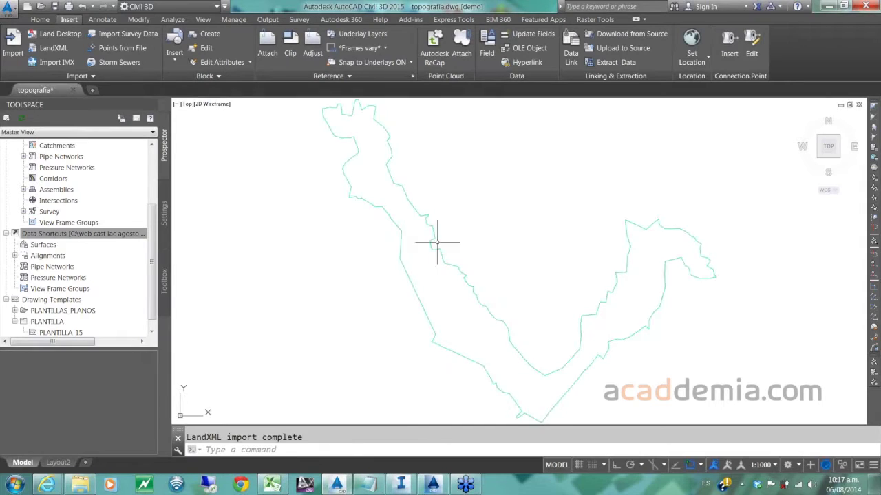
scroll(428, 243, up, 2)
middle_drag(430, 249, 408, 252)
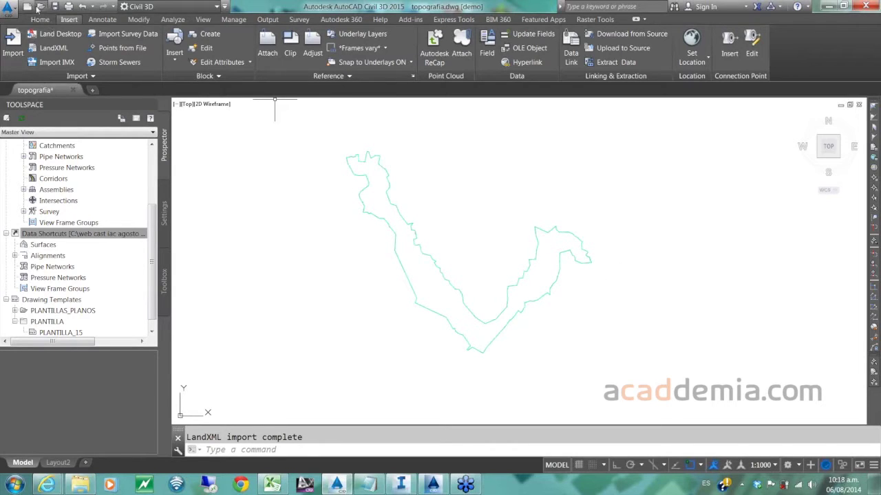
key(ctrl+s)
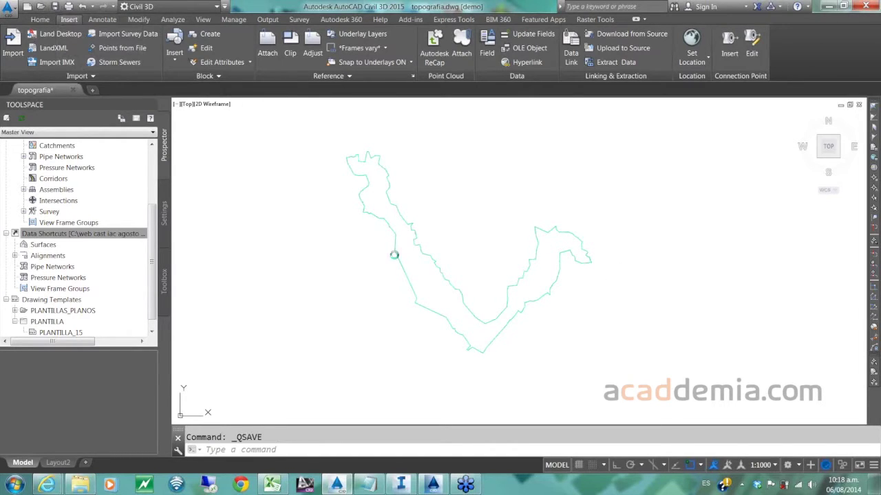
- Create a data shortcut for the topografia surface and select it in the project's surface shortcuts
right_click(88, 236)
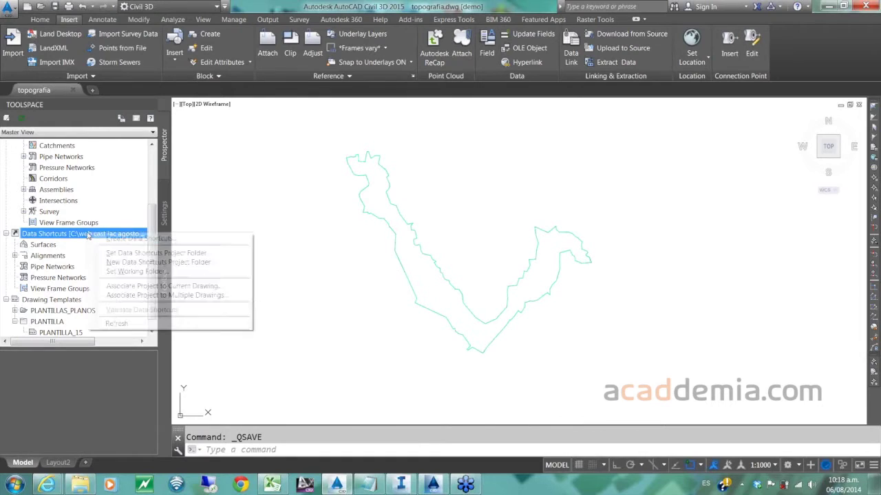
click(124, 240)
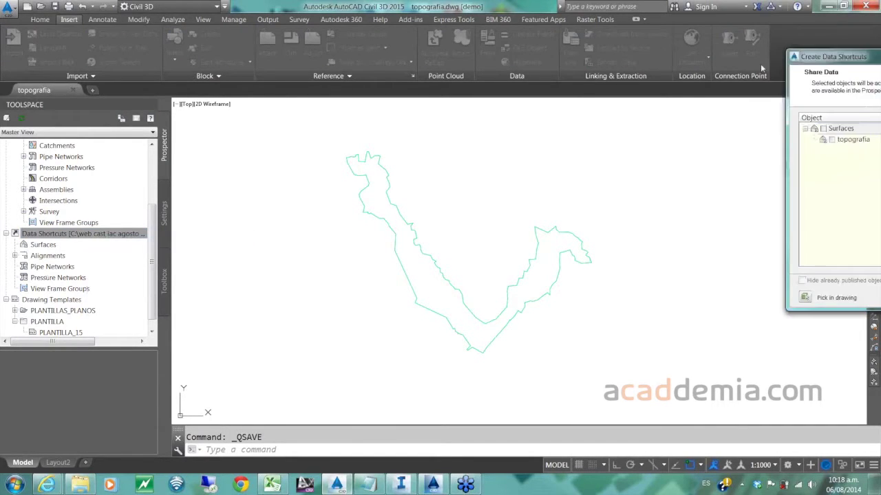
click(412, 175)
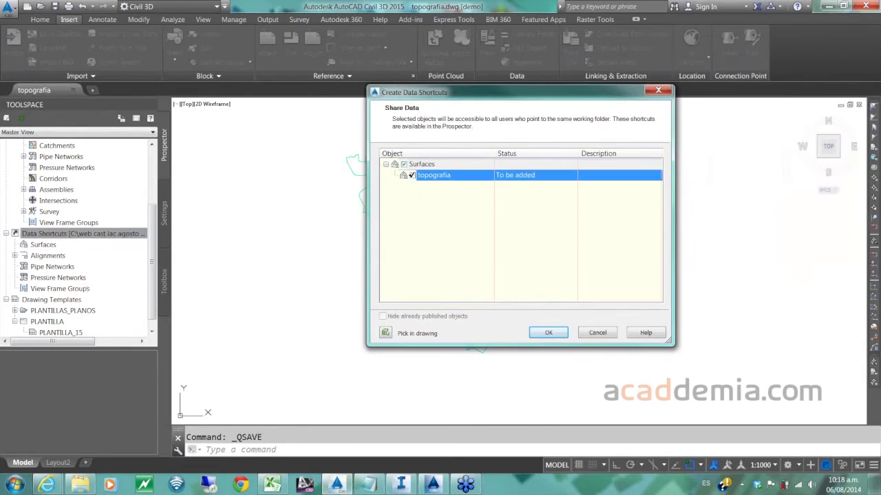
click(549, 333)
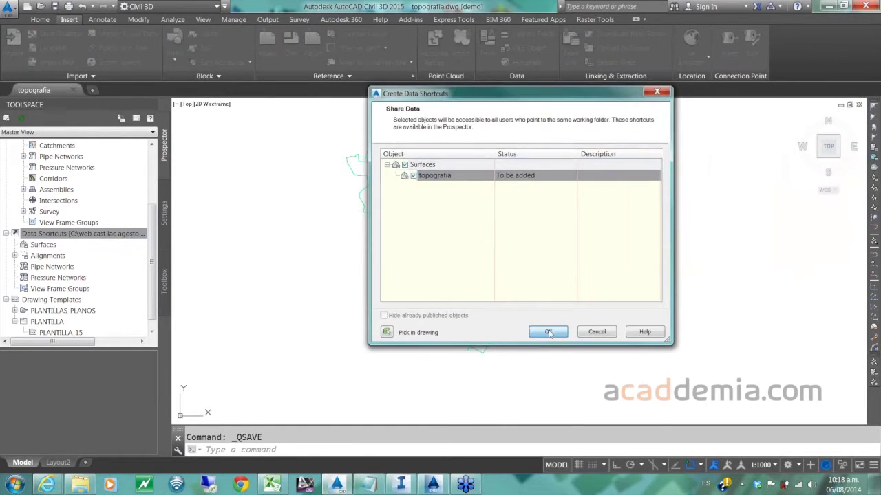
click(56, 257)
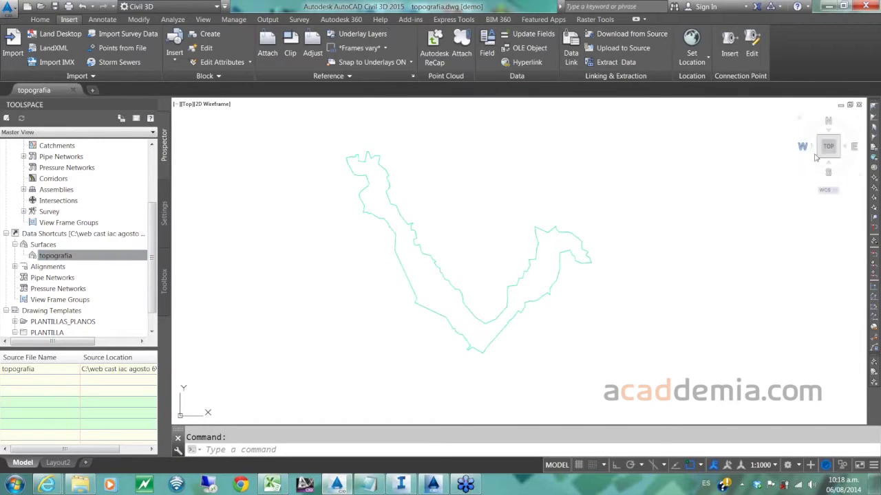
- Close the topografia drawing and start a new drawing from the PLANTILLA_15.dwt template
click(860, 104)
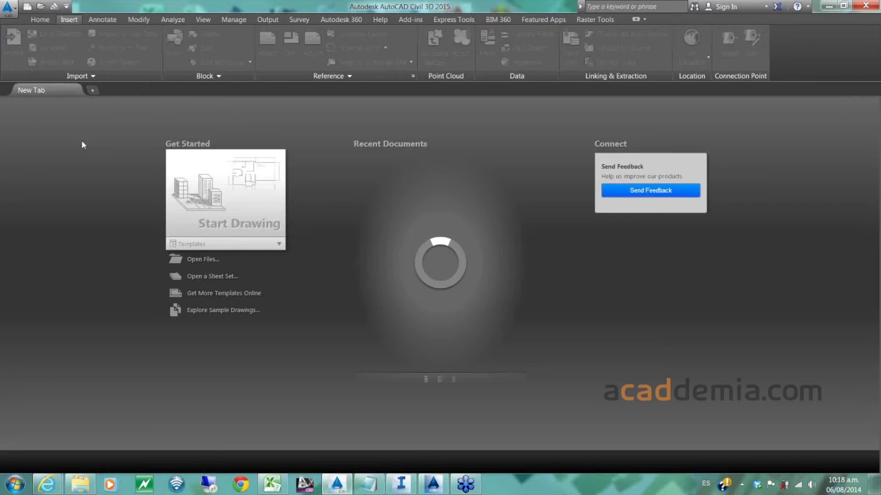
click(199, 244)
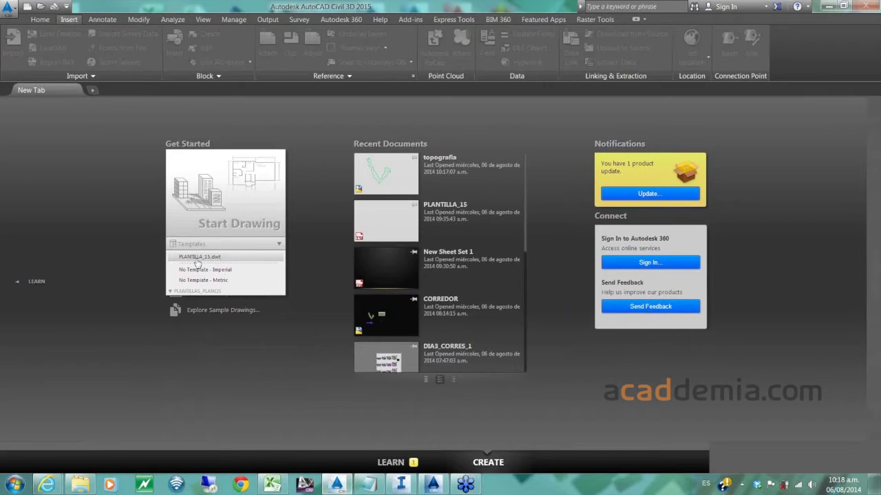
click(198, 258)
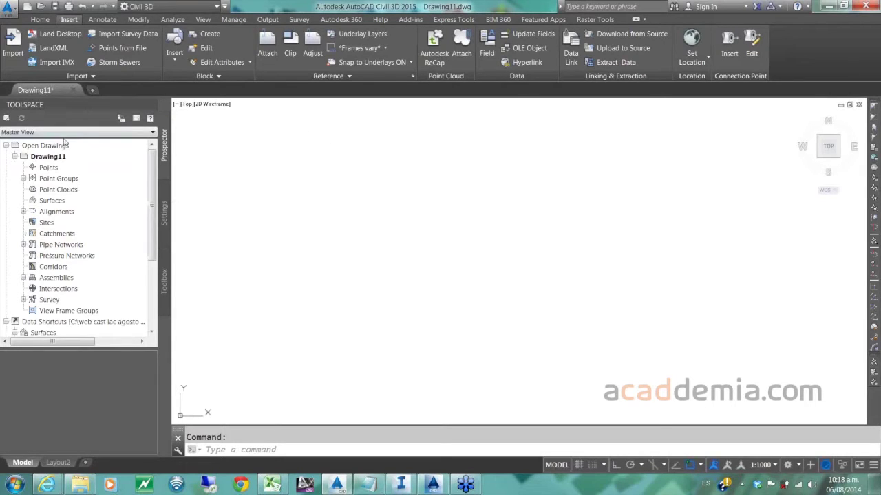
click(15, 11)
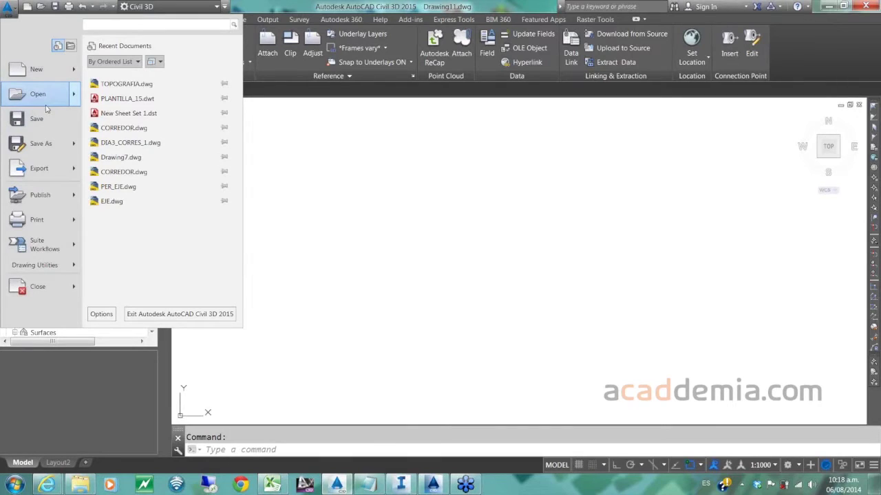
click(503, 221)
click(452, 276)
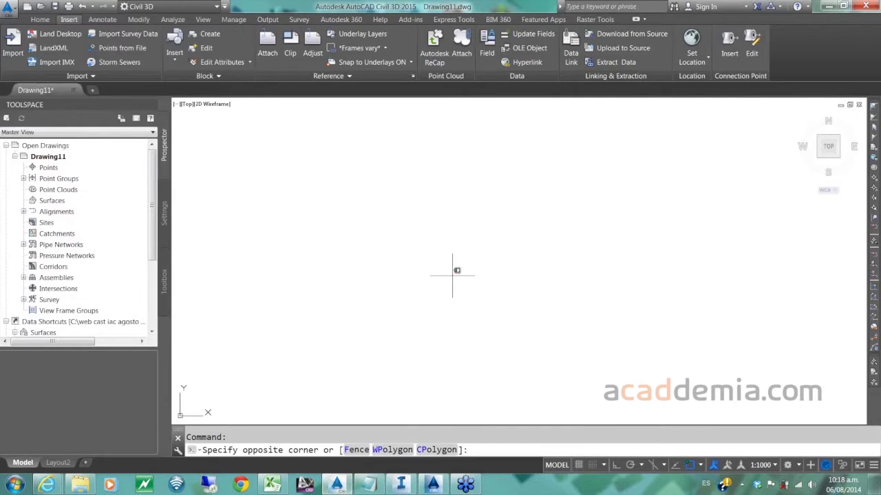
click(338, 204)
- Save the new drawing as eje in the Alignments folder under the demo project's Source Drawings
click(15, 10)
mouse_move(40, 143)
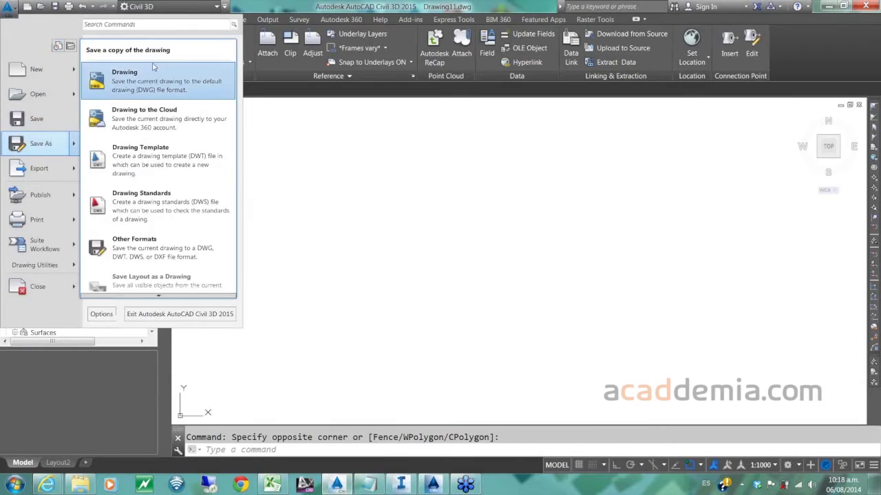
click(153, 77)
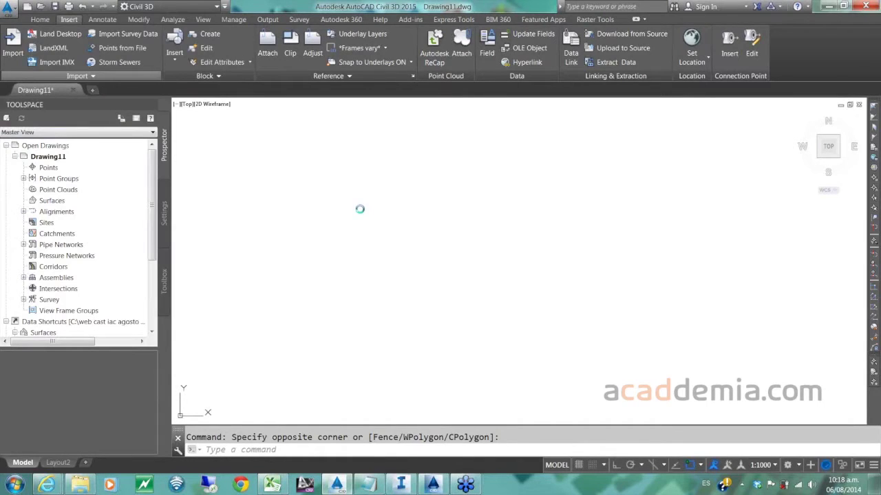
click(89, 29)
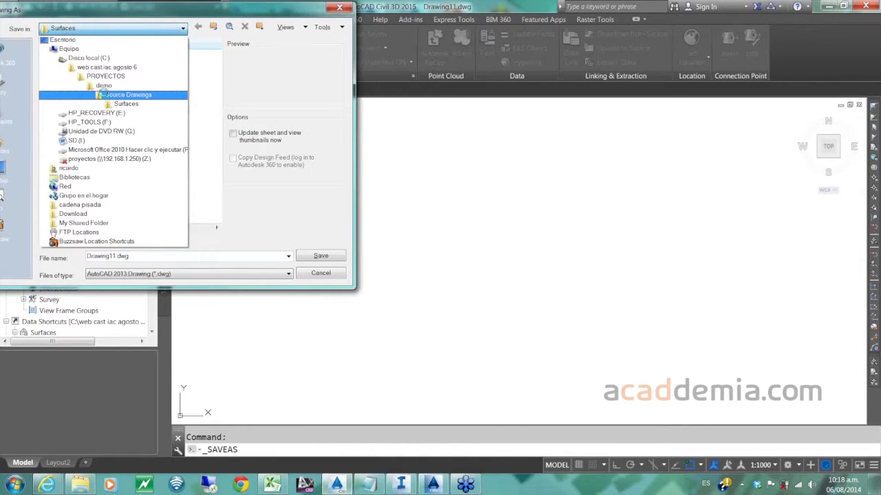
click(103, 94)
double_click(76, 59)
drag(165, 256, 52, 270)
text(eje)
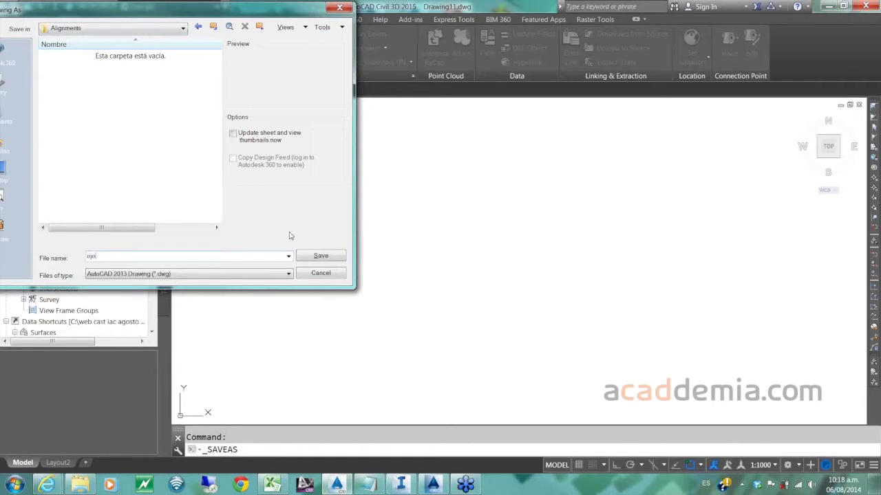
click(328, 256)
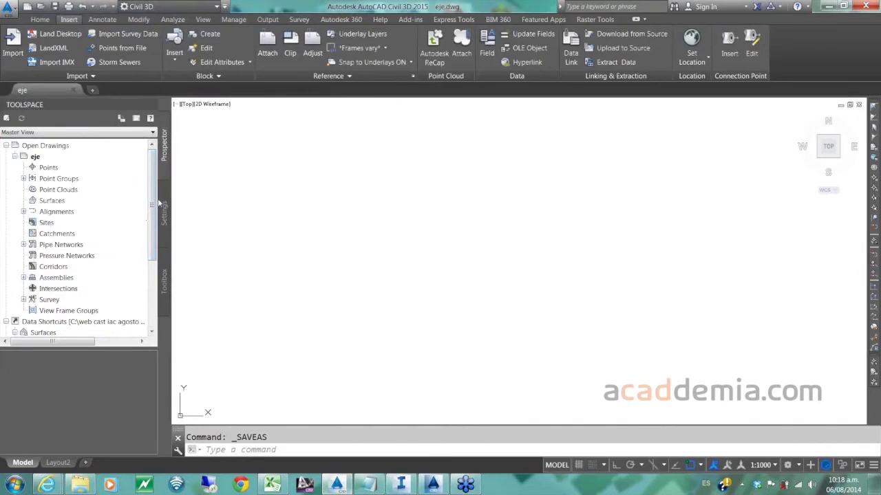
- Associate the demo data shortcuts project with the current eje drawing
drag(156, 205, 156, 234)
scroll(90, 209, down, 2)
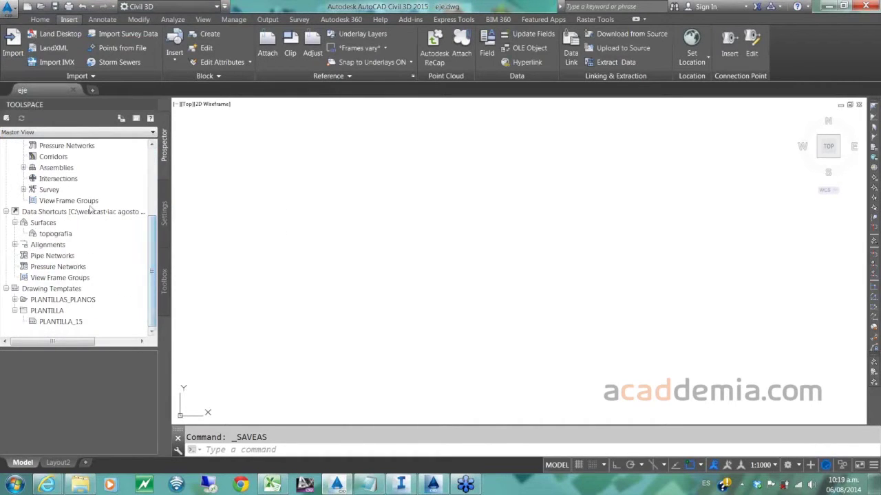
click(55, 234)
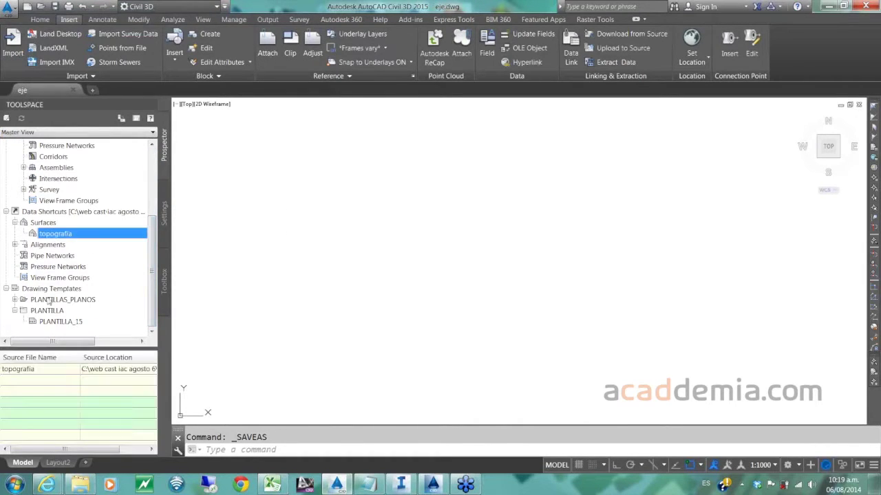
click(118, 214)
right_click(118, 214)
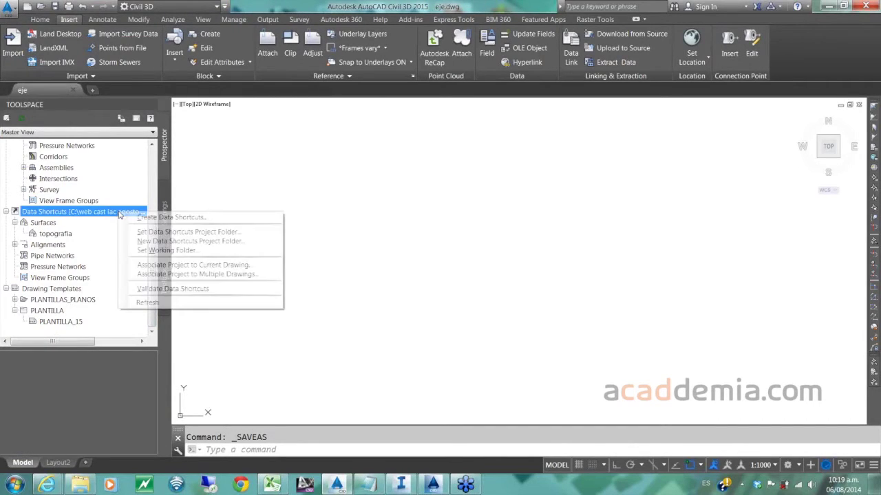
click(162, 266)
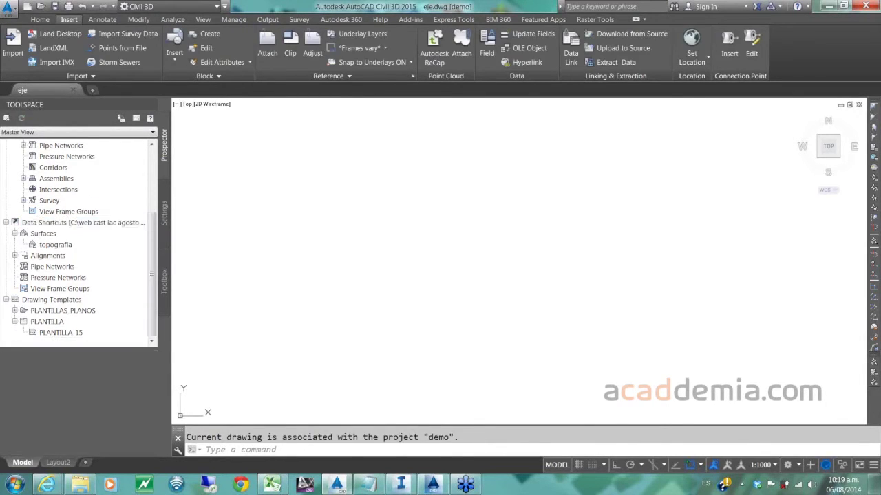
- Create a reference to the topografia surface from its data shortcut, using the CURSO_TN style on layer C-TOPO
click(55, 245)
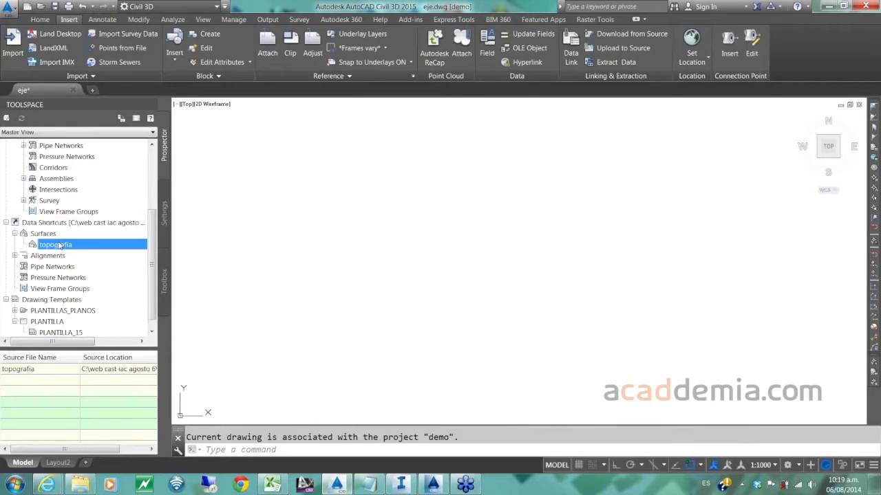
right_click(61, 244)
click(96, 249)
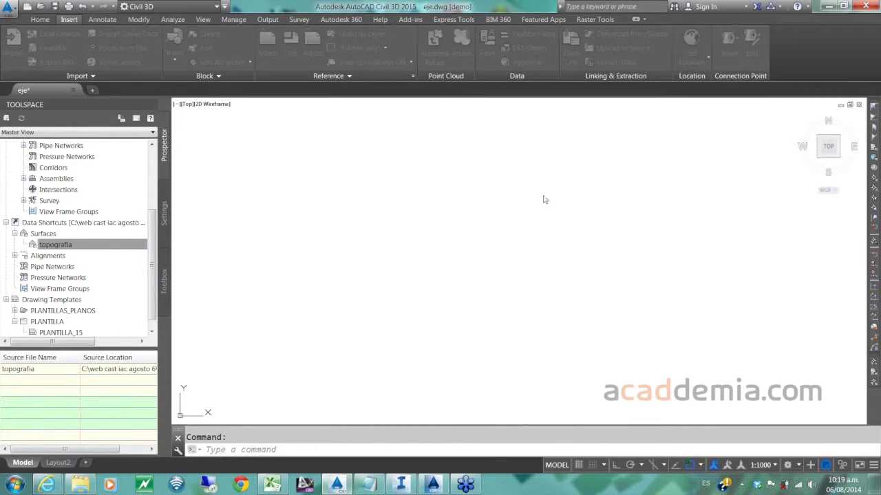
drag(827, 99, 391, 133)
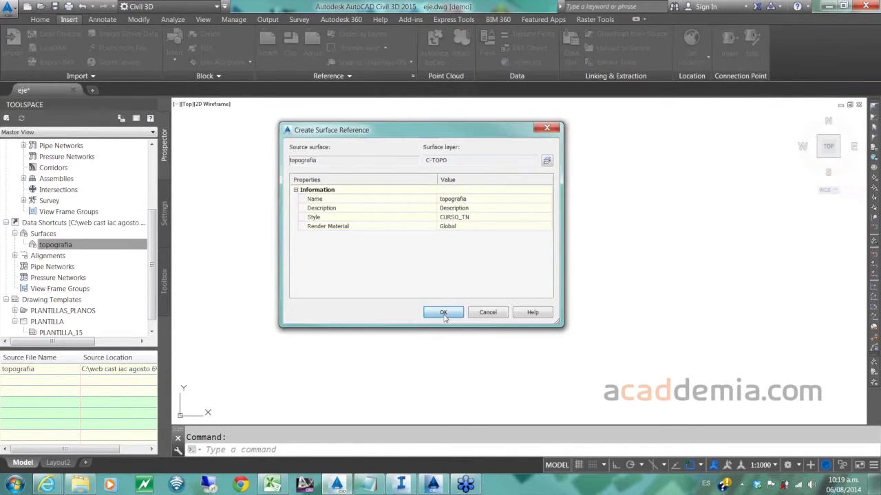
click(443, 314)
scroll(359, 216, up, 10)
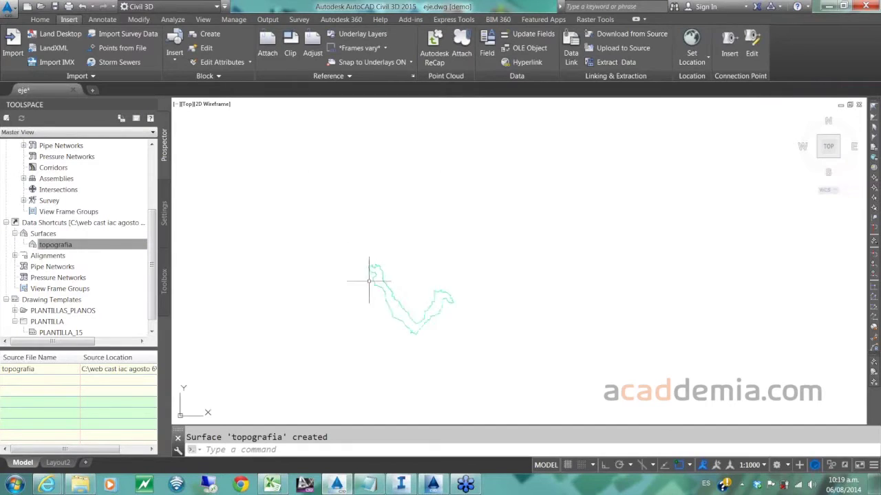
middle_drag(374, 298, 378, 277)
scroll(419, 246, up, 2)
scroll(417, 252, down, 2)
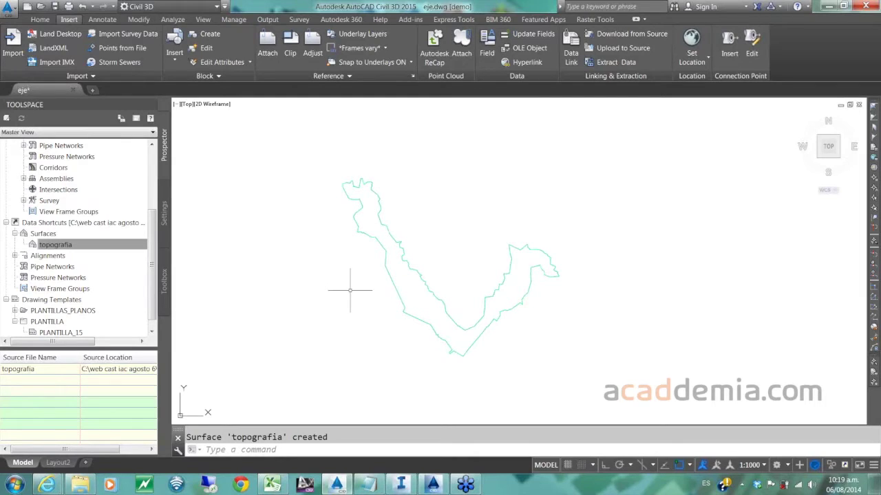
- Insert PIS.dwg from the PLANTILLAS folder as a block at 0,0,0 with scale 1 and no rotation
text(I)
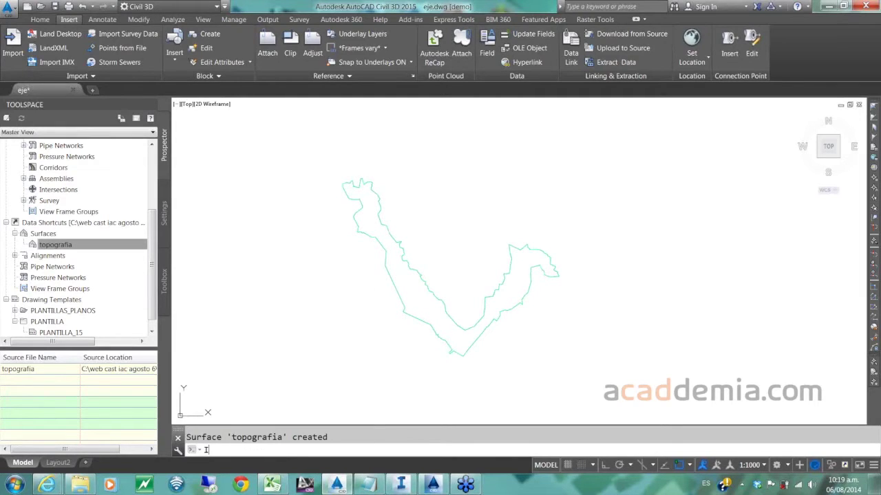
key(Return)
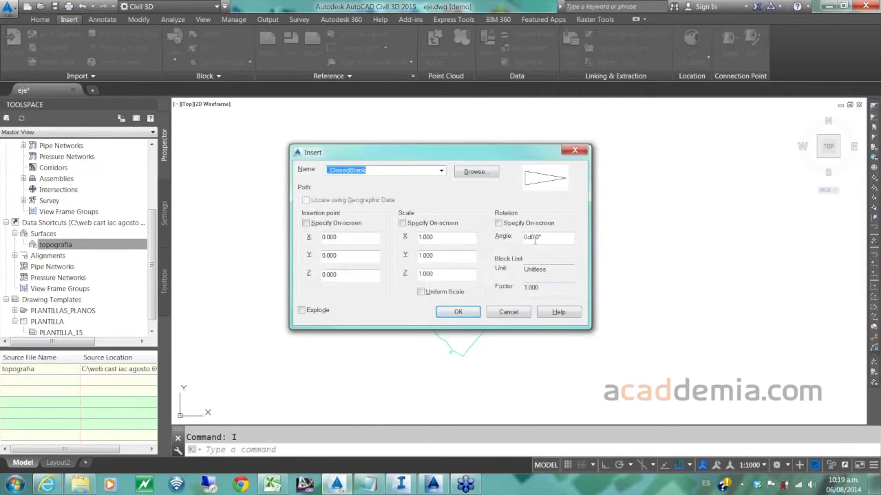
click(441, 172)
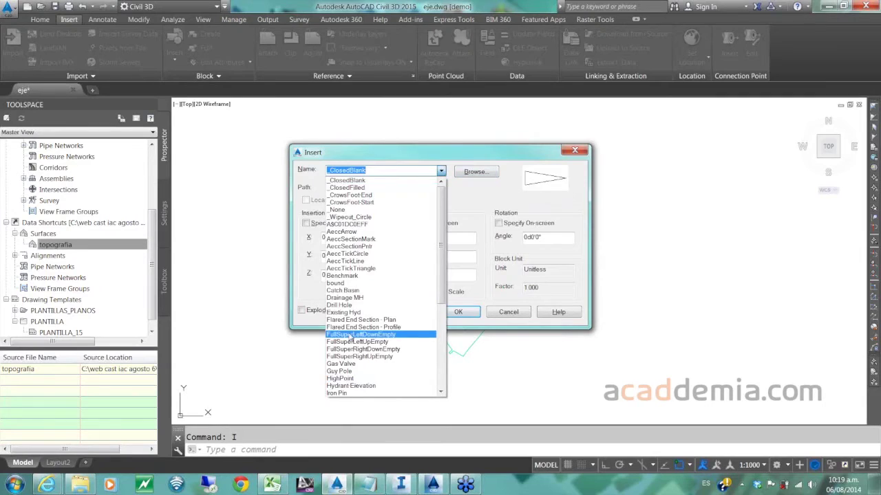
scroll(351, 338, down, 3)
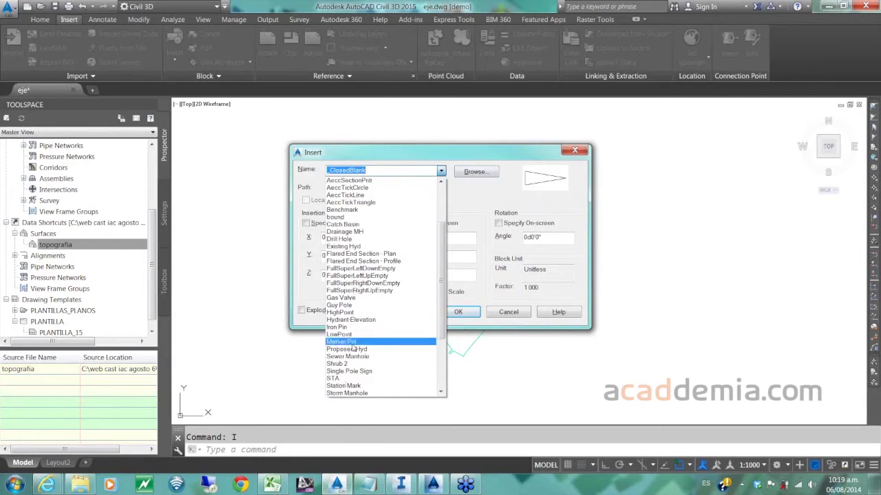
click(485, 172)
click(485, 172)
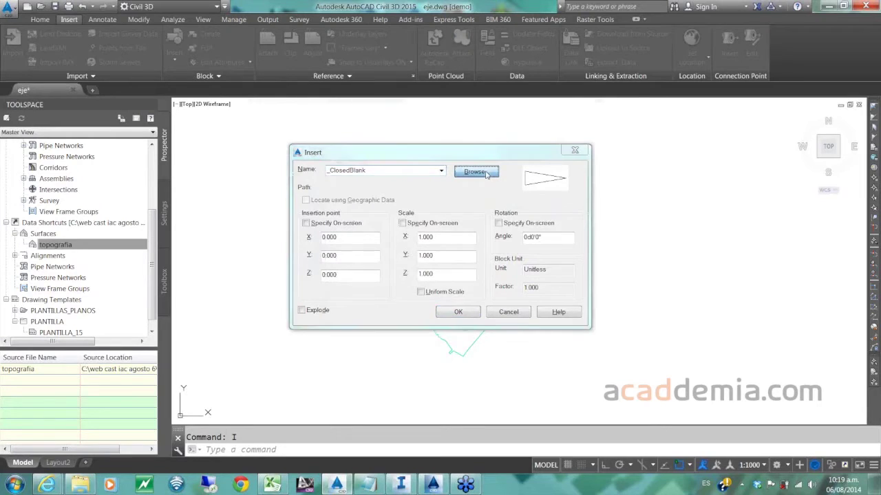
click(600, 347)
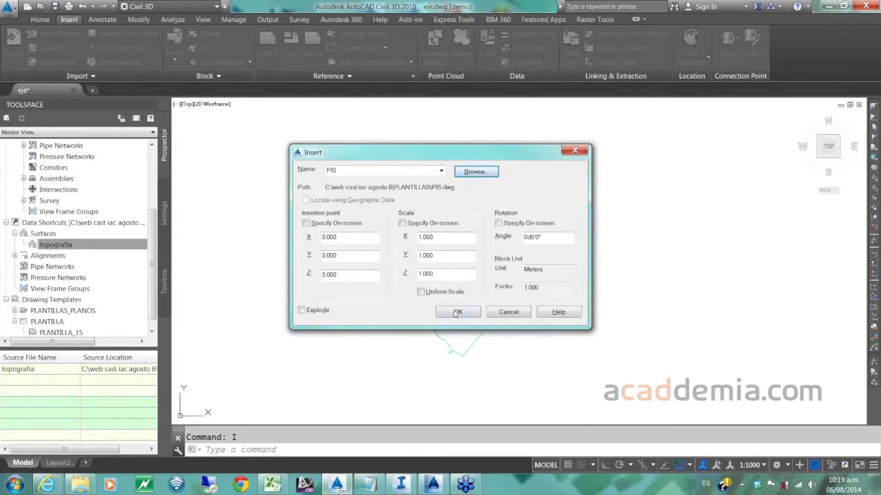
click(456, 313)
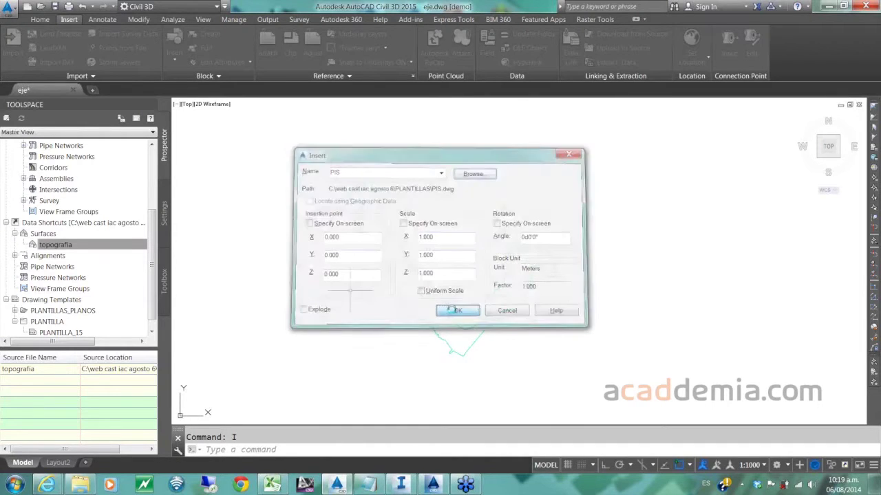
- Start a polyline at the inserted point near the surface's northwest end and run it southeast to the second point
scroll(359, 215, up, 4)
scroll(357, 210, down, 2)
middle_drag(362, 218, 343, 203)
text(pl)
key(Return)
scroll(351, 199, up, 5)
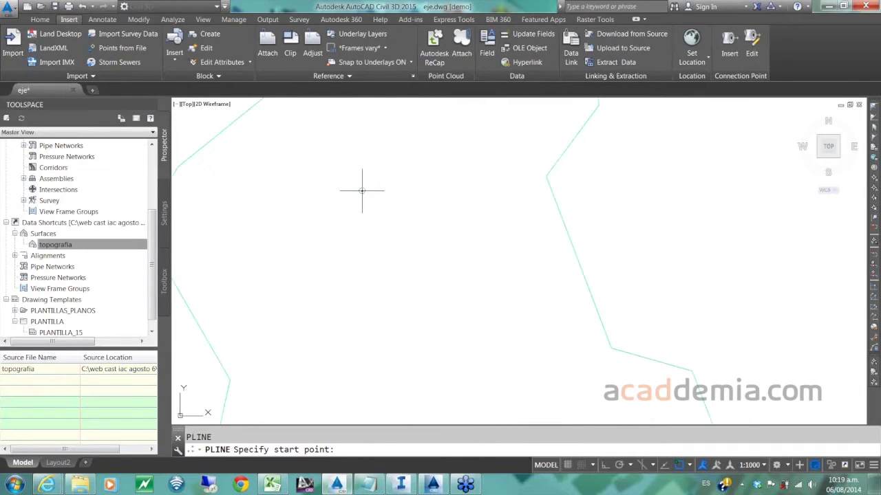
click(362, 190)
scroll(466, 353, down, 6)
middle_drag(465, 354, 389, 169)
click(476, 318)
scroll(530, 405, down, 3)
middle_drag(531, 405, 328, 218)
scroll(329, 206, up, 2)
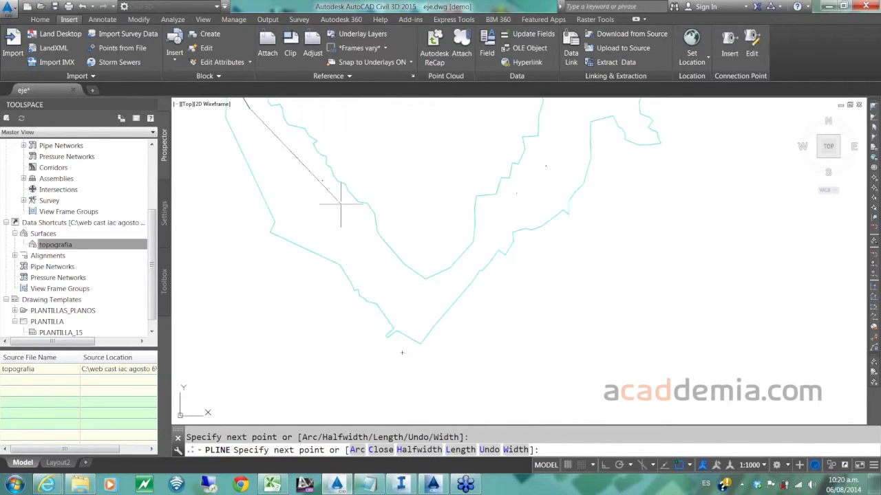
- Continue the polyline through the third point and the southern point, and finish it at the point in the northeast arm
click(321, 180)
click(402, 352)
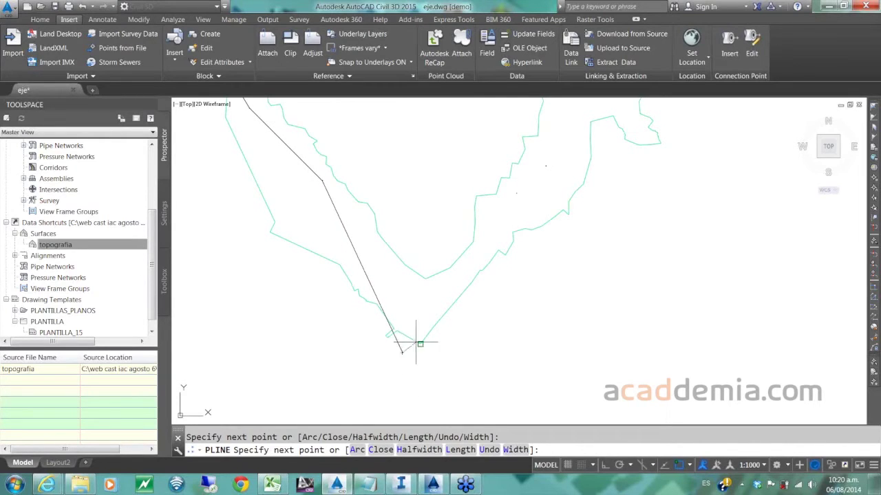
click(546, 166)
middle_drag(567, 168, 426, 390)
scroll(442, 336, up, 5)
scroll(442, 336, down, 5)
middle_drag(443, 336, 535, 235)
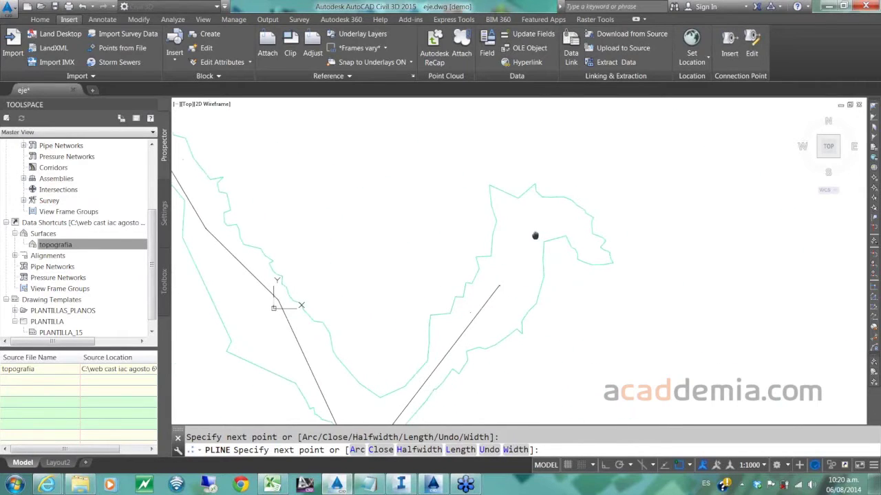
key(Return)
scroll(481, 291, down, 4)
scroll(391, 275, up, 2)
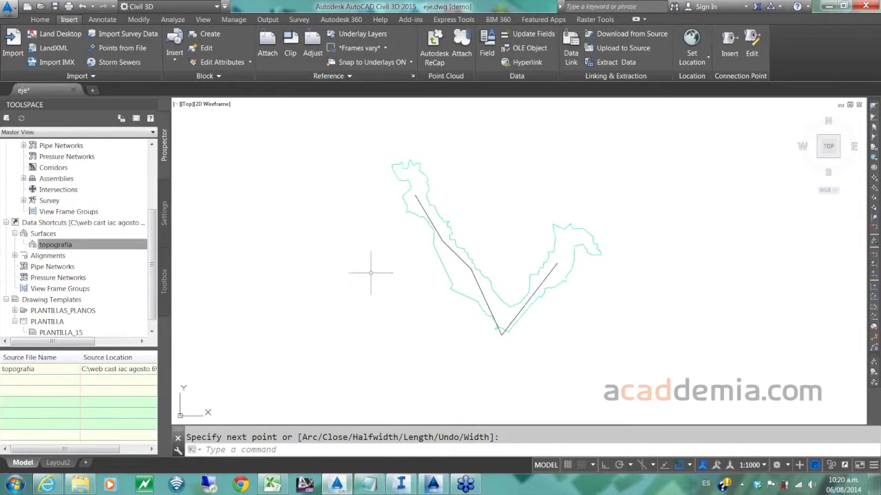
middle_drag(371, 270, 313, 280)
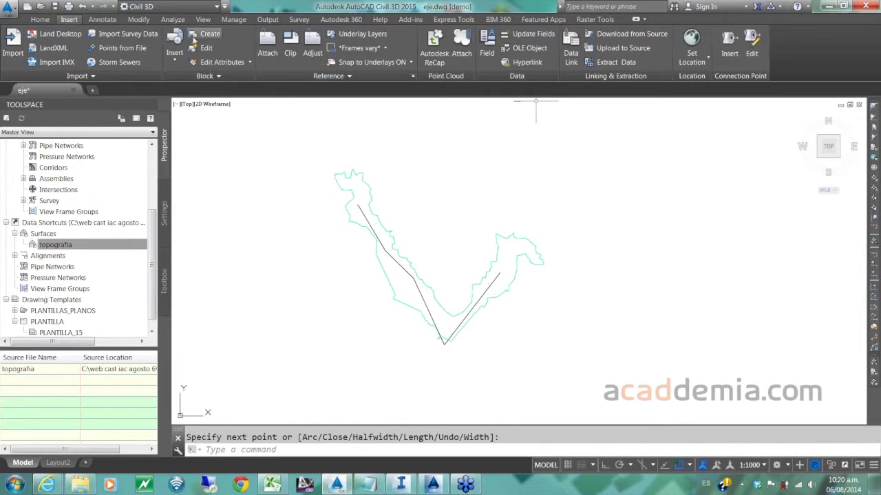
- Create the EJE centerline alignment from the drawn polyline in its existing direction, adding curves between tangents with a 100 m default radius
click(39, 19)
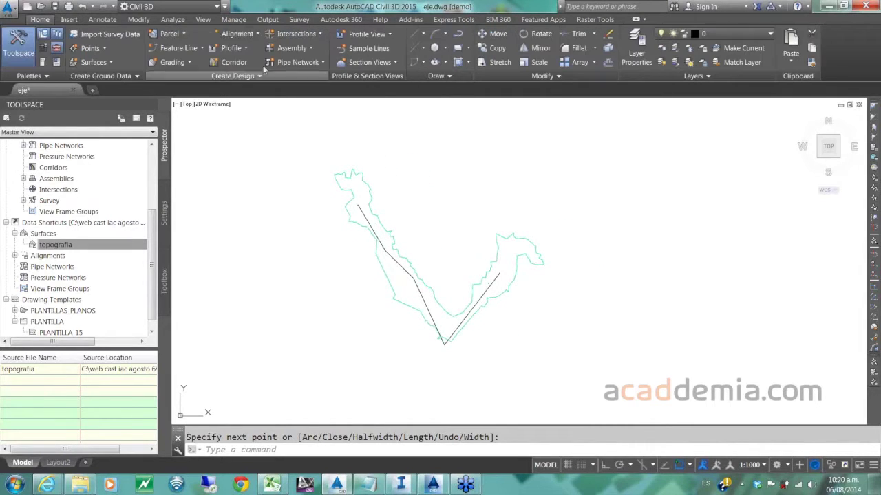
click(236, 33)
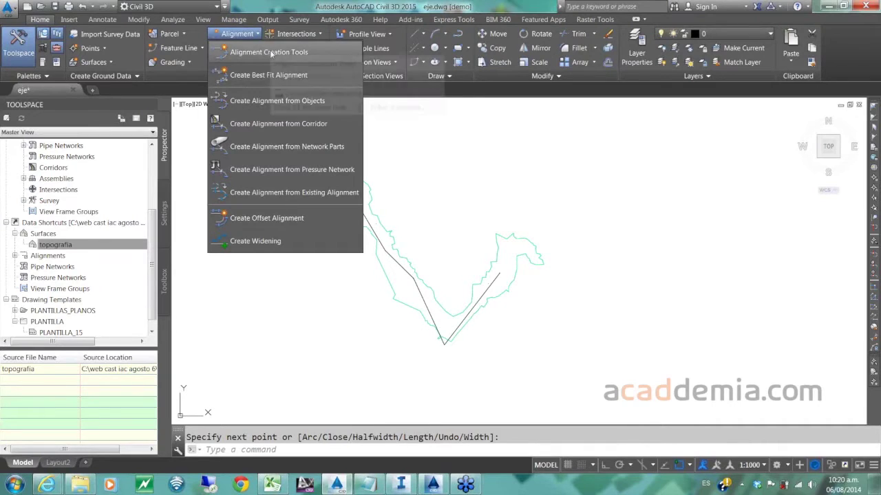
click(289, 101)
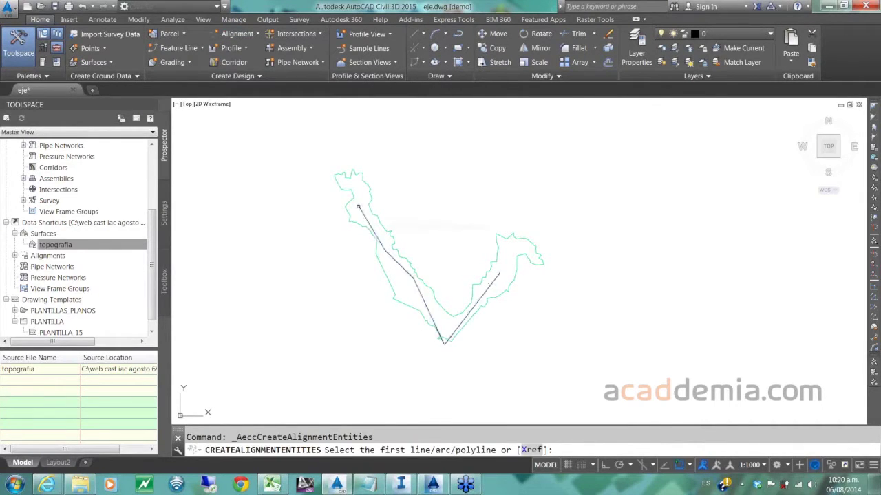
click(362, 213)
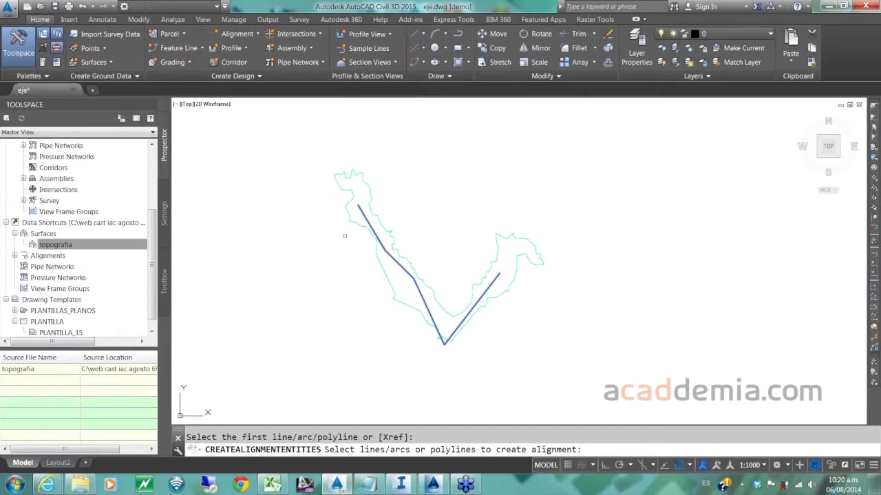
key(Return)
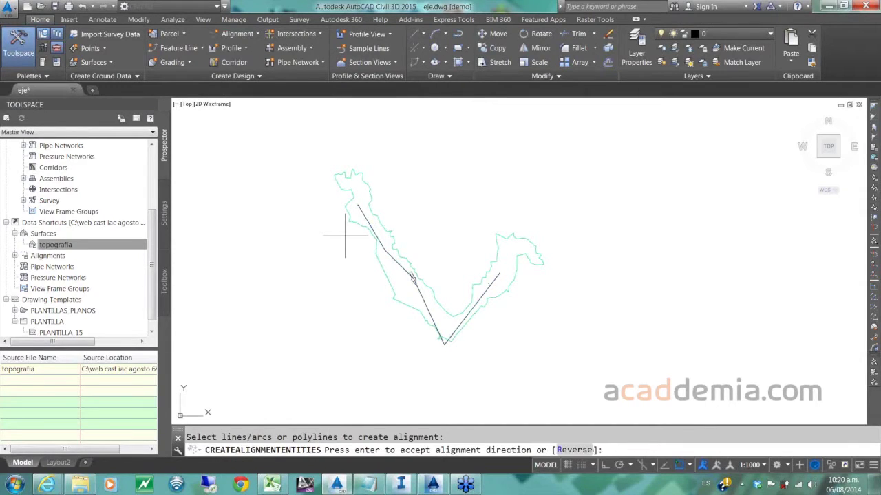
key(Return)
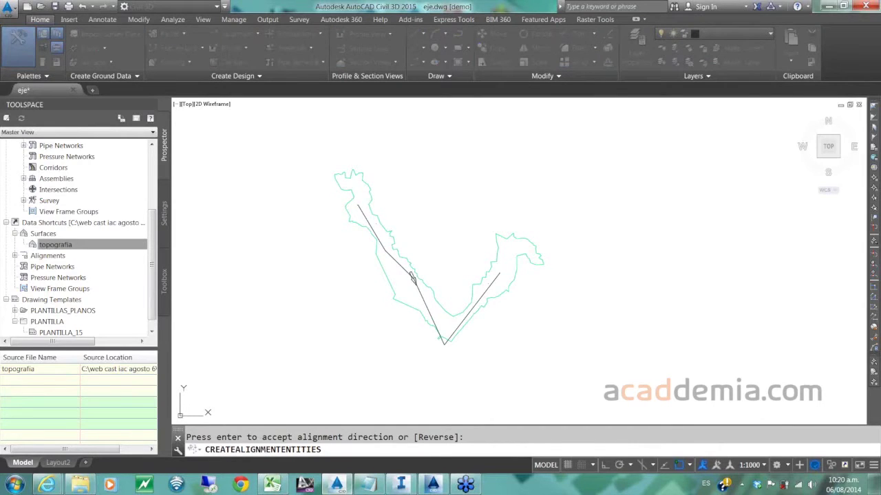
drag(792, 94, 685, 53)
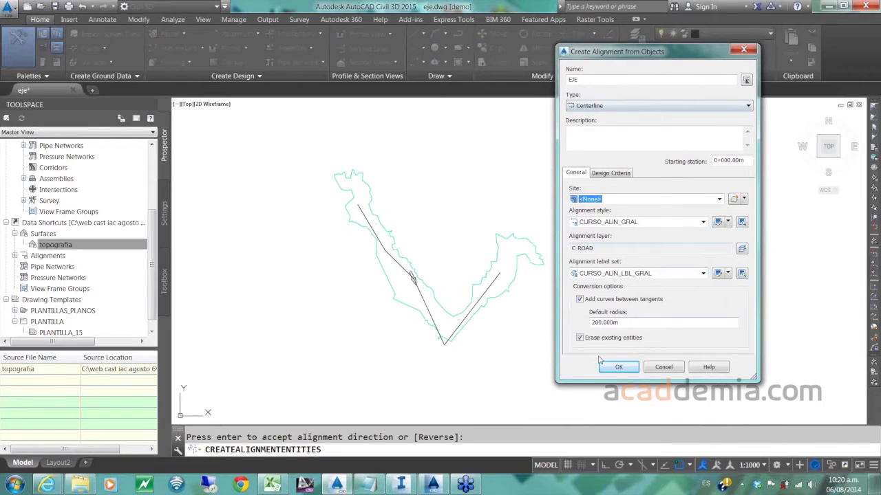
drag(636, 325, 536, 326)
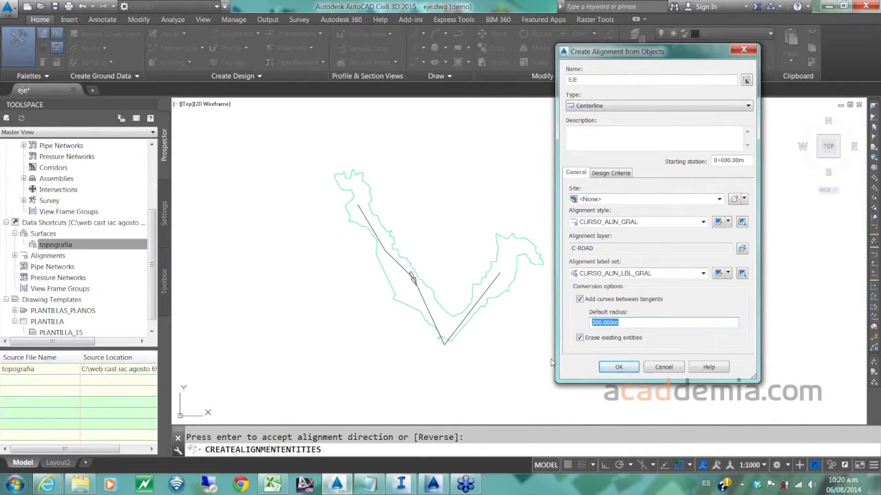
text(11)
click(622, 369)
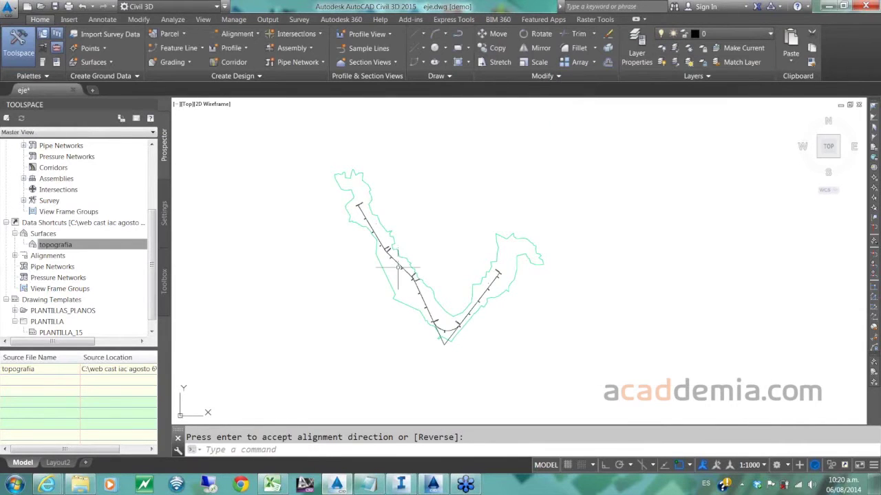
- Examine the EJE alignment's station labels, curves and position within the surface boundary
scroll(384, 266, up, 12)
scroll(403, 134, down, 10)
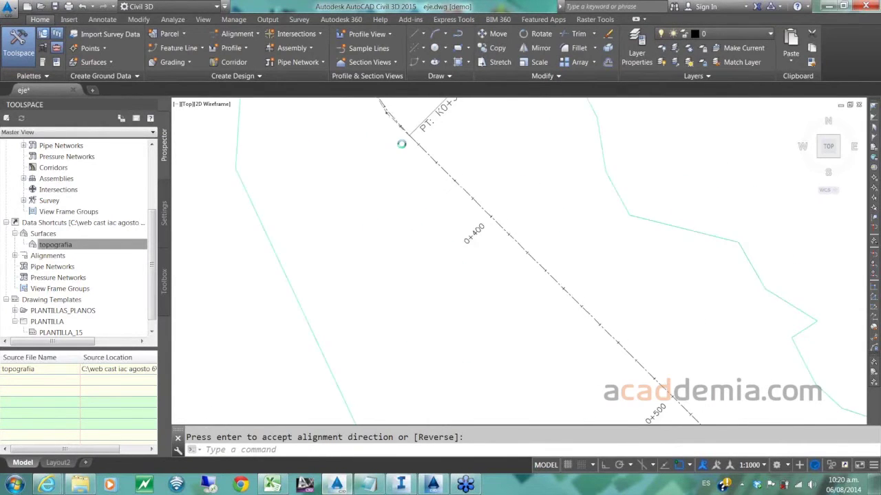
scroll(457, 165, up, 2)
middle_drag(456, 174, 509, 400)
scroll(375, 233, up, 2)
scroll(374, 233, down, 10)
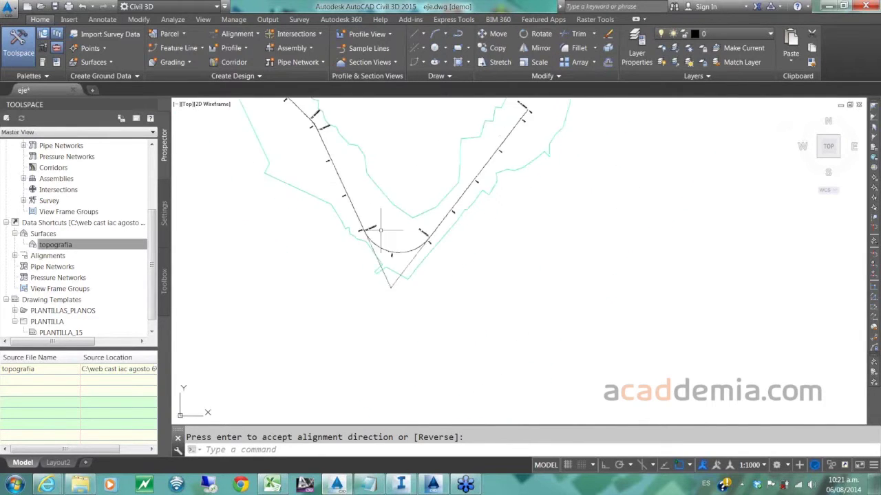
scroll(353, 197, up, 4)
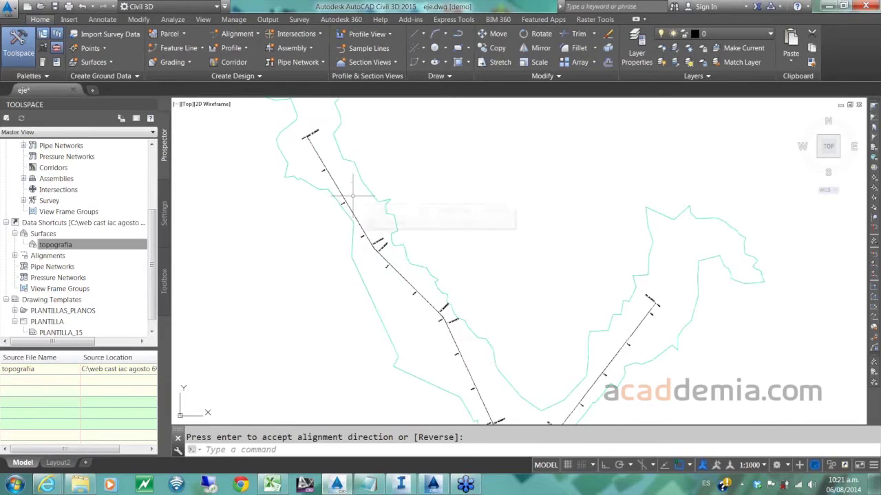
mouse_move(352, 196)
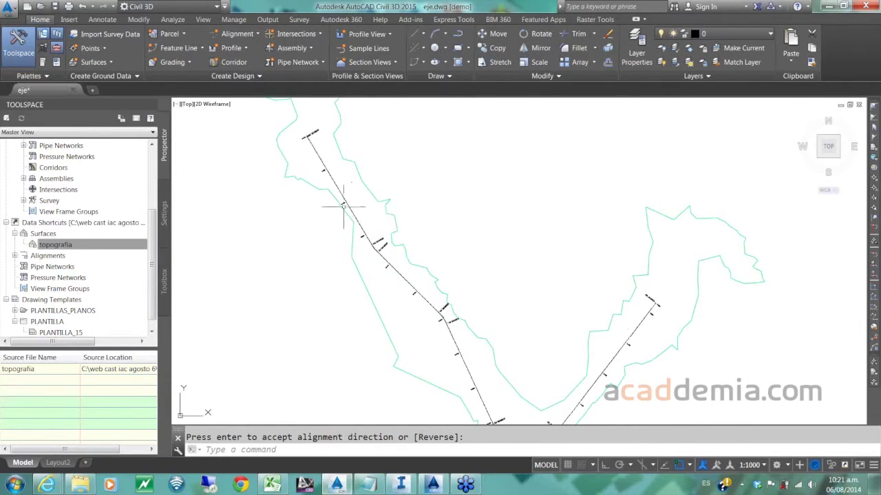
- Open the properties of the EJE centerline alignment and set its design speed to 60 km/h
drag(154, 264, 160, 180)
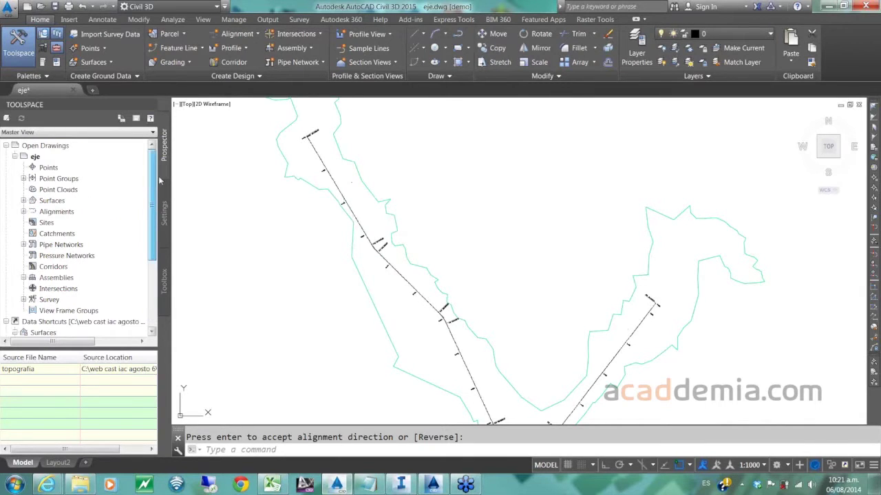
click(23, 212)
click(32, 222)
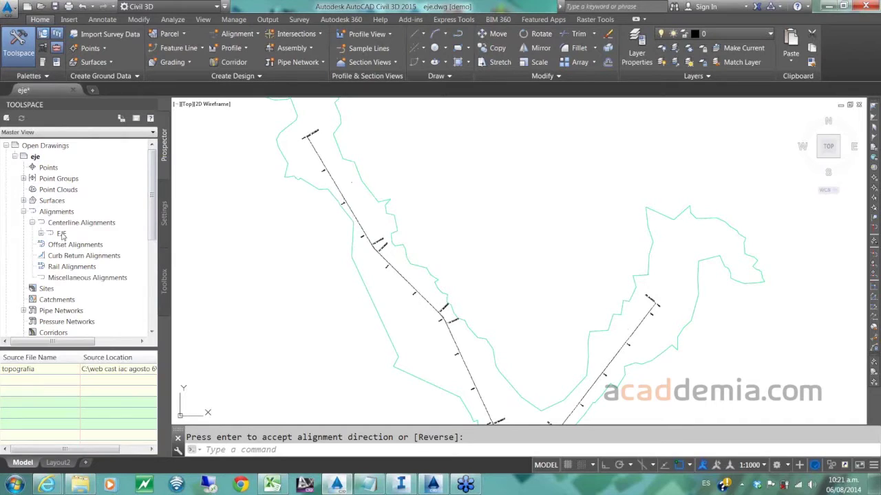
right_click(61, 234)
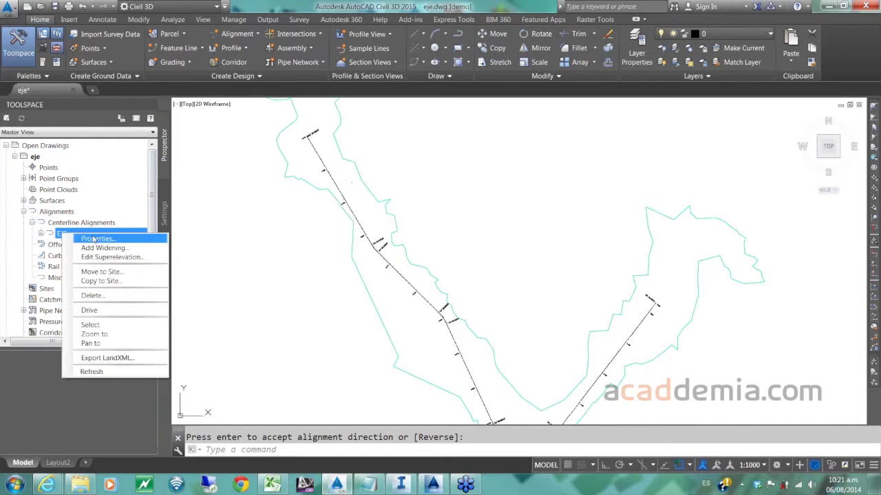
click(95, 238)
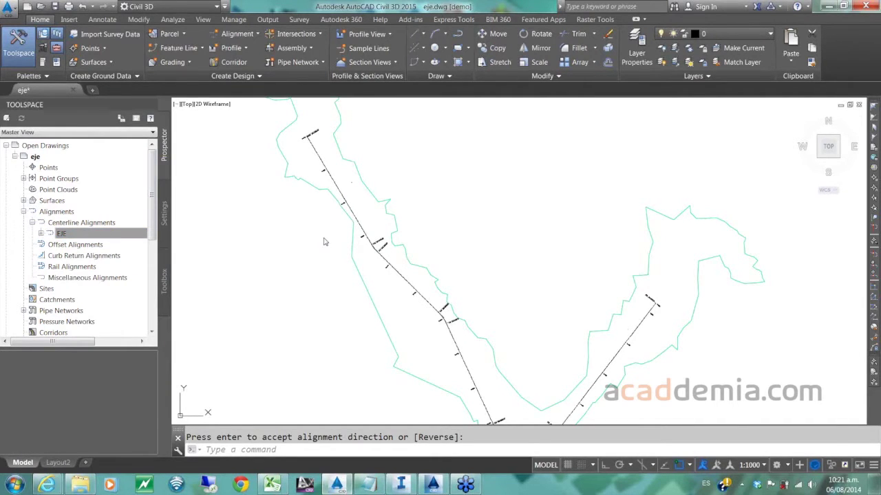
click(322, 177)
click(322, 177)
text(60)
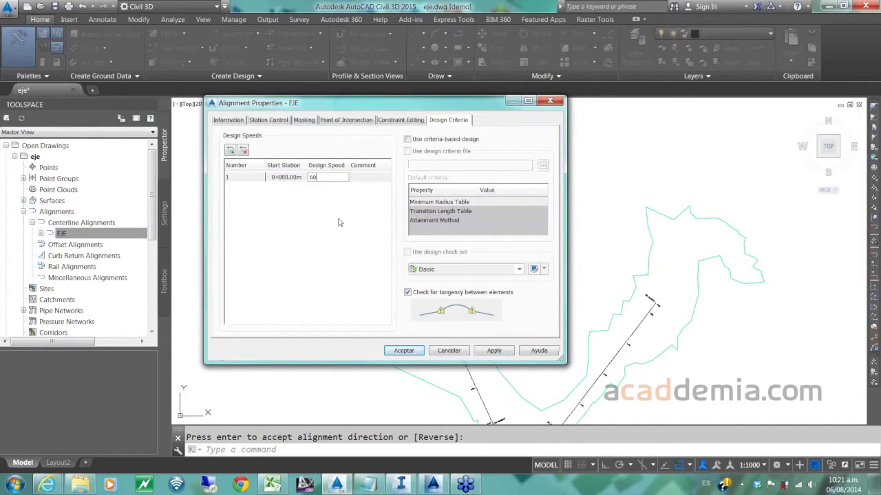
key(Return)
- Enable criteria-based design with the design criteria file, using the AASHTO 2011 Metric eMax 8% minimum radius table, and accept the properties
click(452, 140)
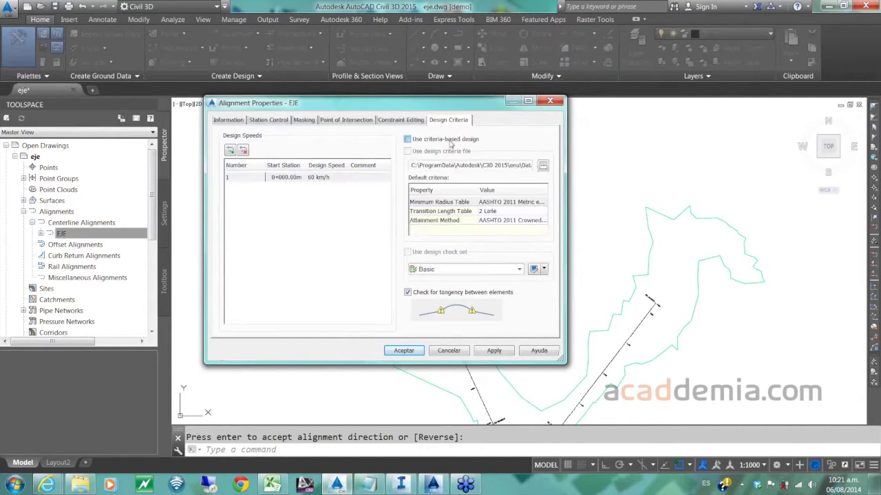
click(408, 252)
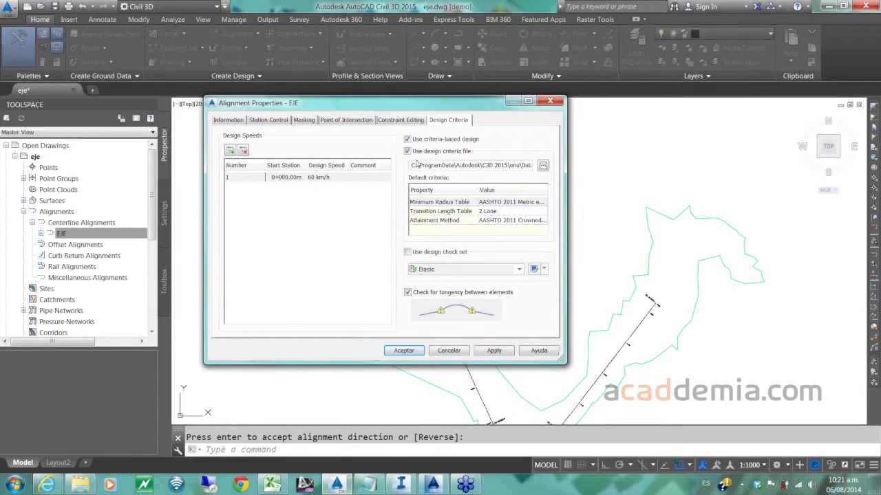
click(533, 203)
click(537, 203)
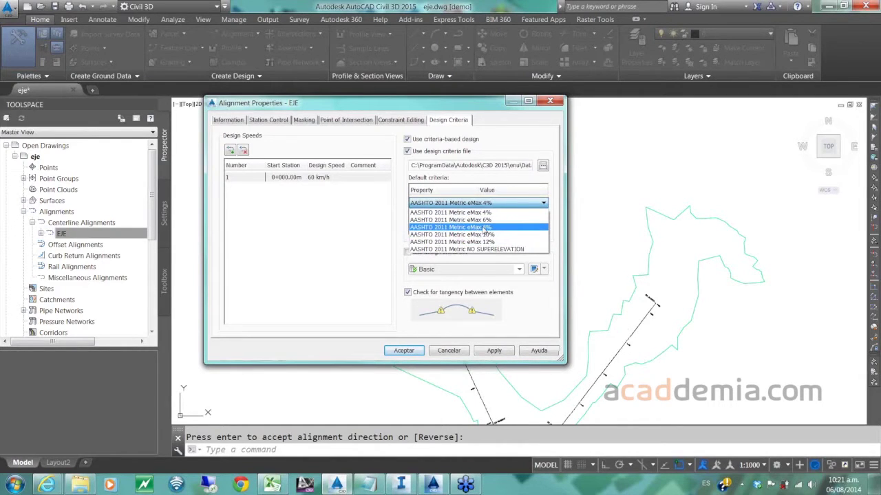
click(486, 234)
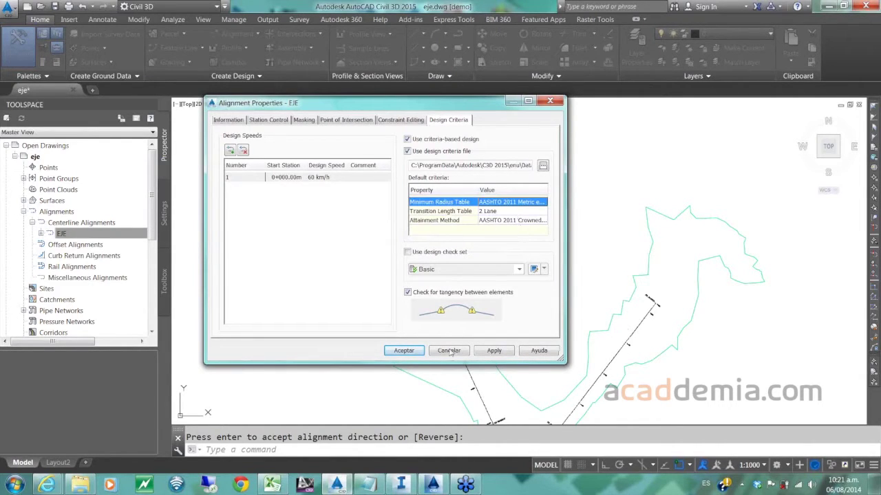
click(403, 351)
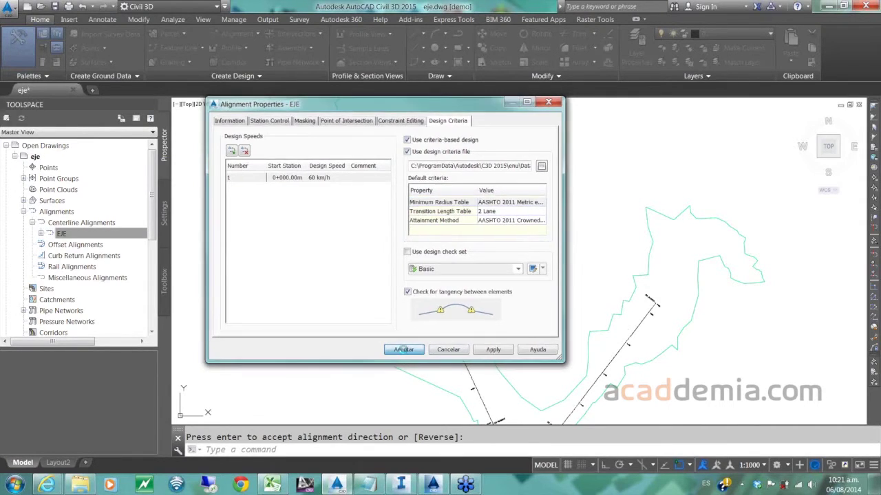
- Open the EJE alignment's geometry for editing with its layout tools and alignment entities table
scroll(337, 244, down, 5)
scroll(363, 275, up, 3)
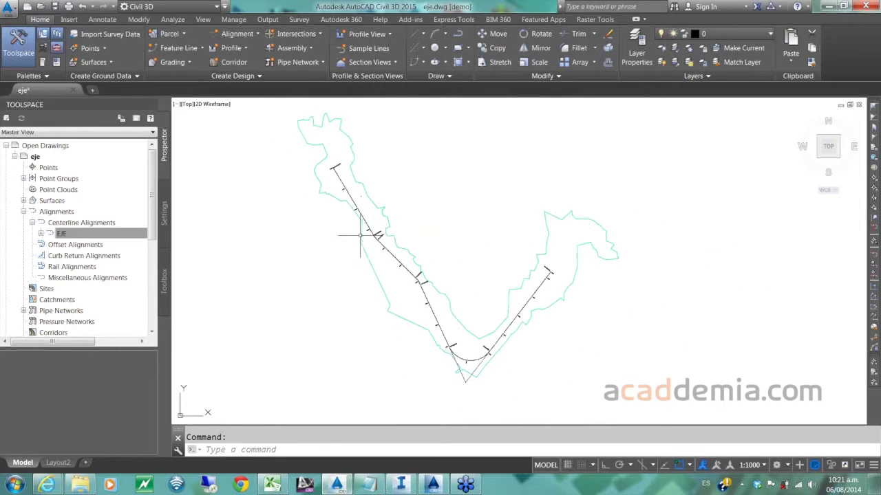
scroll(355, 203, up, 5)
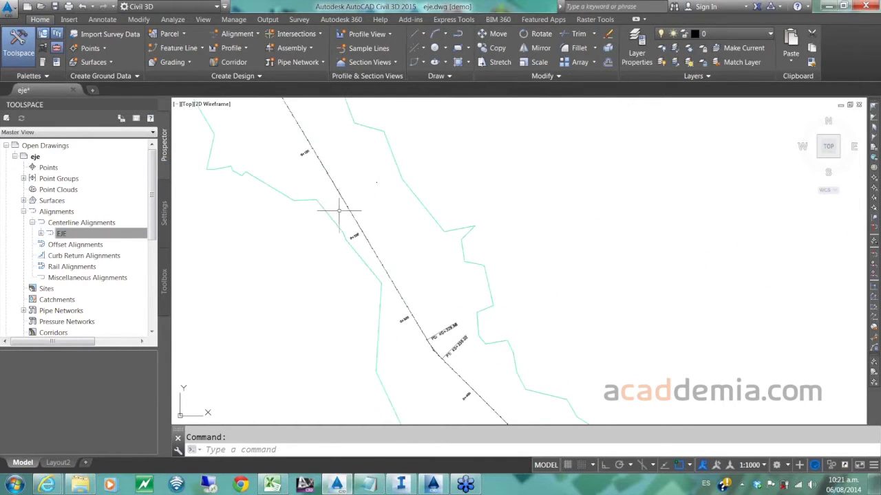
click(344, 202)
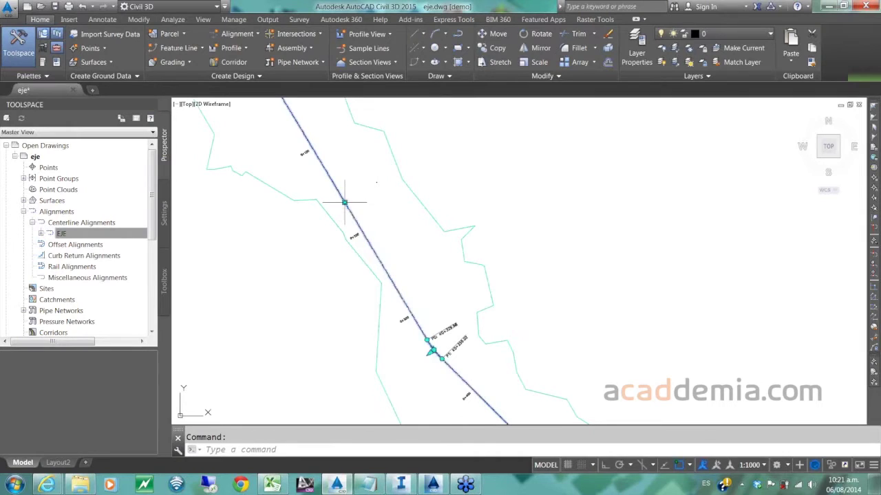
right_click(344, 202)
click(375, 362)
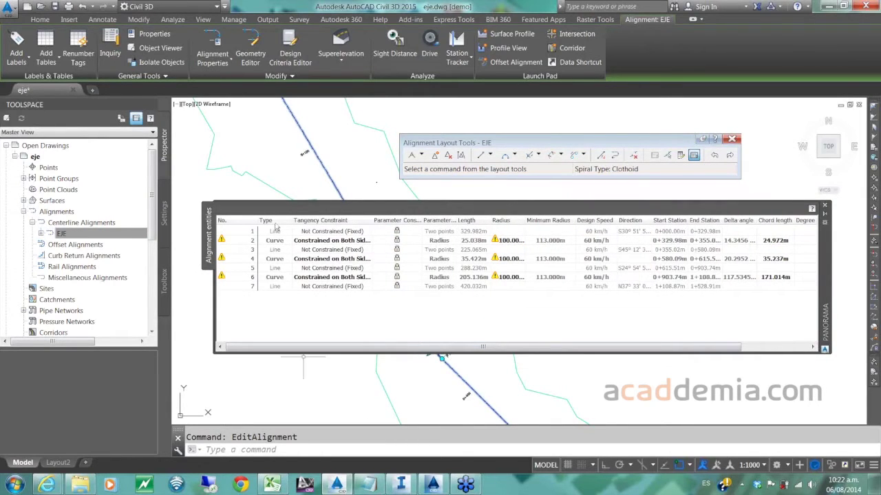
- Set the radius of curve entity 2 to 160 m and of curve entity 4 to 200 m
click(559, 242)
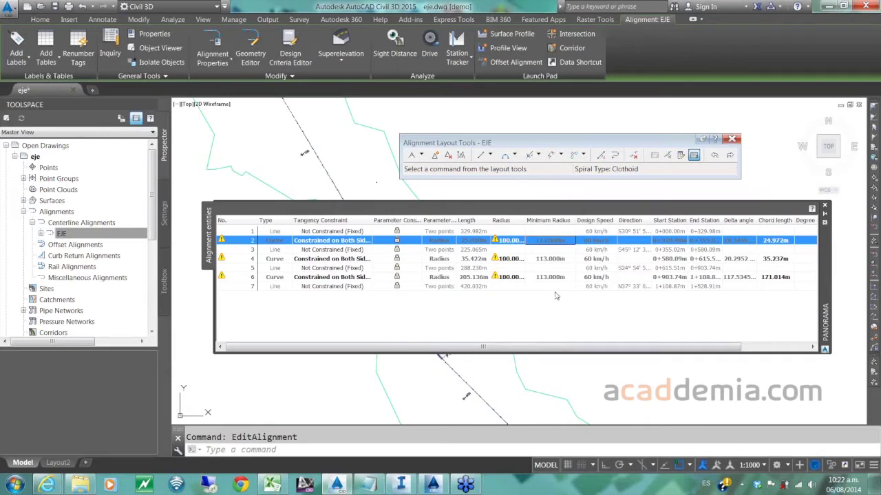
click(511, 241)
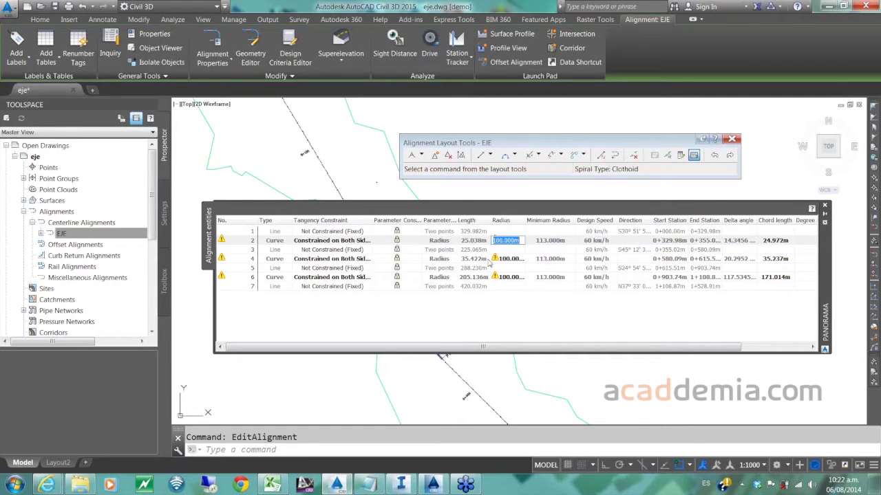
text(160)
key(Return)
double_click(515, 259)
text(20)
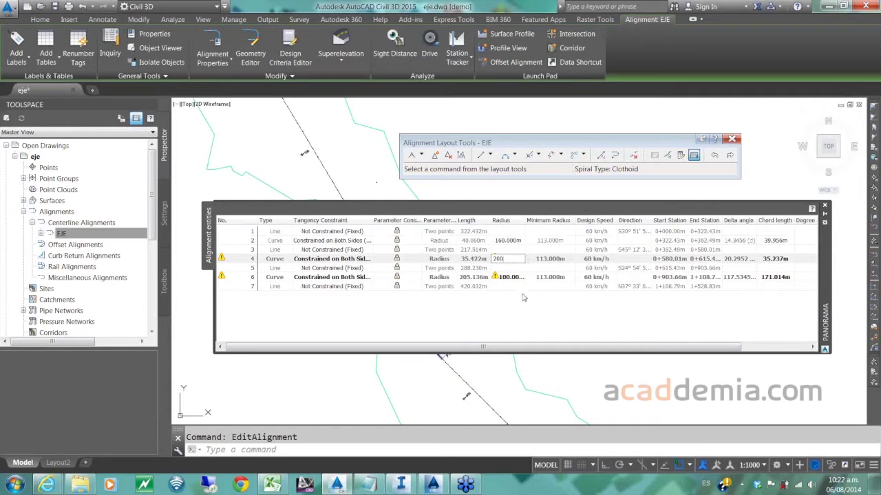
text(0)
key(Return)
- Try radii of 800 m and 600 m for curve entity 6
double_click(516, 277)
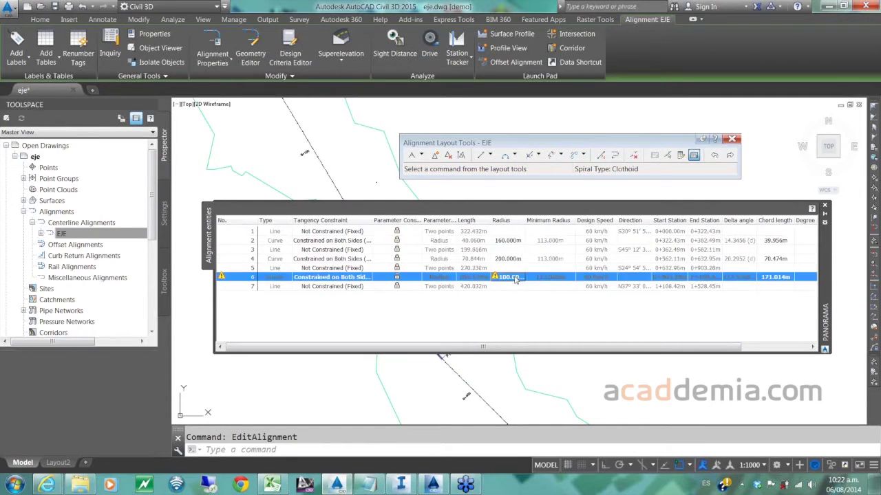
text(58000)
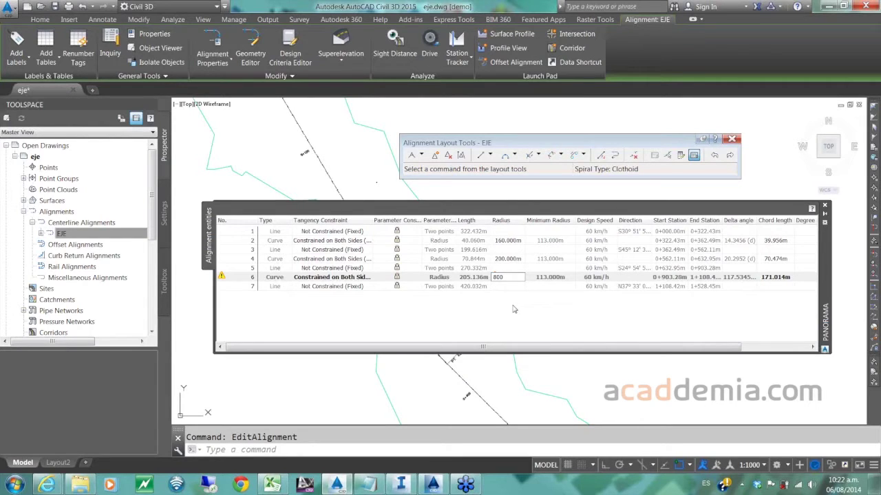
key(Return)
click(482, 269)
click(507, 278)
click(508, 277)
text(800)
key(Return)
click(475, 267)
text(600)
key(Return)
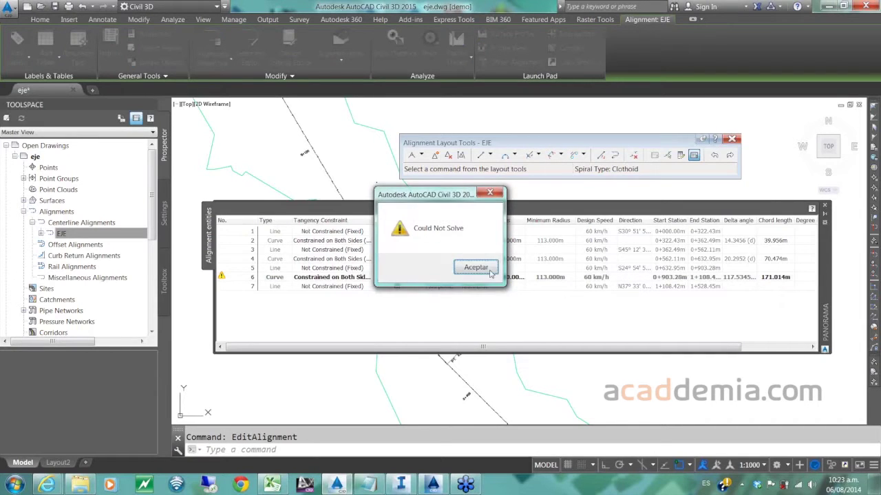
click(485, 267)
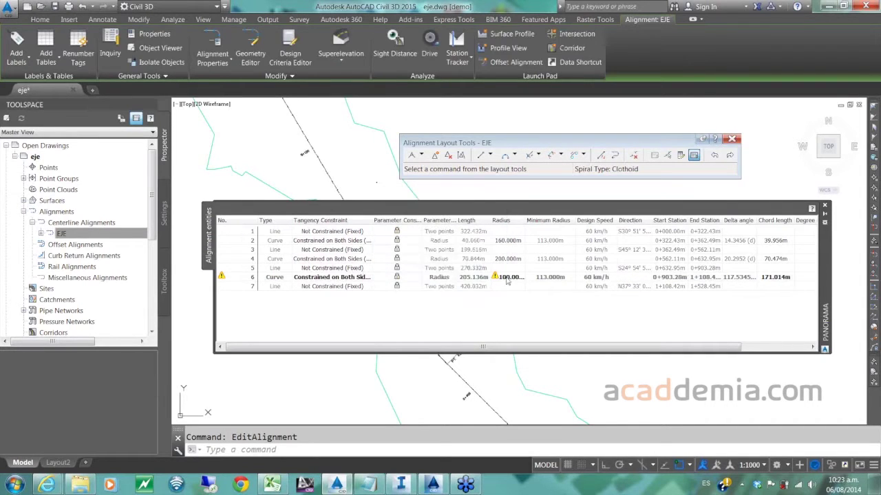
- Set the radius of curve entity 6 to 120 m
click(507, 277)
click(507, 277)
text(120)
key(Return)
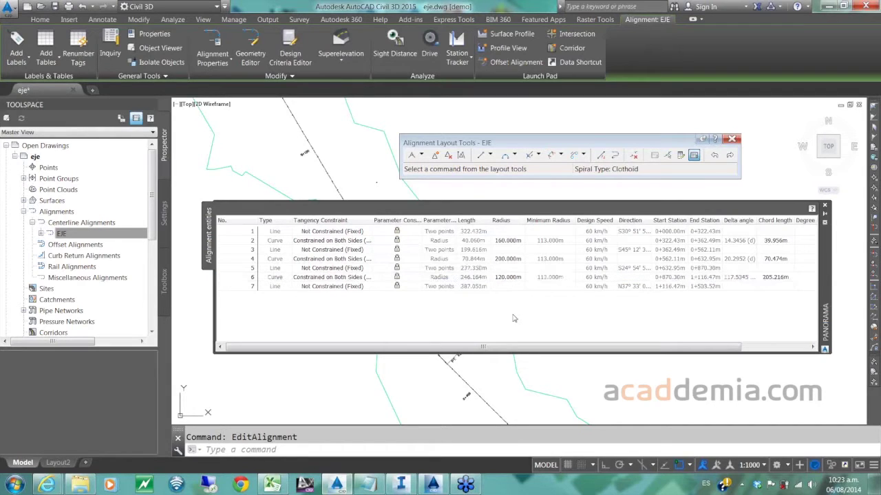
- Close the alignment entities table and examine the EJE route, especially the last curve and the end tangent beside the marked point
click(824, 205)
scroll(453, 240, down, 4)
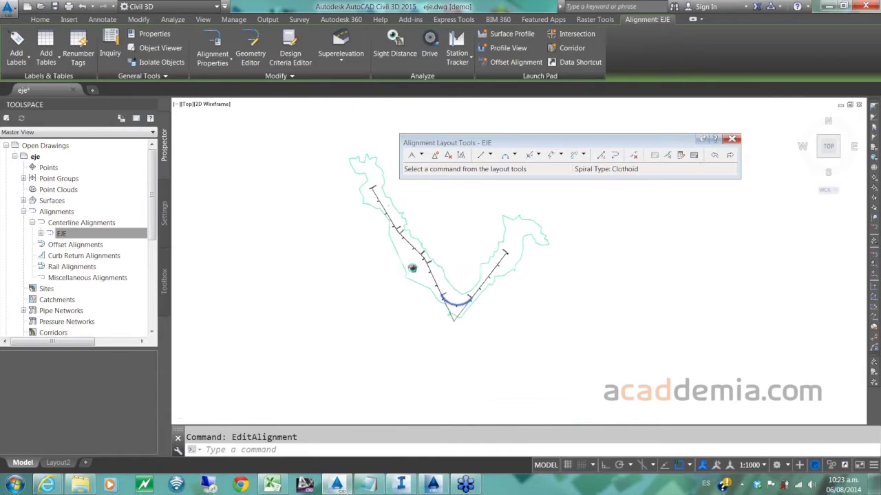
scroll(468, 289, up, 2)
scroll(467, 288, up, 4)
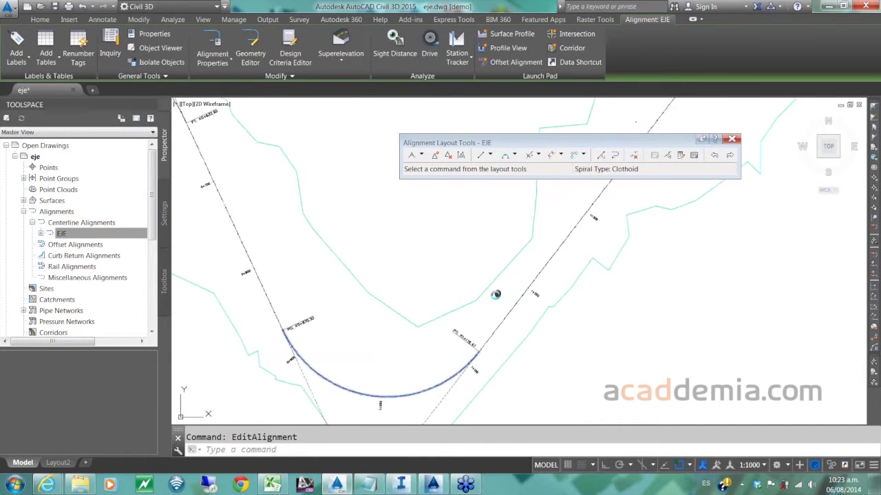
scroll(444, 402, down, 4)
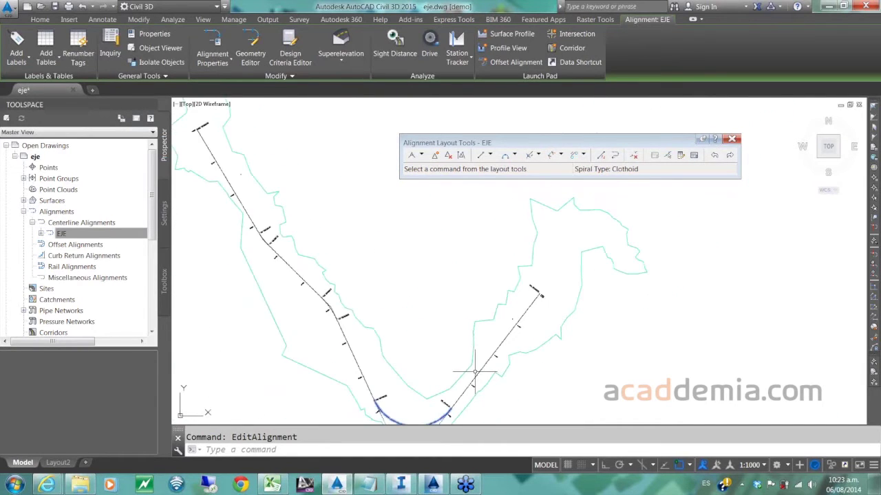
middle_drag(473, 370, 485, 290)
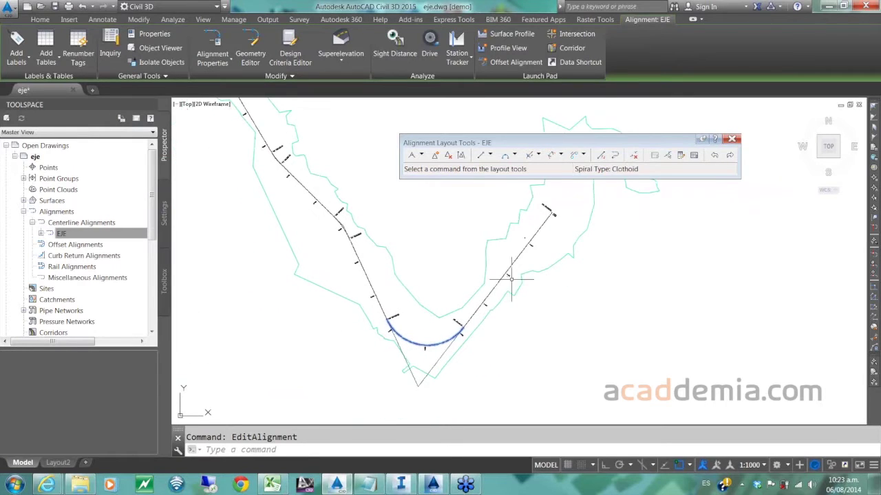
scroll(523, 245, up, 4)
scroll(524, 246, up, 4)
middle_drag(523, 252, 472, 379)
scroll(503, 283, up, 2)
scroll(501, 283, down, 4)
scroll(503, 282, down, 4)
scroll(505, 277, up, 6)
scroll(504, 280, down, 3)
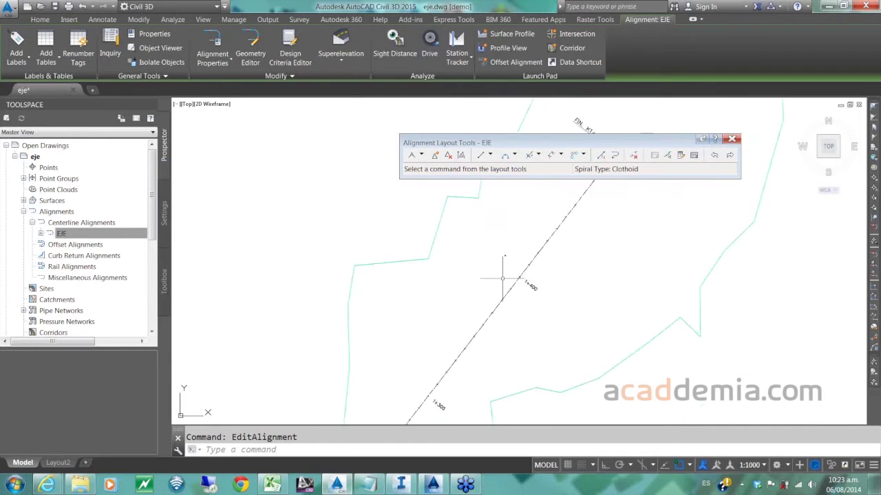
mouse_move(505, 281)
middle_down()
mouse_move(541, 221)
mouse_move(481, 305)
mouse_move(509, 255)
middle_up()
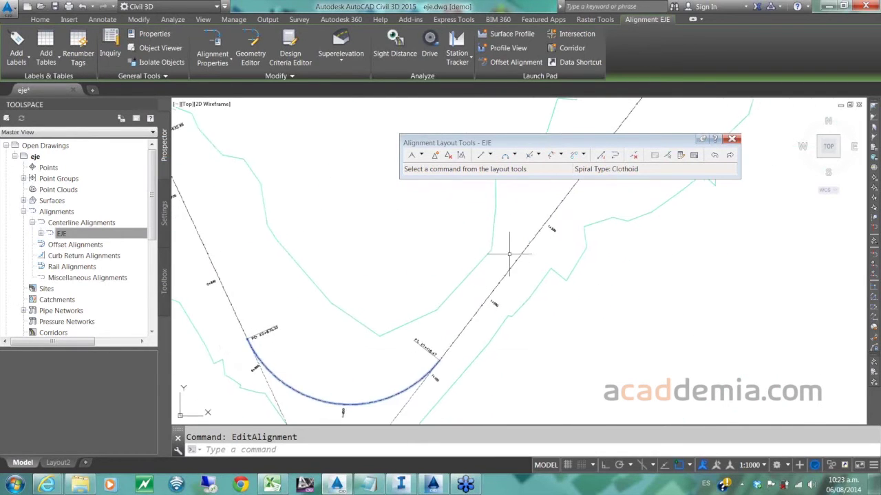
mouse_move(445, 322)
middle_down()
mouse_move(507, 291)
mouse_move(428, 319)
mouse_move(506, 313)
mouse_move(489, 302)
mouse_move(483, 371)
middle_up()
scroll(497, 313, down, 4)
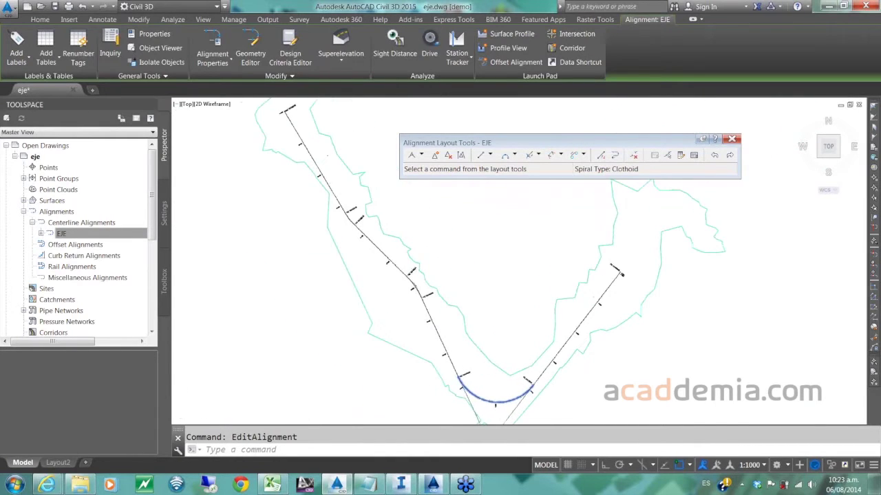
scroll(415, 282, up, 6)
scroll(415, 282, down, 5)
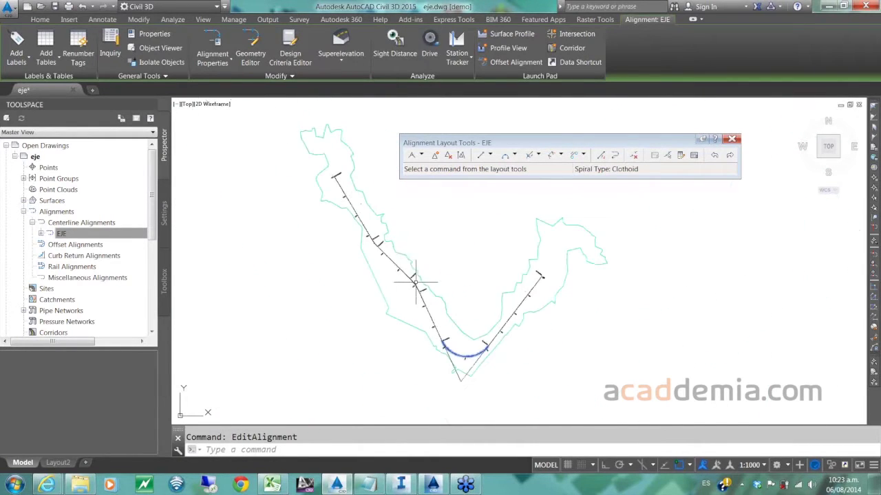
scroll(530, 305, up, 4)
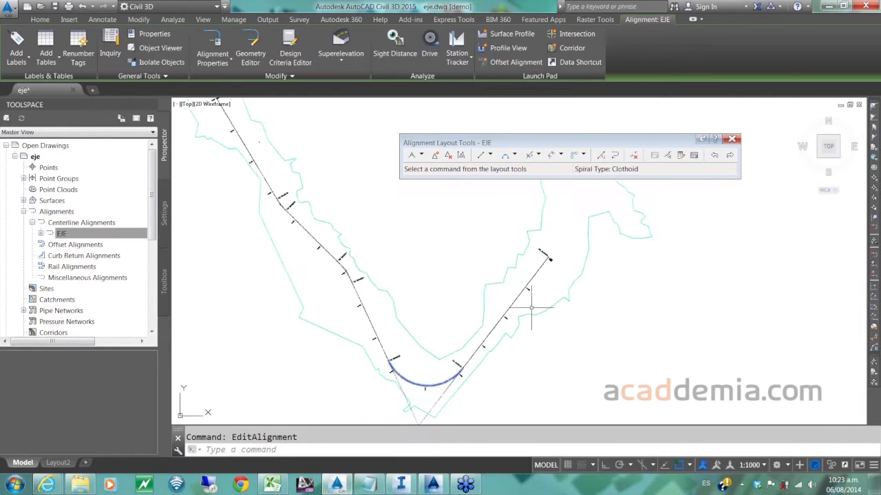
- Insert a PI in the final tangent of the EJE alignment at about station 1+375, near the marked point
scroll(523, 282, up, 3)
click(435, 155)
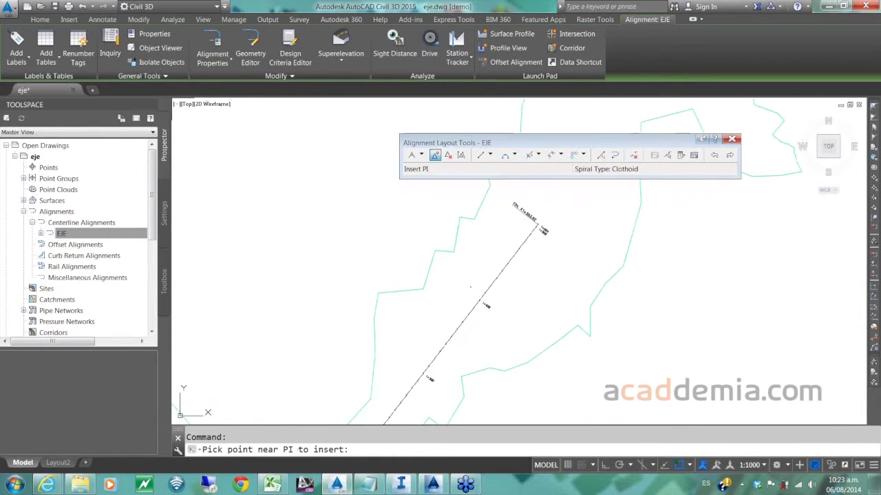
click(456, 288)
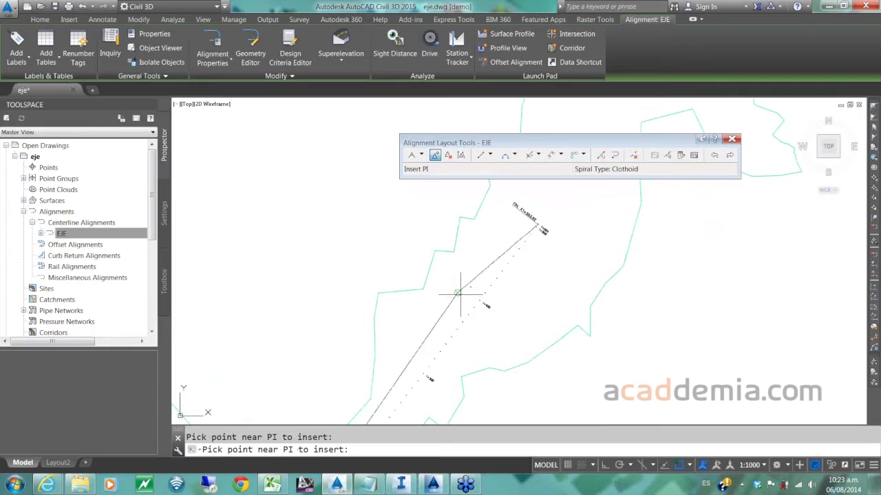
key(Return)
- Move the newly inserted PI onto the marked point beside station 1+400
scroll(440, 275, up, 4)
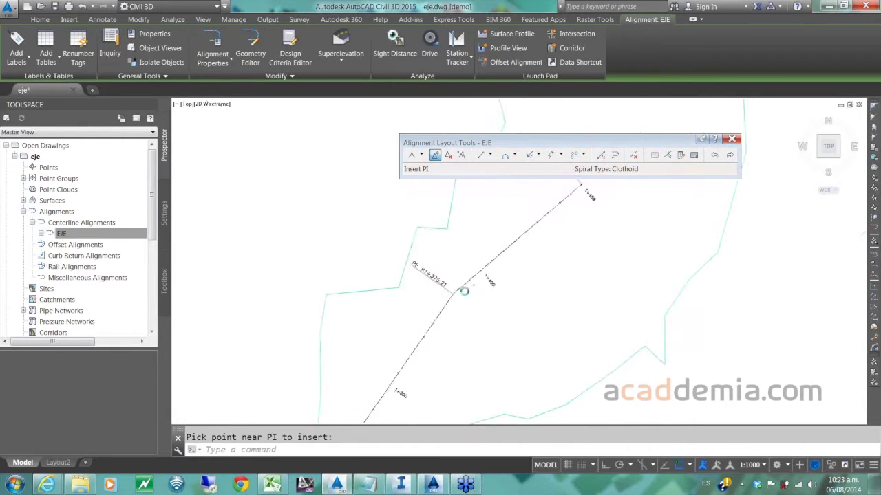
click(390, 311)
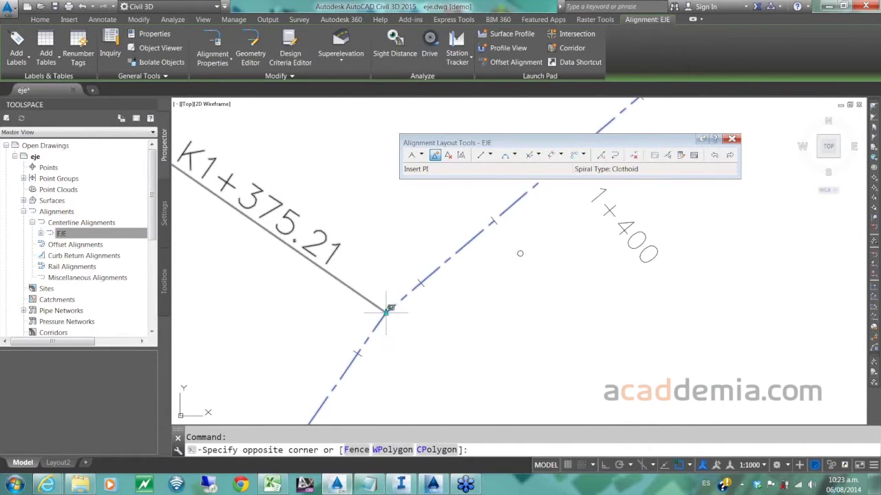
key(Escape)
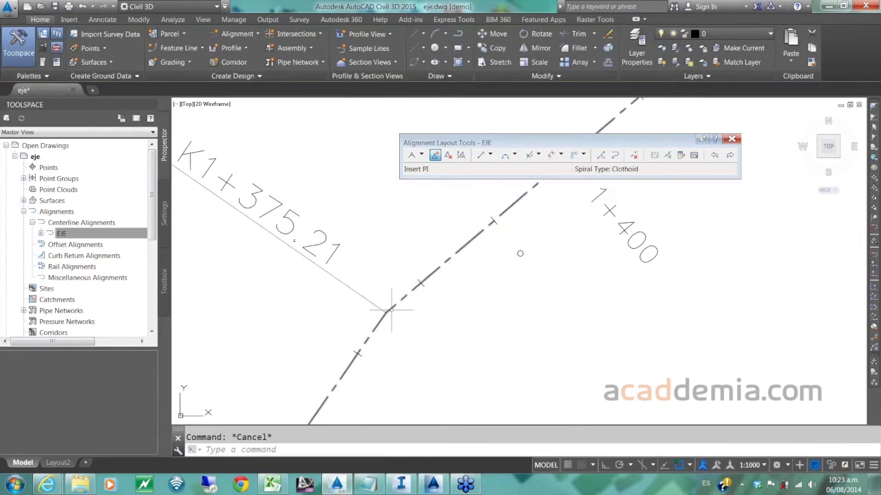
click(385, 311)
click(385, 311)
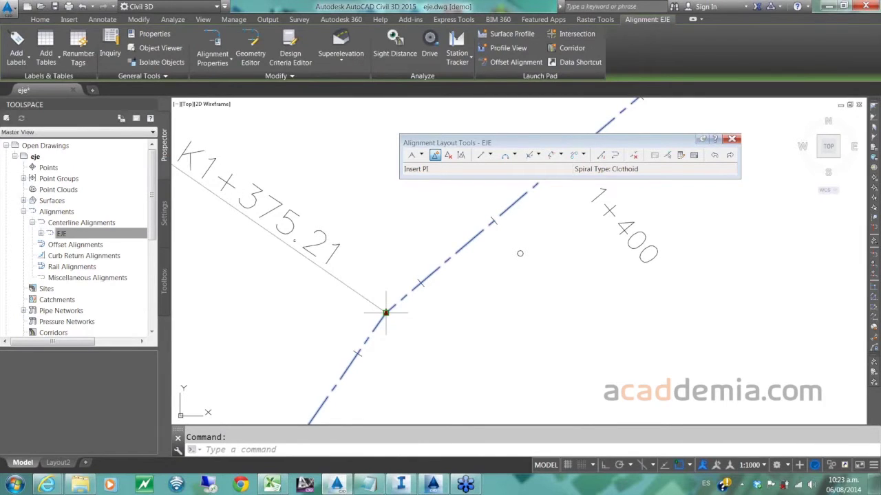
click(518, 253)
key(Escape)
scroll(520, 253, down, 5)
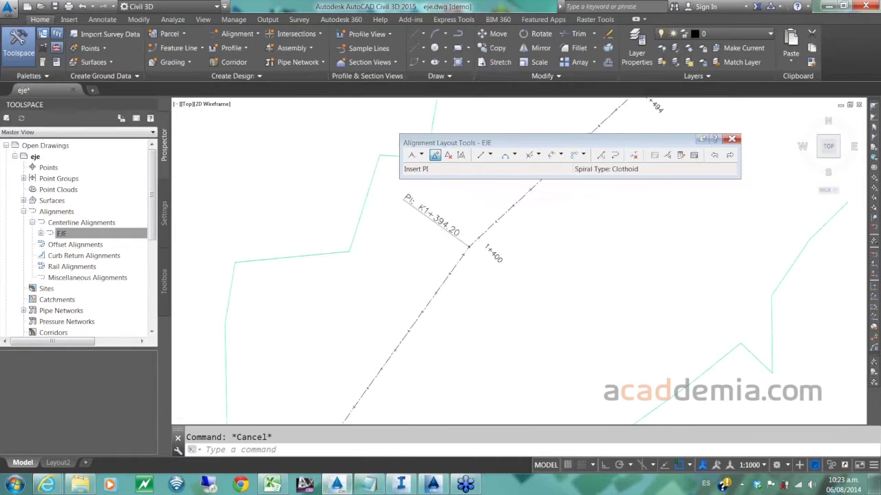
- Add a free curve fillet between the two tangents at the PI near station 1+400, with a less-than-180 solution and 113 m radius
click(514, 156)
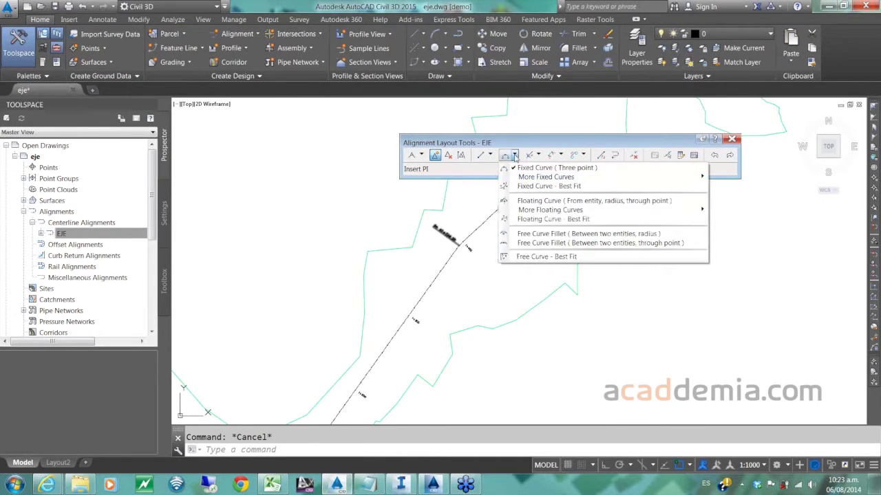
click(519, 235)
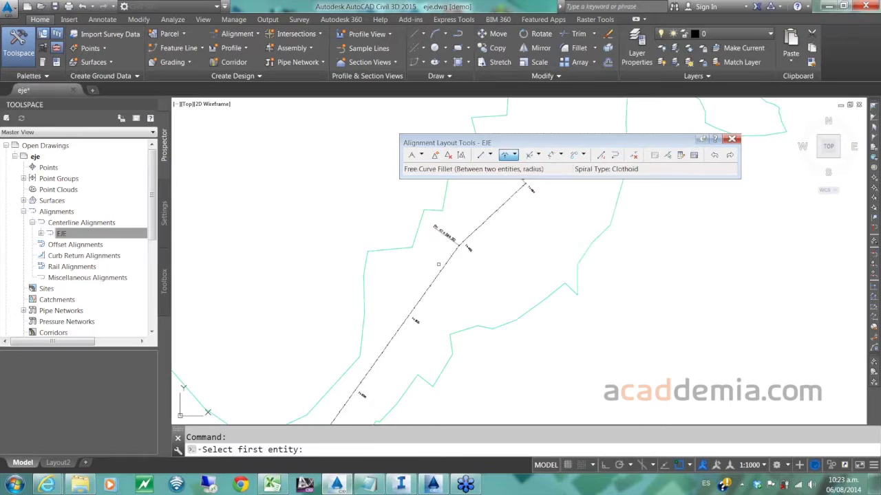
scroll(446, 259, up, 6)
click(479, 218)
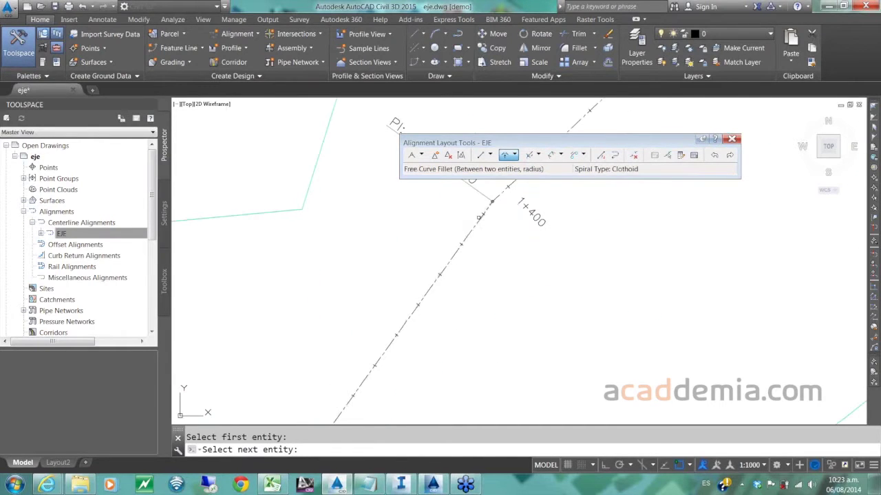
scroll(479, 218, up, 2)
middle_drag(479, 218, 371, 337)
scroll(371, 337, down, 2)
scroll(372, 335, up, 2)
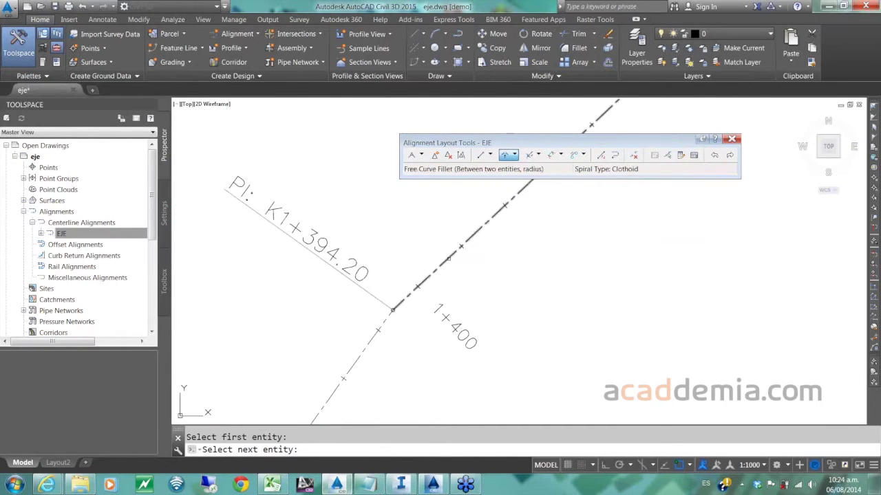
click(450, 273)
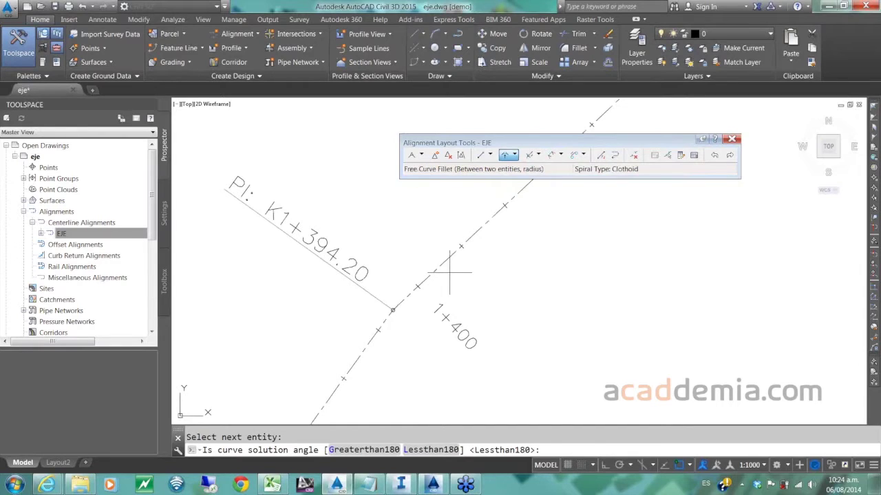
key(Return)
key(Return)
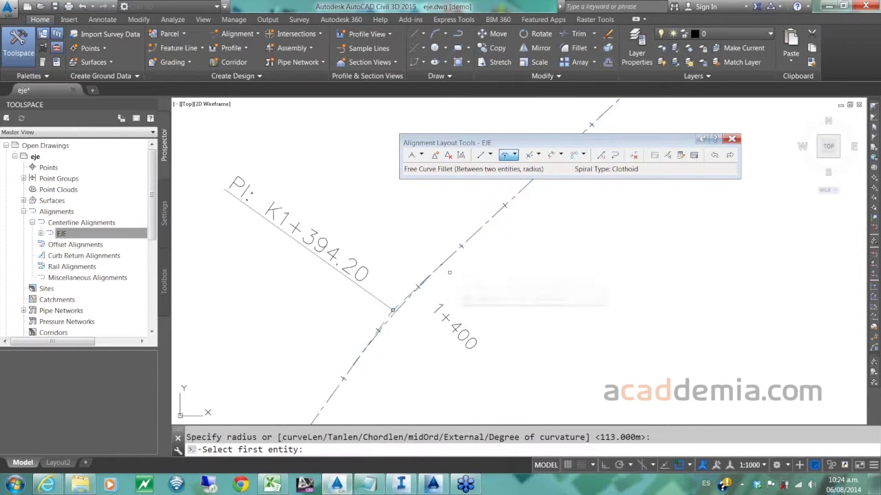
key(Return)
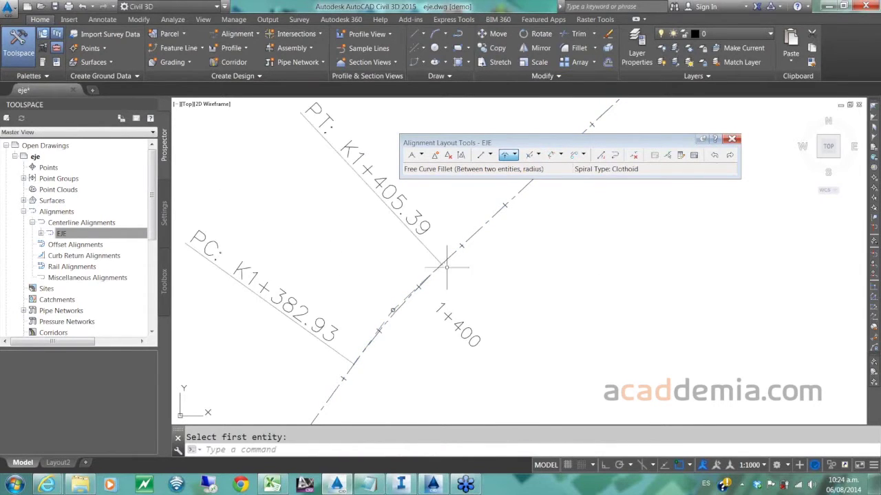
- Review the curve radii against the minimum radius in the alignment entities table, leaving curve entity 6's radius edit without a new value
scroll(392, 311, down, 5)
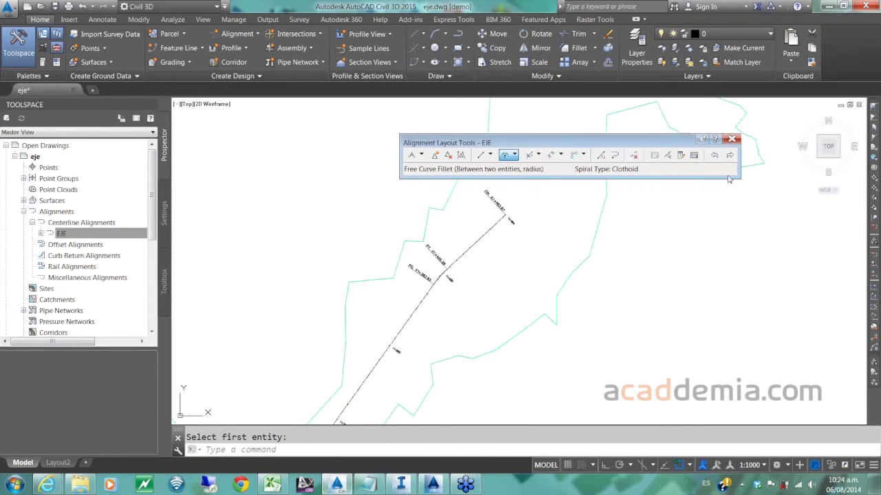
click(693, 156)
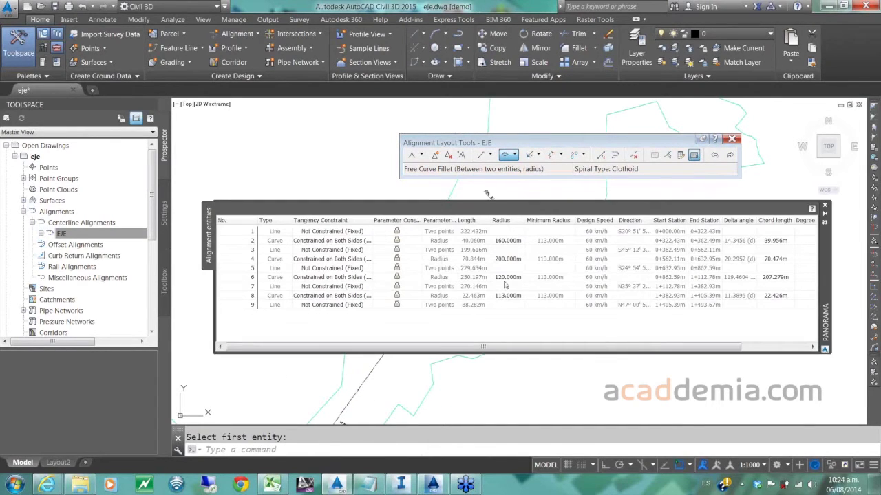
click(504, 278)
click(505, 278)
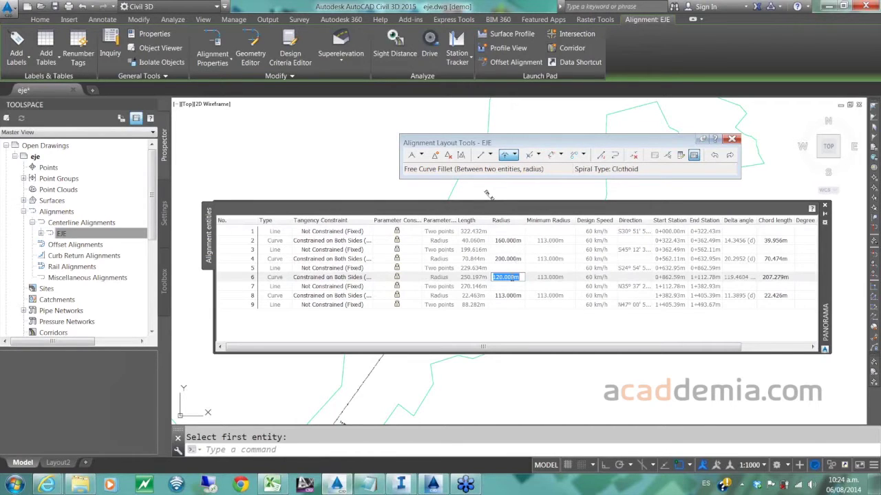
key(Escape)
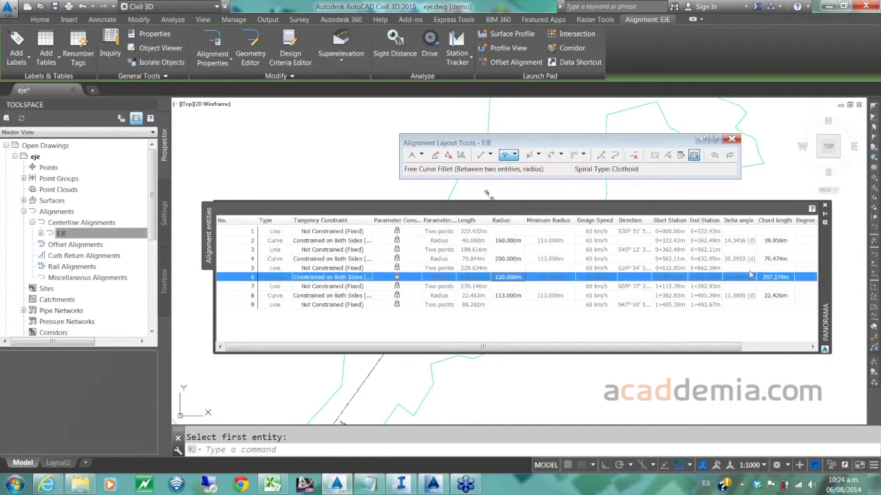
click(825, 206)
- Insert a PI in the first tangent of the EJE alignment at the marked point, at about station 0+168
scroll(544, 291, down, 5)
scroll(545, 291, up, 4)
scroll(455, 258, up, 5)
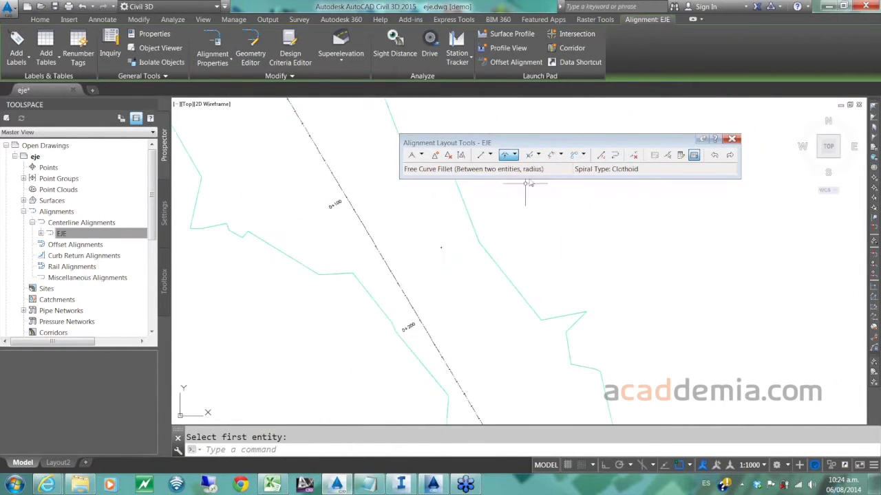
click(434, 154)
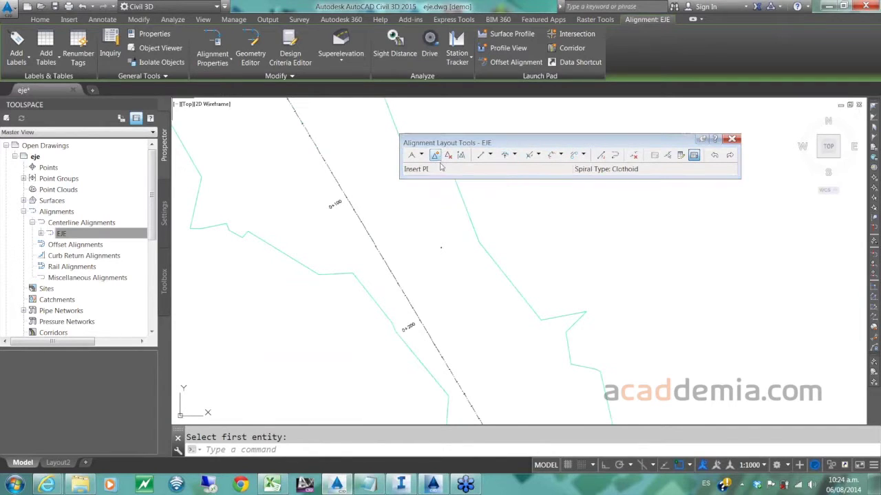
click(436, 250)
scroll(437, 249, up, 4)
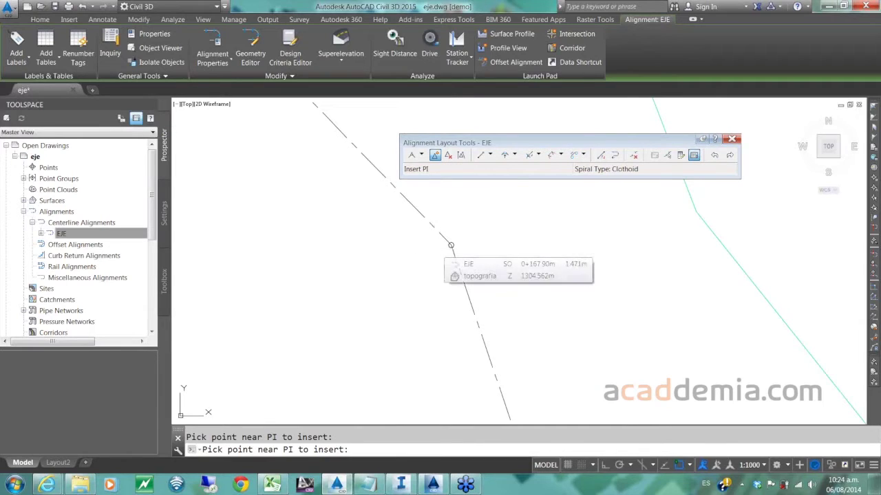
key(Escape)
scroll(426, 254, down, 6)
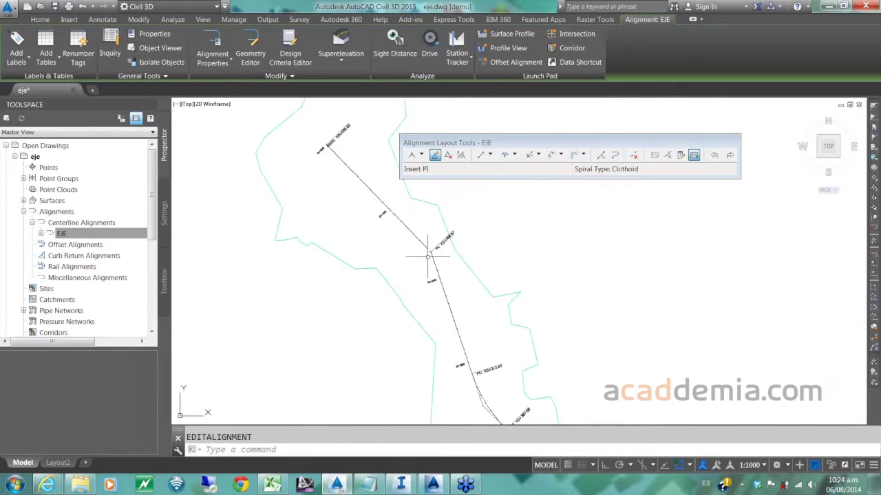
- Add a free curve fillet between the two tangents at PI K0+168.57, with a less-than-180 solution and 160 m radius
click(504, 155)
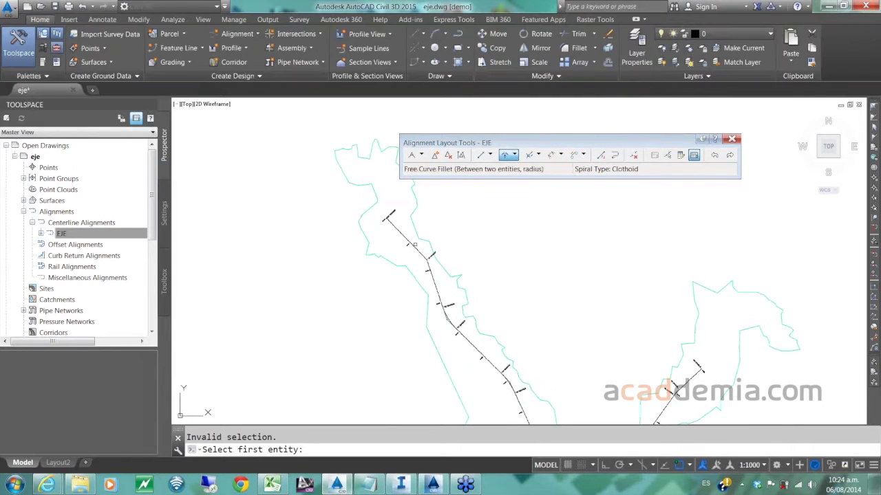
scroll(439, 311, up, 4)
click(453, 311)
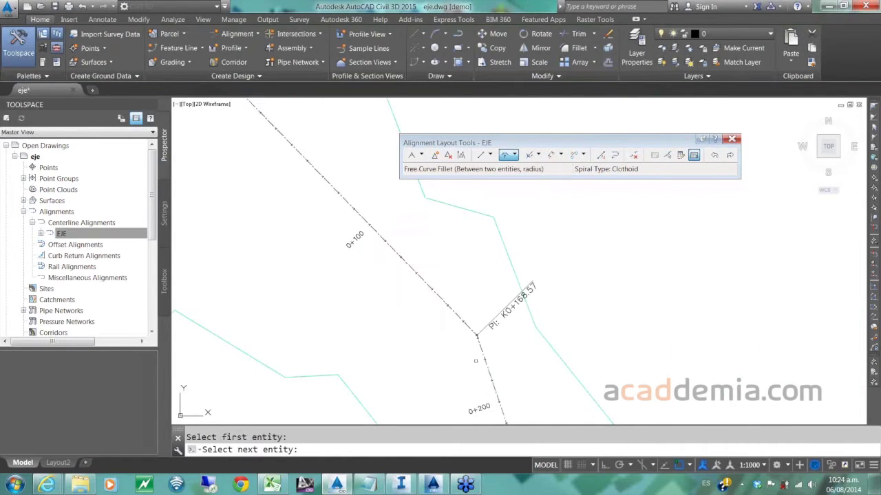
click(488, 368)
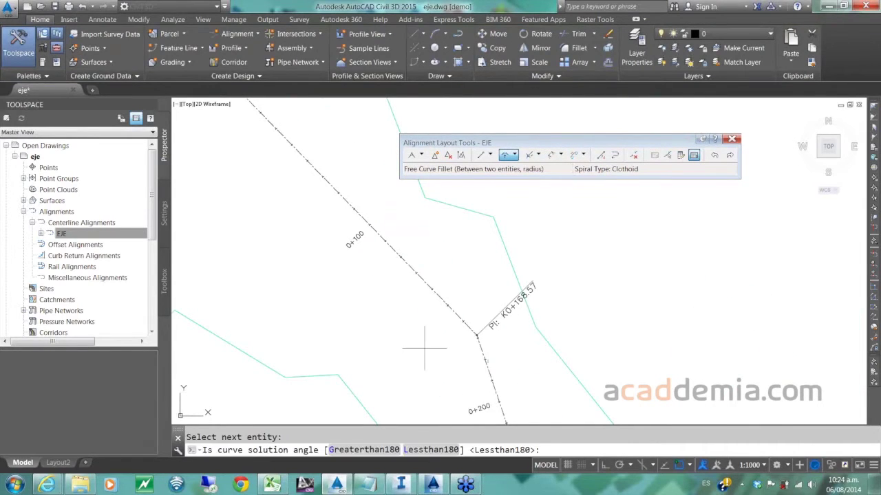
key(Return)
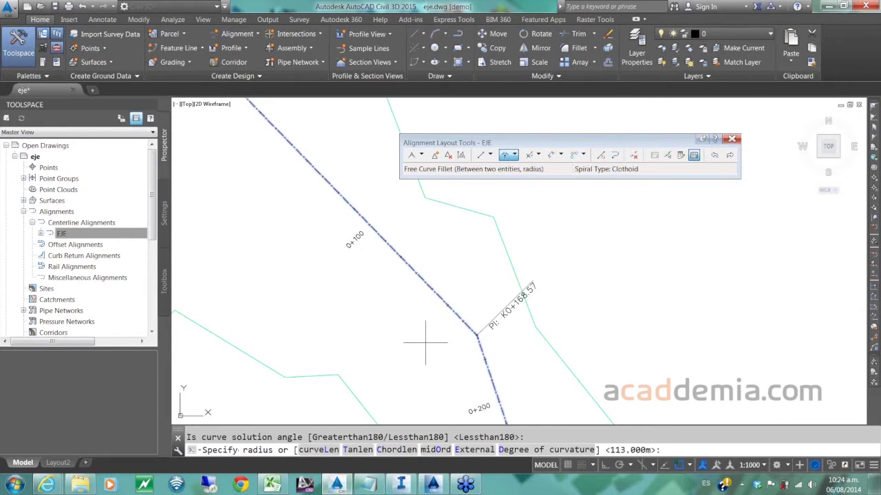
text(160)
key(Return)
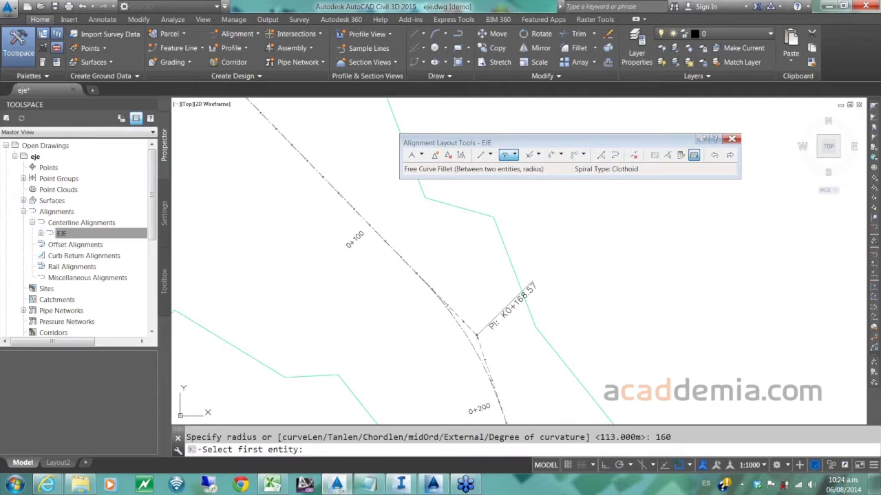
key(Return)
scroll(529, 282, down, 5)
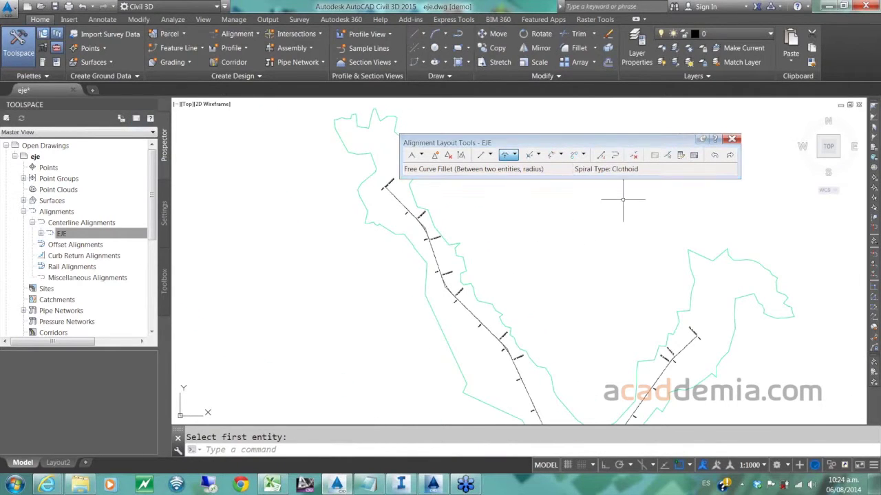
- In the alignment entities table, set the radius of curve entity 4 to 200 m and of curve entity 6 to 800 m
click(693, 156)
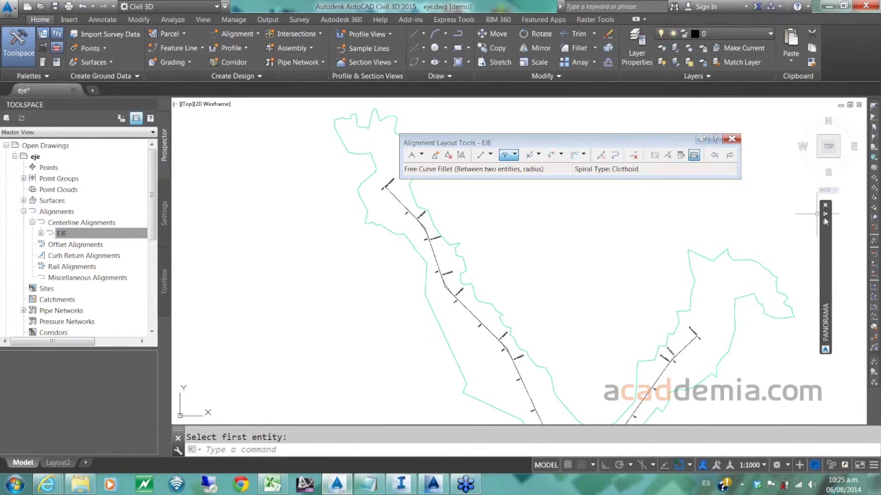
mouse_move(825, 221)
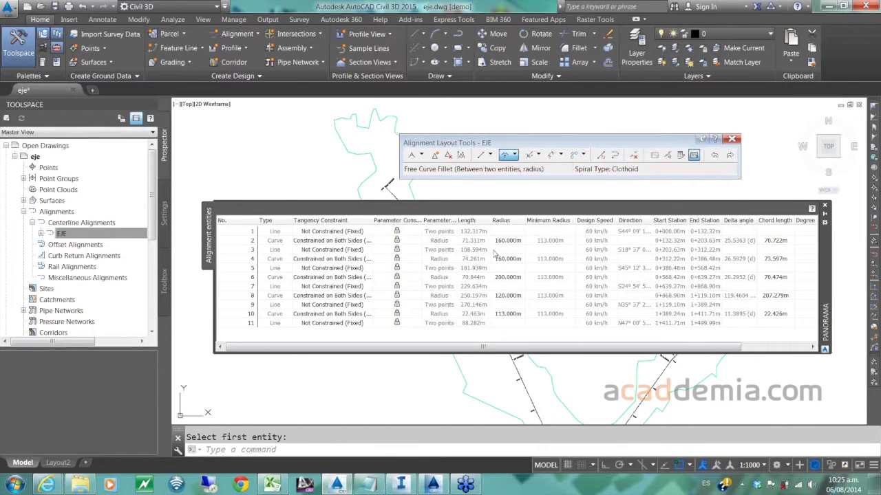
click(498, 262)
click(503, 266)
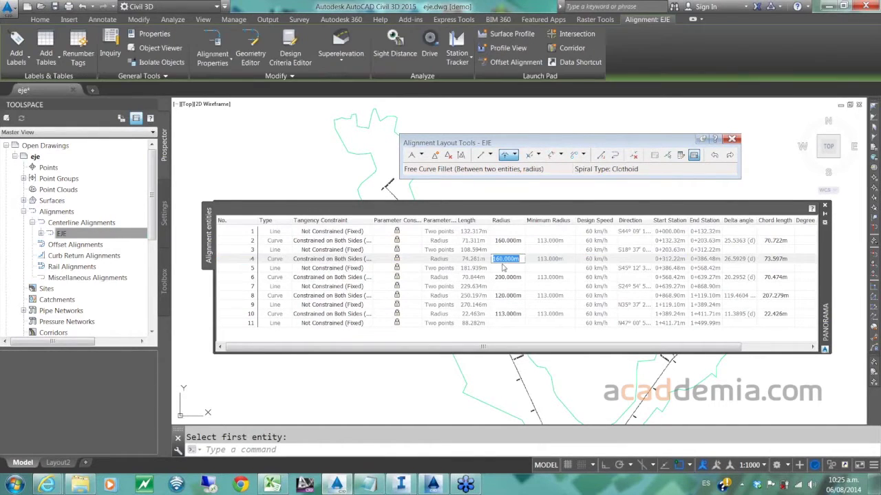
text(200)
key(Return)
click(518, 276)
click(517, 275)
text(8)
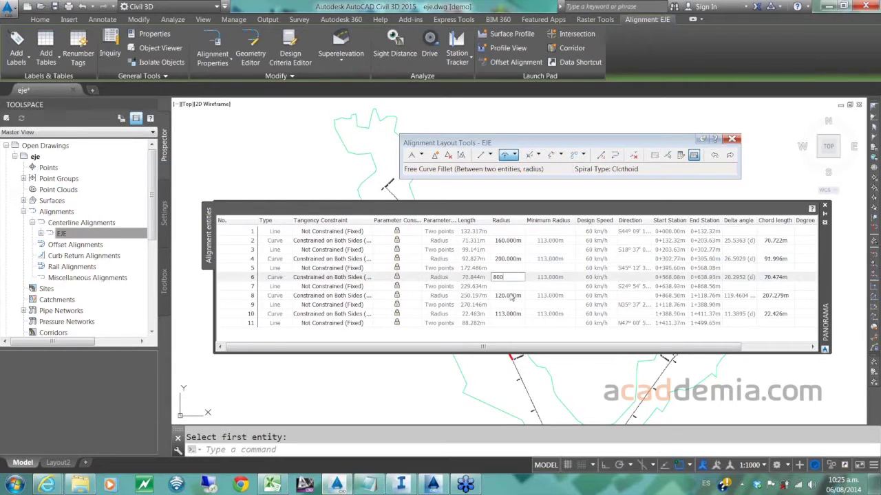
text(00)
key(Return)
- Set the radius of curve entity 8 to 160 m and of curve entity 10 to 440.87 m
click(510, 296)
click(510, 296)
text(160)
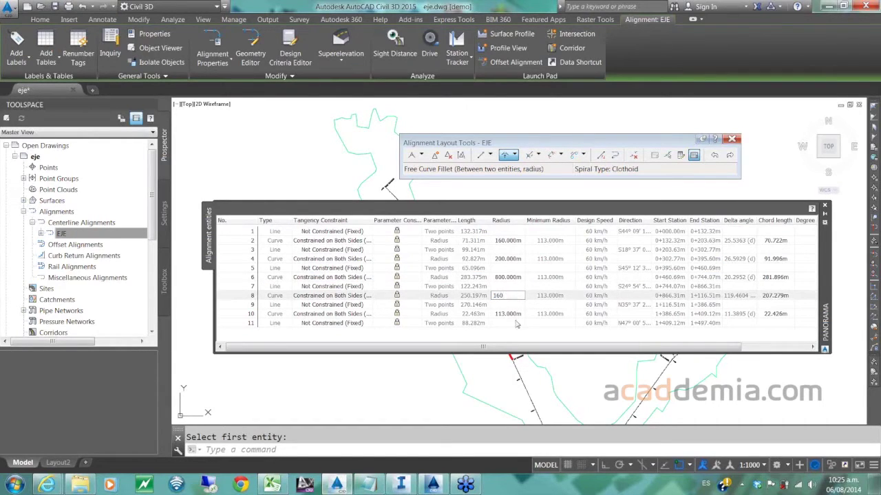
key(Return)
click(515, 314)
click(514, 314)
text(440.87)
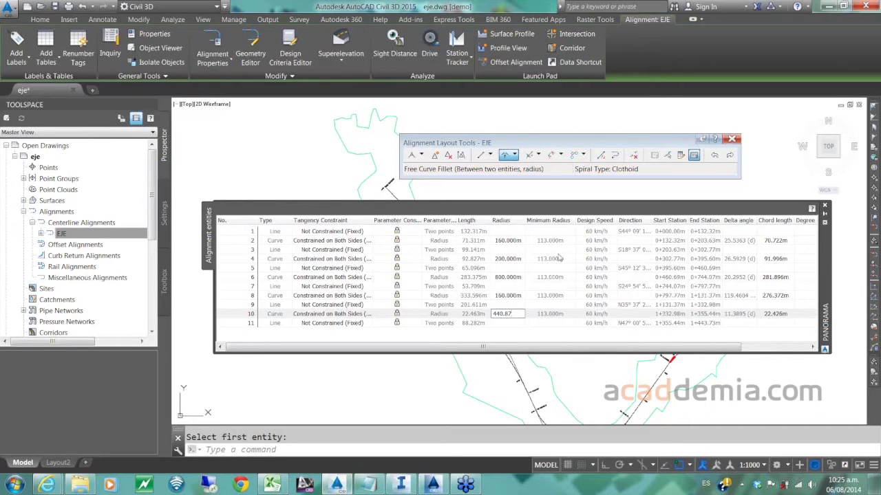
key(Return)
click(536, 266)
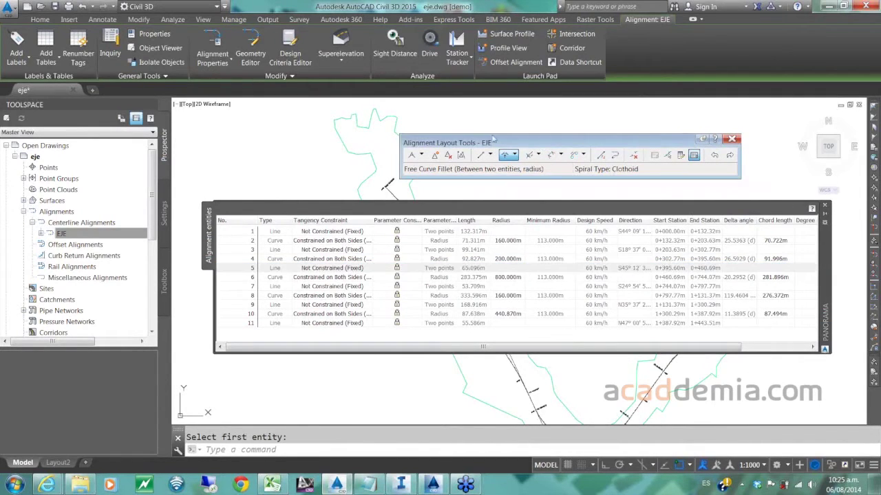
- Close the alignment entities table and the layout tools, and clear the selection of the EJE alignment
drag(530, 141, 521, 107)
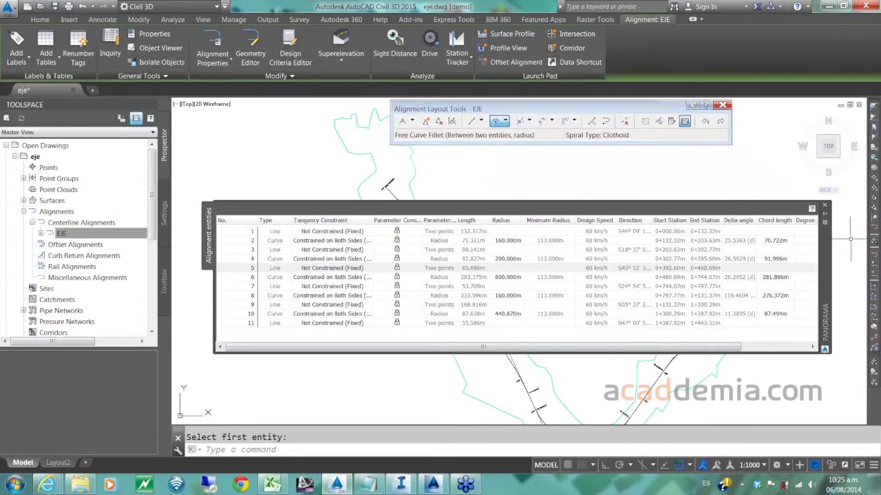
click(825, 207)
scroll(518, 243, down, 4)
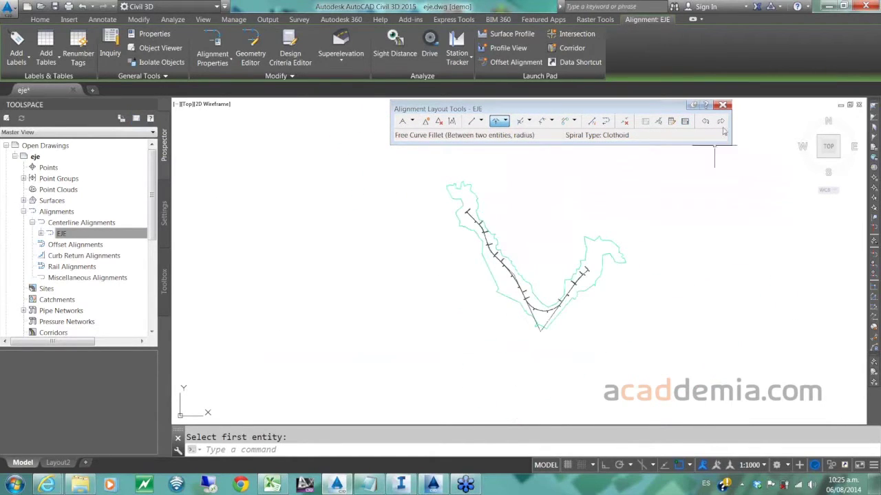
drag(636, 108, 565, 121)
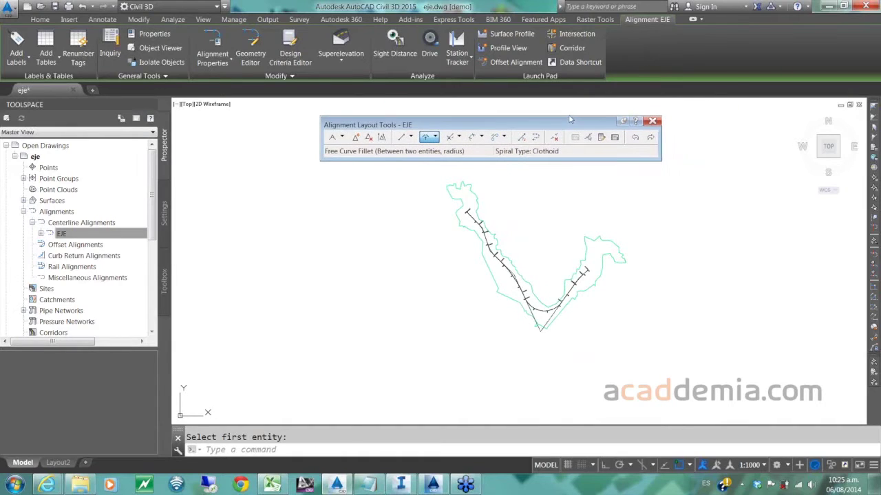
middle_drag(540, 223, 448, 266)
scroll(434, 315, up, 2)
scroll(433, 315, down, 2)
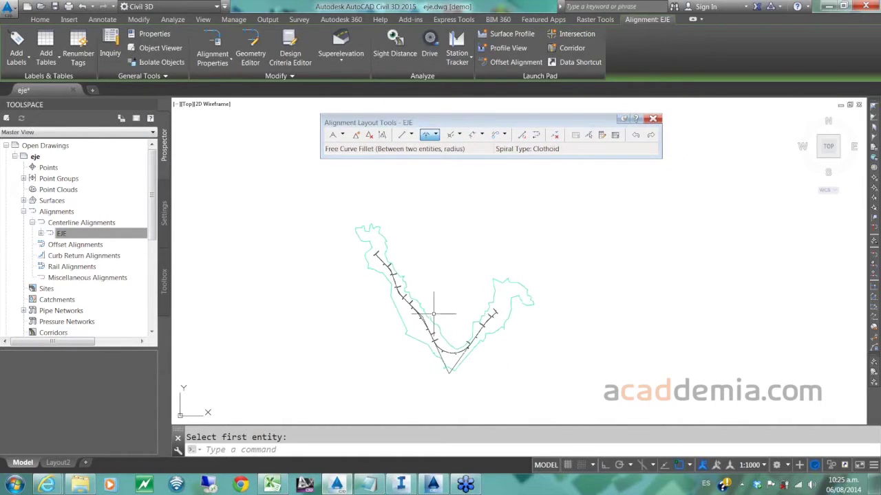
click(653, 118)
key(Escape)
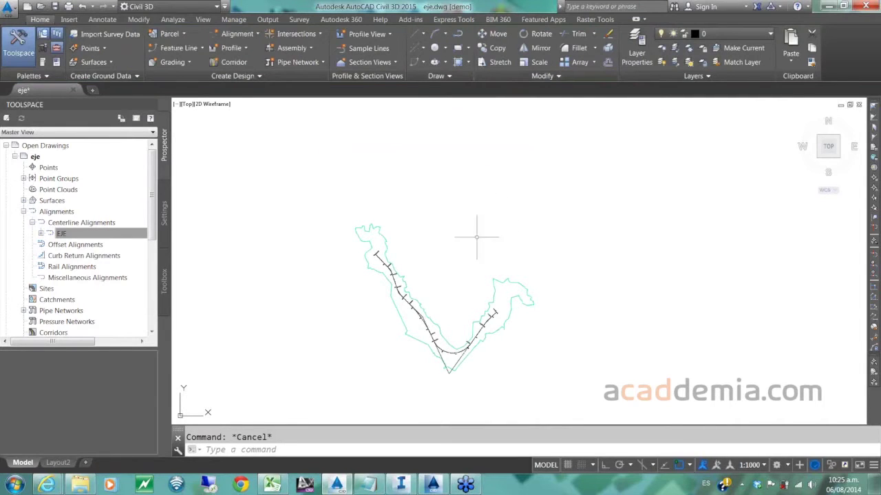
- Start calculating superelevation for the EJE alignment with an undivided crowned roadway pivoting about the center baseline
middle_drag(452, 301, 447, 231)
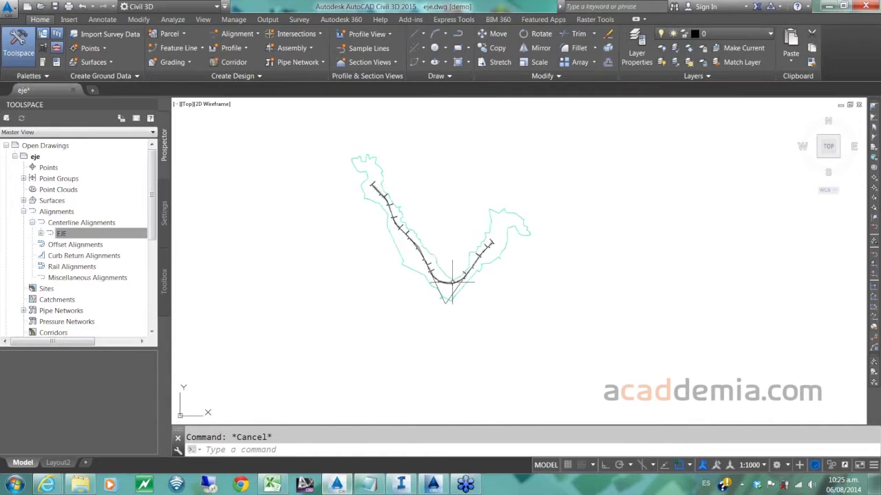
scroll(441, 222, up, 2)
scroll(439, 315, up, 2)
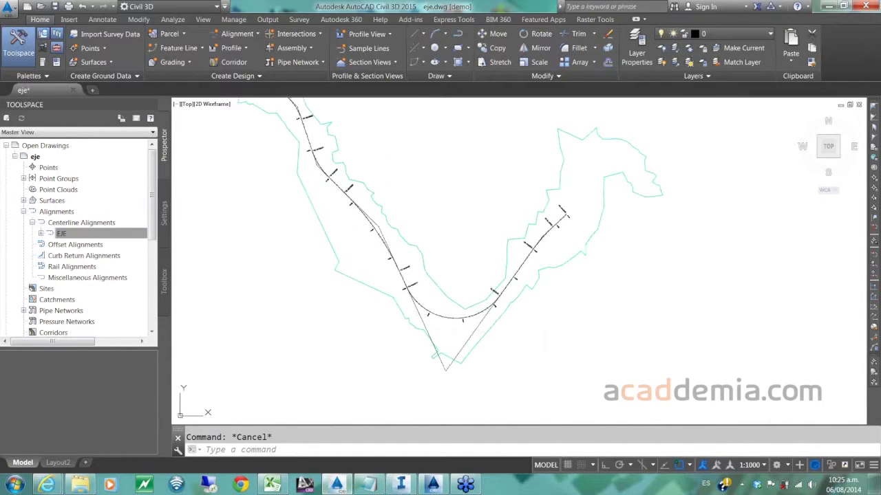
click(440, 316)
key(Escape)
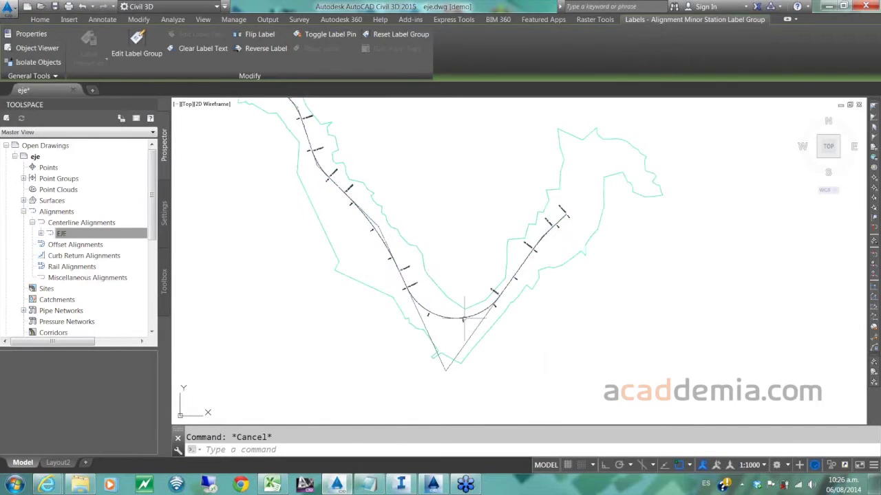
scroll(458, 313, up, 4)
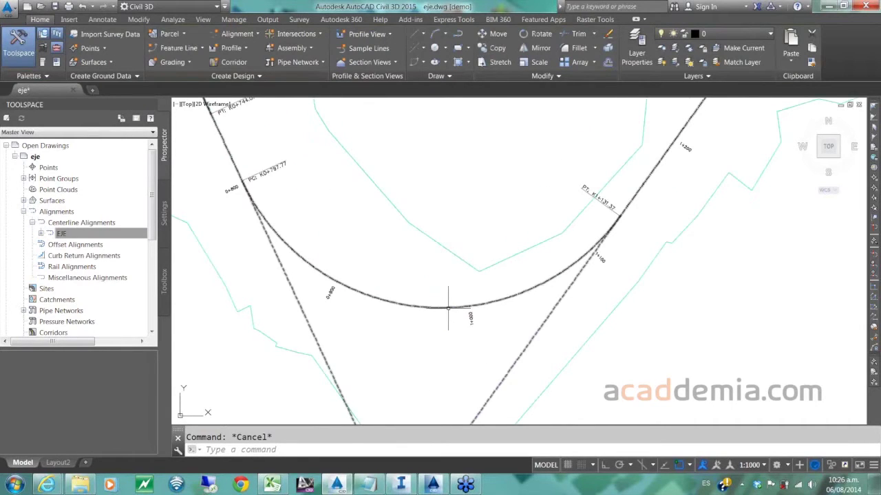
click(448, 307)
click(340, 53)
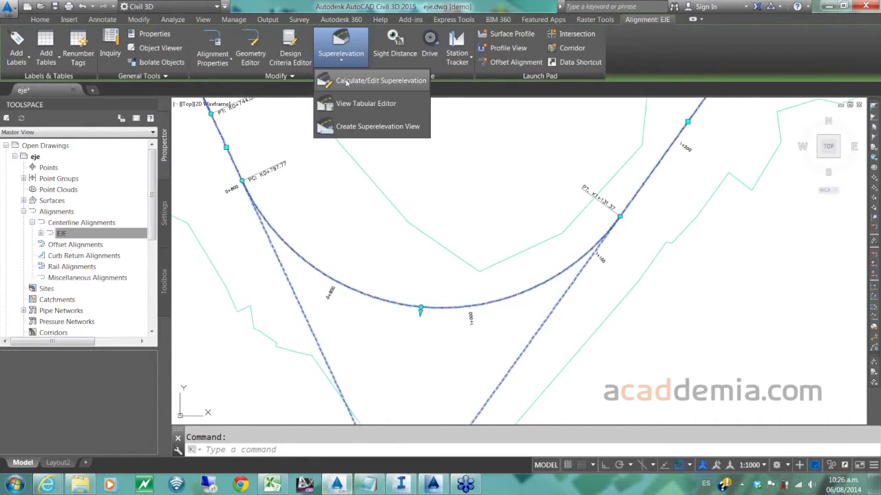
click(348, 82)
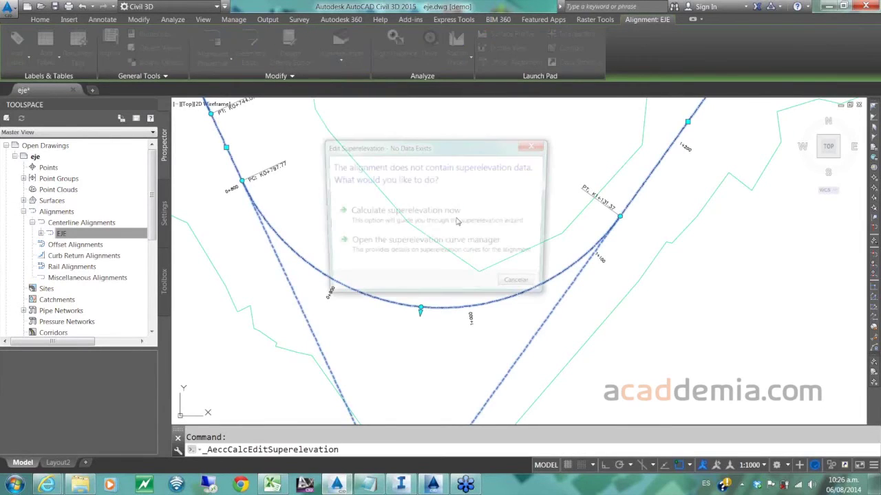
click(399, 213)
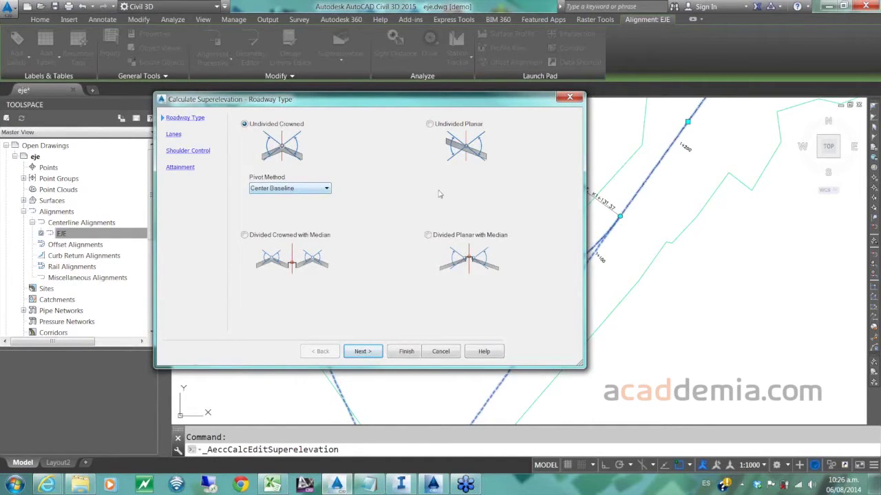
click(362, 352)
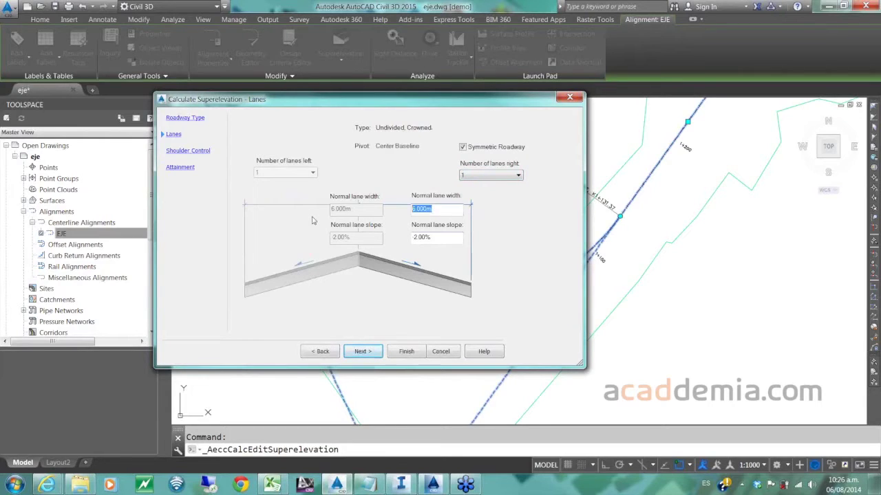
- Set the normal lane width to 3.65 m with a -2.00% slope, and exclude the outside edge shoulders from the superelevation calculation
text(3.6)
click(442, 238)
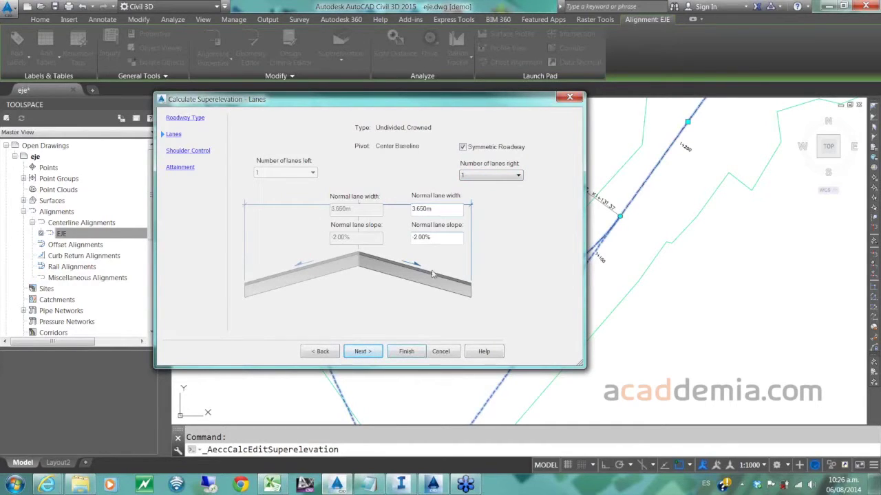
click(360, 352)
click(413, 139)
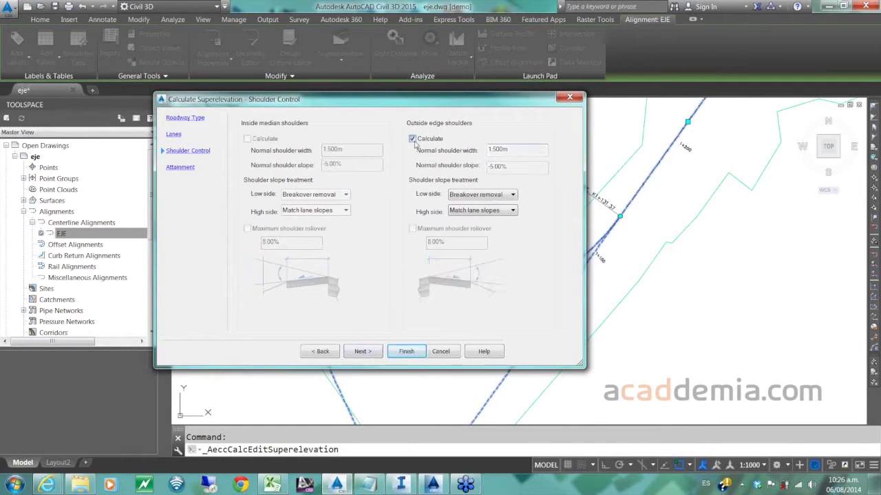
click(362, 352)
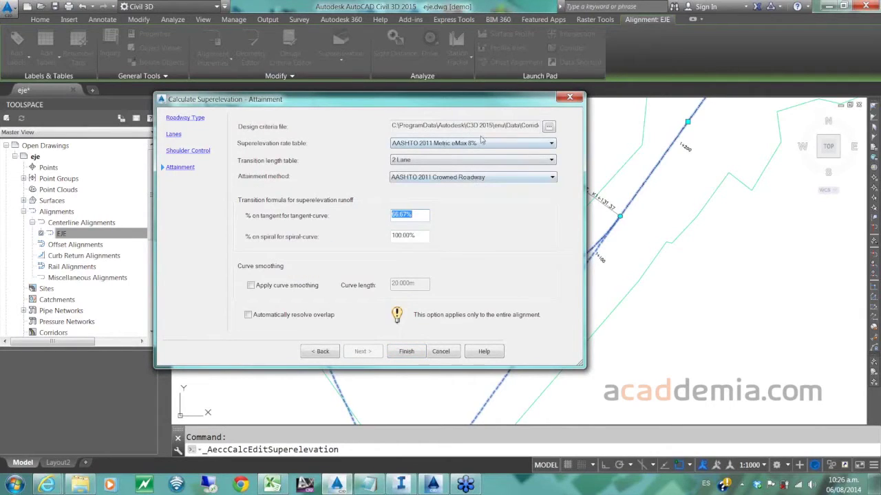
- Keep the AASHTO 2011 attainment settings, enable automatic overlap resolution, finish the superelevation calculation and close its table
click(422, 216)
double_click(415, 216)
drag(419, 236, 340, 239)
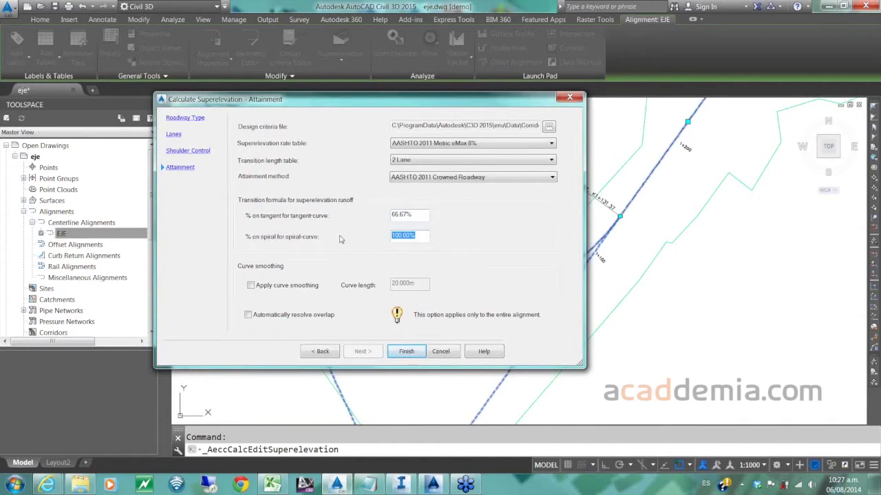
click(278, 315)
click(417, 355)
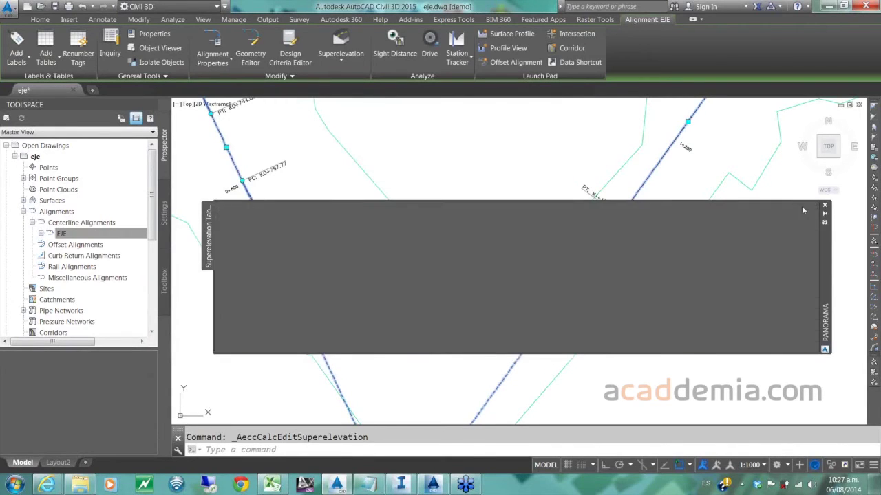
click(824, 205)
scroll(450, 202, down, 7)
key(Escape)
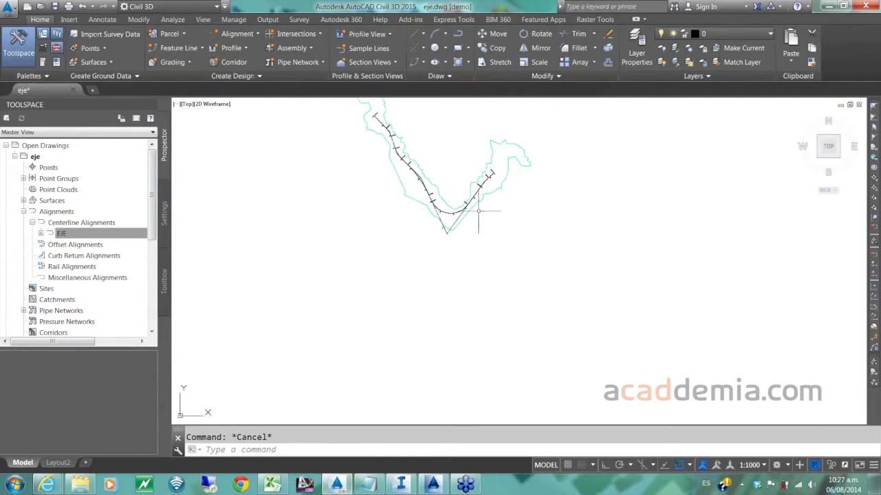
- Start creating a superelevation view for the EJE alignment and set the left outside lane's color to green
scroll(478, 212, up, 8)
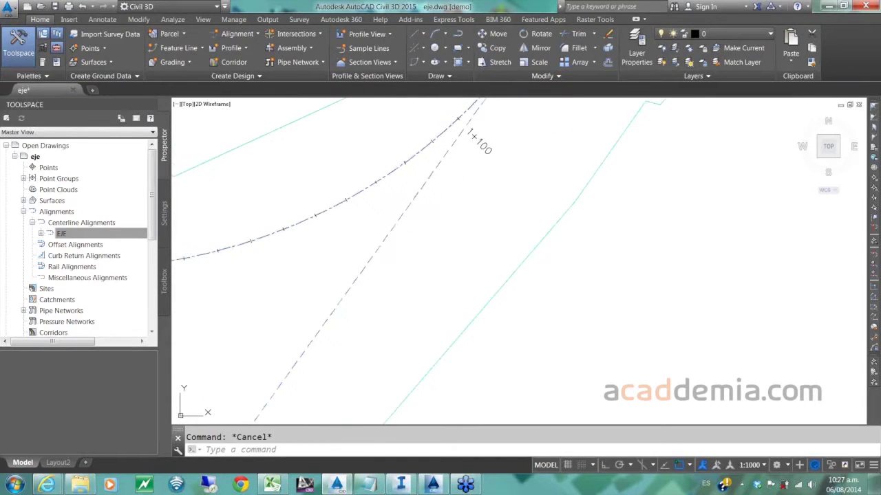
click(375, 183)
click(342, 55)
click(359, 128)
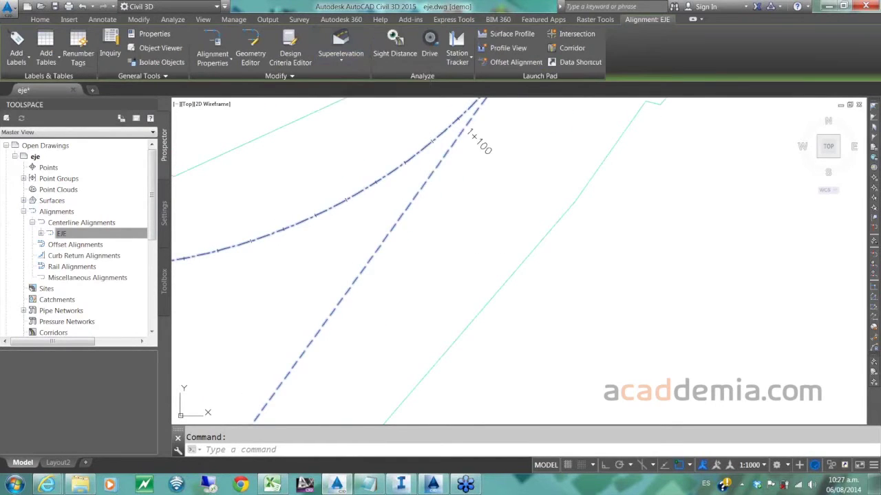
click(531, 287)
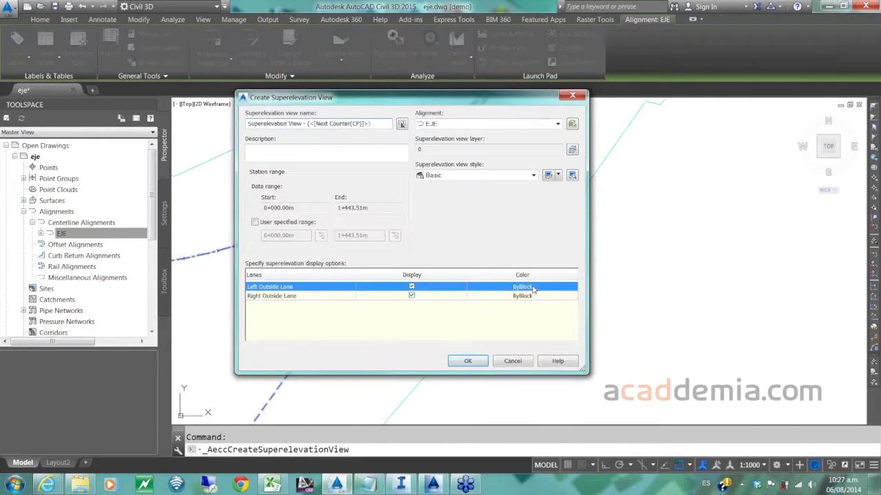
click(533, 289)
click(219, 237)
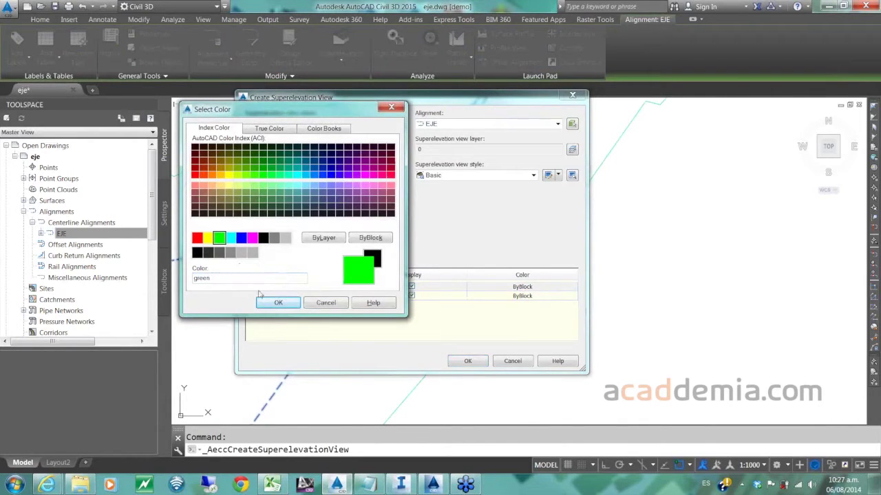
click(278, 303)
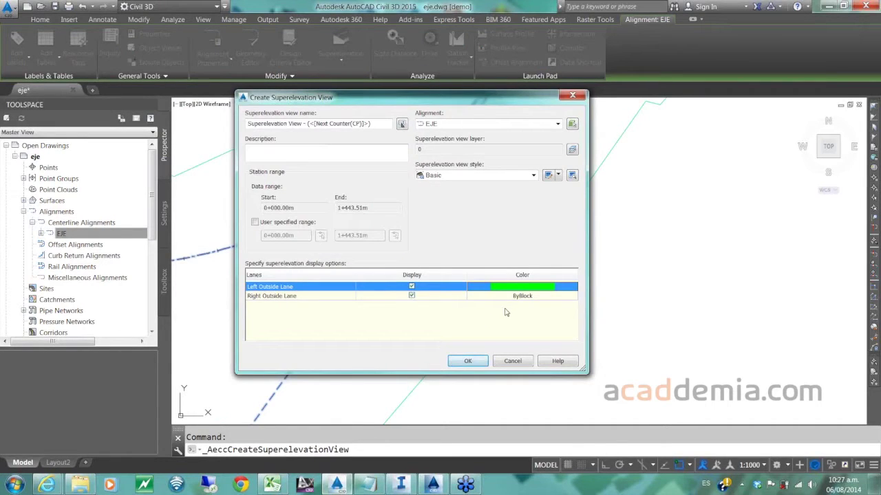
- Set the right outside lane's color to red and place the superelevation view in empty space below the alignment
click(523, 296)
click(522, 296)
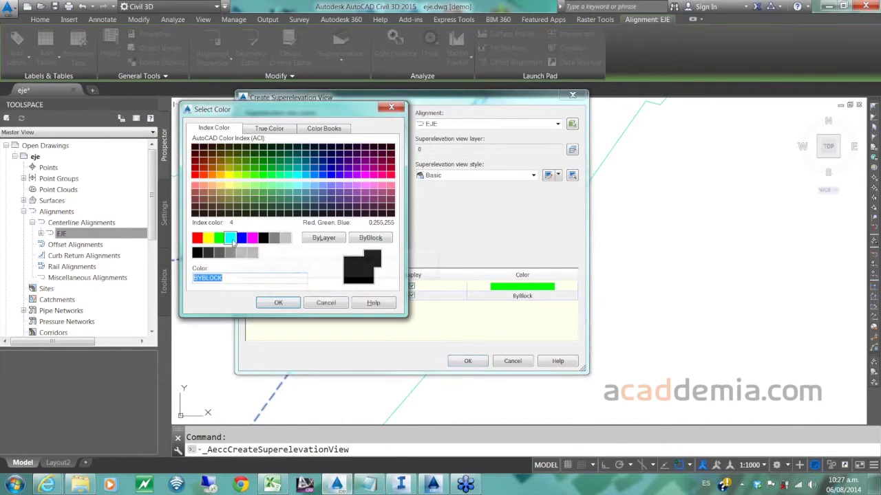
click(196, 237)
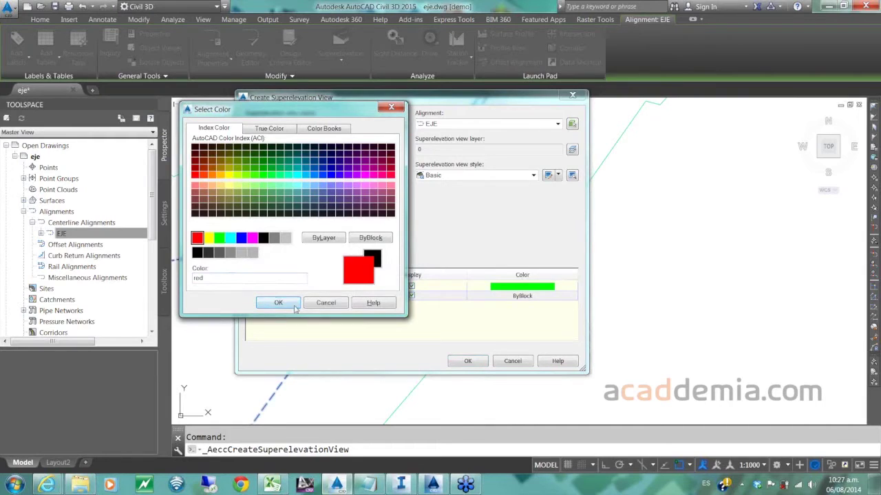
click(278, 303)
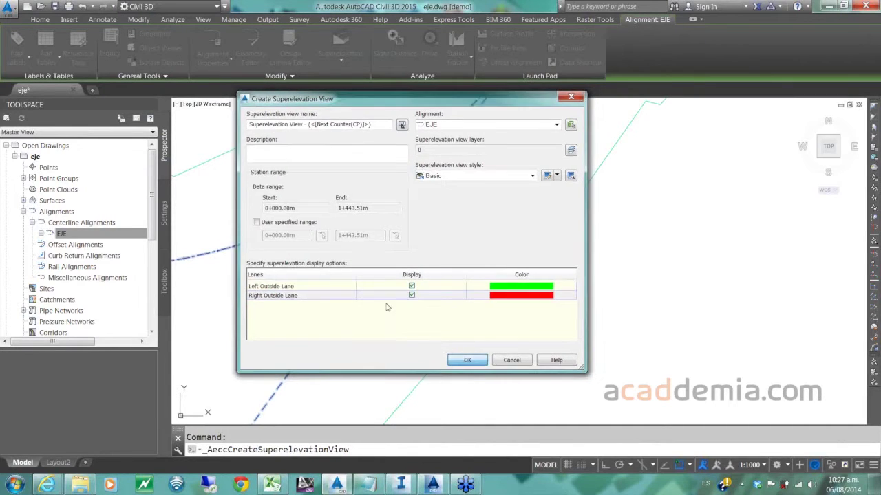
key(Return)
click(362, 317)
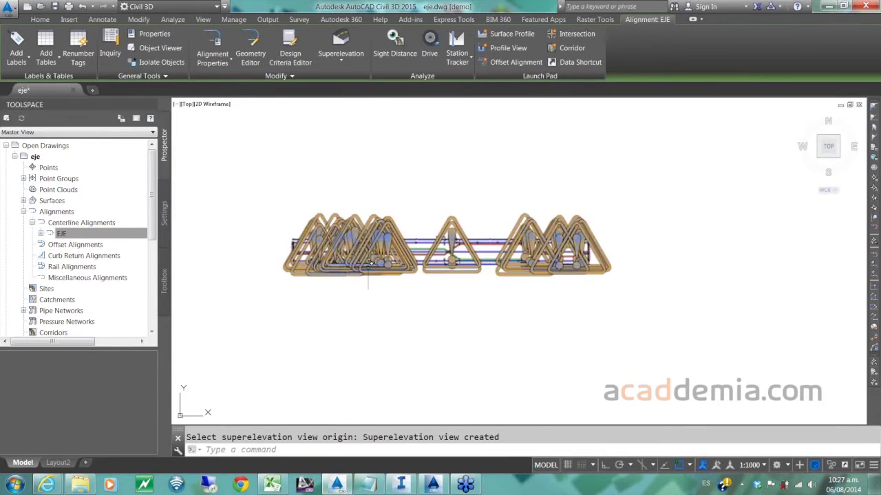
- Examine the lane slope transitions and warning symbols along the new superelevation view
scroll(369, 265, up, 5)
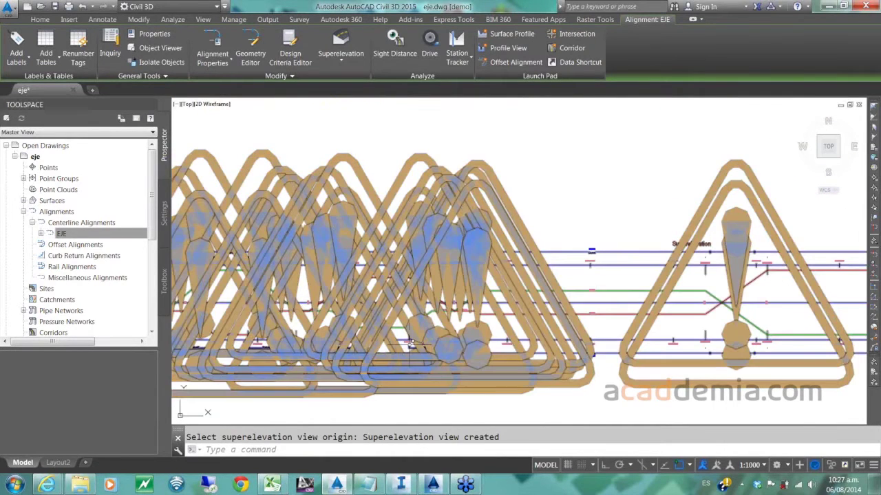
scroll(412, 341, down, 10)
scroll(427, 319, up, 4)
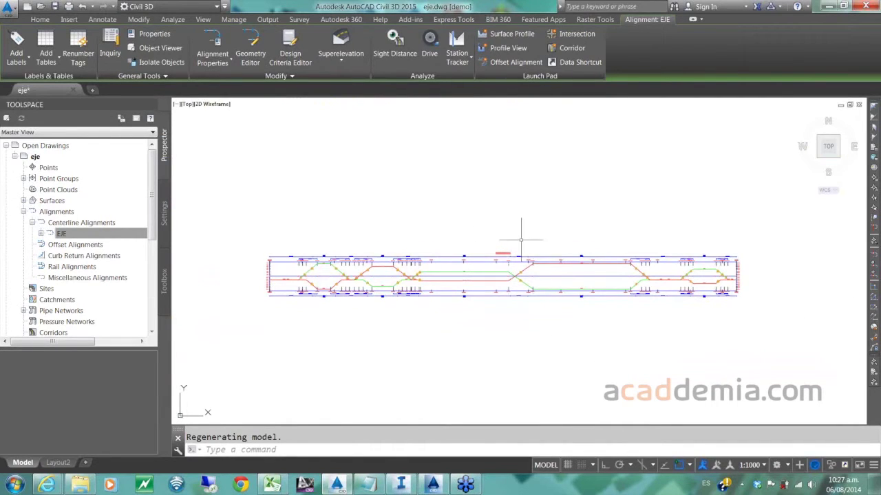
scroll(512, 278, up, 5)
scroll(512, 278, up, 6)
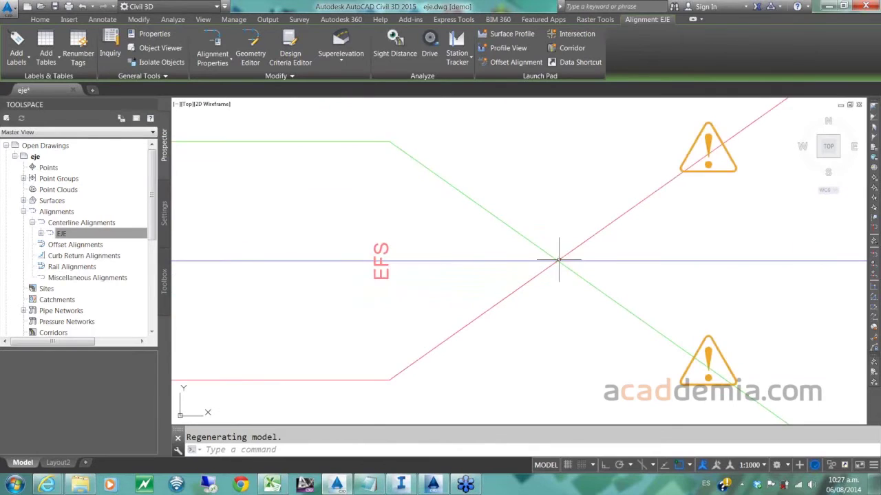
scroll(575, 255, down, 8)
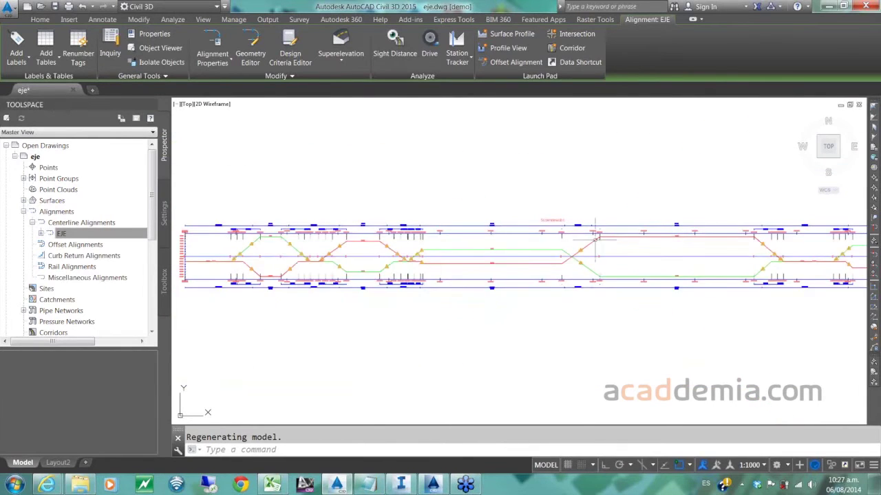
scroll(547, 274, down, 4)
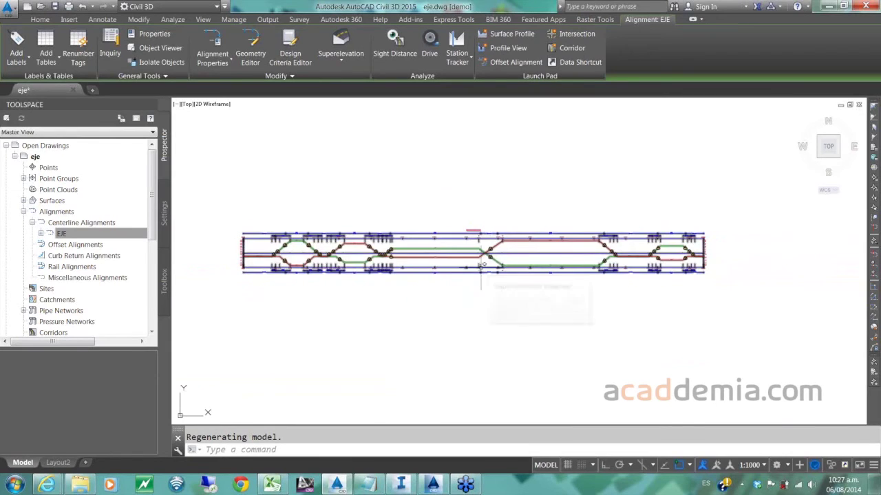
scroll(460, 225, down, 3)
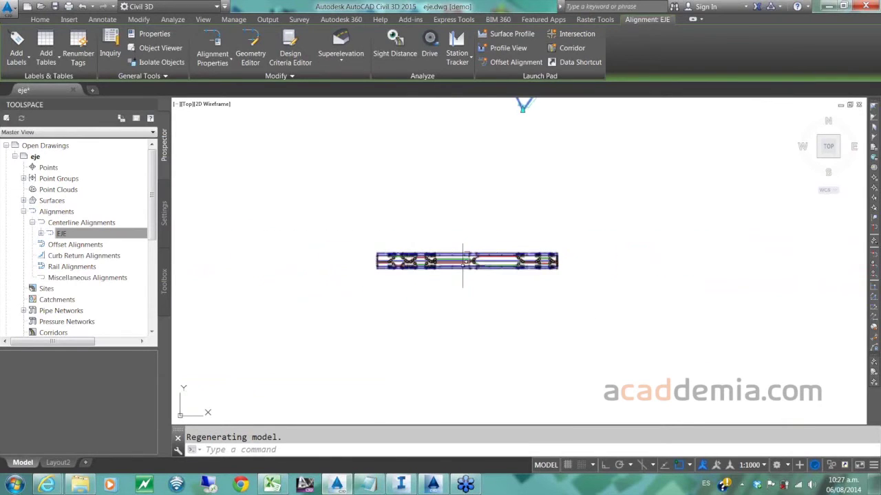
- Clear the selection of the EJE alignment and save the eje drawing
middle_drag(522, 105, 413, 254)
scroll(433, 222, down, 2)
key(Escape)
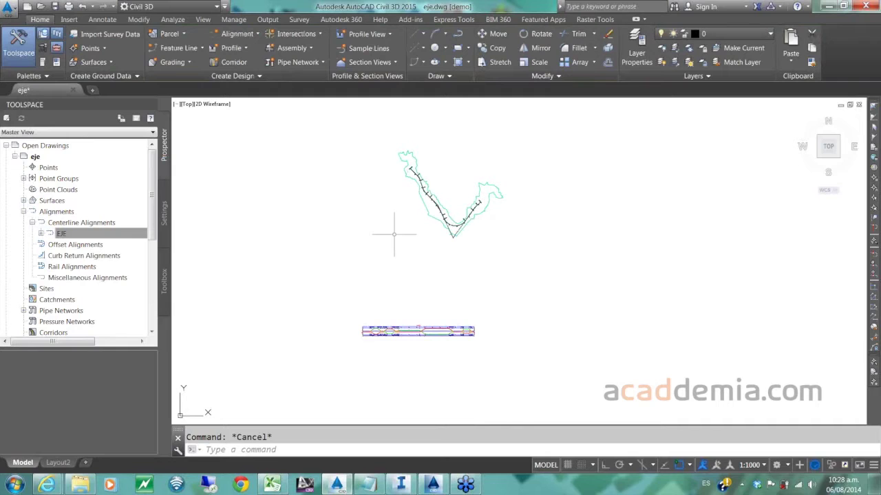
click(57, 6)
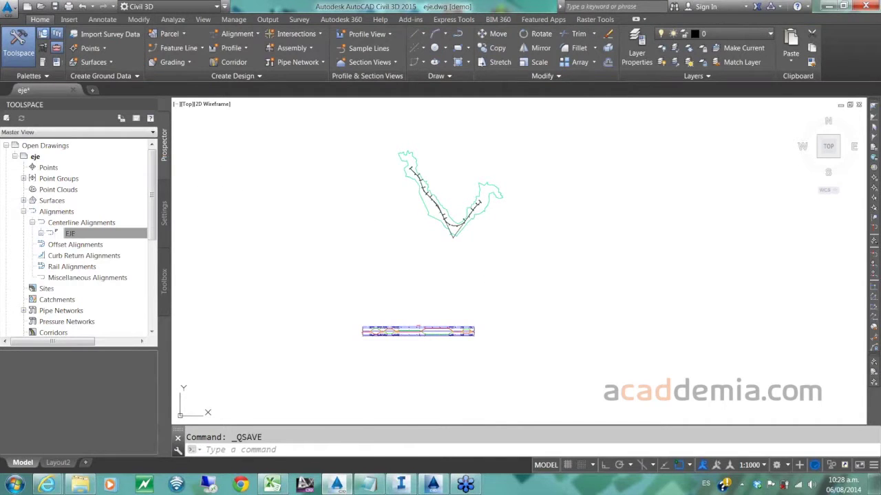
scroll(427, 208, up, 6)
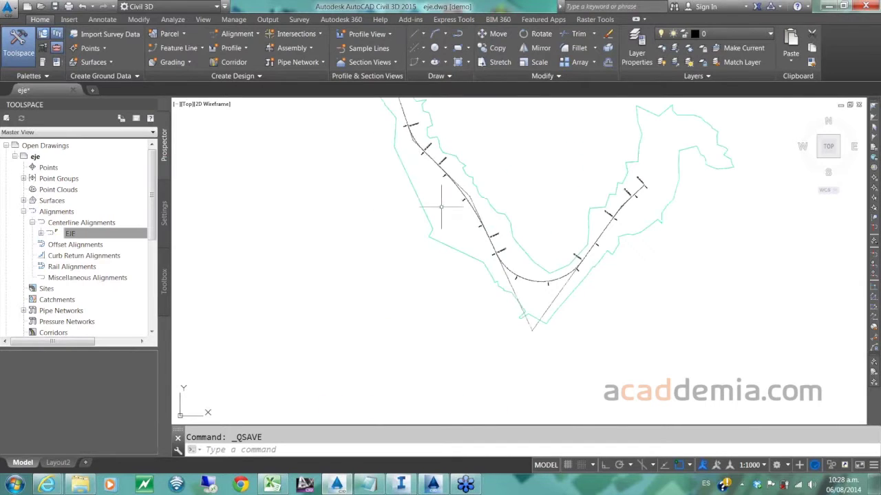
scroll(512, 275, down, 5)
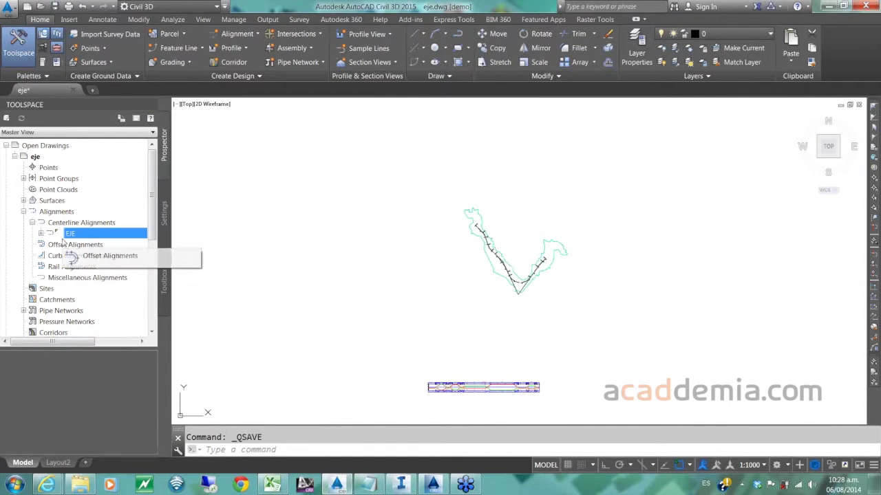
- Try to create data shortcuts from the eje drawing
drag(153, 219, 152, 286)
right_click(89, 256)
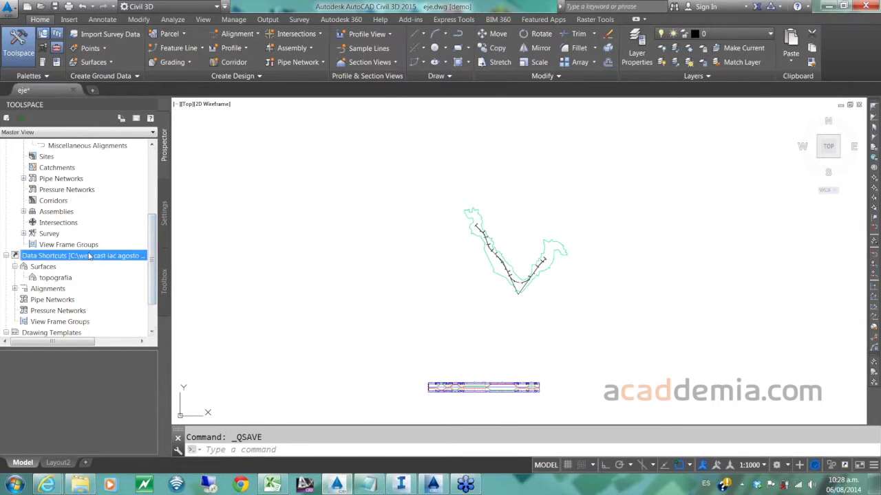
click(140, 259)
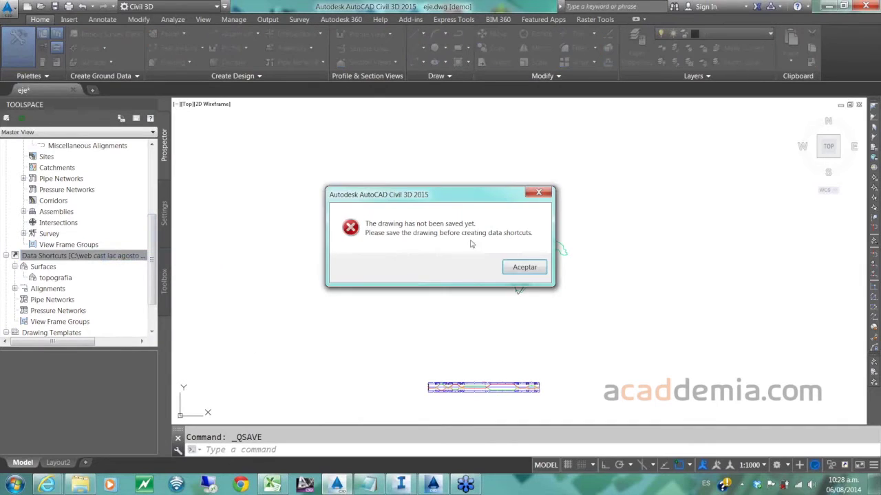
click(525, 268)
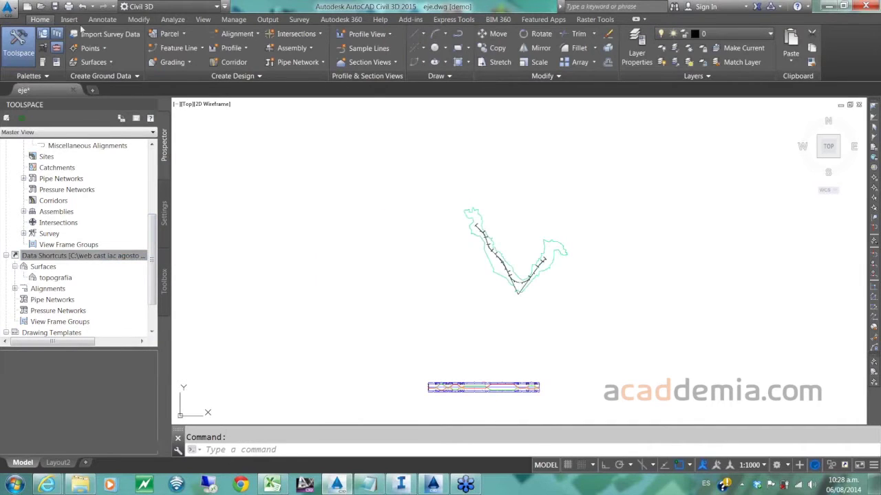
- Save the eje drawing again and create the data shortcut for the EJE centerline alignment
click(55, 7)
click(114, 256)
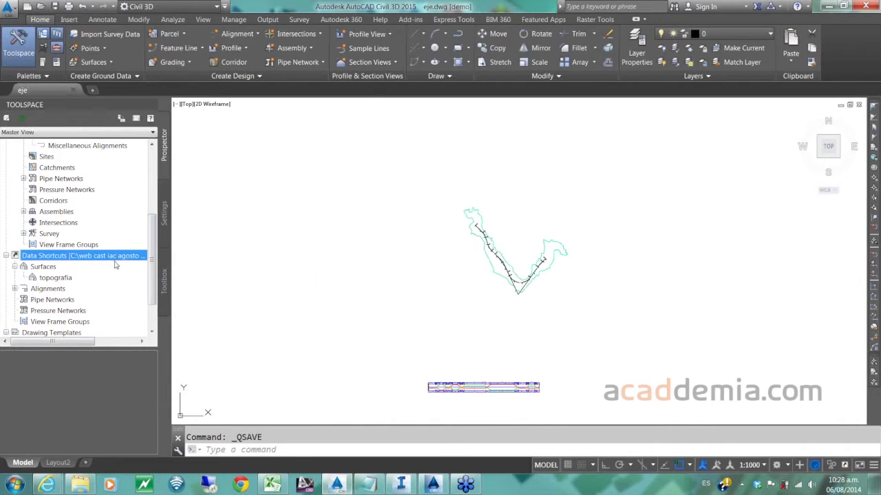
right_click(120, 255)
click(152, 258)
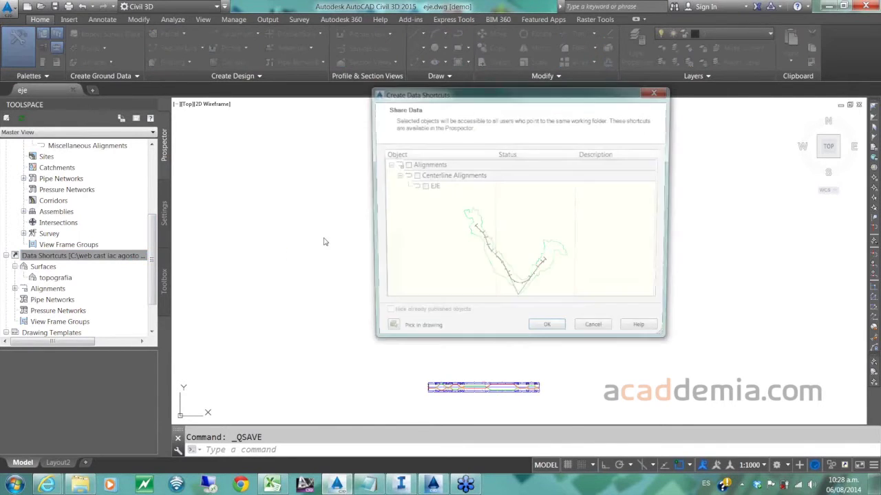
click(547, 333)
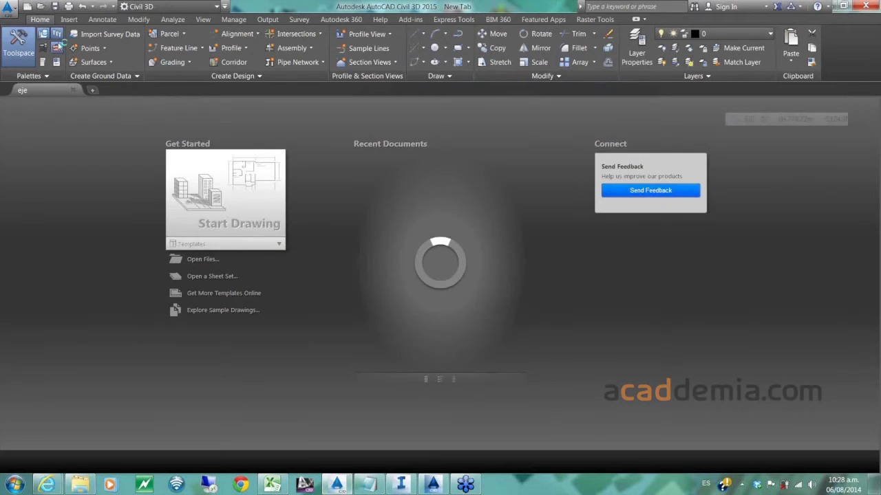
- Create a new drawing from the PLANTILLA_15.dwt template and close the surplus blank drawing, Drawing13
click(199, 244)
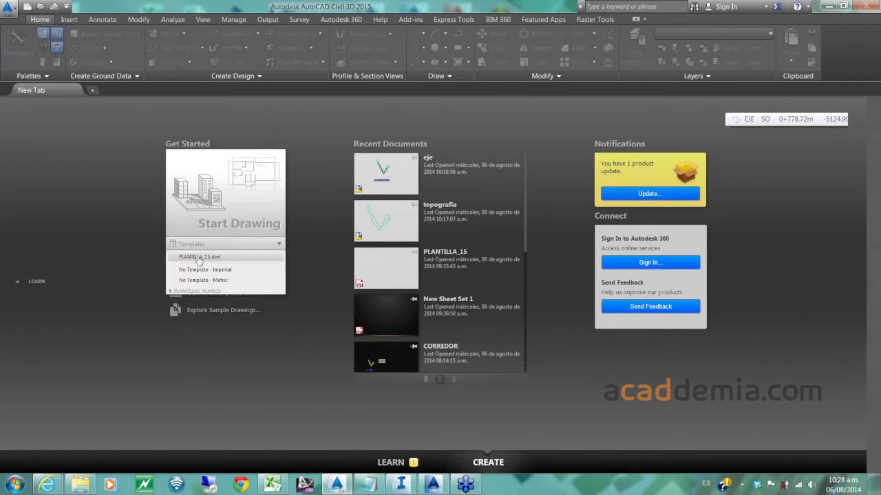
click(199, 257)
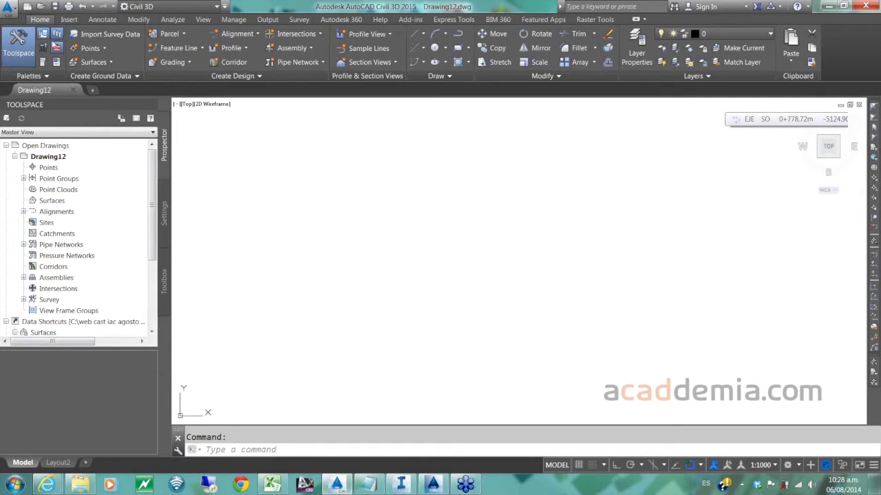
click(24, 6)
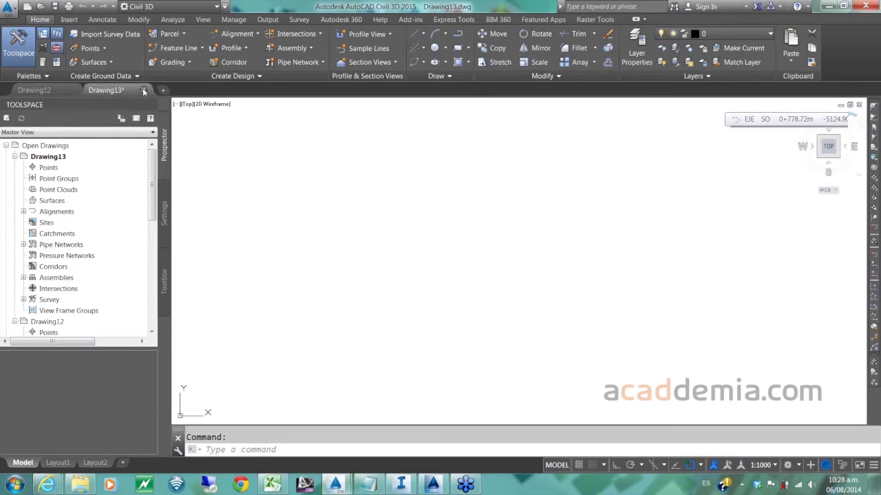
click(144, 90)
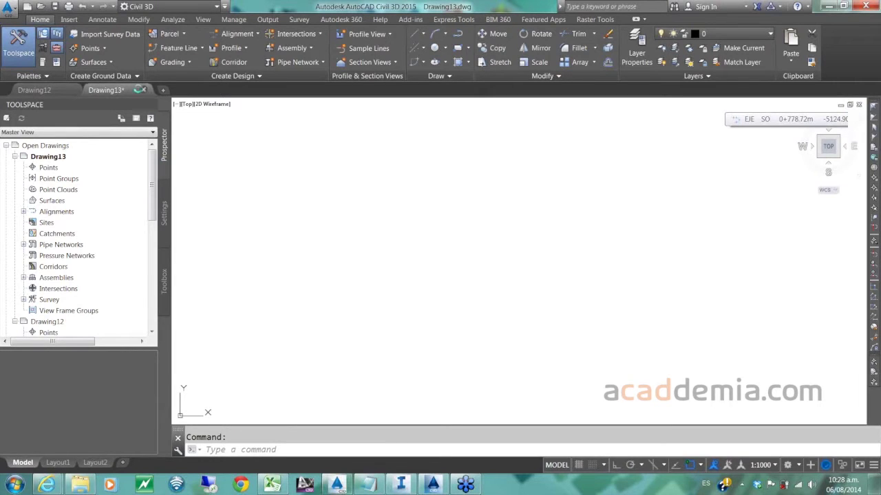
- Save the new drawing as eje_rasante in the Alignments folder
click(12, 15)
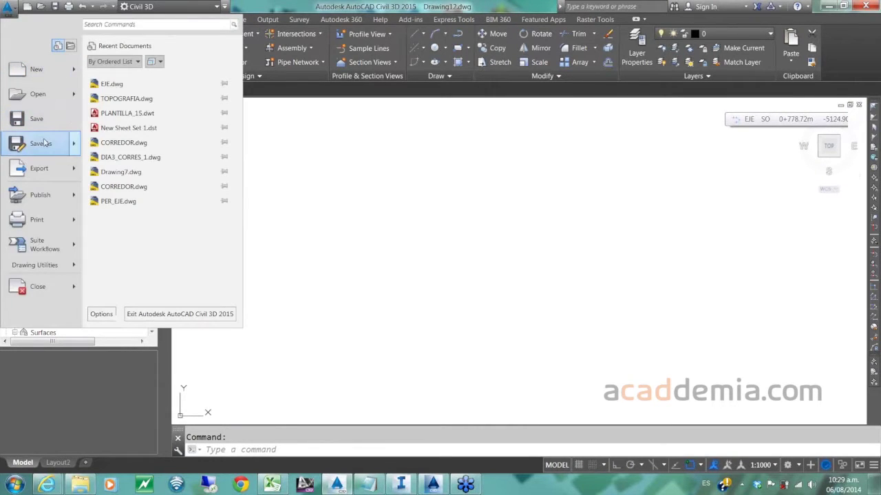
mouse_move(42, 143)
click(198, 94)
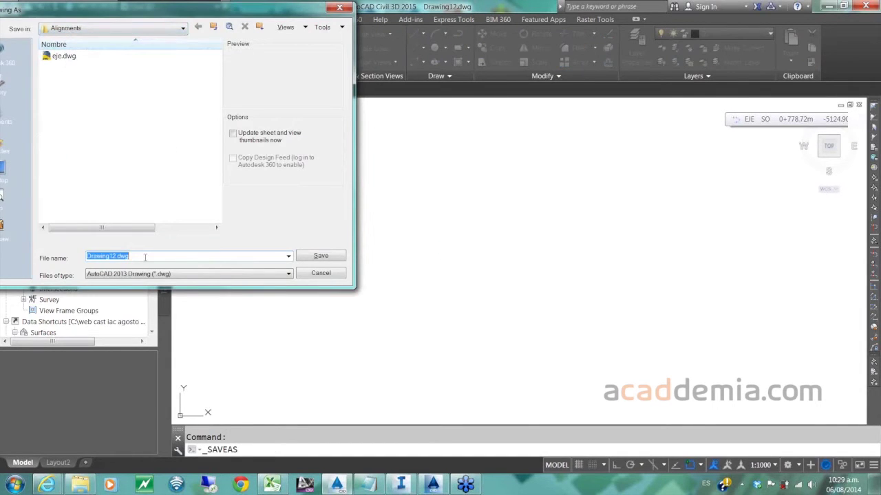
text(eje)
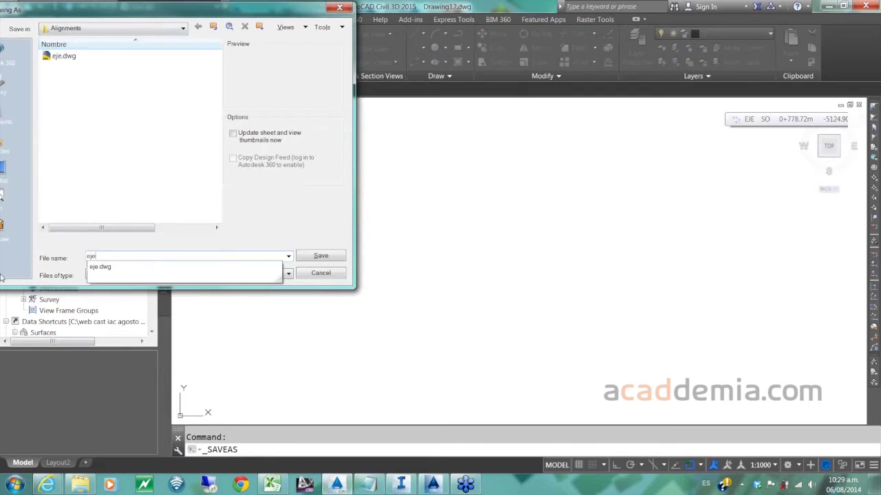
text(_aliante)
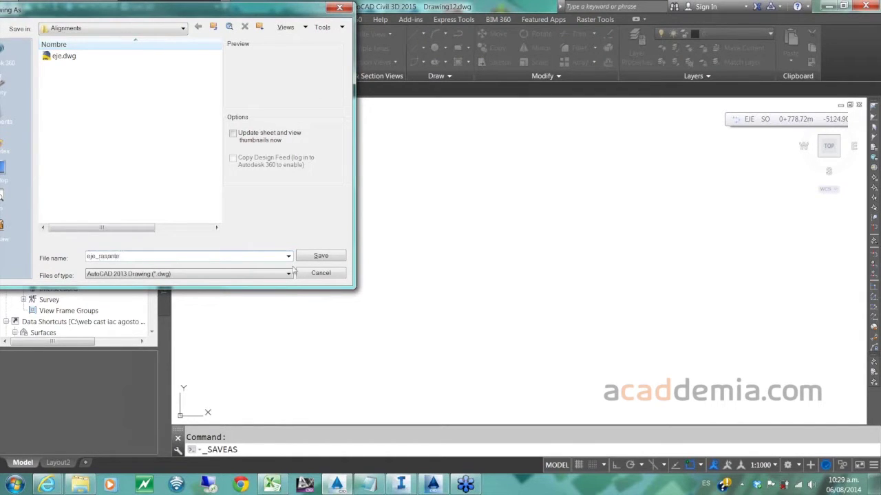
click(319, 257)
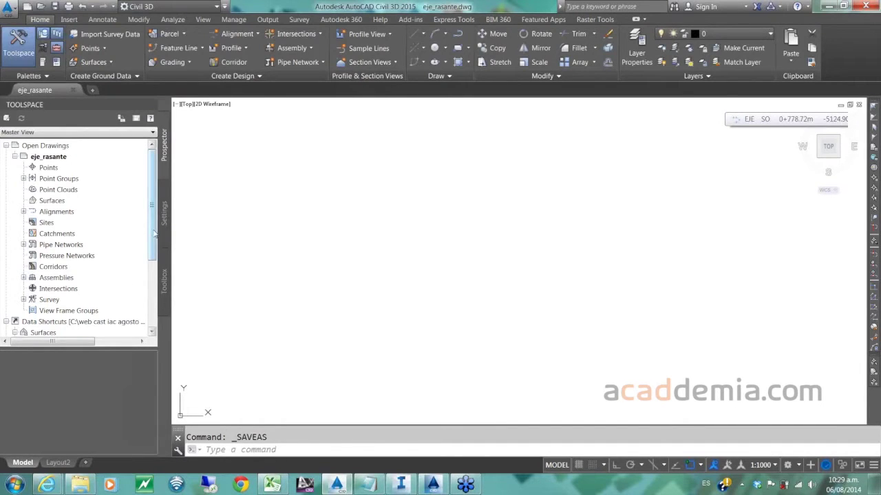
- Associate the eje_rasante drawing with the demo data shortcuts project
scroll(154, 235, down, 2)
right_click(96, 280)
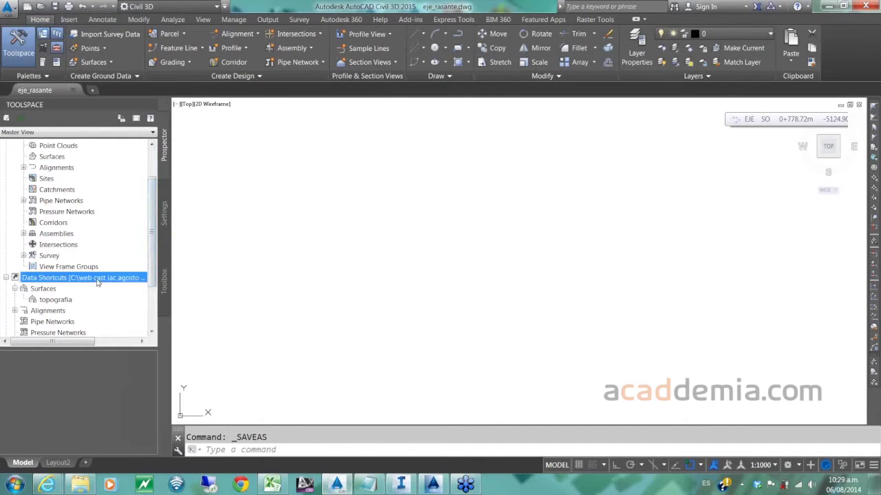
click(145, 333)
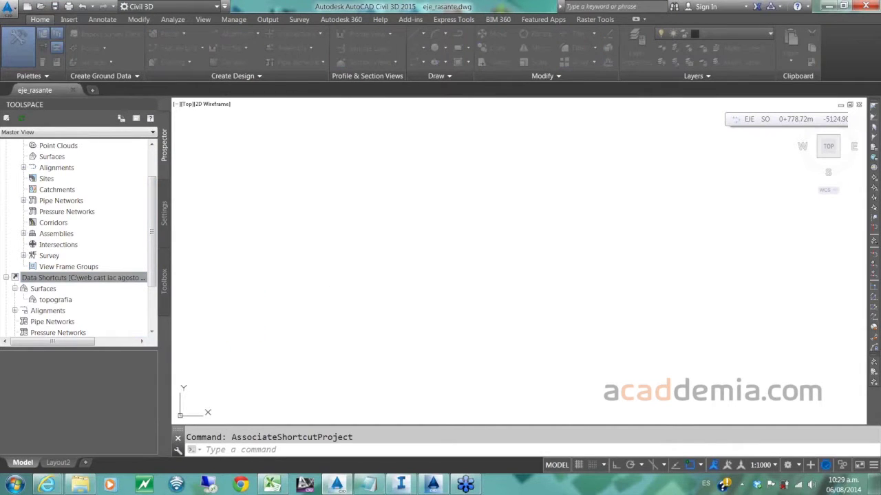
click(583, 316)
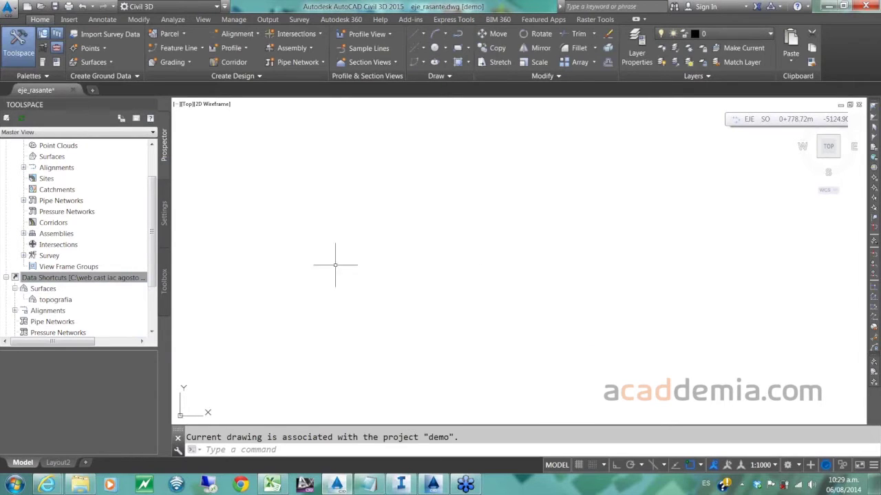
- Create a reference to the topografia surface from the data shortcuts, using the CURSO_TN style and the C-TOPO layer
scroll(153, 244, down, 1)
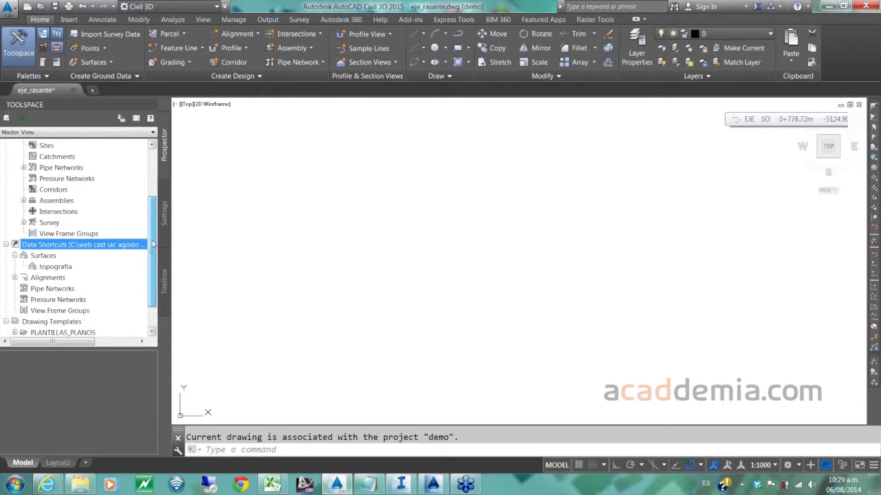
scroll(152, 244, down, 1)
click(49, 234)
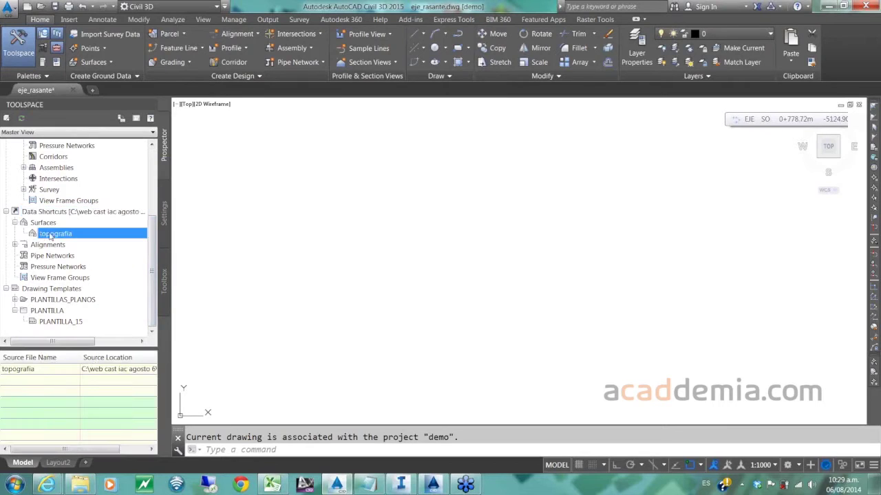
right_click(52, 235)
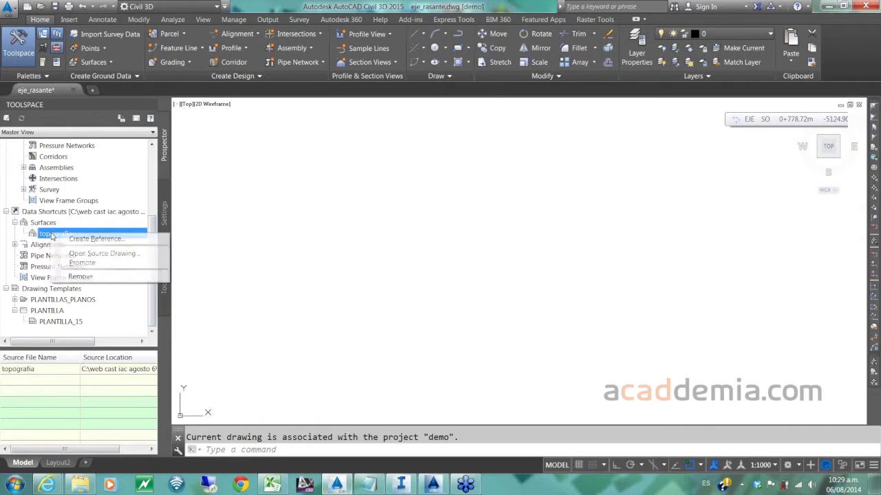
click(88, 239)
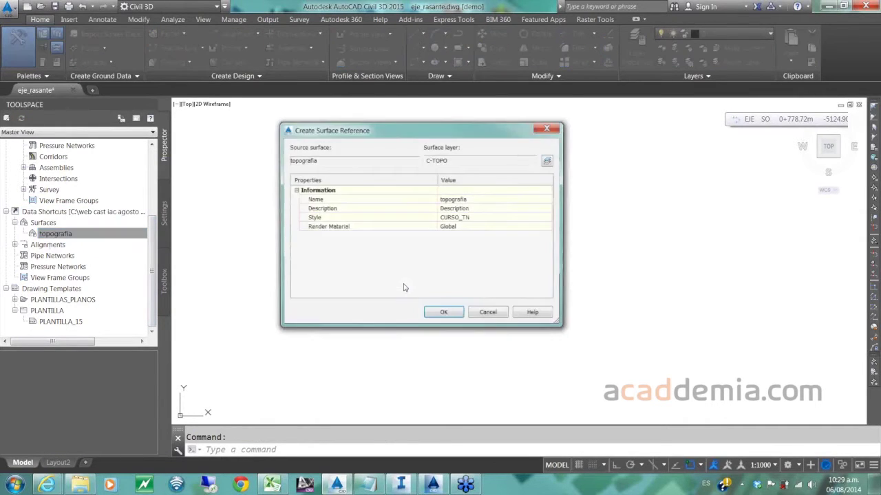
click(441, 313)
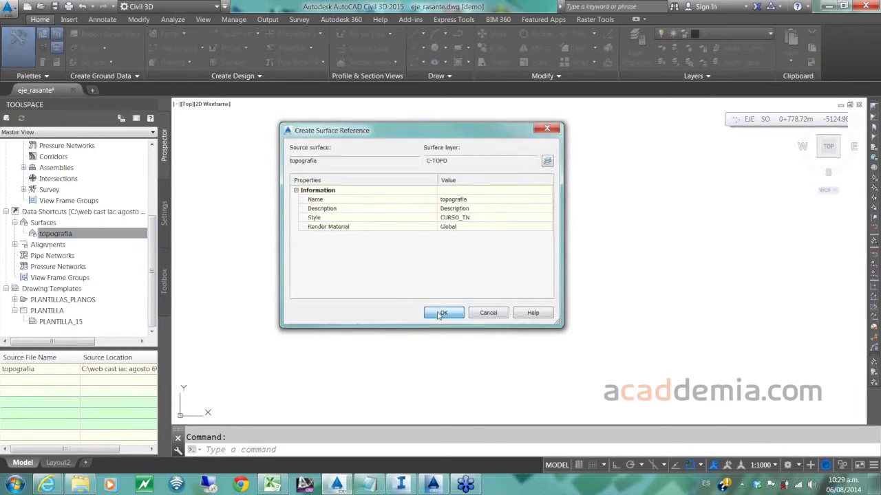
- Create a reference to the EJE centerline alignment from the data shortcuts, with style CURSO_ALIN_GRAL and no site
click(15, 245)
click(23, 256)
click(54, 267)
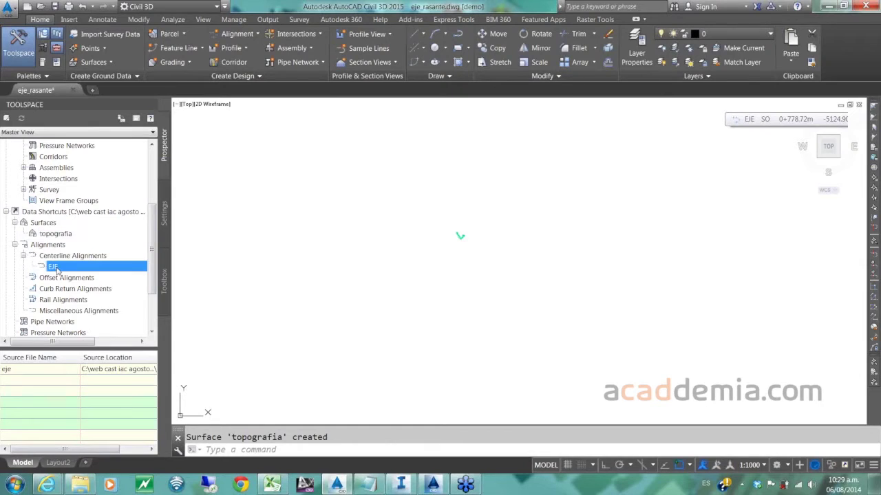
right_click(55, 268)
click(111, 274)
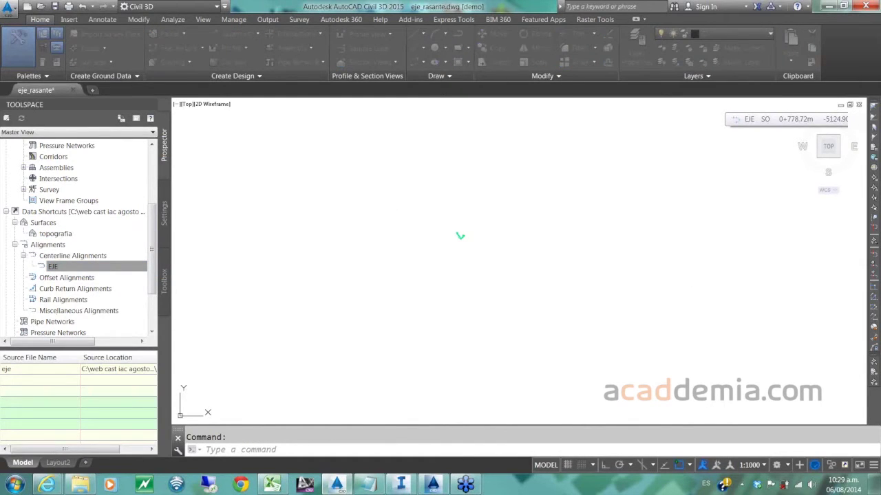
drag(880, 140, 516, 143)
click(440, 367)
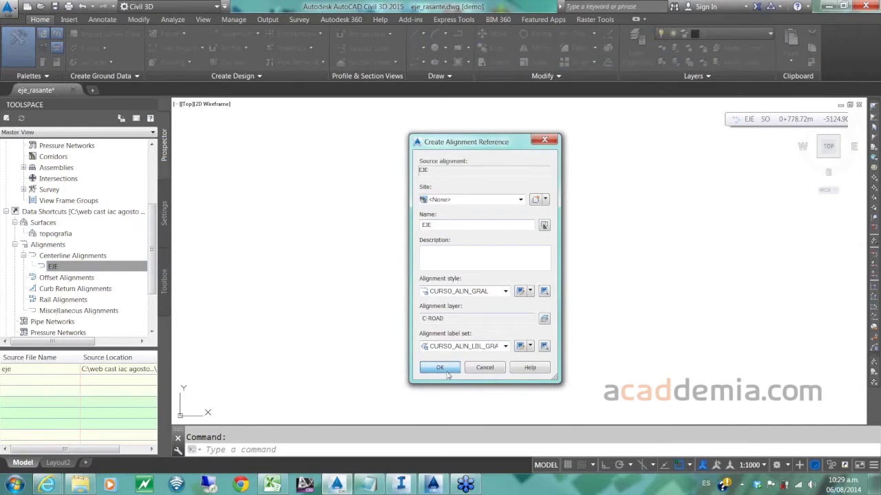
- Create a surface profile of topografia along the full EJE alignment and place its profile view in the empty area beside the plan
scroll(464, 238, up, 8)
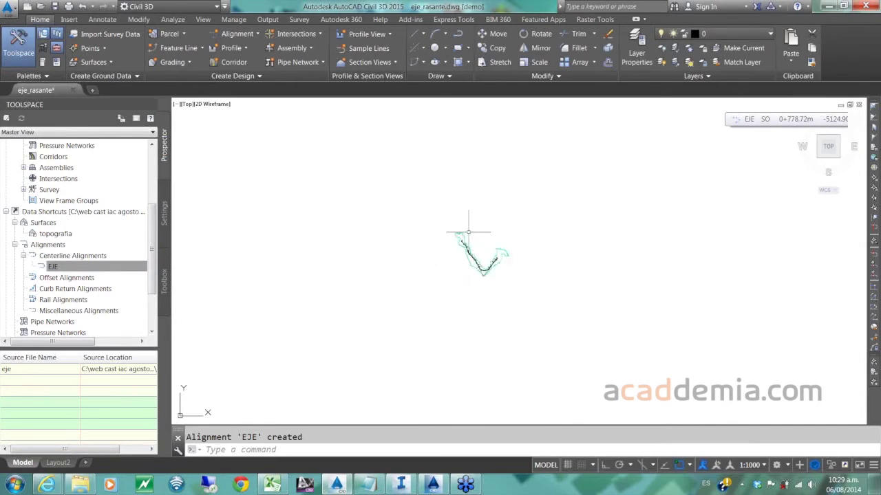
middle_drag(485, 286, 412, 245)
scroll(412, 245, down, 3)
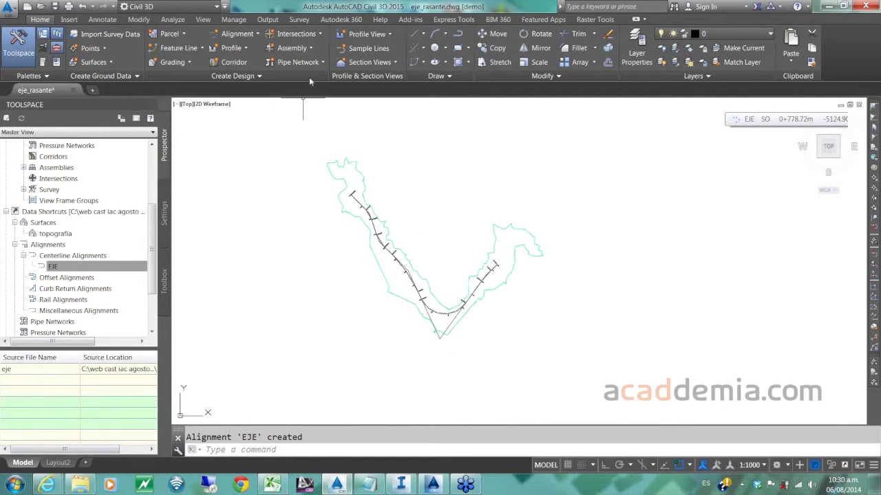
click(231, 48)
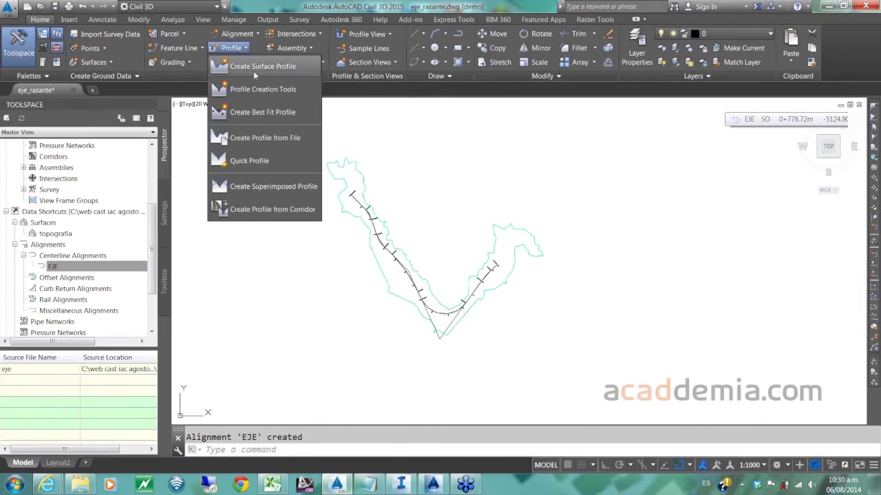
click(258, 67)
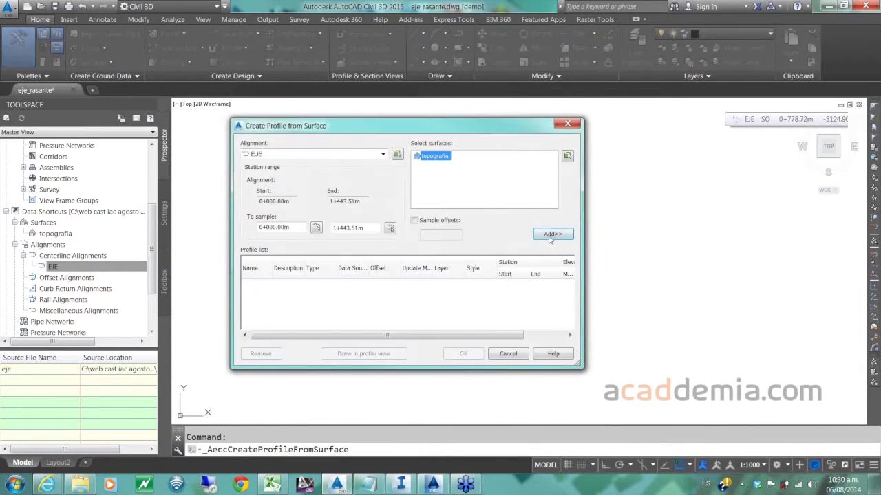
click(563, 238)
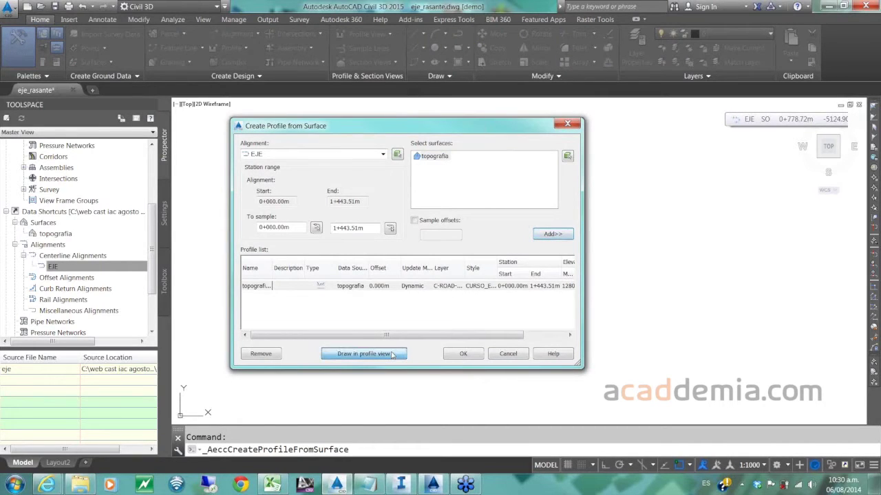
click(392, 353)
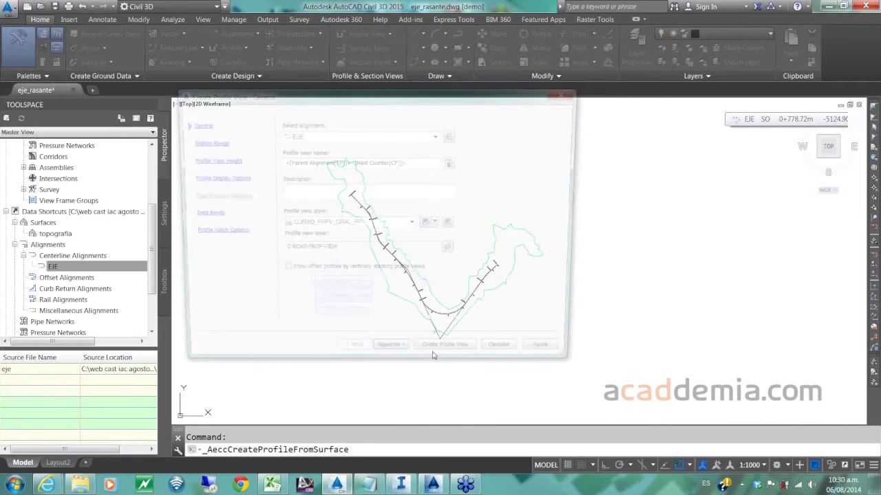
click(430, 358)
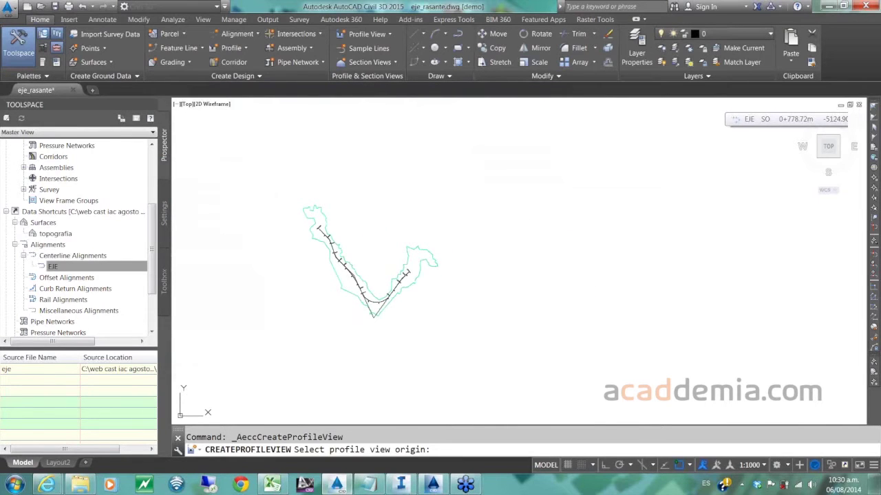
click(528, 239)
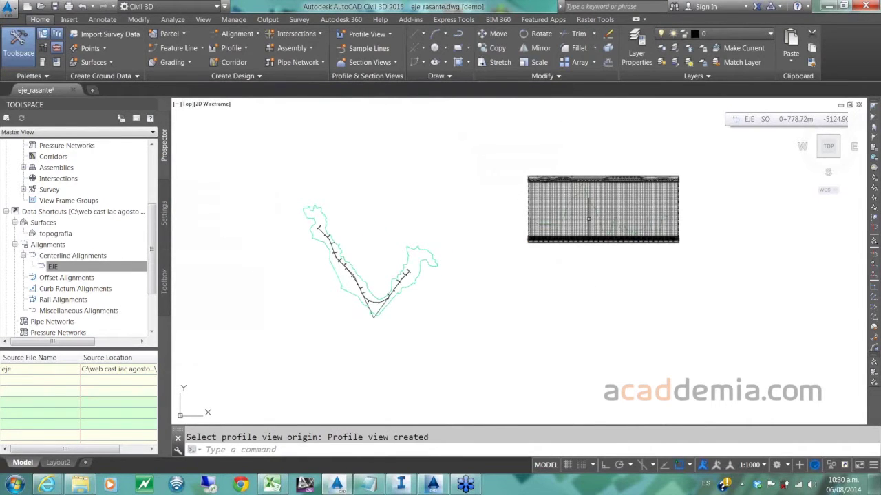
- Create a layout profile named rasante on the EJE profile view, with style CURSO_FG_PERFIL and label set CURSO_LBL_VISTA_PERFILES
scroll(596, 217, up, 5)
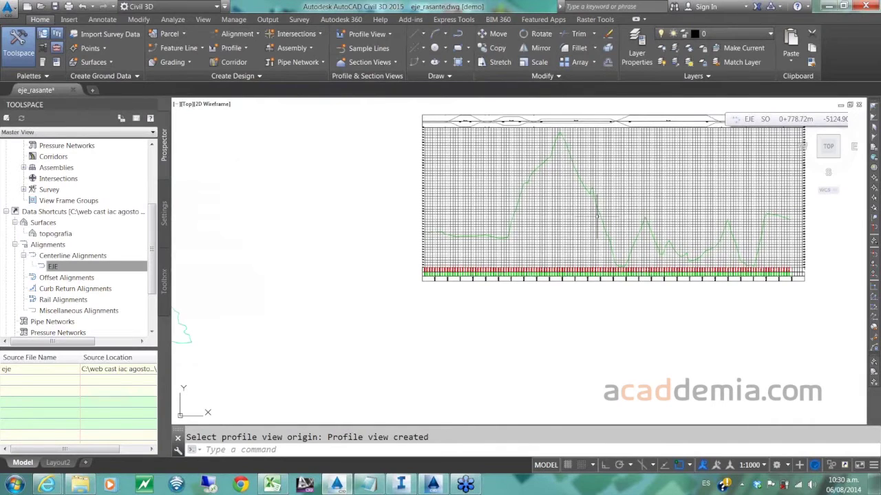
scroll(595, 217, up, 3)
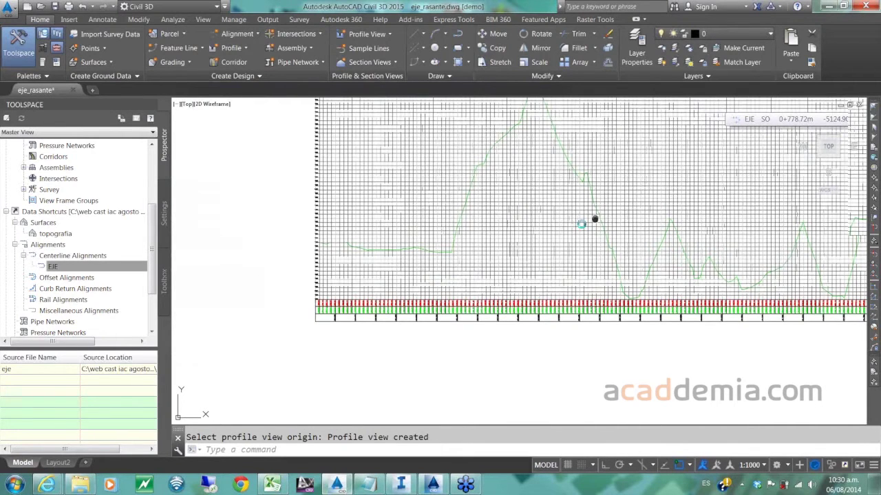
middle_drag(594, 219, 474, 301)
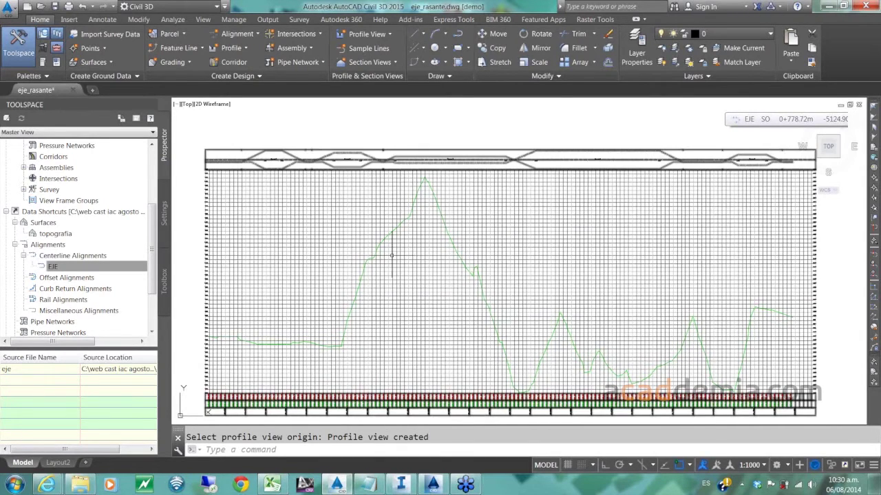
scroll(480, 239, down, 6)
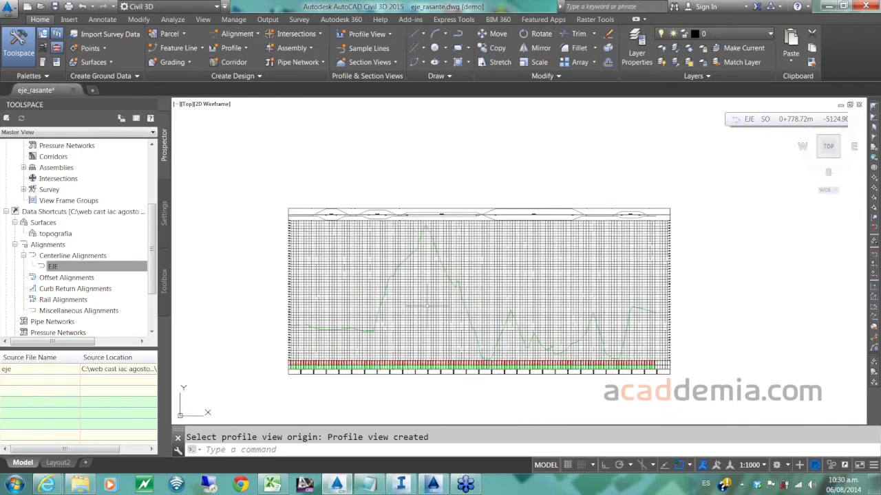
scroll(480, 239, up, 4)
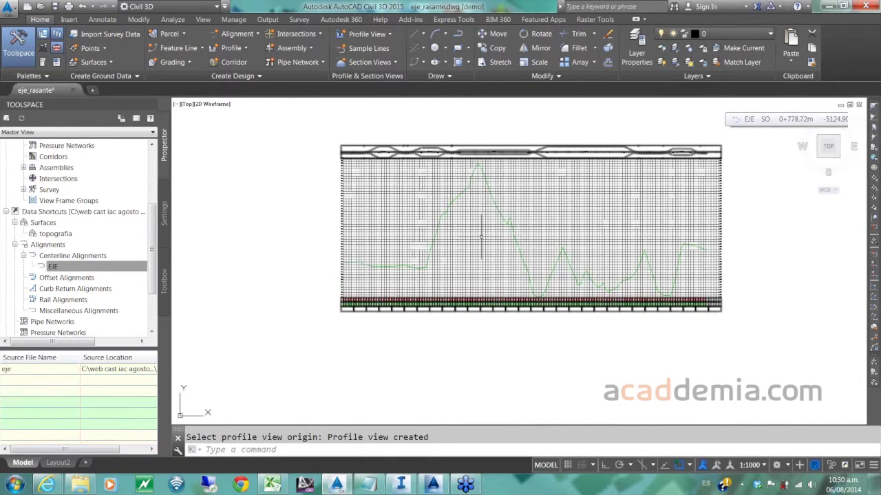
scroll(482, 237, up, 2)
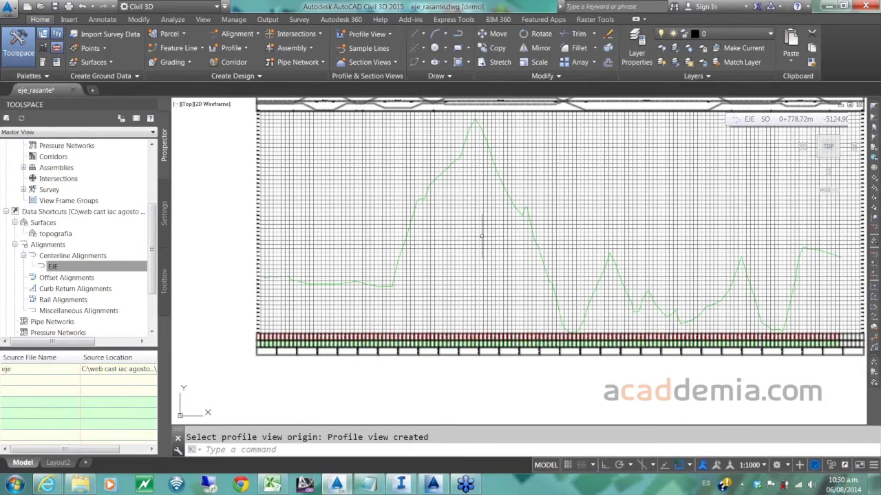
middle_drag(481, 238, 443, 280)
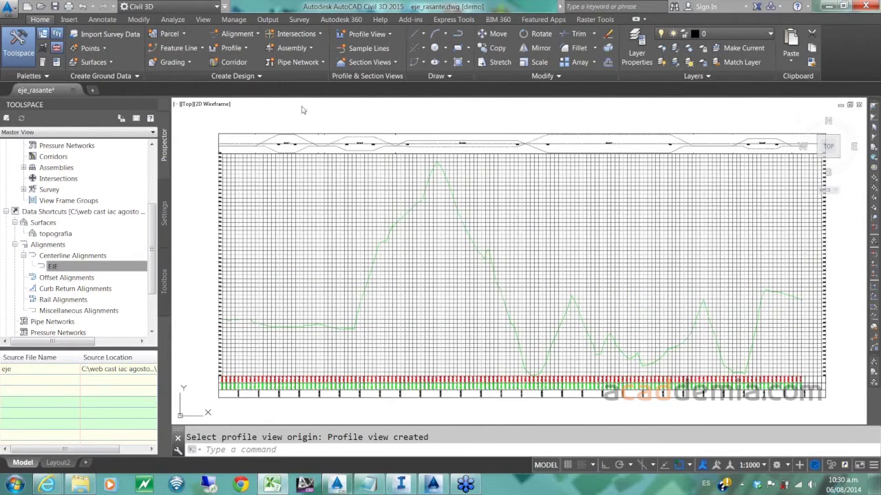
click(242, 49)
click(253, 95)
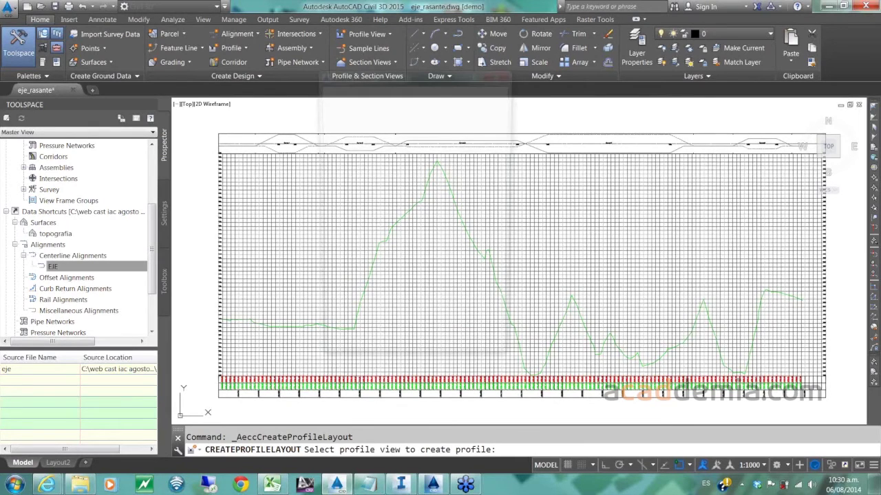
text(rasante)
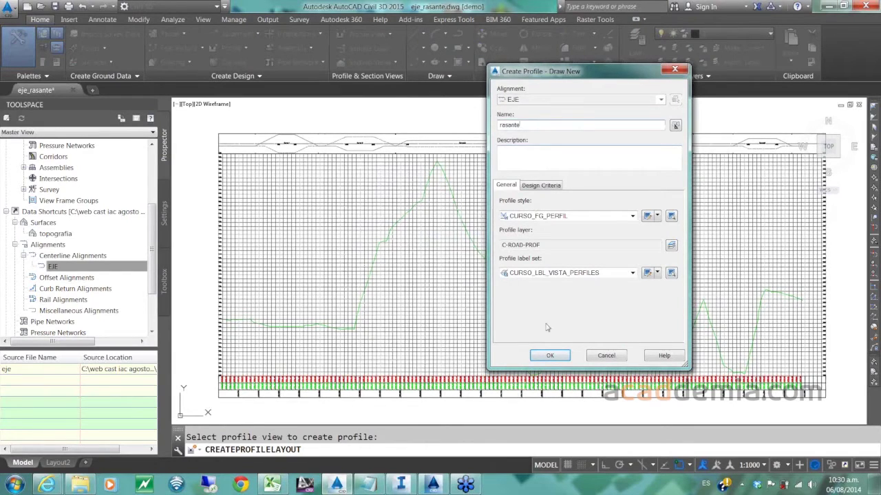
click(551, 356)
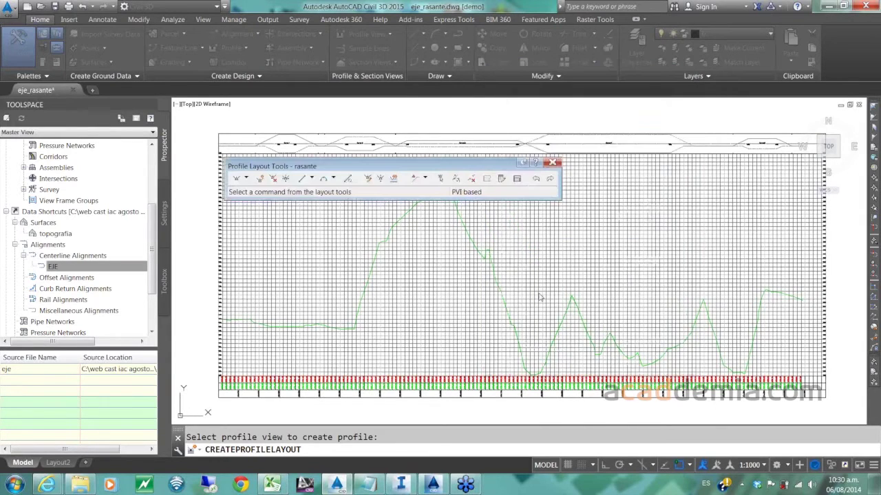
- Draw the rasante's first tangent from the ground profile's start to a PVI at about station 1+076, elevation about 1293.7 m
click(412, 81)
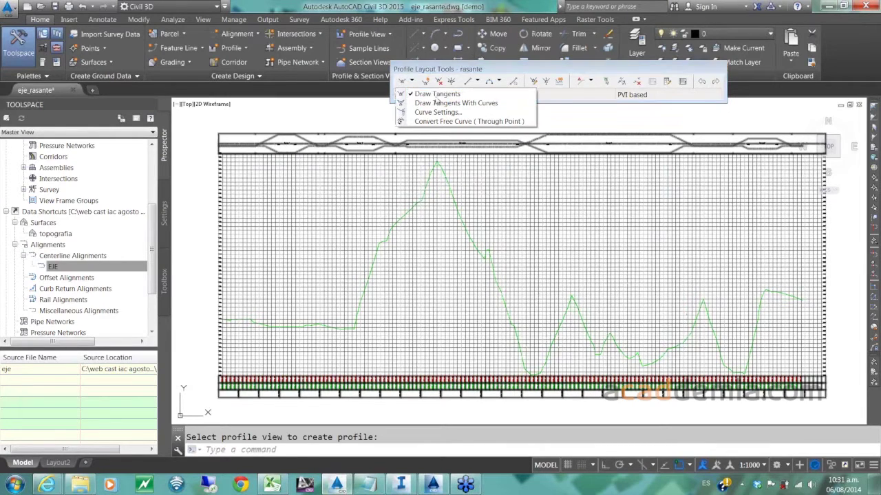
click(436, 94)
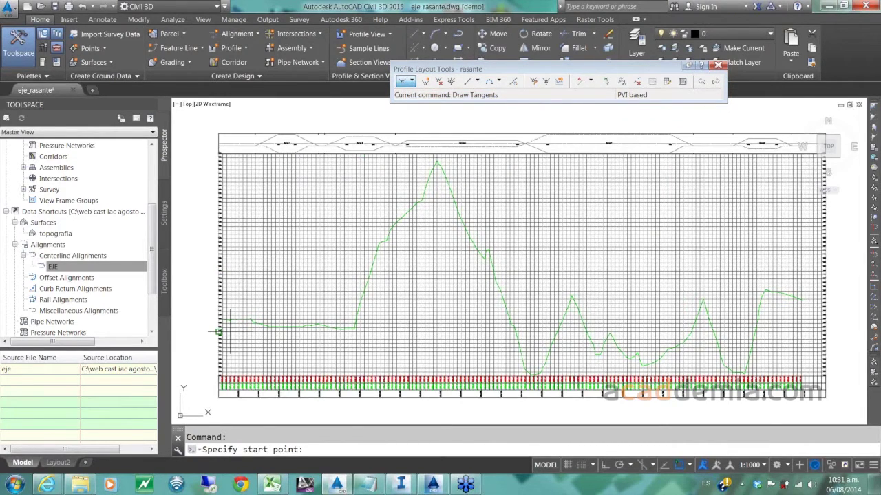
scroll(219, 332, up, 6)
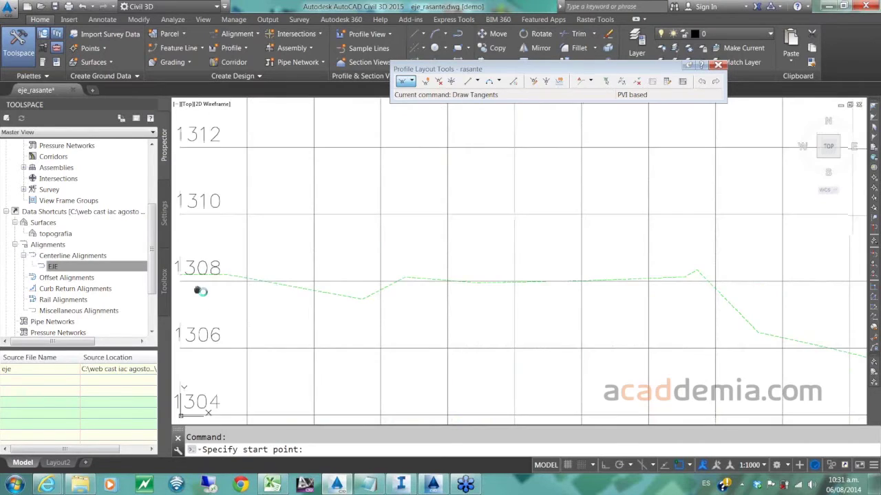
click(366, 320)
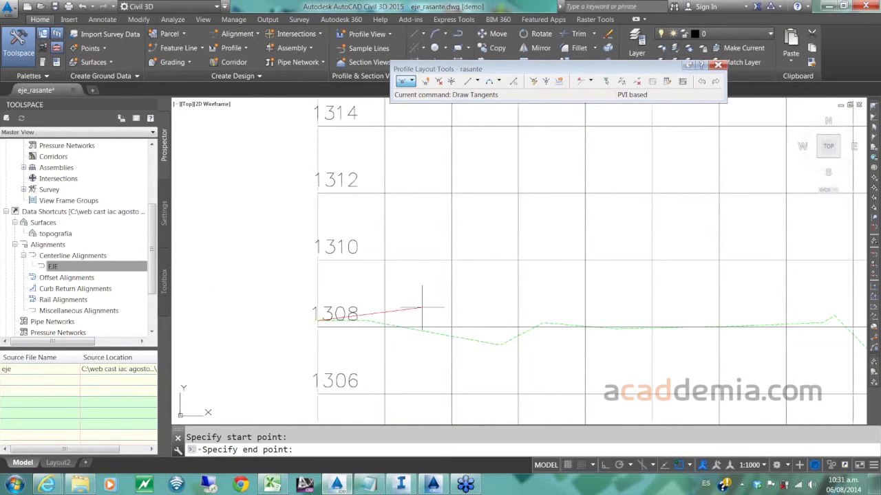
scroll(422, 309, down, 6)
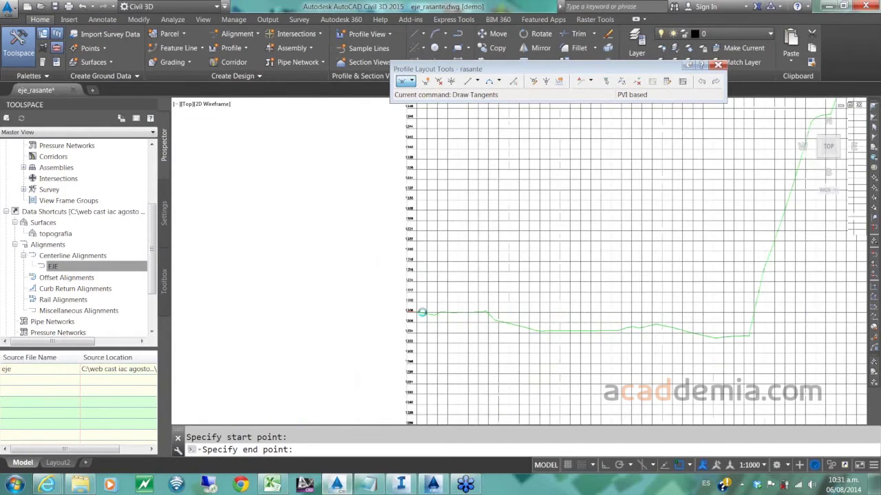
scroll(422, 312, down, 5)
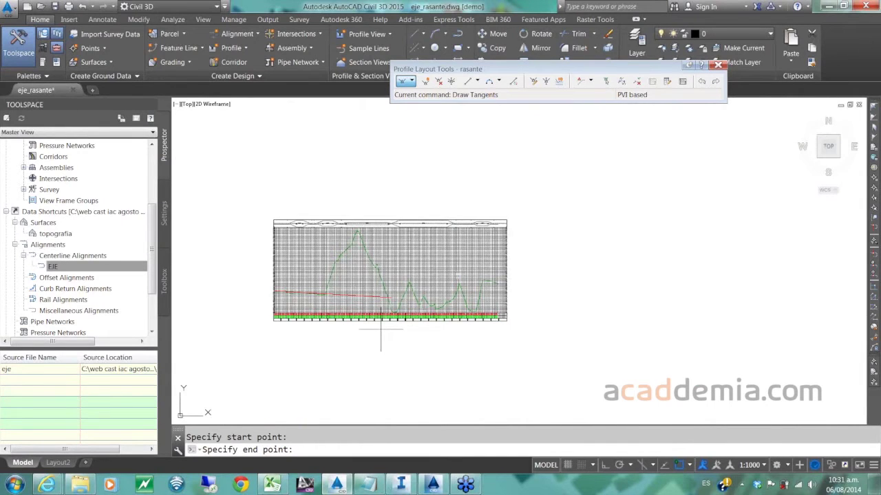
scroll(381, 329, up, 4)
key(F3)
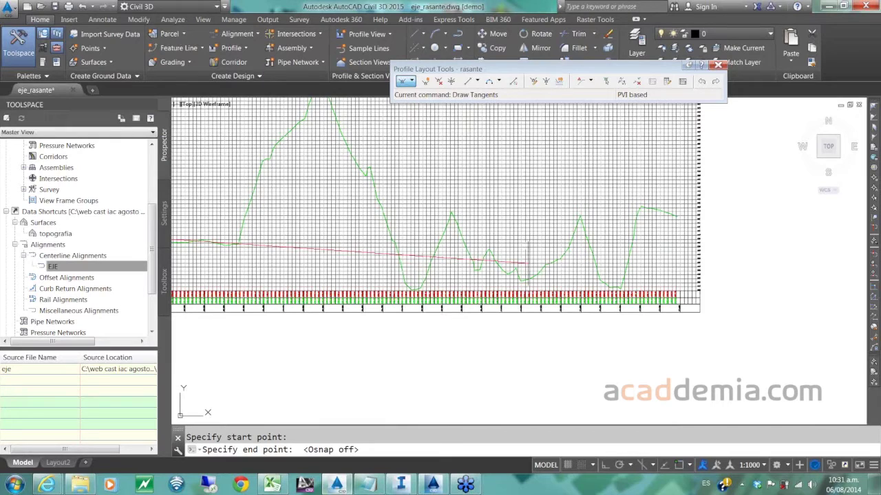
click(532, 264)
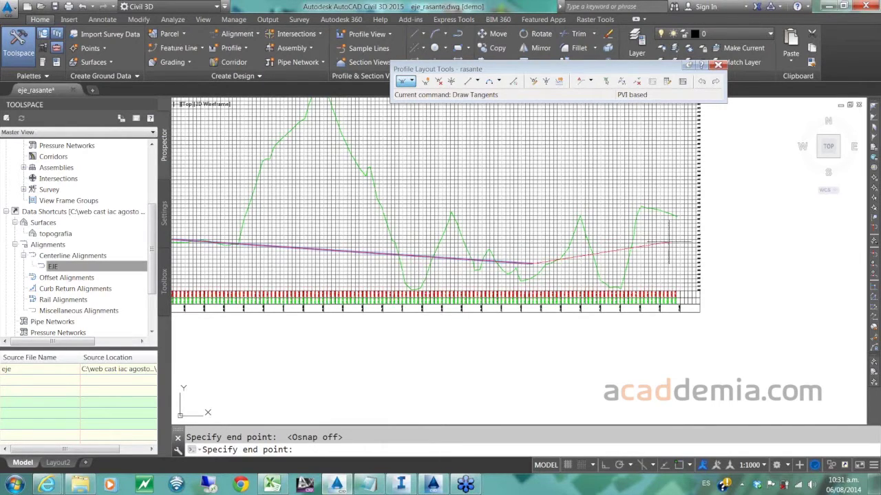
- Add a second rasante tangent from that PVI to the ground profile's endpoint and finish the tangents
scroll(668, 242, up, 2)
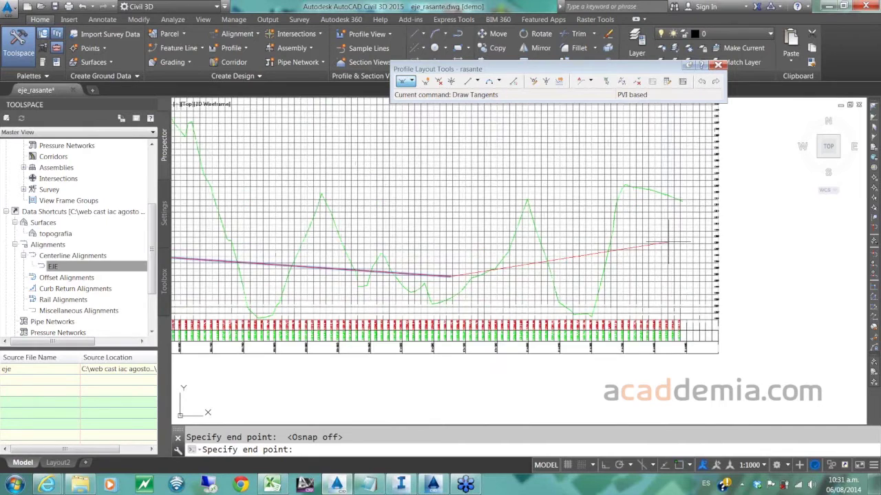
scroll(667, 242, up, 8)
key(F3)
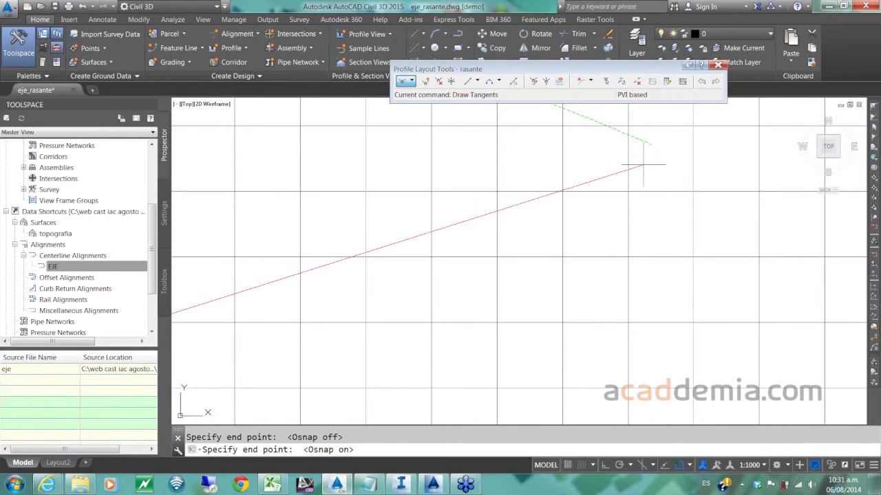
click(650, 144)
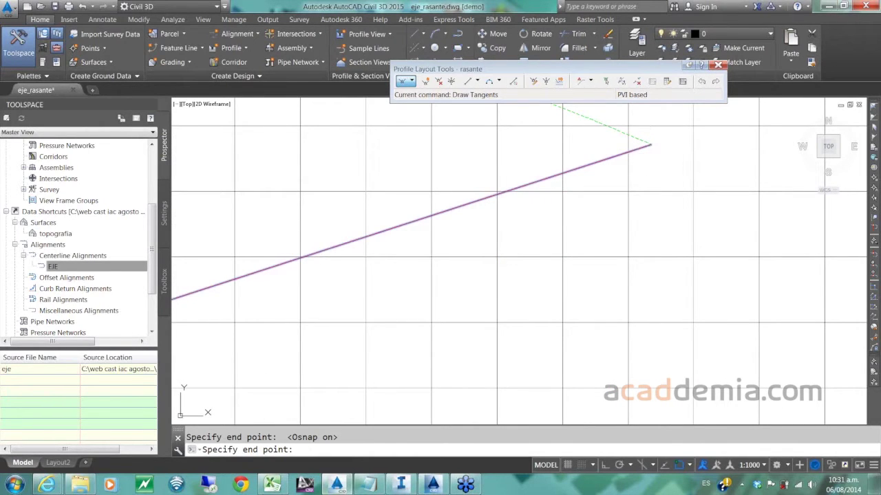
key(Return)
- Set the rasante's outgoing grades to -1% at the first PVI and 1% at the second PVI in the profile entities table
scroll(585, 250, down, 2)
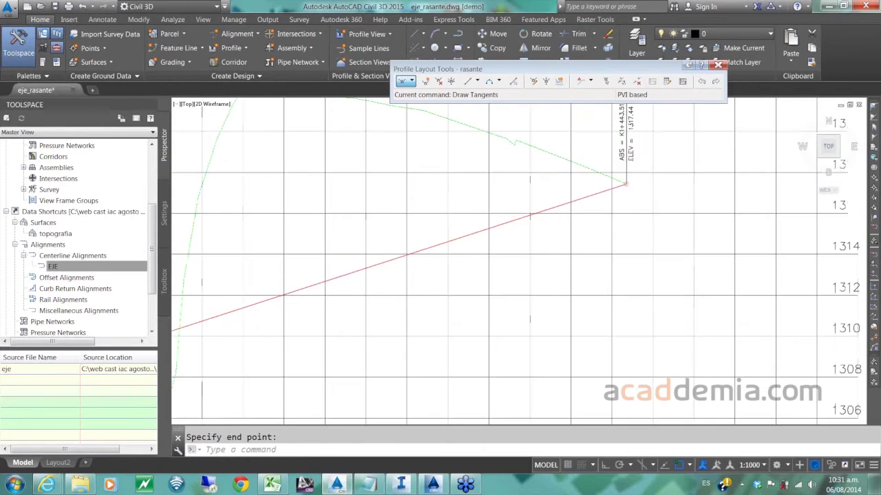
scroll(530, 249, down, 8)
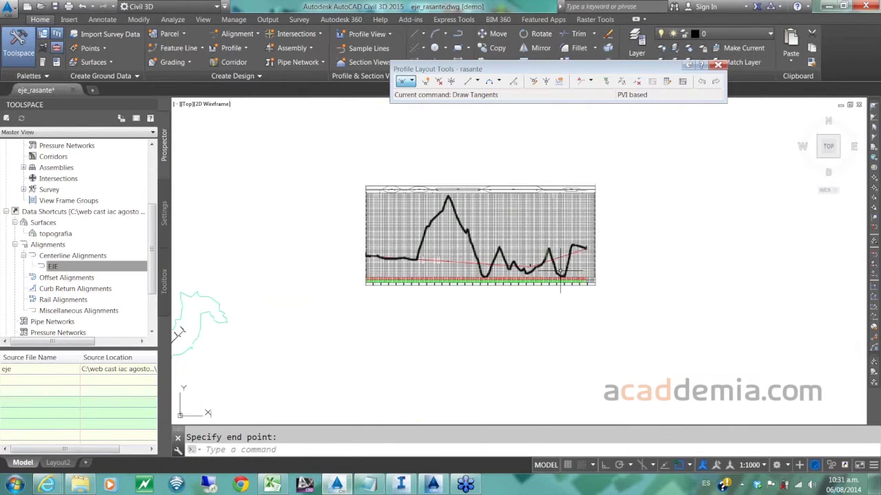
scroll(549, 259, up, 2)
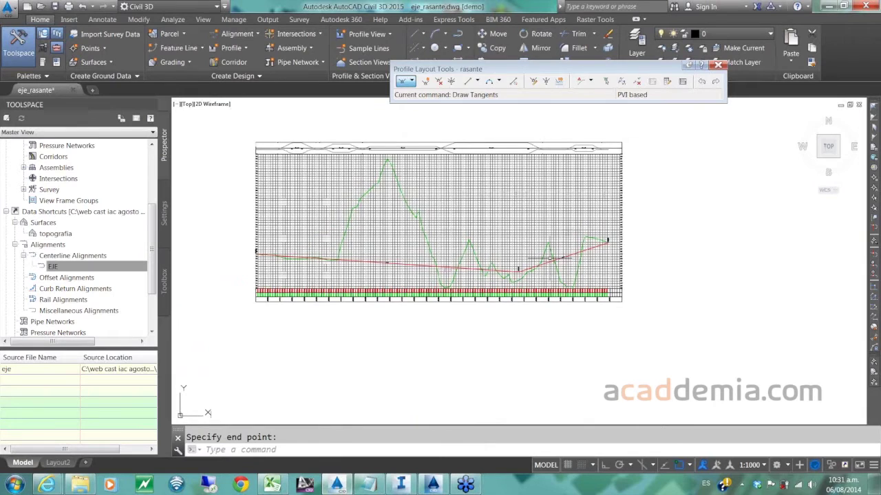
scroll(550, 258, up, 2)
click(681, 81)
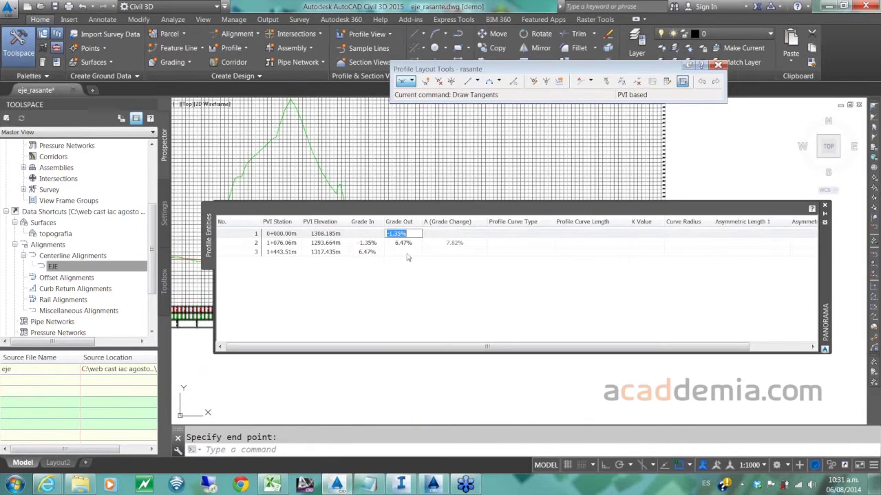
text(-1)
click(405, 248)
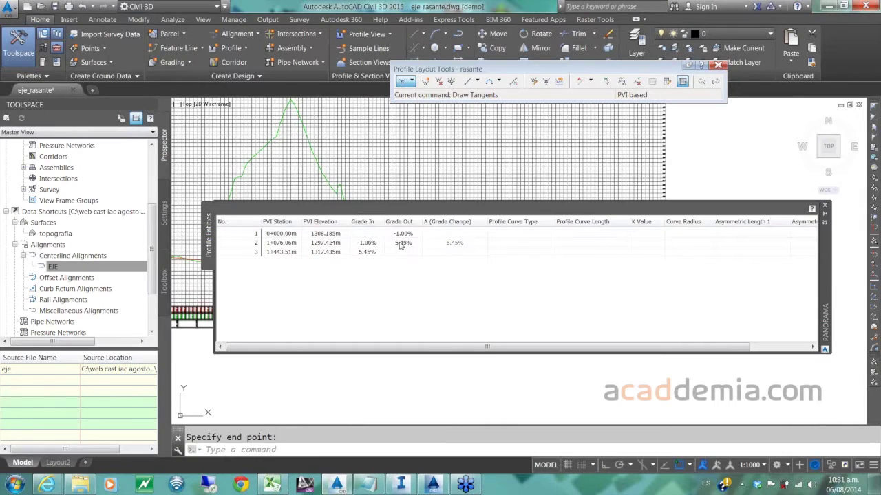
text(1)
key(Return)
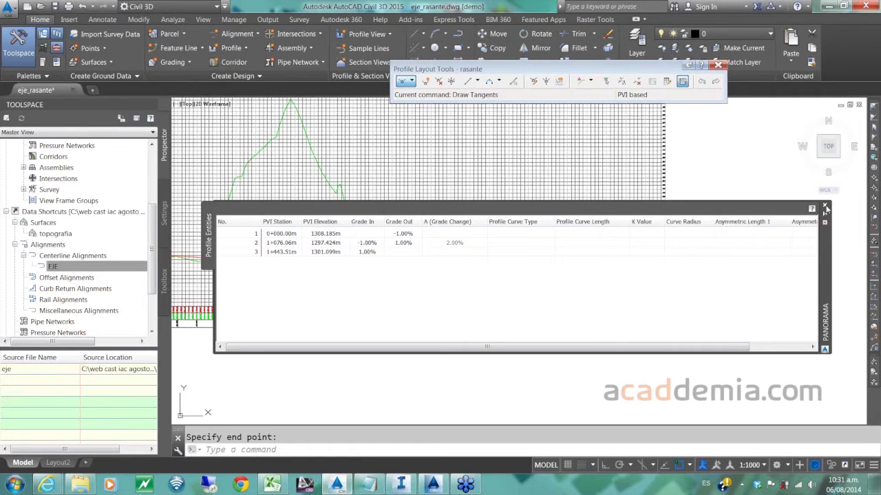
click(825, 208)
key(Escape)
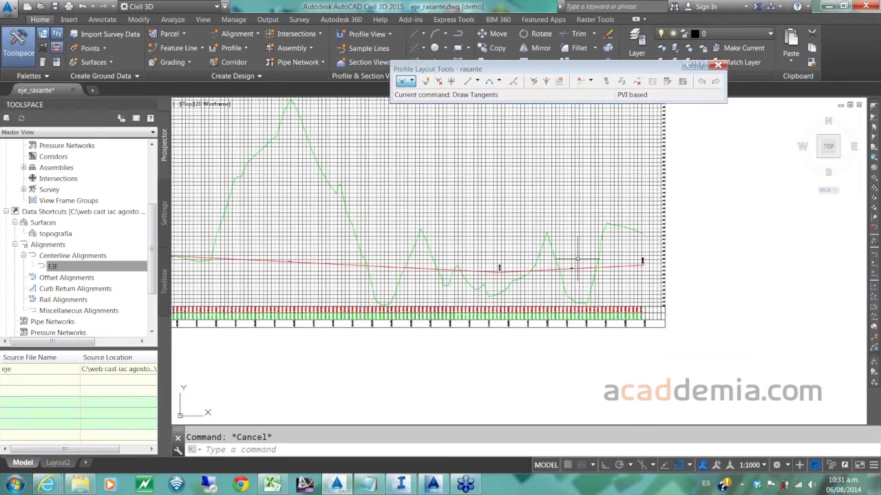
- Examine the rasante against the ground profile around the intermediate PVI and along the whole profile view
scroll(577, 260, up, 2)
scroll(569, 273, down, 3)
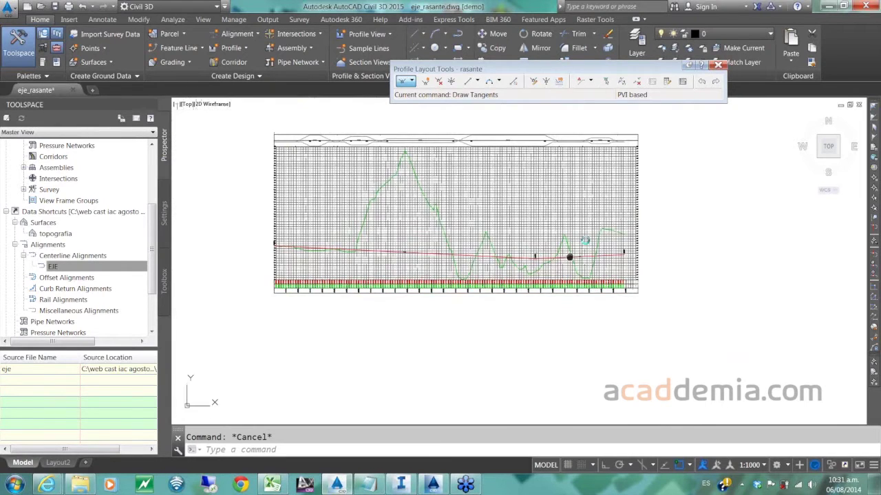
middle_drag(569, 257, 586, 238)
scroll(533, 249, up, 3)
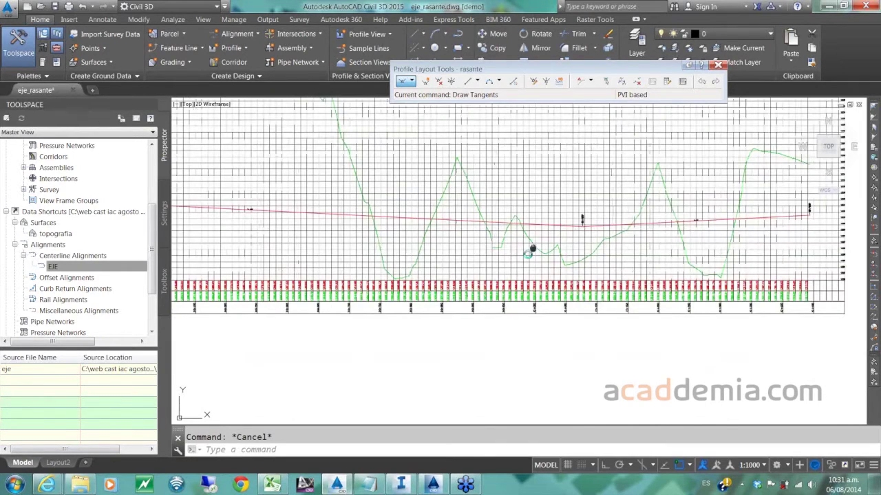
middle_drag(532, 248, 509, 287)
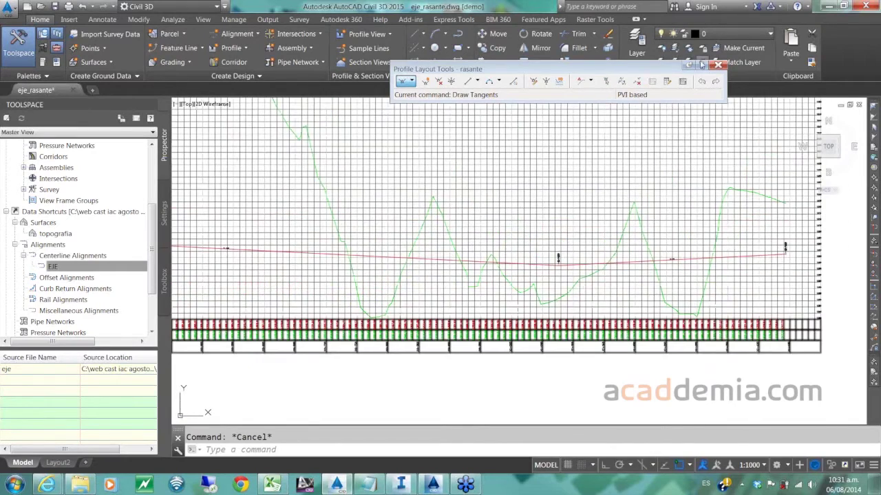
scroll(579, 276, up, 2)
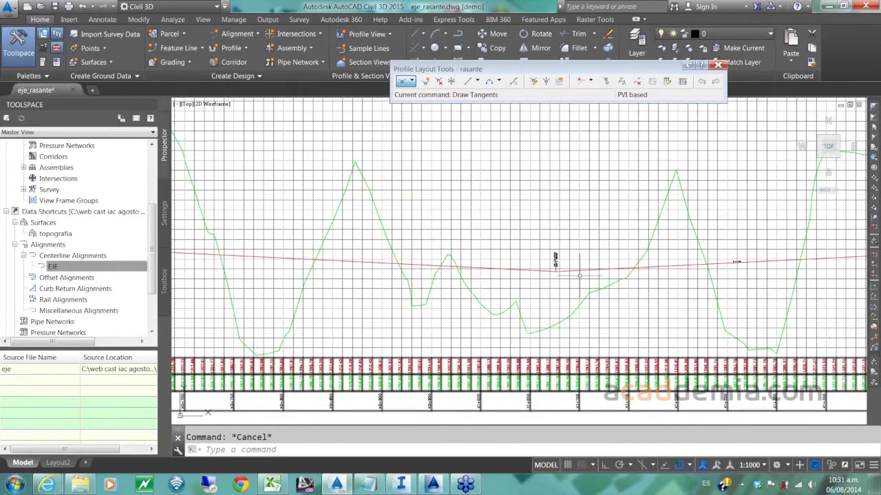
middle_drag(579, 275, 562, 269)
scroll(539, 253, down, 5)
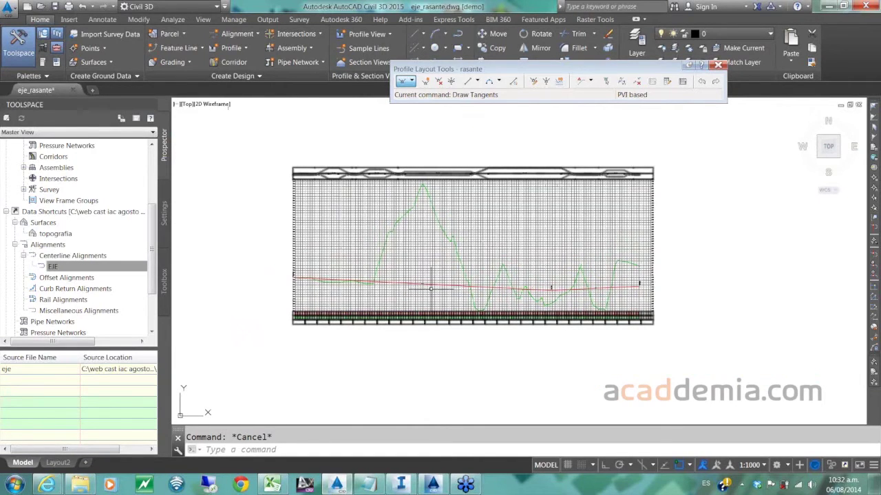
scroll(431, 287, up, 2)
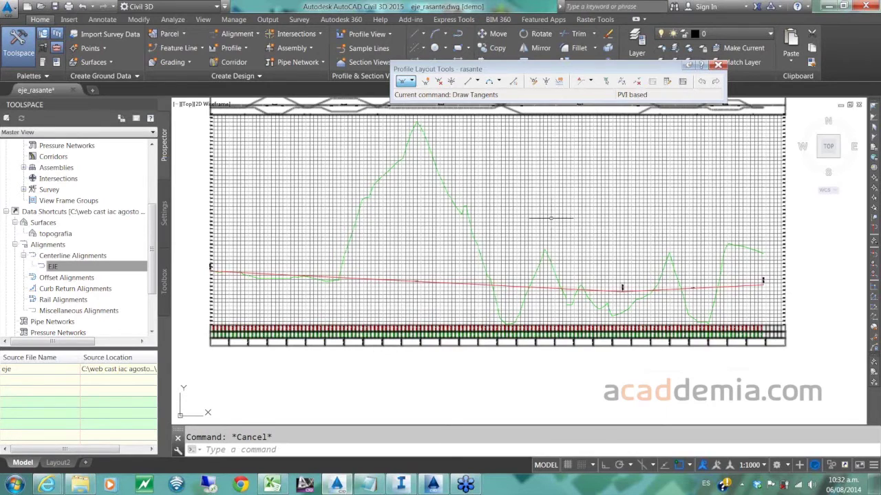
scroll(551, 218, down, 2)
mouse_move(551, 218)
middle_down()
mouse_move(449, 226)
mouse_move(469, 246)
middle_up()
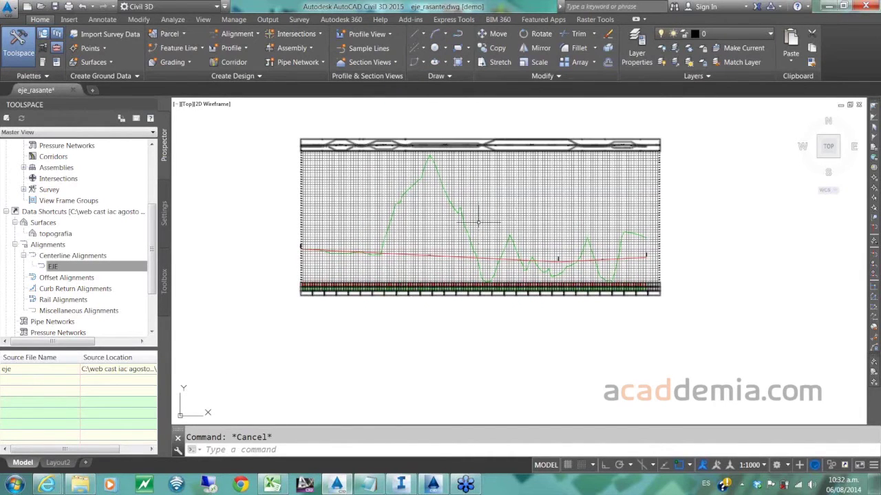
- Assign rasante as both Profile1 and Profile2 of the CURSO_COTA_ROJA band in the EJE profile view properties
click(488, 216)
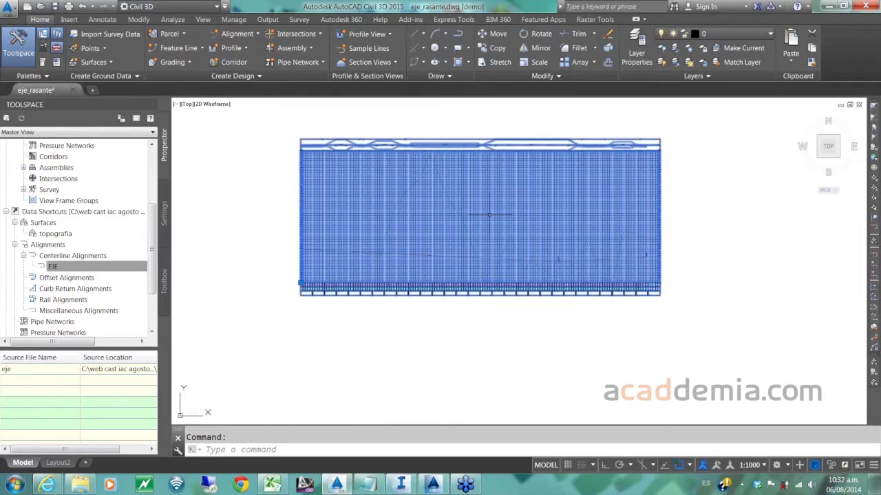
double_click(372, 218)
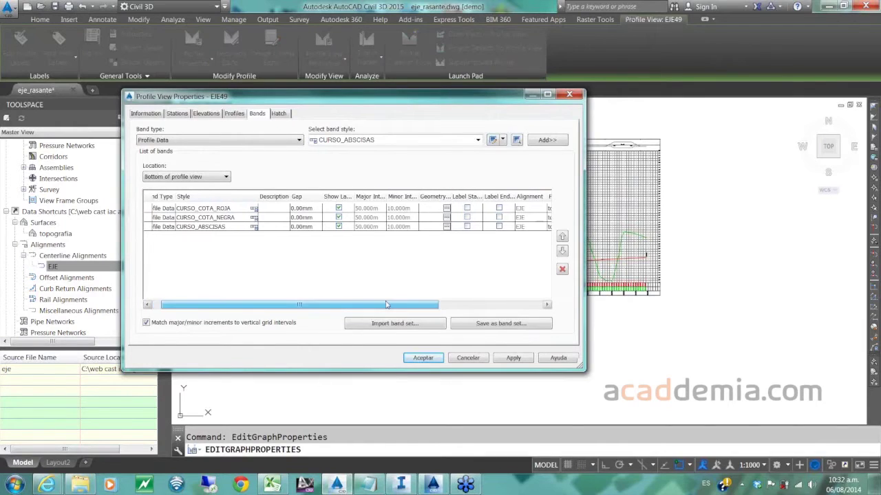
scroll(365, 228, right, 8)
click(408, 209)
click(407, 208)
click(413, 217)
click(438, 208)
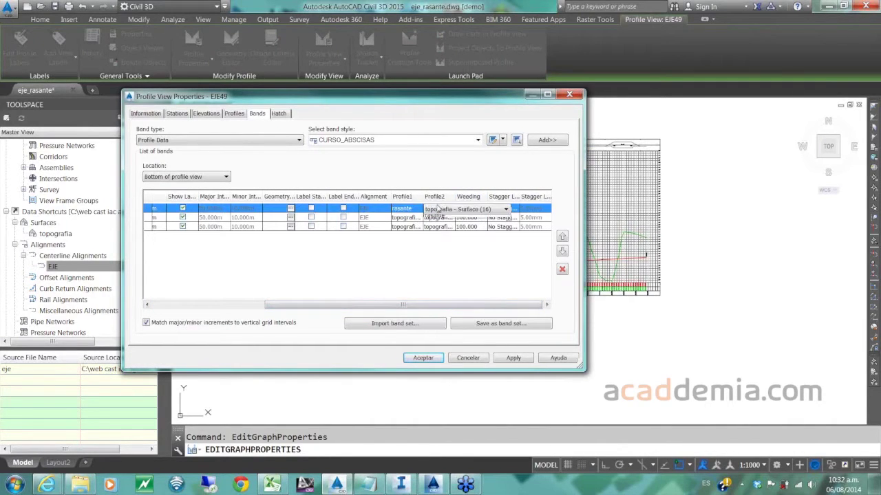
click(437, 209)
click(437, 227)
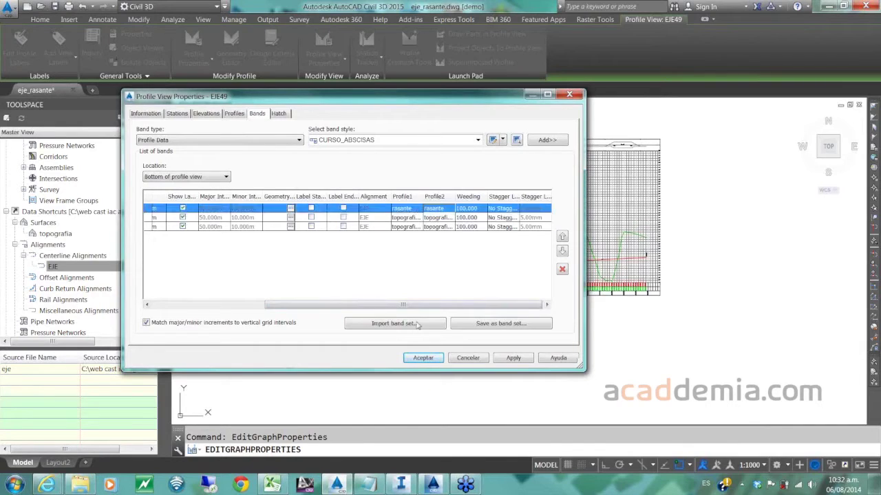
click(423, 358)
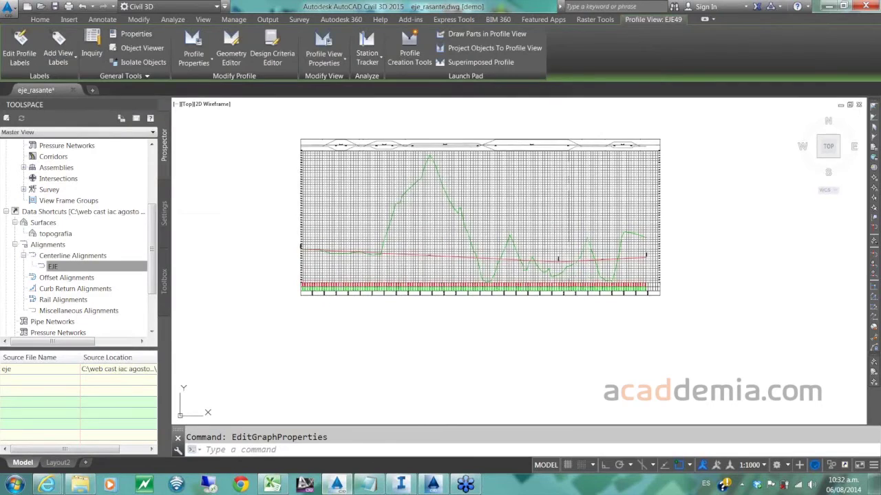
- Inspect the red rasante and green ground elevation bands beneath the profile between stations K0+500 and K0+650
scroll(432, 291, up, 5)
scroll(432, 289, up, 5)
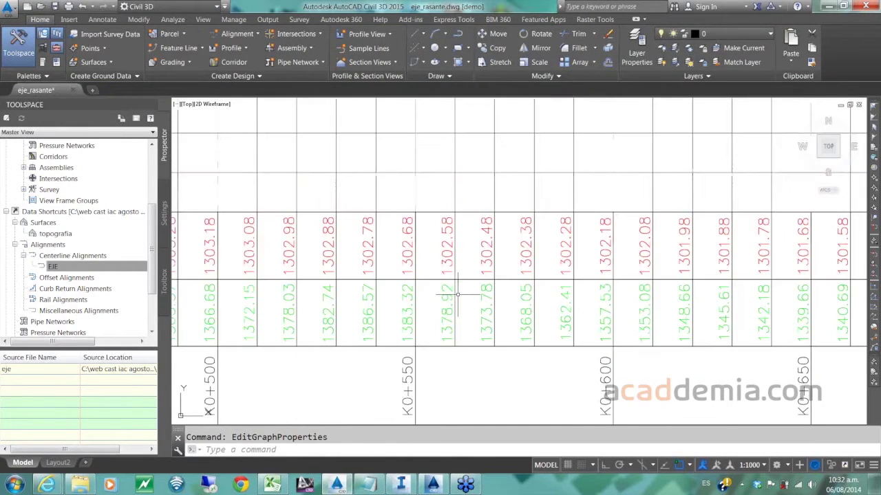
scroll(457, 294, up, 3)
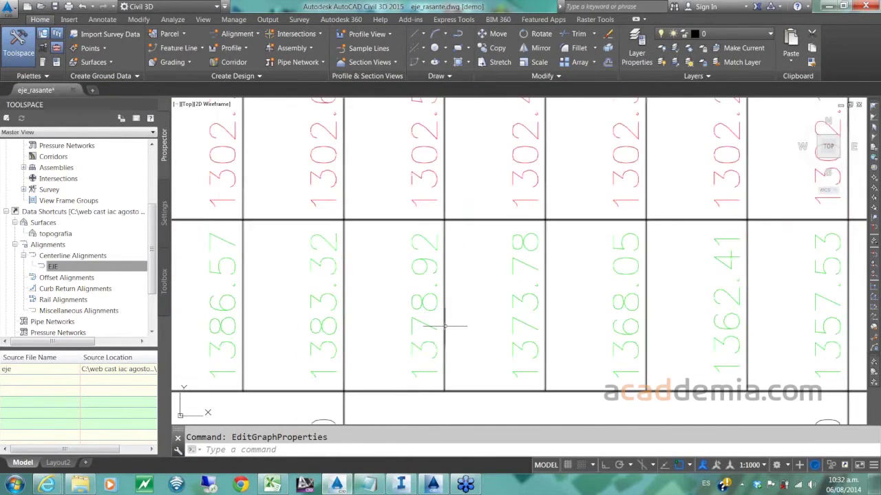
scroll(446, 227, down, 2)
scroll(446, 227, down, 3)
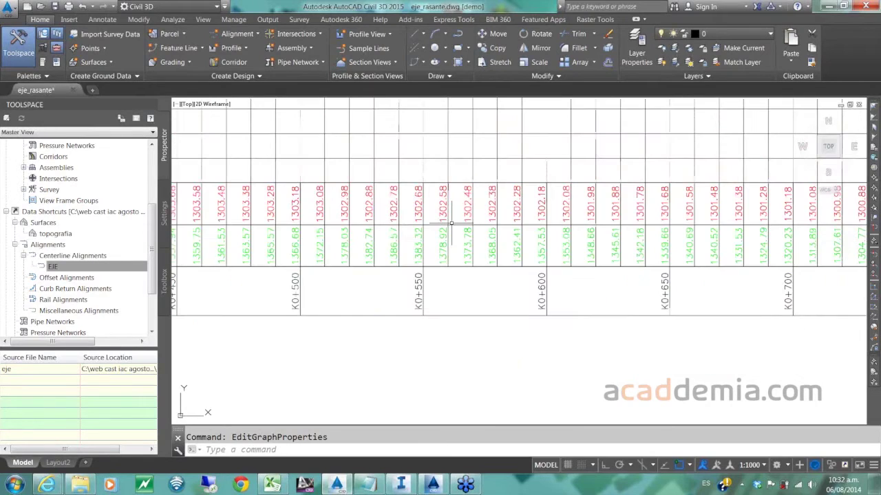
scroll(452, 223, down, 8)
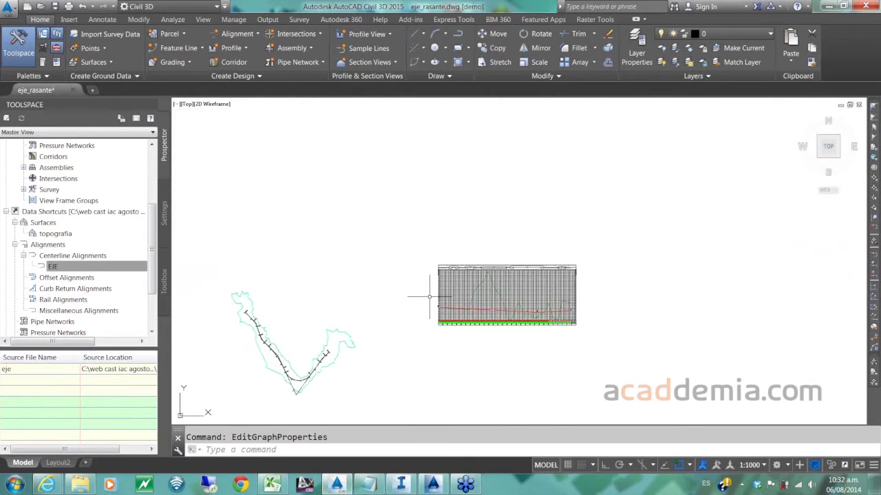
middle_drag(422, 285, 438, 219)
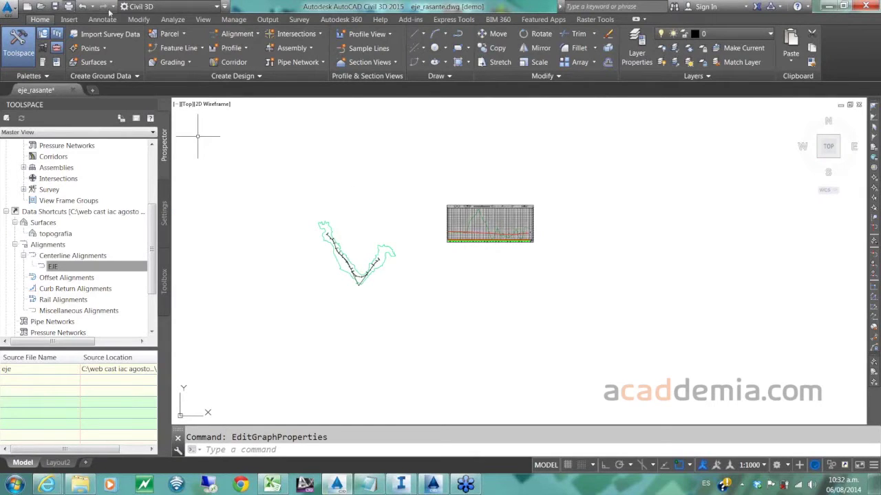
- Save eje_rasante with its topografia surface profile and rasante profile published as data shortcuts, and close the drawing
click(53, 6)
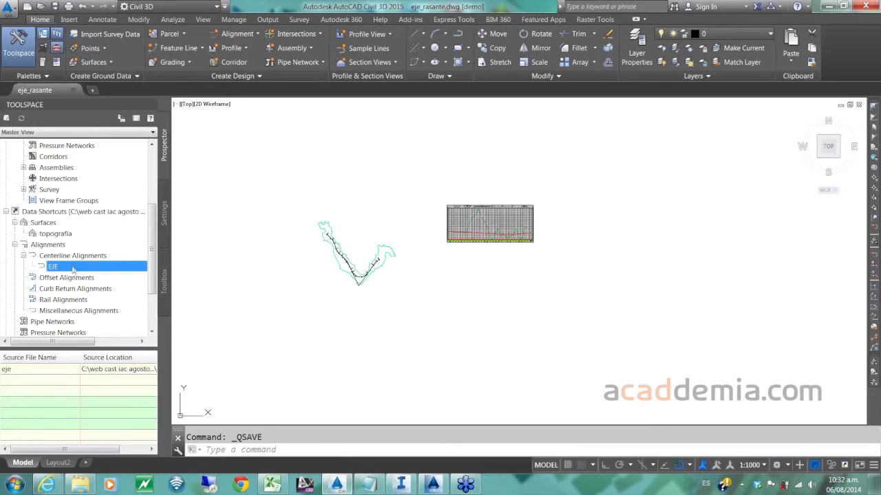
right_click(70, 213)
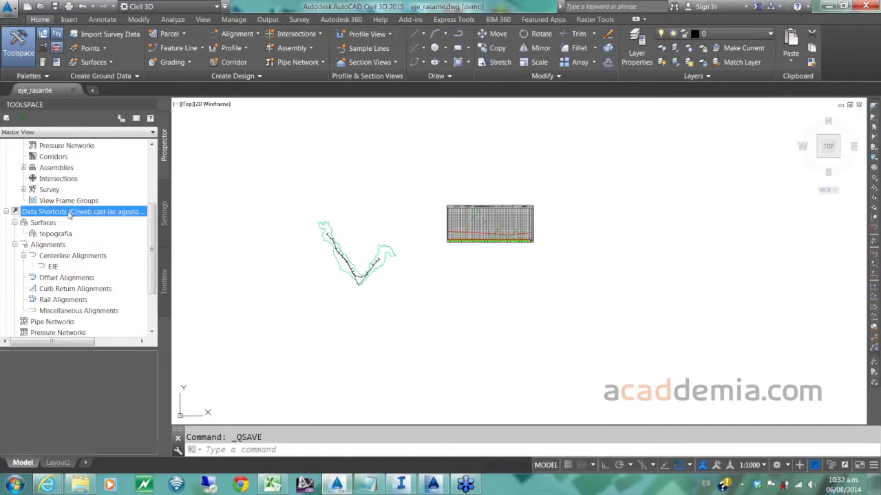
click(103, 217)
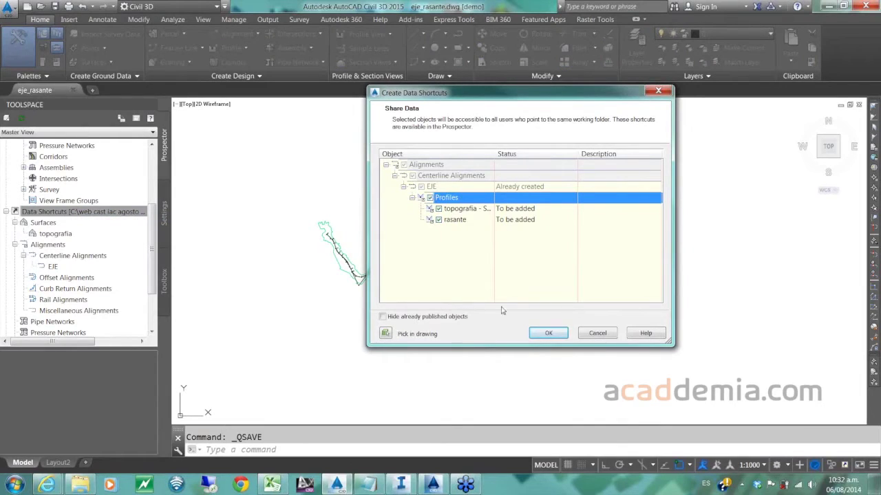
click(550, 334)
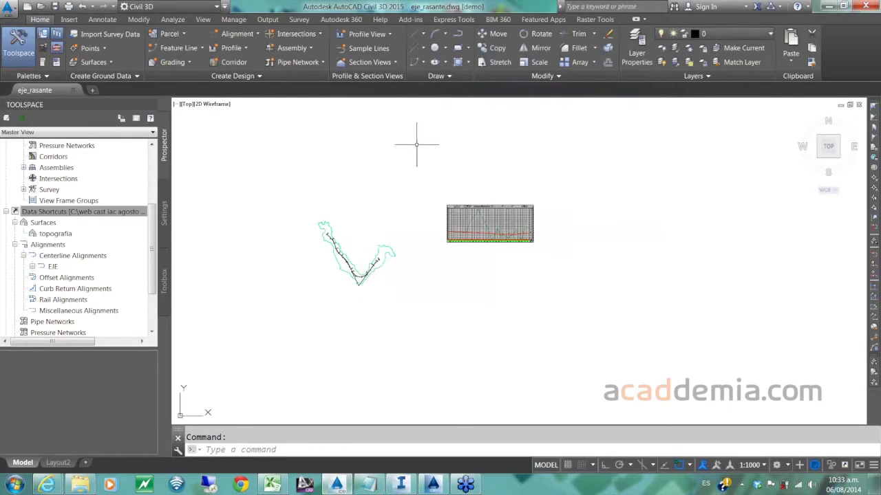
click(859, 105)
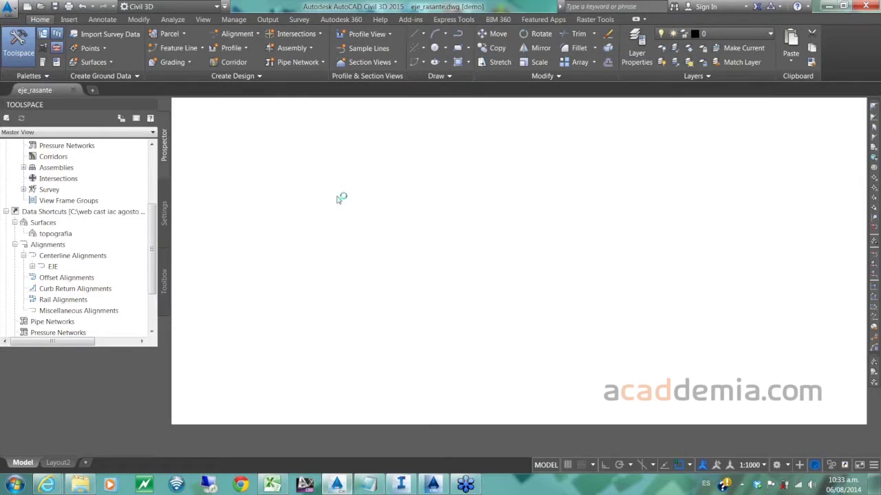
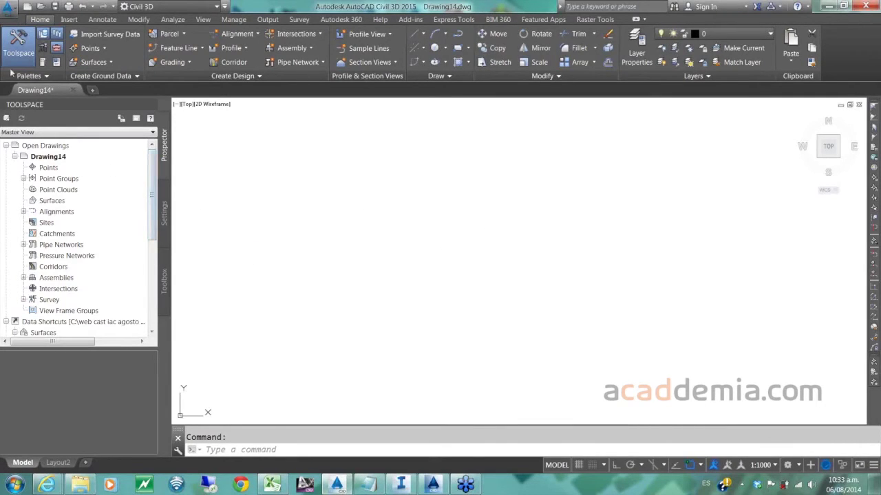
- Save the new blank drawing as corredor1 in the DWG folder under the demo project's External References
click(9, 7)
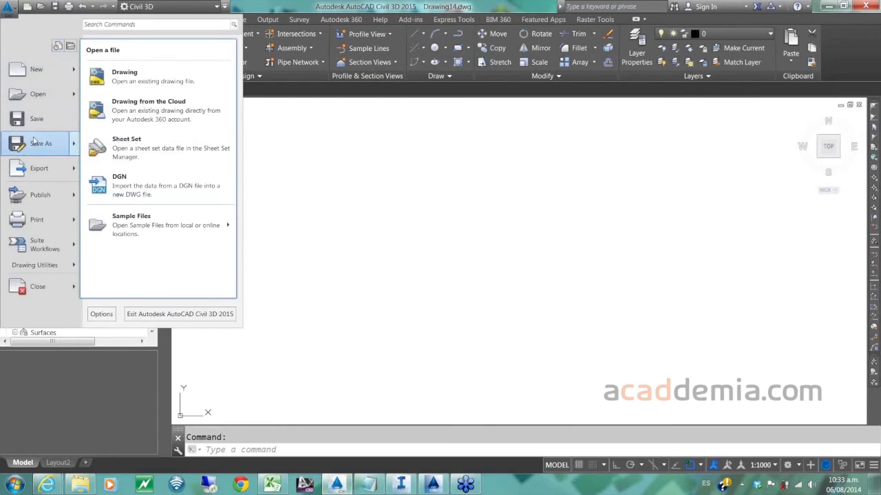
mouse_move(41, 144)
click(130, 79)
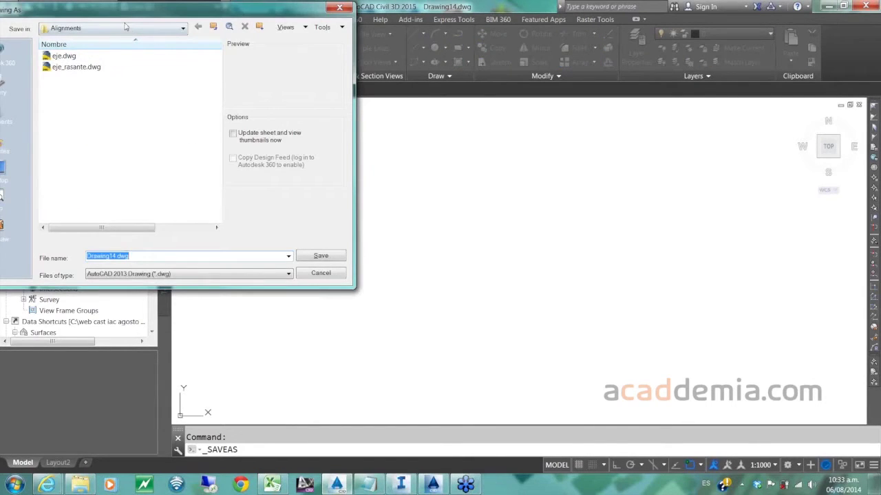
click(127, 30)
click(84, 87)
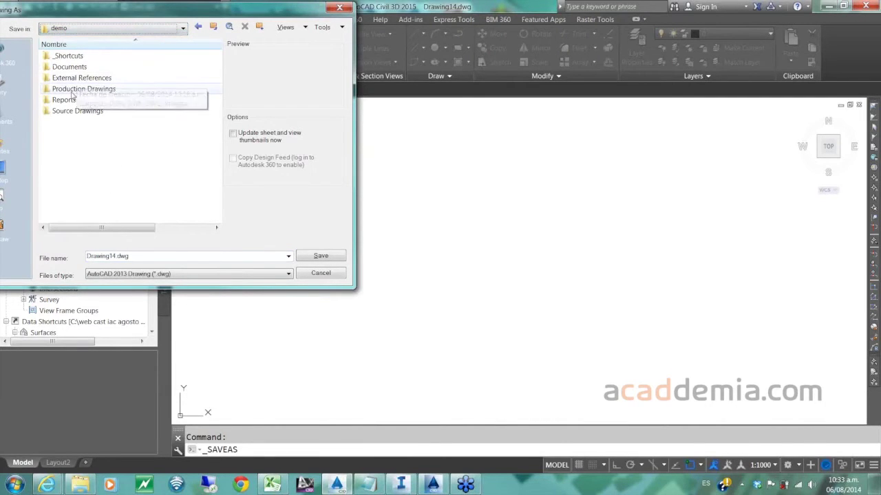
double_click(96, 81)
double_click(62, 80)
click(151, 255)
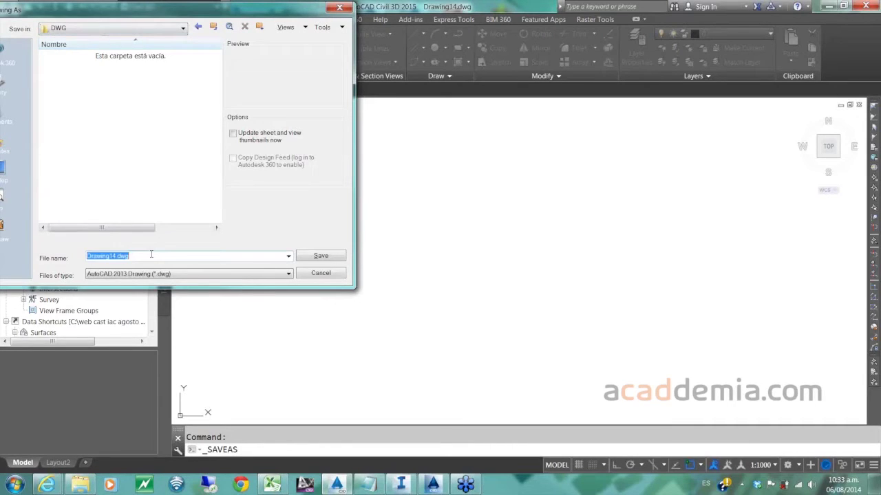
text(corredor1)
click(319, 257)
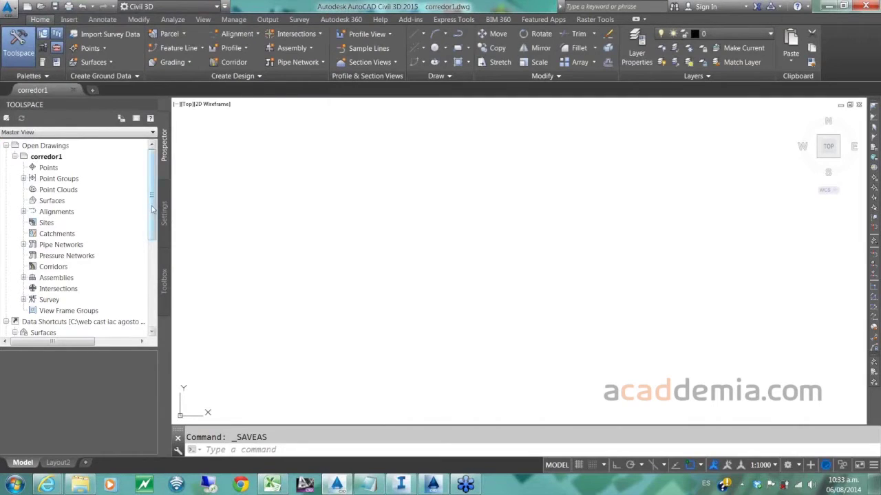
- Create a reference to the shared topografia surface in corredor1 from the data shortcuts
drag(156, 213, 157, 280)
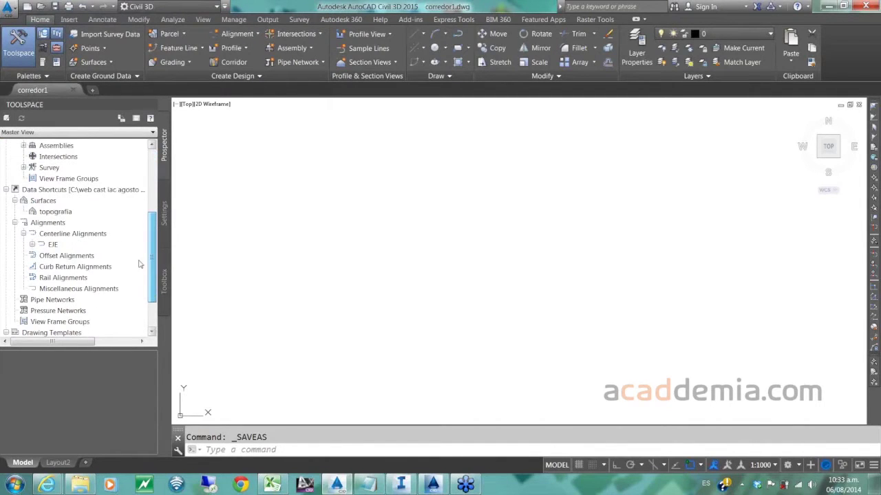
click(60, 213)
right_click(60, 214)
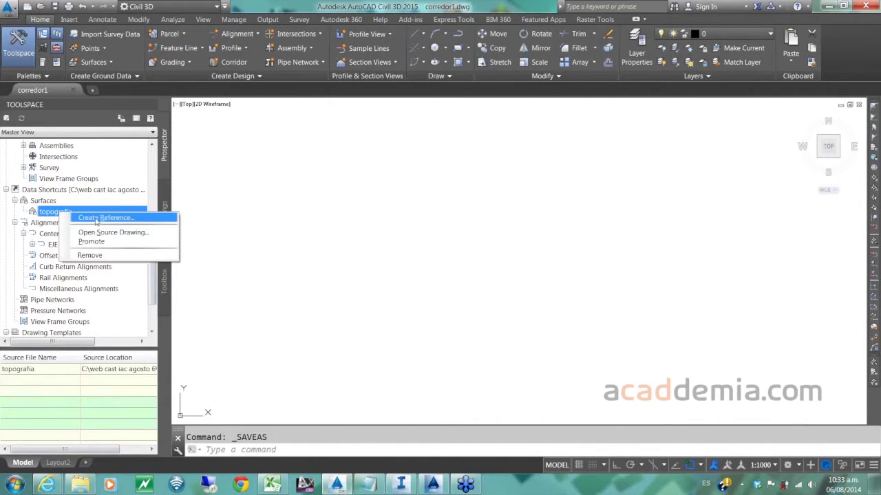
click(96, 218)
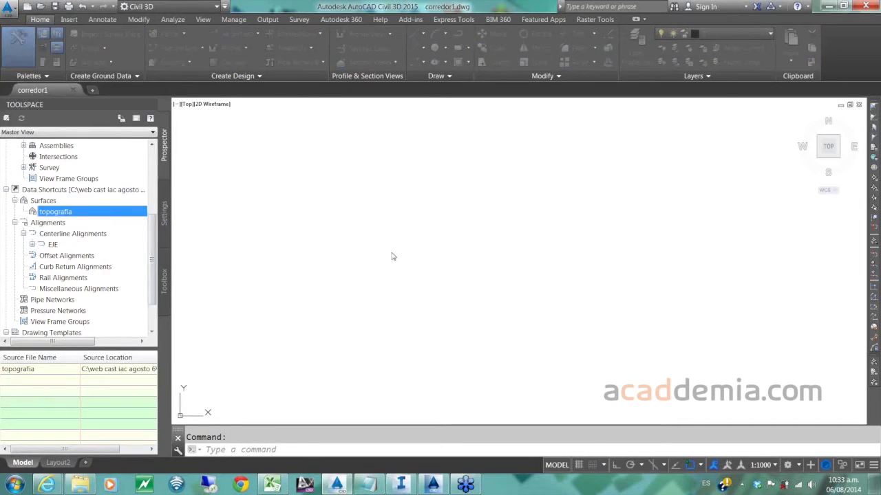
click(443, 315)
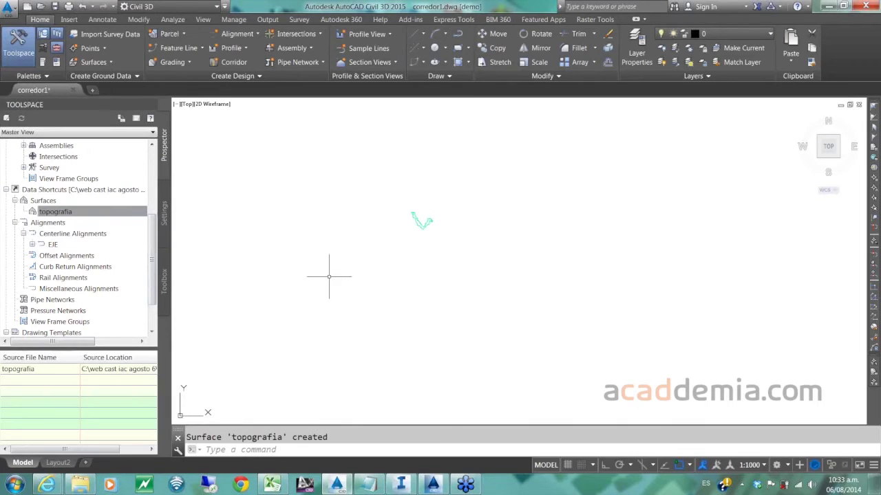
- Create a reference to the shared EJE centerline alignment, keeping its CURSO_ALIN_GRAL style
right_click(55, 245)
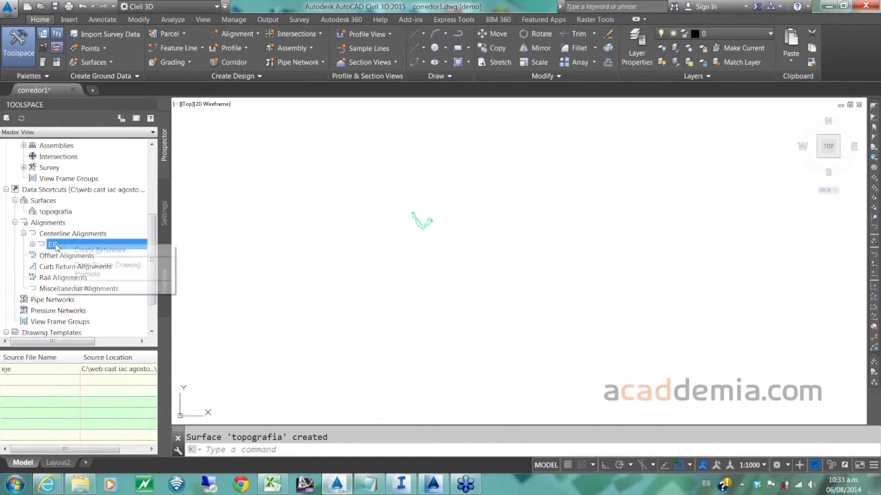
click(100, 251)
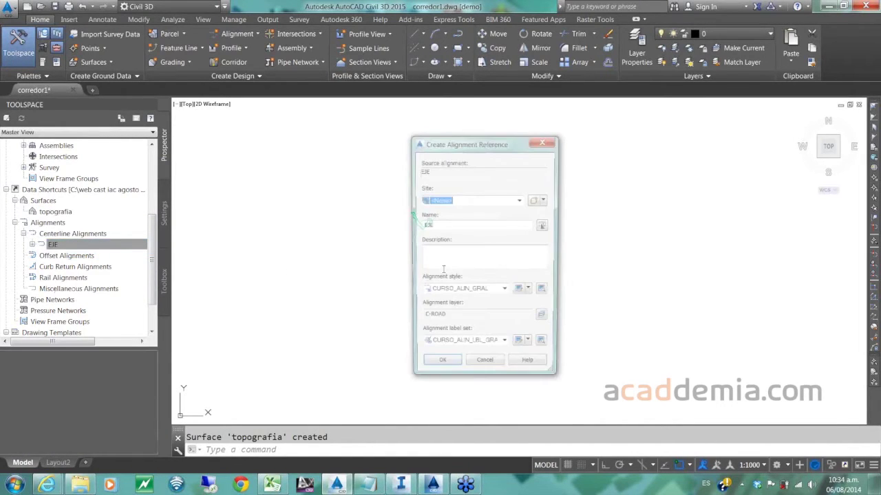
click(443, 360)
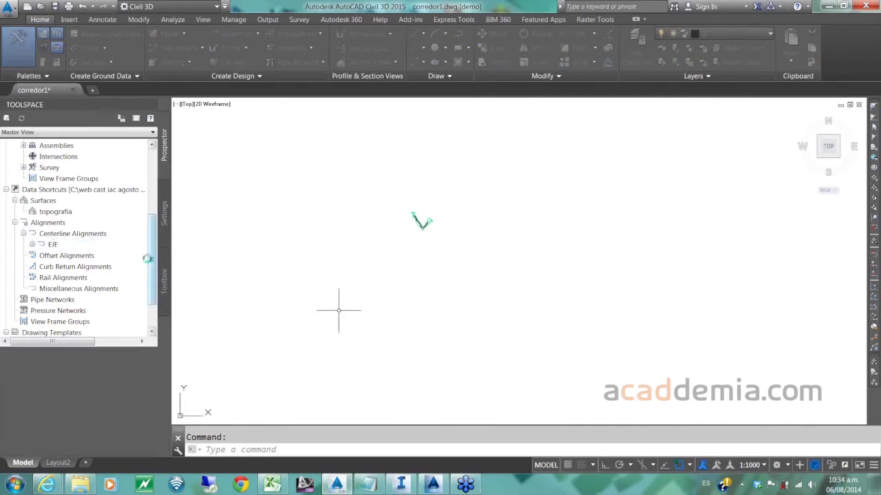
- Reference EJE's shared topografia - Surface (16) profile with the CURSO_EG_PERFIL style and _No Labels label set
click(31, 244)
click(40, 255)
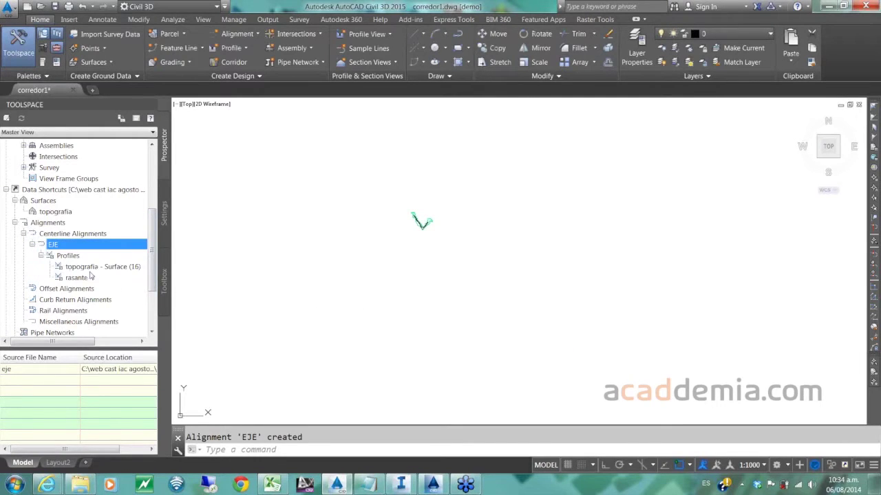
click(93, 268)
right_click(95, 268)
click(135, 270)
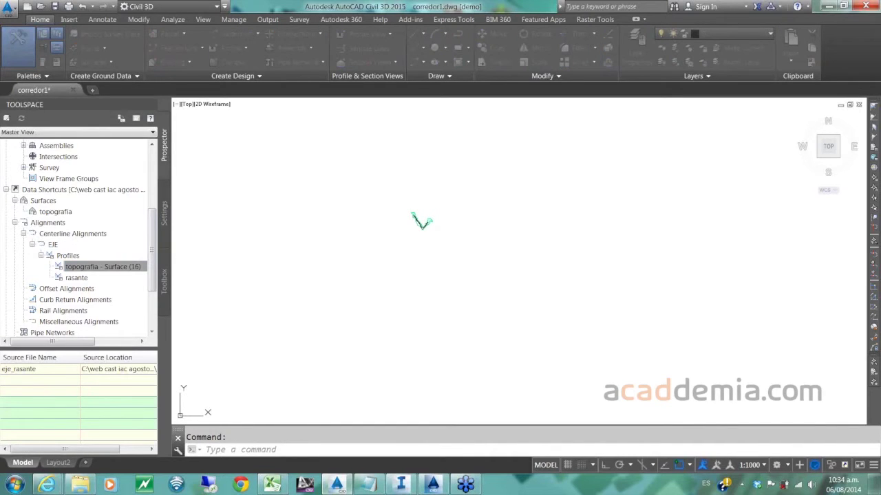
drag(716, 125, 627, 122)
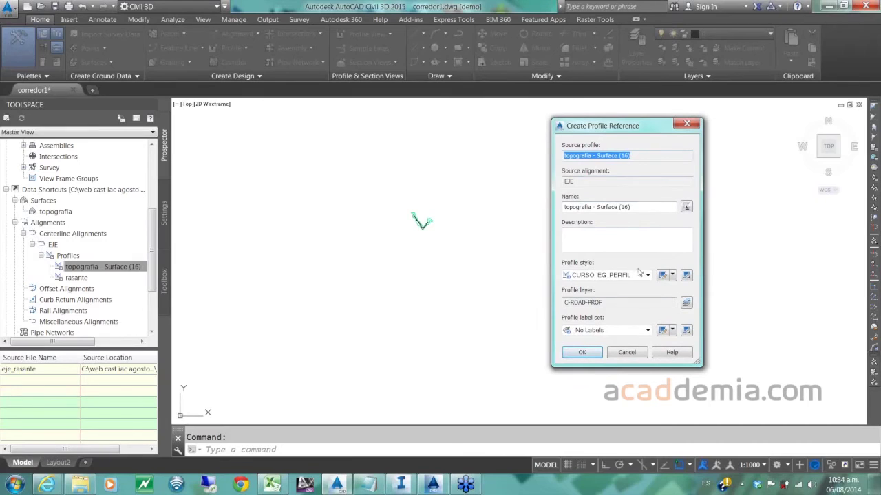
click(582, 352)
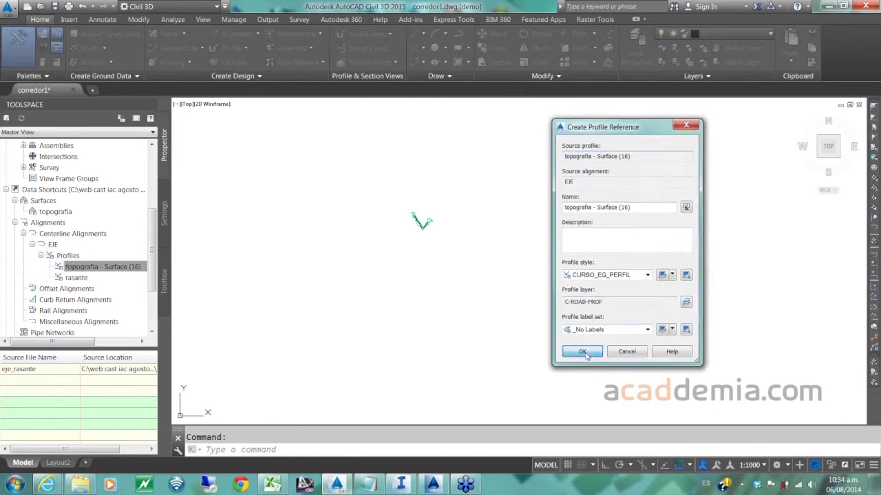
- Reference EJE's shared rasante profile with the CURSO_FG_PERFIL style and the CURSO_LBL_VISTA_PE... profile label set
right_click(100, 278)
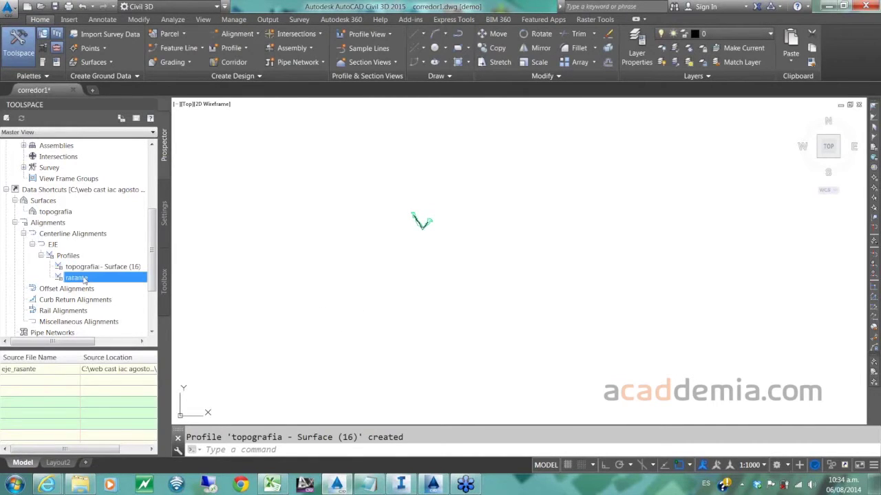
click(106, 284)
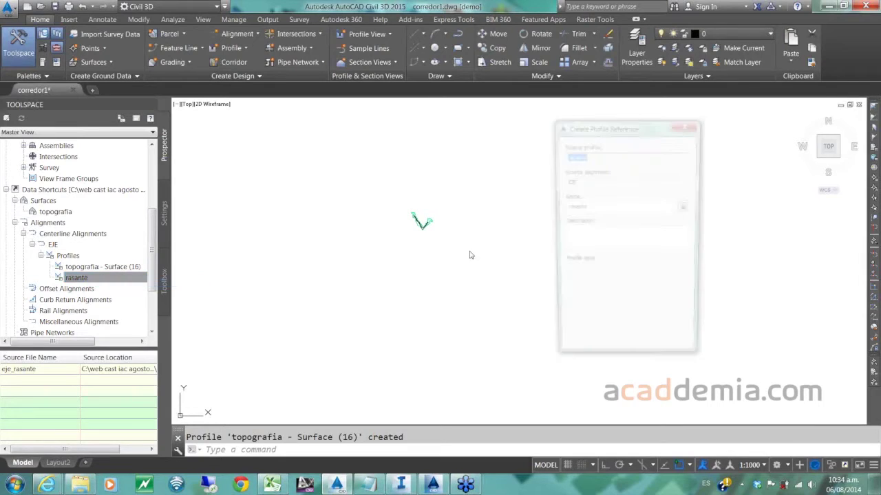
click(597, 277)
click(594, 313)
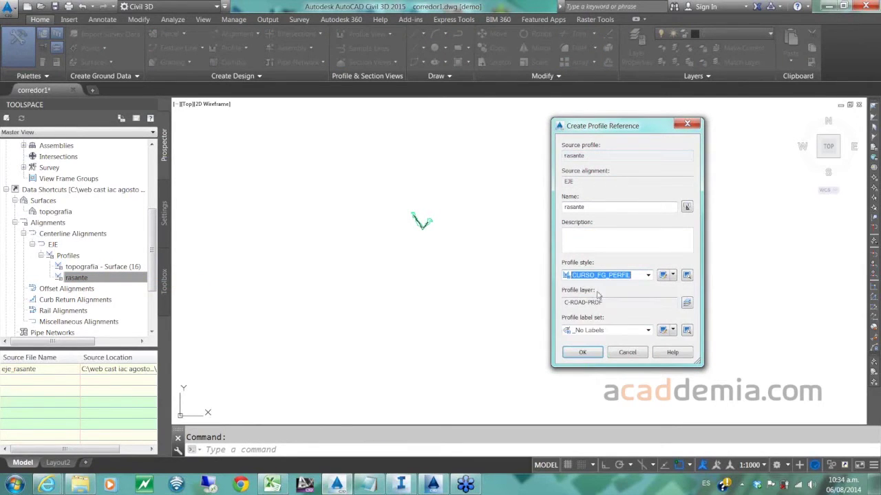
click(589, 332)
click(586, 357)
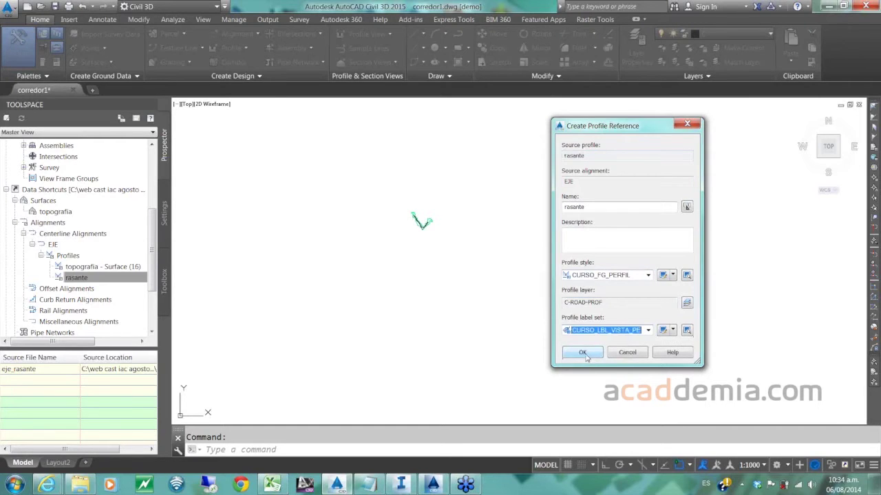
click(582, 352)
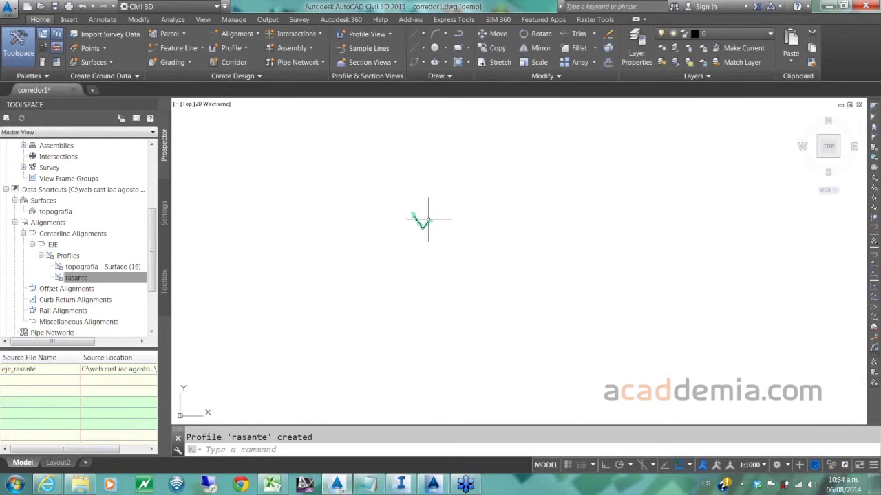
- Create a profile view of EJE in the CURSO_PRFV_GRAL_PP style with both referenced profiles drawn, placing it east of the surface
scroll(440, 227, up, 6)
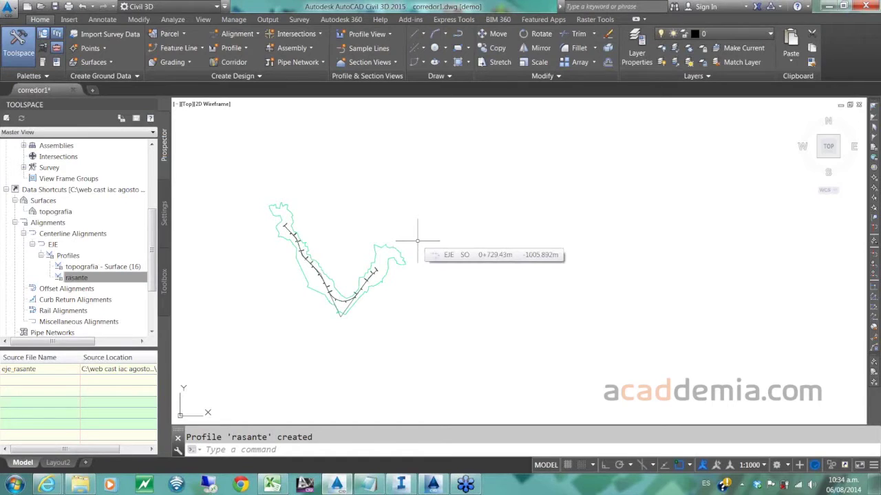
click(389, 37)
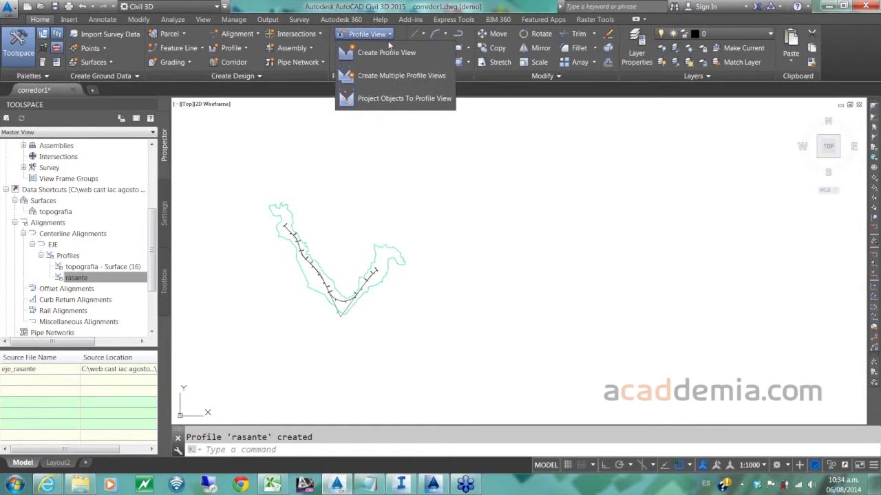
click(389, 55)
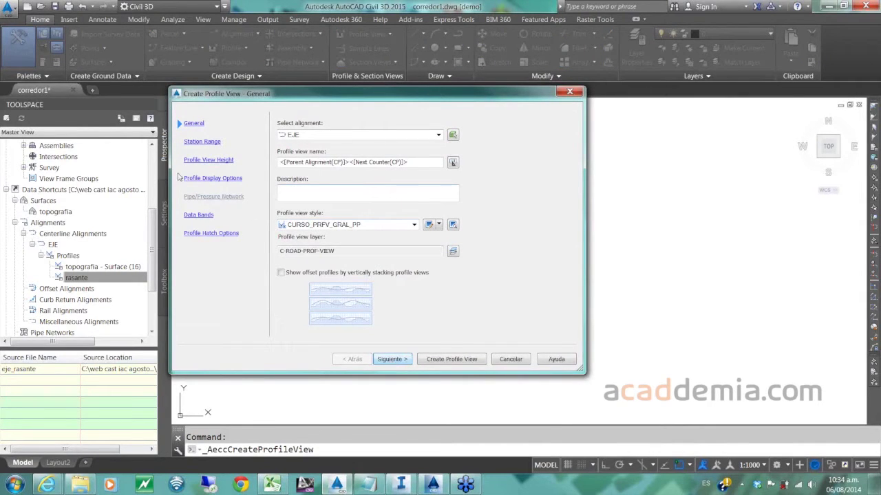
click(393, 360)
click(394, 361)
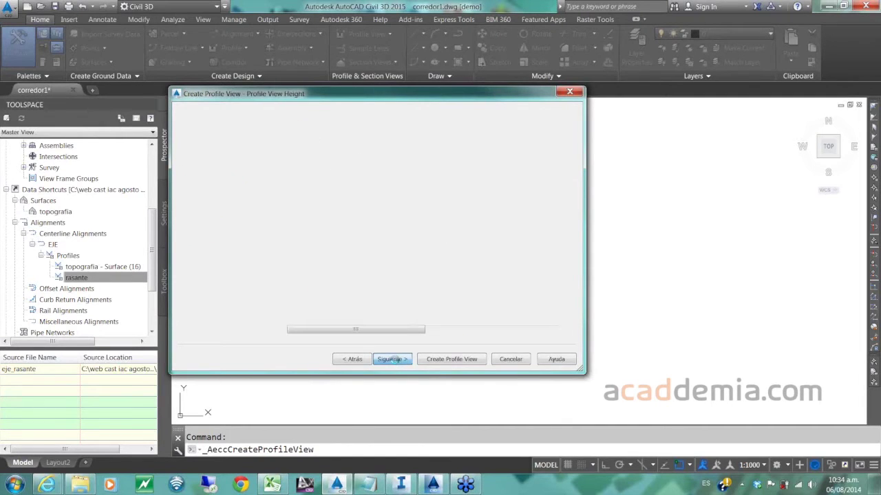
click(392, 359)
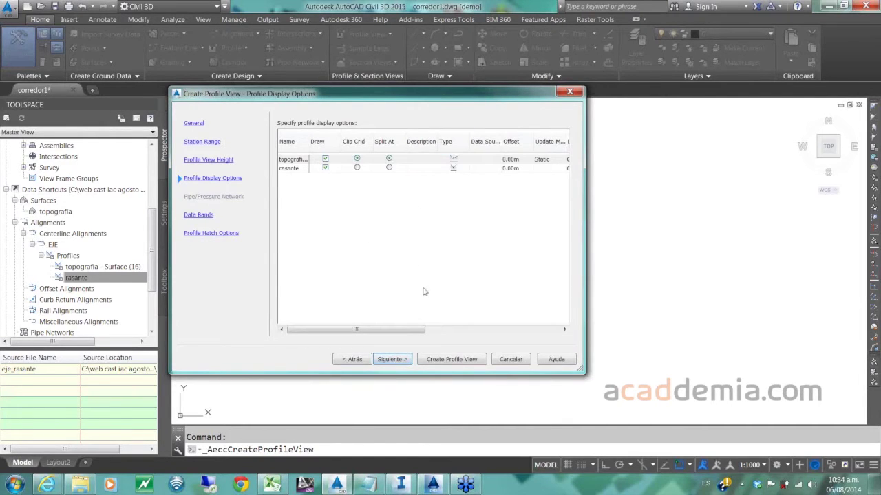
drag(399, 329, 478, 329)
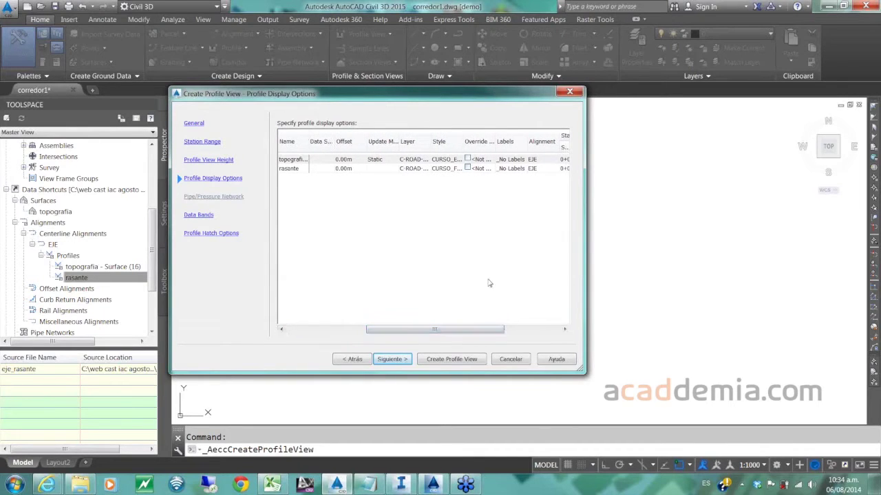
click(453, 361)
click(507, 240)
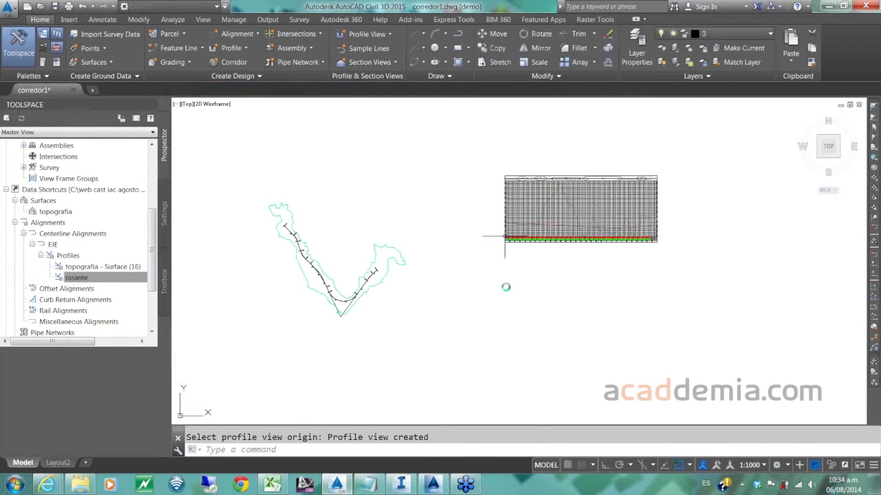
scroll(570, 219, up, 4)
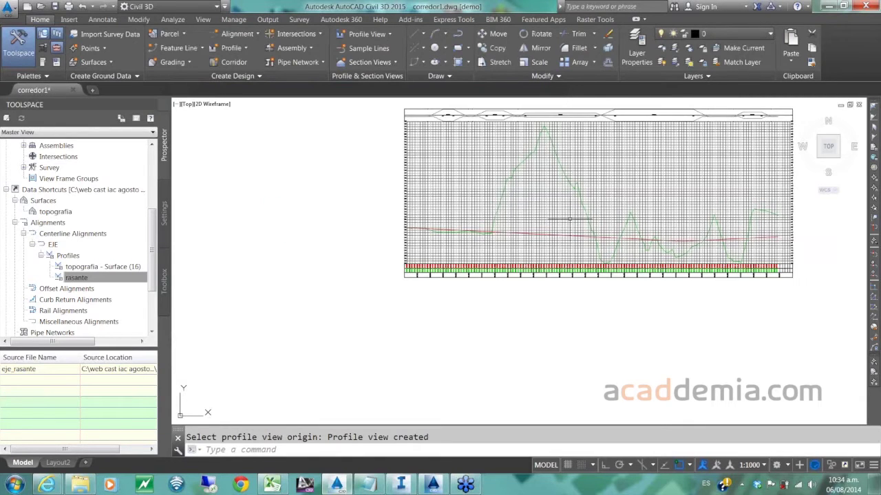
- Import the CURSO_LBL_VISTA_PE... label set into the rasante profile's labels in the new profile view and apply it
scroll(570, 219, up, 2)
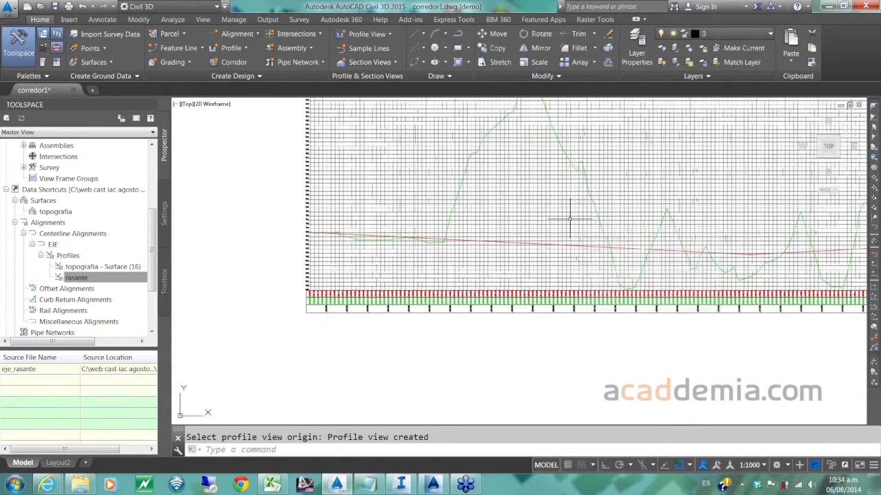
scroll(570, 218, down, 2)
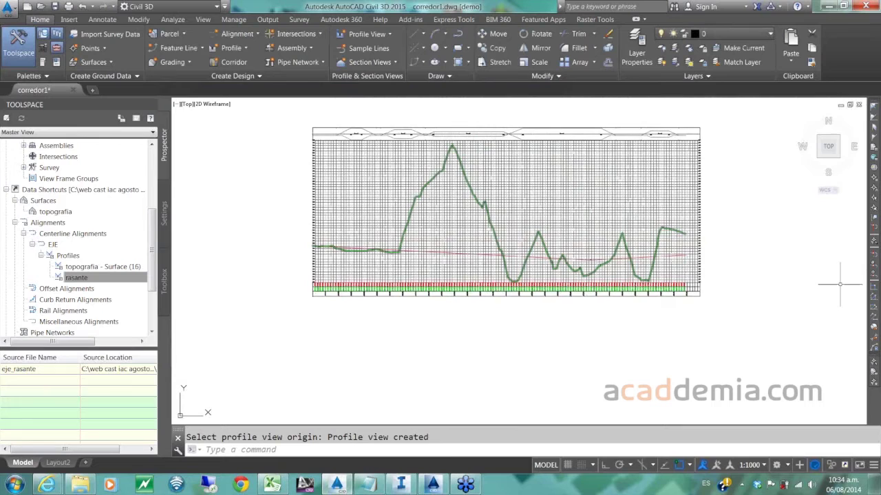
scroll(674, 259, up, 2)
click(584, 367)
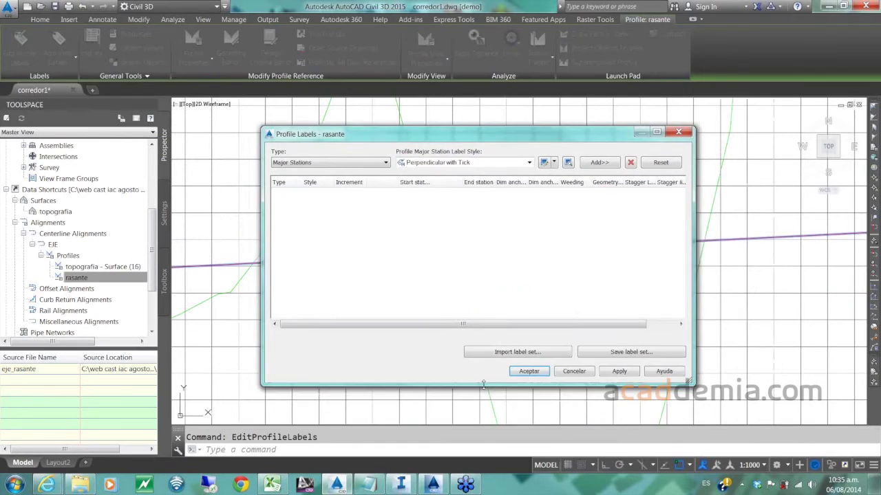
click(518, 352)
click(318, 249)
click(293, 273)
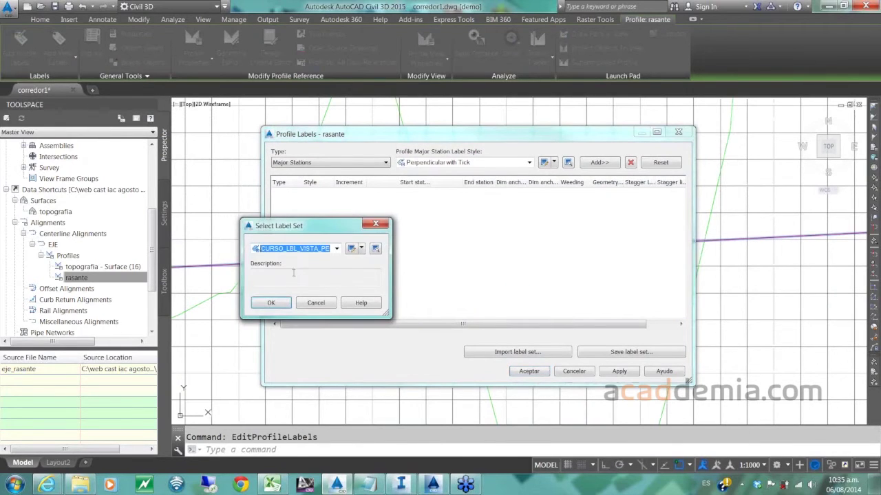
click(269, 304)
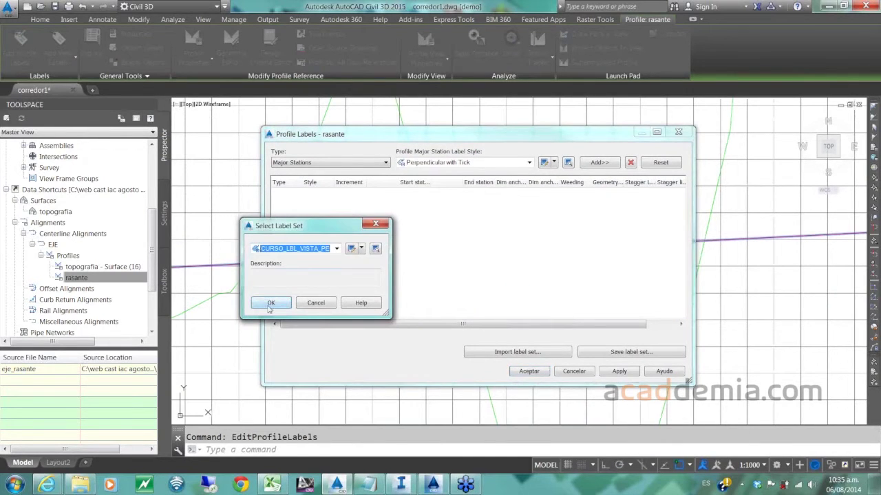
click(529, 372)
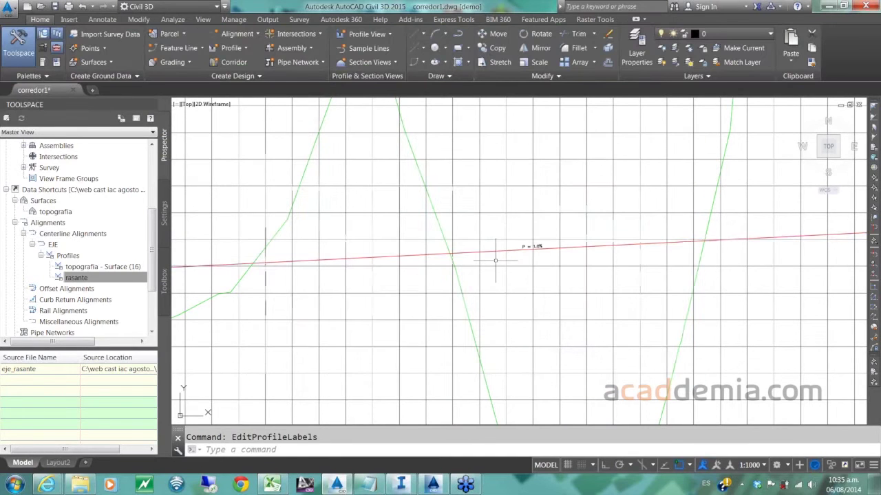
- Examine the ground line and the rasante grade line across the whole profile view and its position beside the alignment plan
scroll(495, 260, down, 3)
scroll(431, 281, down, 2)
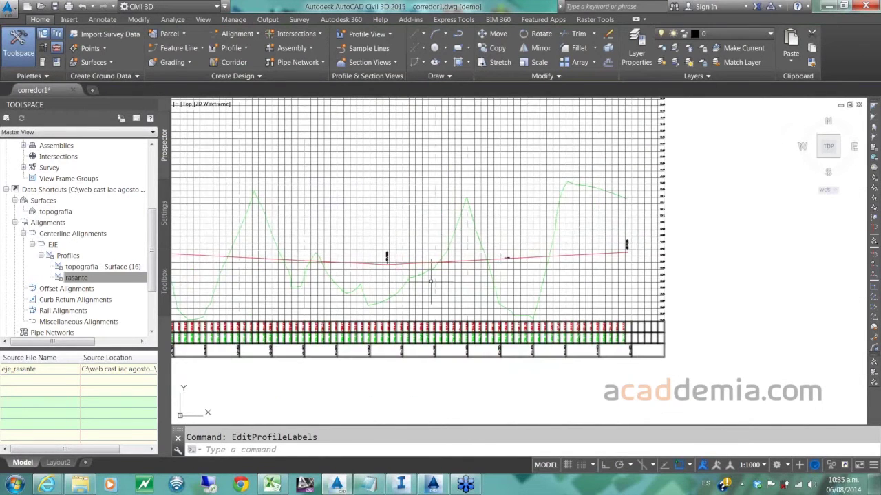
scroll(611, 246, up, 2)
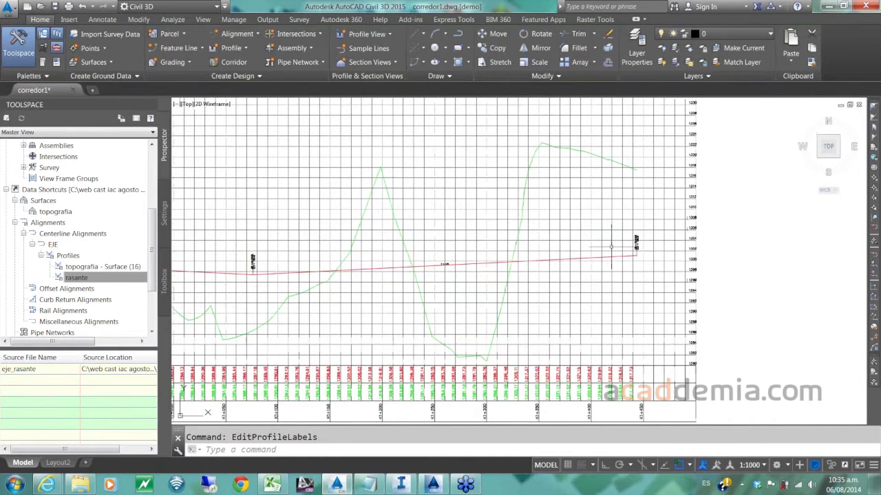
scroll(611, 246, down, 3)
scroll(604, 252, down, 5)
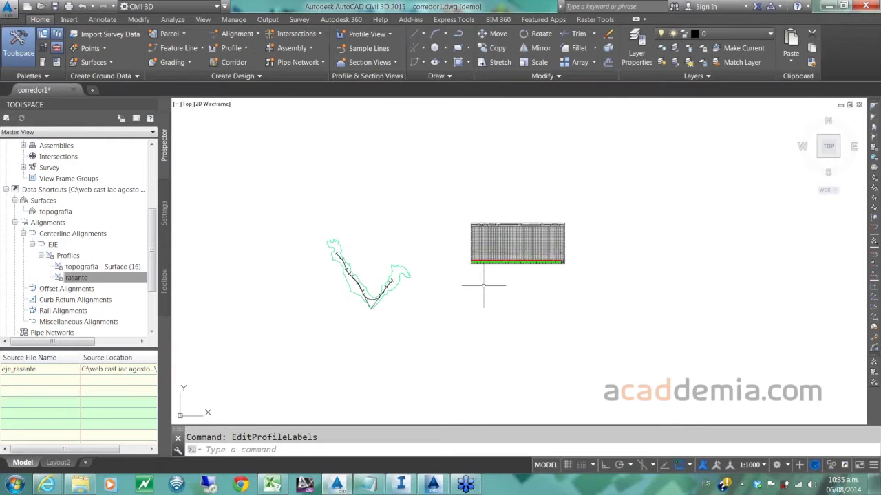
scroll(515, 238, up, 2)
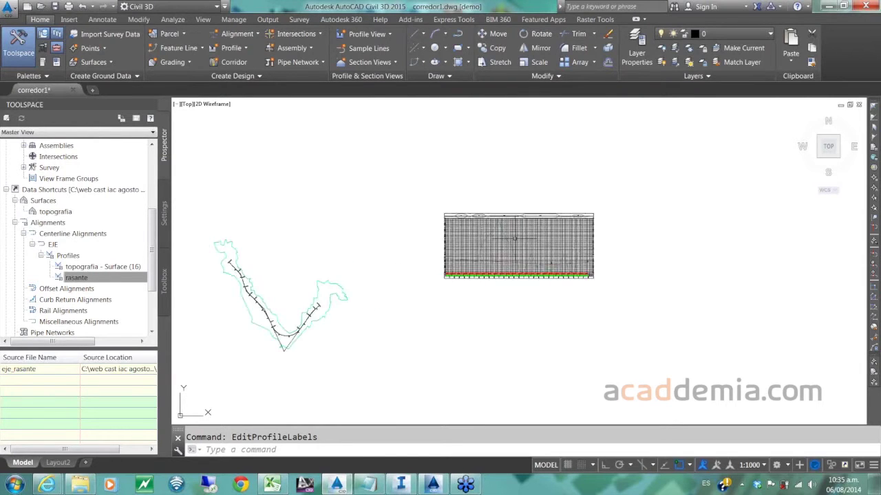
scroll(515, 238, up, 3)
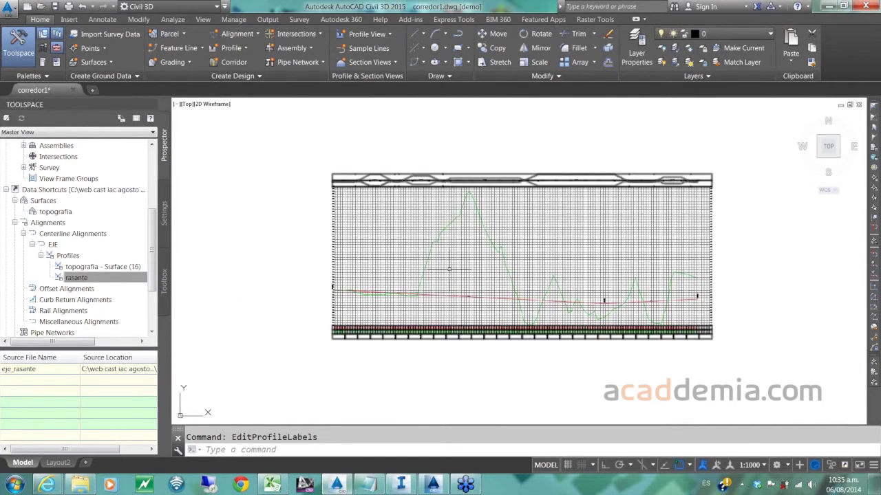
scroll(449, 269, up, 2)
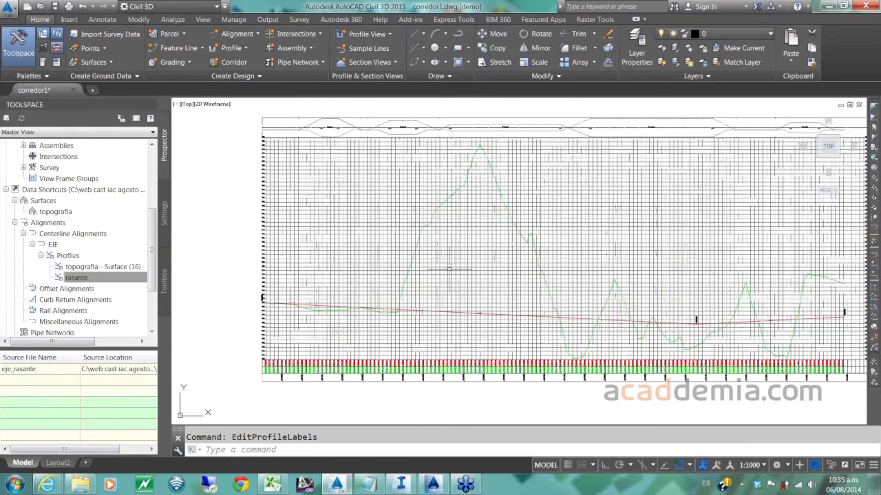
scroll(394, 254, down, 6)
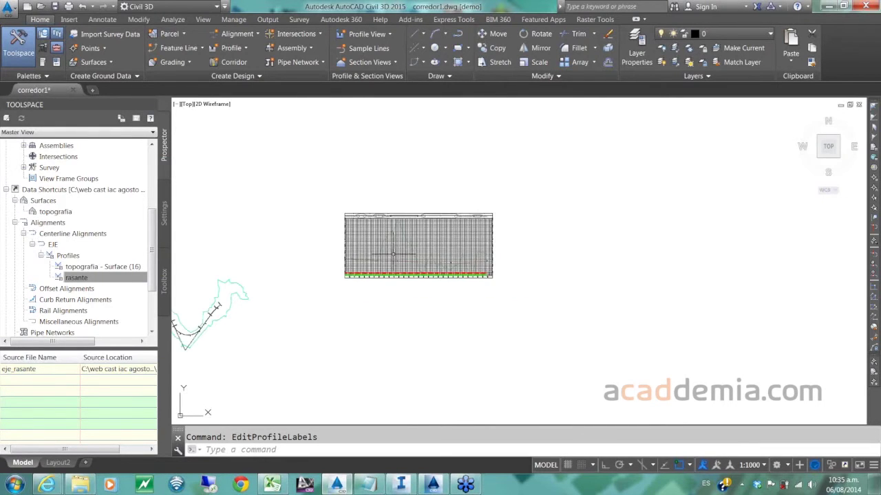
scroll(393, 254, up, 2)
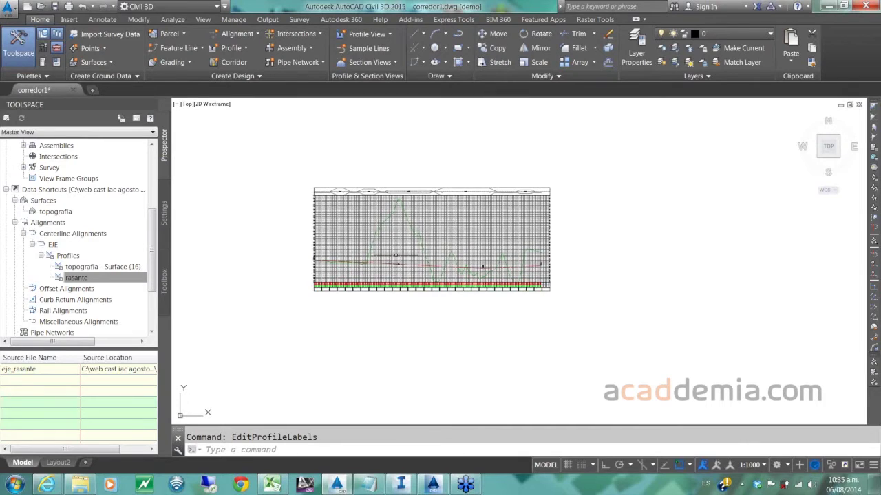
scroll(395, 254, up, 3)
scroll(547, 274, down, 3)
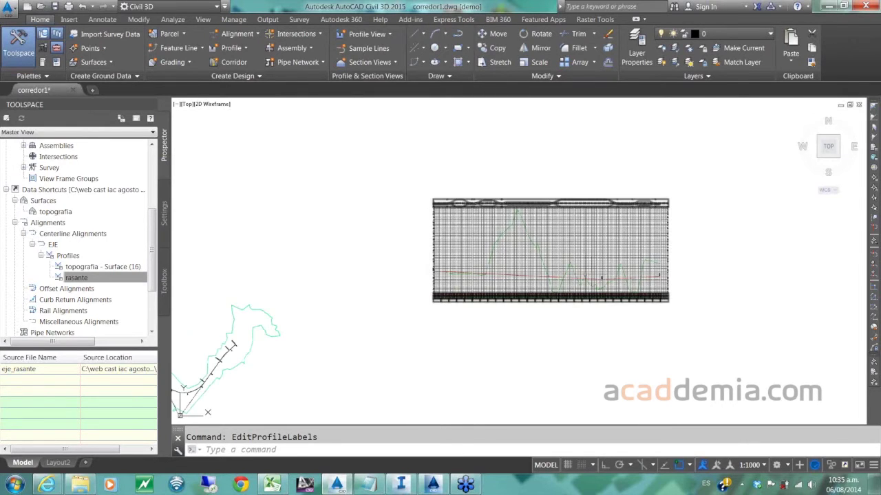
middle_drag(547, 275, 525, 278)
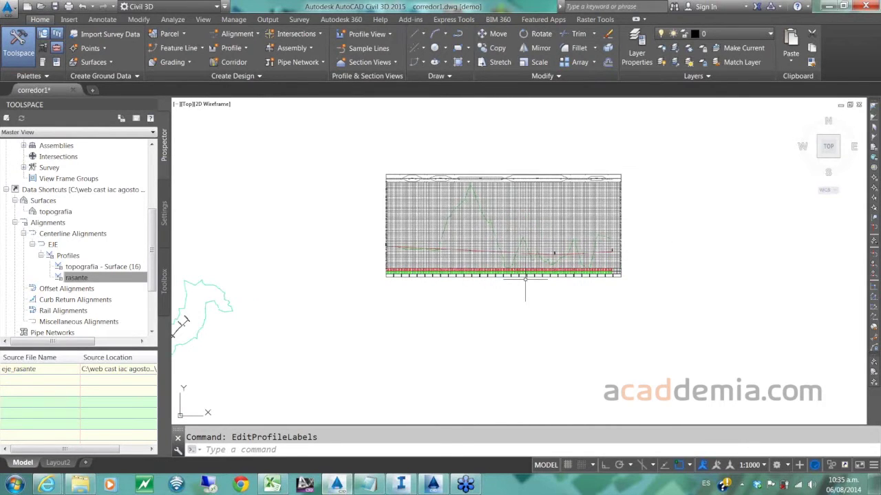
- Open the tool palettes and place the T1 tunnel assembly in the empty area below the profile view, dismissing the event log
key(ctrl+3)
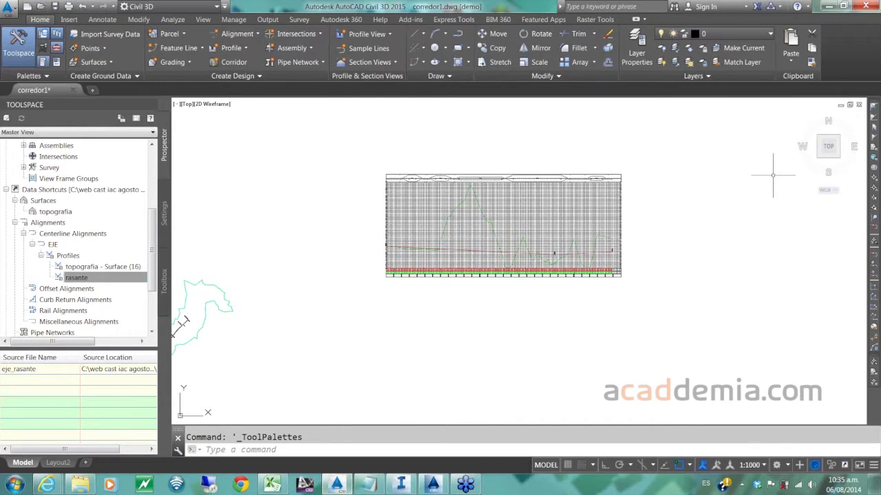
drag(725, 190, 755, 170)
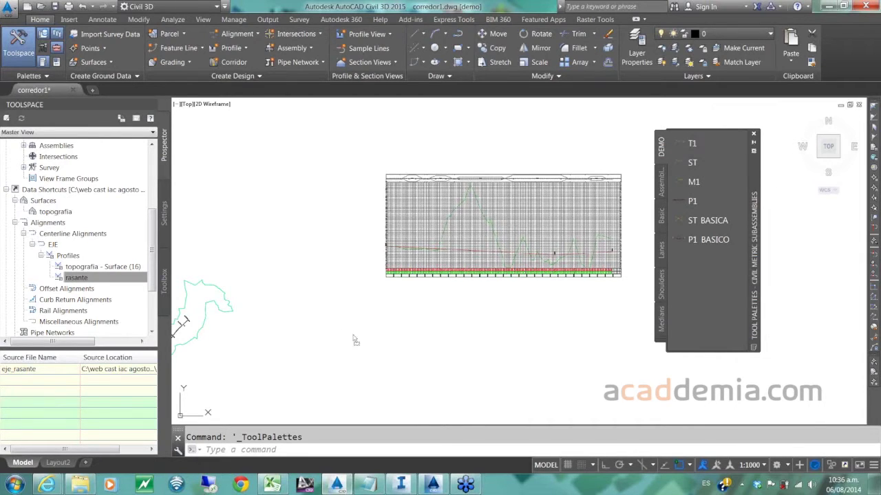
drag(355, 336, 356, 336)
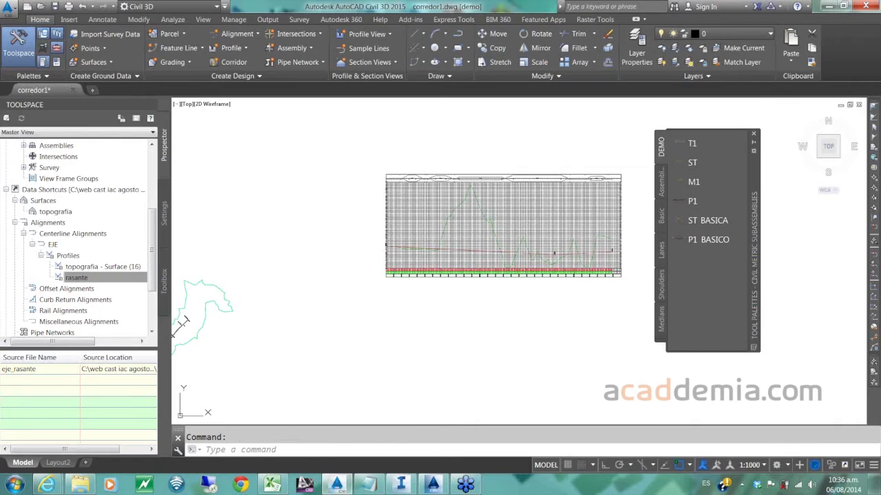
click(391, 365)
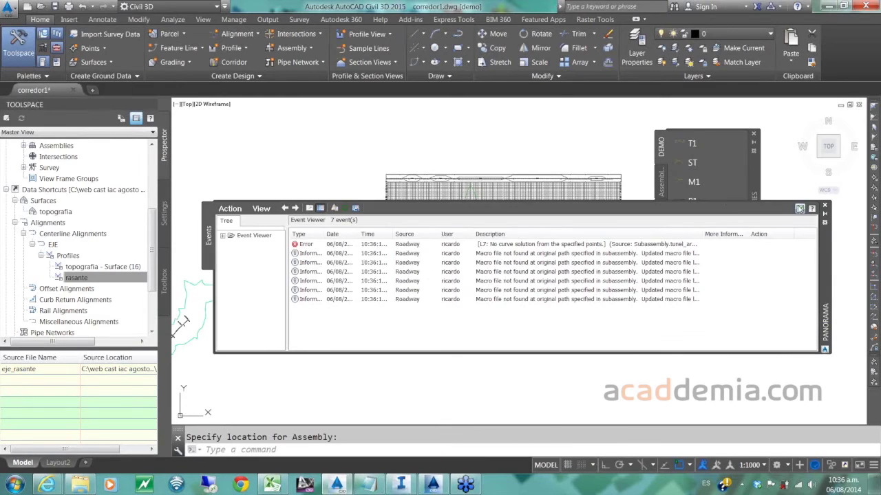
click(799, 207)
- Place the ST assembly directly below the T1 tunnel assembly and dismiss the event log
scroll(405, 354, up, 10)
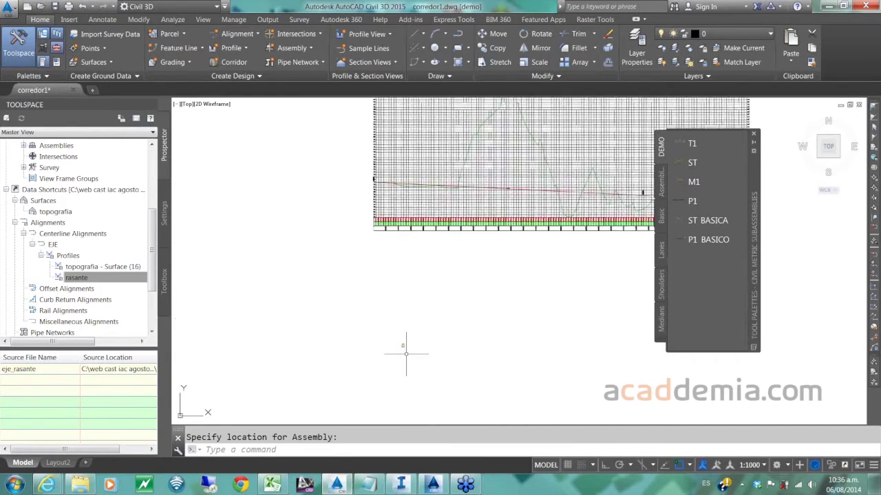
middle_drag(396, 321, 335, 252)
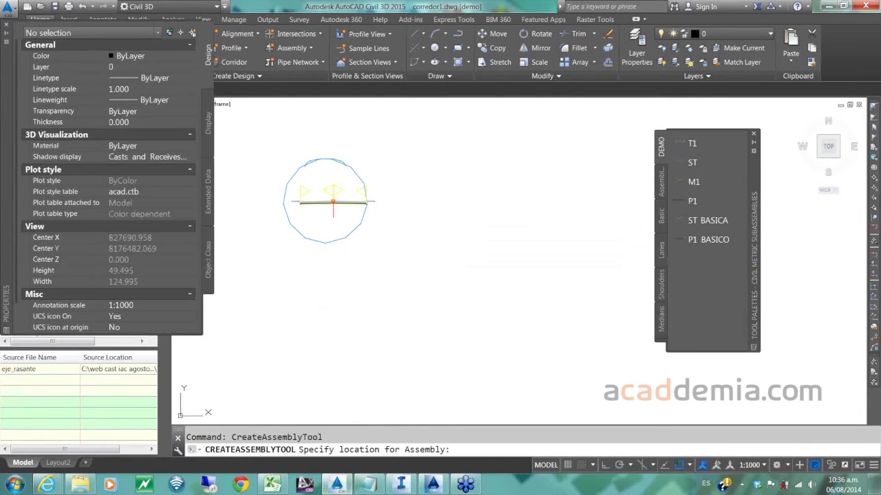
click(331, 316)
key(Return)
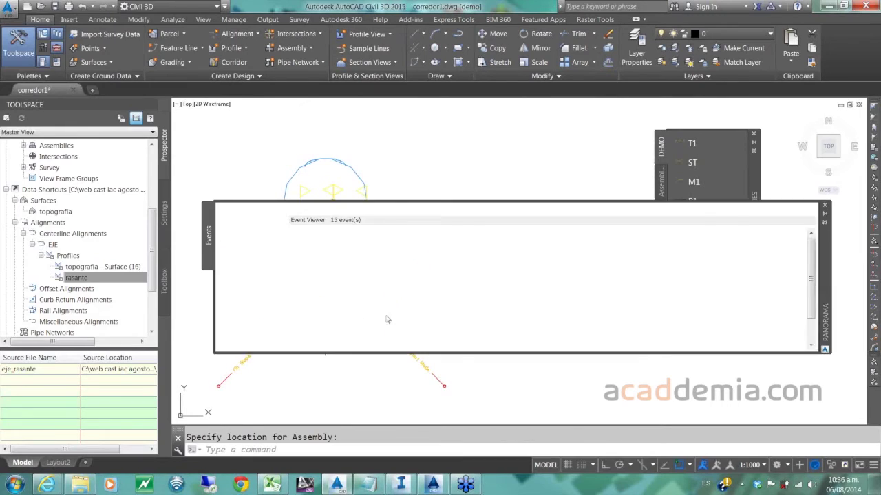
click(800, 209)
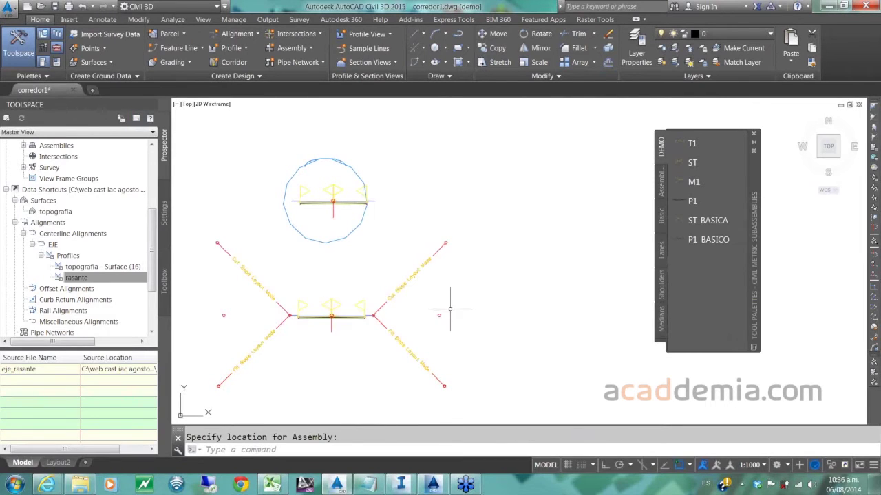
- Place the M1 assembly below the ST assembly, aligned with it, and dismiss the event log
click(693, 183)
scroll(386, 382, down, 6)
middle_drag(385, 383, 399, 280)
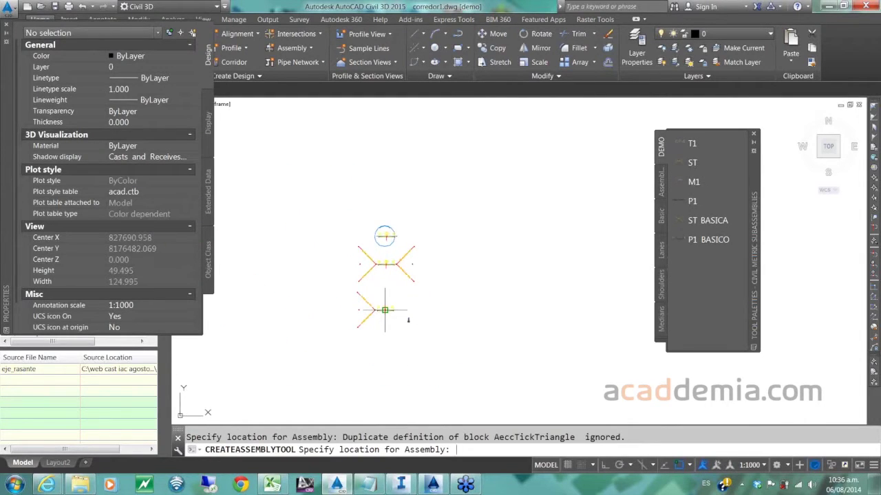
click(384, 311)
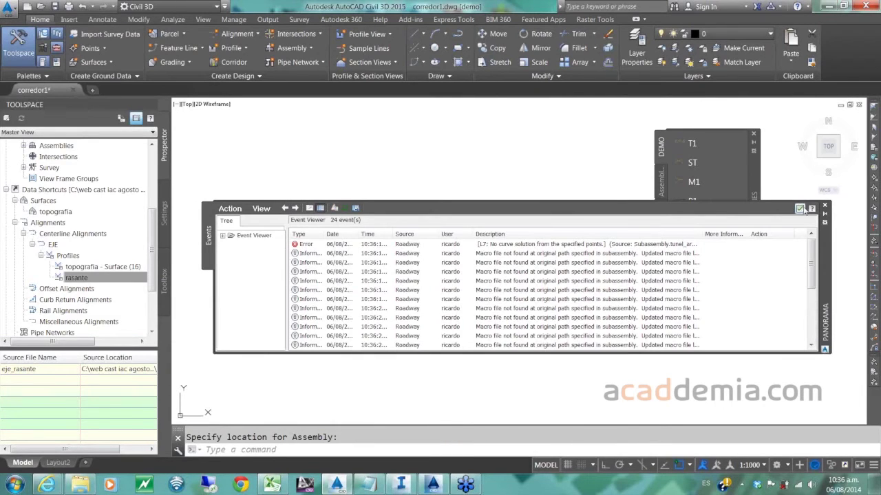
click(799, 208)
- Place the P1 assembly below the M1 assembly and dismiss the event log
scroll(412, 306, up, 4)
scroll(446, 309, up, 2)
scroll(447, 309, down, 4)
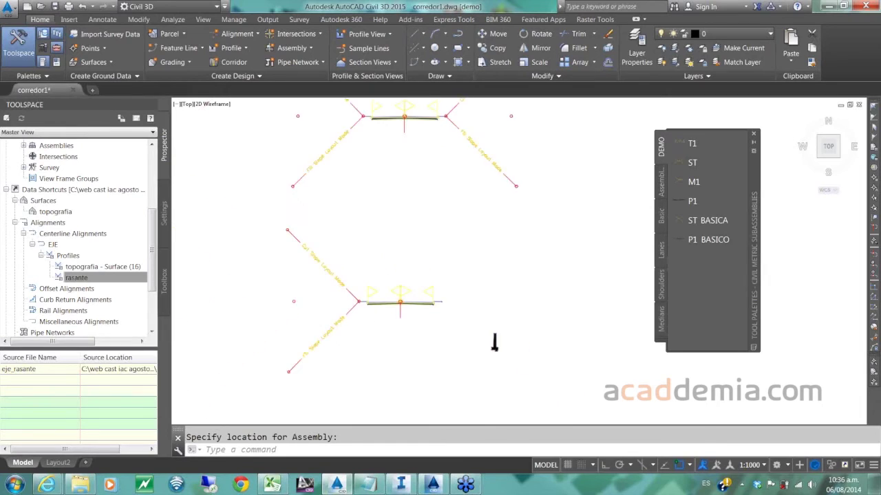
mouse_move(423, 305)
middle_down()
mouse_move(330, 307)
mouse_move(365, 304)
middle_up()
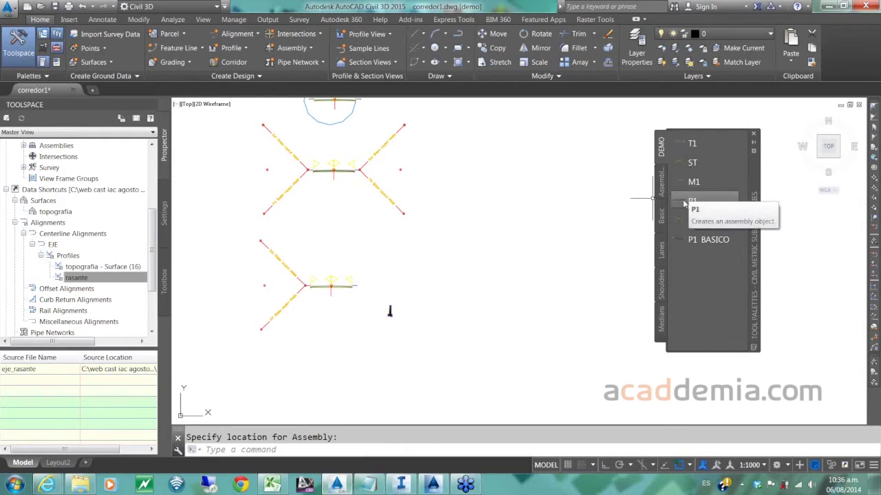
click(684, 202)
scroll(386, 324, down, 1)
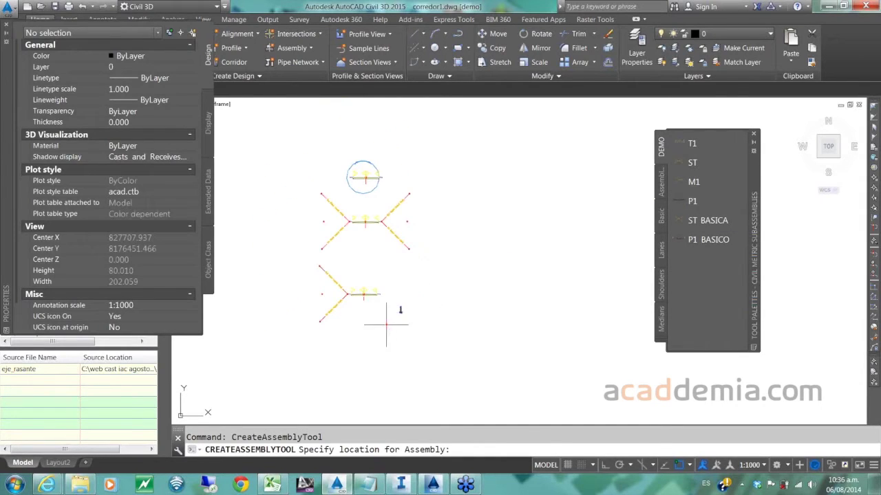
click(360, 357)
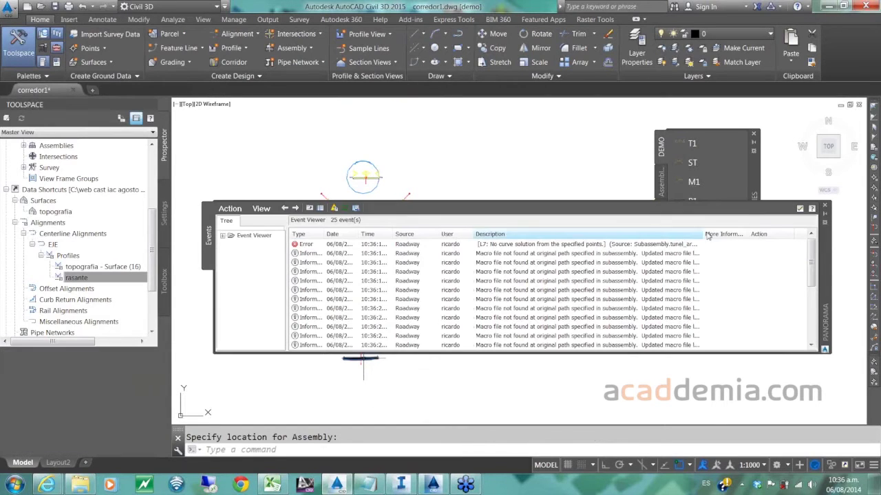
click(799, 209)
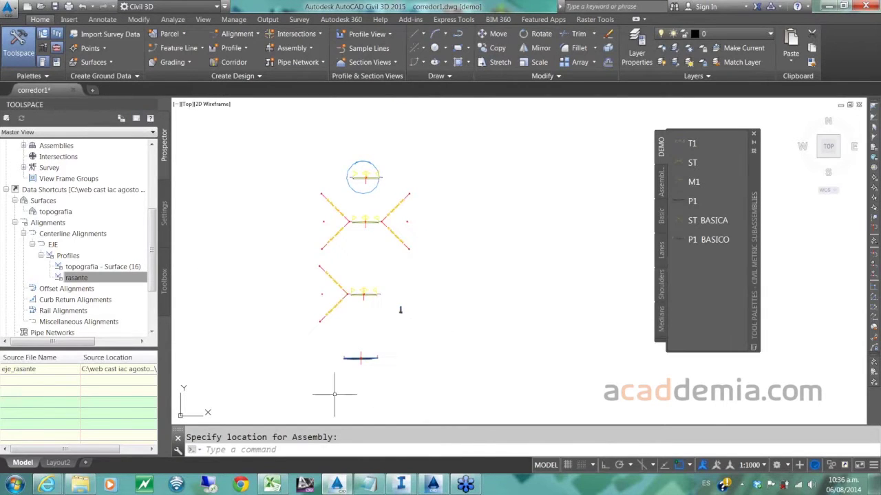
- Thaw the C-ROAD-CORR layer
scroll(334, 394, up, 5)
scroll(395, 268, down, 3)
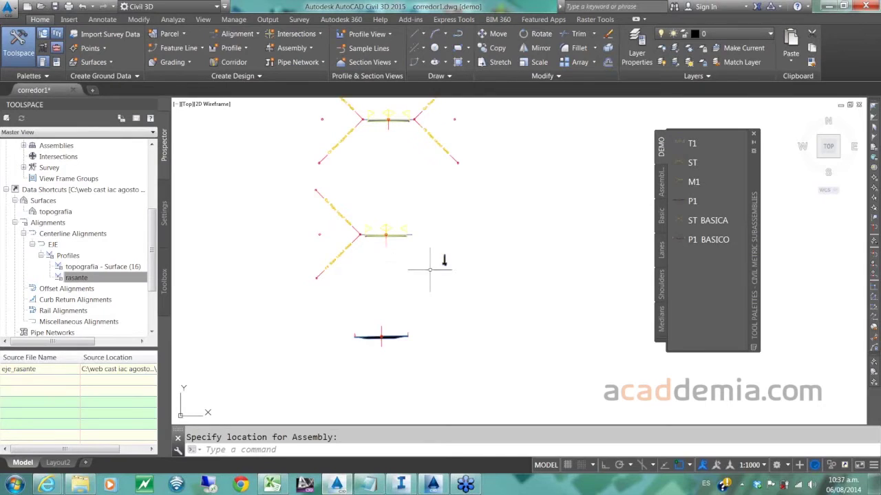
middle_drag(430, 269, 384, 309)
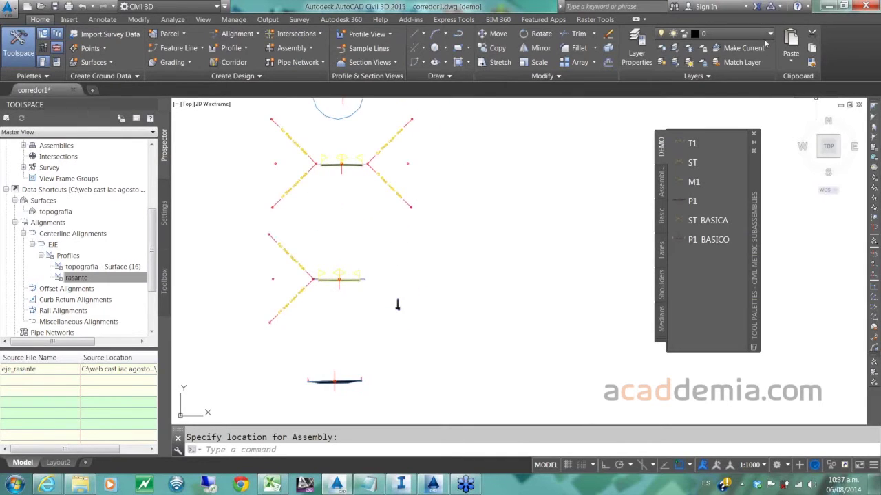
click(763, 35)
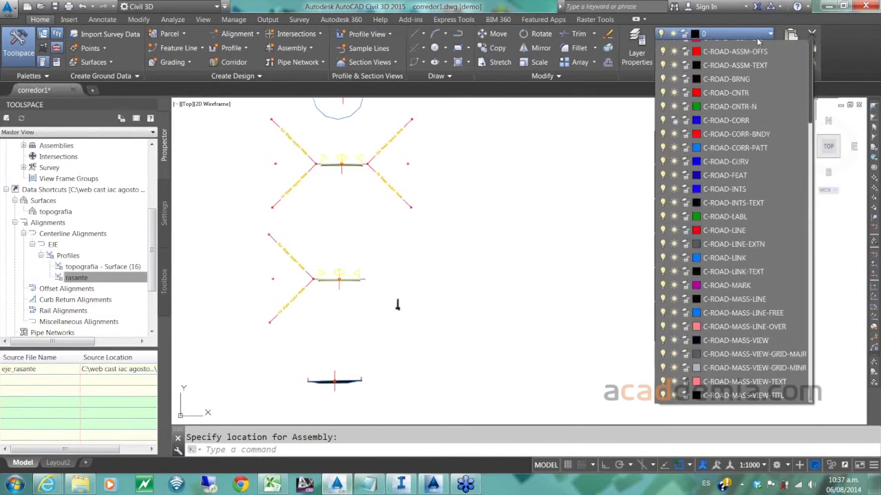
click(674, 171)
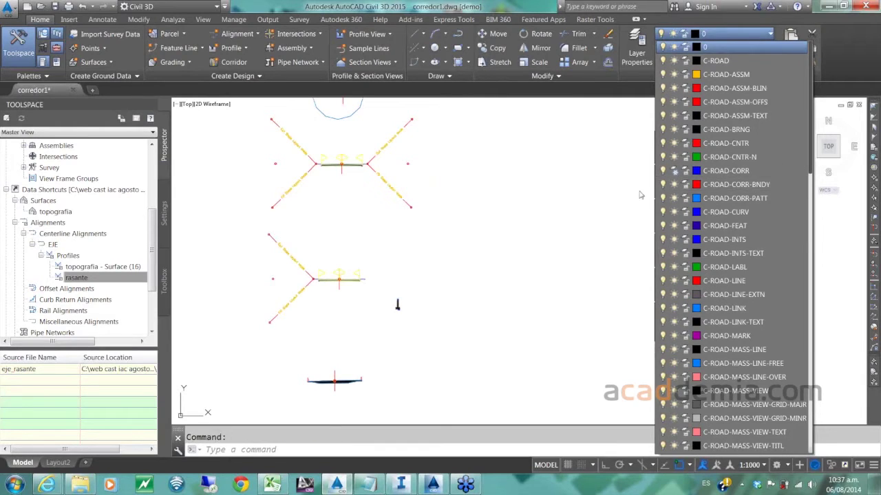
click(457, 326)
- Review the four placed assemblies and browse the Assemblies, Basic, Lanes, Shoulders and Medians subassembly collections, returning to DEMO
scroll(468, 298, down, 5)
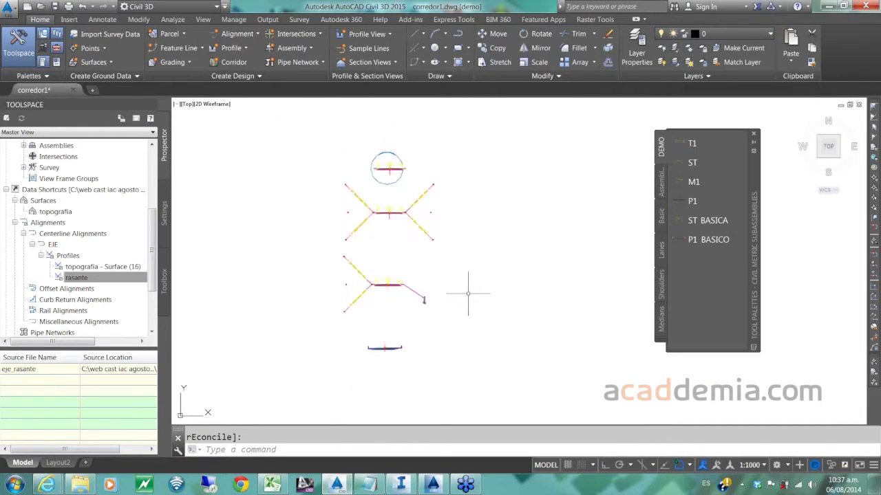
middle_drag(460, 264, 403, 222)
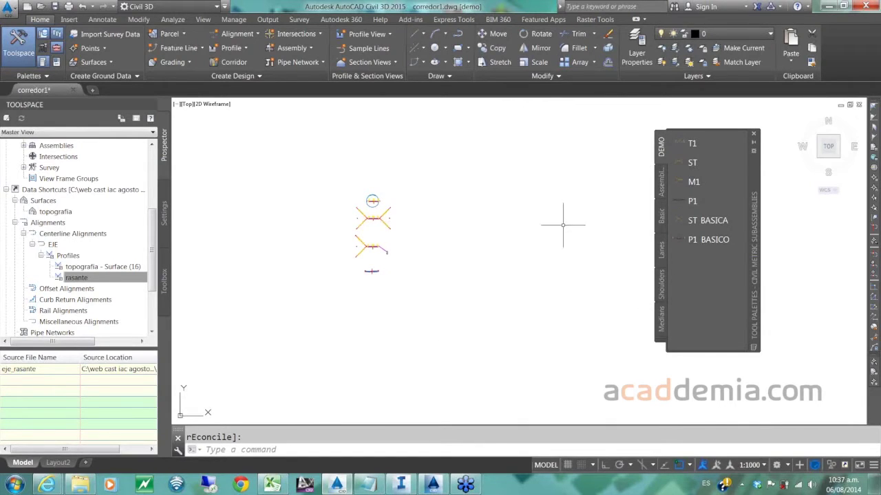
scroll(396, 255, up, 5)
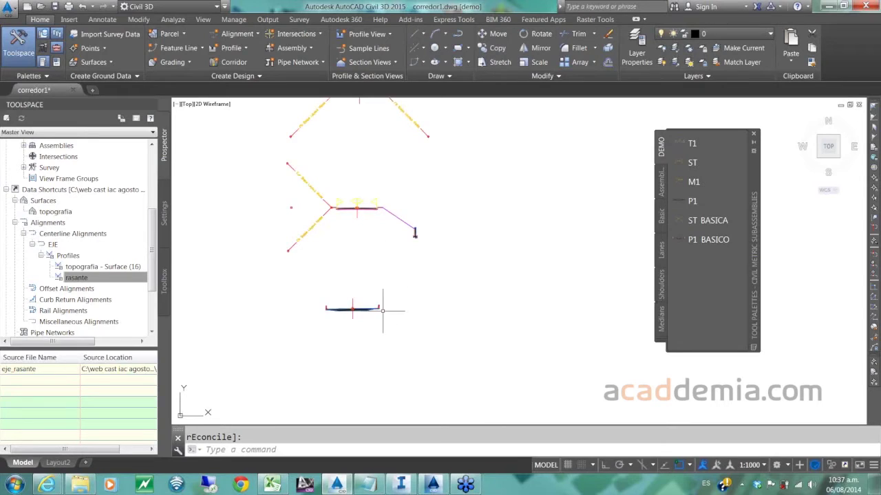
click(661, 182)
click(661, 217)
click(662, 249)
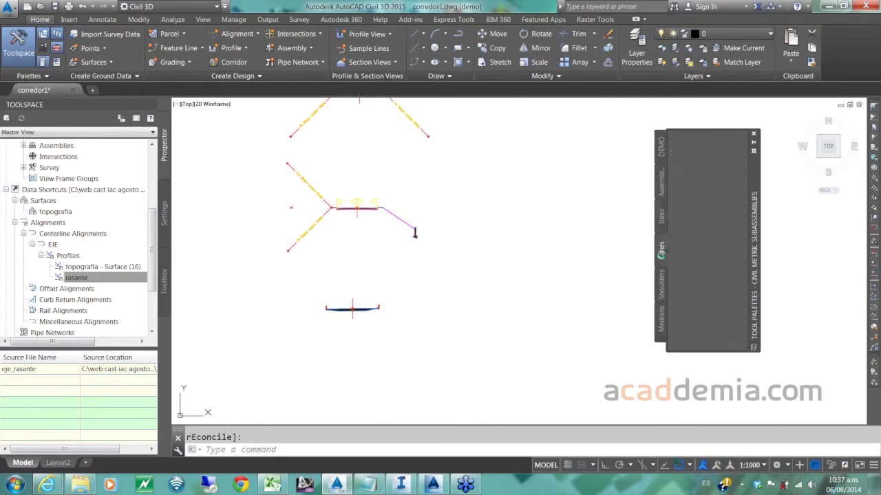
click(663, 290)
click(661, 318)
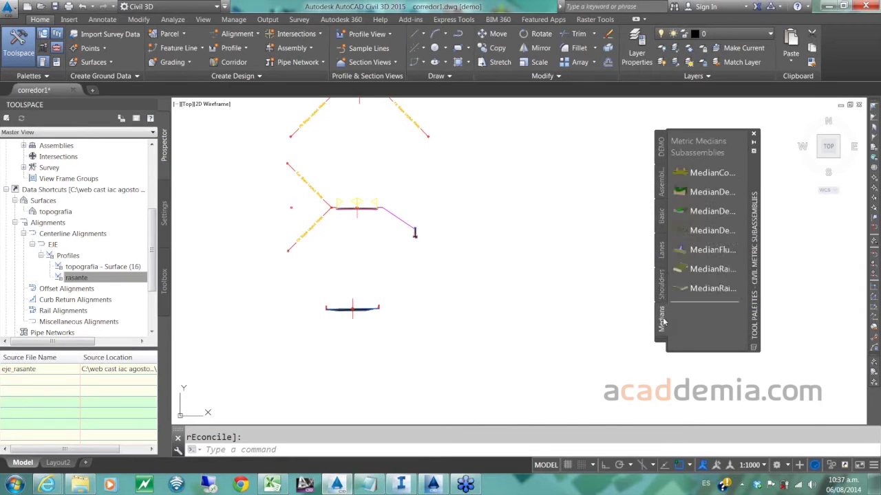
click(662, 148)
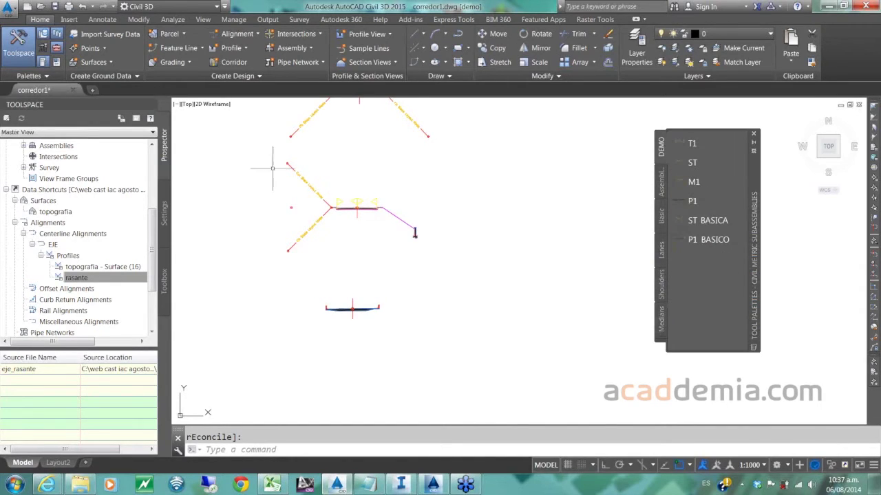
- Examine the T1 assembly up close and identify its tunnel arch subassembly, leaving nothing selected
middle_drag(322, 159, 336, 369)
scroll(375, 224, up, 3)
scroll(375, 224, up, 2)
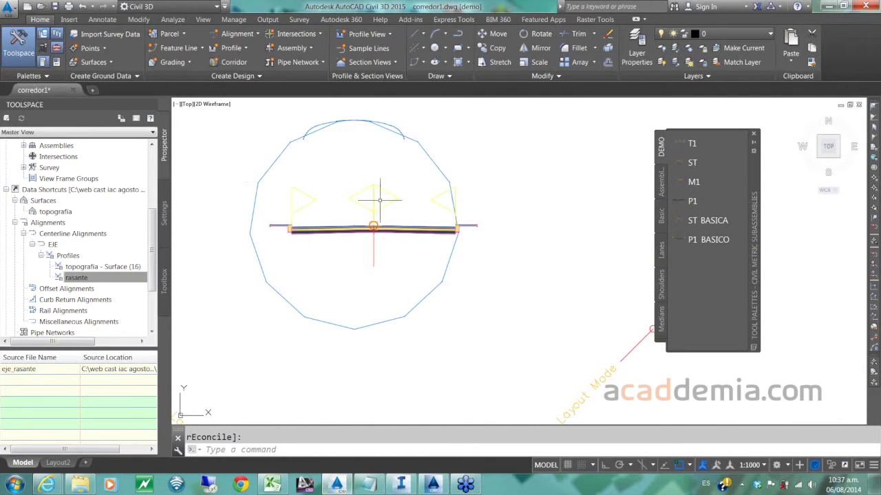
click(429, 154)
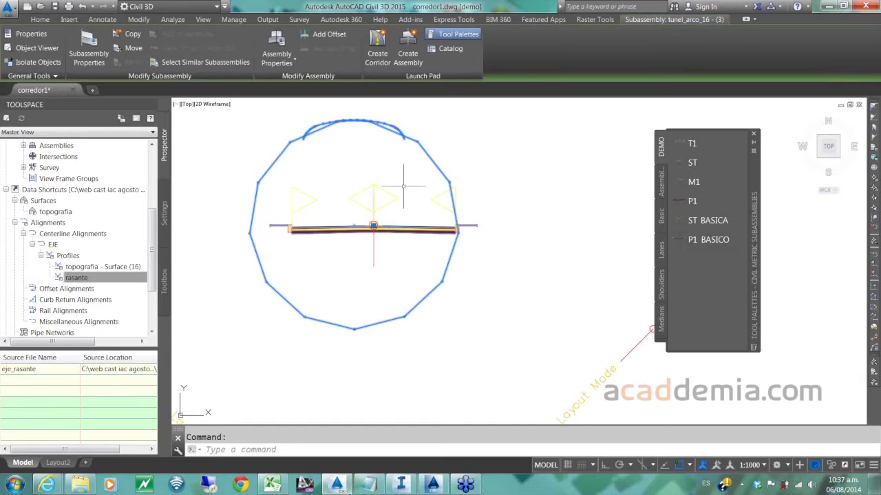
key(Escape)
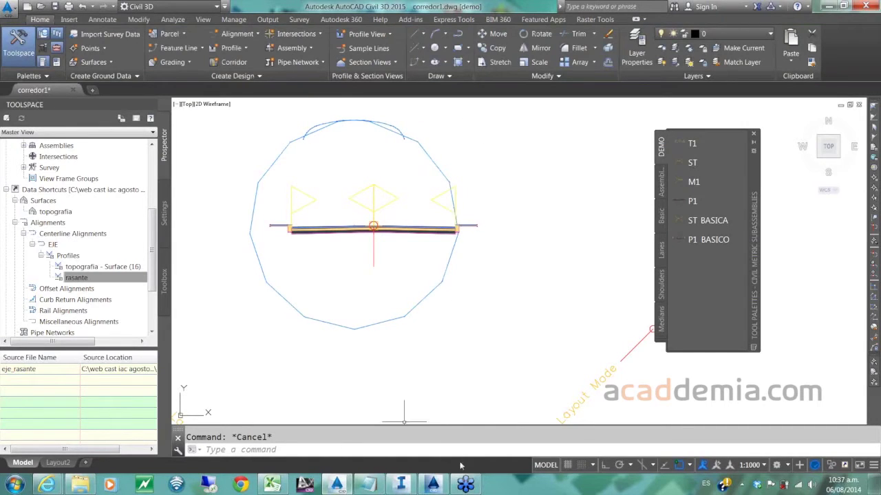
- Switch to Subassembly Composer, review points P1, P4 to P7, AP2 and AP3 in the tunel_arco_16 flowchart, and return to Civil 3D
mouse_move(396, 488)
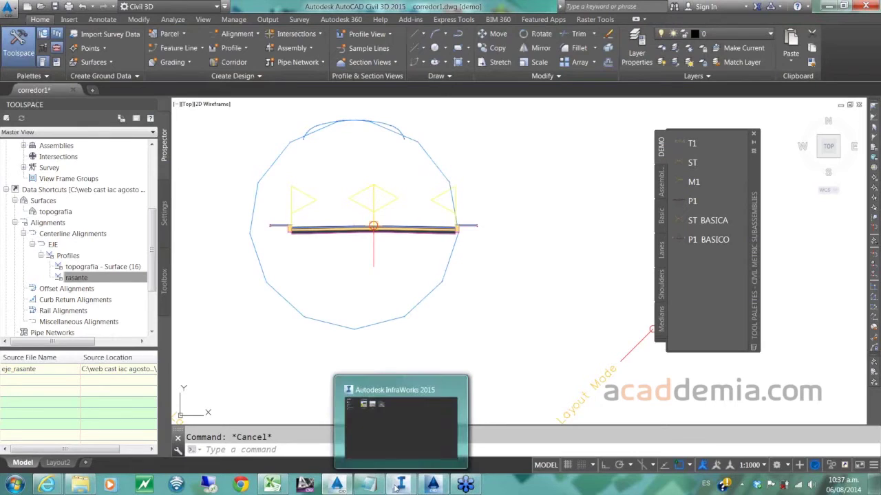
mouse_move(432, 486)
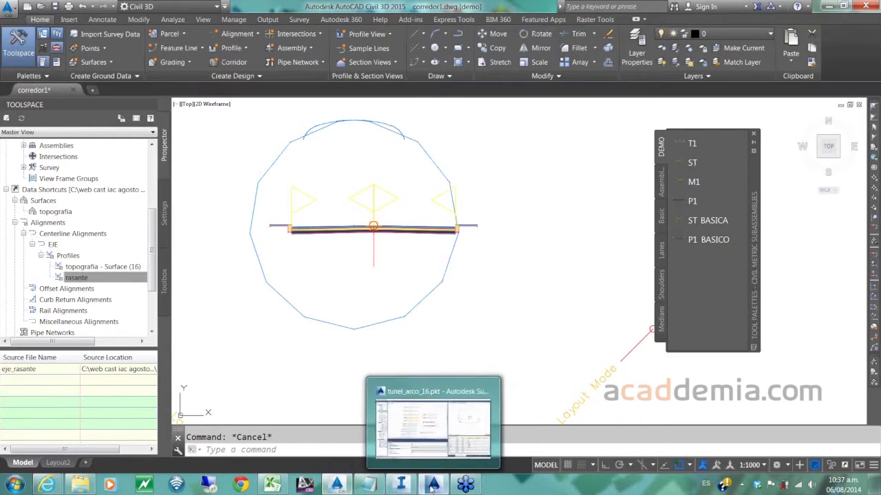
click(432, 486)
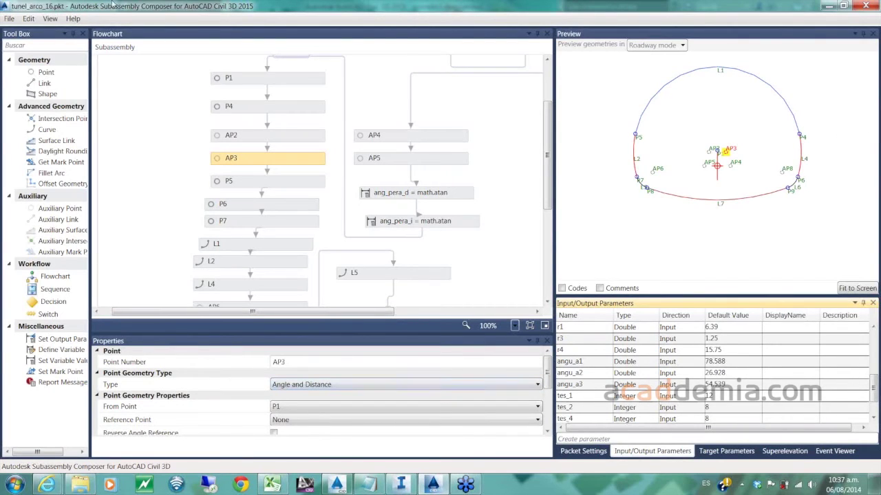
click(302, 107)
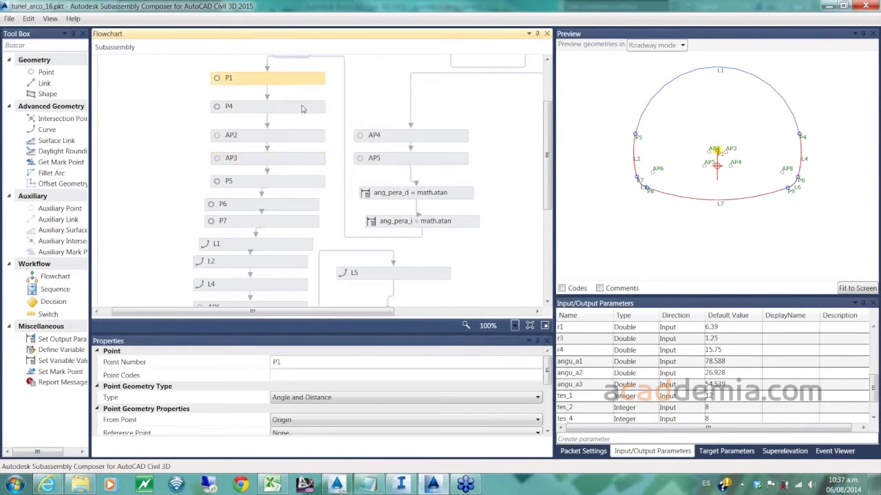
click(291, 137)
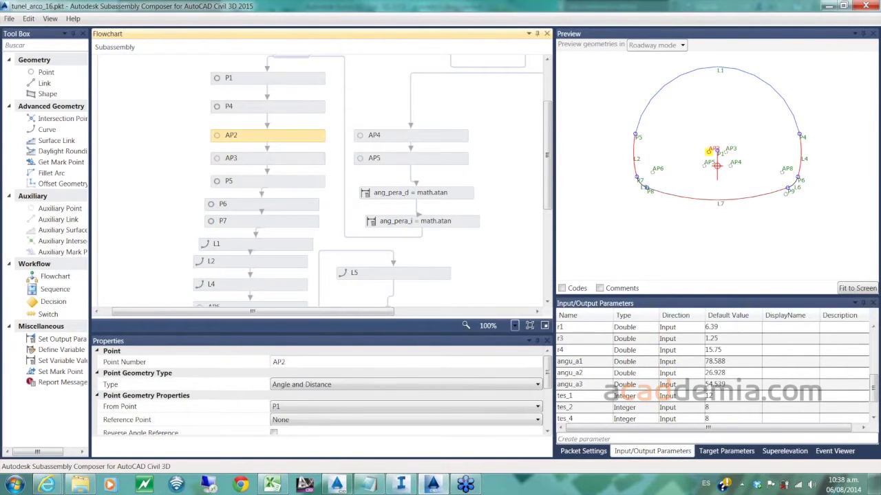
click(281, 159)
click(280, 183)
click(282, 204)
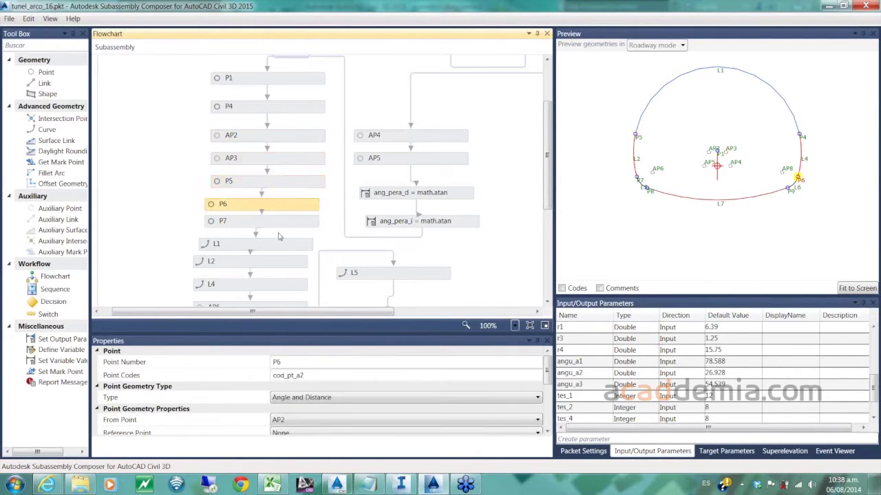
click(282, 224)
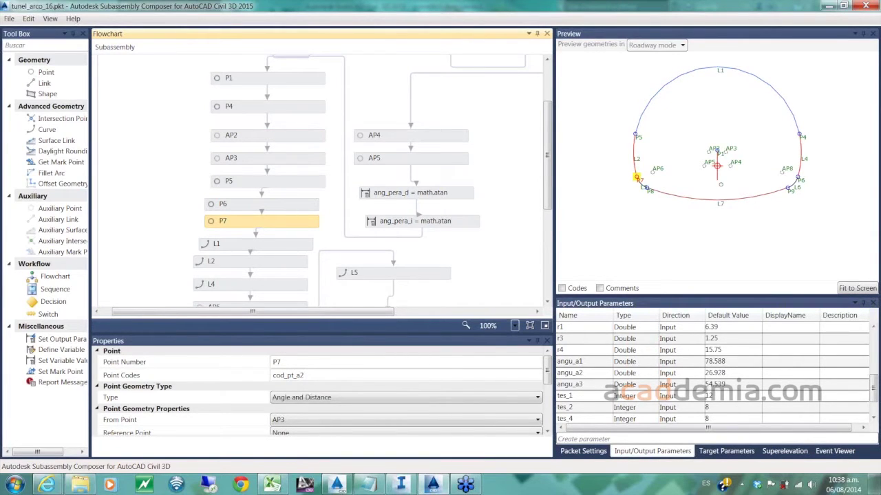
click(237, 77)
click(253, 107)
click(257, 137)
click(261, 160)
click(265, 183)
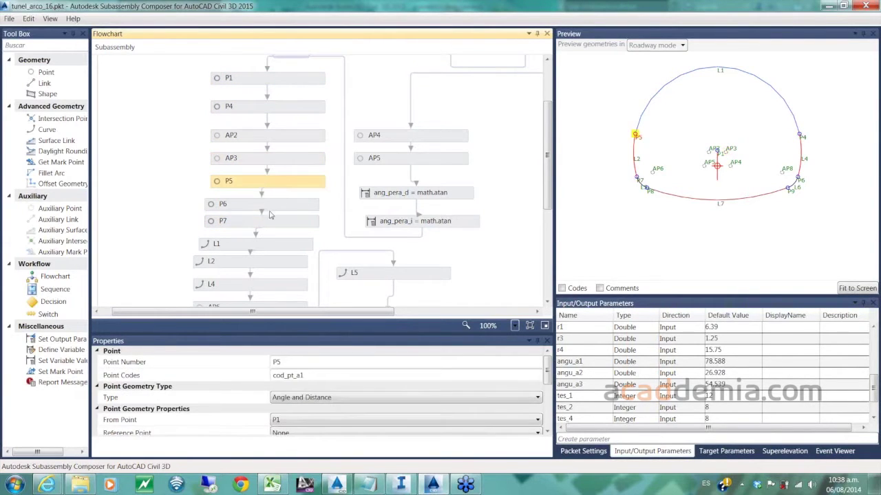
click(288, 204)
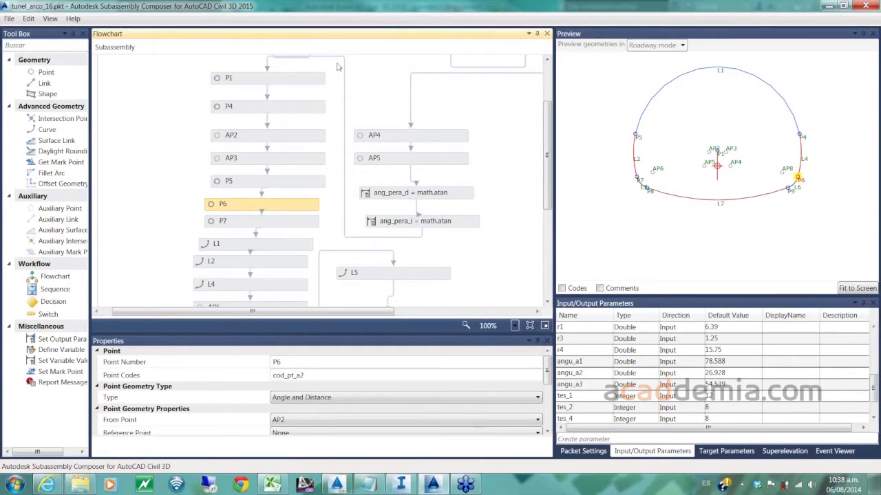
click(829, 7)
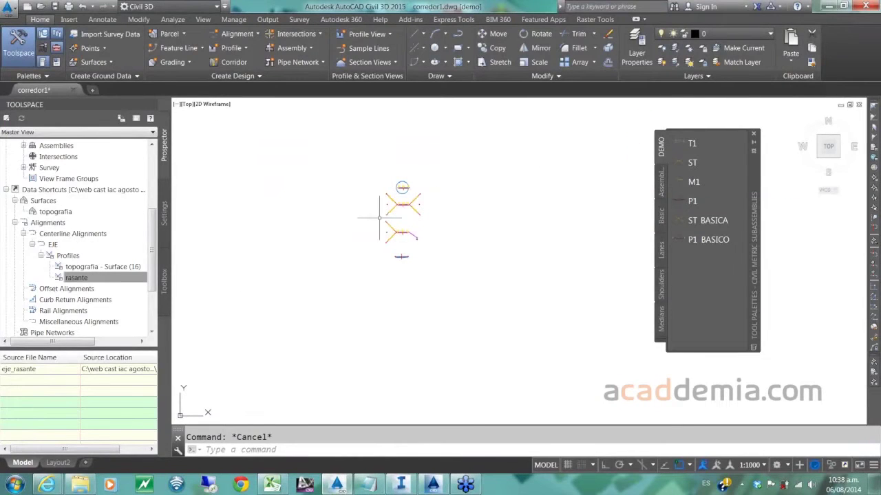
- Examine the profile view and its station labels around K0+350 to find where the terrain rises above the rasante profile
scroll(365, 234, down, 5)
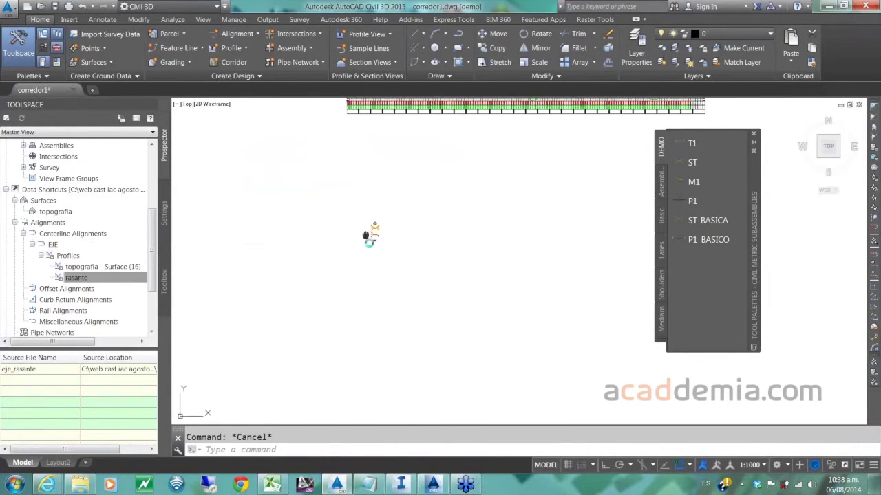
scroll(409, 301, up, 2)
mouse_move(416, 299)
middle_down()
mouse_move(375, 199)
mouse_move(360, 238)
mouse_move(362, 263)
middle_up()
scroll(359, 275, up, 4)
scroll(359, 275, up, 3)
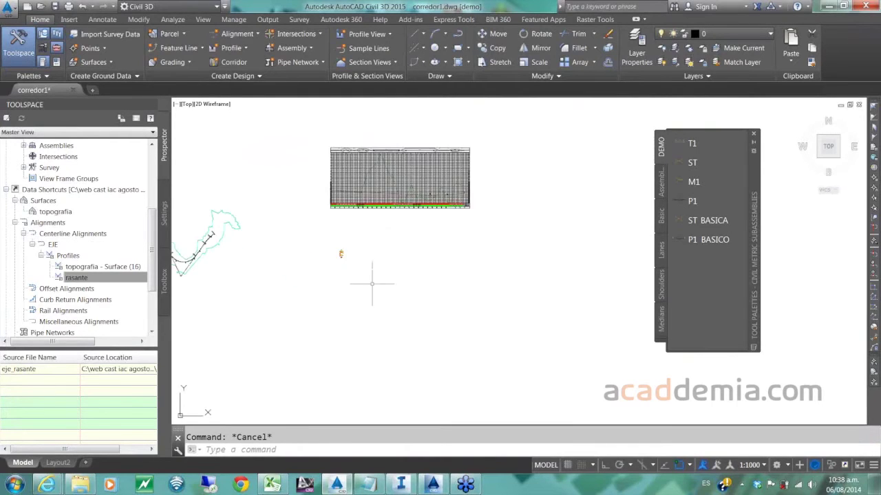
scroll(342, 253, up, 1)
middle_drag(342, 252, 331, 291)
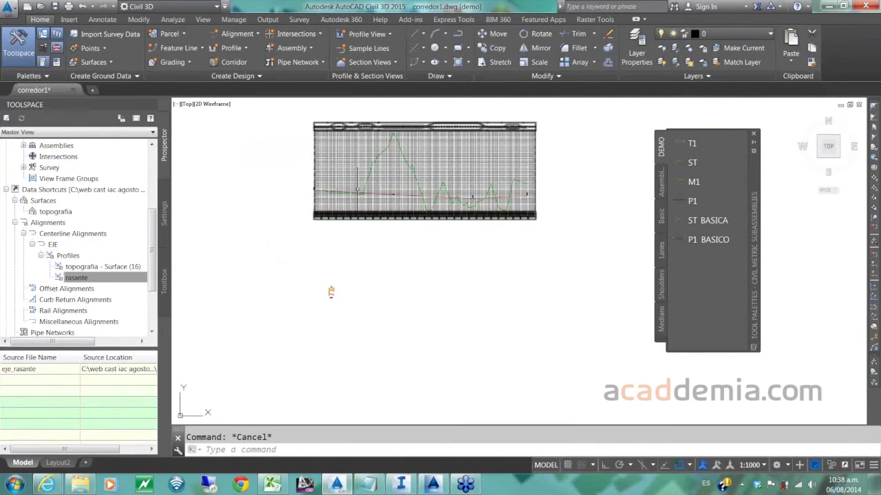
scroll(358, 190, up, 4)
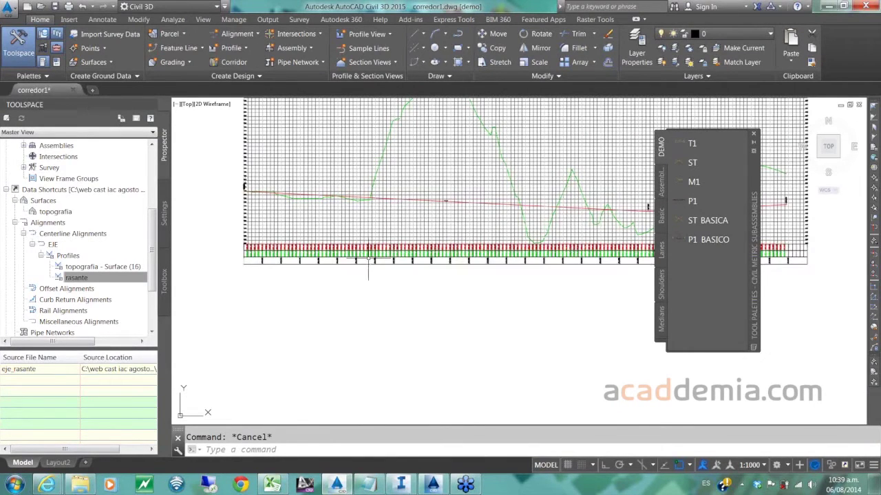
scroll(368, 260, up, 1)
scroll(368, 260, up, 4)
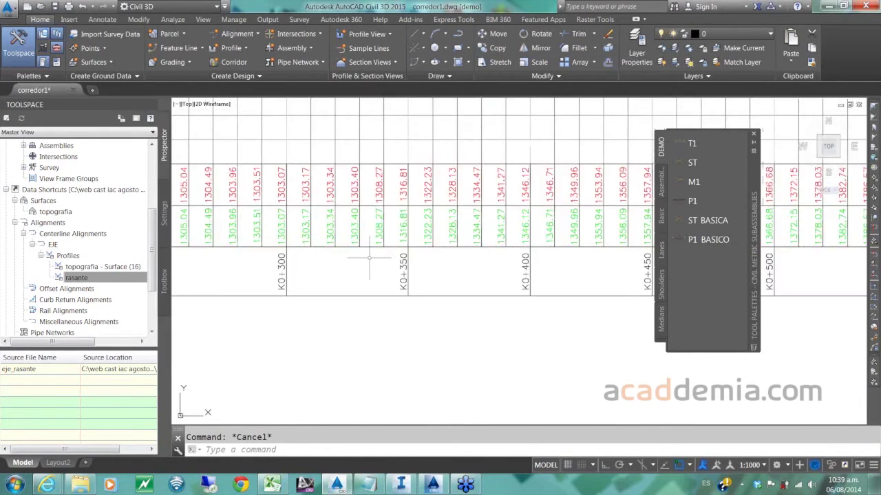
scroll(365, 234, down, 10)
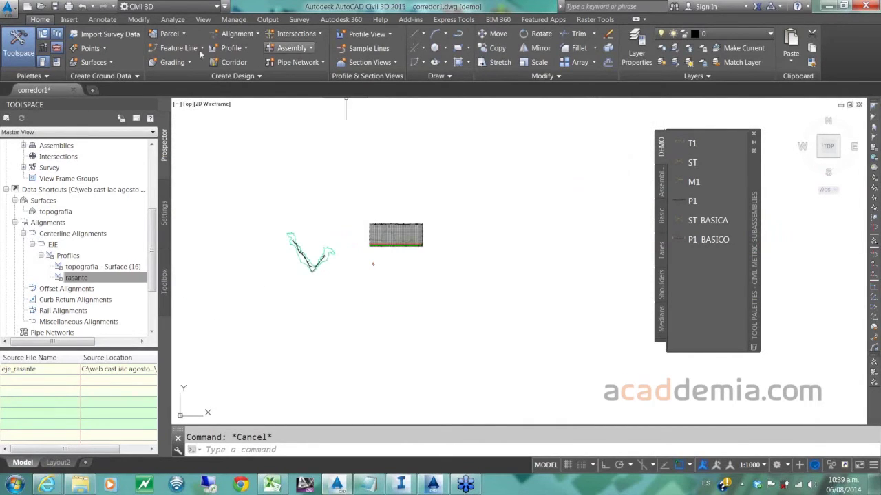
- Create the corridor via from alignment EJE and profile rasante, using assembly ST and target surface topografia
click(240, 64)
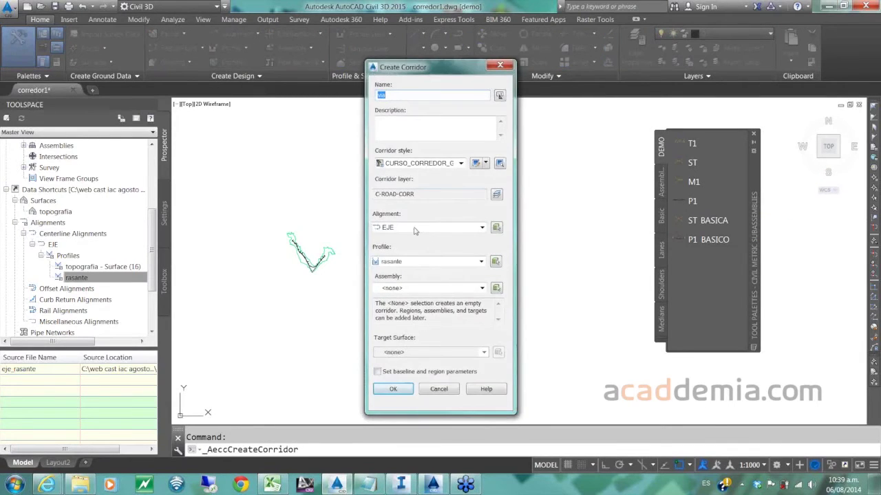
click(416, 229)
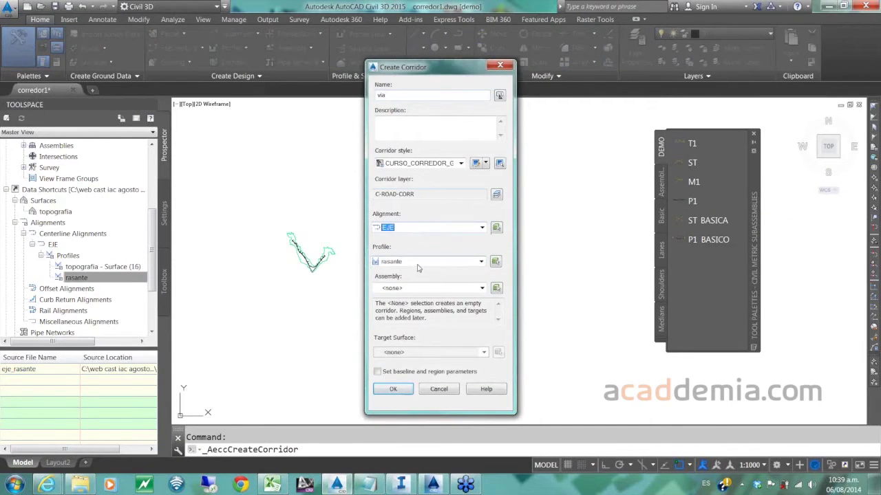
click(418, 263)
click(417, 288)
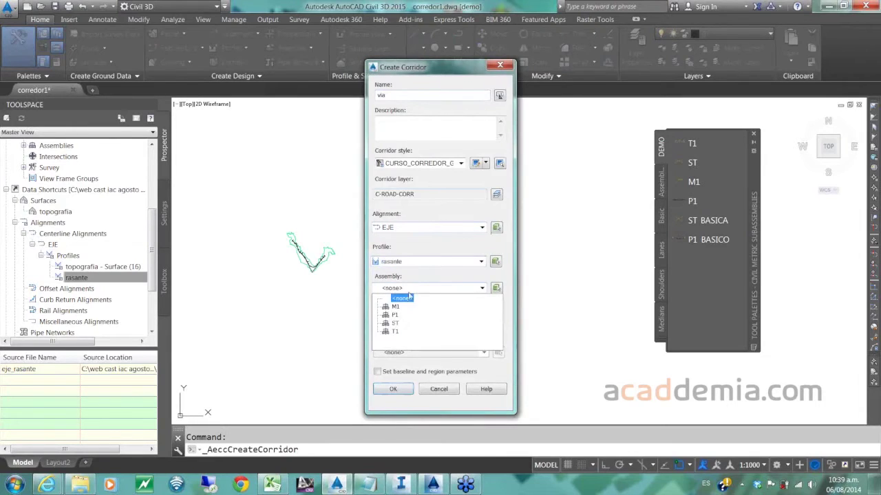
click(394, 323)
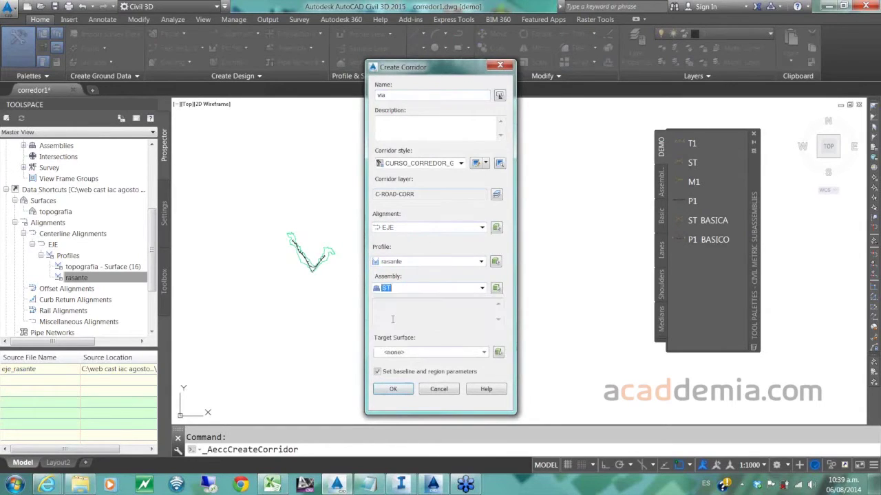
click(415, 352)
click(406, 375)
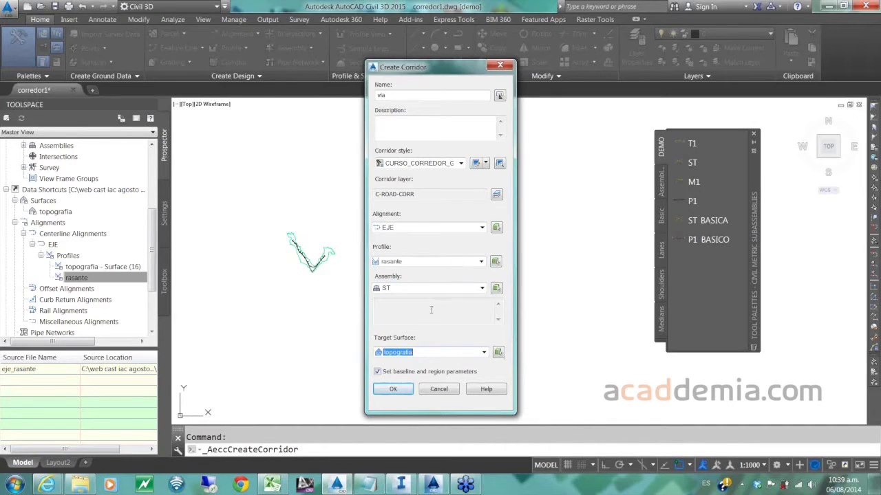
click(393, 388)
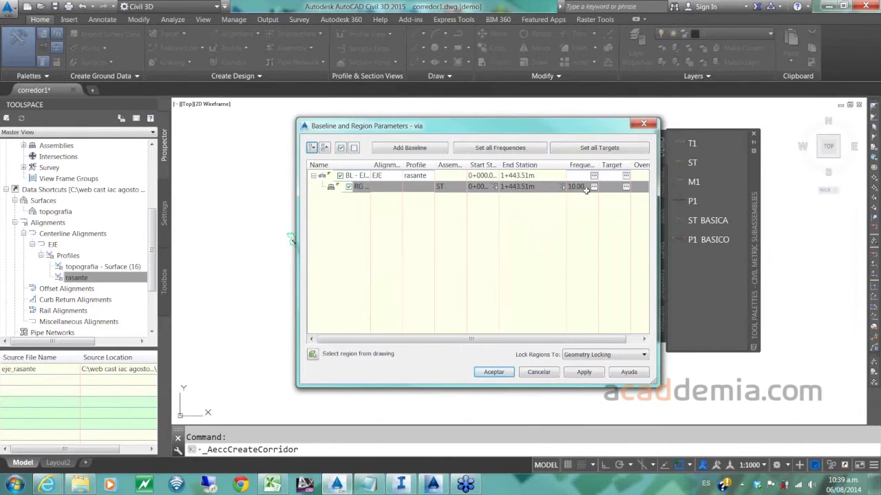
- Set the curve increment to 2 m for all corridor frequencies and accept the target mapping to the topografia surface
click(499, 147)
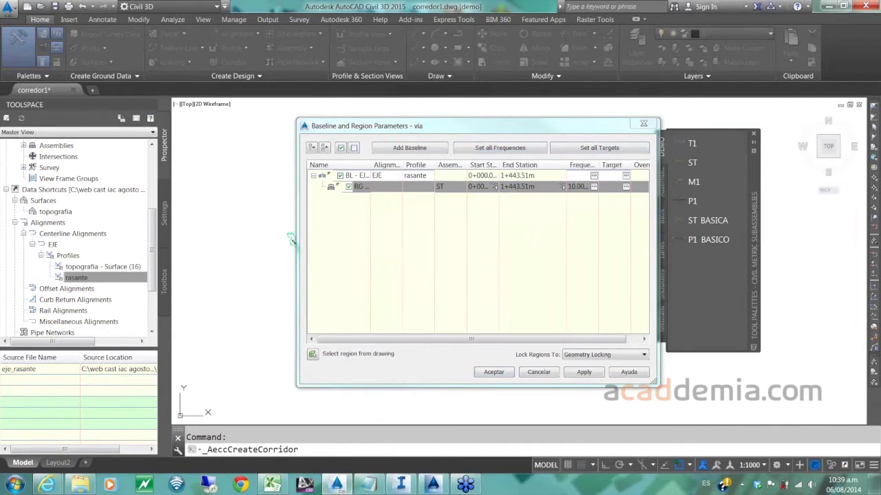
drag(614, 125, 576, 111)
click(589, 176)
text(2)
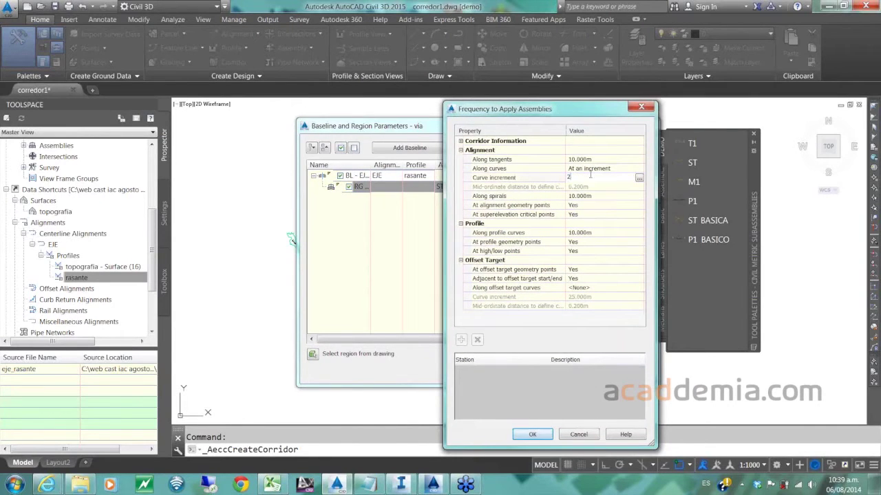
key(Return)
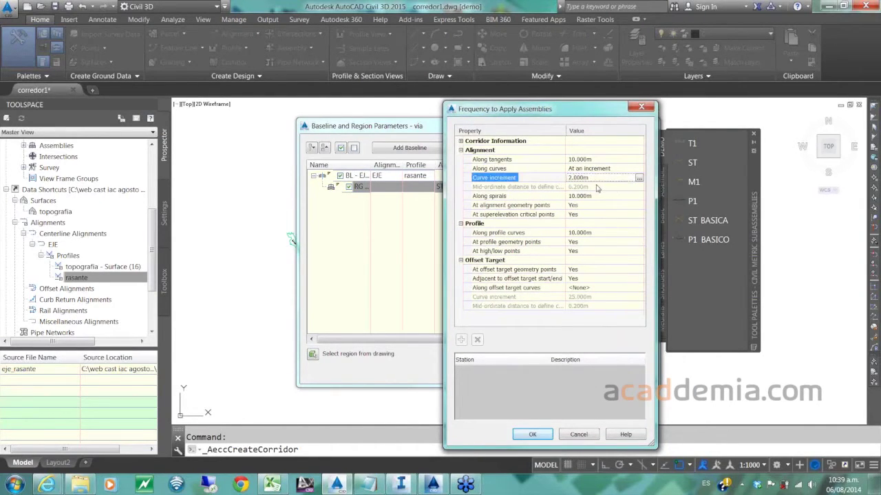
click(531, 438)
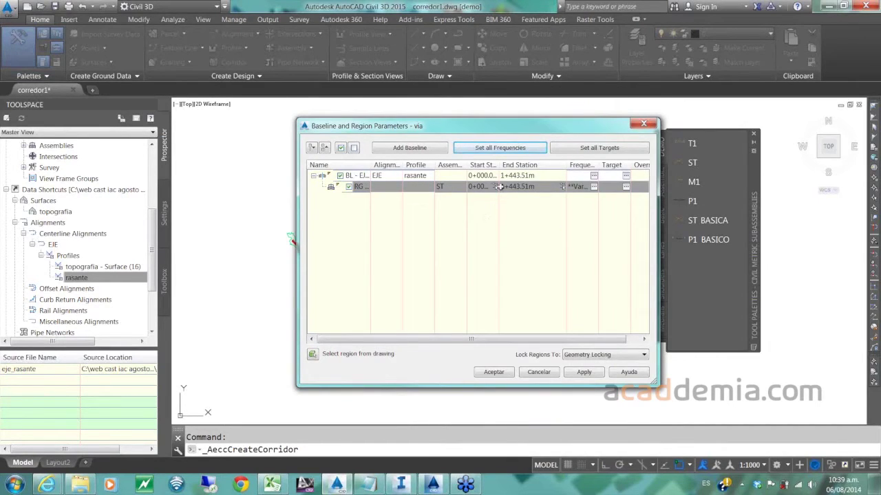
click(604, 148)
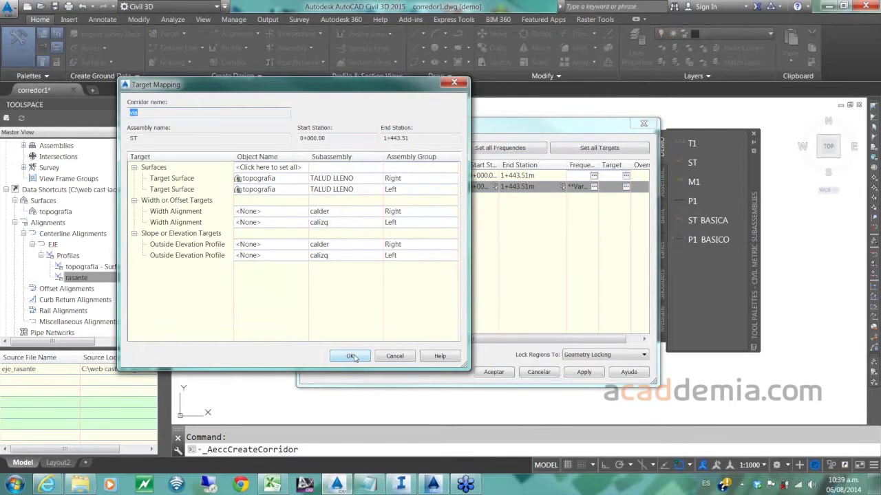
click(351, 357)
- Set the ST region's end station to 340 and rebuild the corridor
click(530, 187)
text(340)
key(Return)
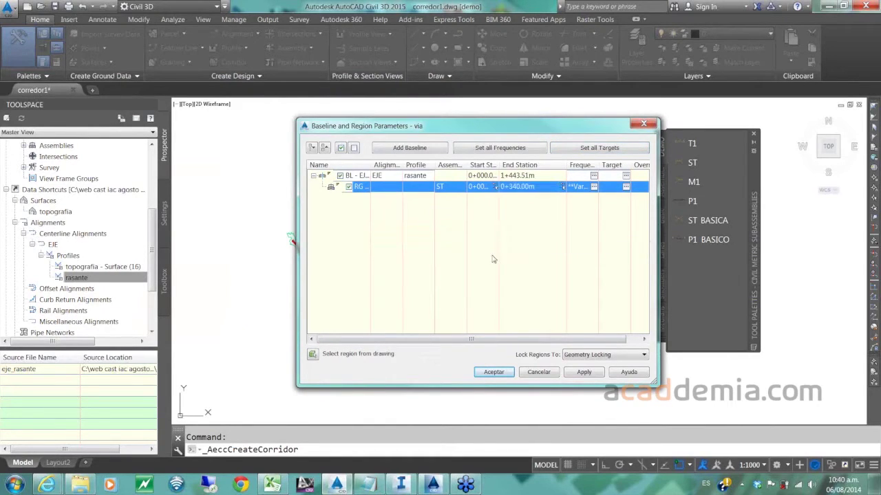
click(493, 372)
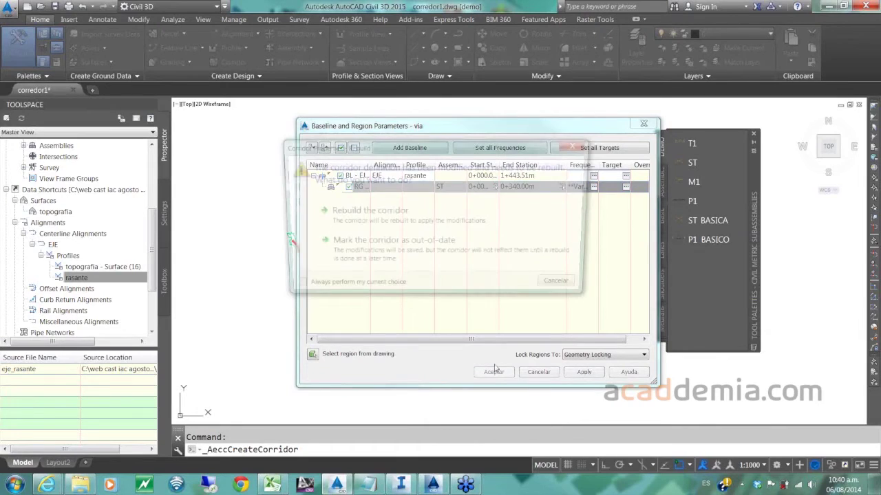
click(367, 219)
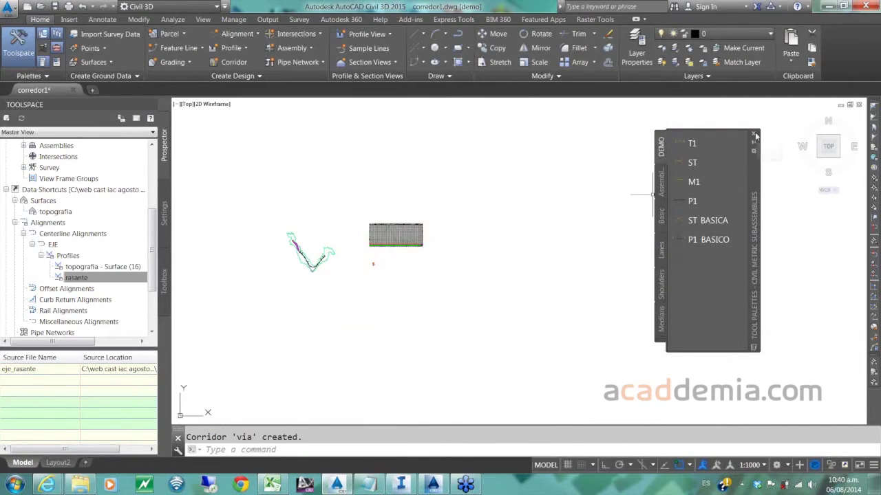
- Close the tool palettes and inspect the built corridor in plan along the start of the EJE alignment
click(755, 135)
scroll(346, 293, down, 4)
middle_drag(345, 292, 522, 246)
scroll(522, 241, up, 6)
scroll(454, 213, up, 10)
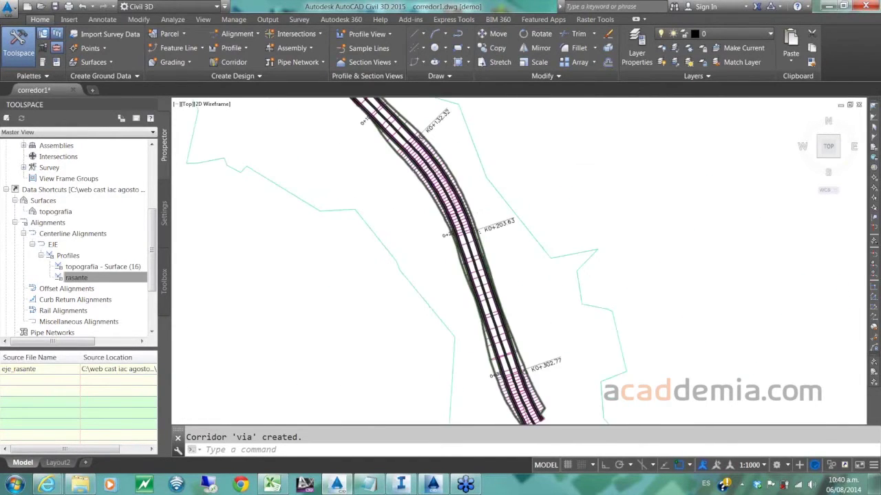
scroll(454, 213, down, 5)
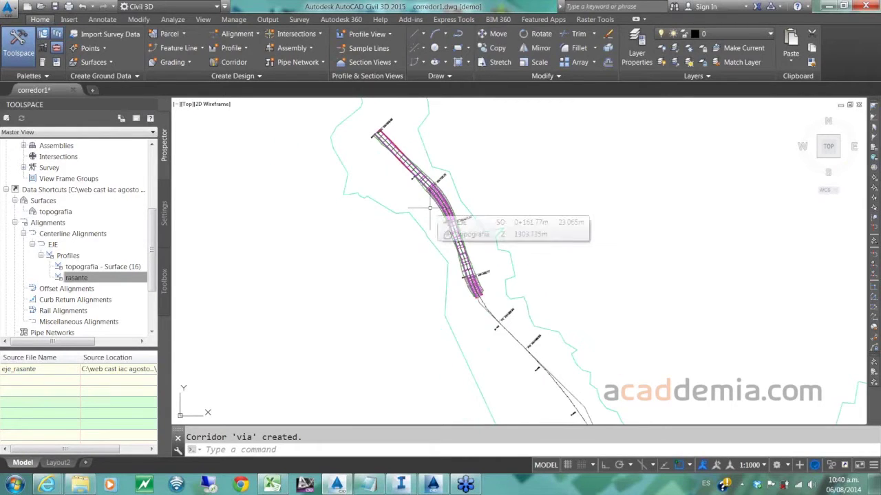
- Open the via corridor from the drawing's corridor collection in the Section Editor
scroll(366, 218, down, 2)
middle_drag(350, 224, 329, 237)
key(Escape)
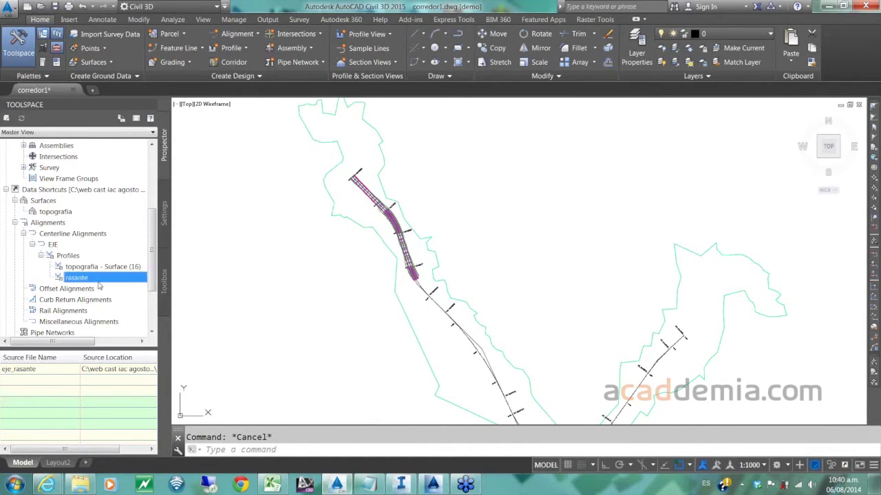
scroll(340, 235, down, 2)
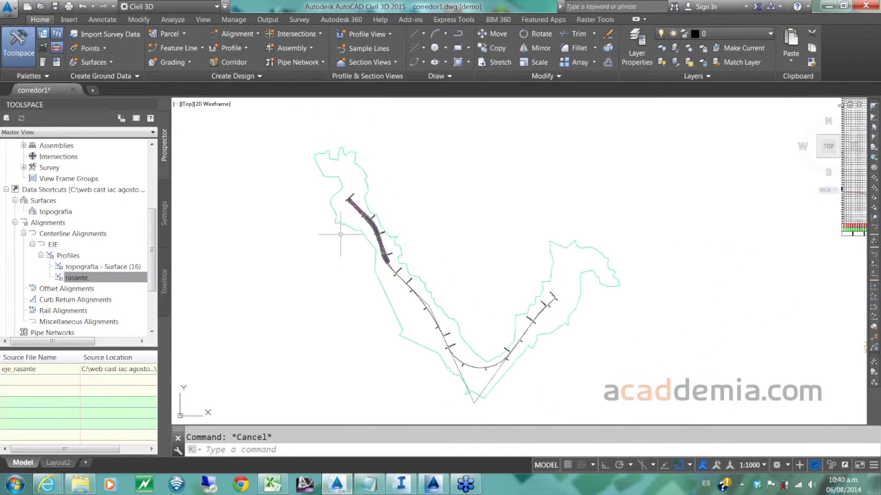
scroll(150, 293, down, 3)
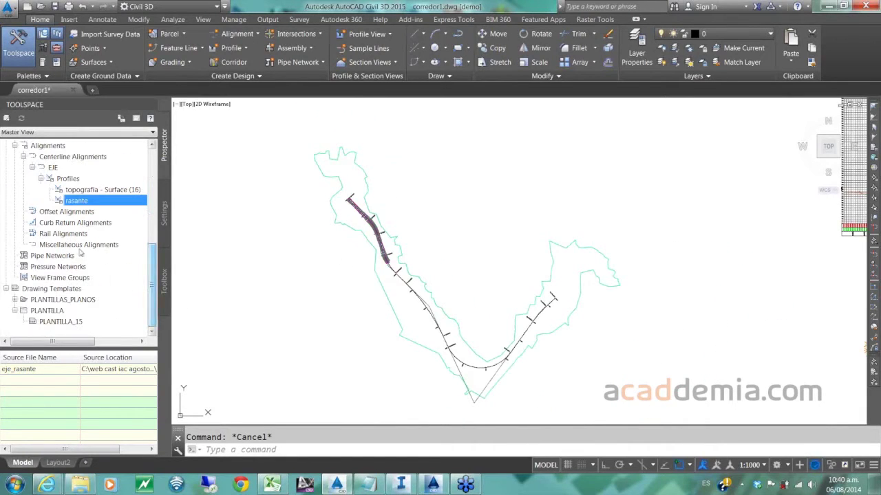
drag(150, 268, 145, 171)
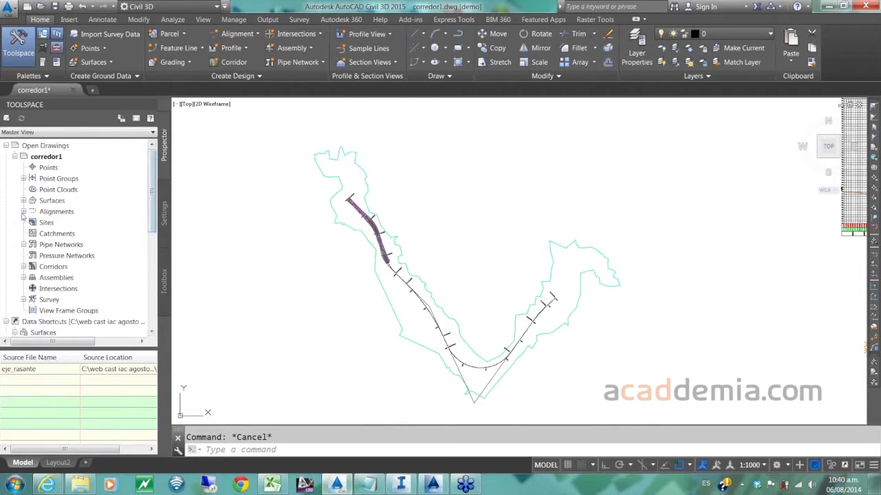
click(23, 267)
click(52, 278)
right_click(52, 278)
click(103, 291)
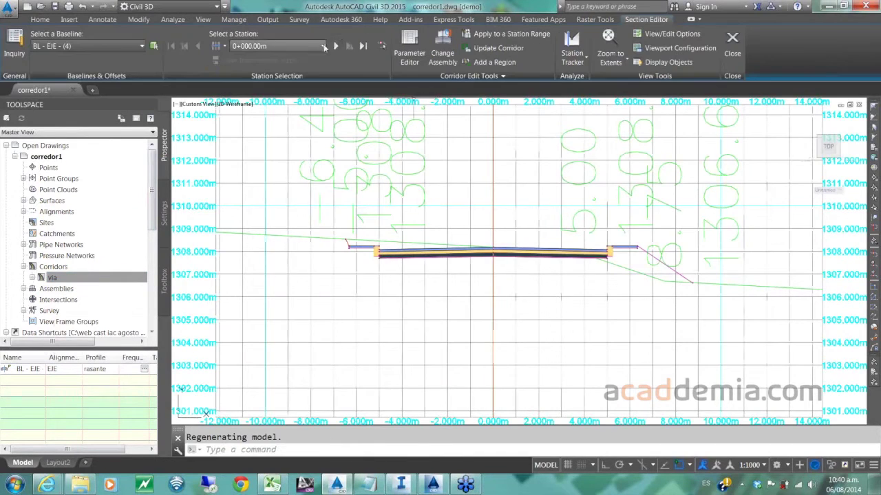
- Review the corridor cross sections station by station from 0+000 to 0+134
click(335, 46)
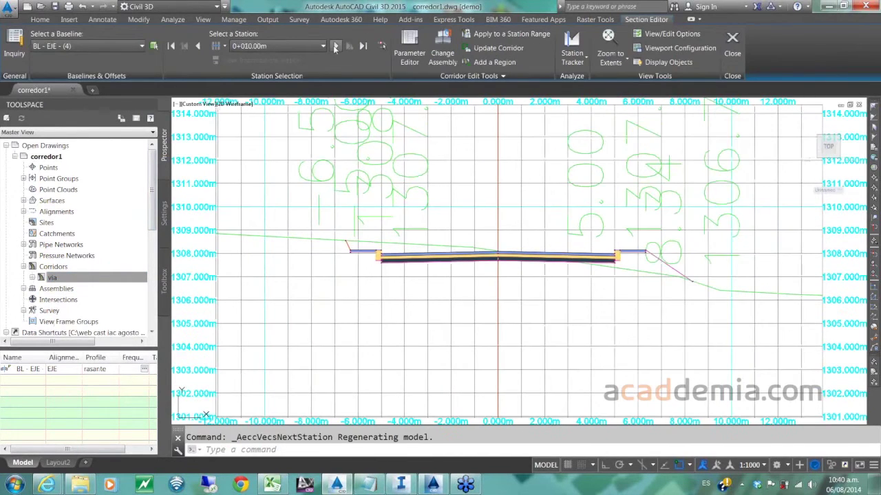
click(335, 46)
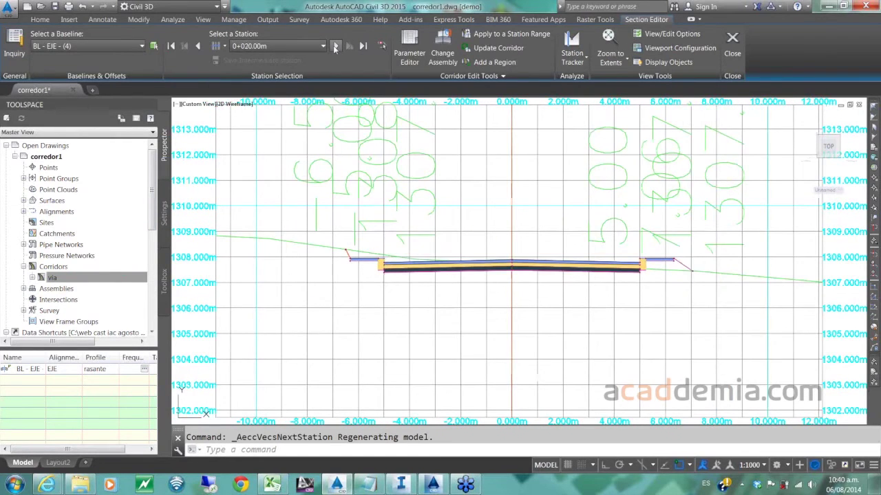
click(335, 46)
click(335, 46)
click(335, 46)
click(335, 46)
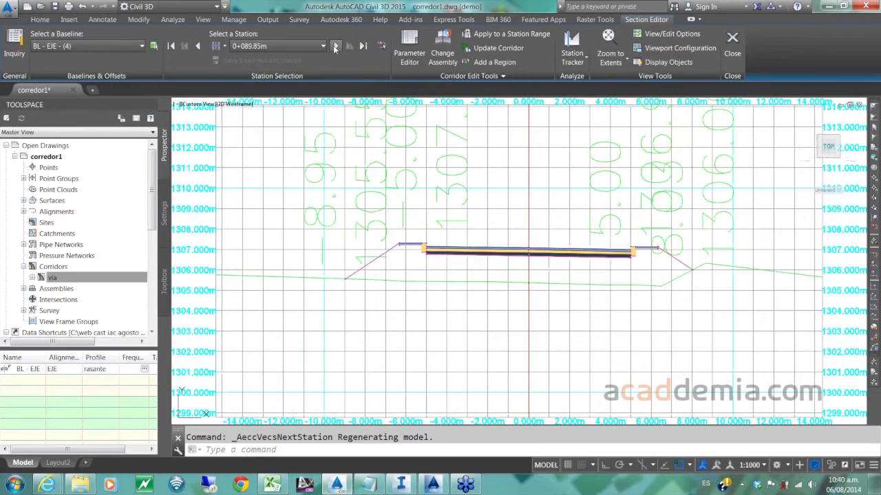
click(335, 46)
click(335, 46)
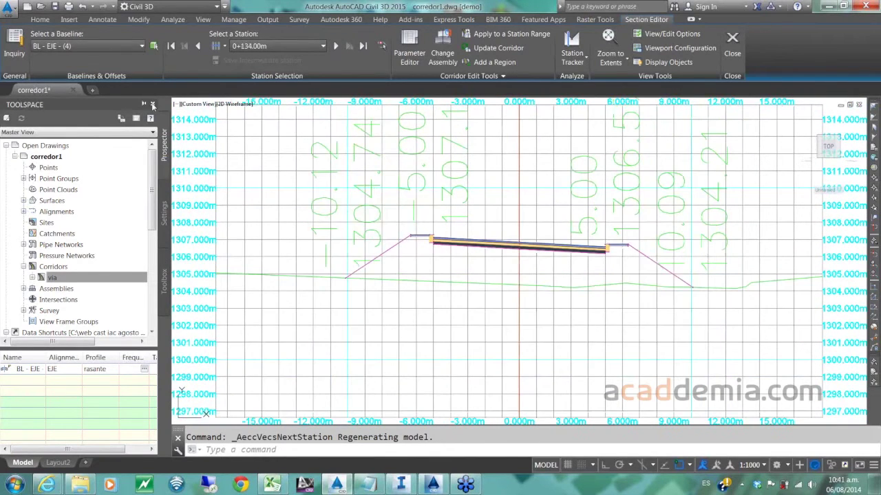
- Close the Toolspace and set the Section Editor viewports to Three: Right, with Section, Plan and Profile in viewports 1, 2 and 3
click(152, 105)
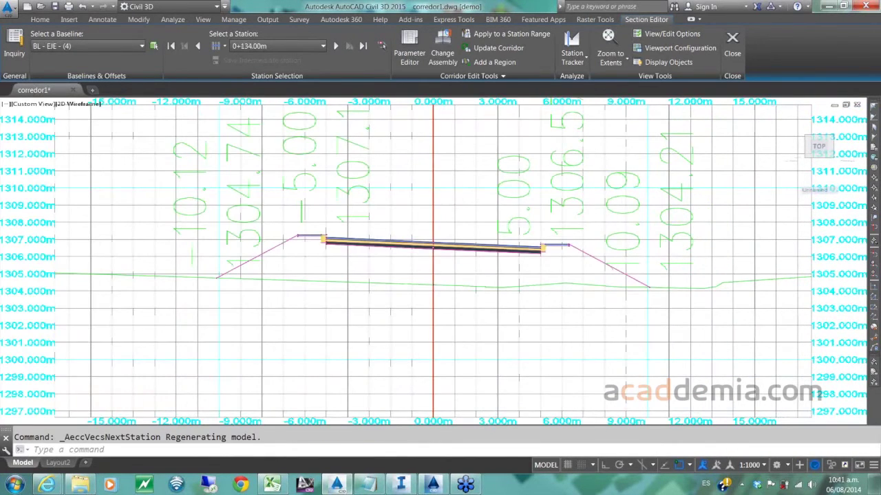
click(657, 54)
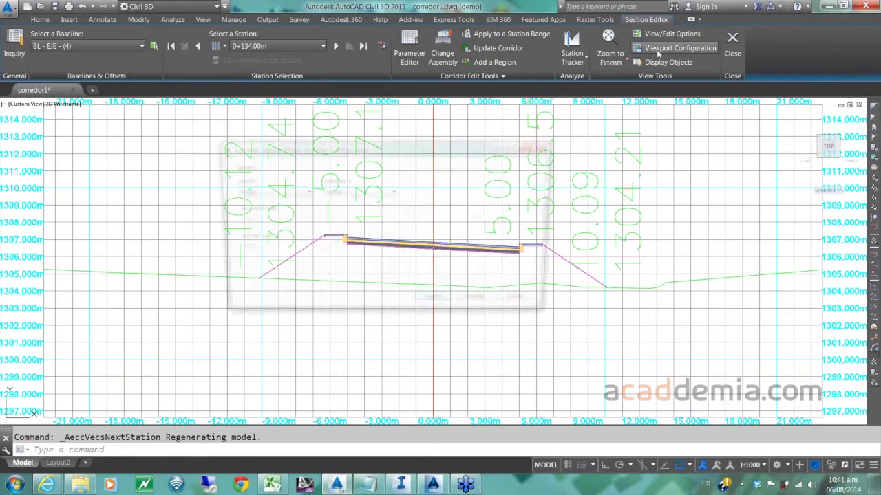
click(268, 192)
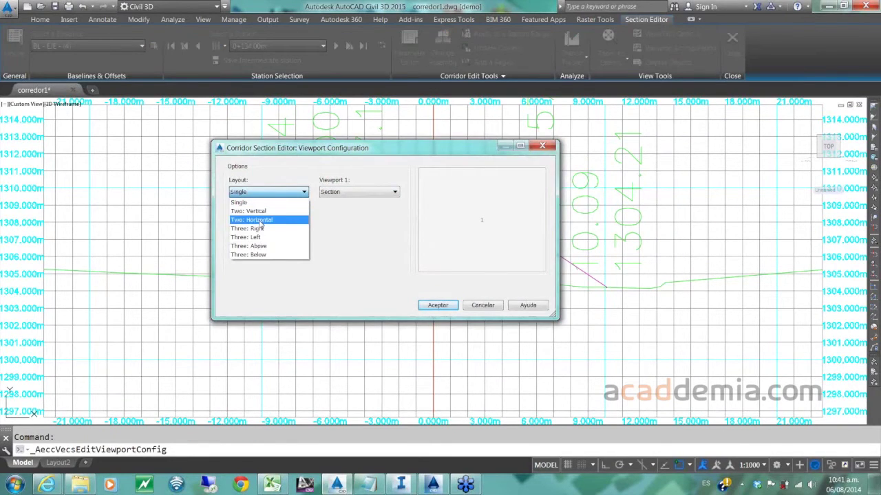
click(259, 229)
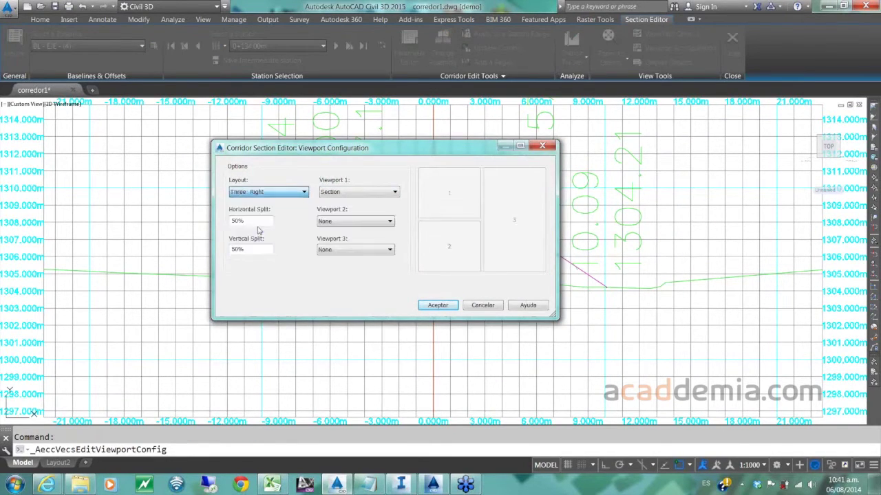
click(368, 193)
click(360, 193)
click(363, 222)
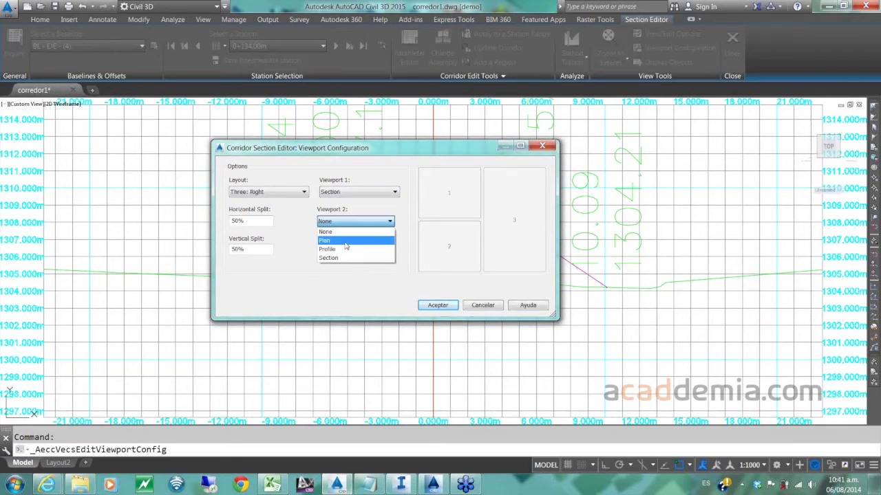
click(345, 240)
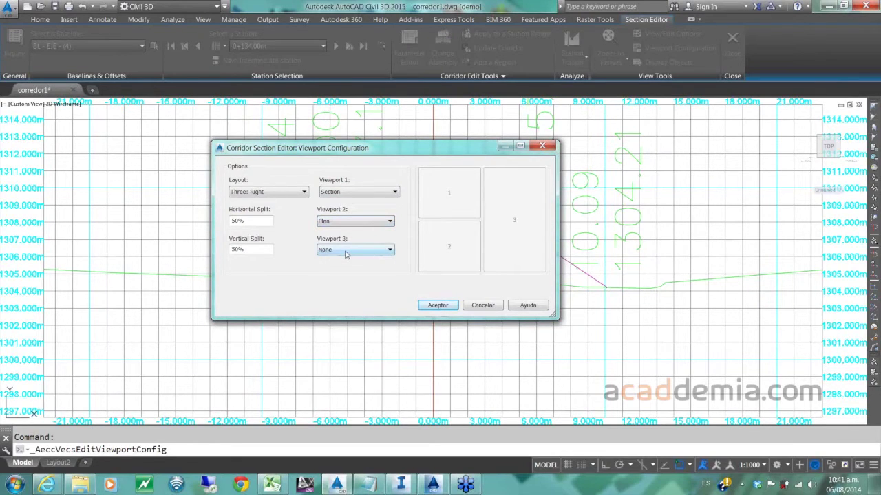
click(346, 253)
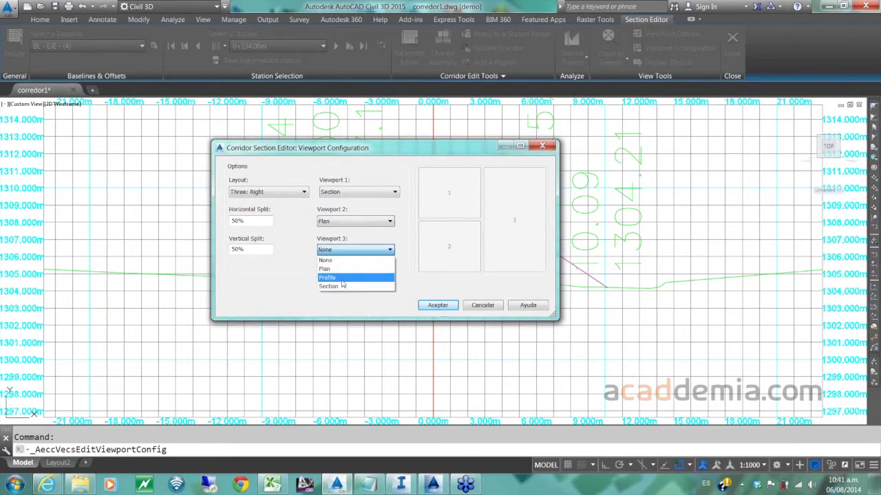
click(342, 280)
click(438, 305)
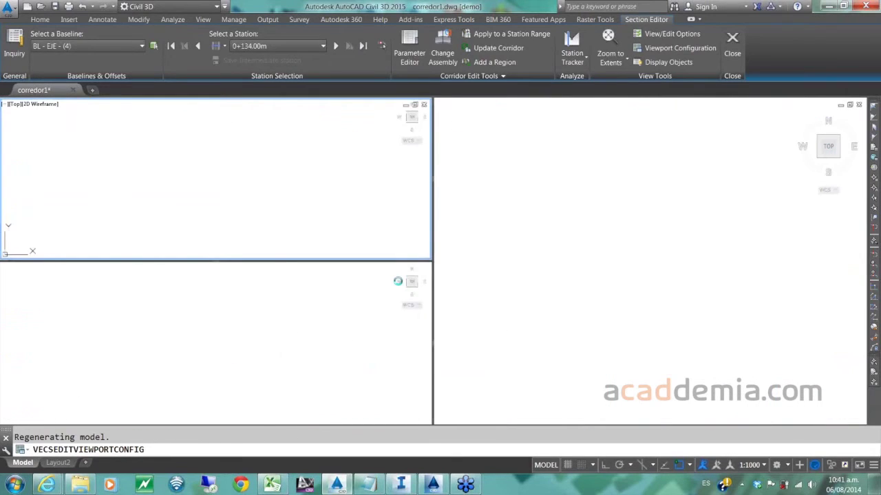
- Turn on the station tracker for all viewports
click(572, 59)
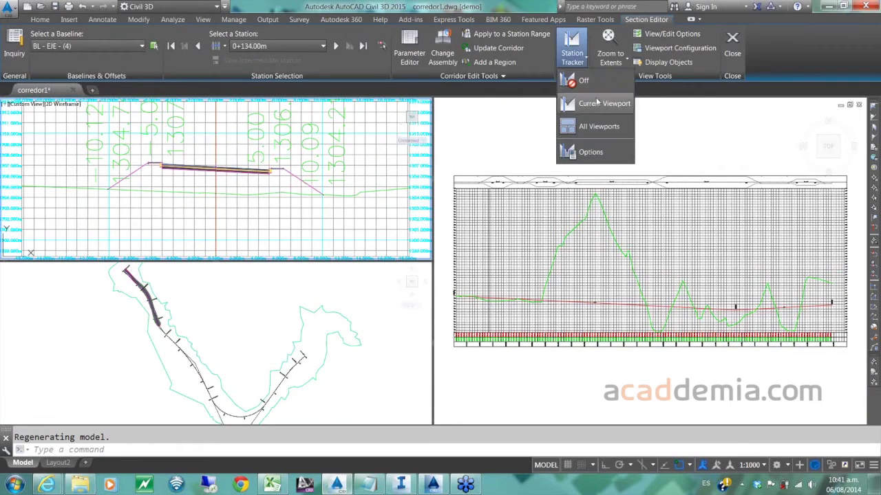
click(585, 128)
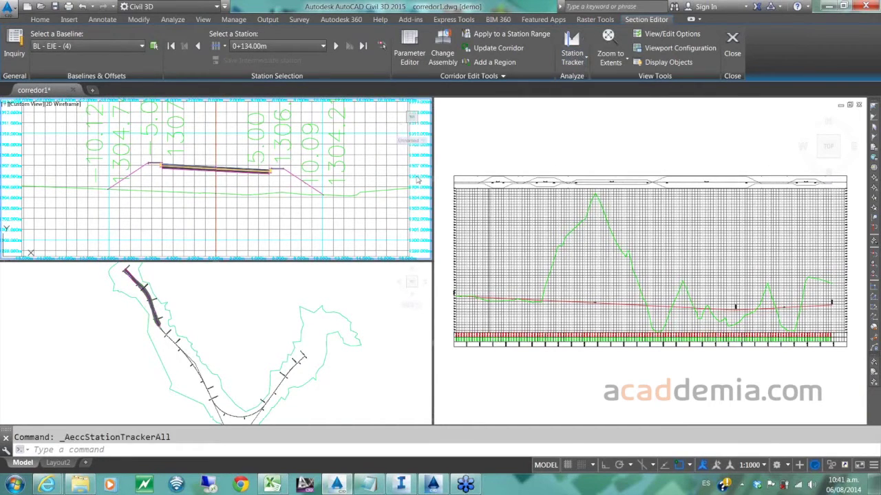
click(235, 214)
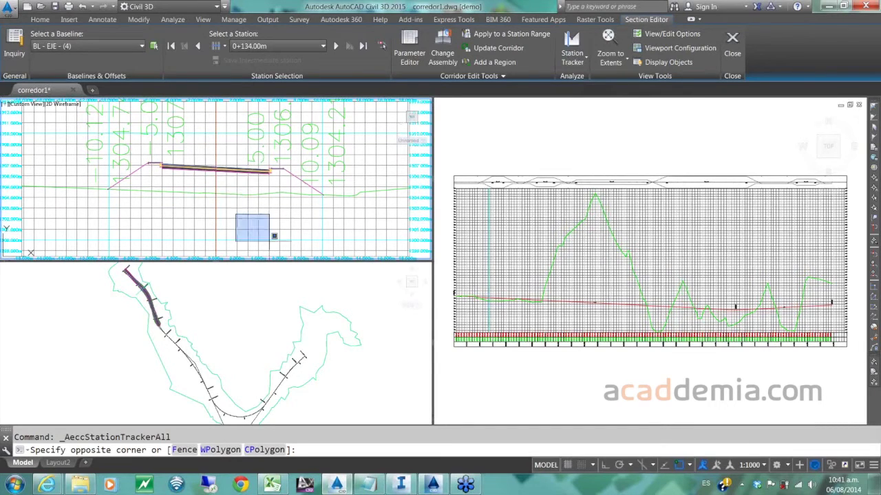
click(273, 236)
- Advance the section view from station 0+134 through the curve to station 0+162
click(337, 45)
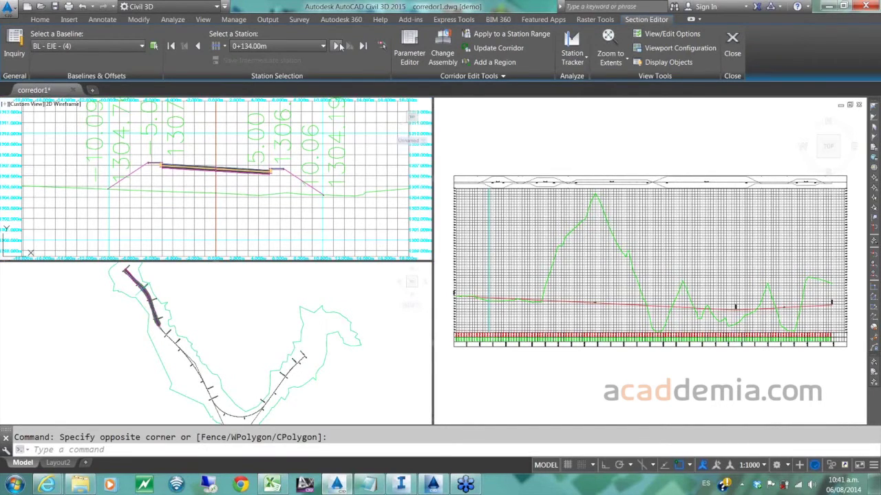
click(338, 46)
click(339, 46)
click(339, 46)
click(340, 46)
click(339, 46)
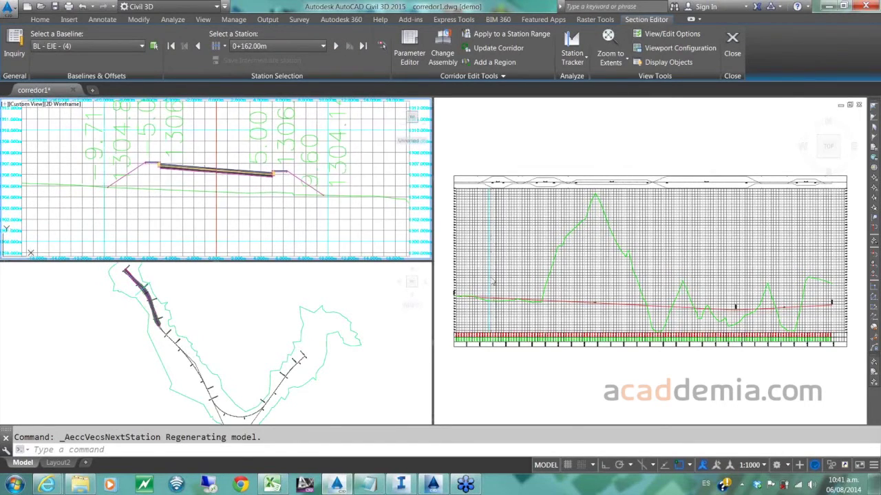
- Move the station tracker in the plan viewport back along the corridor to station 0+070
click(111, 313)
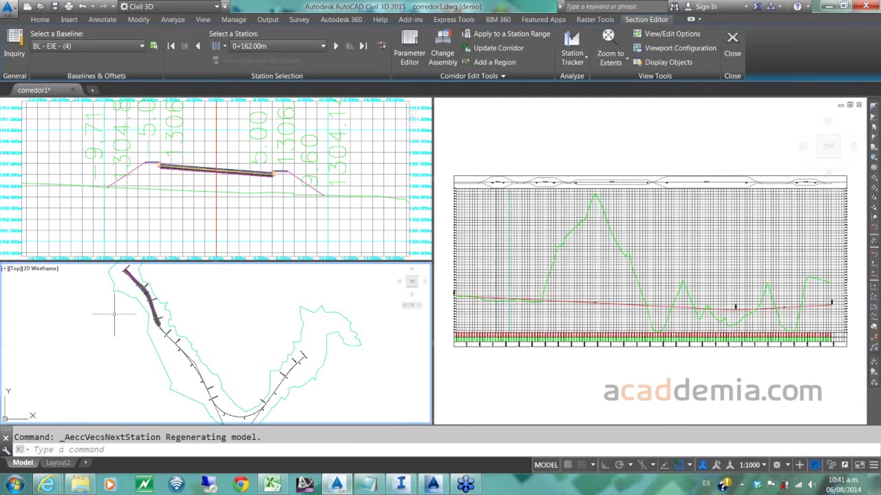
scroll(135, 289, up, 3)
scroll(163, 360, up, 4)
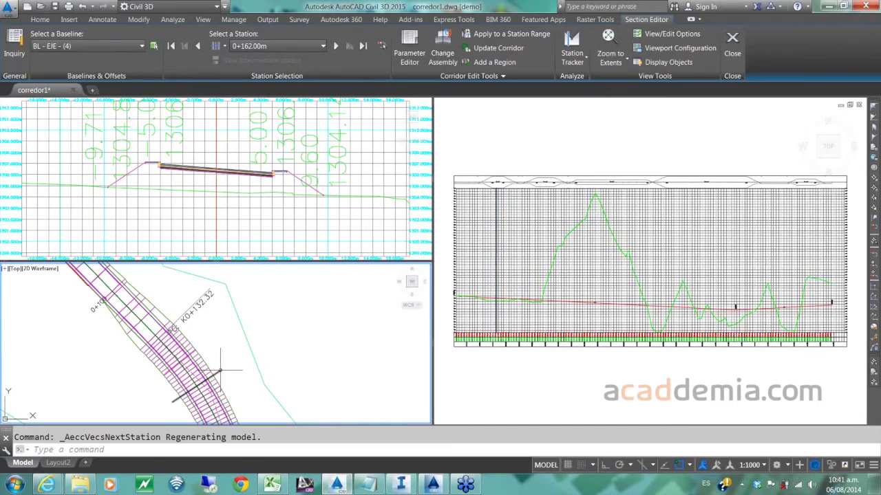
scroll(198, 380, down, 8)
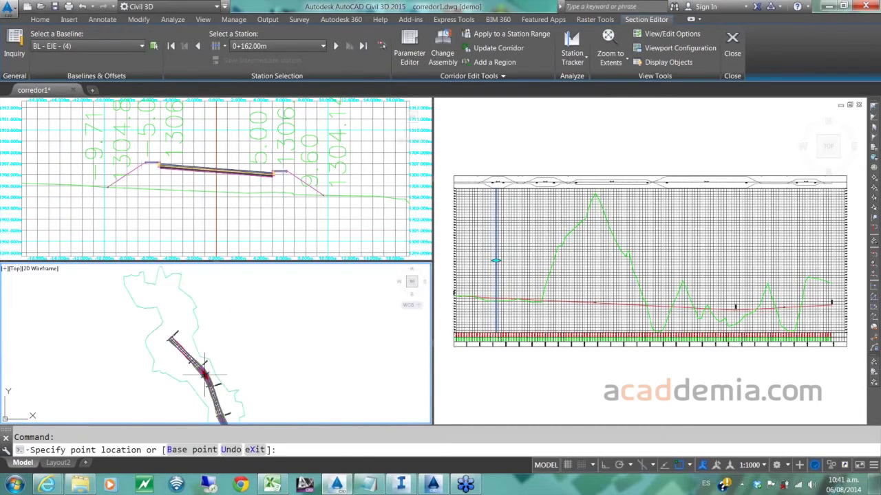
scroll(207, 344, up, 6)
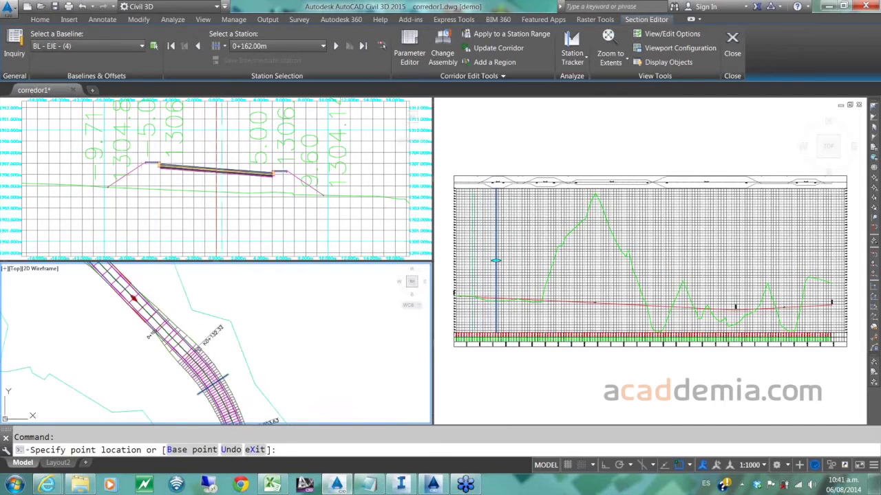
click(496, 260)
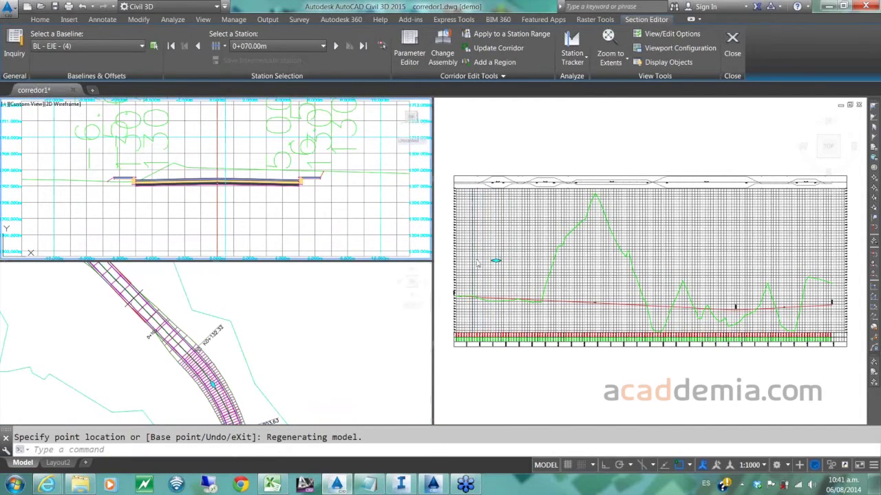
click(359, 302)
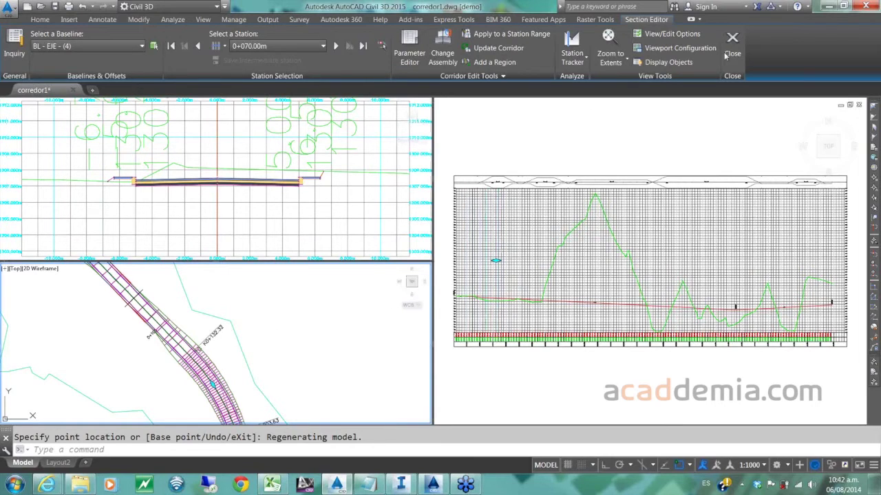
- Bring the alignment plan and profile together into the large viewport and show the corridor section at station 0+136
click(564, 148)
scroll(571, 148, down, 8)
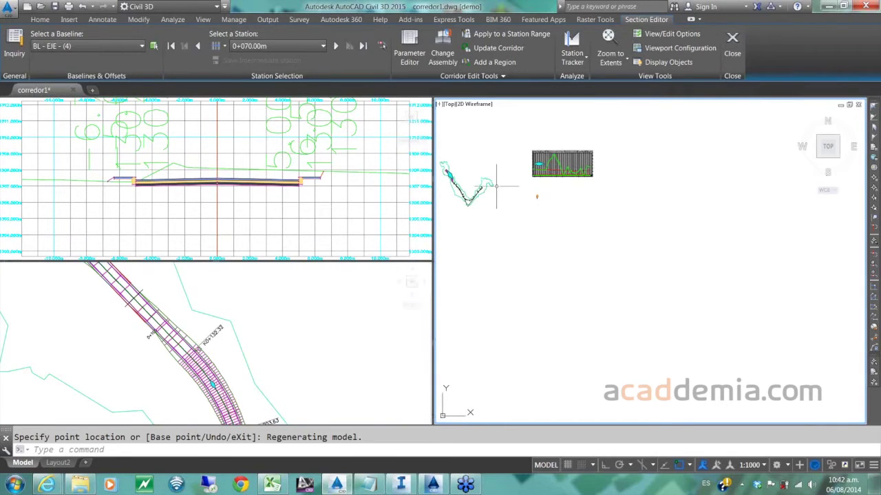
scroll(526, 240, up, 3)
middle_drag(531, 244, 578, 356)
click(319, 46)
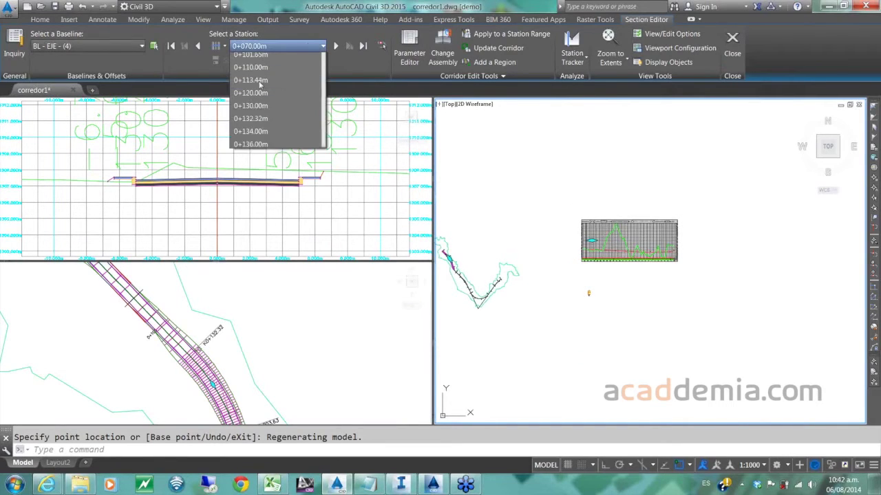
click(249, 136)
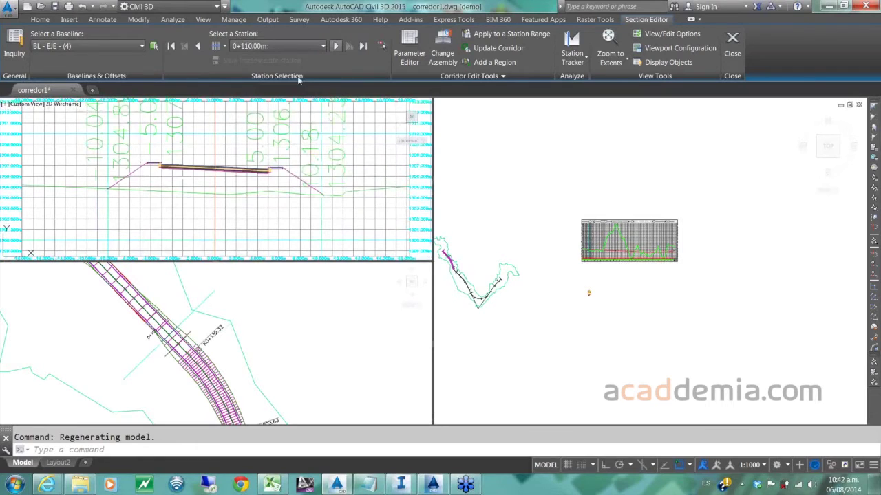
click(335, 46)
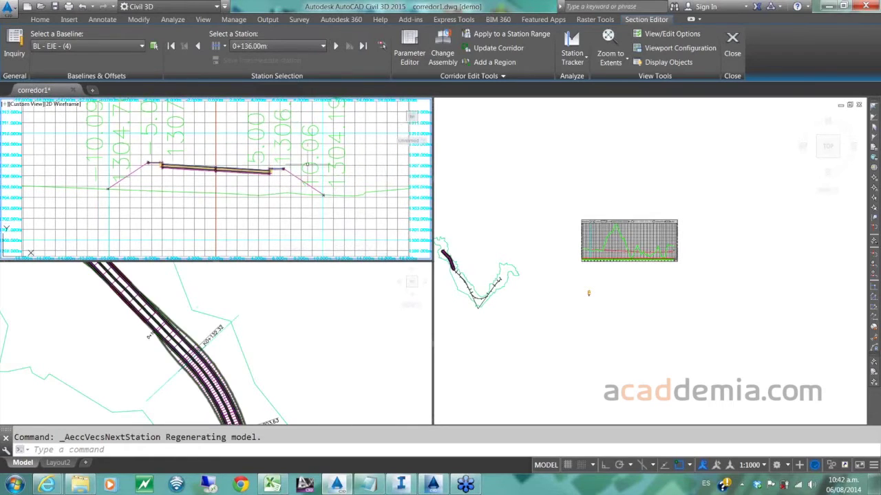
- Close the Section Editor and return to the plan view of the EJE alignment beyond the corridor's built end
click(733, 40)
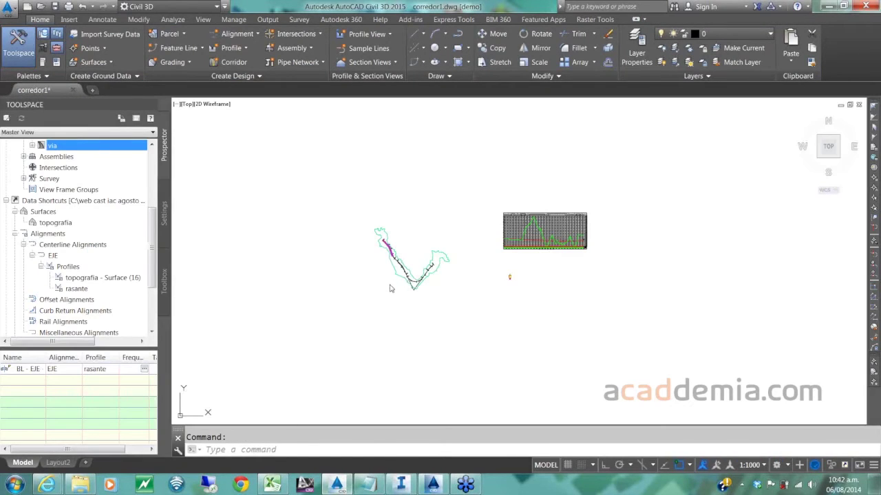
click(374, 297)
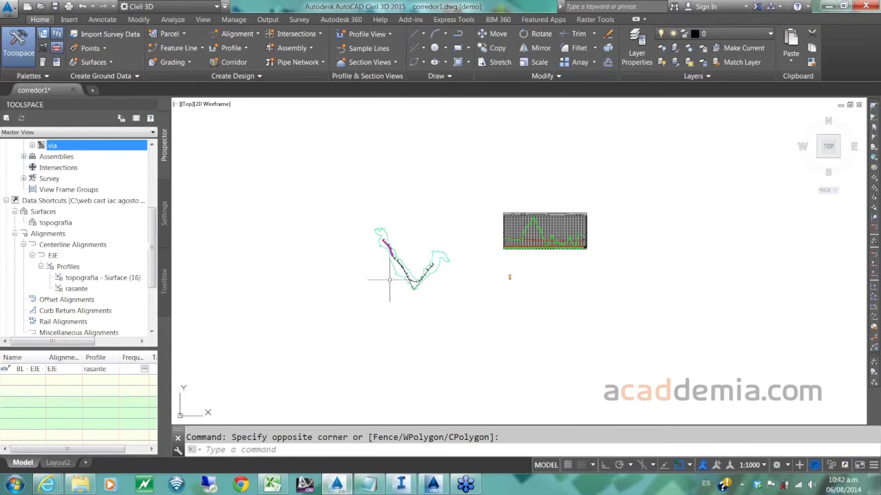
key(Escape)
scroll(393, 270, up, 5)
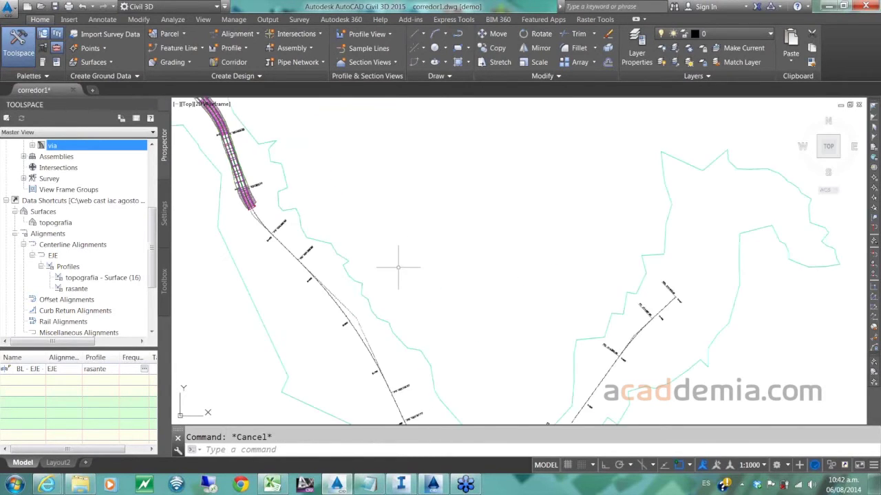
- Open the via corridor in the Object Viewer and orbit it to an oblique front view
scroll(261, 199, up, 2)
middle_drag(260, 199, 466, 349)
click(427, 289)
right_click(427, 289)
click(452, 268)
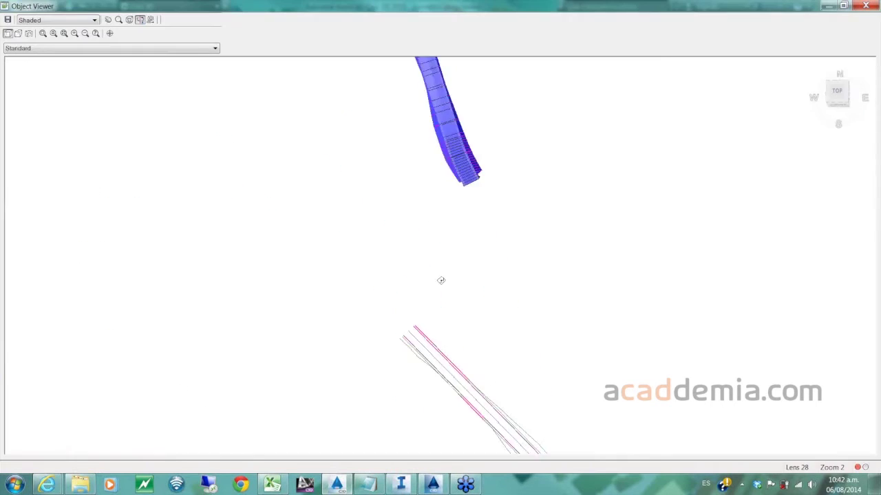
scroll(442, 279, down, 5)
drag(454, 245, 453, 178)
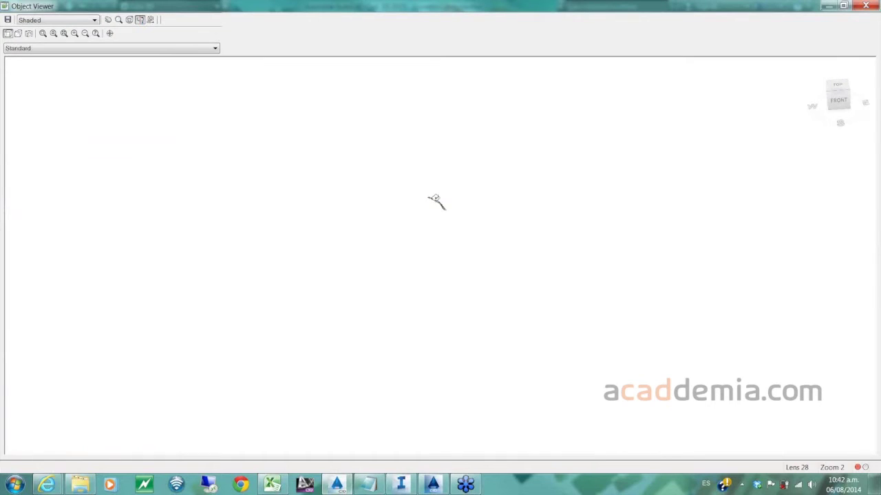
scroll(436, 198, up, 2)
middle_drag(435, 202, 383, 386)
middle_drag(384, 196, 414, 316)
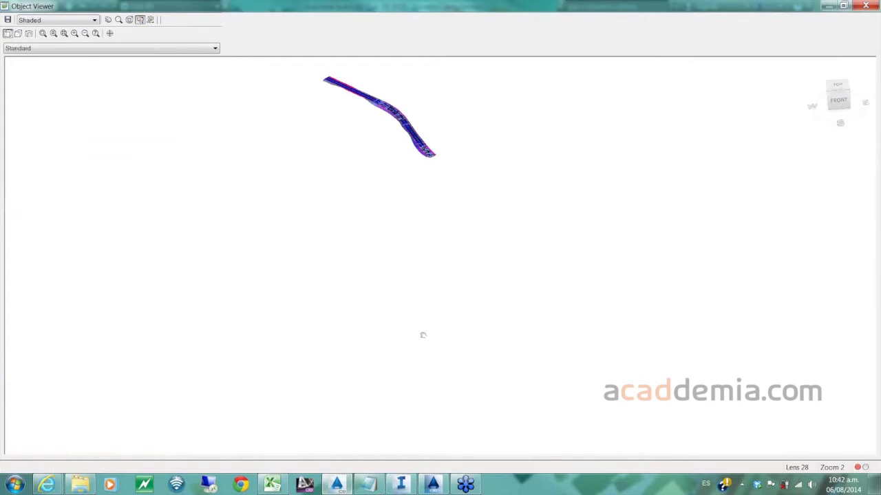
middle_drag(441, 388, 447, 396)
- Examine the corridor's curve and side slopes in the shaded 3D view and close the Object Viewer
scroll(456, 347, up, 4)
middle_drag(424, 248, 406, 187)
scroll(461, 273, up, 3)
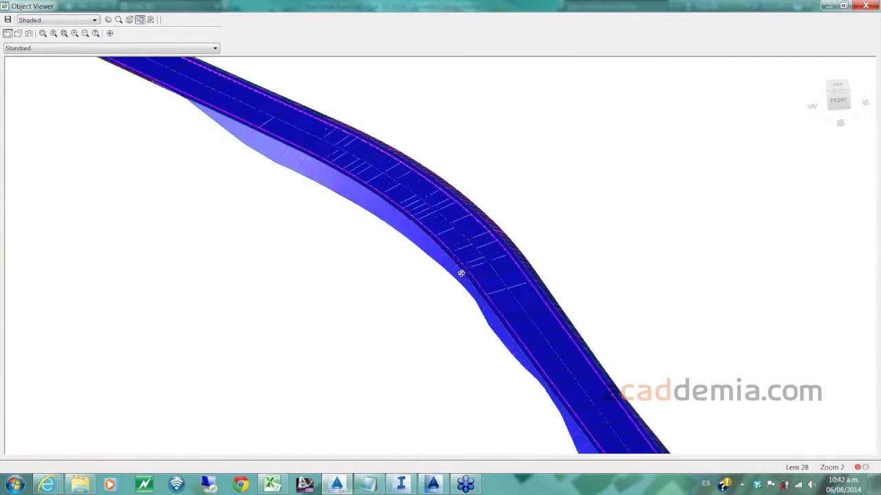
scroll(461, 273, down, 2)
scroll(516, 354, down, 5)
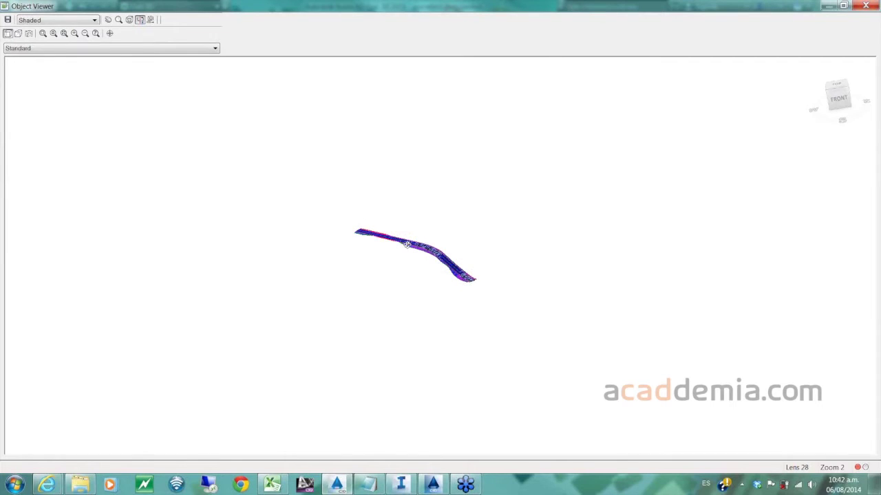
scroll(407, 245, up, 6)
scroll(413, 247, down, 2)
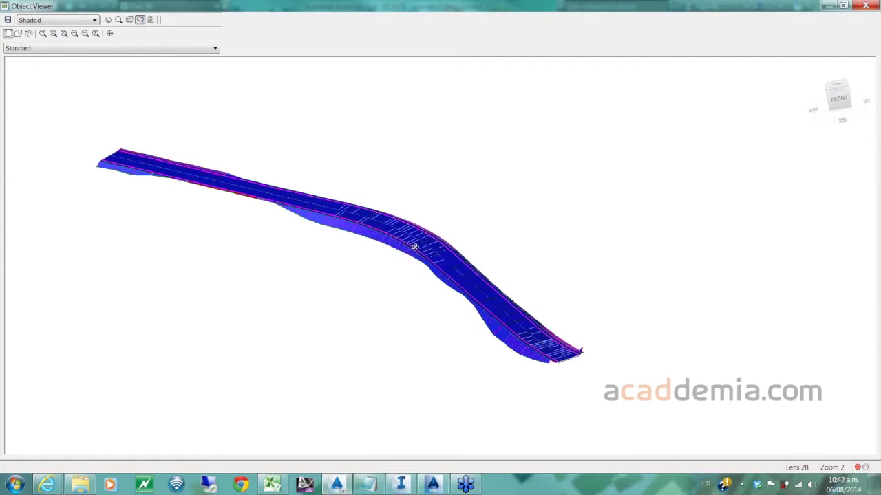
click(866, 6)
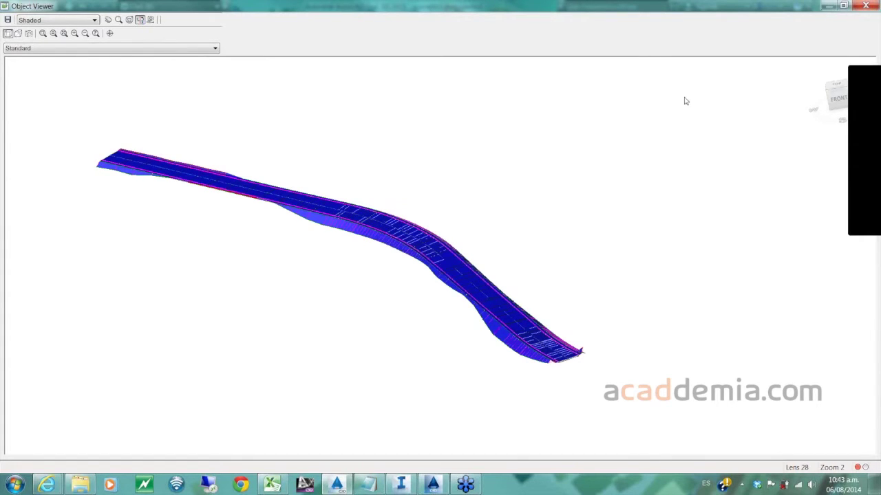
- Read in the profile view's station band where the terrain starts rising steeply above the rasante grade line
scroll(364, 229, down, 4)
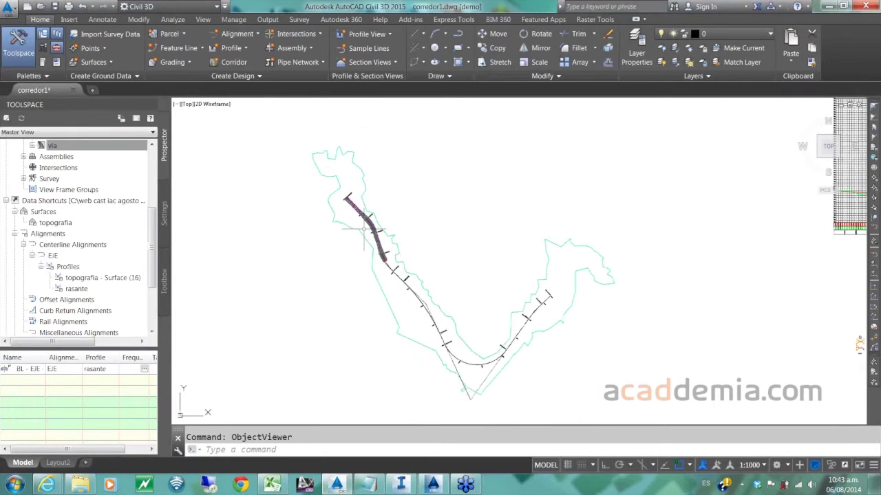
scroll(364, 228, down, 3)
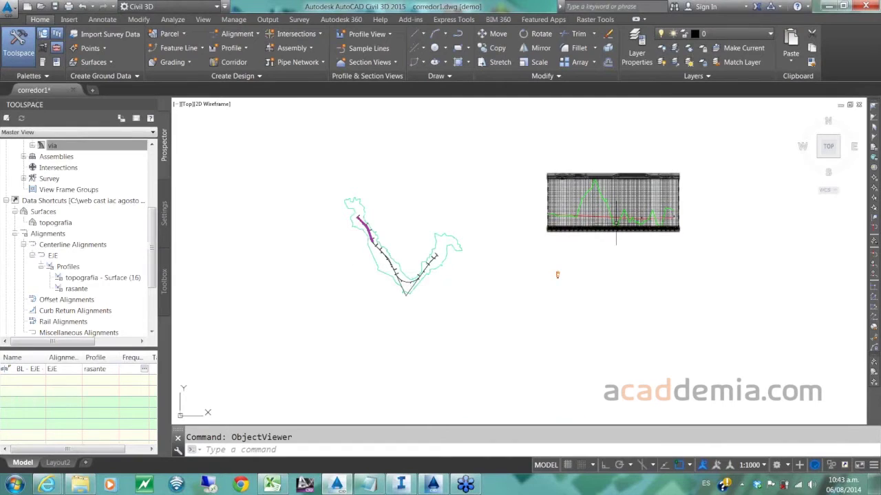
scroll(557, 274, up, 2)
scroll(788, 190, up, 3)
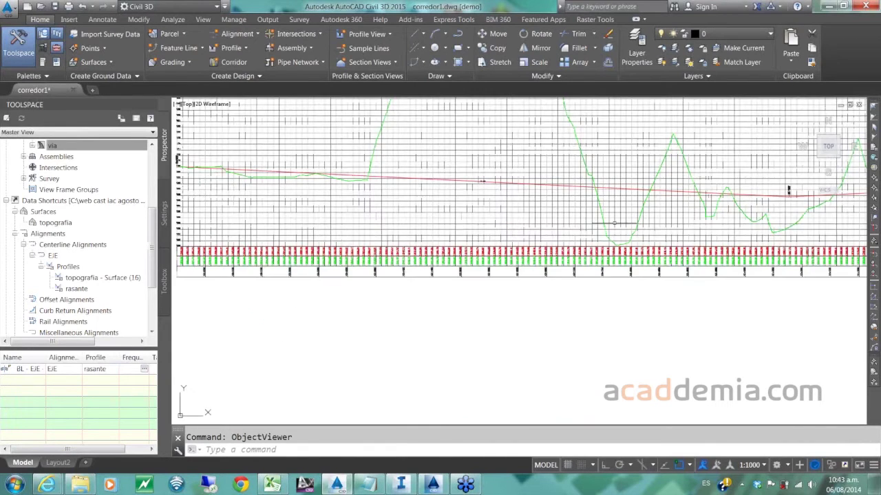
scroll(433, 344, down, 3)
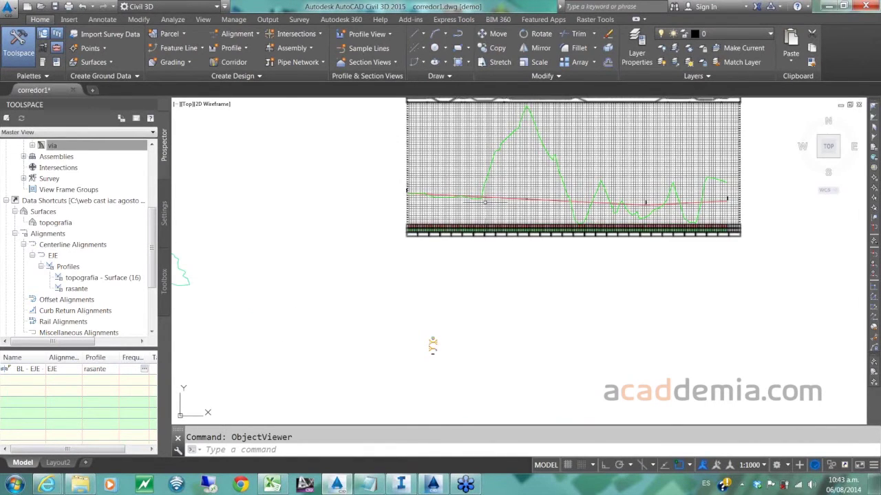
scroll(433, 343, up, 3)
scroll(483, 349, up, 2)
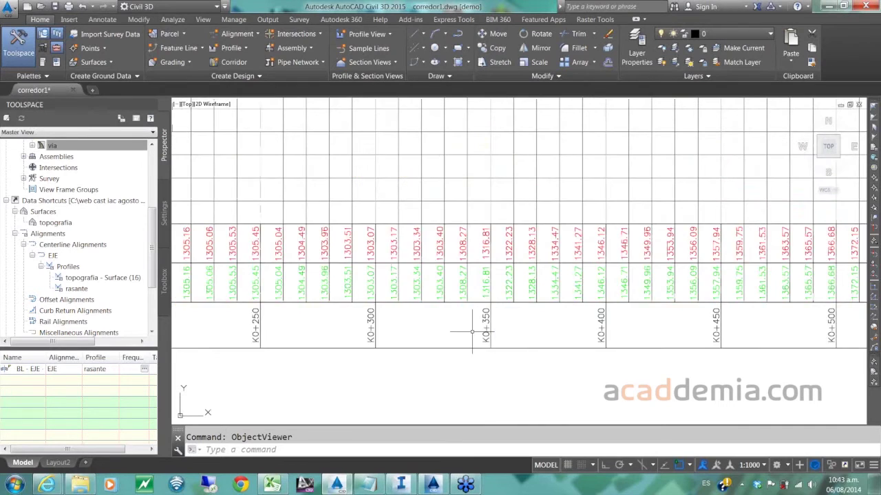
- Read in the profile view's station band where the terrain falls back below the rasante past the high peak
scroll(472, 332, down, 3)
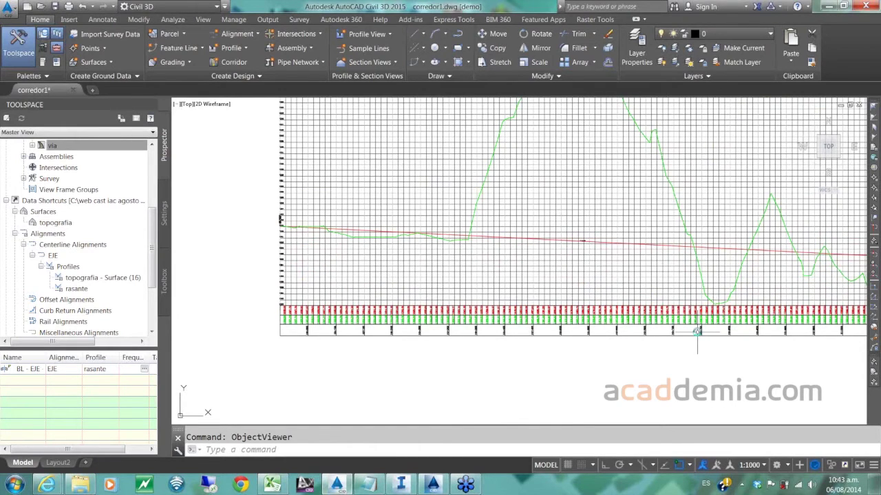
scroll(697, 332, up, 2)
scroll(696, 331, up, 4)
scroll(702, 320, down, 2)
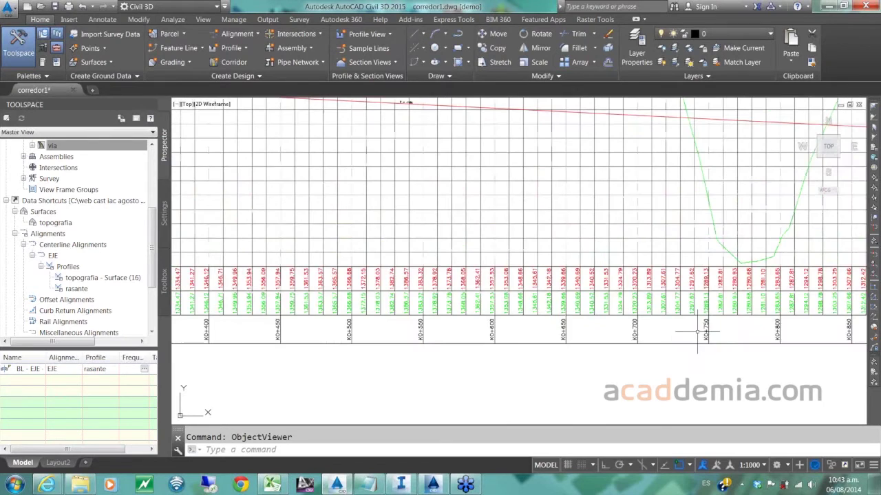
scroll(697, 332, down, 8)
middle_drag(696, 332, 534, 332)
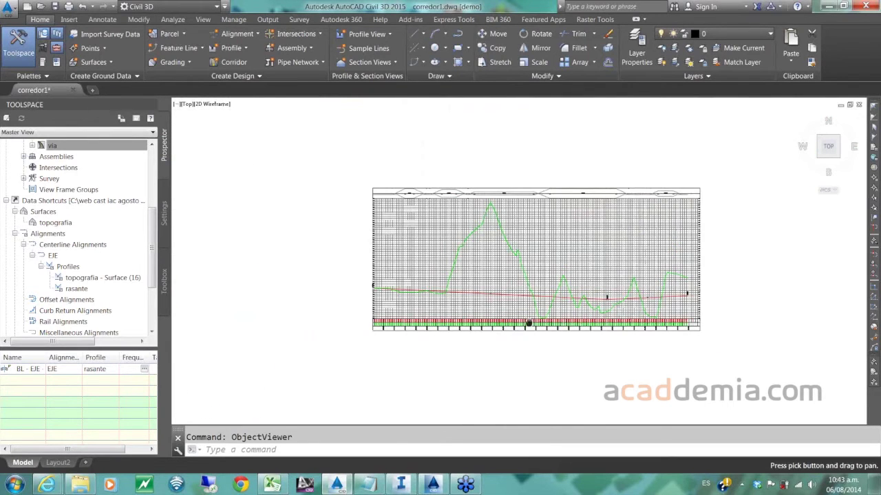
- Open the via corridor's properties and show its baseline and region parameters
scroll(96, 199, up, 2)
click(108, 190)
right_click(108, 192)
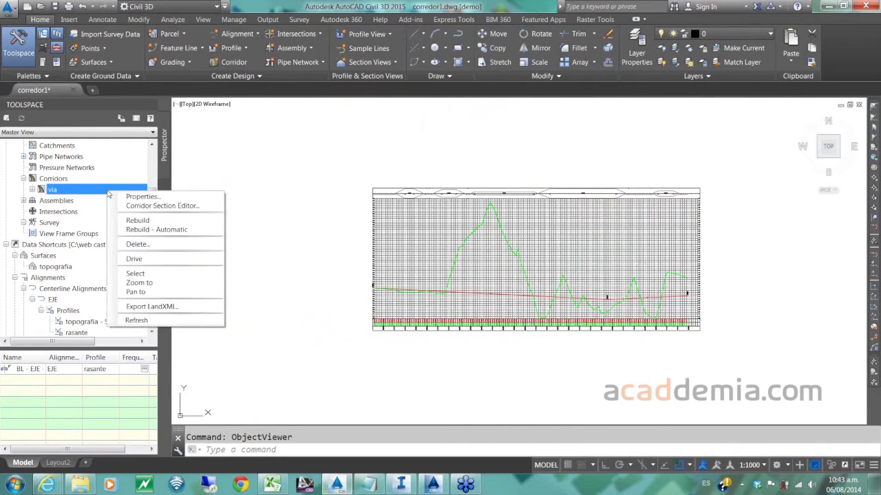
click(145, 205)
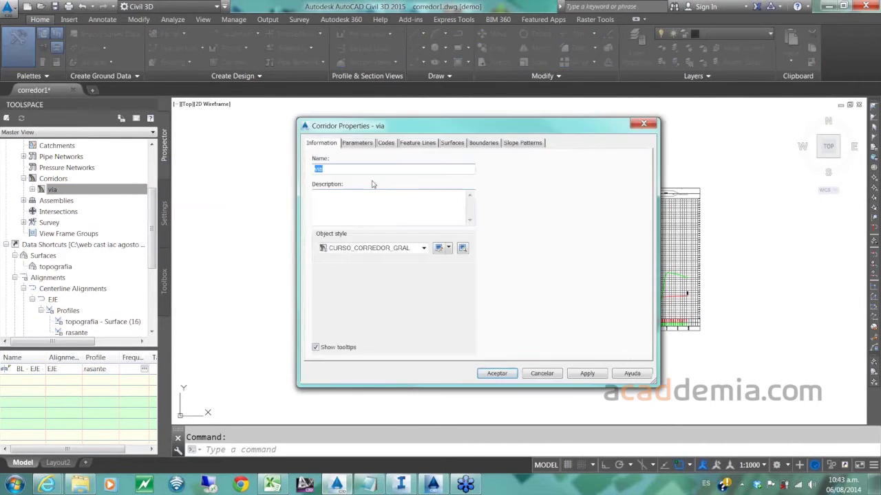
click(357, 142)
- Insert a corridor region after the ST region using the T1 assembly
right_click(364, 201)
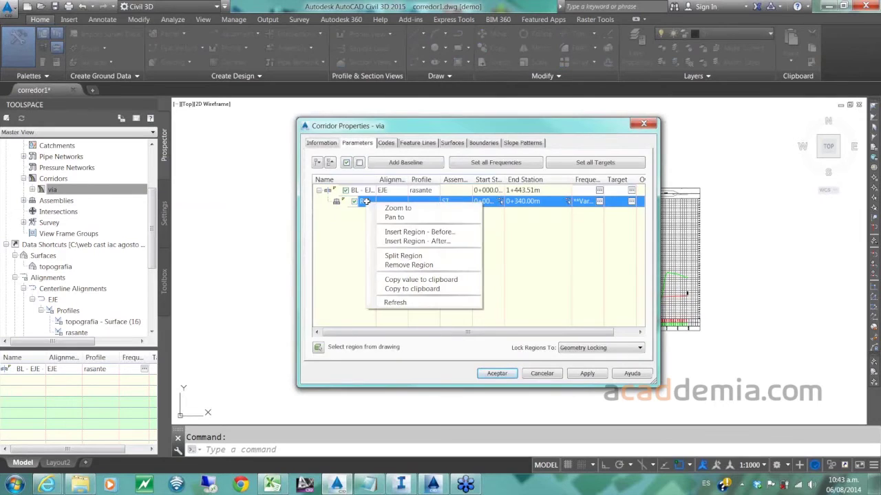
click(407, 241)
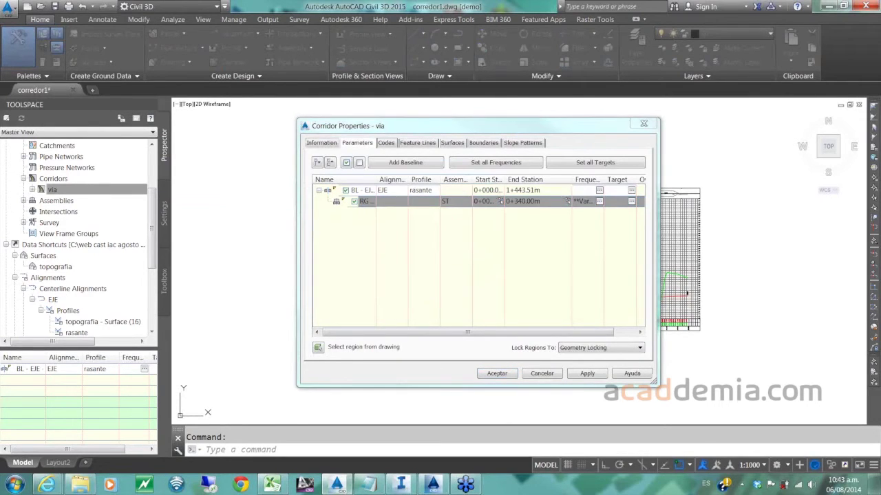
drag(789, 224, 584, 219)
click(568, 283)
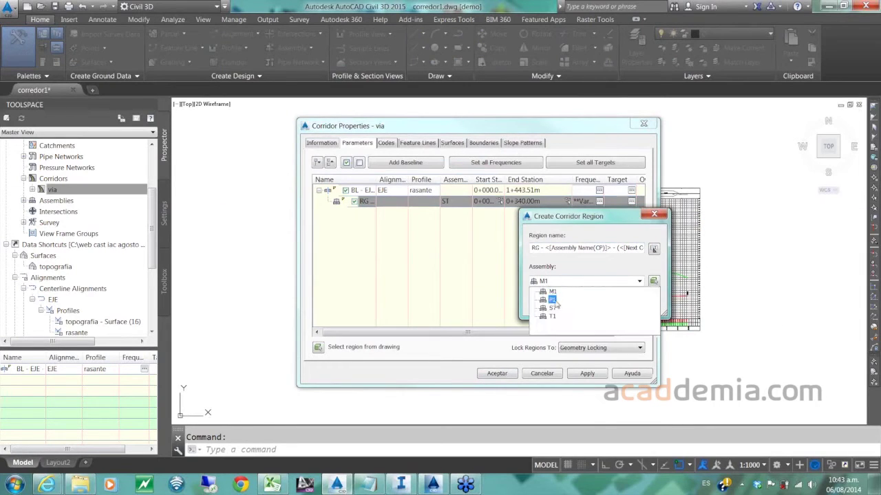
click(551, 317)
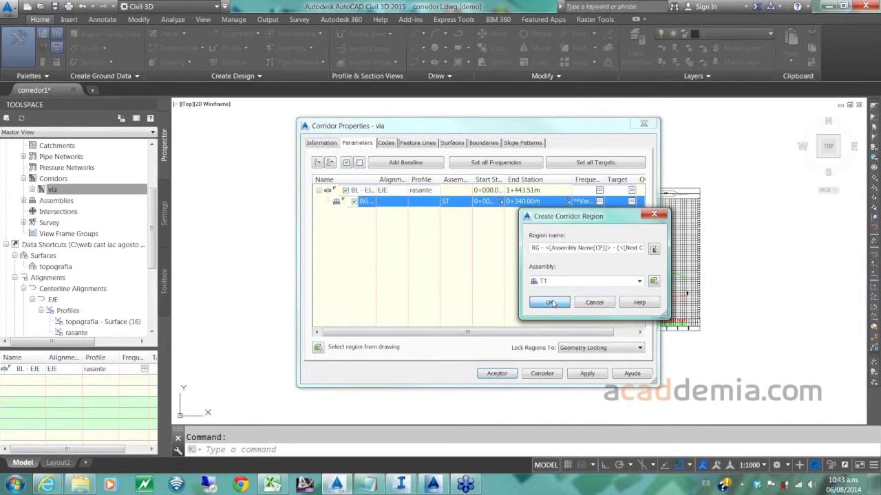
click(549, 304)
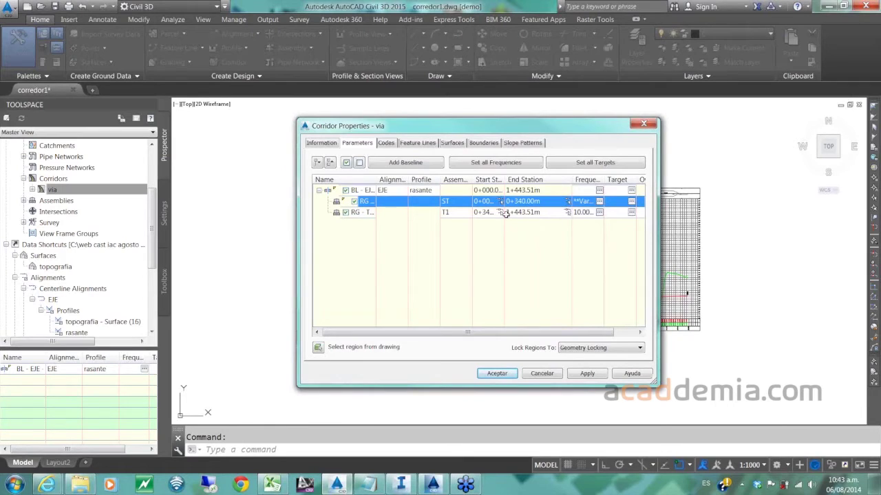
- Set the T1 region's end station to 0+750.00 m
double_click(527, 212)
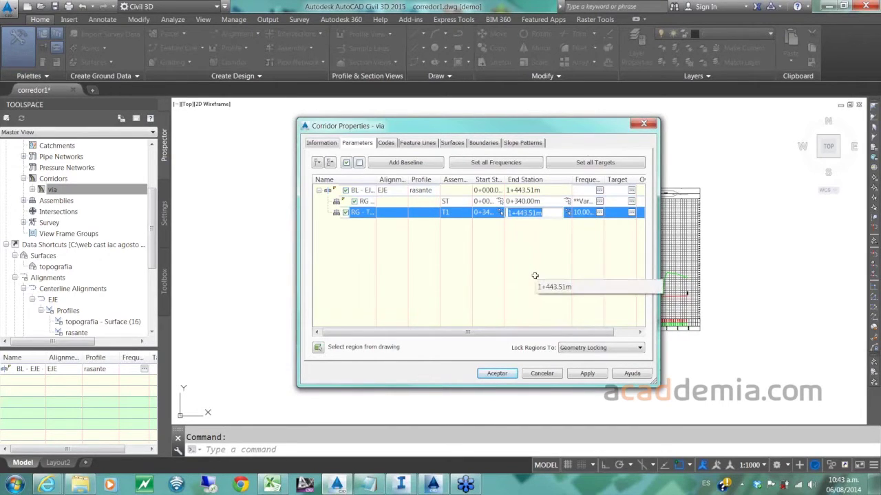
text(750)
key(Return)
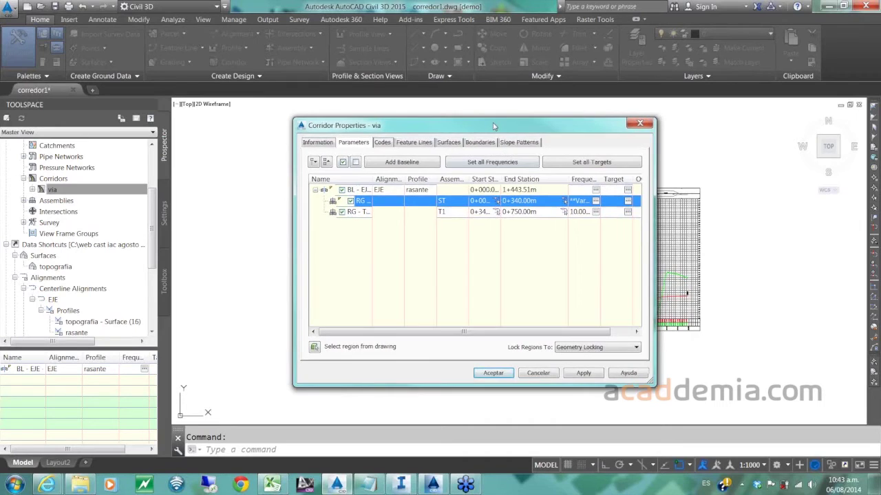
- Accept topografia as the target surface for all corridor regions and rebuild the corridor, dismissing the event list
drag(493, 123, 455, 114)
click(572, 154)
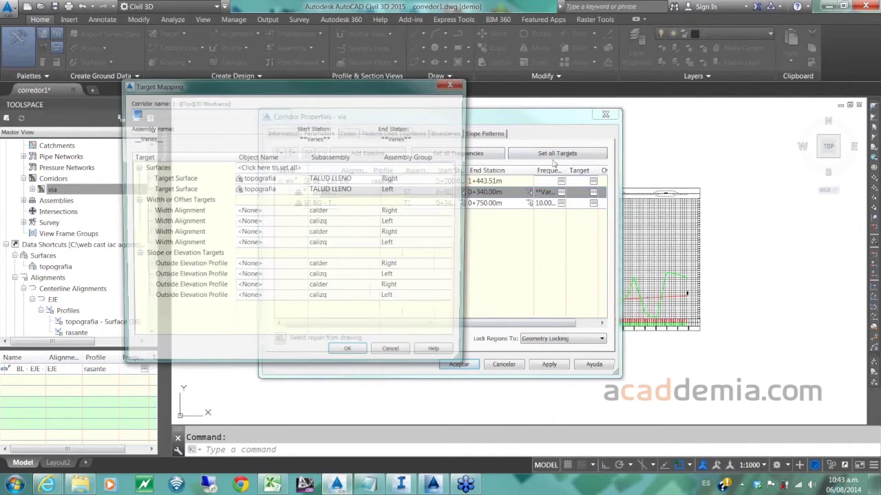
click(347, 356)
click(459, 364)
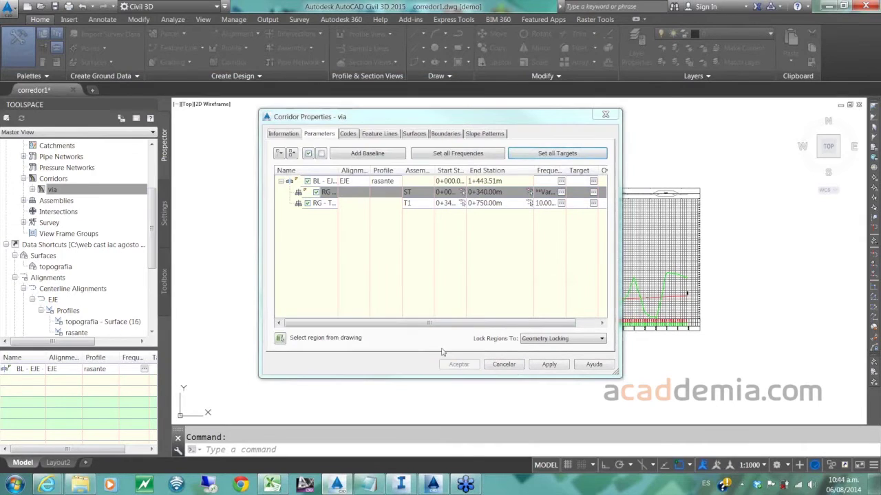
click(342, 216)
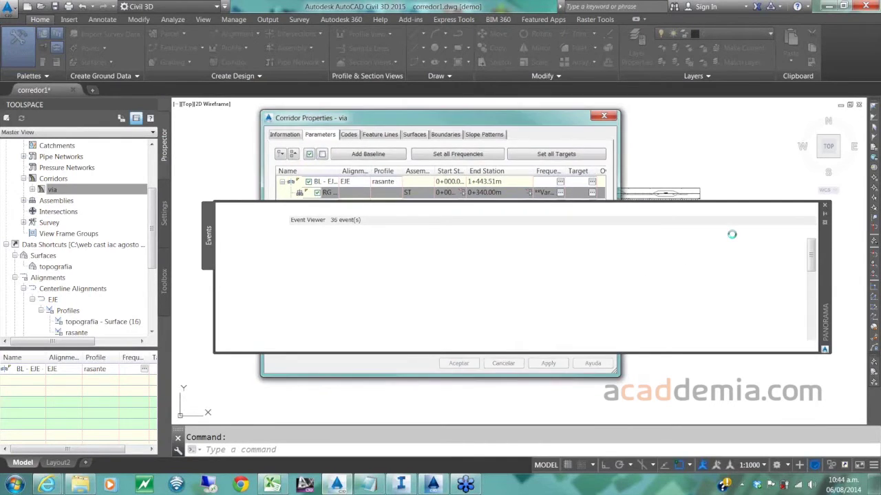
click(824, 206)
- Open the rebuilt corridor with its T1 region in the Object Viewer and orbit it to an oblique front view
scroll(584, 295, down, 4)
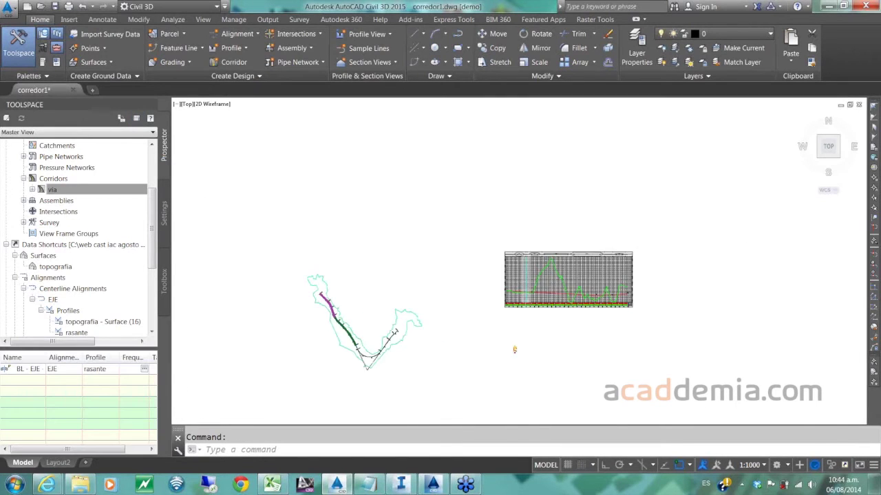
scroll(385, 327, up, 5)
scroll(357, 232, down, 4)
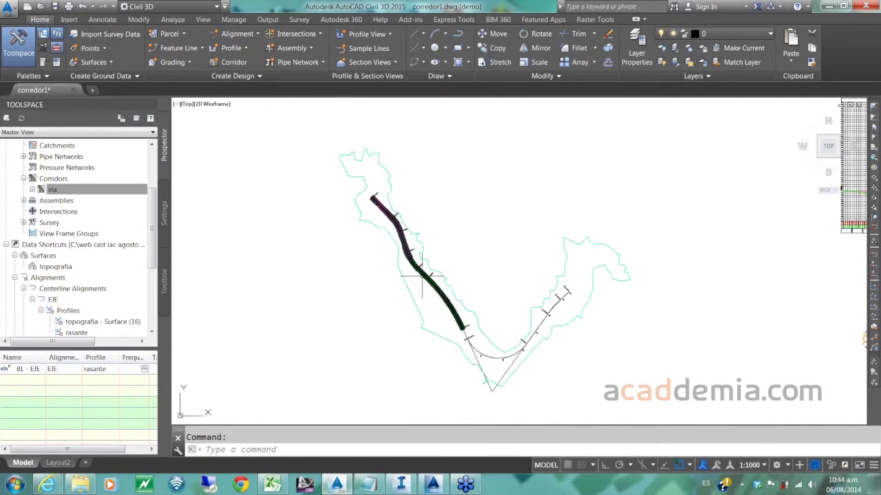
click(413, 268)
right_click(421, 268)
click(443, 252)
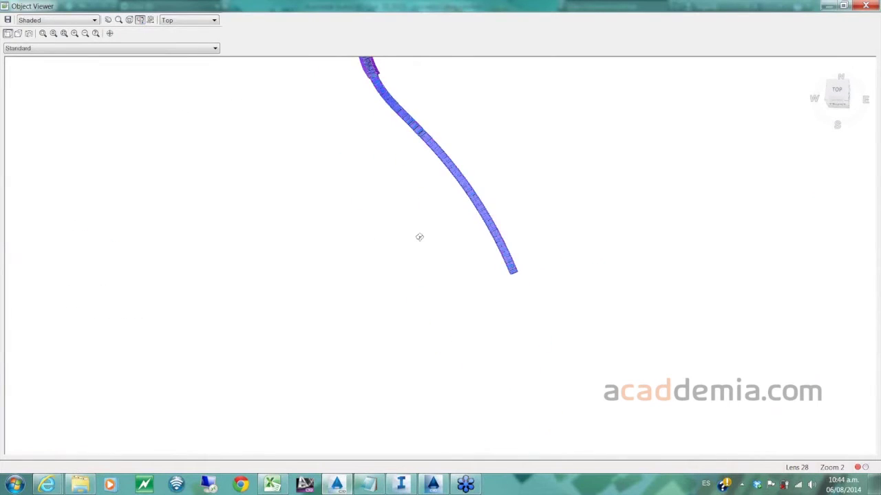
scroll(420, 237, down, 5)
drag(442, 267, 434, 172)
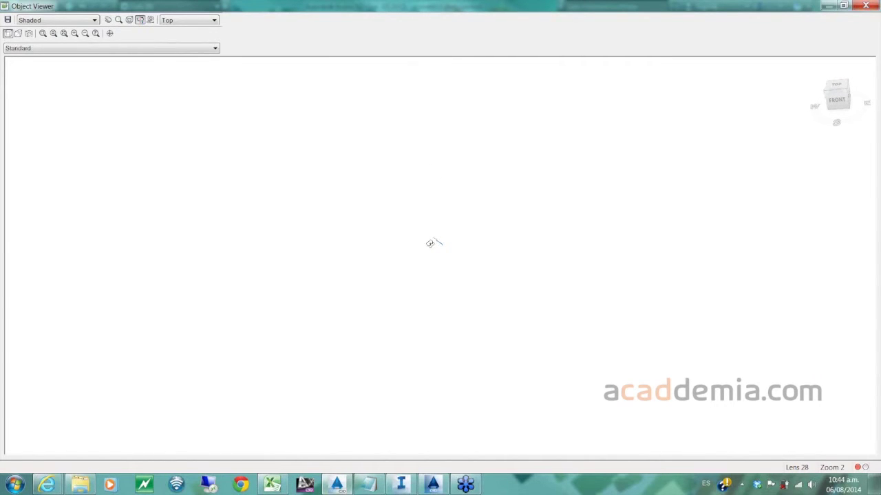
scroll(441, 244, up, 5)
scroll(434, 174, up, 3)
middle_drag(434, 174, 422, 316)
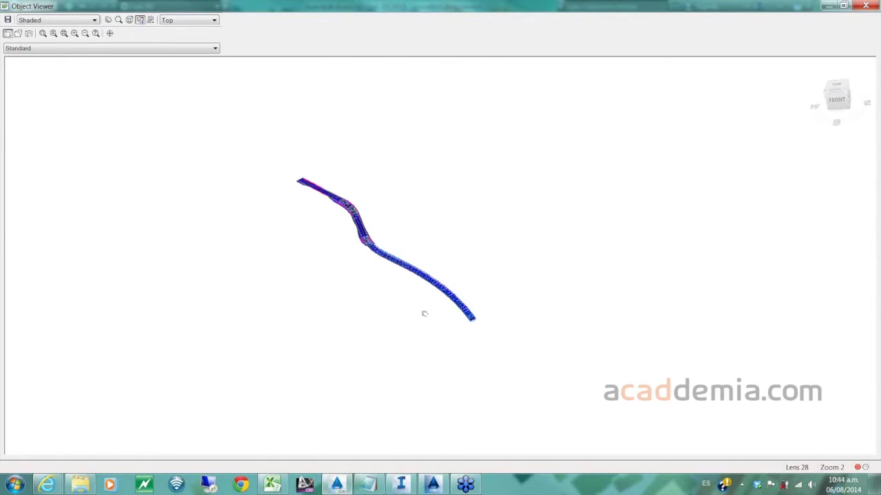
- Examine the T1 region's tunnel stretch and its junction with the ST region in 3D
scroll(396, 310, up, 4)
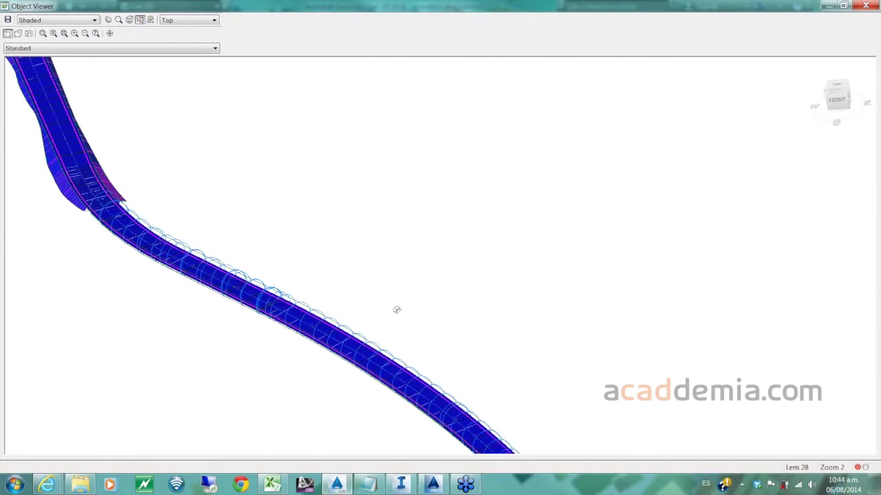
scroll(396, 310, down, 8)
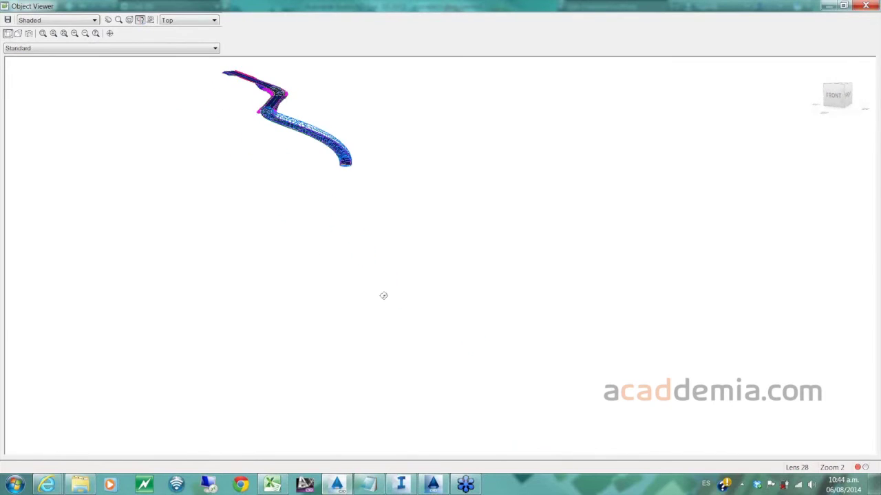
middle_drag(289, 136, 394, 300)
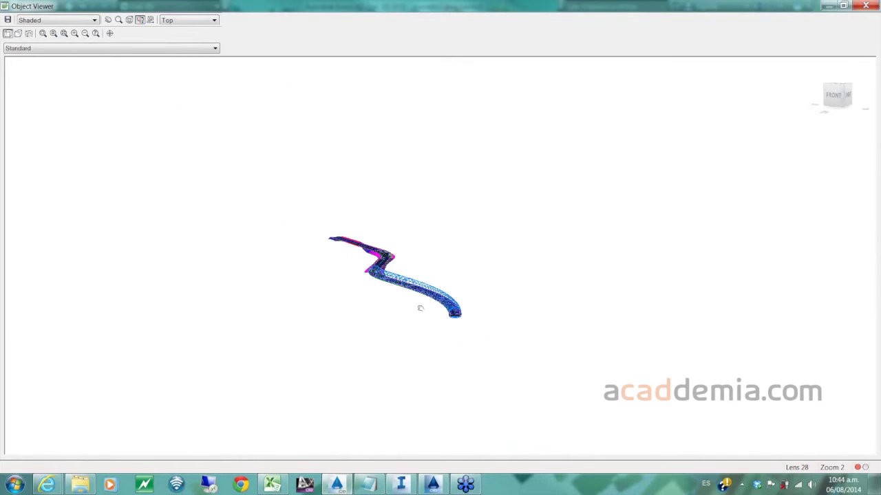
- Examine the whole ST and T1 corridor stretch in 3D and close the Object Viewer
scroll(406, 330, up, 5)
scroll(406, 330, down, 2)
middle_drag(406, 330, 390, 293)
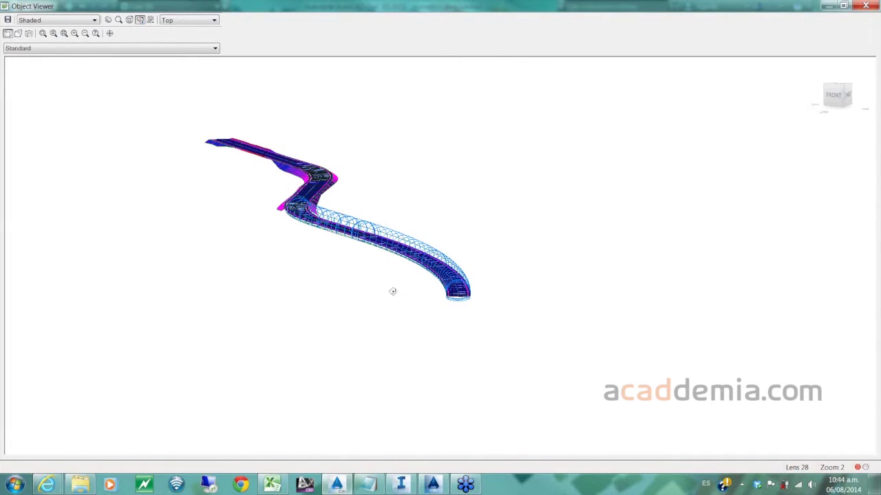
scroll(393, 292, up, 3)
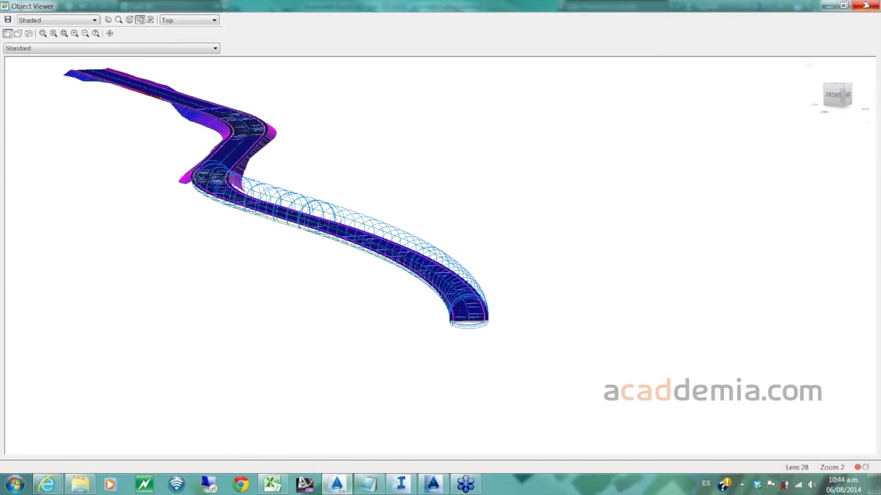
click(866, 5)
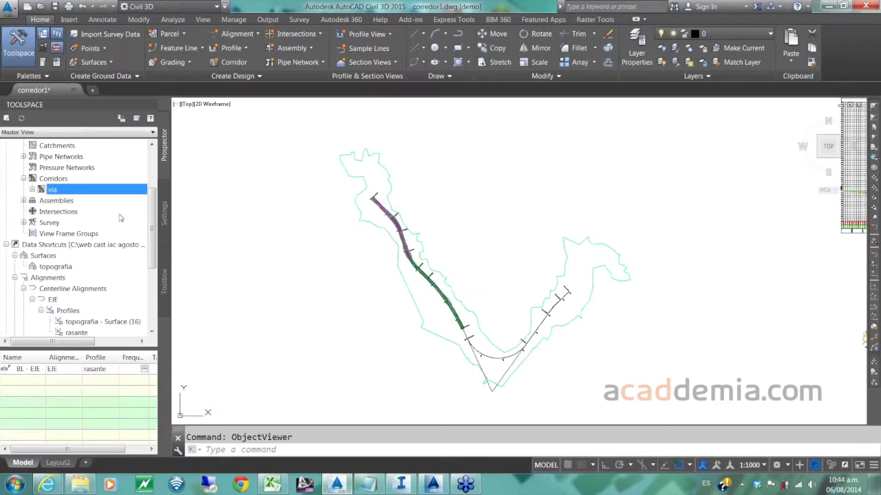
- Inspect the via corridor's tunnel cross section at station 0+409.26 m in the Corridor Section Editor and close the editor
right_click(83, 189)
click(153, 198)
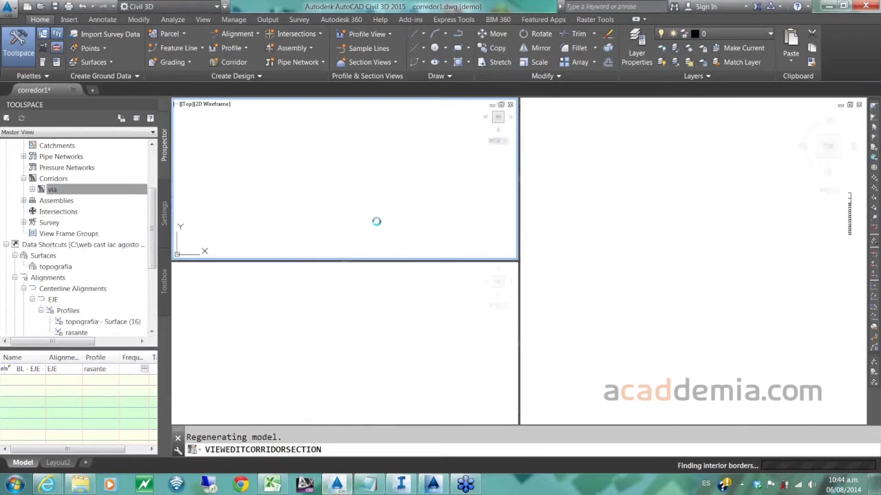
click(300, 46)
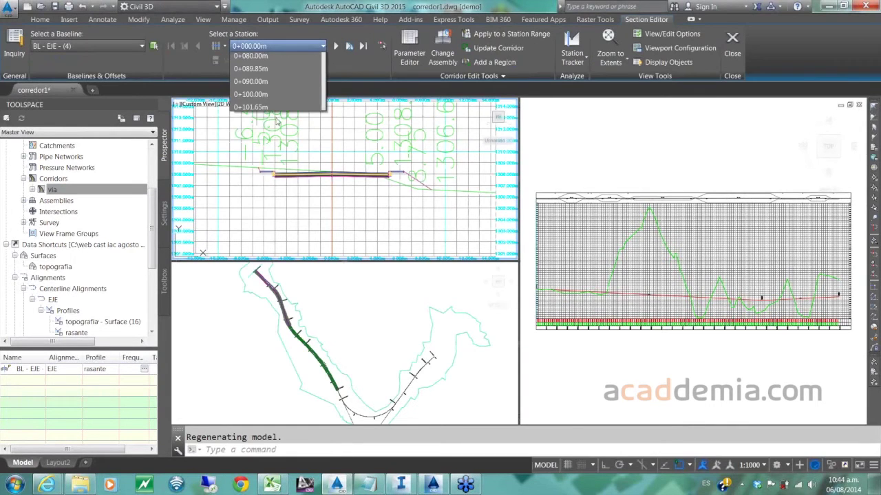
scroll(274, 134, down, 20)
scroll(267, 159, down, 20)
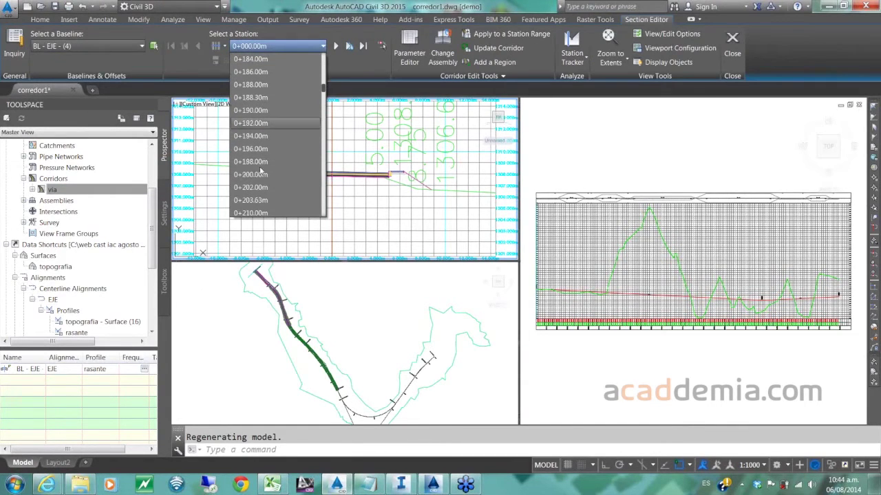
scroll(260, 172, down, 4)
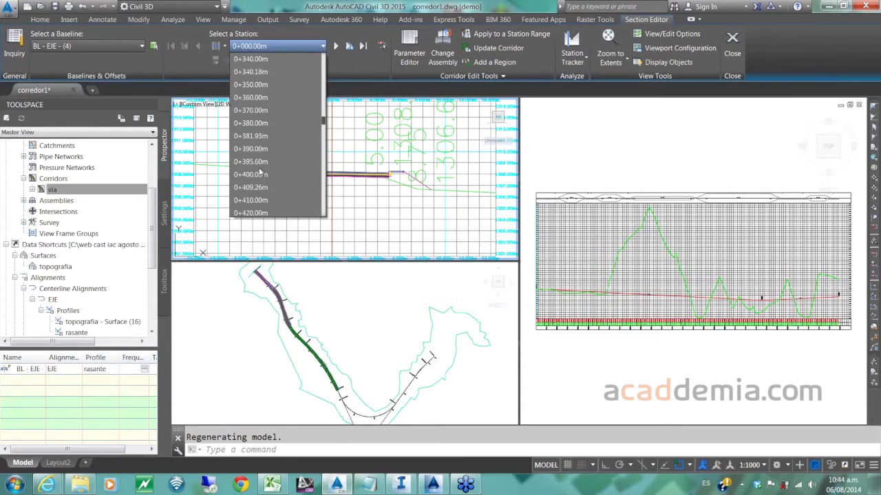
scroll(260, 174, down, 2)
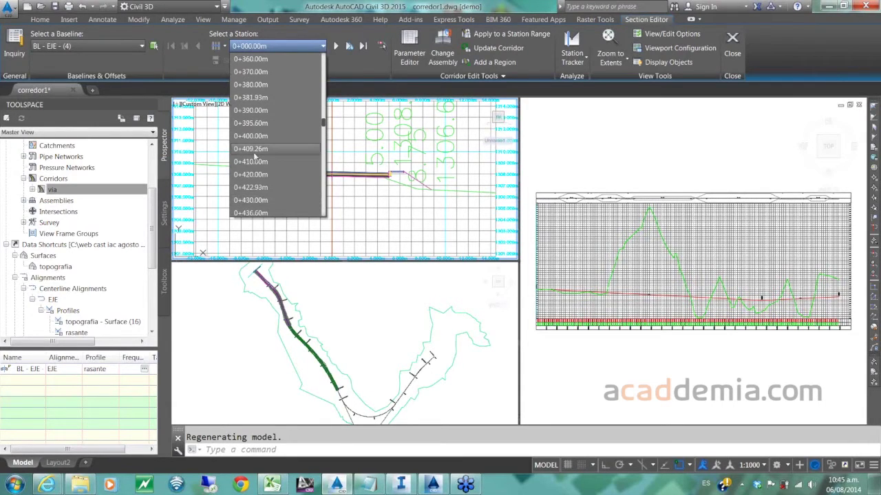
click(254, 153)
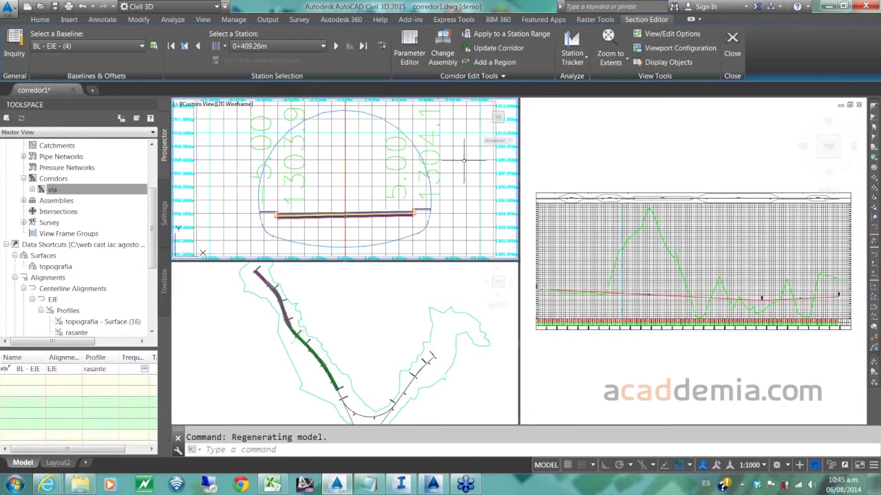
mouse_move(374, 202)
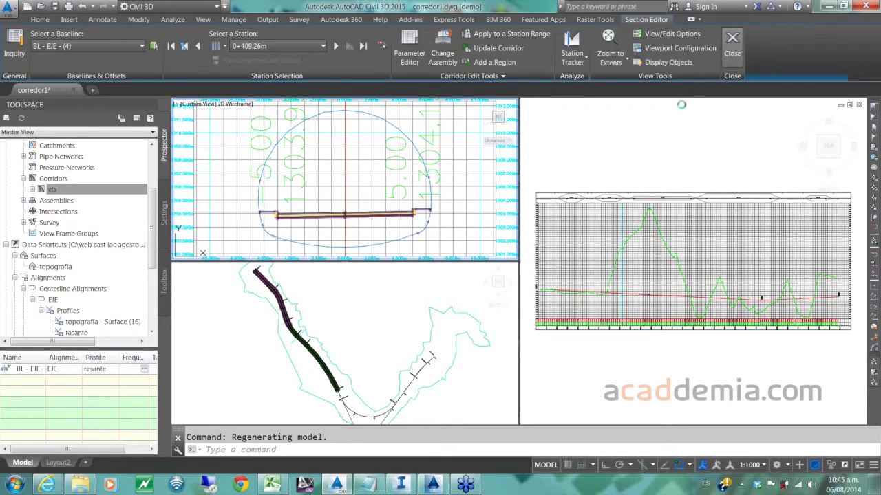
click(733, 44)
- Open the via corridor's properties and insert a region with the P1 assembly after the T1 region
right_click(80, 190)
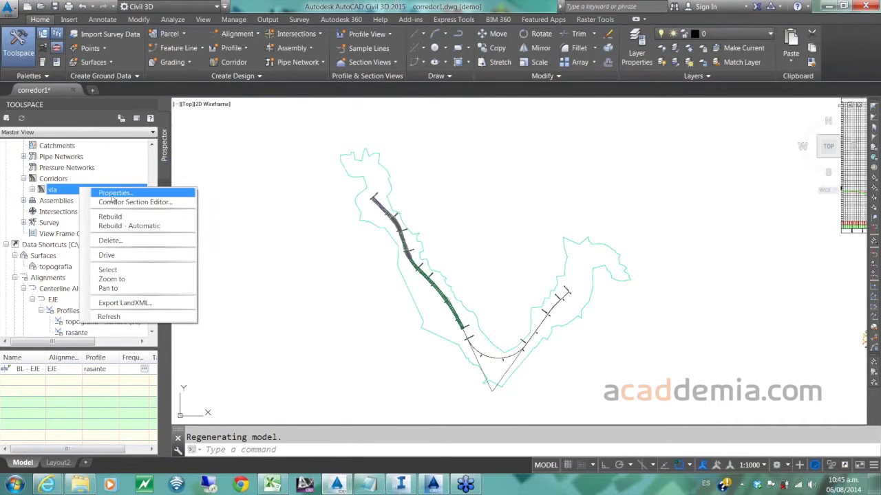
click(113, 192)
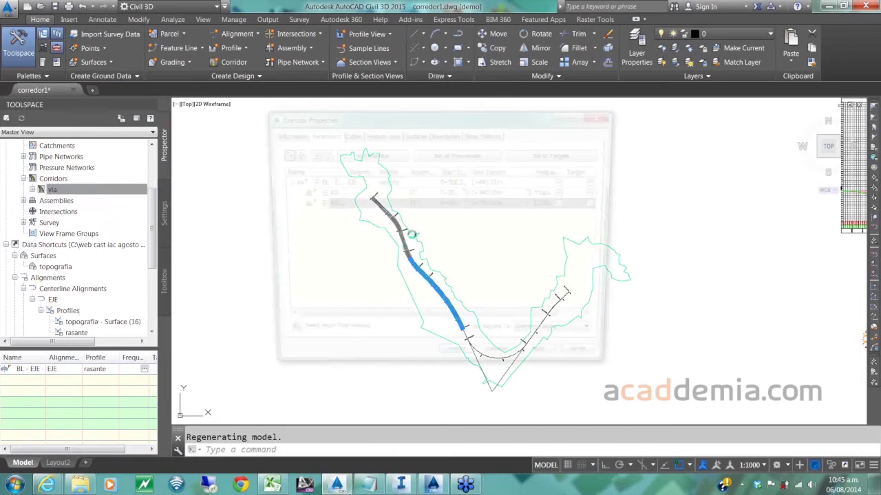
right_click(360, 205)
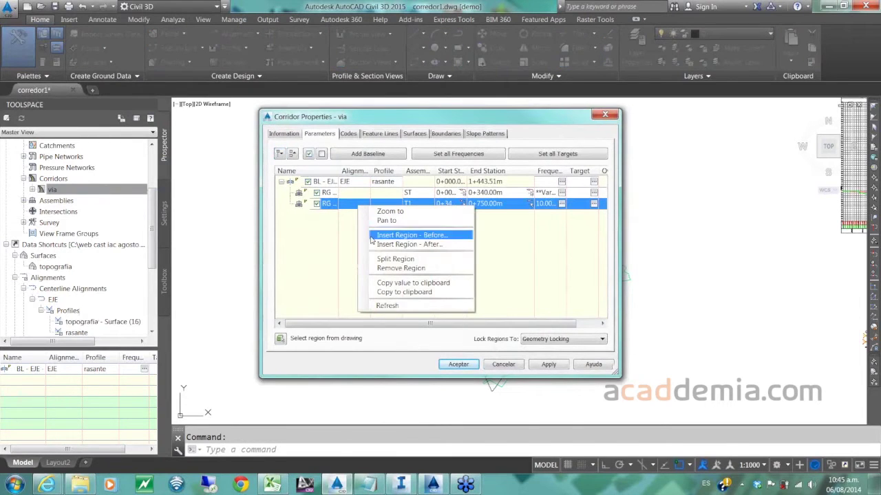
click(406, 245)
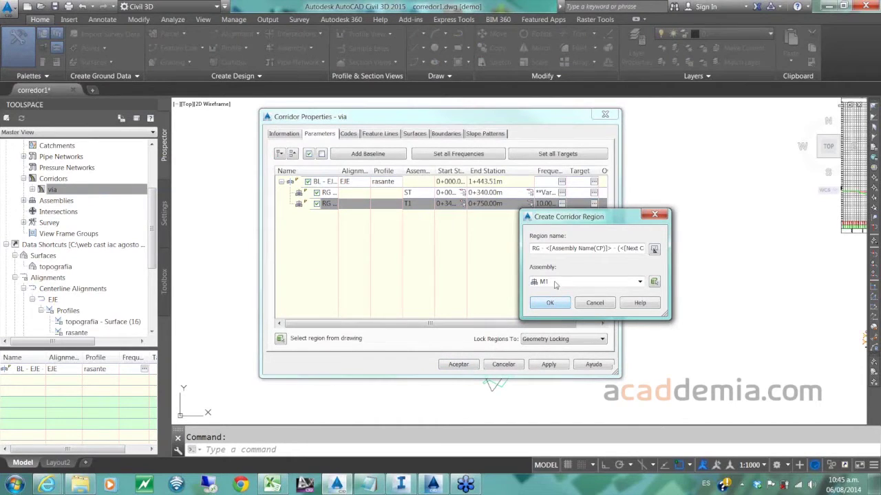
click(569, 283)
click(552, 301)
click(549, 303)
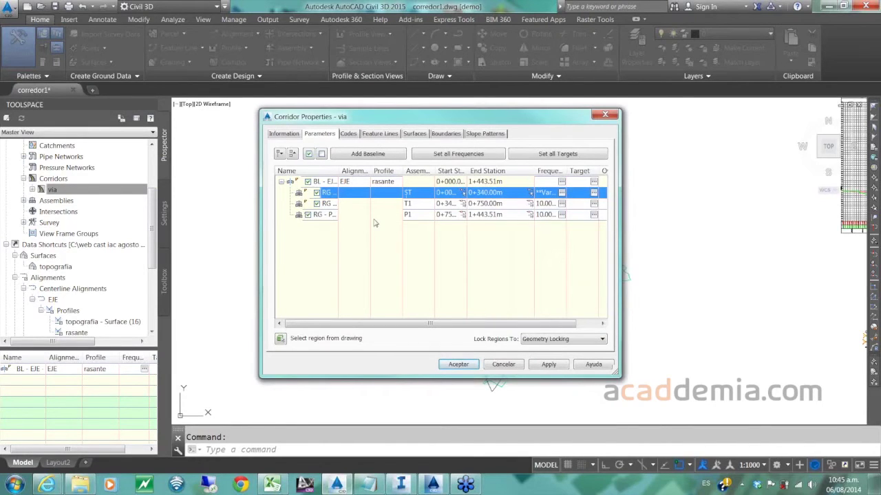
- Set the P1 region's end station to 0+830.00 m
double_click(483, 215)
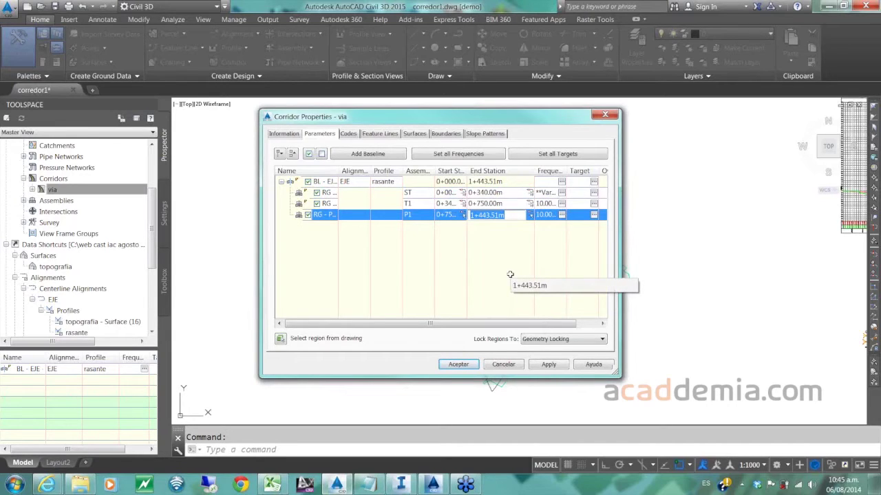
text(830)
key(Return)
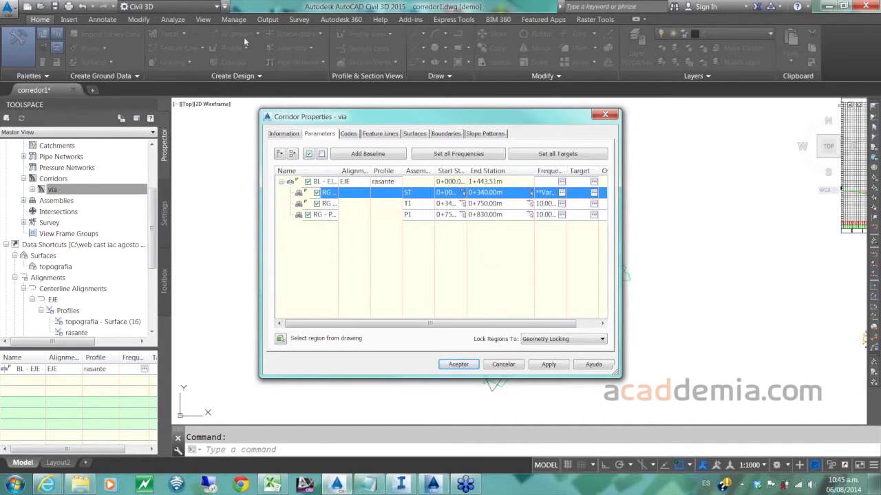
- Insert a region with the ST assembly after the P1 region
click(325, 214)
right_click(321, 215)
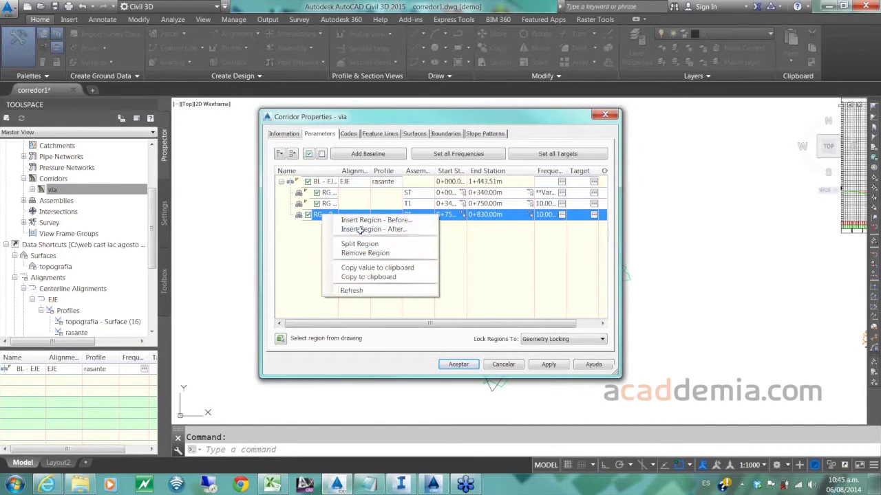
click(351, 229)
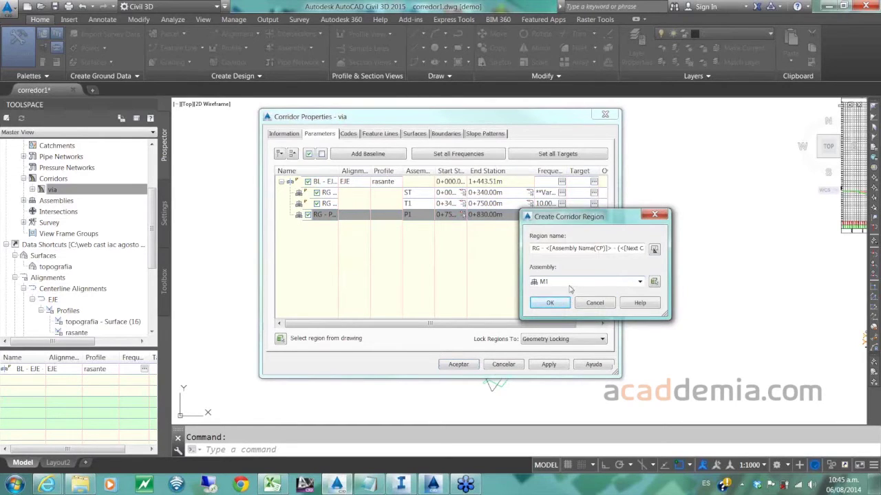
click(571, 286)
click(556, 310)
click(551, 304)
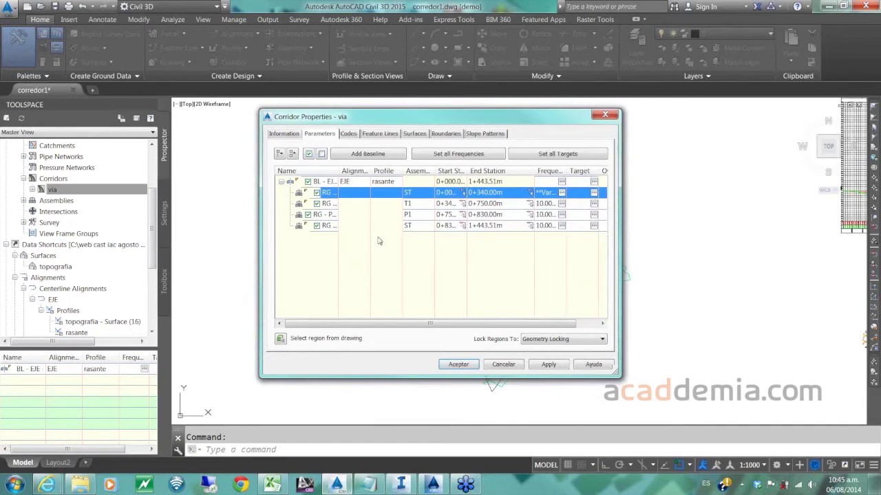
- Set the end station of the ST region following P1 to 0+910.00 m
double_click(487, 225)
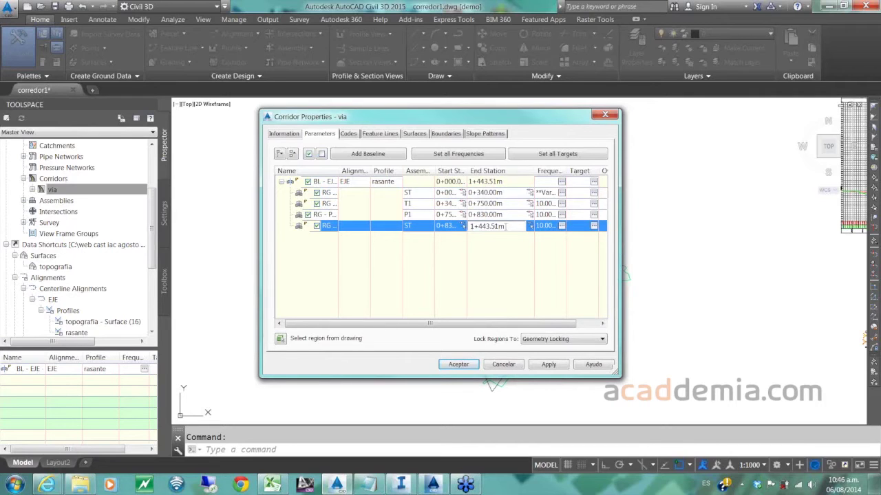
drag(505, 227, 470, 229)
click(462, 229)
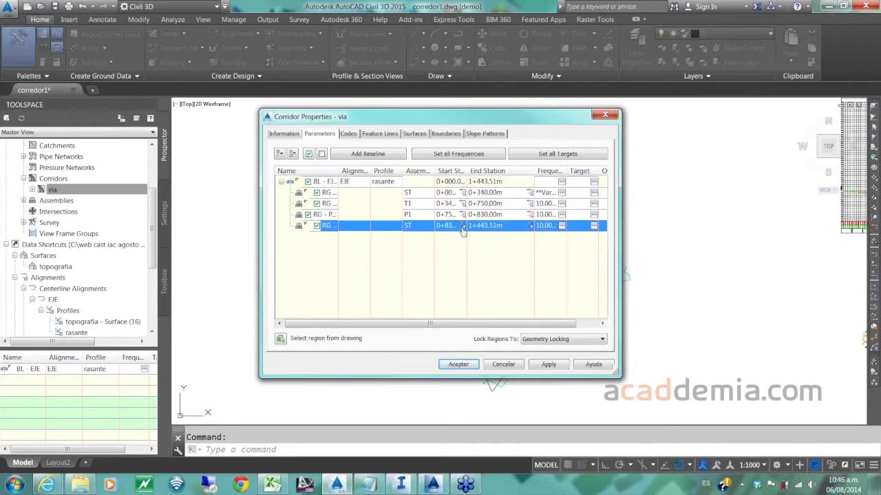
double_click(511, 227)
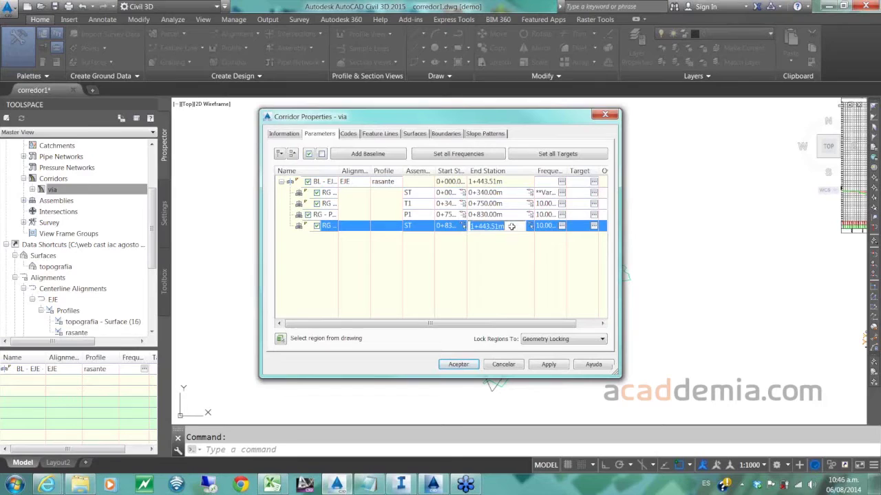
text(910)
key(Return)
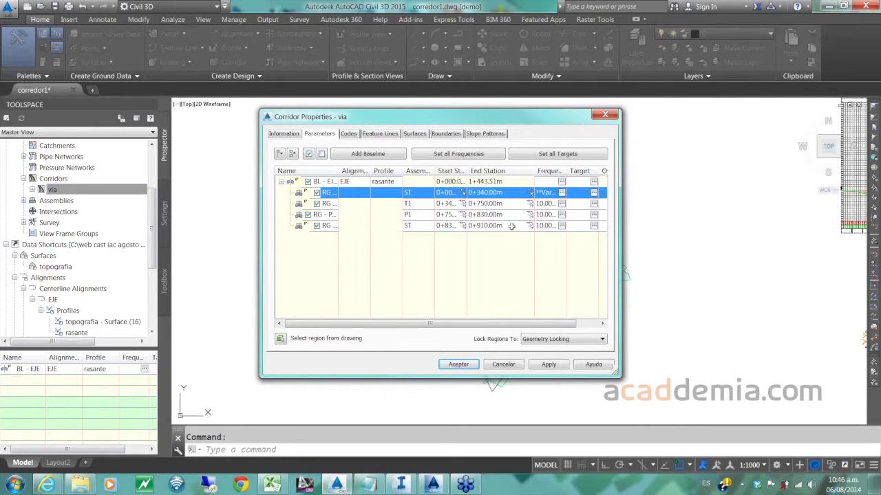
- Insert a second P1 region after the ST region ending at 0+910.00 m and set its end station to 0+960.00 m
click(320, 225)
right_click(321, 227)
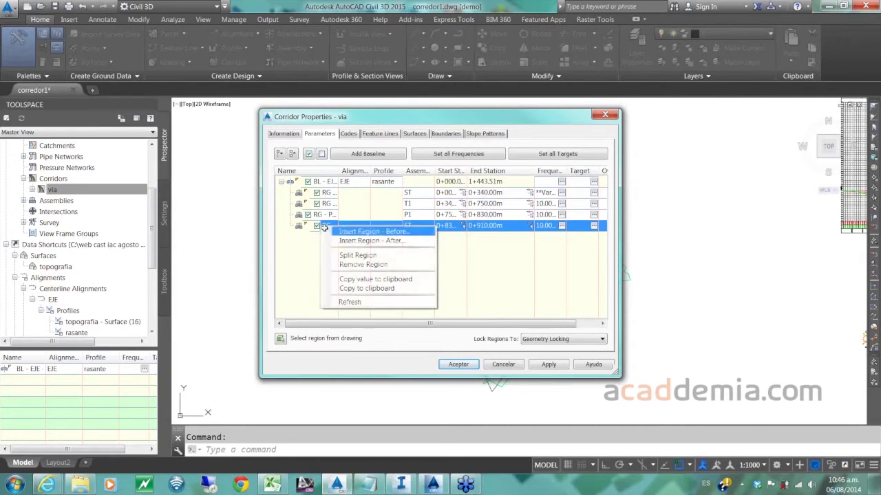
click(359, 241)
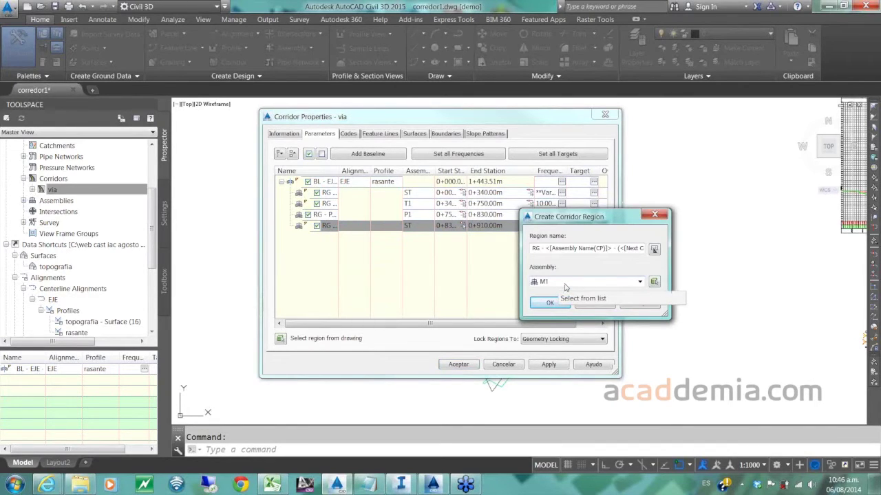
click(562, 288)
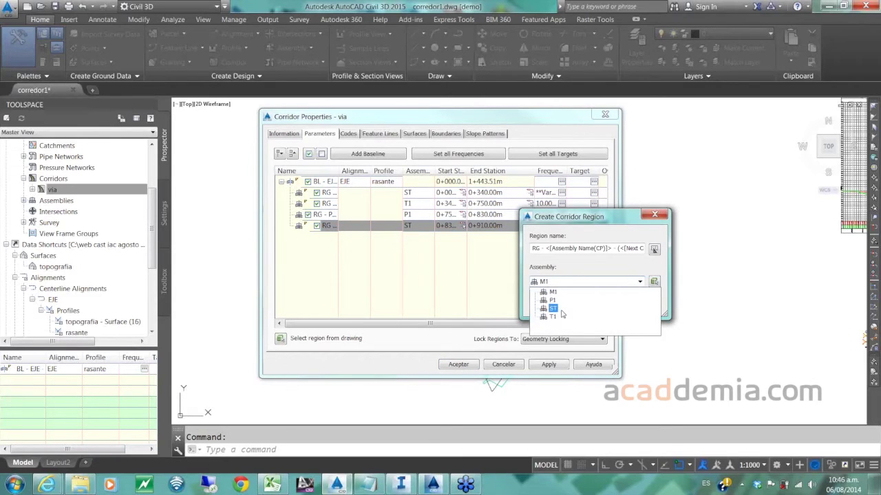
click(552, 301)
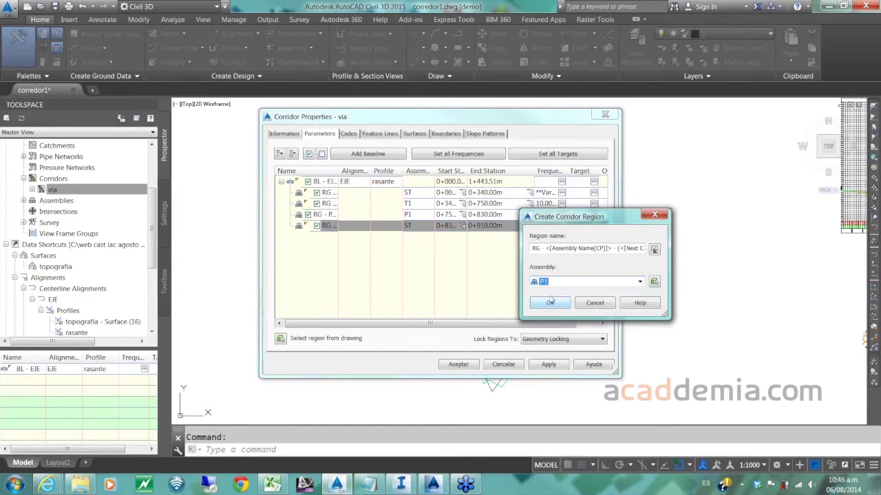
click(549, 303)
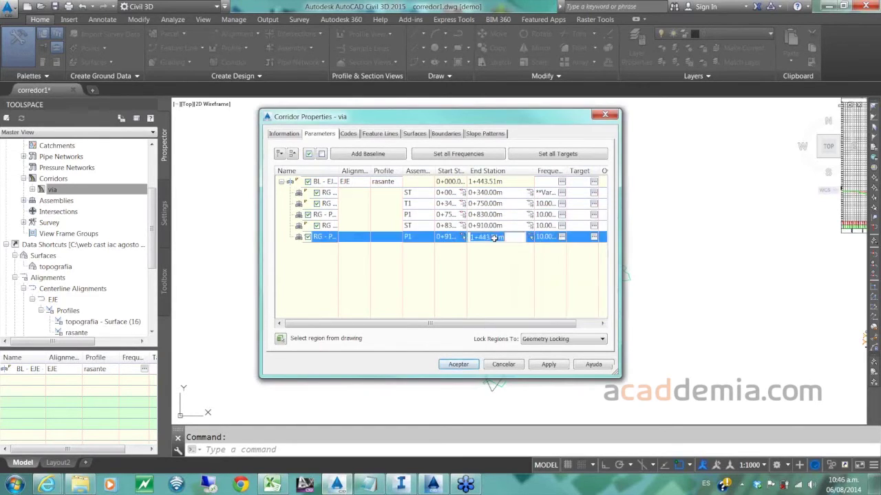
text(960)
click(398, 263)
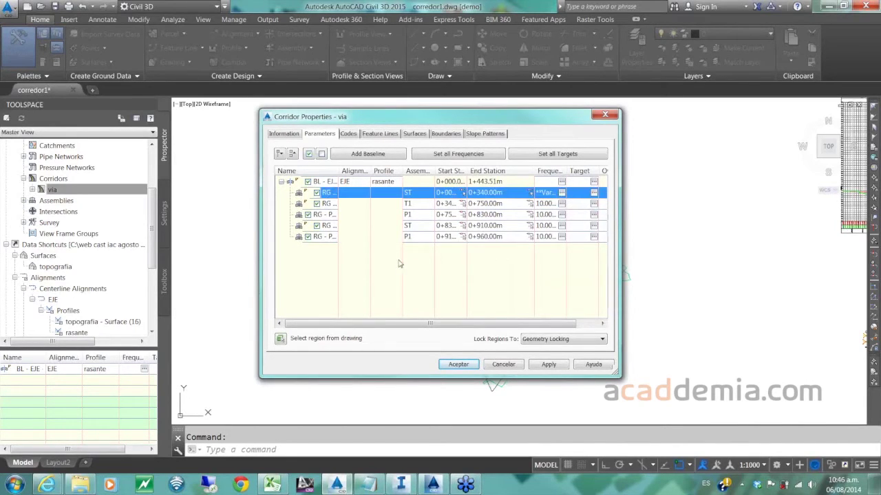
- Insert a third ST region after the second P1 region and set its end station to 0+964.99 m
right_click(328, 238)
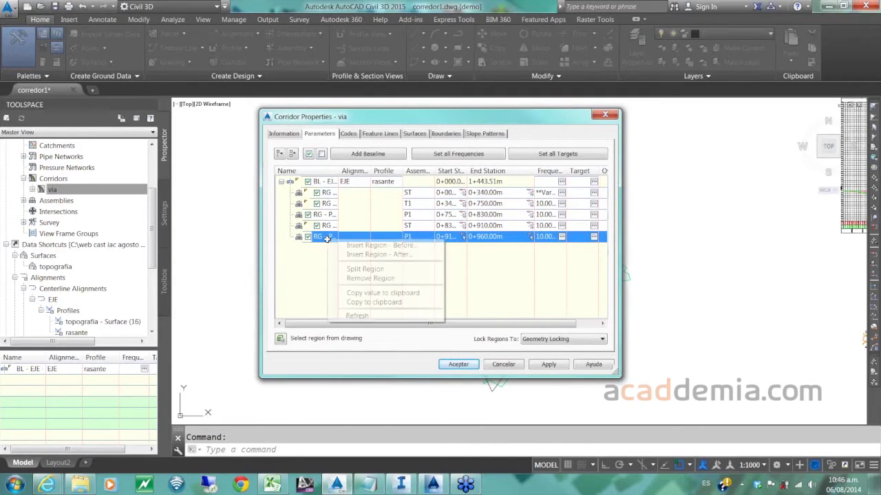
click(376, 254)
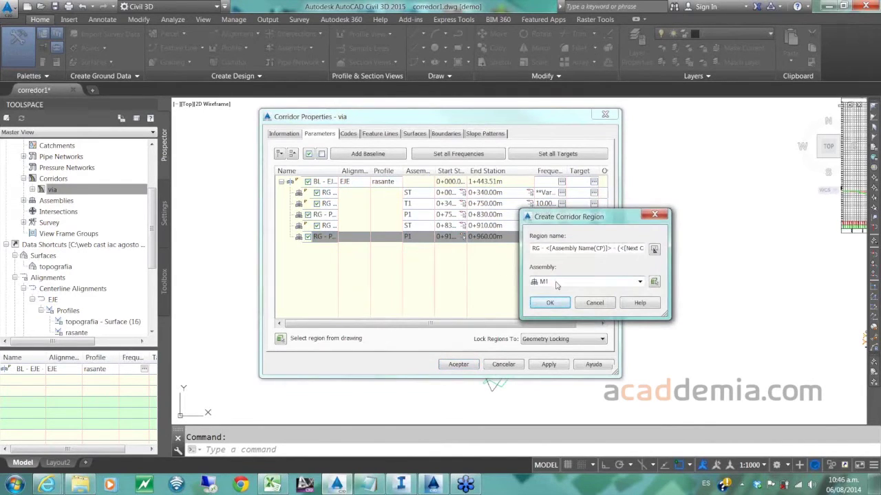
click(556, 282)
click(554, 300)
click(549, 304)
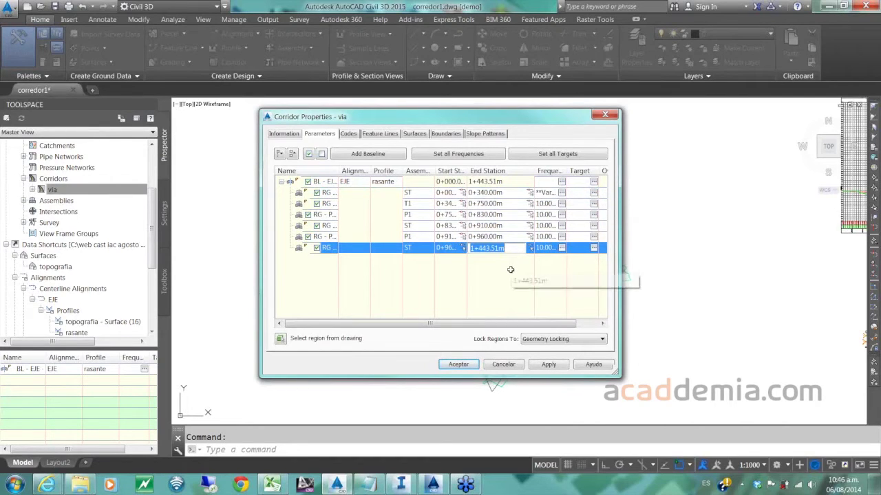
text(964)
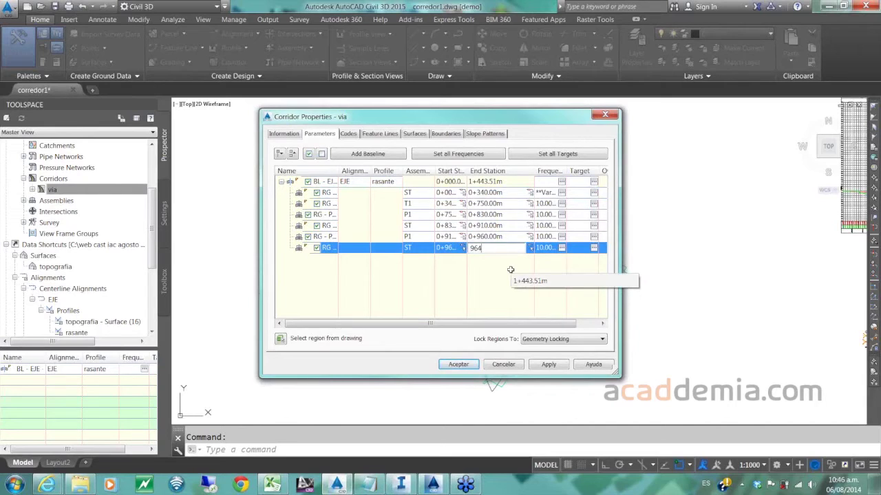
text(.99)
key(Return)
- Insert a region with the M1 assembly after the ST region ending at 0+964.99 m and set its end station to 0+980.00 m
right_click(323, 249)
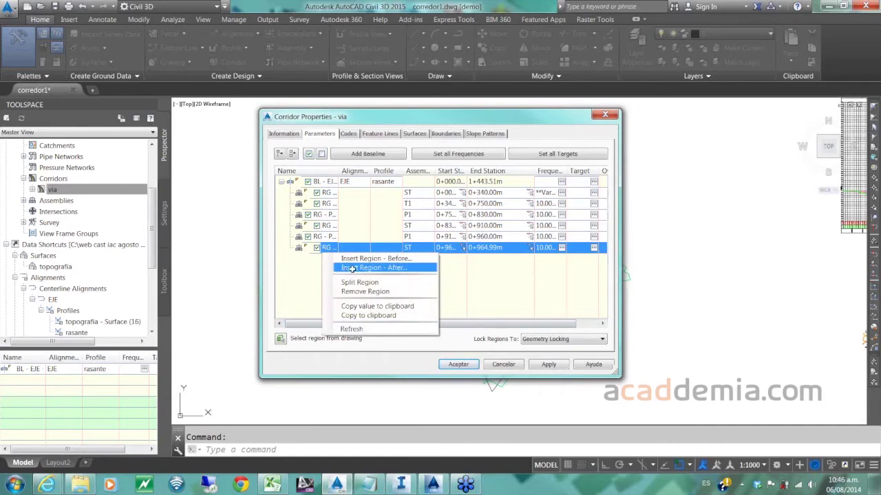
click(352, 268)
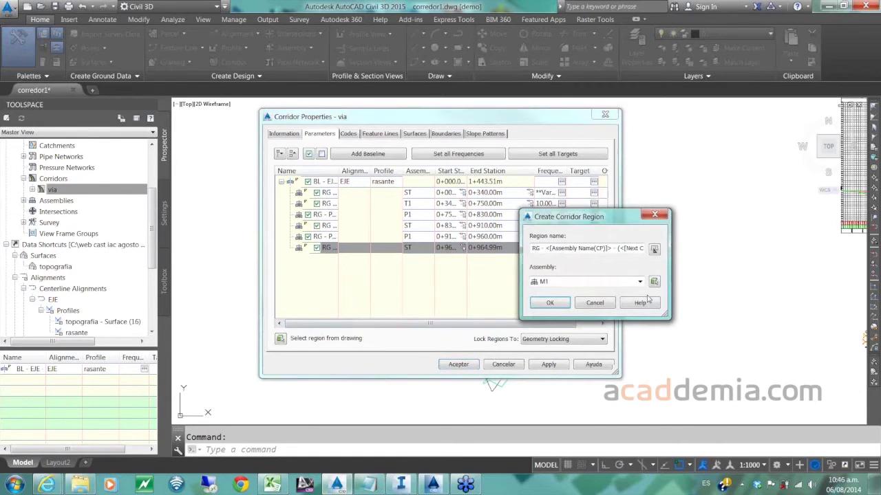
click(598, 284)
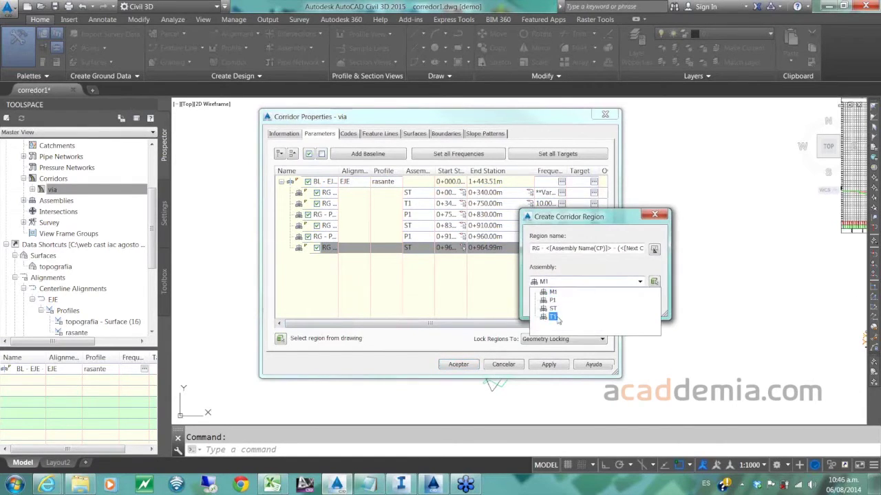
click(551, 294)
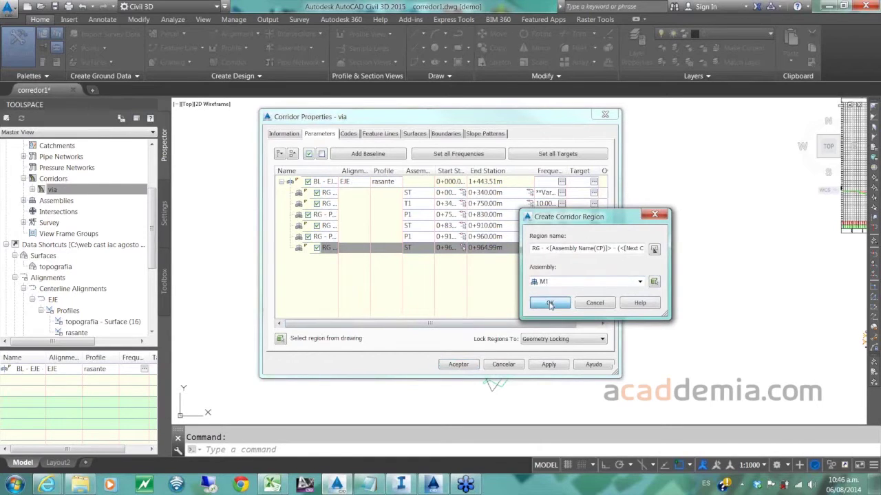
click(554, 304)
double_click(494, 258)
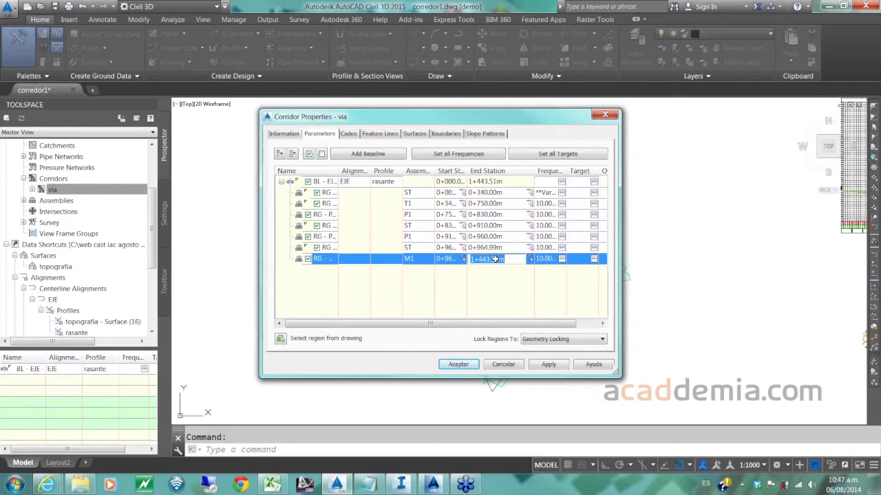
text(9810)
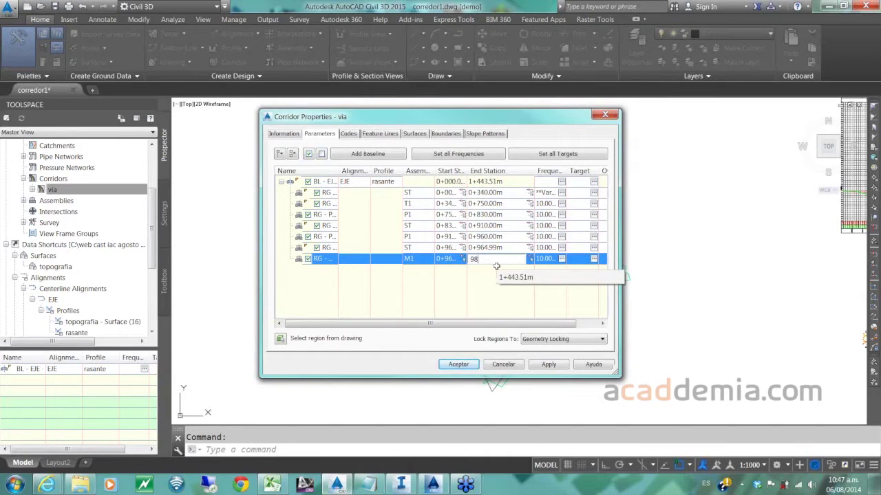
key(Return)
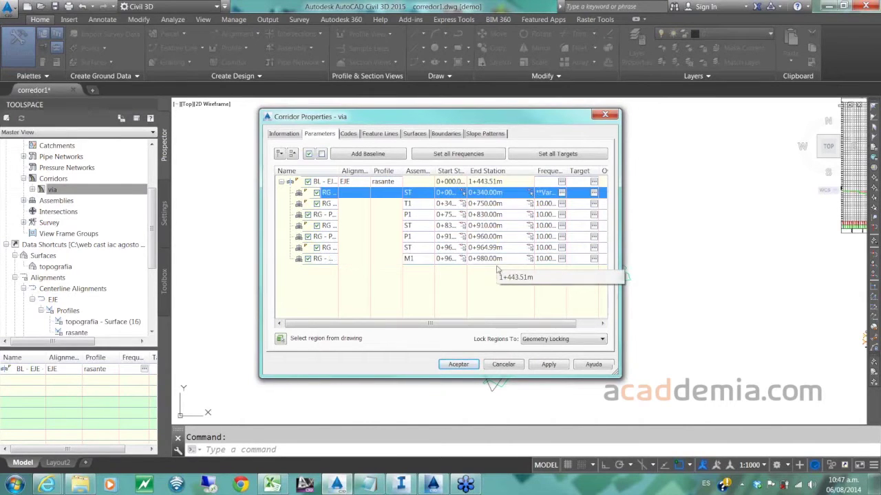
- Insert an ST region after the M1 region and set its end station to 1+160.00 m
right_click(321, 259)
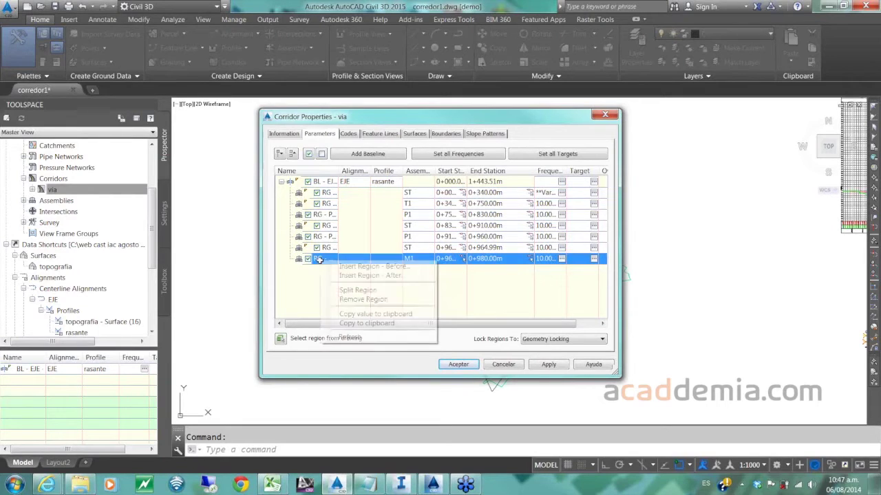
click(358, 276)
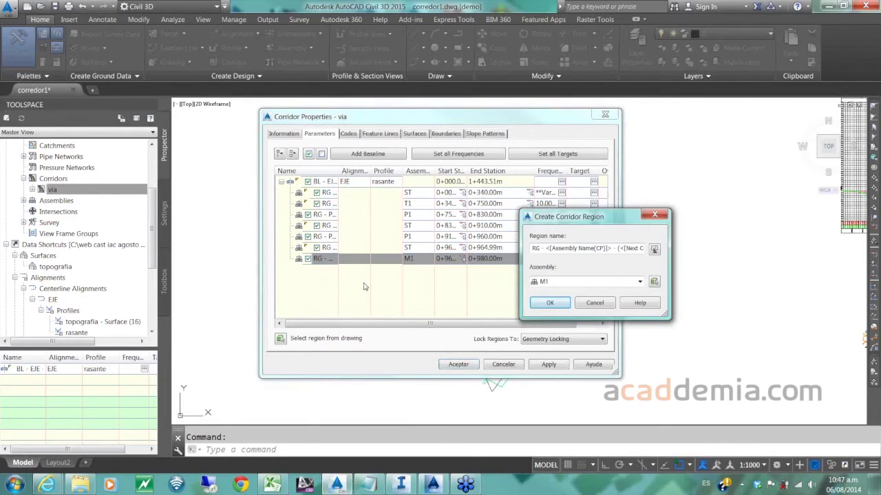
click(565, 283)
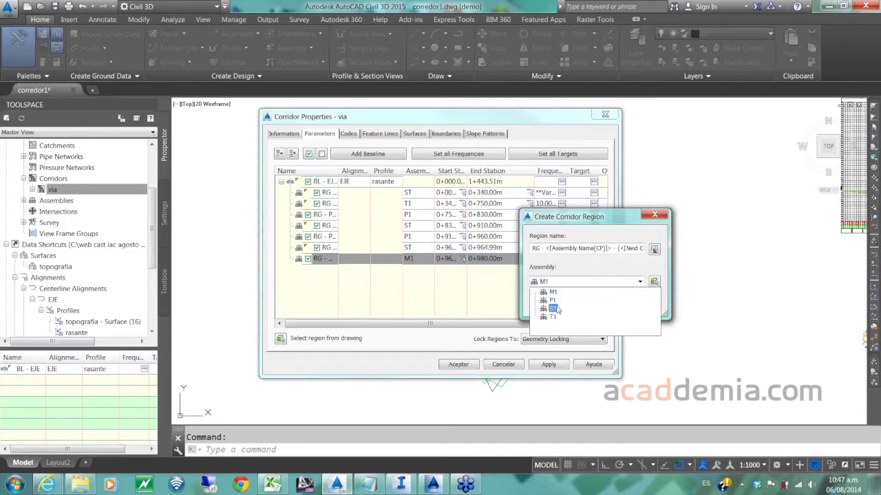
click(547, 308)
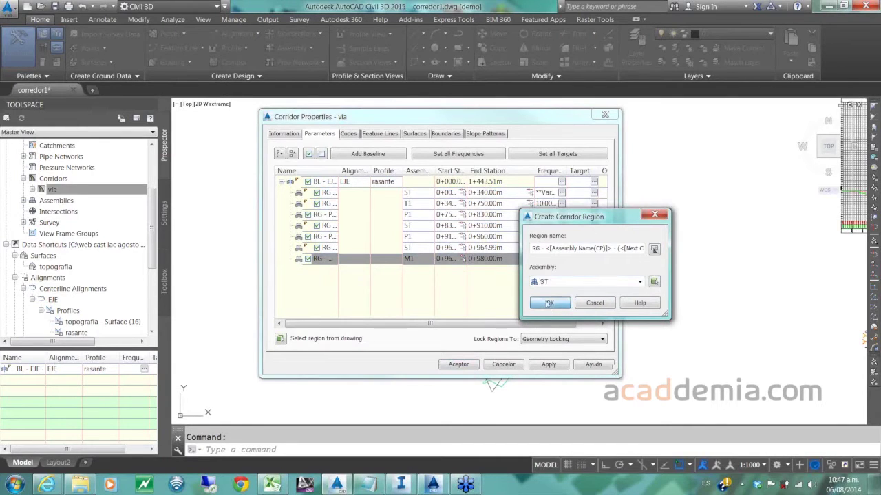
click(549, 303)
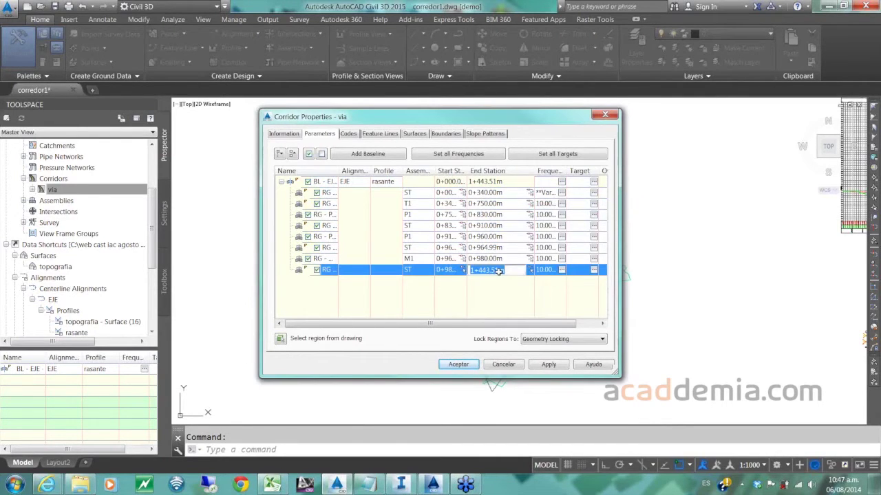
text(1)
key(Return)
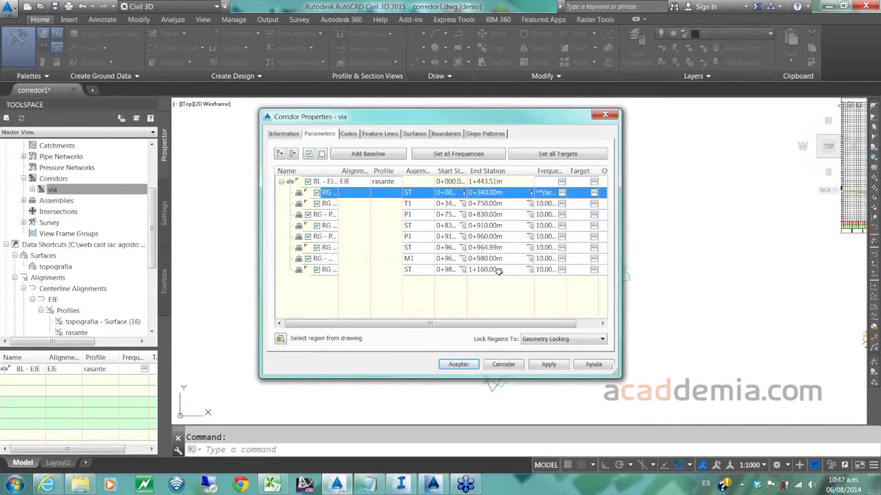
- Insert another ST region after the one ending at 1+160.00 m and set its end station to 1+220.00 m
right_click(337, 273)
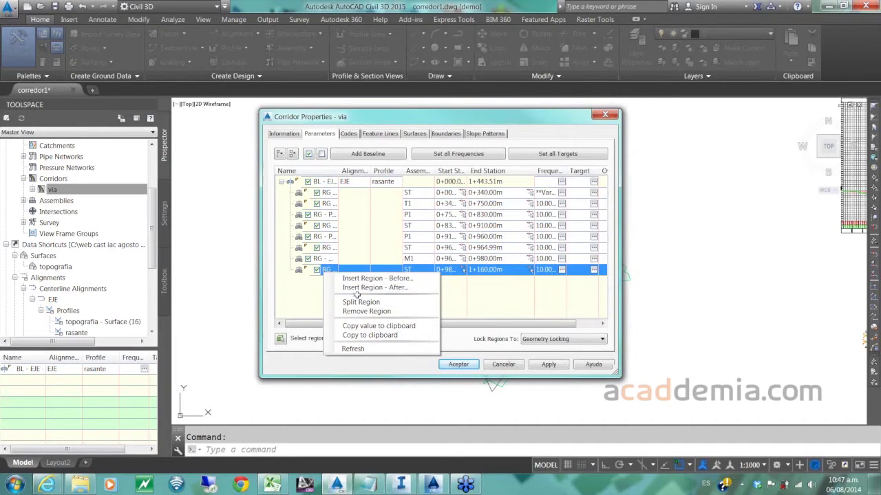
click(365, 288)
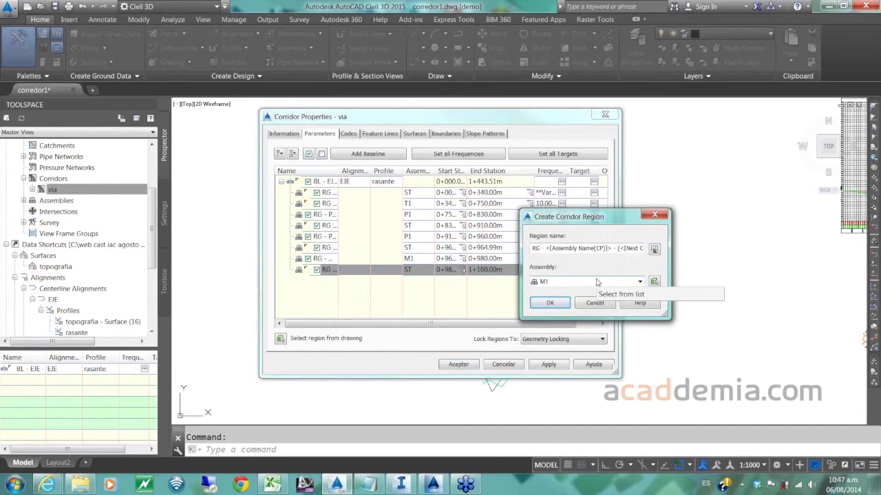
click(594, 282)
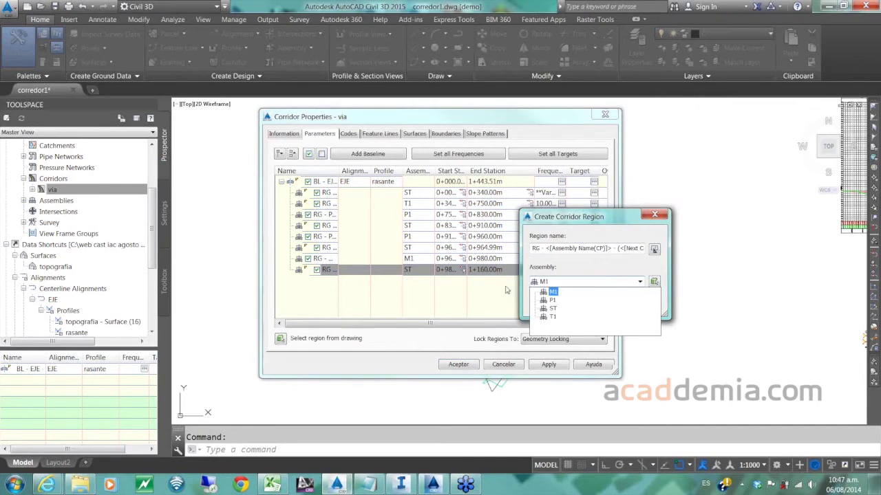
click(414, 273)
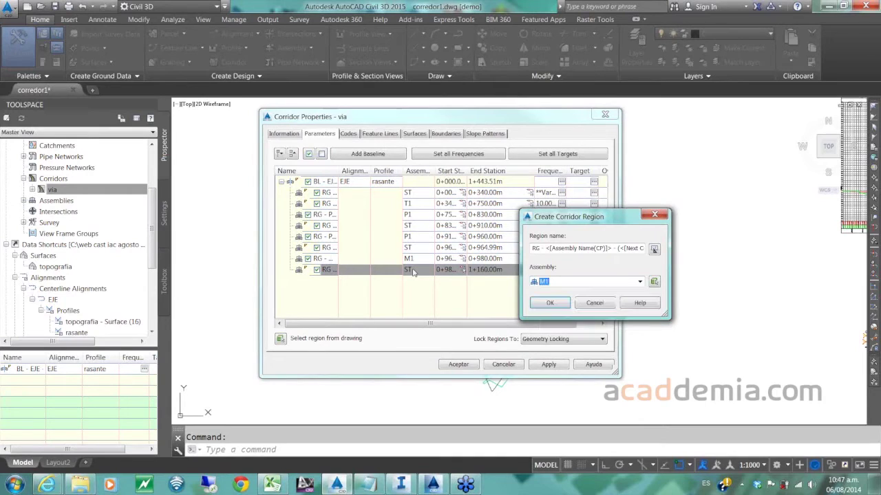
click(552, 283)
click(553, 309)
click(550, 306)
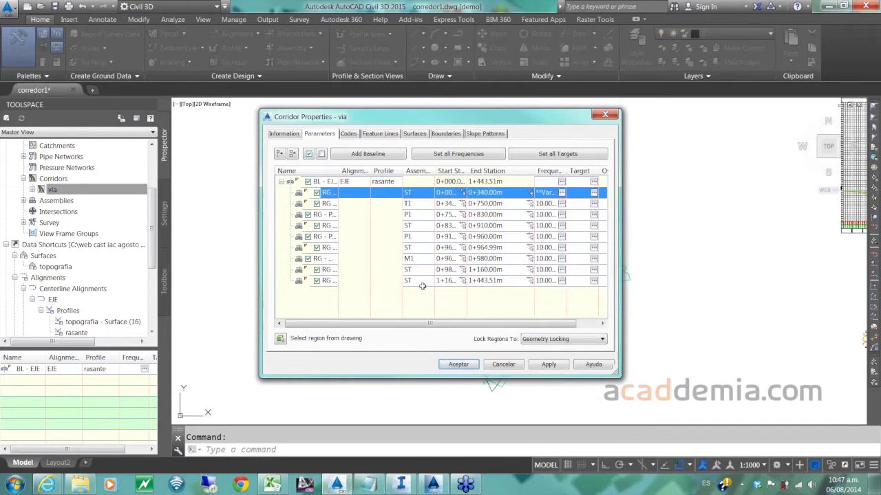
double_click(486, 281)
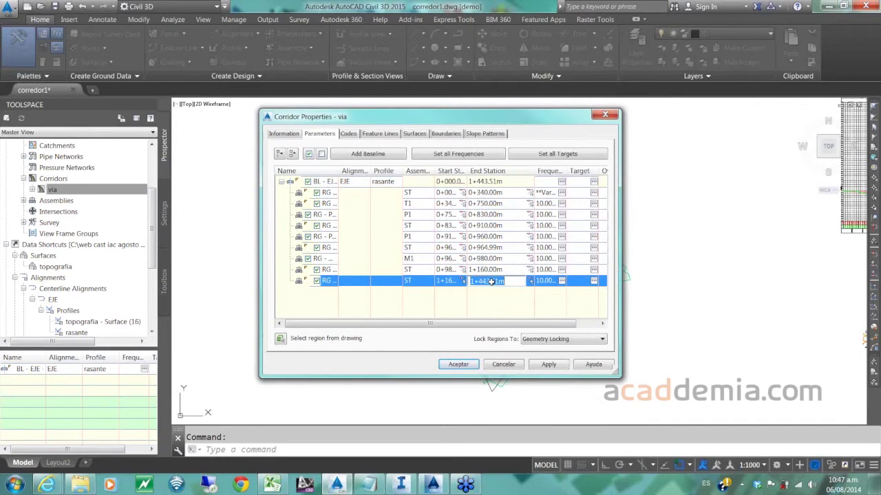
text(1+220)
key(Return)
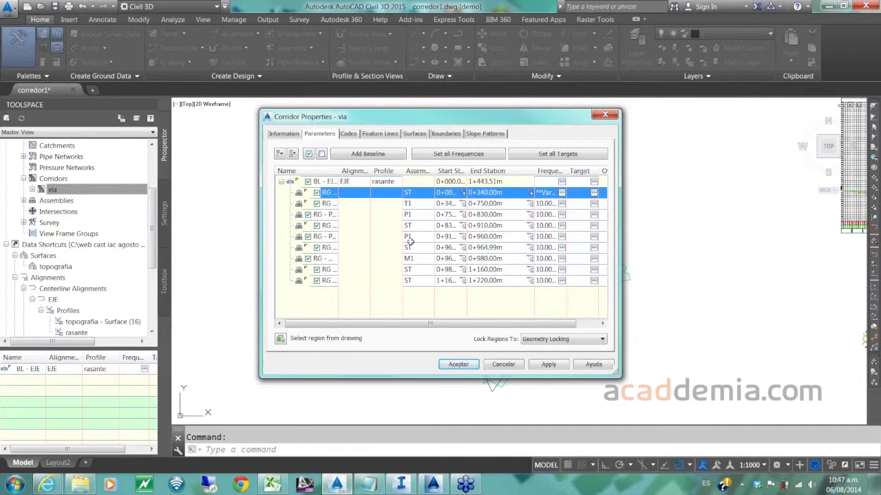
- Change the assembly of the region ending at 1+160.00 m to P1
double_click(421, 269)
click(640, 281)
click(553, 299)
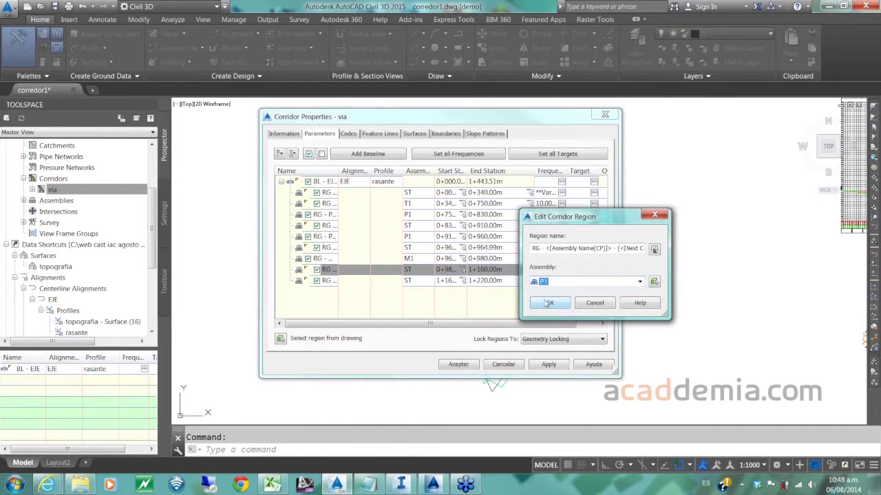
click(549, 303)
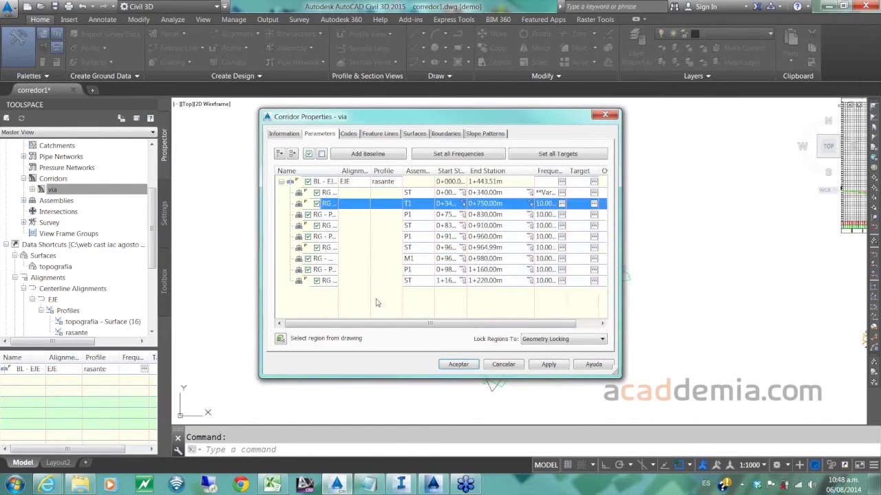
- Insert a P1 region after the ST region ending at 1+220.00 m and set its end station to 1+320.00 m
right_click(328, 282)
click(352, 297)
click(553, 282)
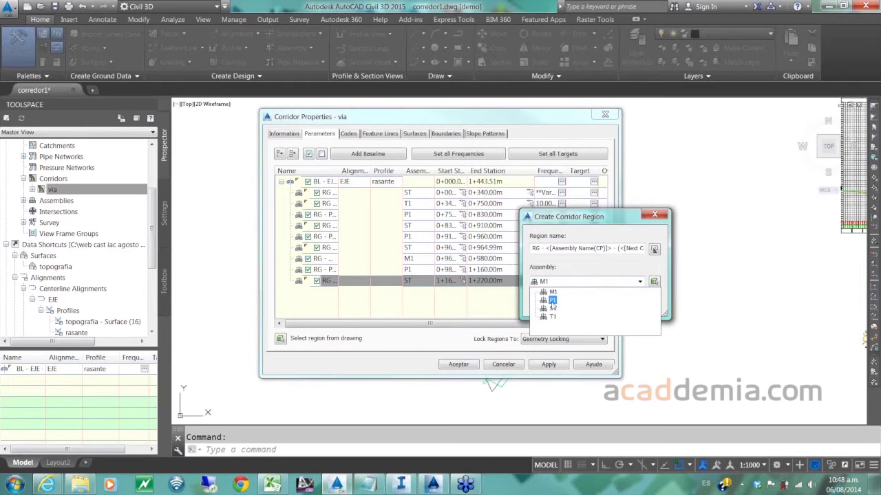
click(552, 302)
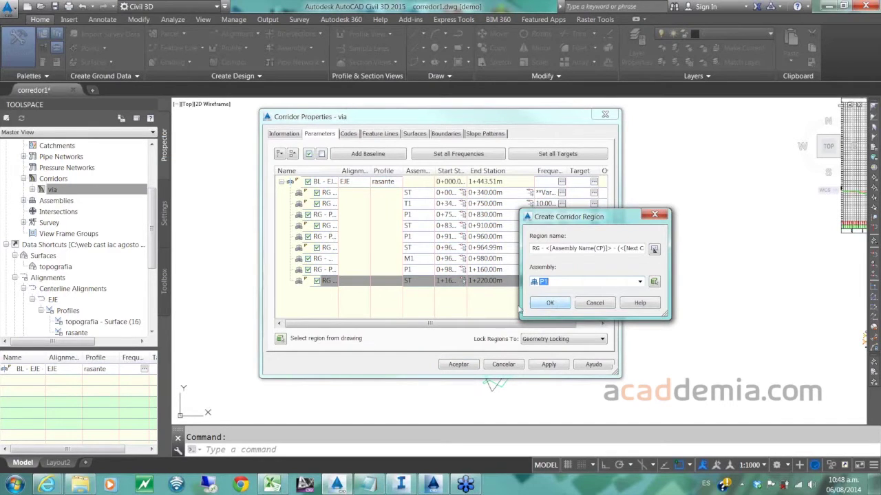
click(540, 303)
double_click(499, 293)
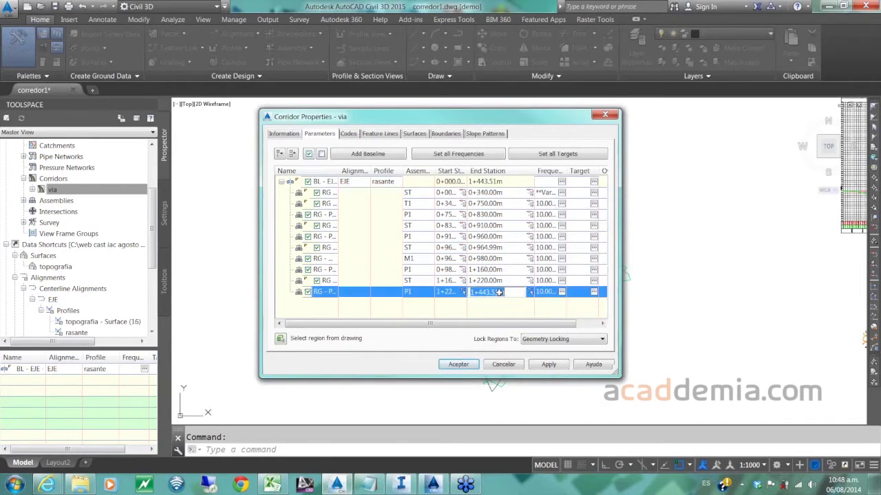
text(1)
key(Return)
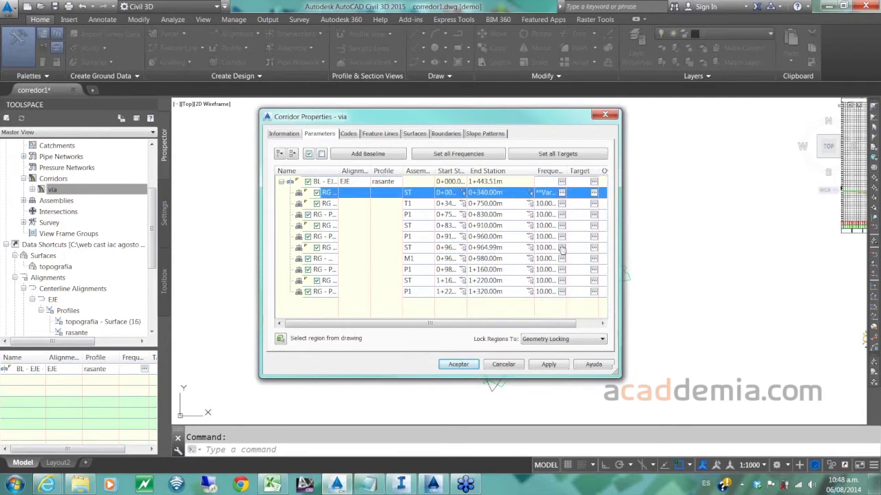
- Assign the terrain surface as the surface target for all regions of the corridor
click(574, 155)
click(265, 168)
click(209, 175)
click(295, 281)
click(358, 357)
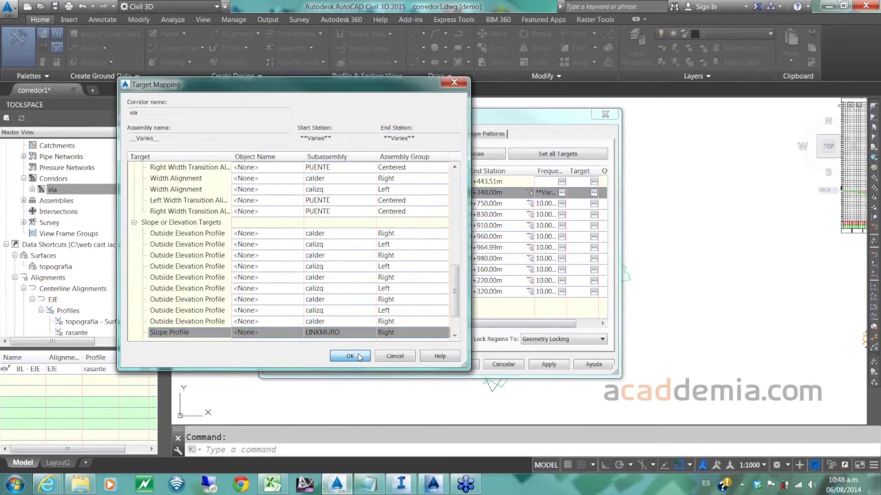
- Accept the corridor properties, rebuild the corridor and dismiss the event viewer
click(465, 368)
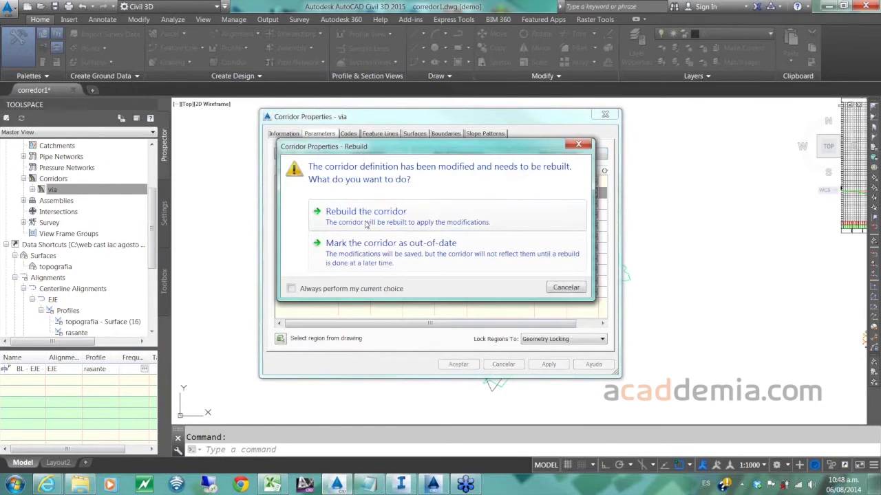
click(367, 221)
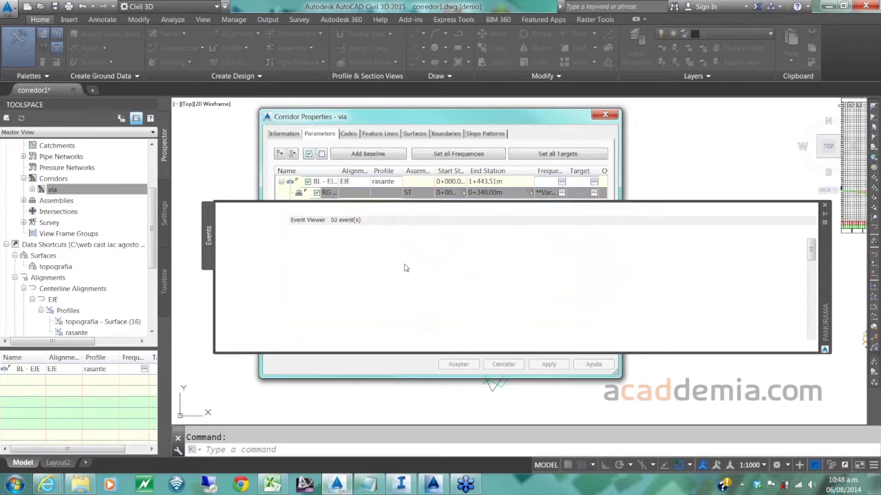
click(800, 208)
- Open the section editor for the via corridor and display the cross section at station 0+340.00 m
scroll(406, 277, down, 3)
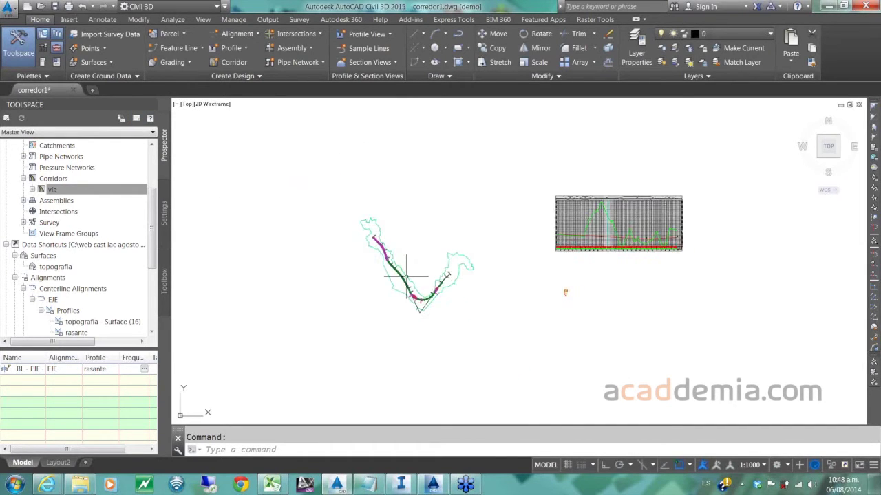
scroll(406, 276, up, 2)
scroll(399, 282, up, 3)
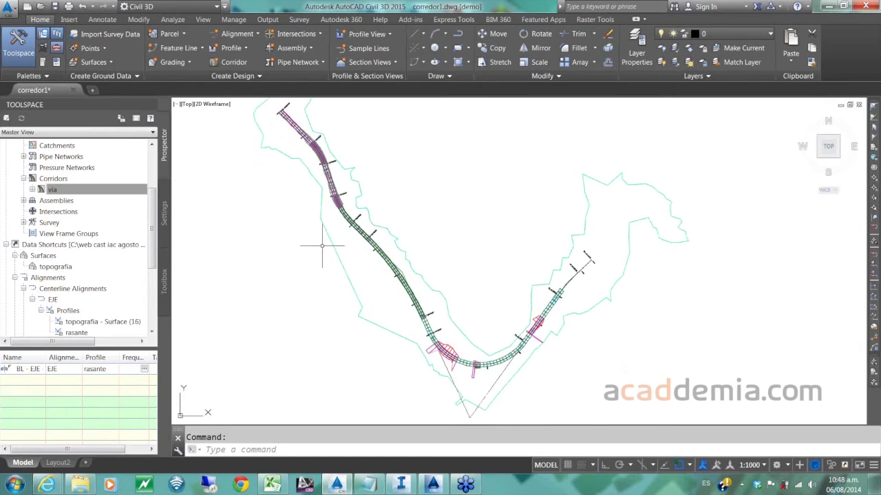
scroll(322, 245, down, 2)
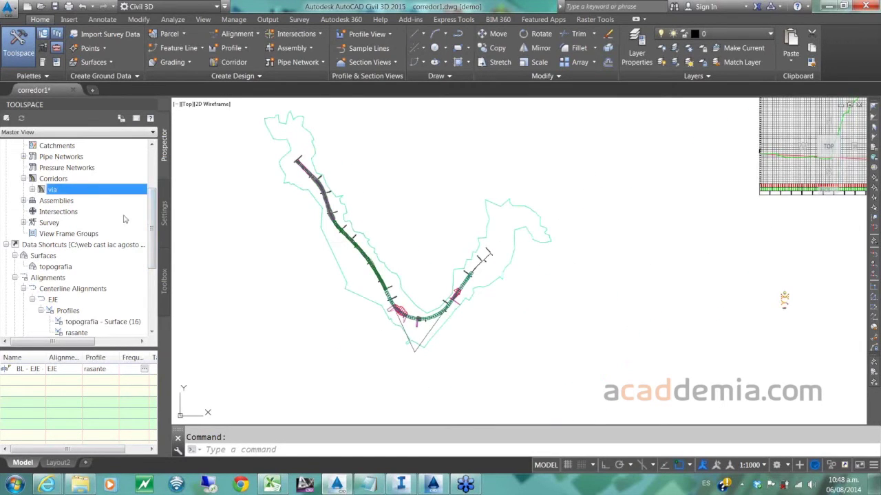
right_click(84, 189)
click(141, 201)
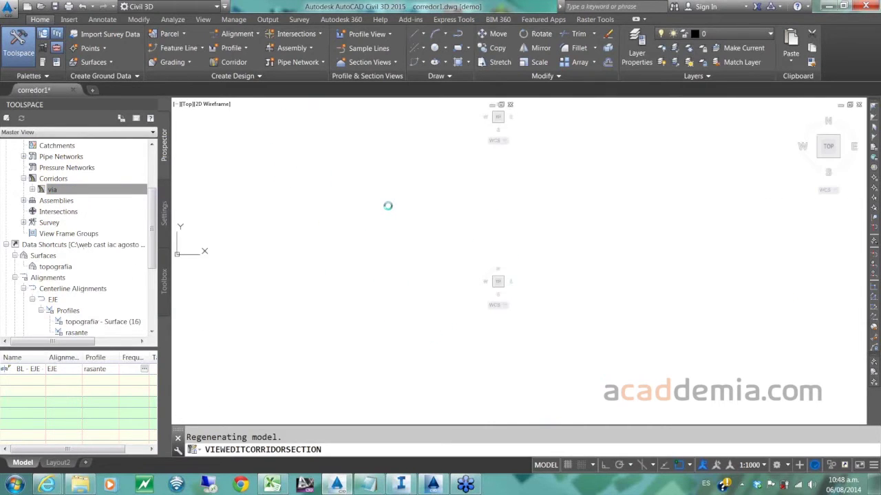
click(275, 45)
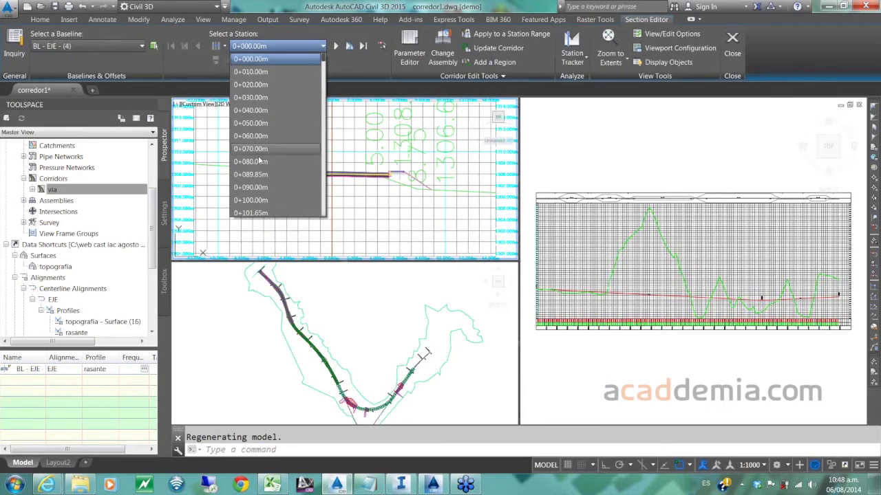
scroll(261, 172, down, 3)
scroll(258, 187, down, 20)
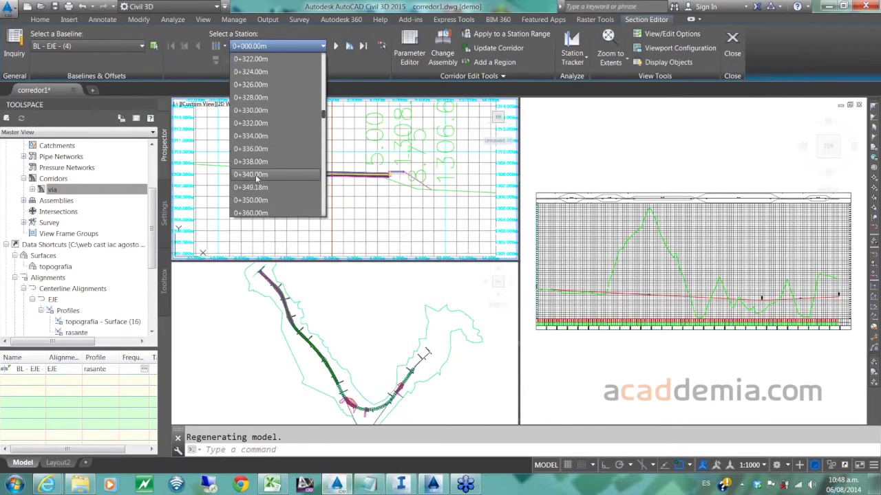
click(255, 175)
- Display the corridor cross section at station 0+520.00 m
click(275, 46)
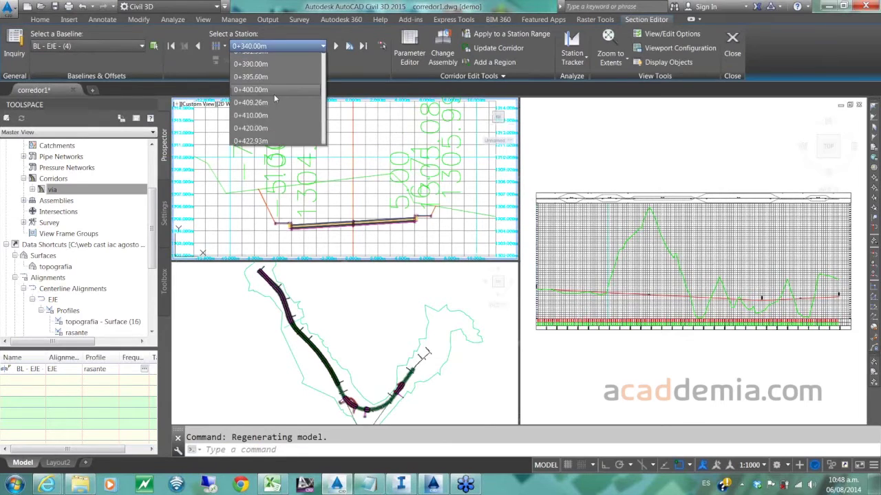
scroll(256, 172, down, 4)
click(256, 187)
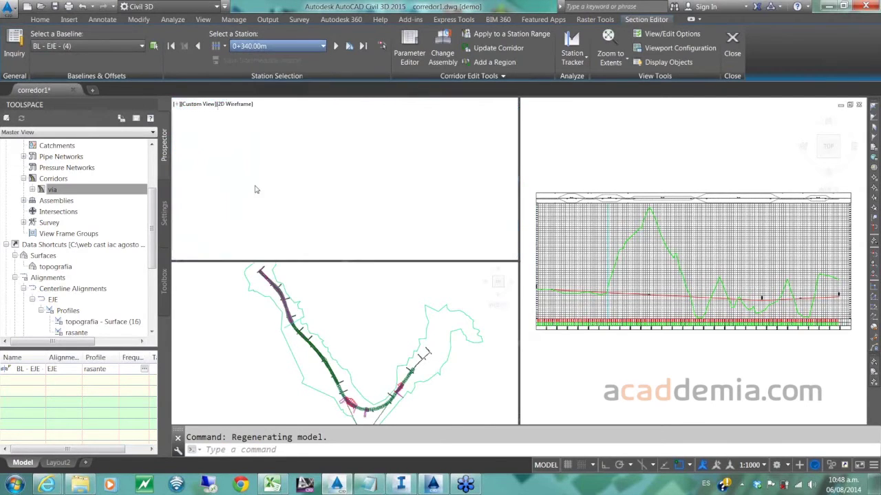
- Display the corridor cross section at station 0+800.00 m and close the section editor
click(278, 46)
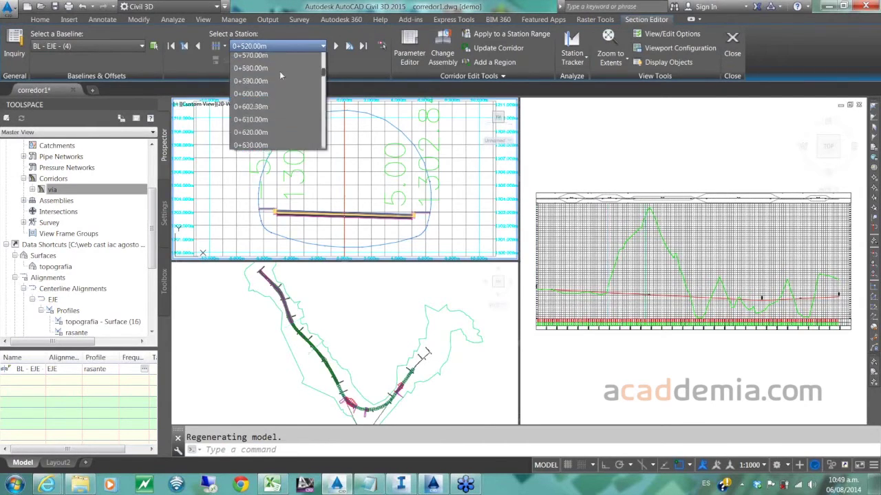
scroll(260, 169, down, 10)
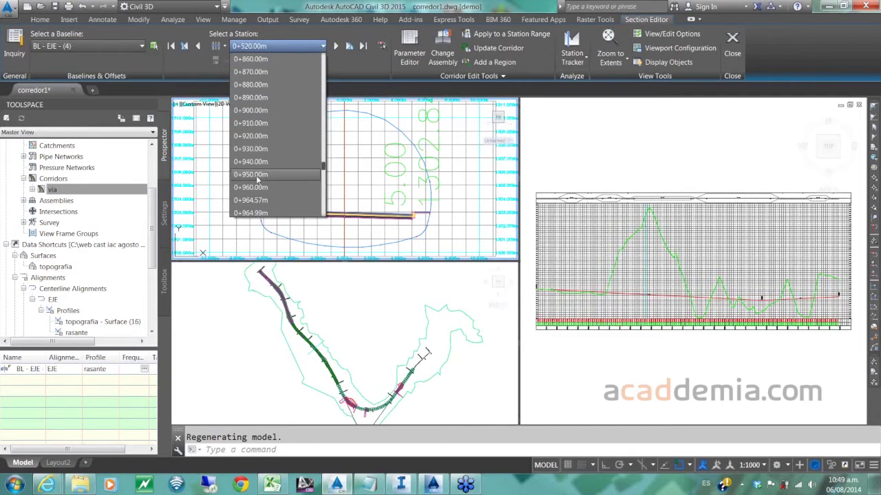
scroll(256, 176, down, 2)
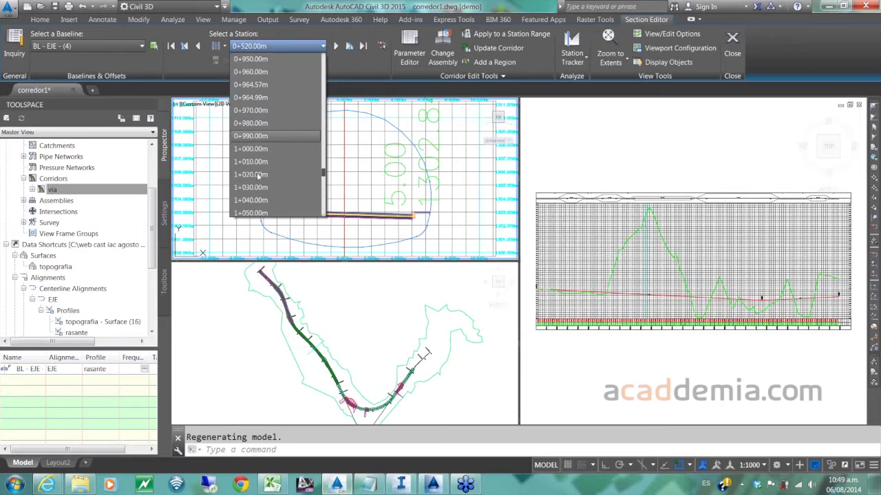
scroll(254, 131, up, 7)
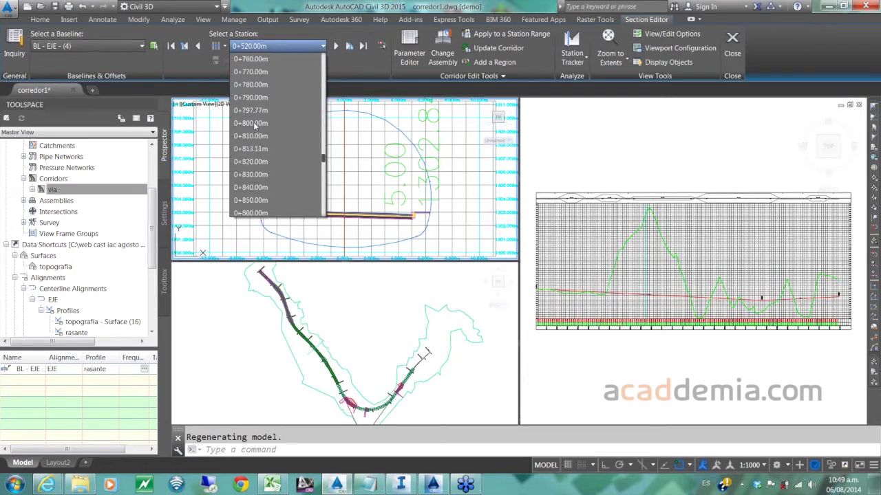
click(252, 124)
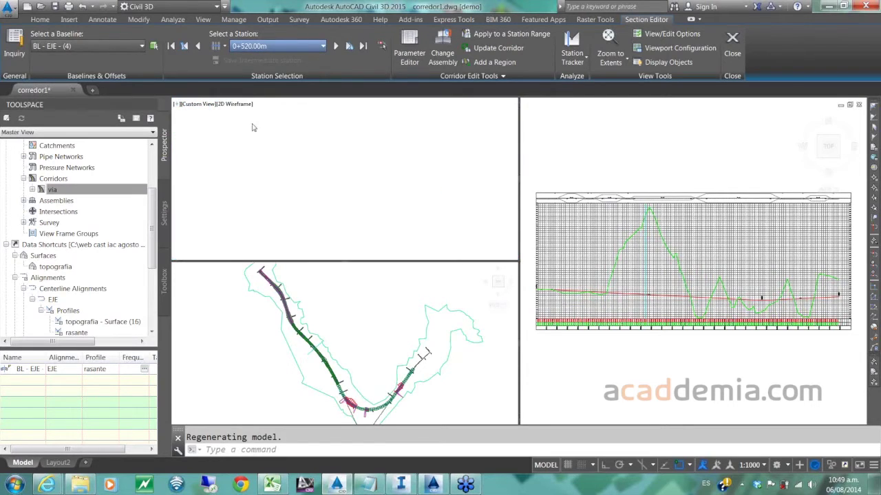
click(289, 47)
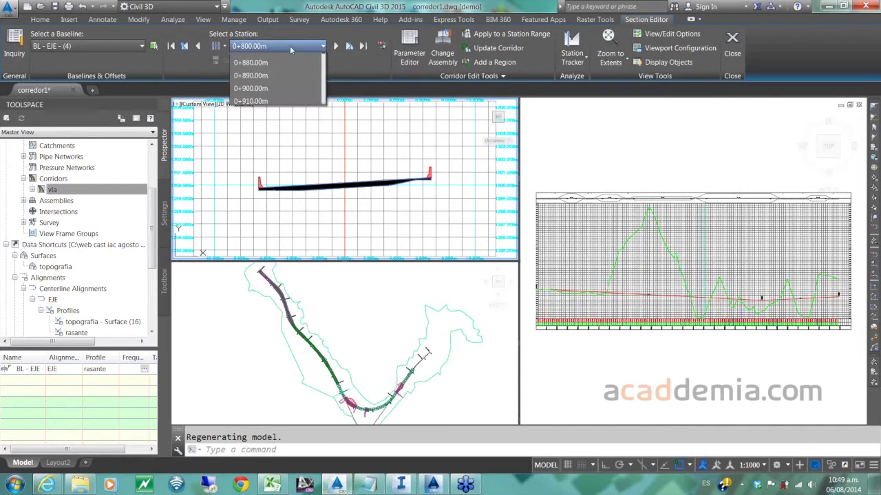
click(408, 288)
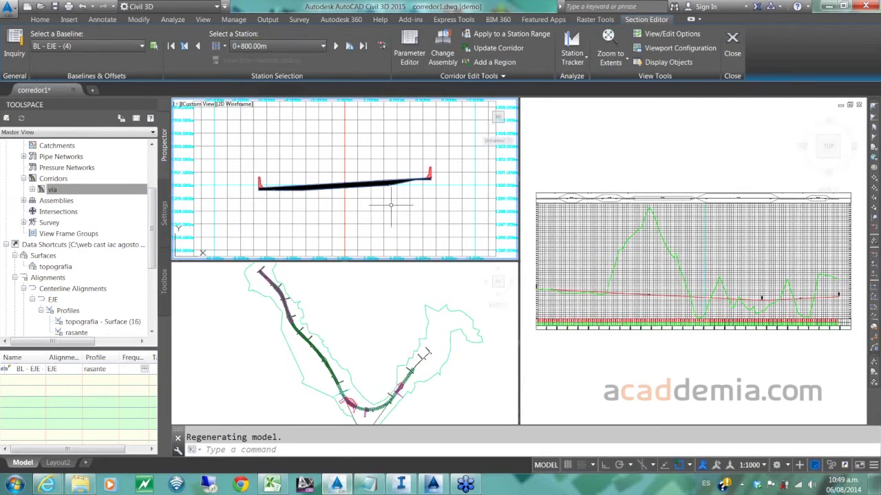
click(732, 49)
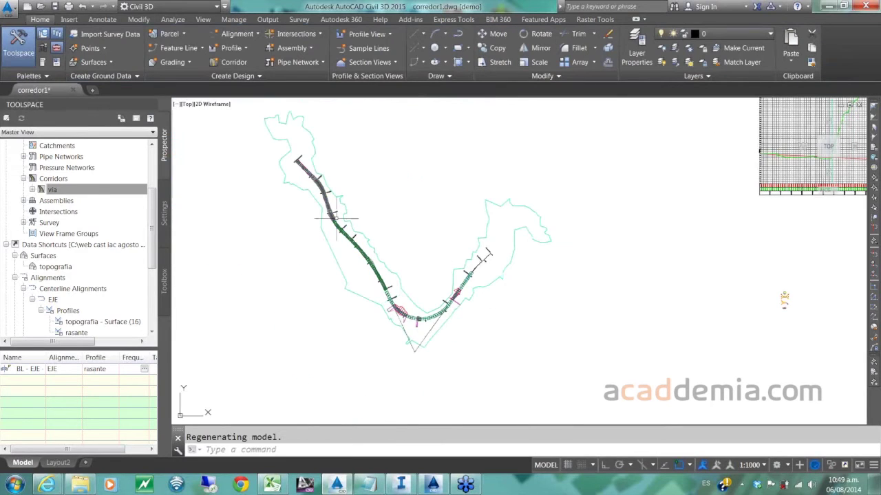
- Start the Drive simulation along the EJE centerline alignment using the rasante profile
scroll(152, 234, up, 3)
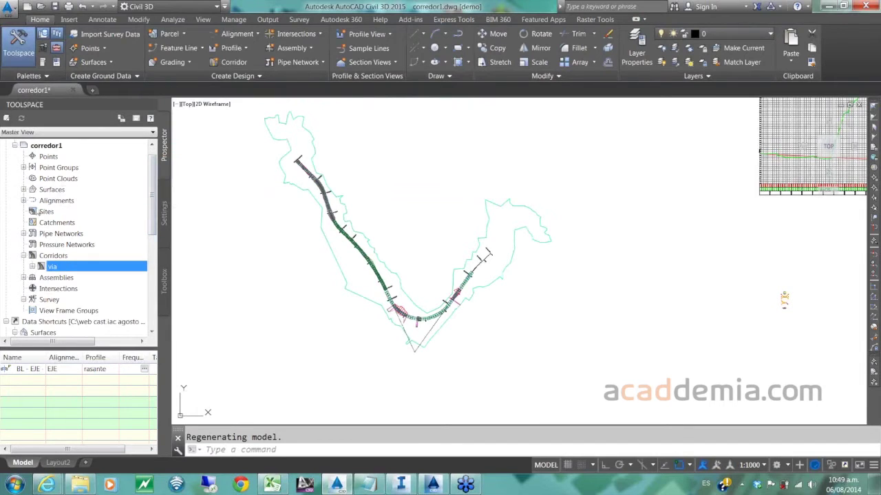
click(23, 190)
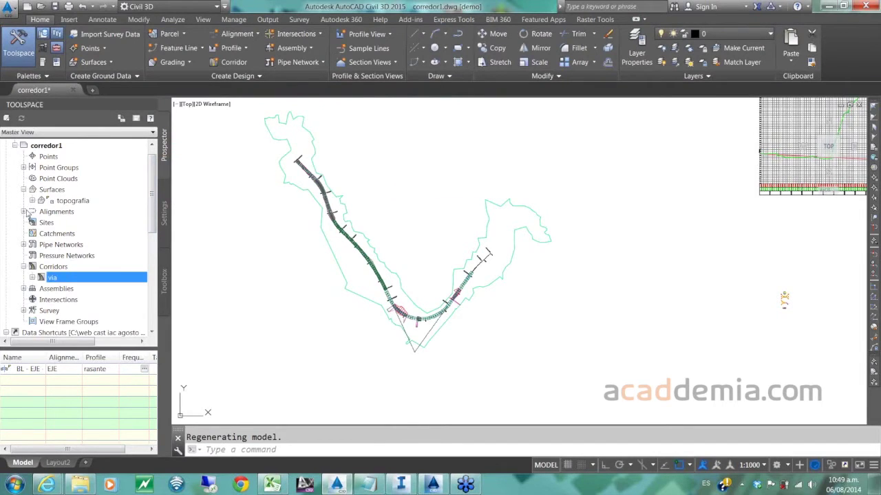
click(24, 212)
click(33, 223)
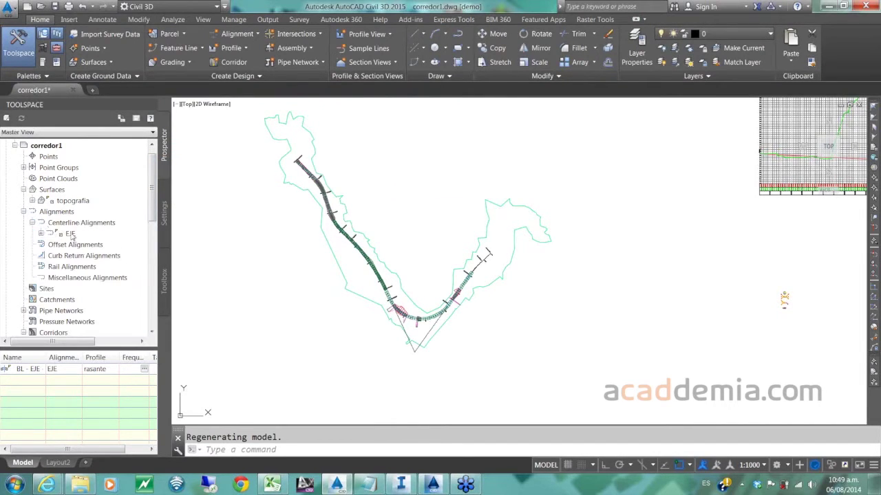
click(71, 234)
right_click(72, 235)
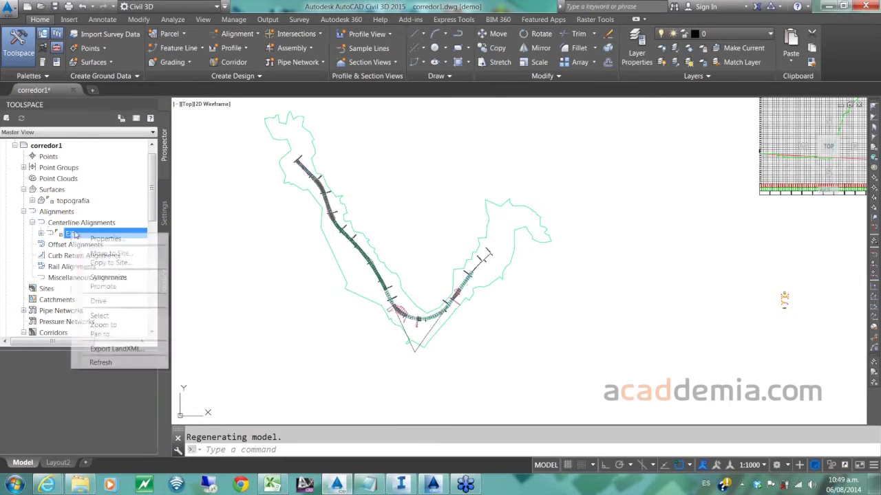
click(125, 301)
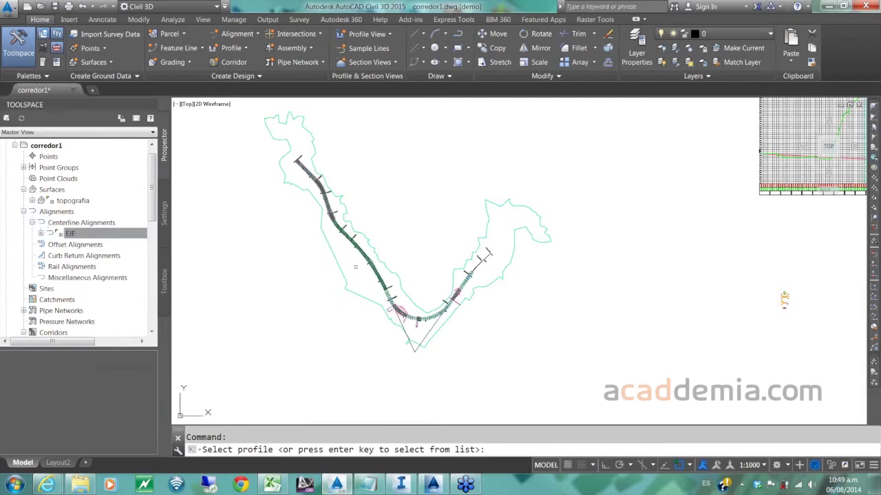
key(Return)
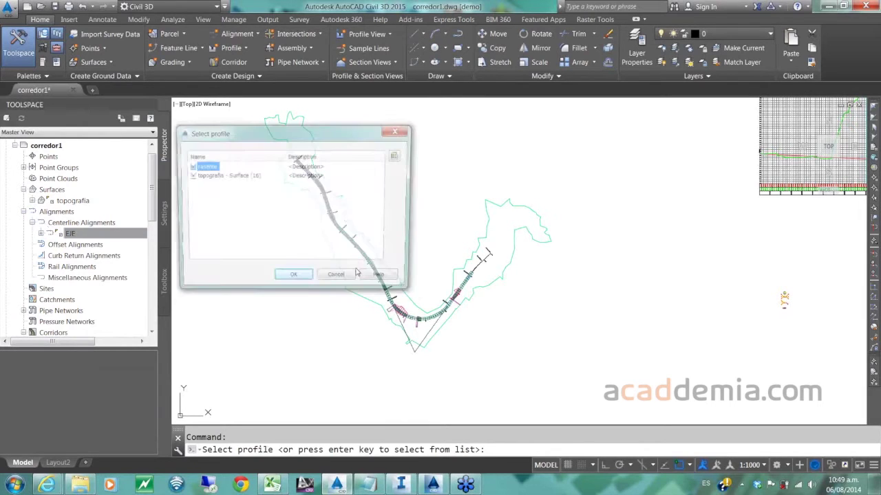
click(293, 274)
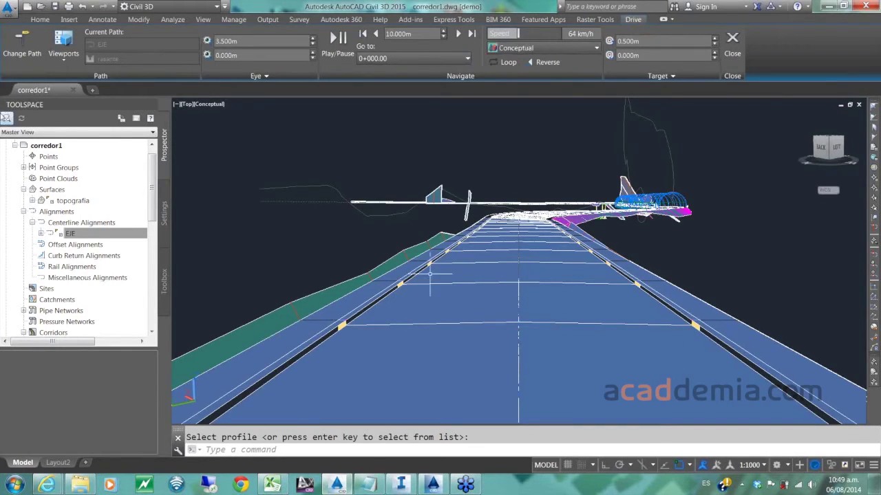
- Play the drive-through of the corridor, raise the speed to 116 km/h and exit drive mode
click(409, 126)
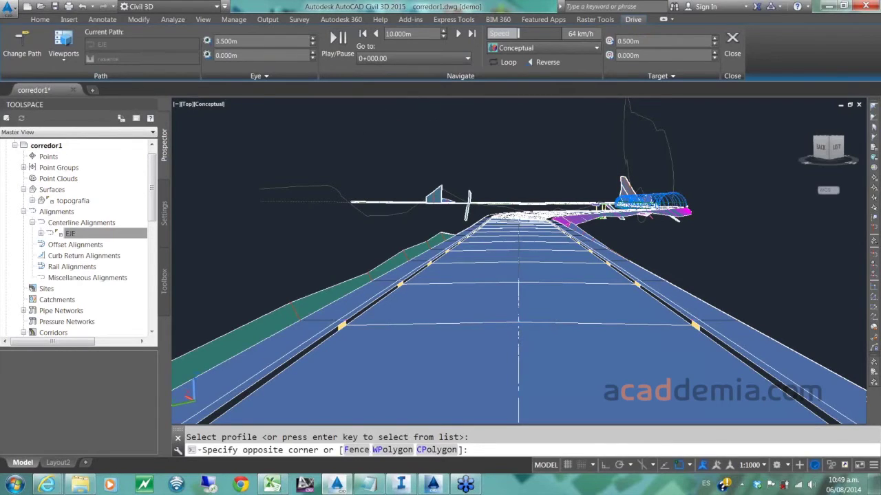
click(376, 131)
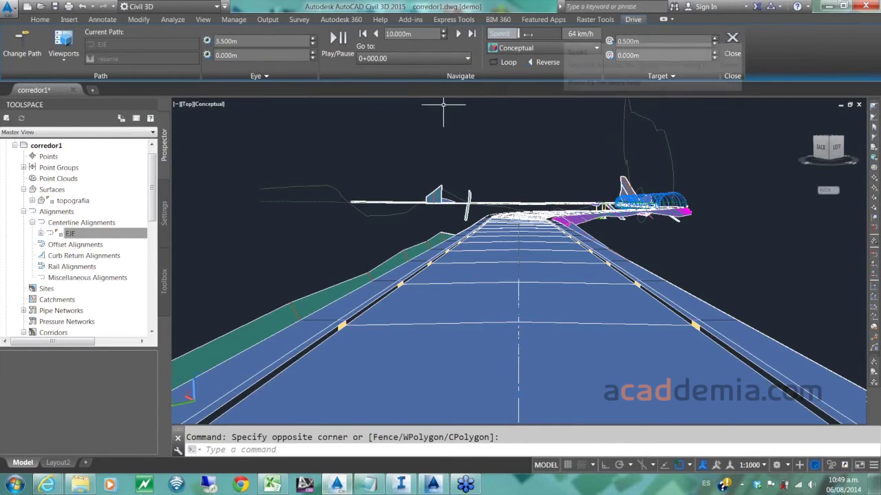
click(338, 44)
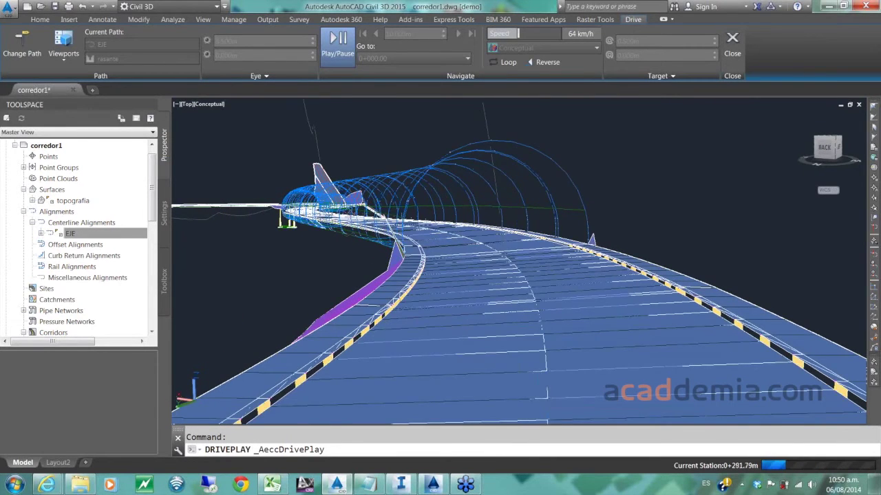
drag(519, 33, 568, 33)
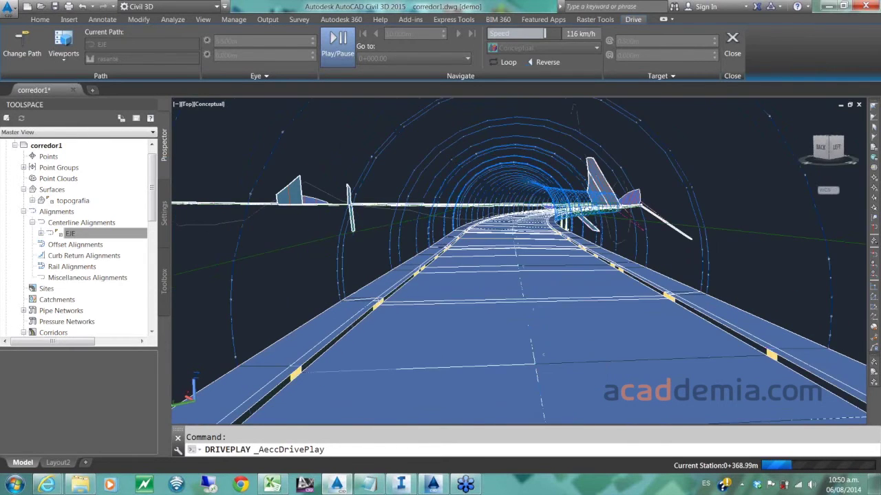
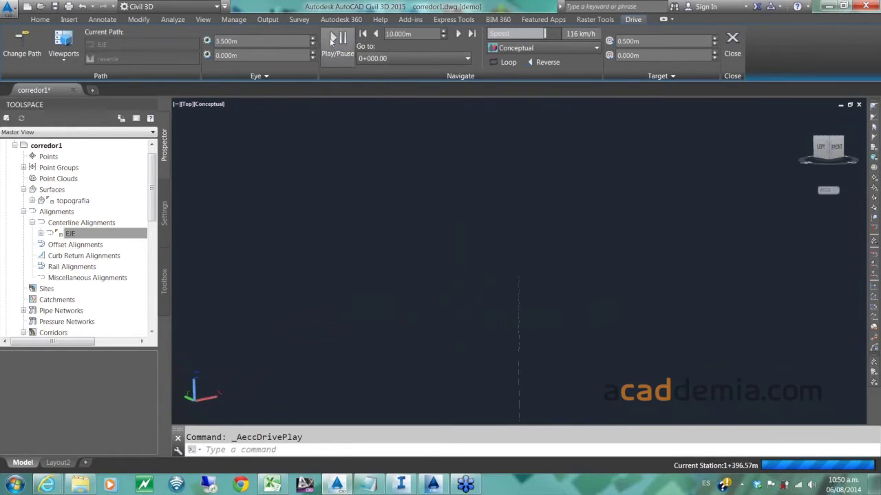
click(733, 55)
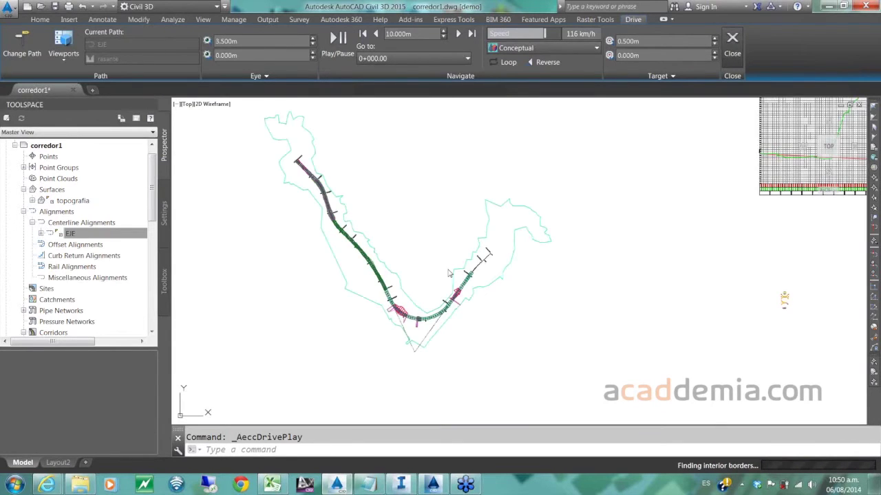
- Save the corredor1 drawing and close it
scroll(420, 230, down, 6)
middle_drag(423, 227, 349, 268)
scroll(372, 273, up, 2)
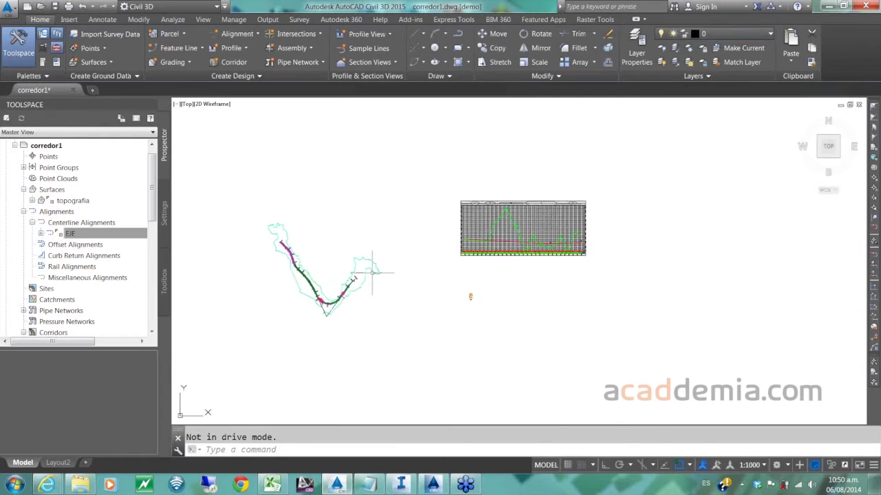
scroll(372, 273, up, 2)
scroll(372, 274, down, 1)
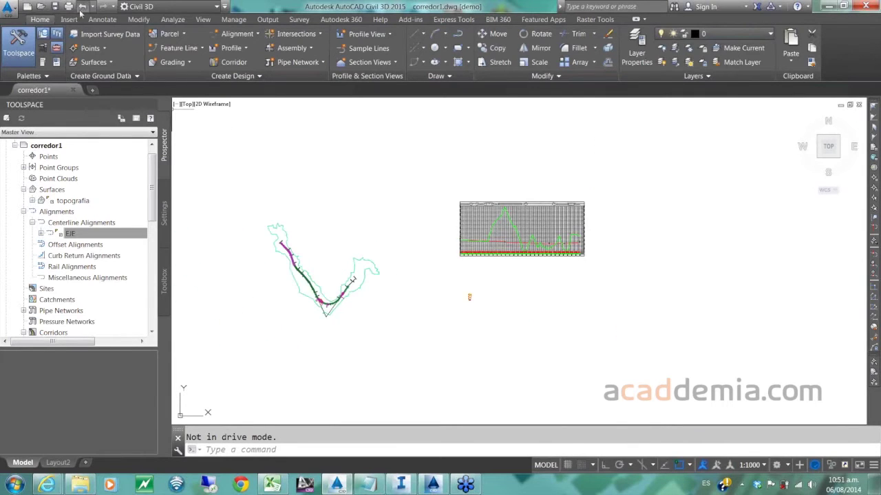
click(54, 6)
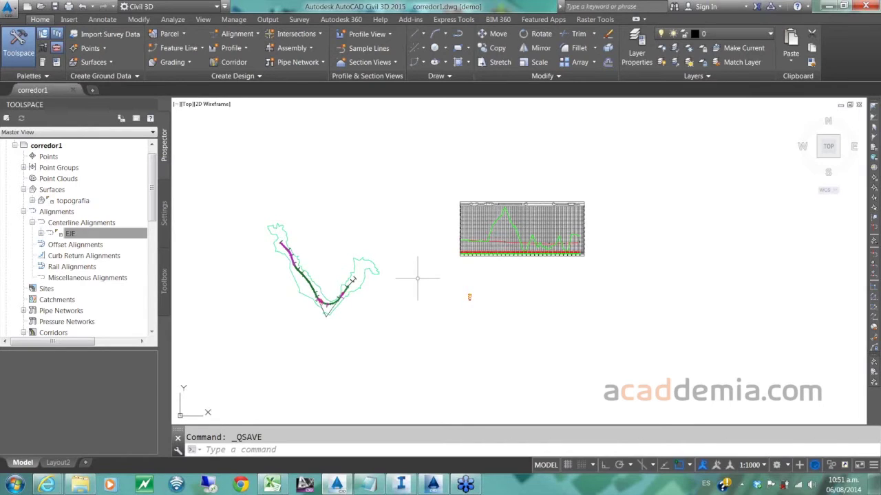
click(858, 105)
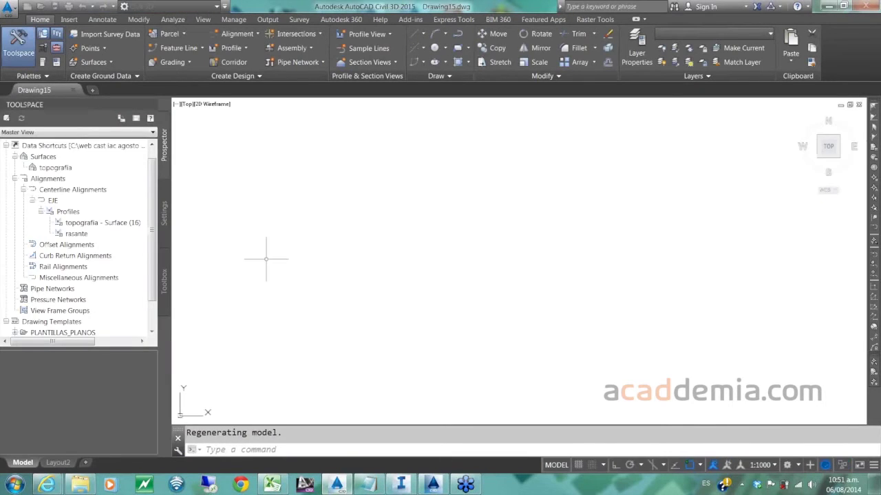
- Import the TERTRENO surface from the LandXML file TOPO_CORREDOR2.xml, excluding its SourceData and keeping its Definition
click(69, 20)
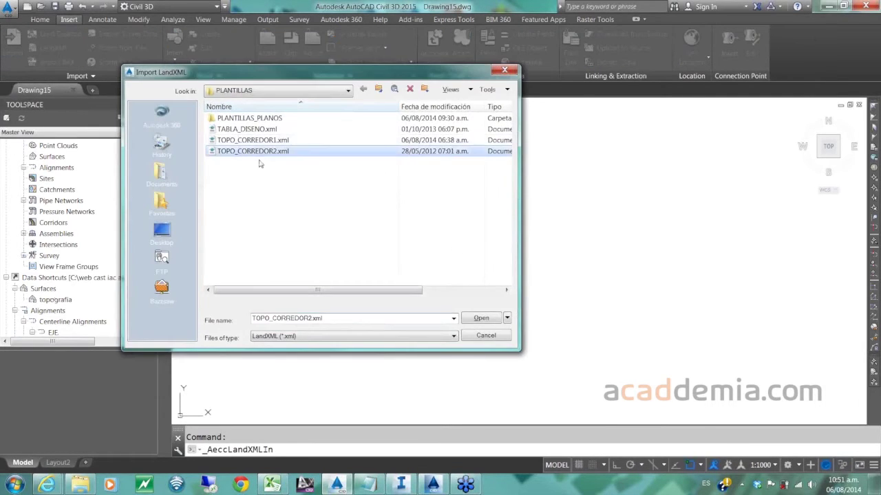
click(479, 319)
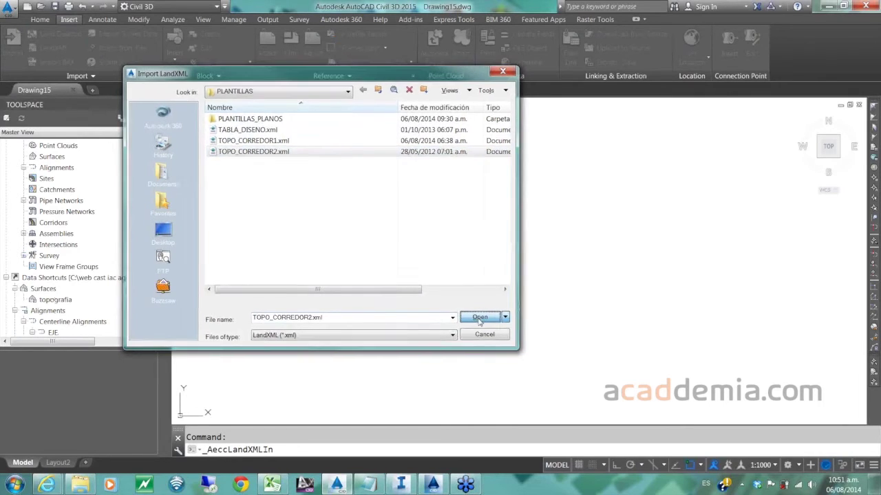
click(224, 152)
click(232, 160)
click(249, 168)
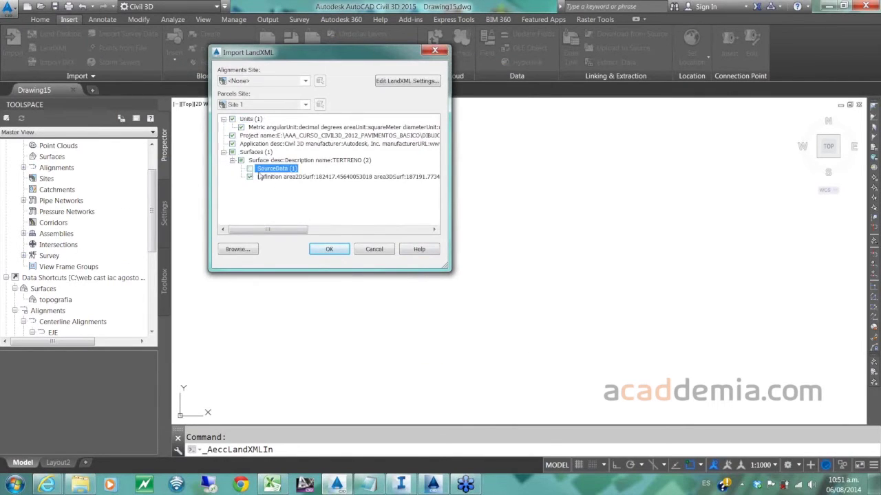
click(337, 253)
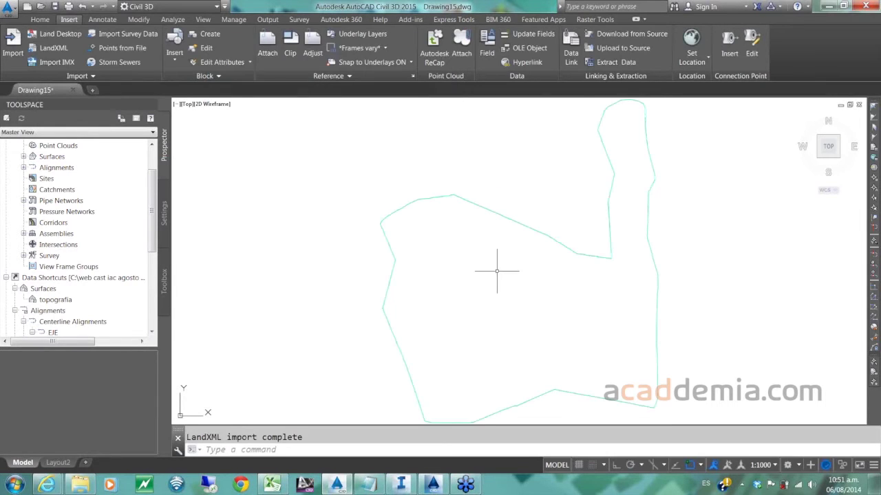
text(pl)
key(Return)
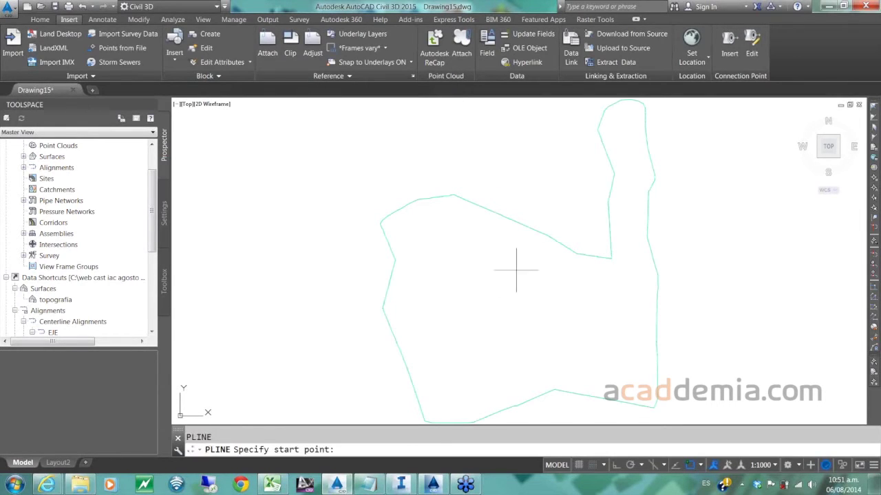
key(Escape)
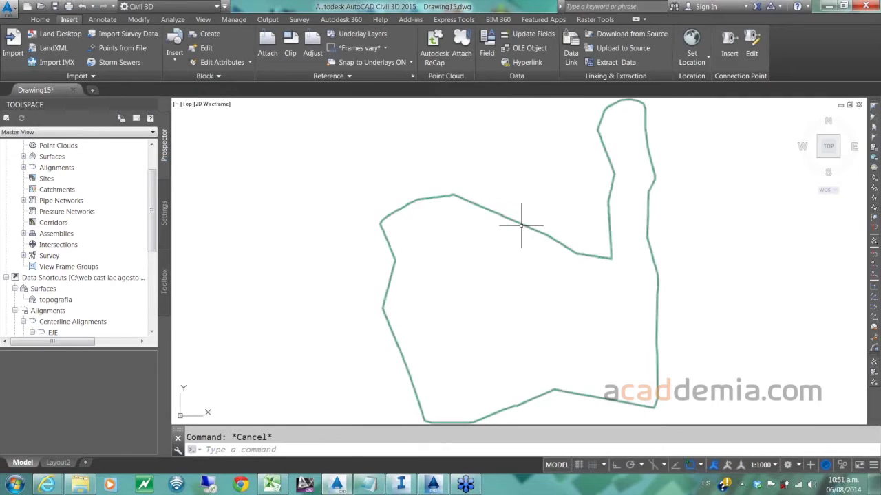
- Make the major and minor contours visible in plan view in the terrain surface's CURSO_TN style
click(521, 224)
right_click(522, 224)
key(Escape)
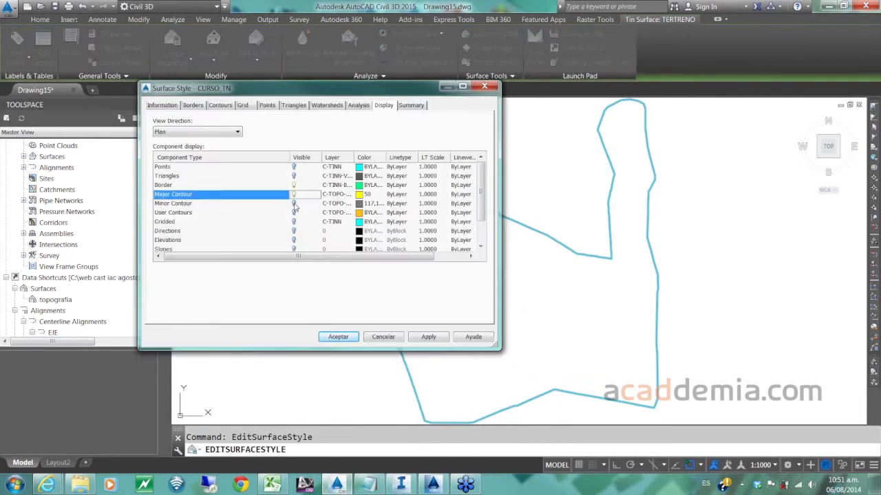
click(294, 203)
click(340, 341)
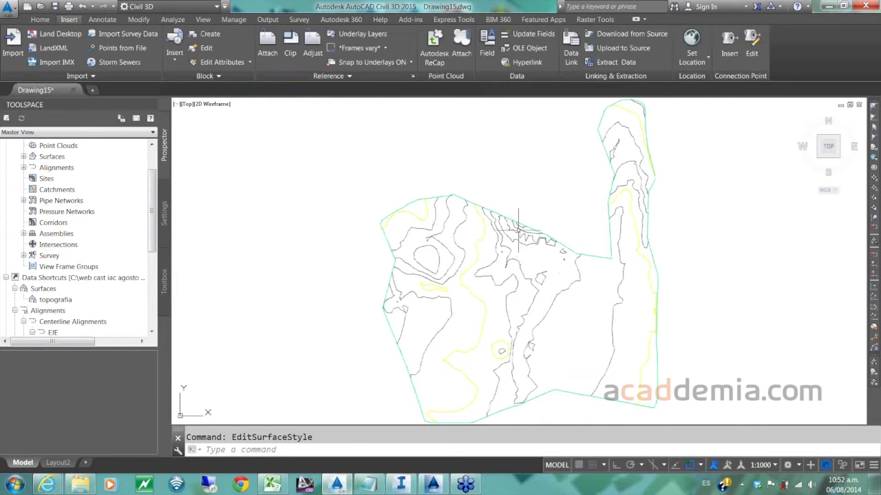
- Set the minor contour interval of the terrain surface style to 1 m and apply the style
click(519, 224)
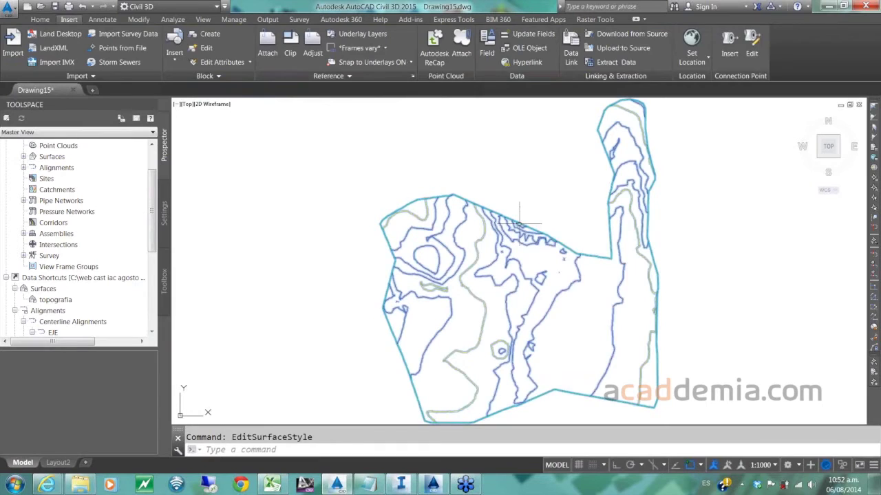
right_click(521, 224)
click(571, 365)
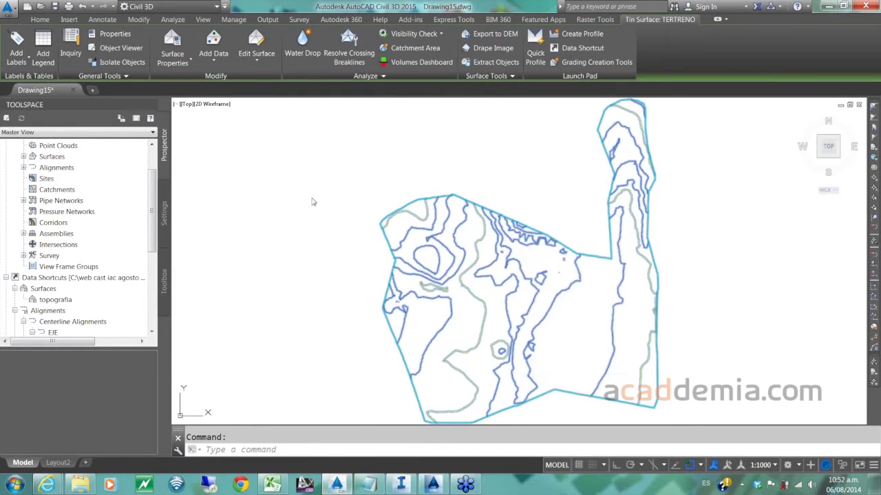
click(221, 105)
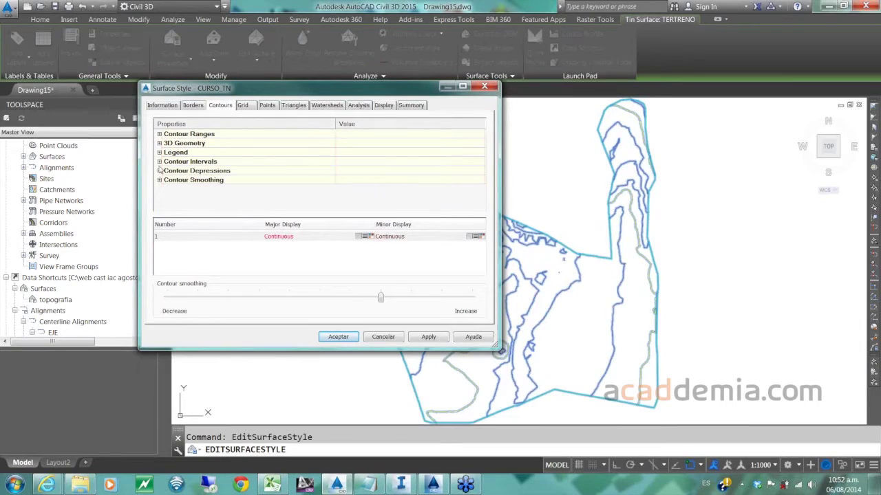
click(158, 162)
click(356, 179)
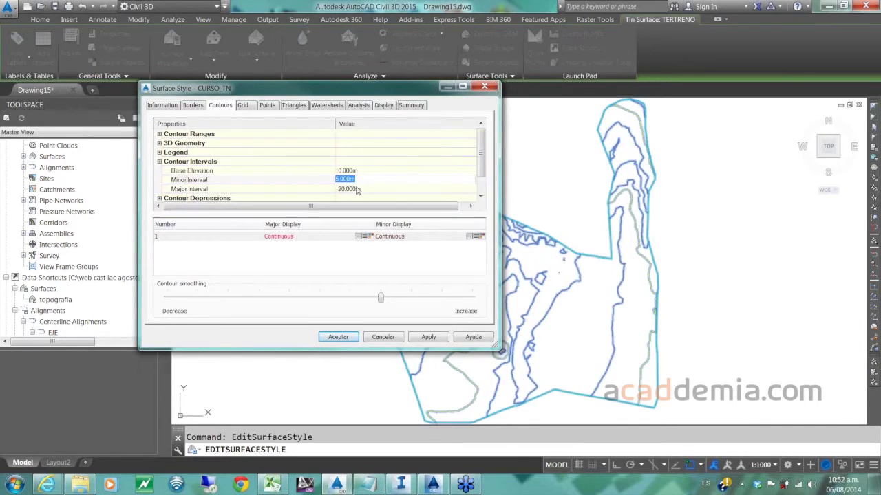
text(1)
key(Return)
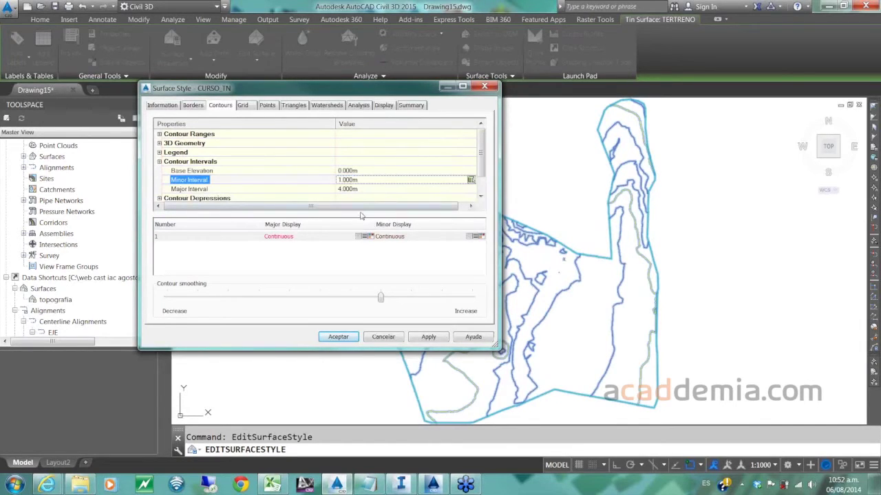
click(338, 337)
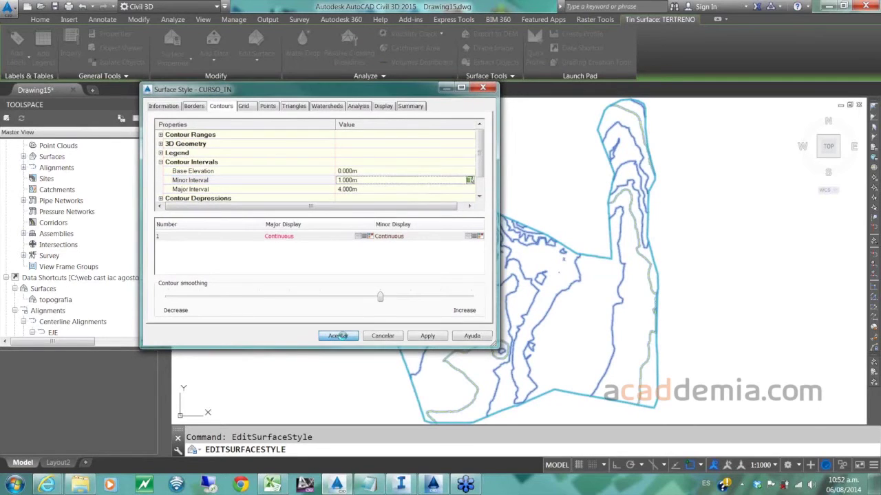
- With object snap off, draw an open zigzag polyline route from the terrain's narrow northern arm south and then west across the main area
text(pl)
key(Return)
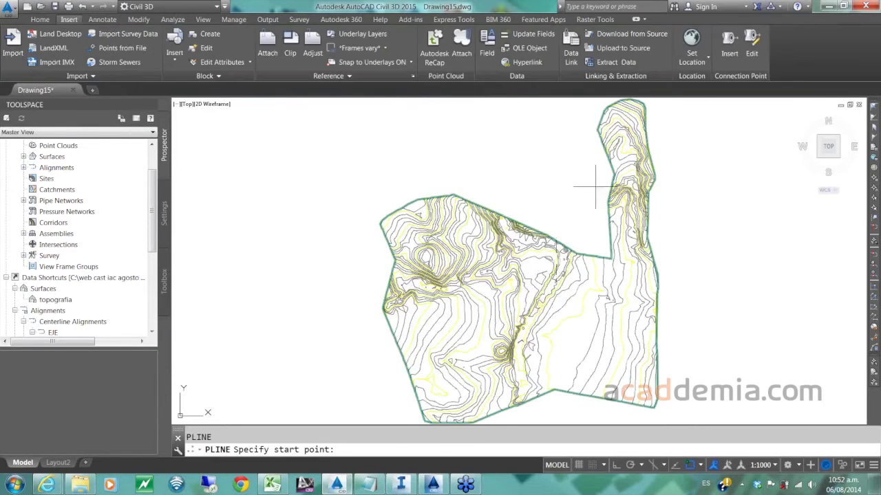
key(F9)
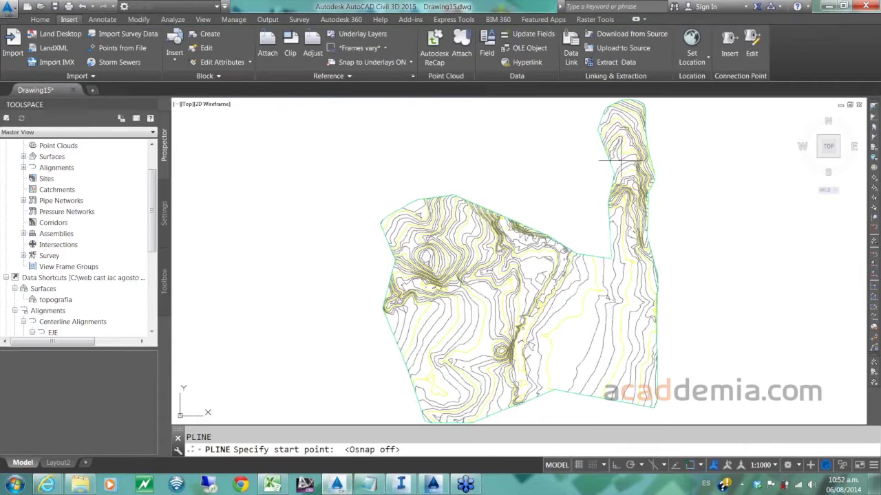
click(623, 154)
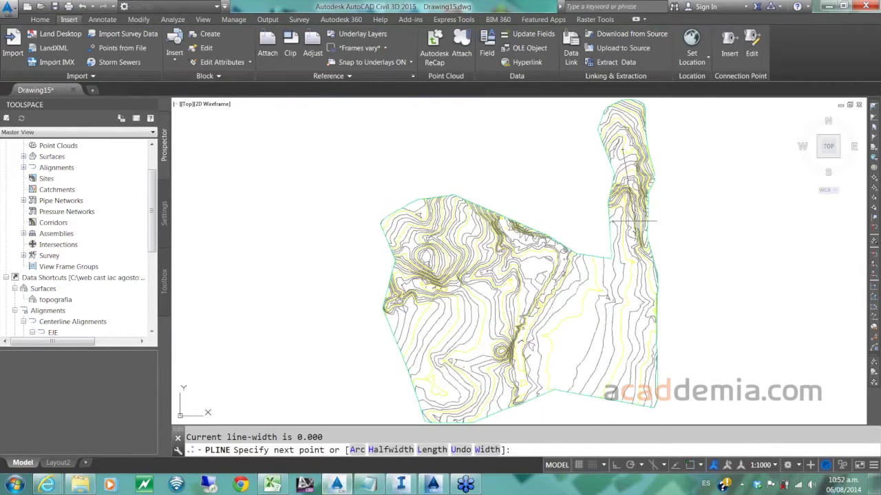
click(639, 256)
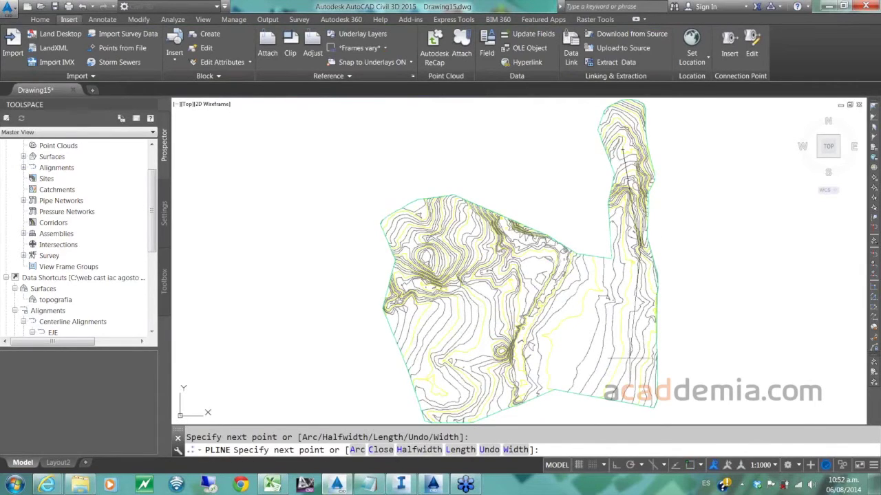
click(629, 349)
click(555, 340)
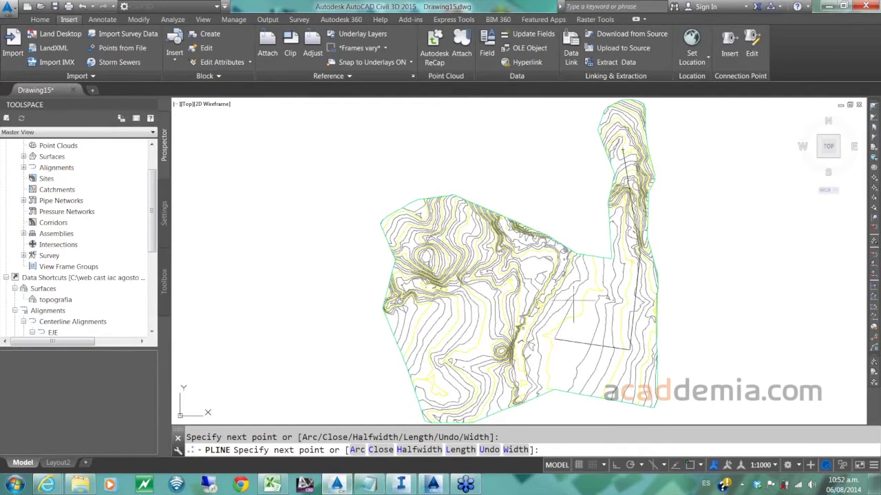
click(584, 282)
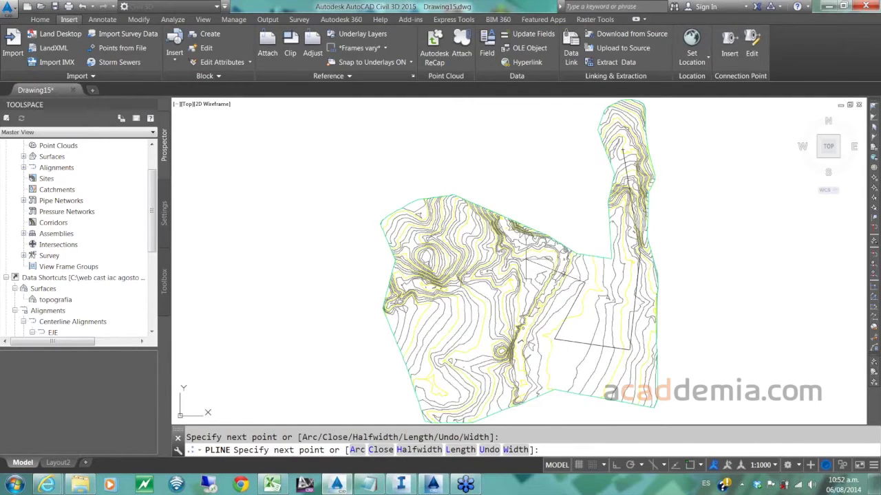
click(519, 260)
key(Return)
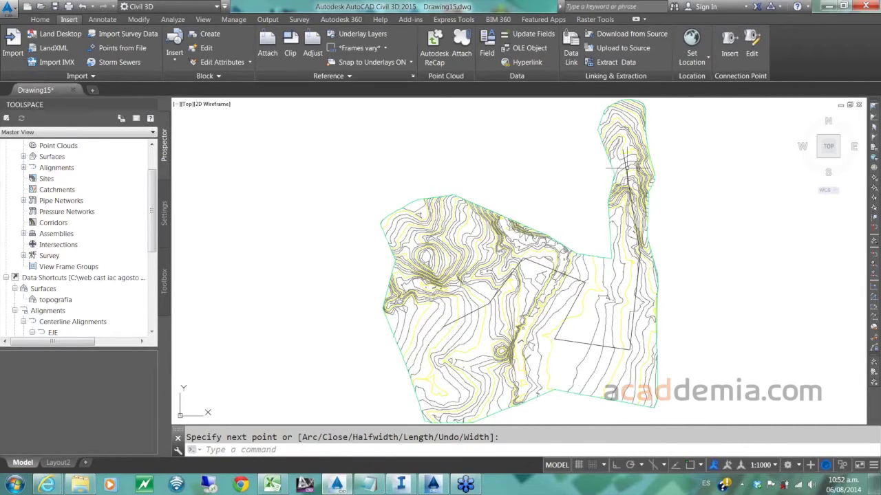
- Create a quick profile along the route polyline, place its profile view in empty space and dismiss the event viewer
click(624, 168)
right_click(624, 168)
click(668, 281)
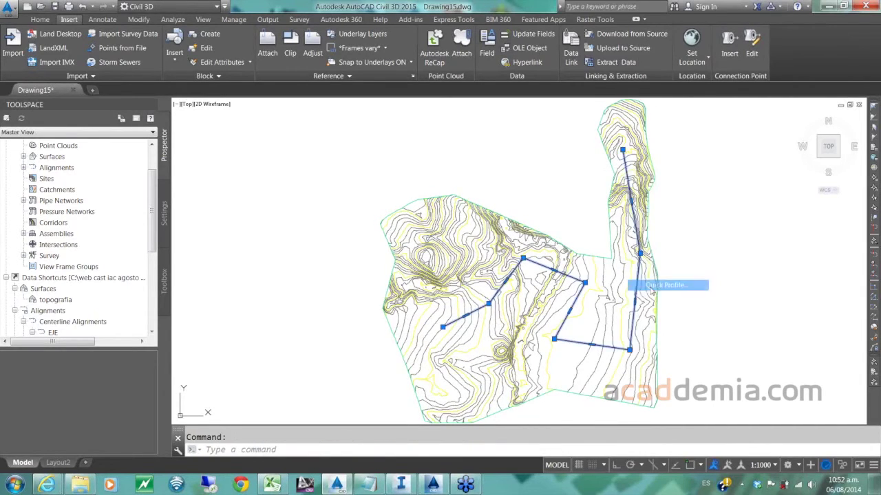
click(588, 344)
click(369, 310)
scroll(354, 290, down, 4)
click(536, 296)
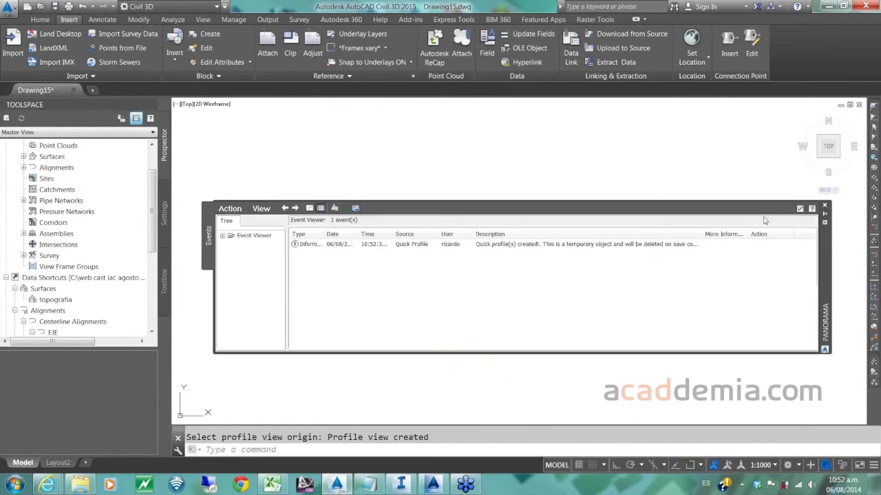
click(798, 207)
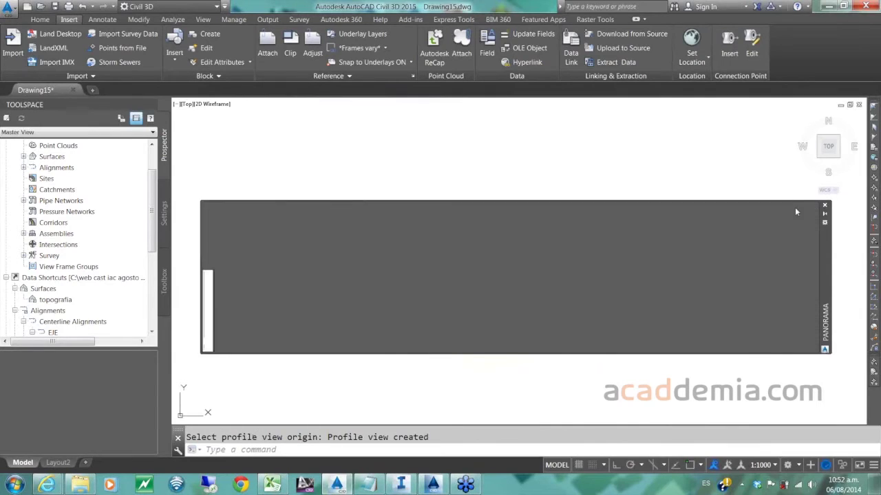
- Review the terrain line in the quick profile view and erase the profile view
scroll(674, 242, up, 3)
scroll(674, 242, up, 2)
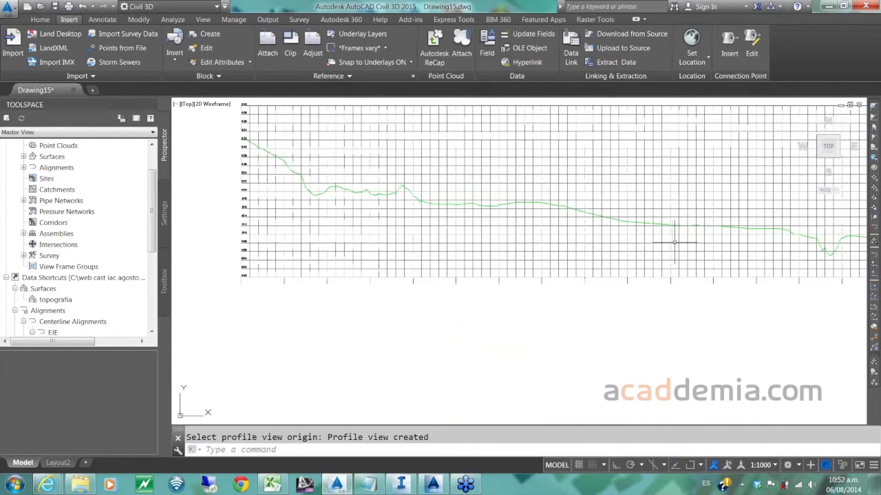
middle_drag(668, 242, 591, 283)
scroll(586, 278, down, 4)
scroll(586, 279, up, 4)
scroll(586, 275, down, 6)
click(586, 256)
key(Delete)
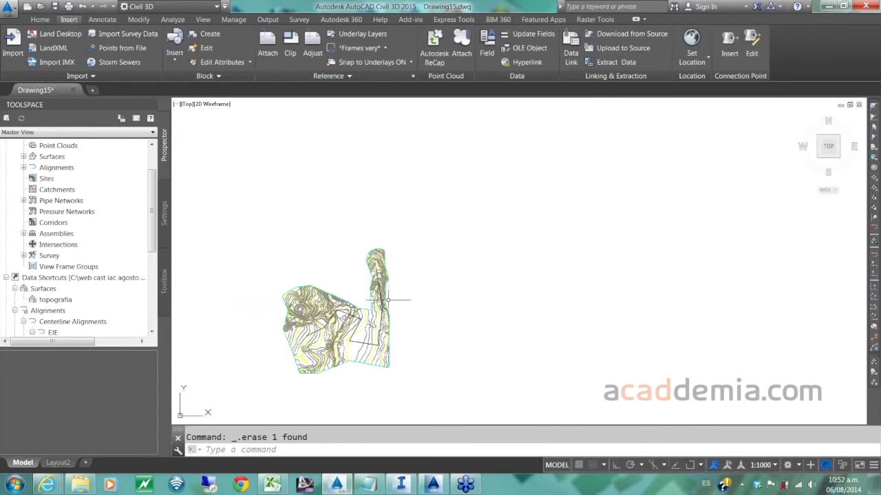
- Create centerline alignment EJE from the route polyline in its drawn direction, adding curves between tangents with a 25 m default radius
middle_drag(383, 295, 466, 232)
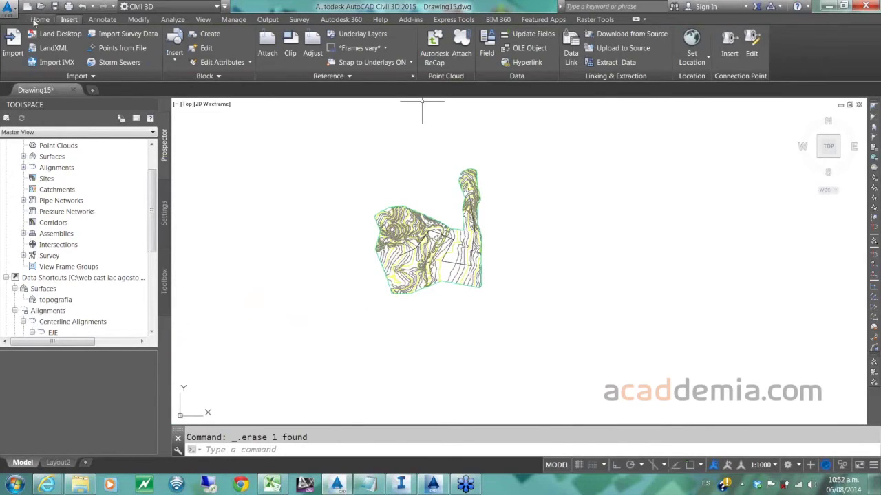
click(37, 19)
click(237, 34)
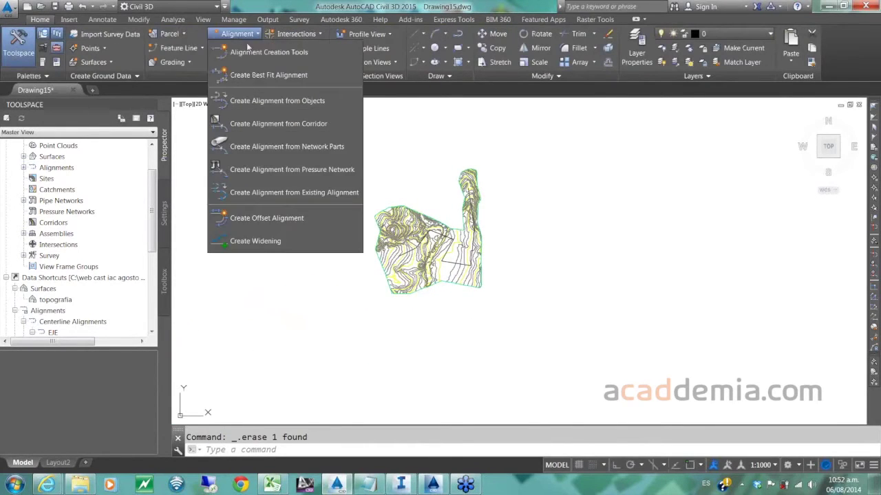
click(277, 101)
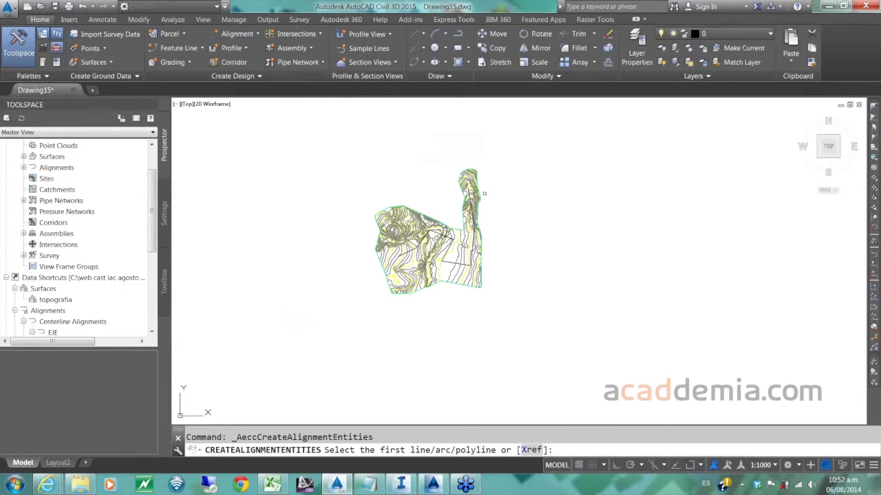
scroll(482, 192, up, 2)
scroll(481, 192, up, 2)
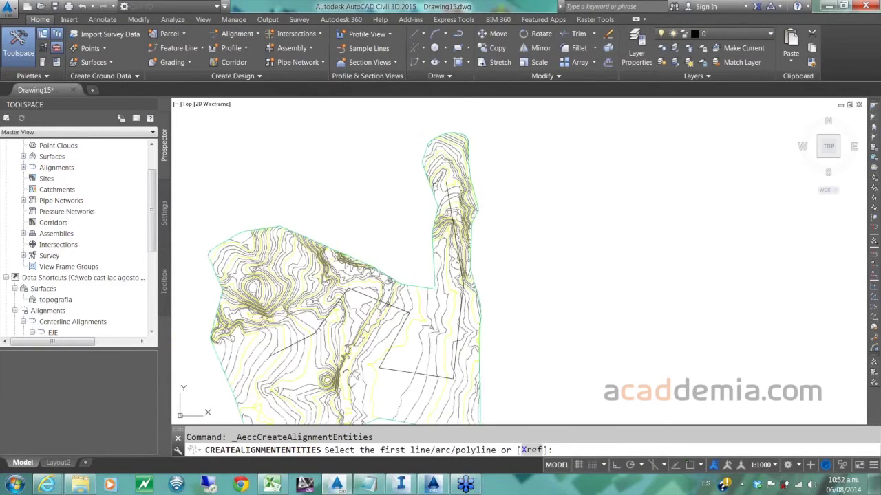
scroll(434, 184, up, 6)
click(459, 198)
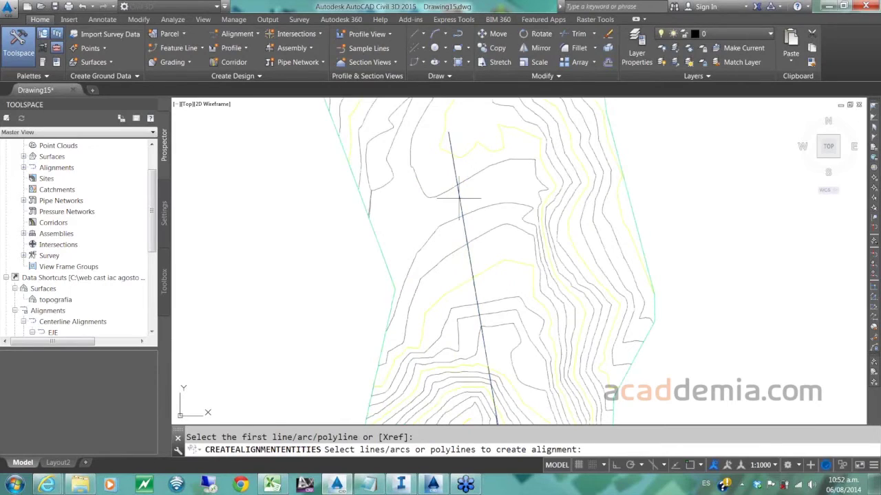
key(Return)
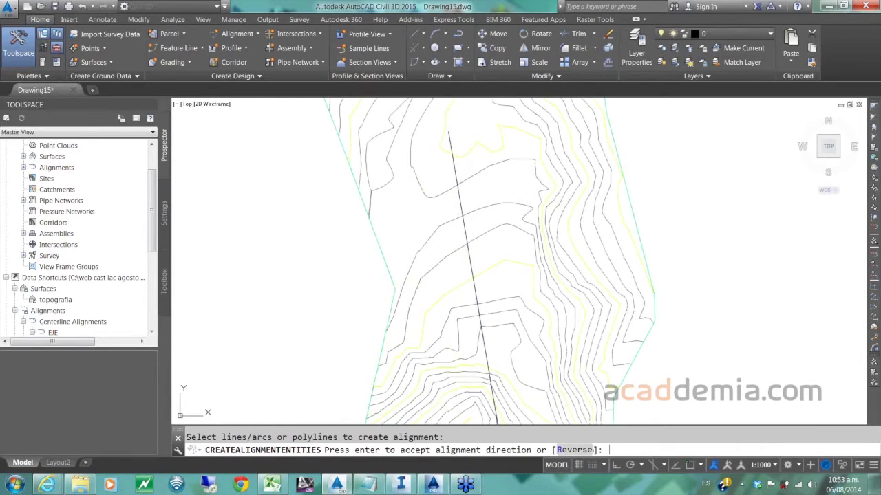
key(Return)
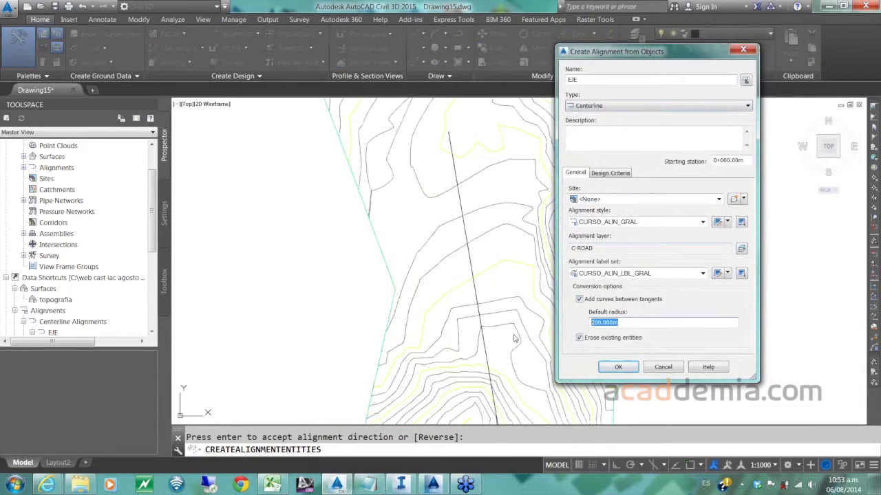
text(25)
click(618, 367)
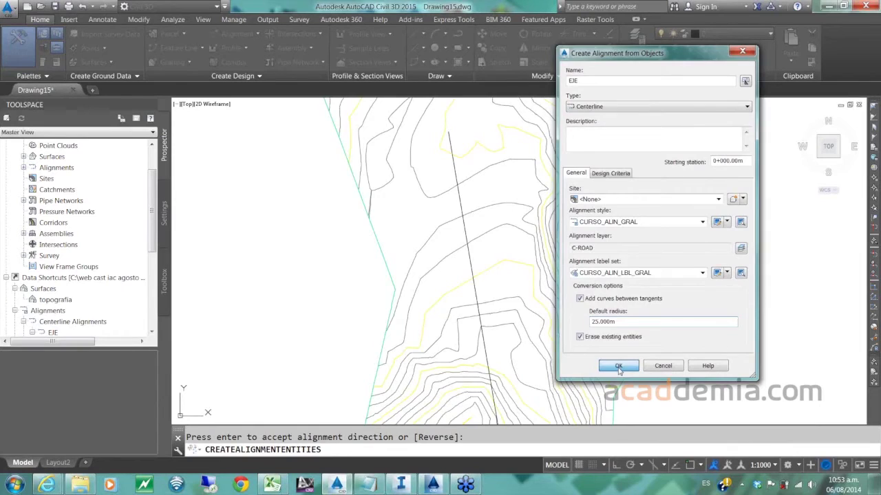
scroll(526, 281, down, 10)
middle_drag(522, 284, 490, 229)
scroll(480, 259, up, 3)
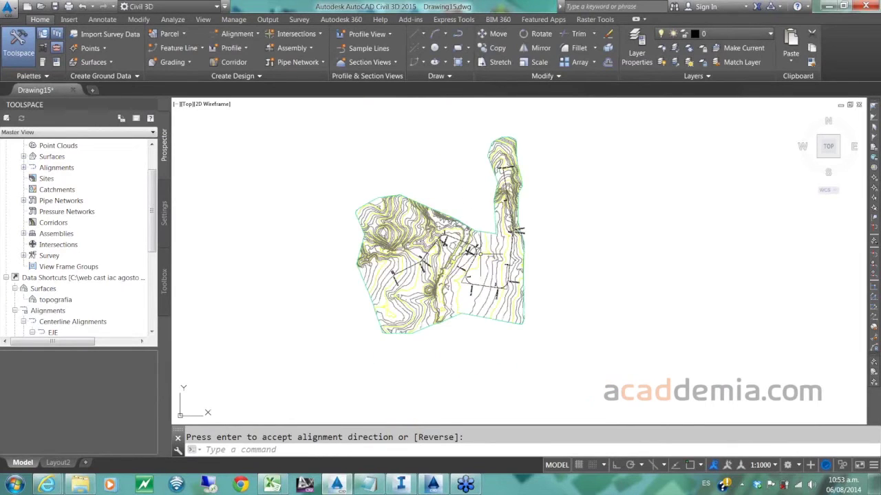
- Create a surface profile of TERTRENO along alignment EJE and draw its profile view in empty space east of the terrain
scroll(488, 222, up, 2)
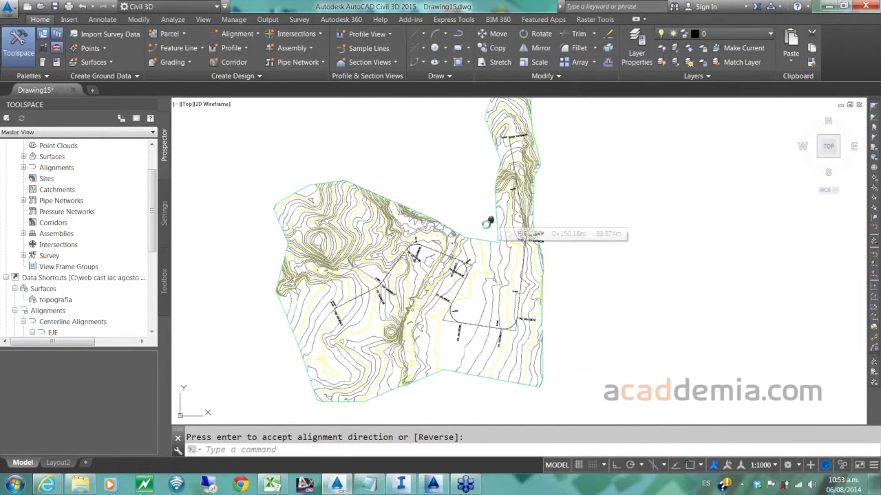
middle_drag(487, 222, 454, 253)
click(234, 47)
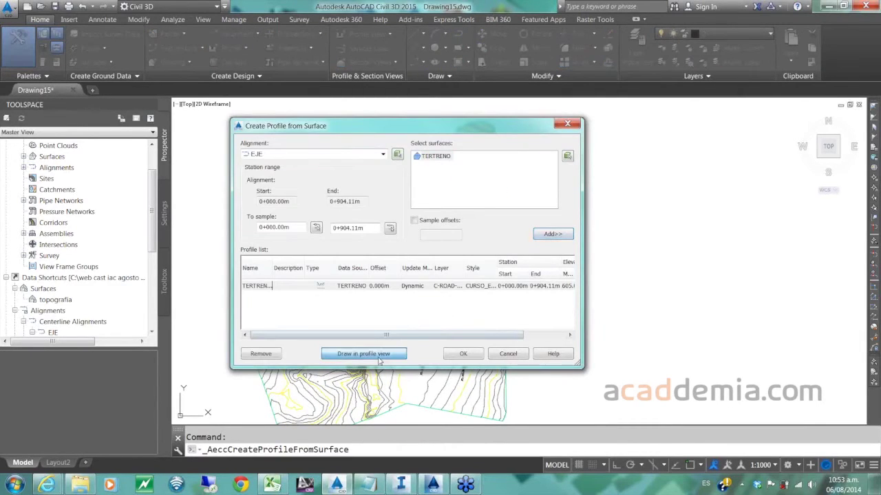
click(378, 357)
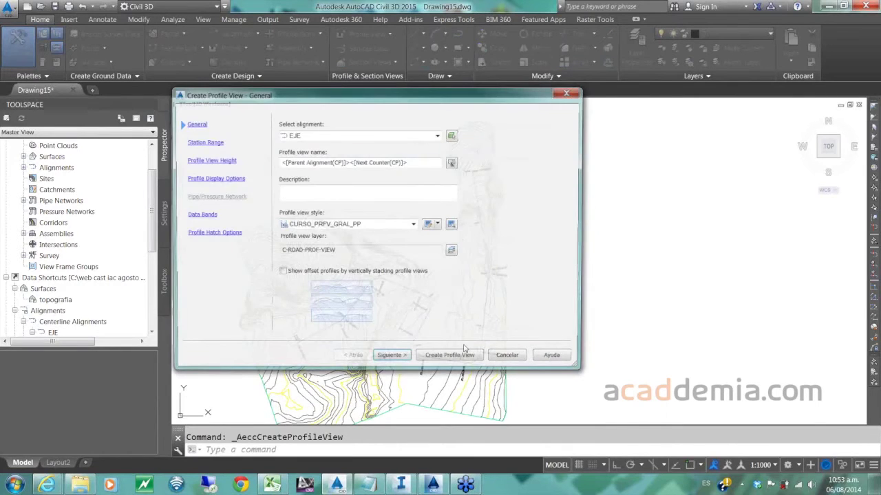
click(460, 357)
scroll(529, 290, down, 6)
click(575, 269)
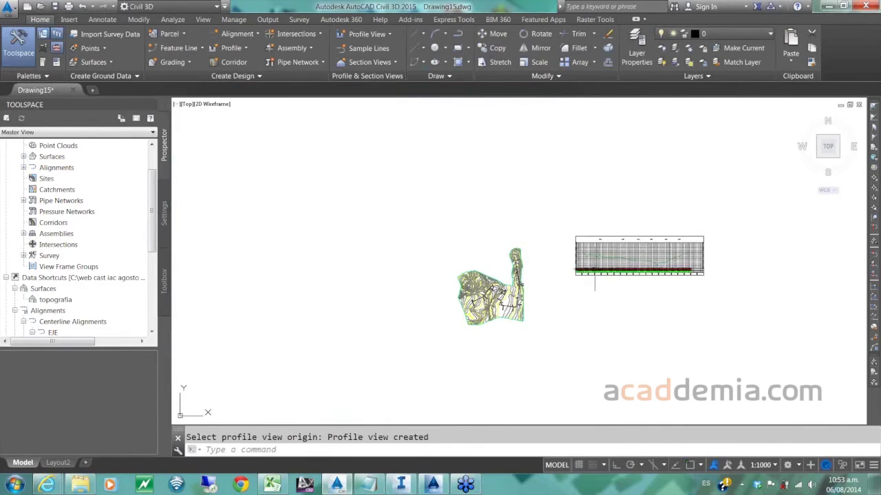
scroll(621, 265, up, 2)
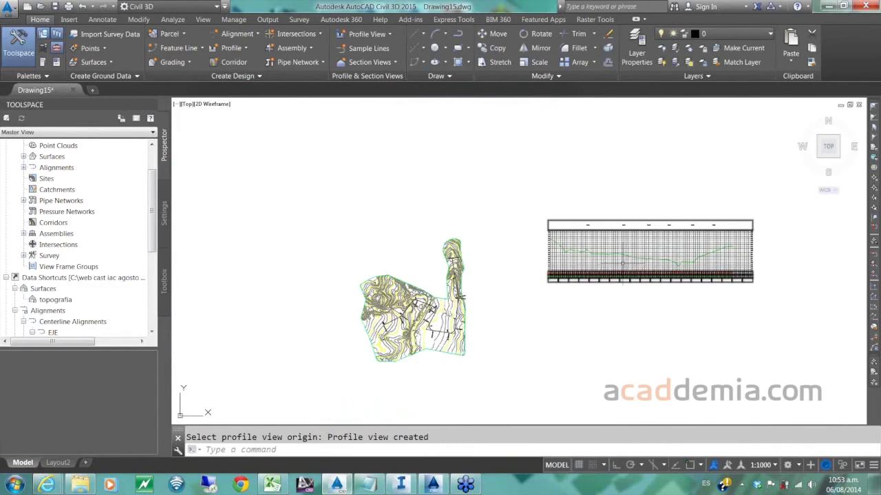
scroll(623, 263, up, 2)
middle_drag(623, 263, 486, 249)
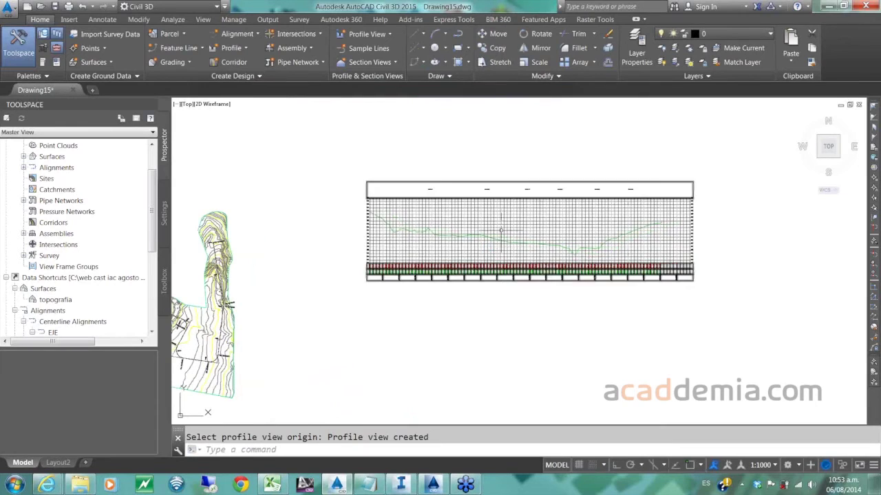
scroll(506, 221, up, 3)
scroll(507, 196, down, 3)
- Create a layout profile named rasa on the EJE profile view, with the CURSO_FG_PERFIL style and CURSO_LBL_VISTA_PERFILES label set
click(231, 48)
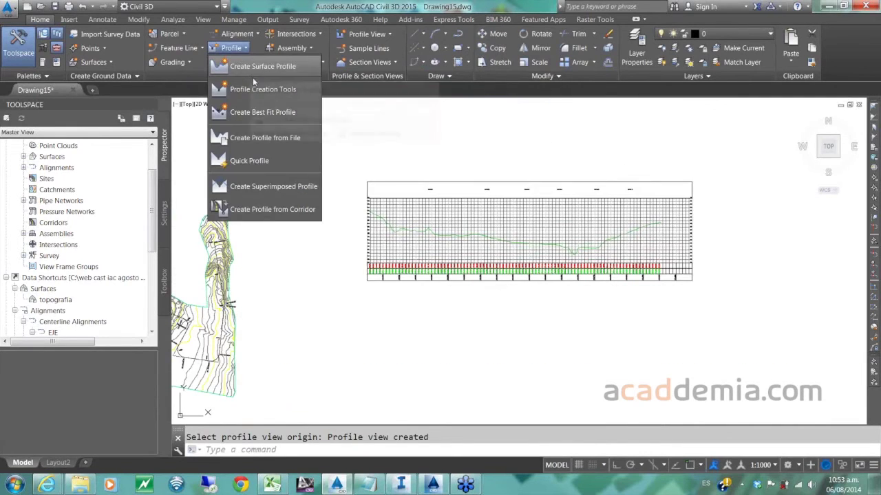
click(282, 110)
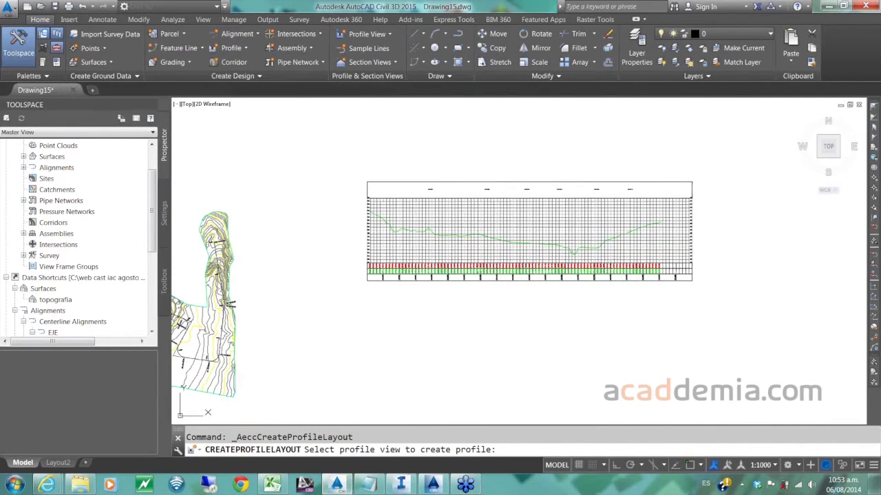
click(367, 193)
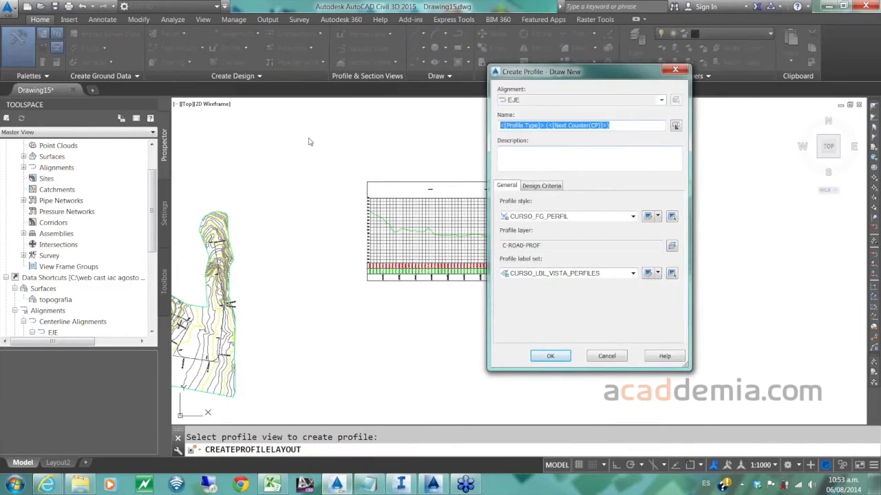
text(rasa)
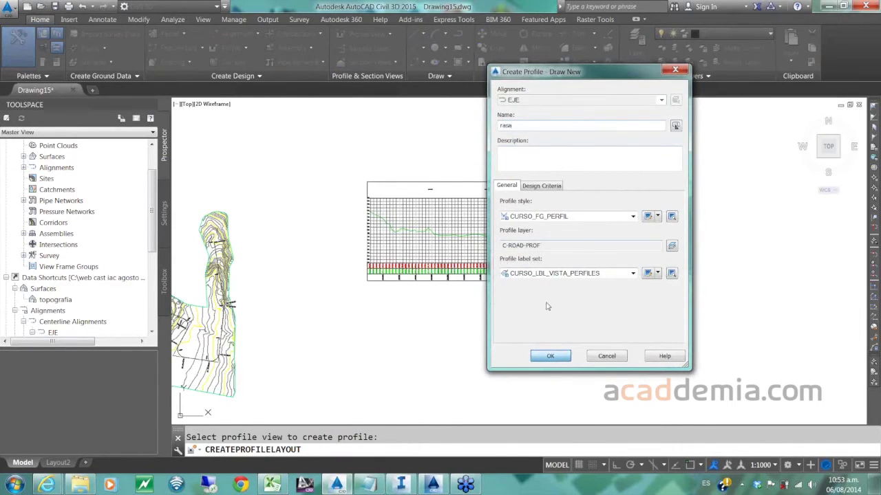
- Draw the first tangent, using tangents with curves, from the snapped start of the terrain line to a free point just past its sharp hump
scroll(380, 217, up, 6)
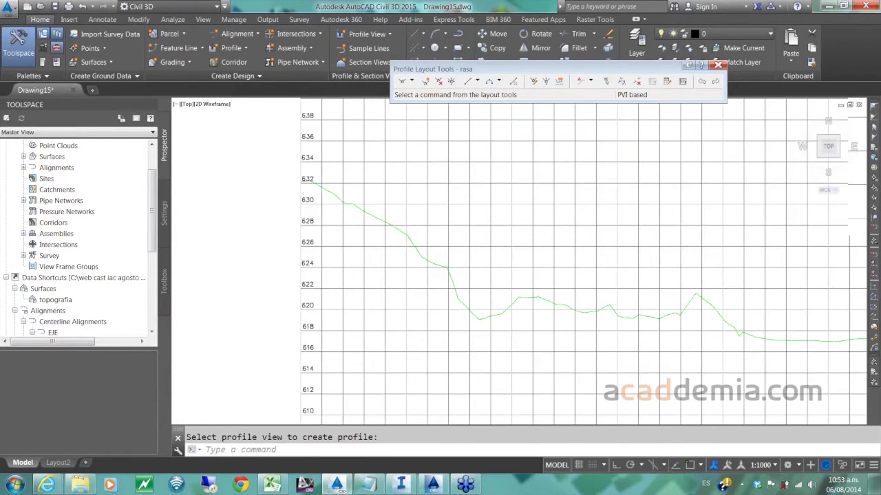
scroll(316, 178, up, 5)
click(412, 81)
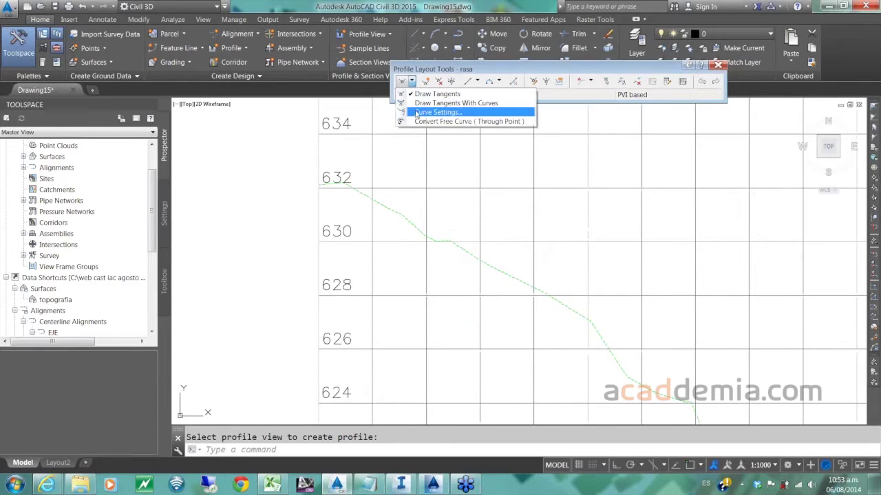
click(433, 104)
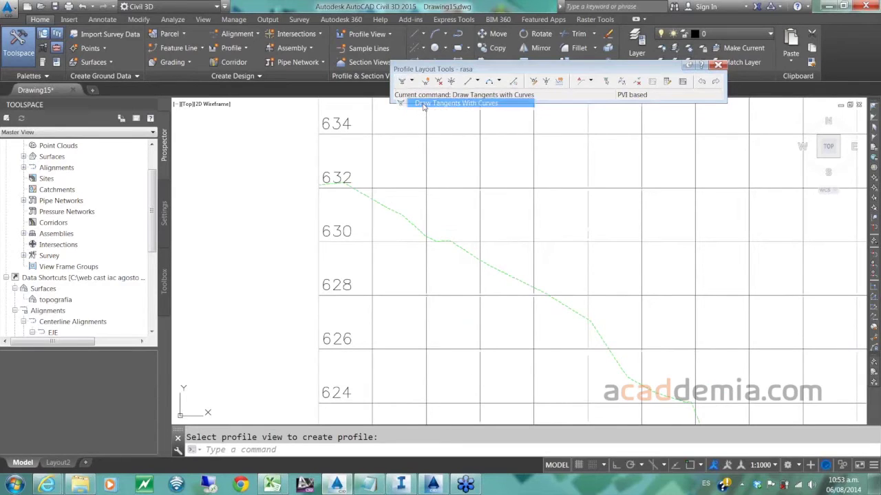
key(F3)
click(321, 184)
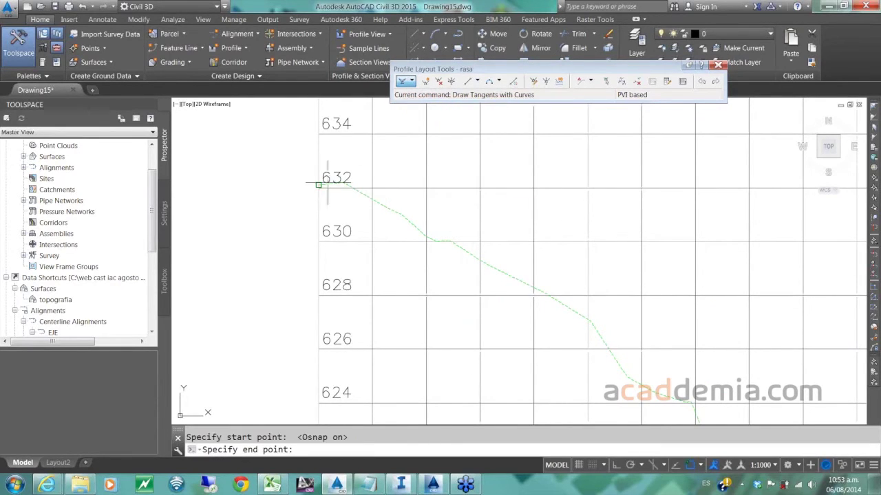
scroll(578, 240, down, 4)
key(F3)
scroll(628, 262, down, 2)
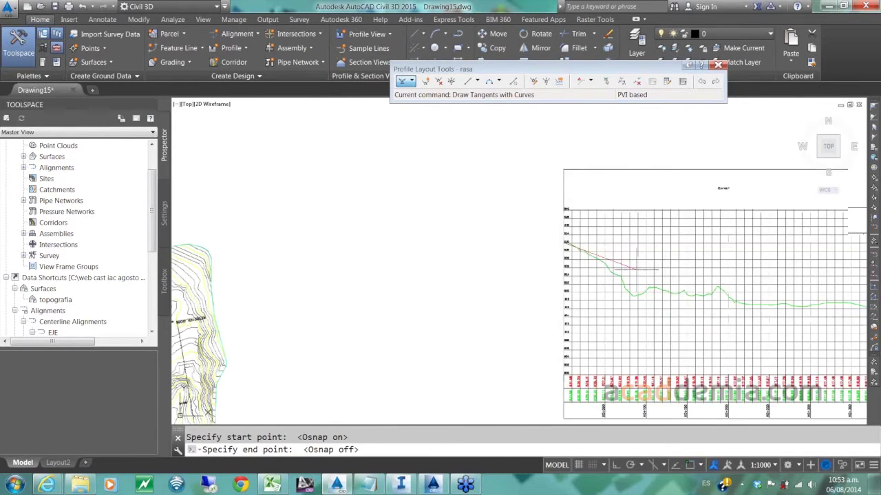
scroll(352, 194, down, 3)
scroll(353, 193, up, 4)
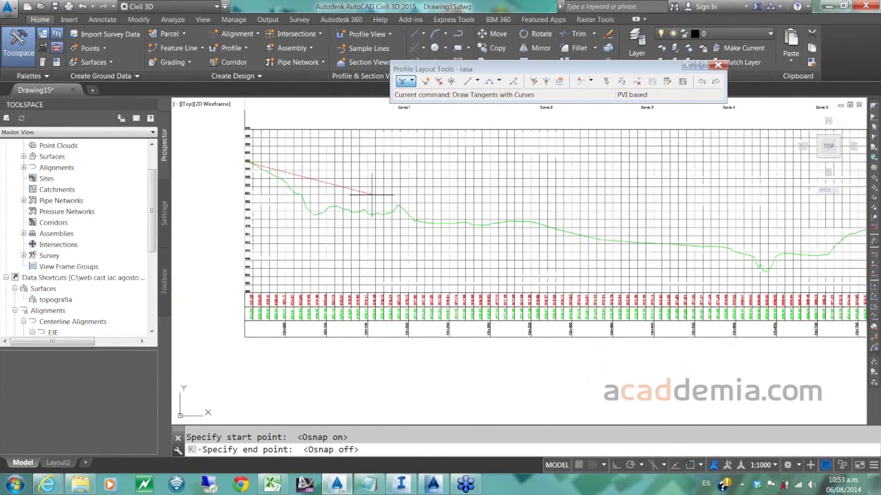
scroll(377, 229, up, 1)
click(378, 229)
- Continue the tangents with curves along the gentle descent, across the terrain dip and up to near the top of the final rise
scroll(673, 253, down, 2)
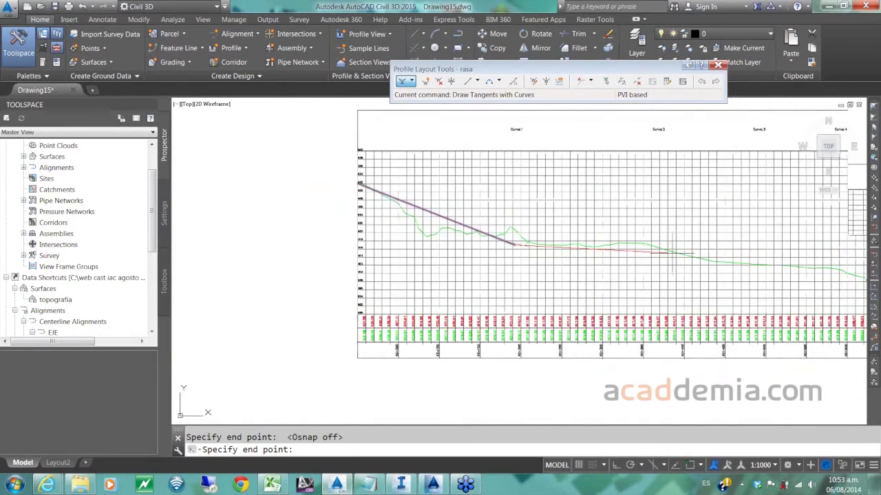
middle_drag(673, 254, 419, 216)
scroll(419, 216, down, 2)
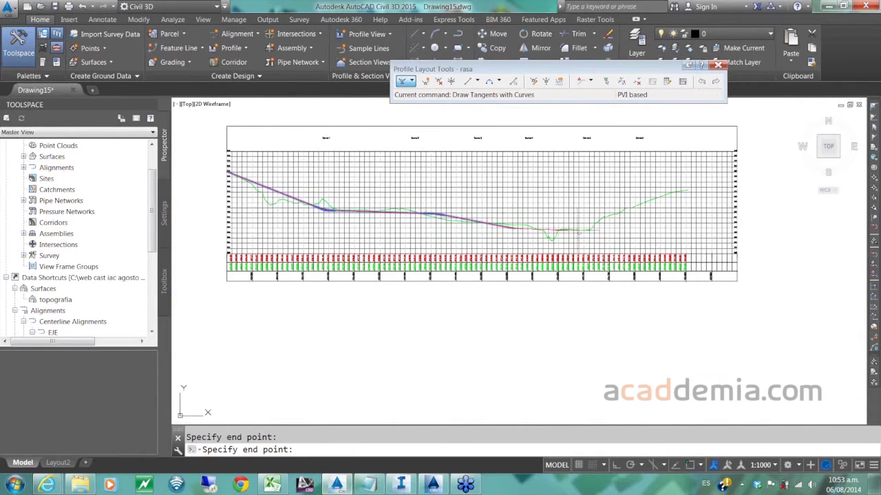
click(591, 229)
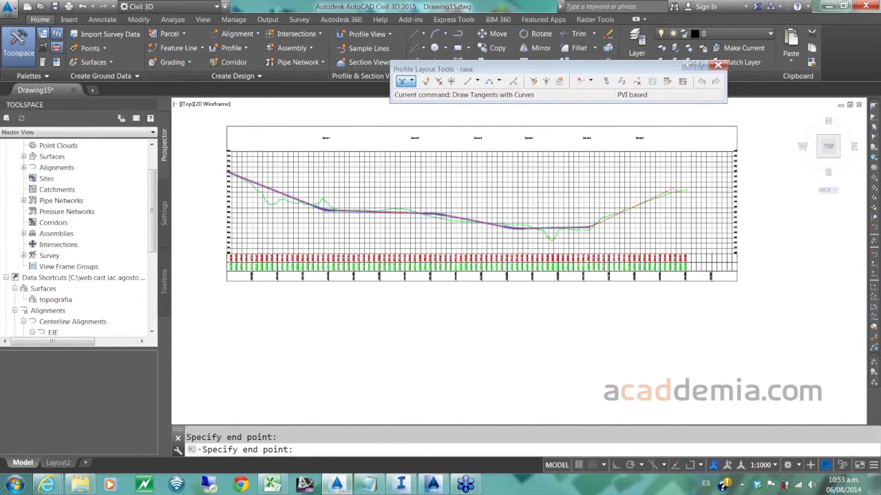
scroll(675, 187, up, 6)
click(629, 211)
- Snap the last tangent to the end of the terrain line, finish the rasa profile and check it over its full length
scroll(764, 200, up, 2)
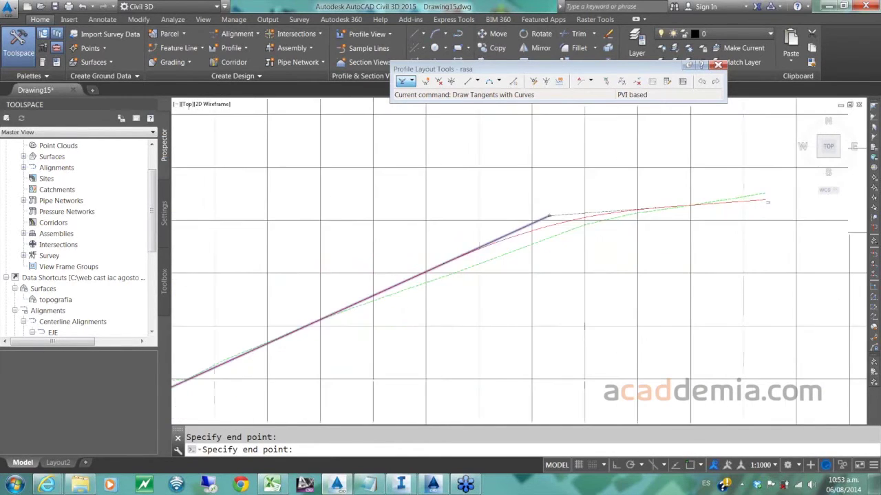
scroll(765, 201, up, 2)
key(F3)
click(764, 189)
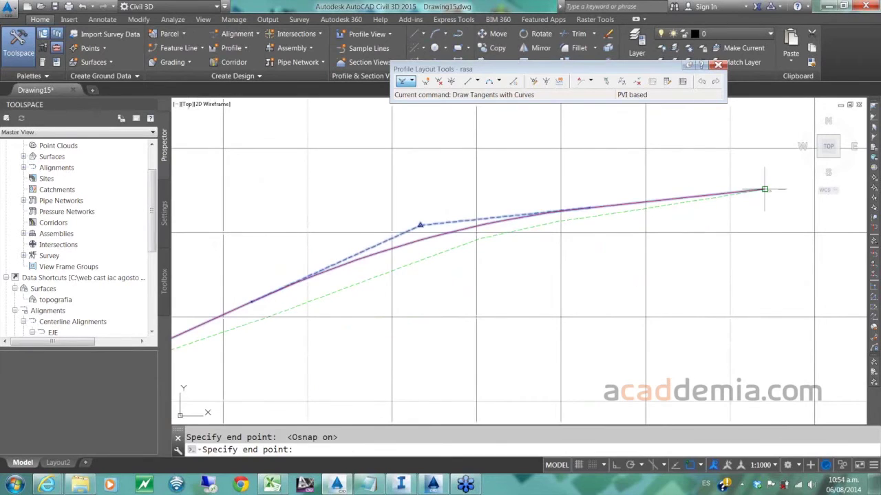
key(Return)
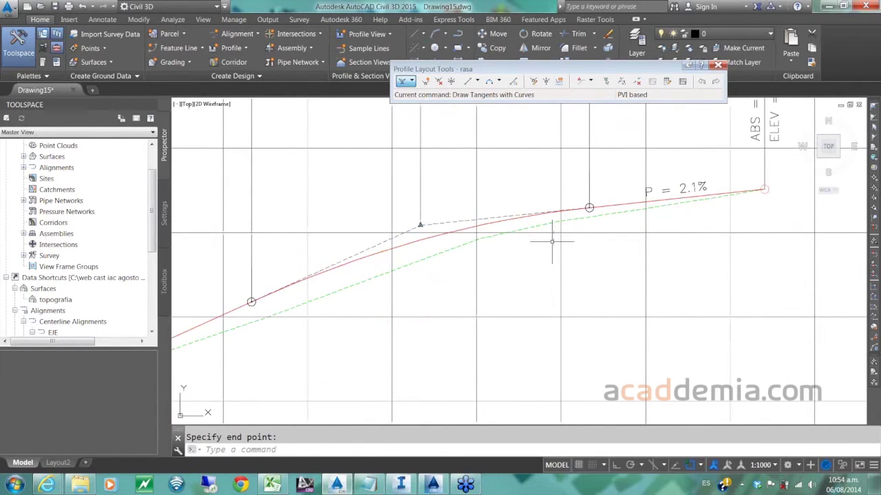
scroll(552, 241, down, 8)
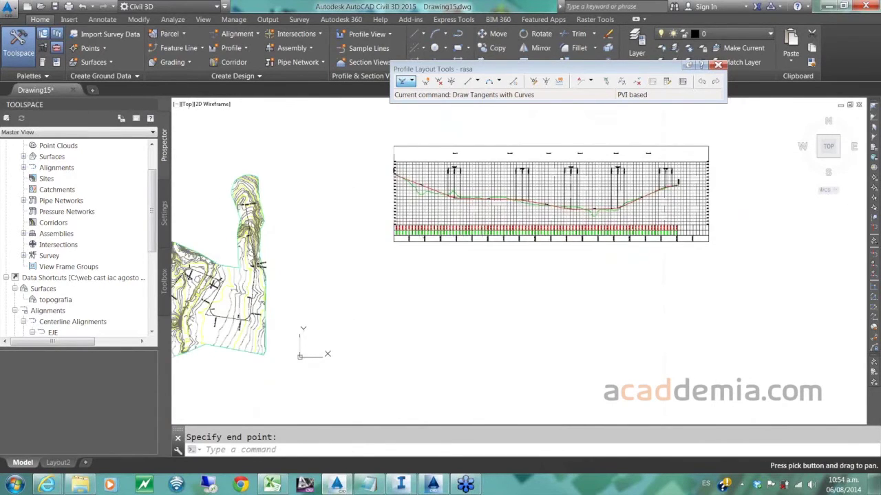
scroll(583, 183, up, 3)
scroll(454, 245, down, 3)
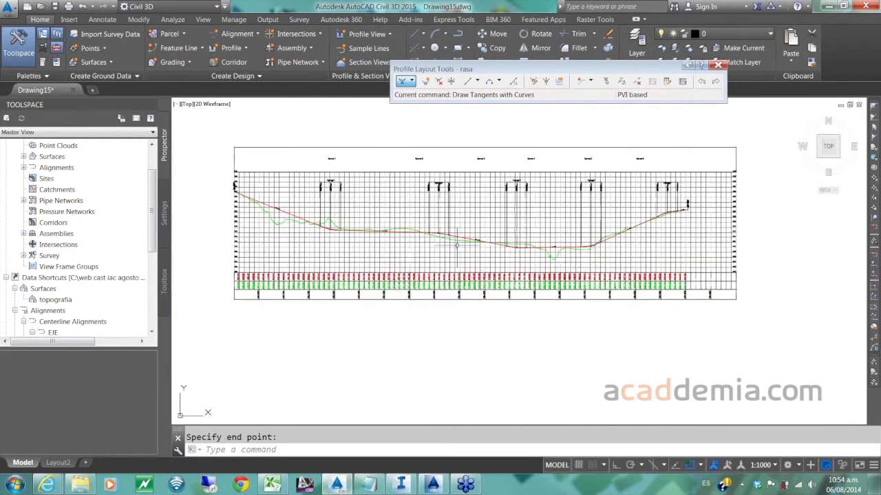
- End the profile layout session and place the ST BASICA assembly from the tool palettes below the profile view
middle_drag(403, 250, 421, 206)
scroll(406, 262, down, 2)
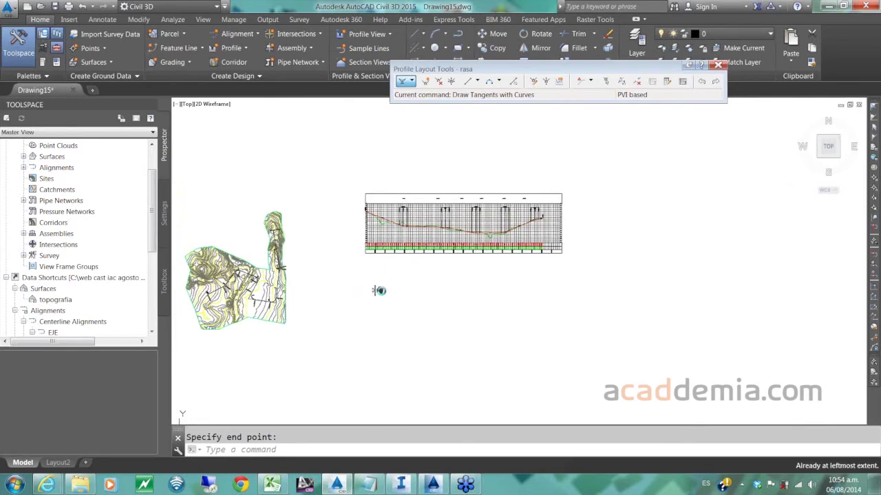
key(Escape)
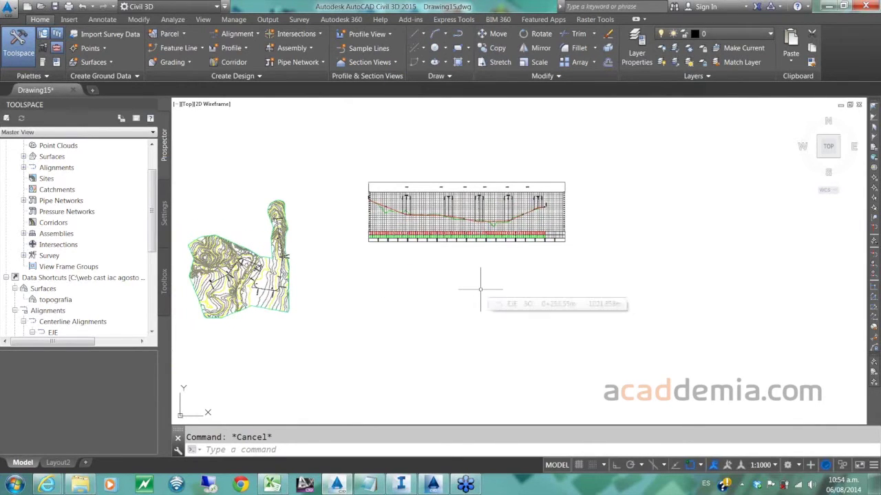
key(ctrl+3)
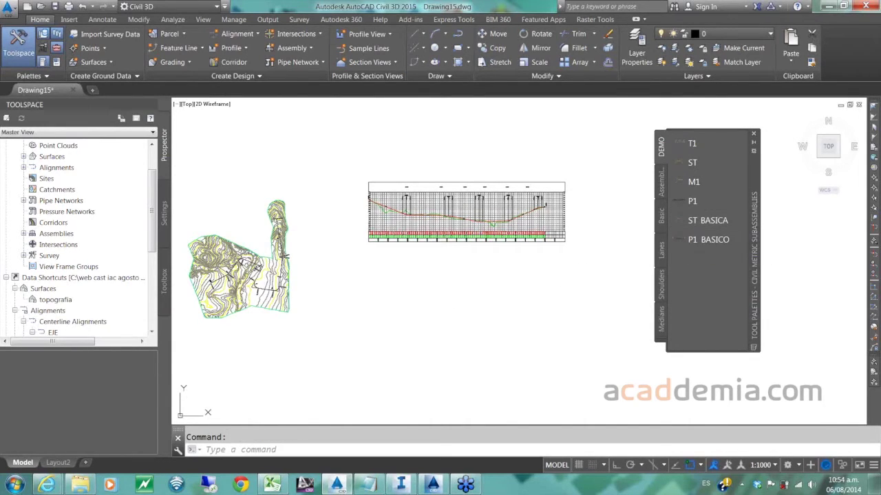
key(ctrl+1)
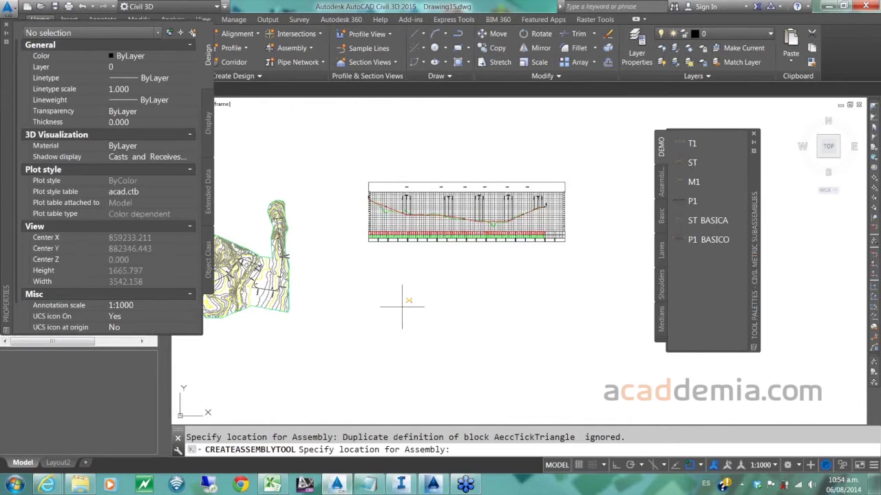
scroll(412, 298, up, 5)
key(Escape)
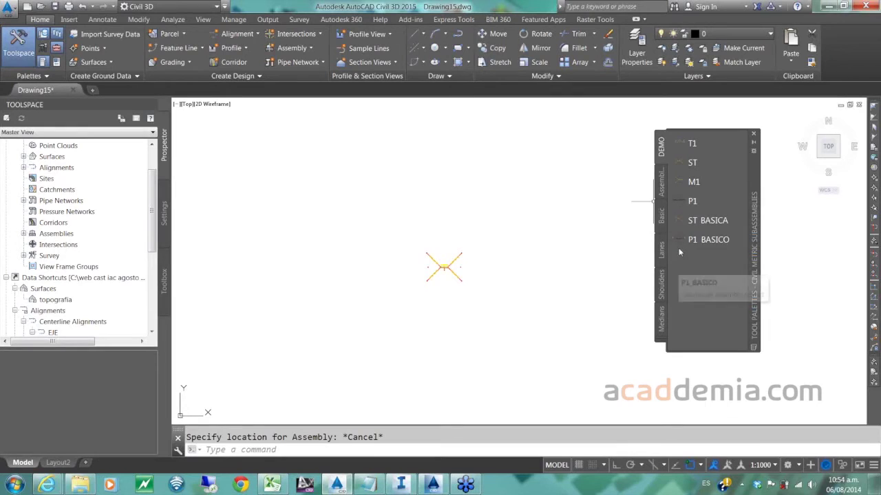
- Place the P1 BASICO assembly in the drawing just below the ST BASICA assembly
key(Return)
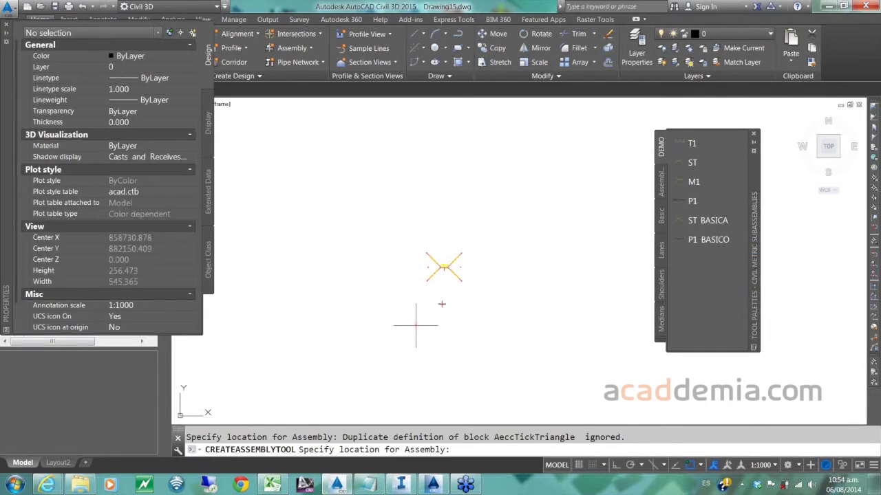
key(Escape)
scroll(446, 280, up, 6)
scroll(446, 280, down, 2)
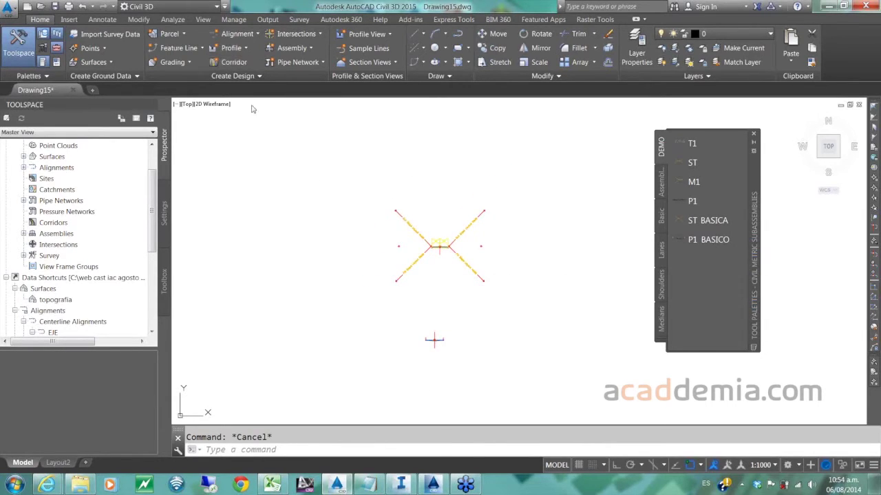
- Create the corridor via from alignment EJE and profile rasa with assembly ST_BASICA and target surface TERTRENO, and accept its target mapping
click(233, 62)
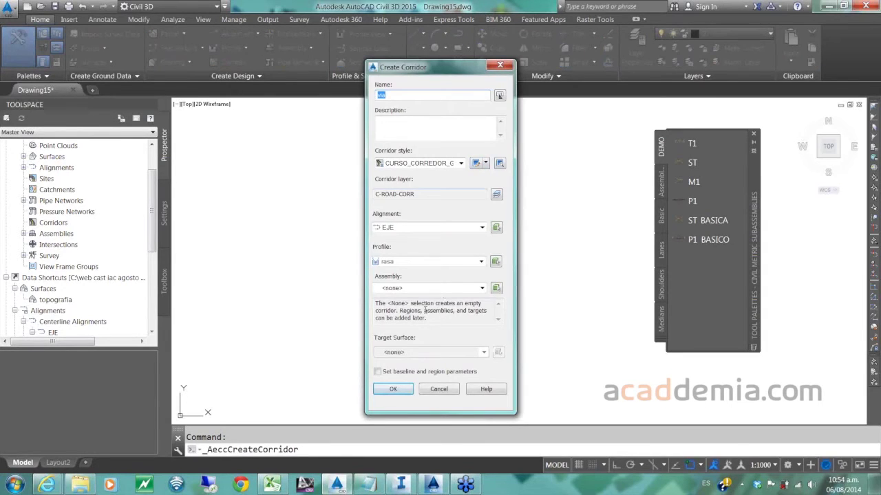
click(412, 290)
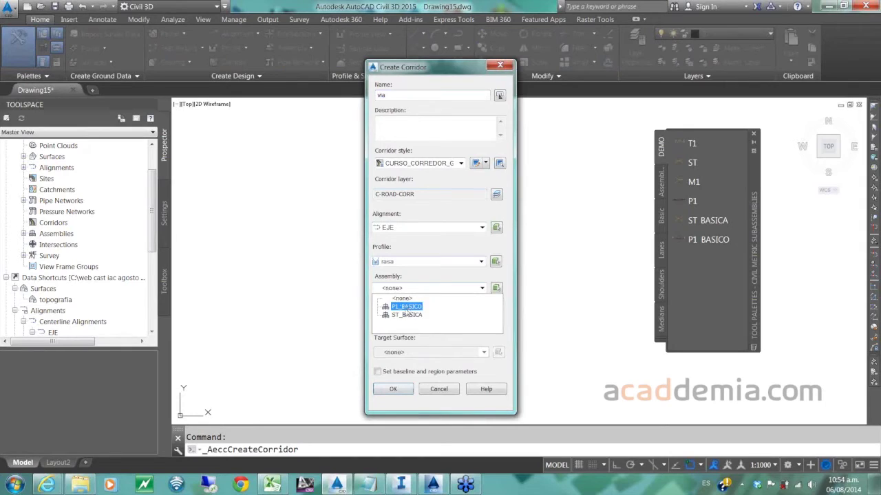
click(407, 314)
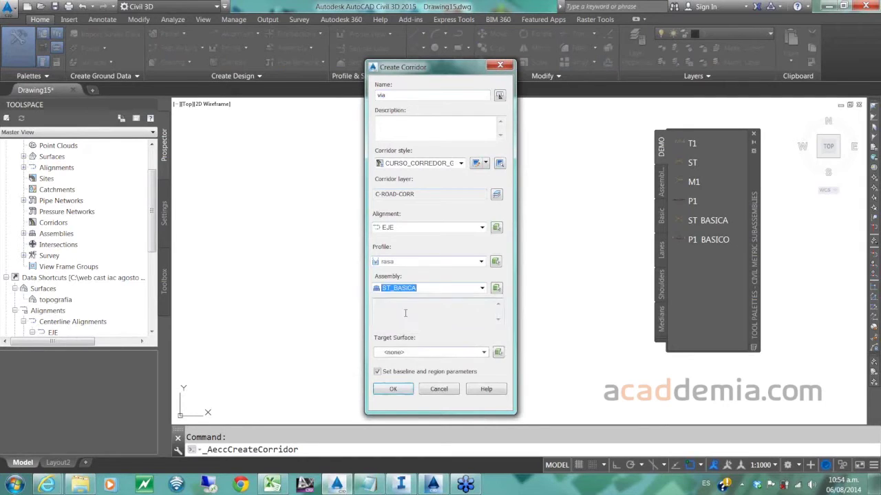
click(402, 354)
click(405, 370)
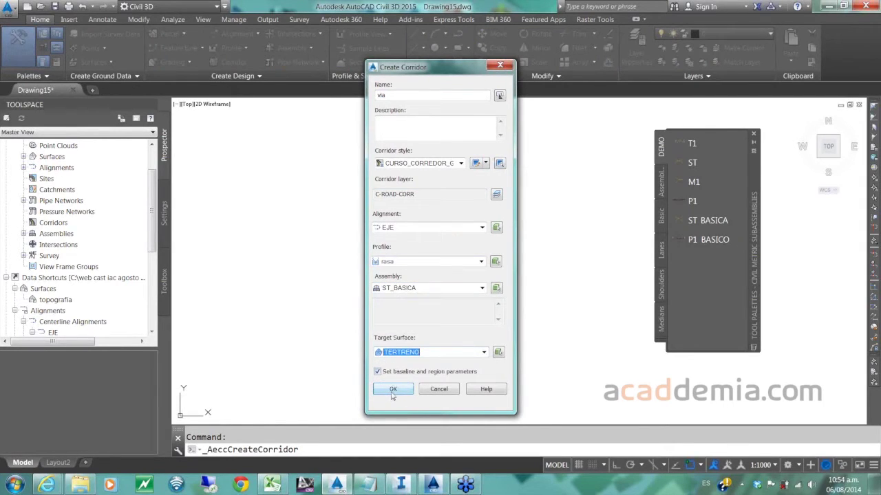
click(393, 390)
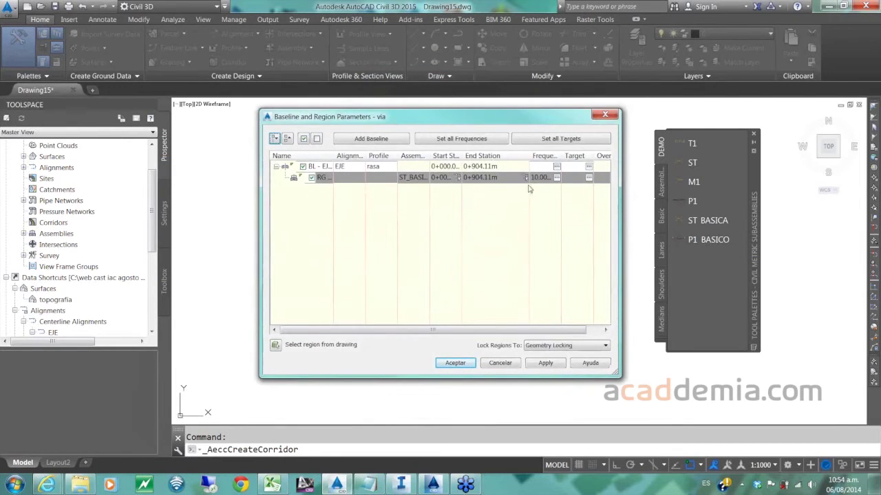
click(553, 139)
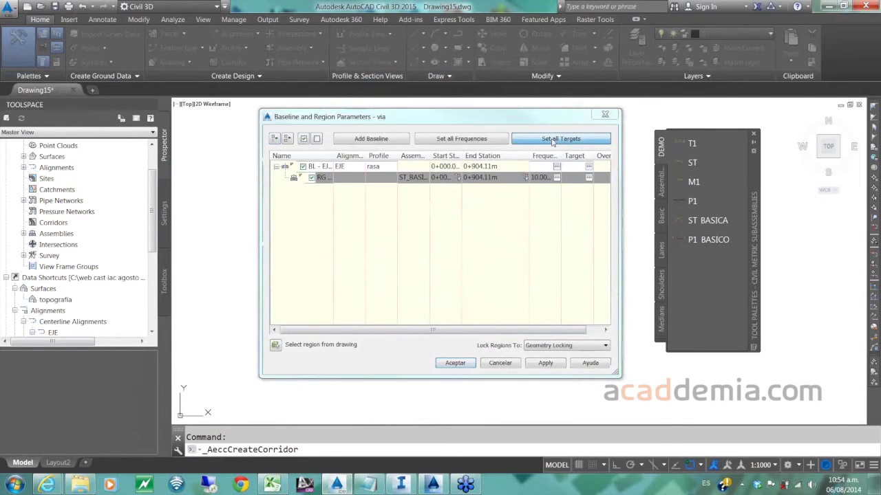
click(348, 357)
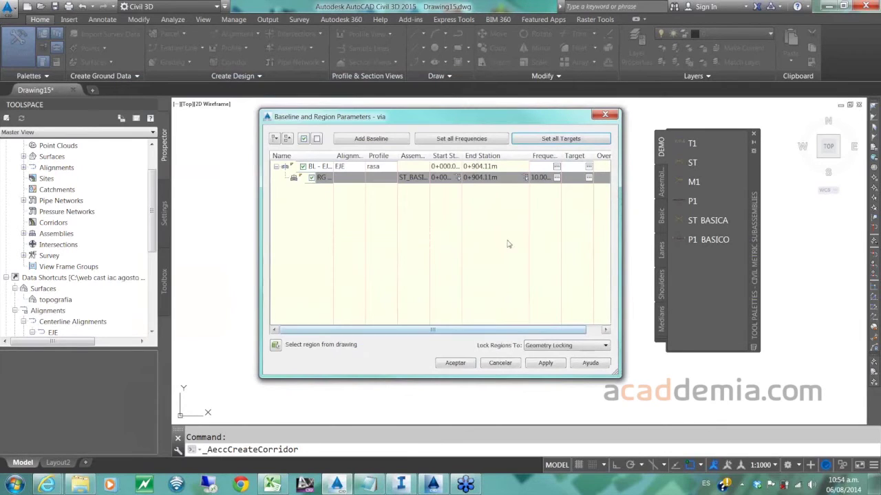
- Set the curve increment for applying assemblies to 2 m and build the corridor
click(456, 140)
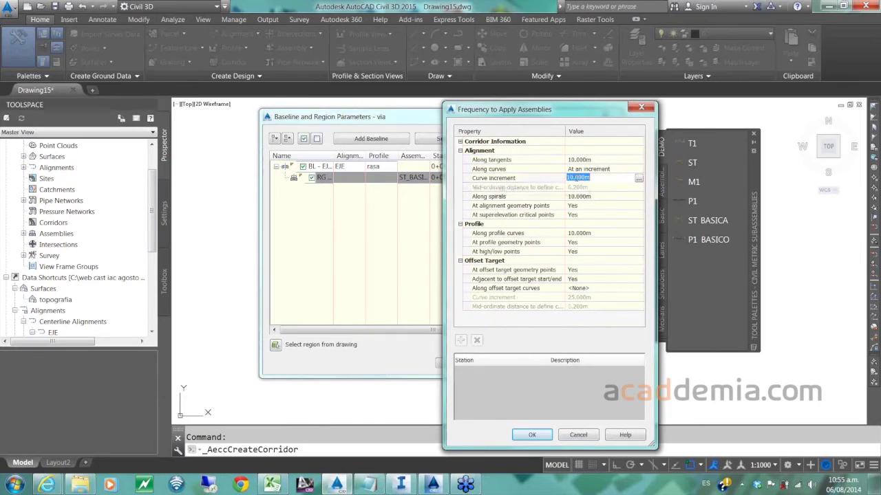
text(2)
key(Return)
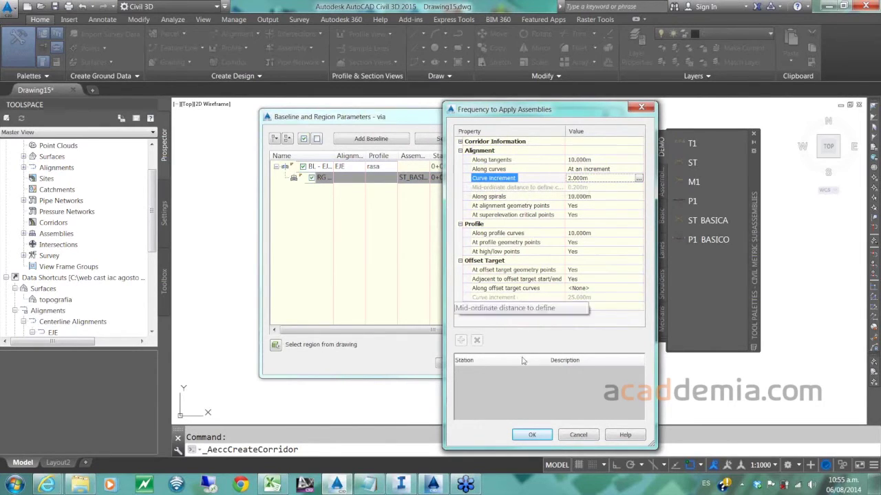
click(536, 436)
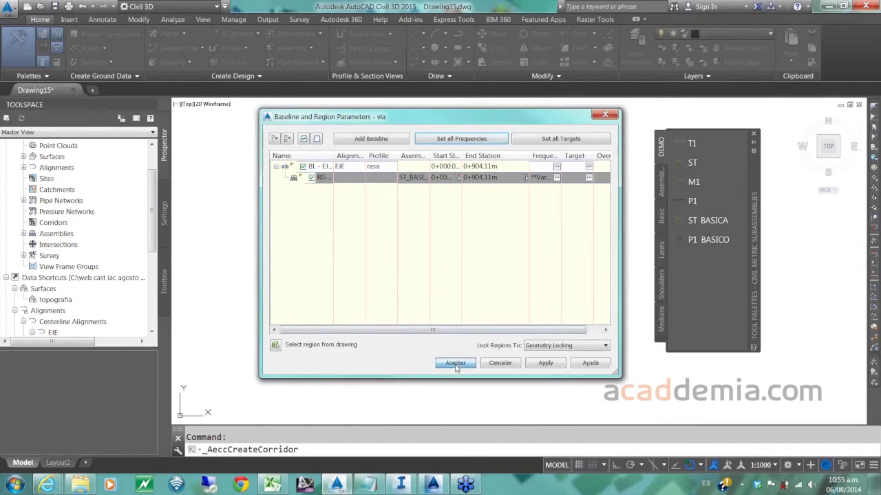
click(455, 364)
click(363, 216)
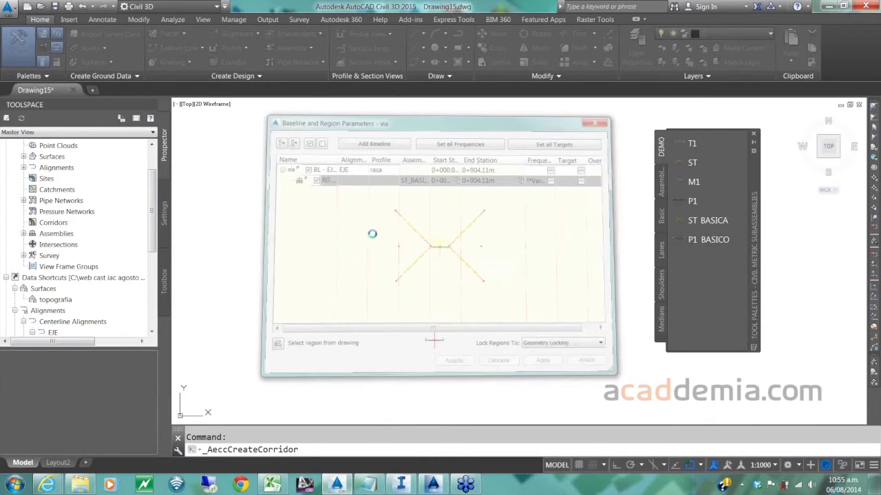
- Thaw the C-ROAD-CORR layer to display the corridor on the terrain plan
scroll(380, 241, down, 5)
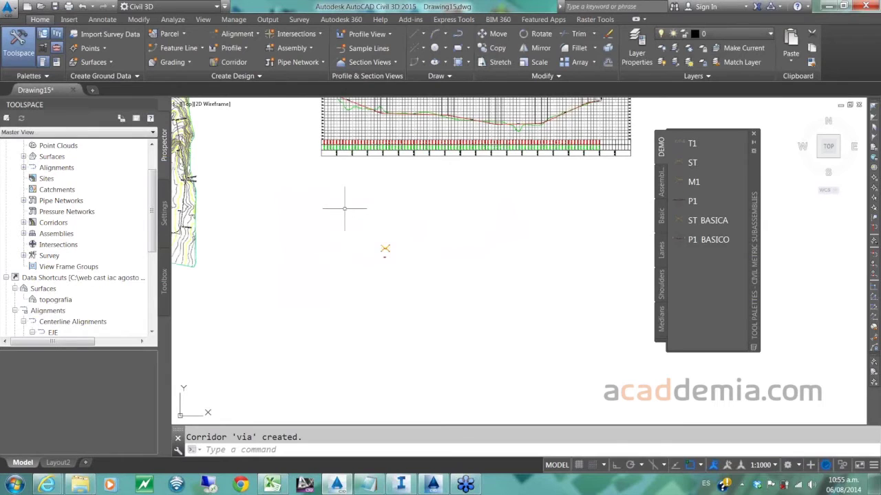
middle_drag(344, 209, 640, 236)
middle_drag(461, 252, 321, 258)
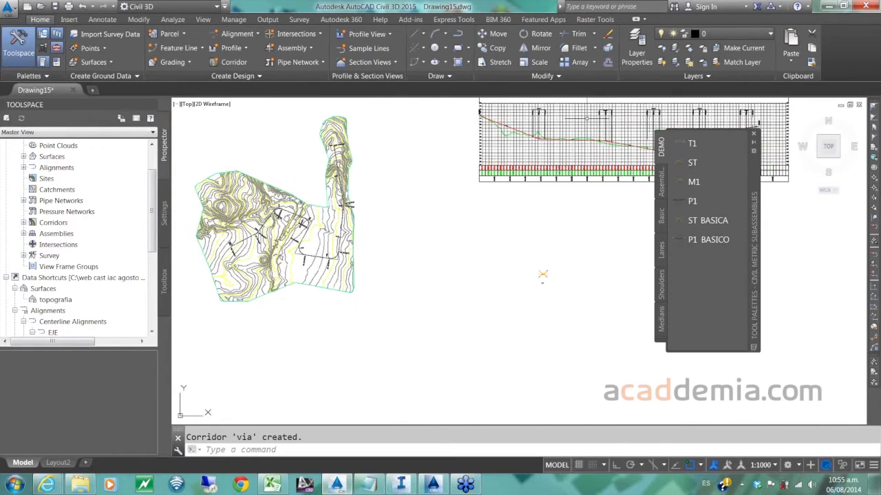
click(733, 33)
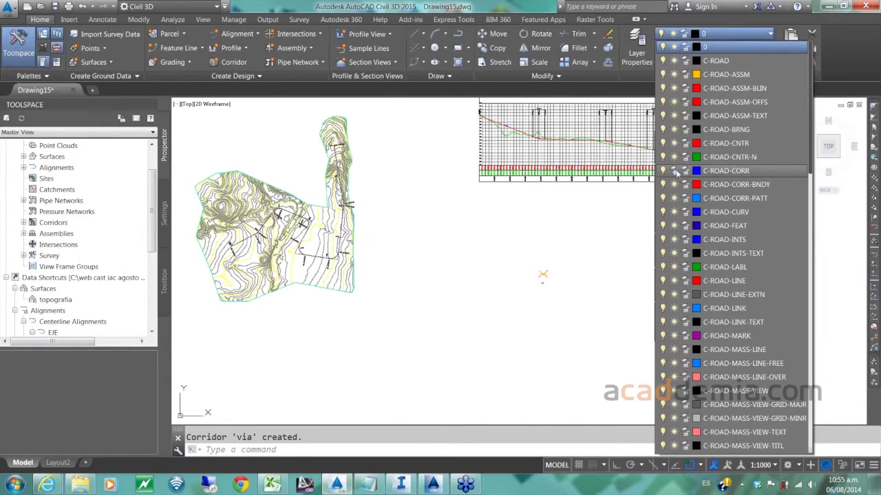
click(674, 171)
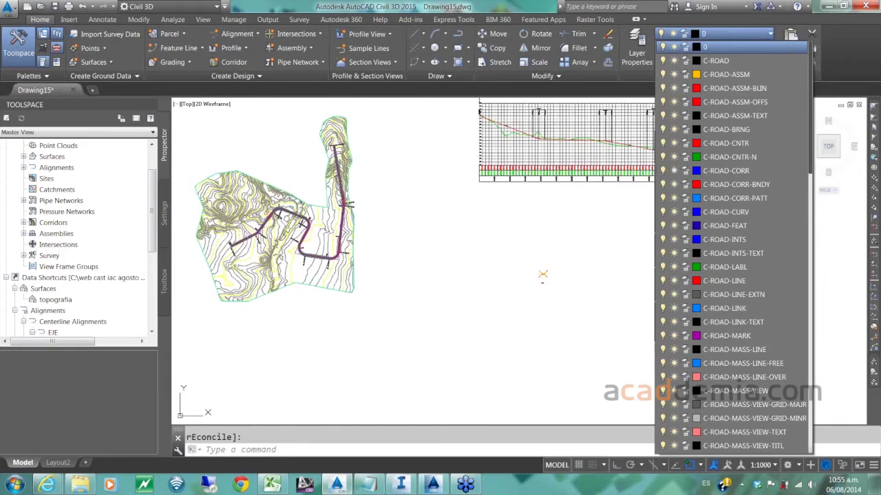
click(278, 311)
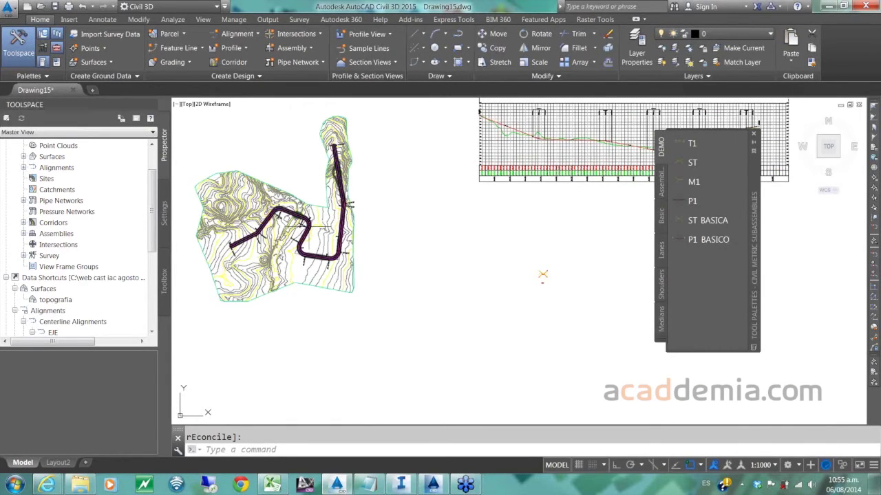
- Examine the cross sections of corridor via in the Section Editor from station 0+000 to 0+070, and close the editor
scroll(301, 227, up, 2)
scroll(302, 227, up, 1)
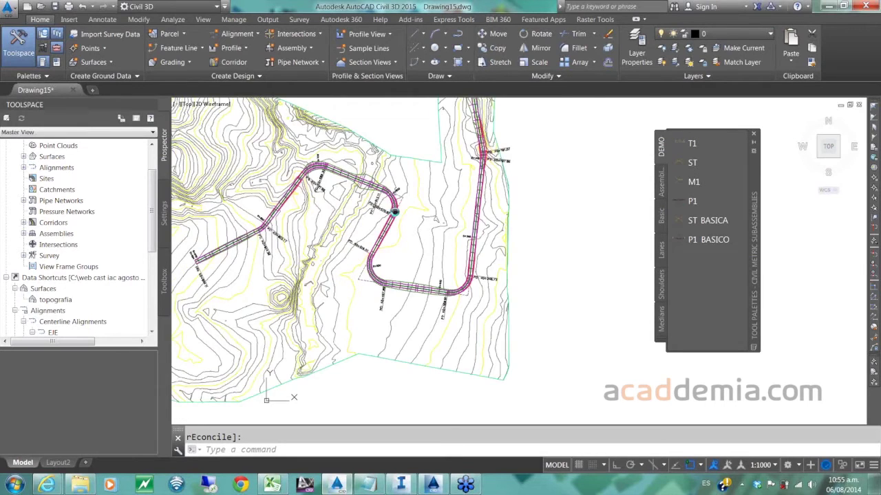
scroll(623, 259, down, 3)
click(24, 222)
click(53, 234)
right_click(55, 236)
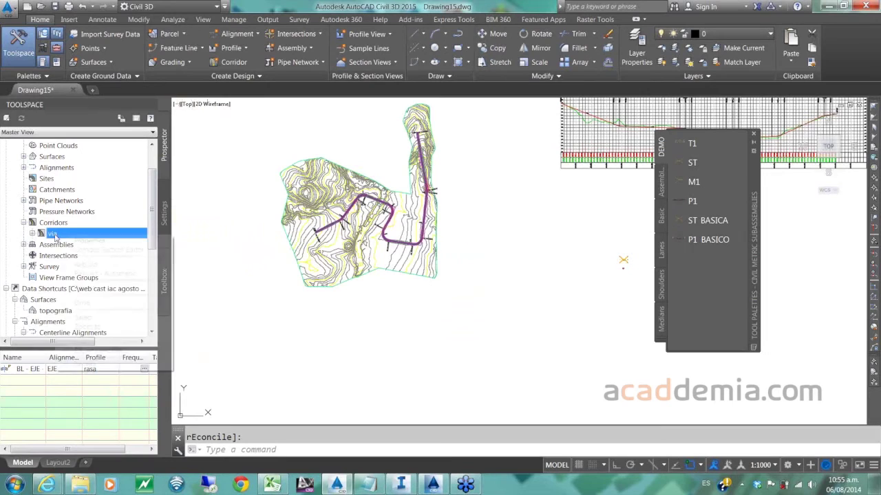
click(89, 249)
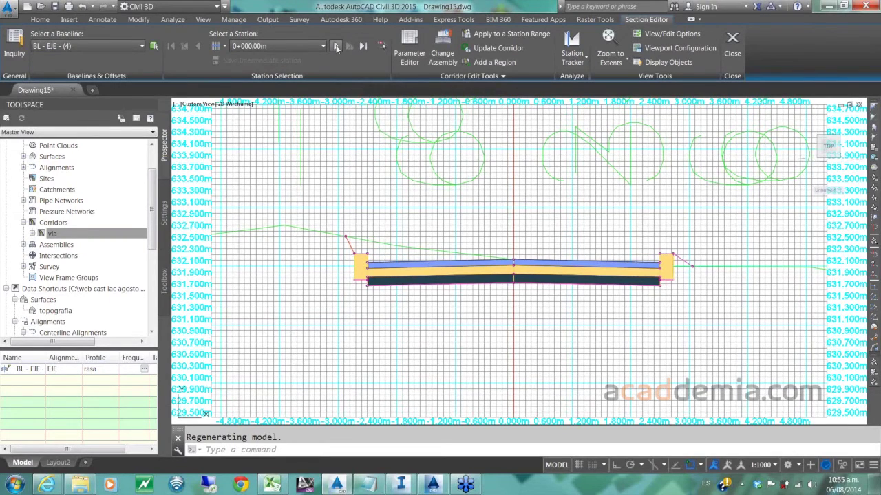
click(337, 46)
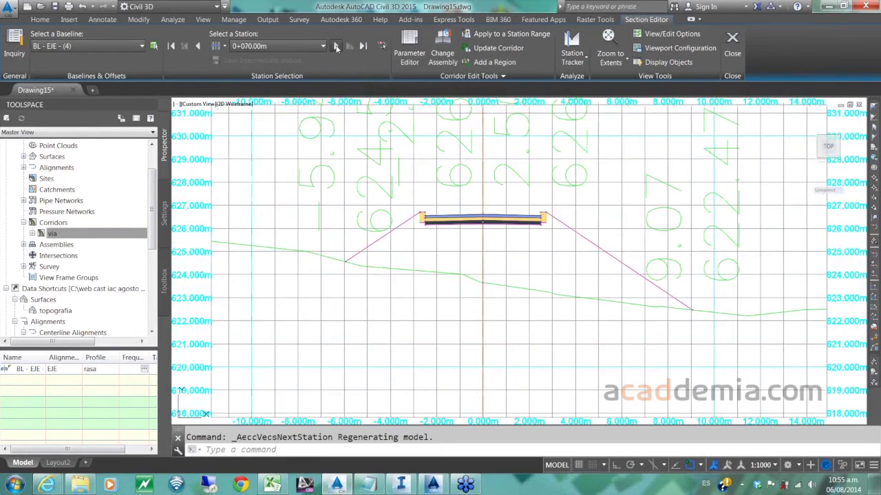
click(731, 38)
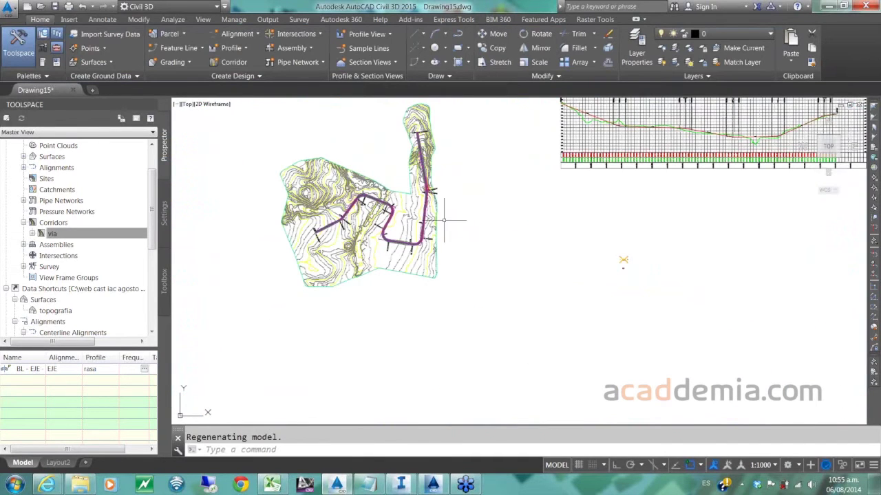
- Split the region of corridor via at stations 620 and 650 to isolate the stretch over the valley
middle_drag(444, 220, 450, 218)
scroll(750, 137, up, 4)
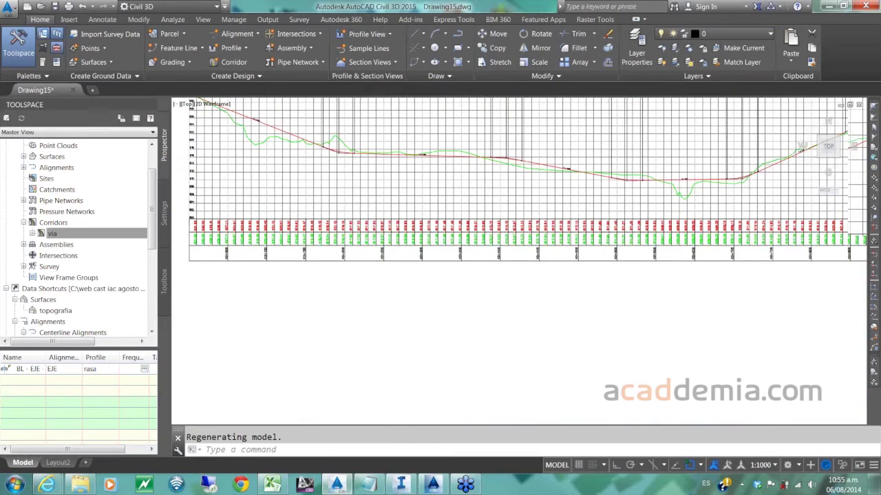
scroll(732, 186, up, 4)
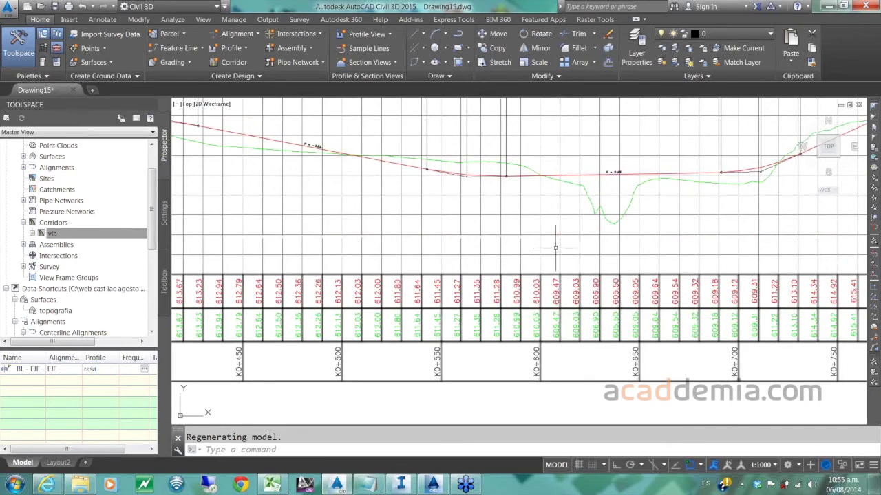
click(65, 235)
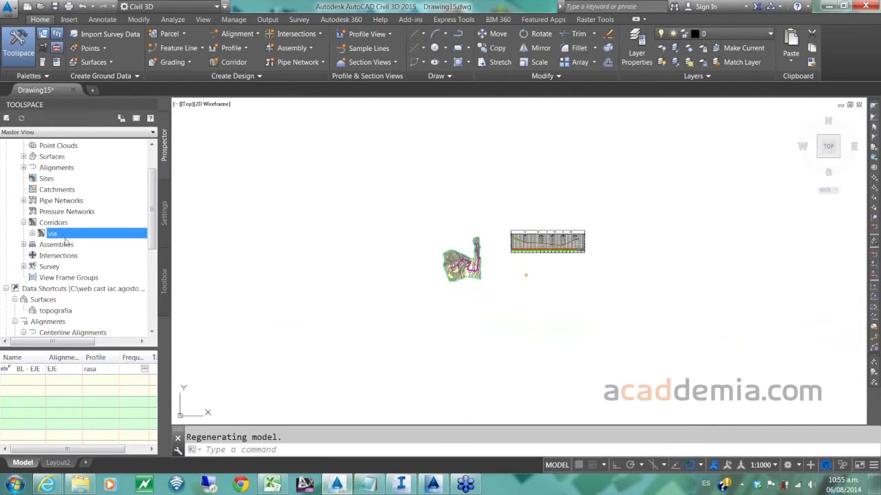
right_click(69, 237)
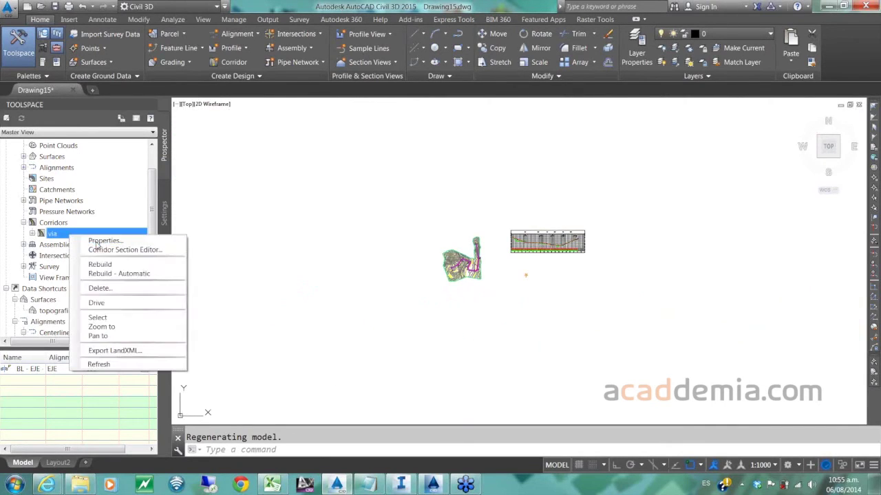
click(141, 242)
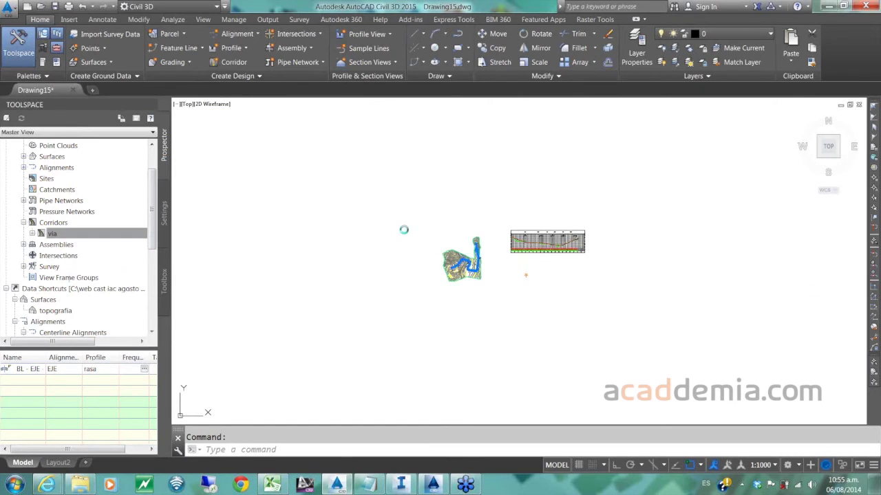
click(324, 134)
right_click(333, 192)
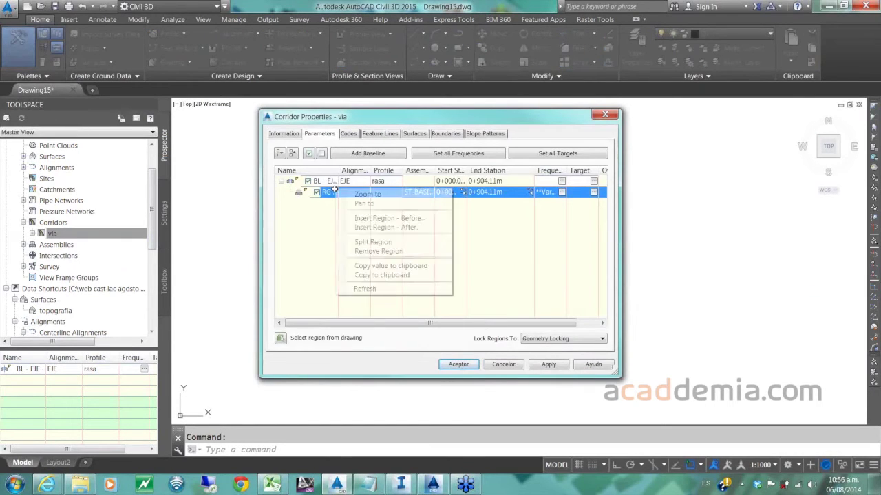
click(375, 243)
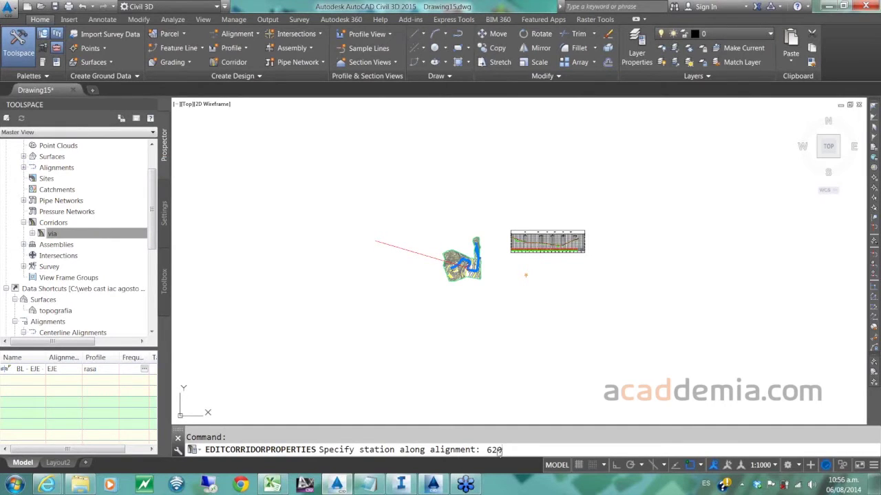
key(Return)
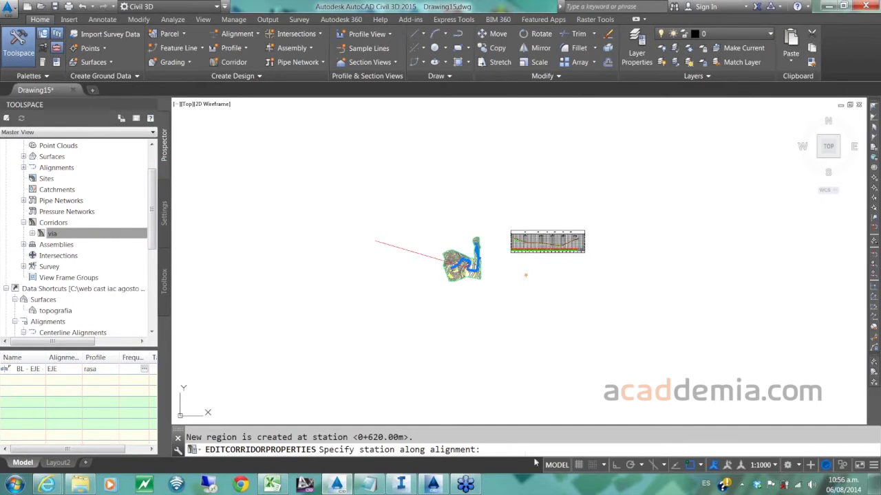
text(650)
key(Return)
key(Return)
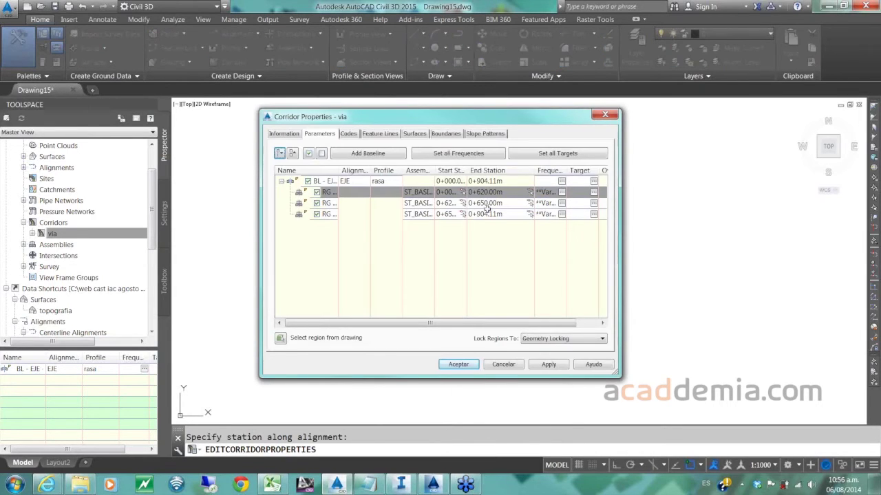
- Assign assembly P1_BASICO to the region between 0+620 and 0+650, accept the target mapping for all regions, and rebuild the corridor
double_click(417, 203)
click(544, 282)
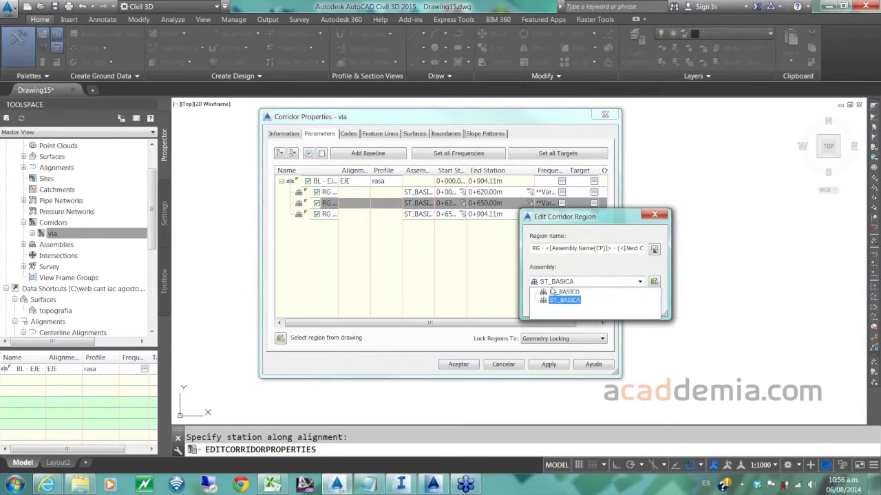
click(567, 297)
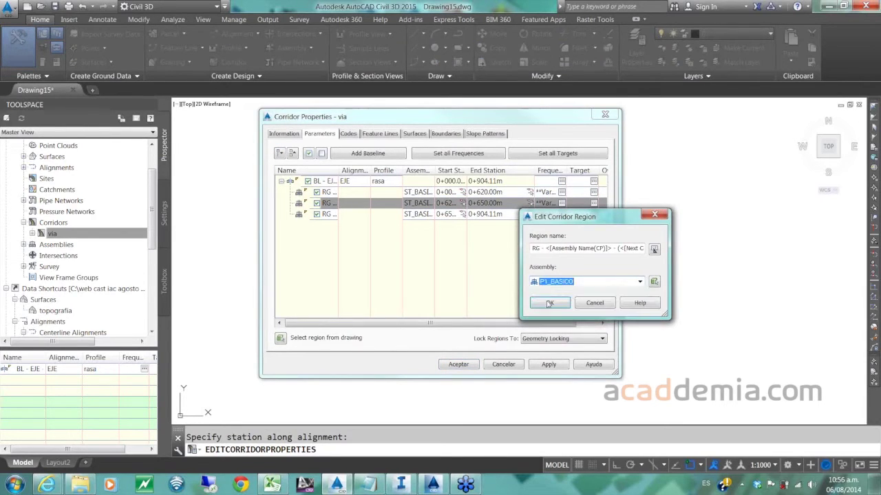
click(549, 303)
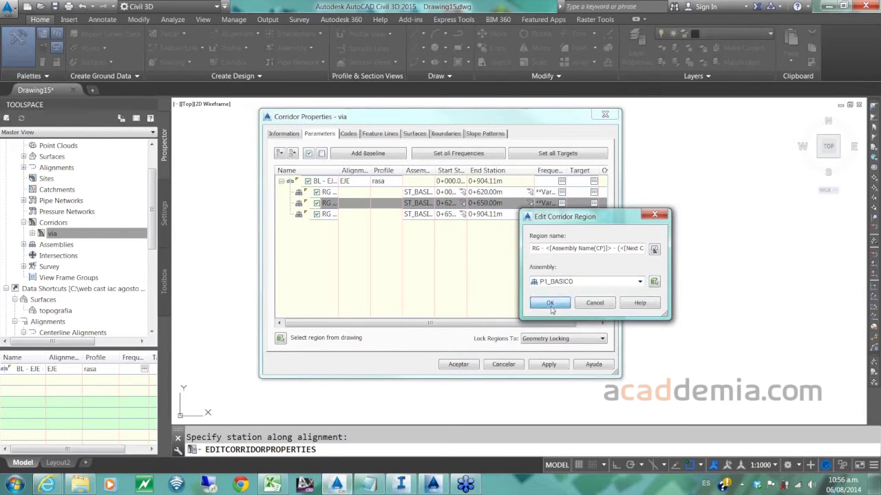
click(559, 154)
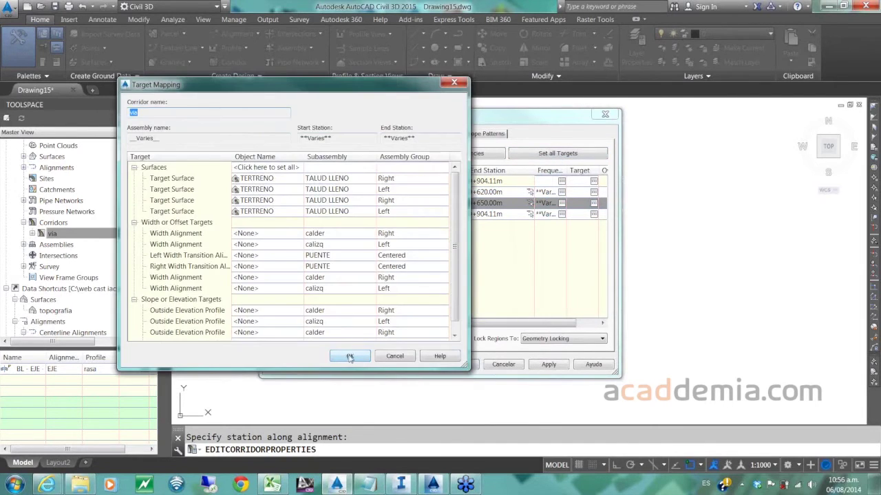
click(350, 356)
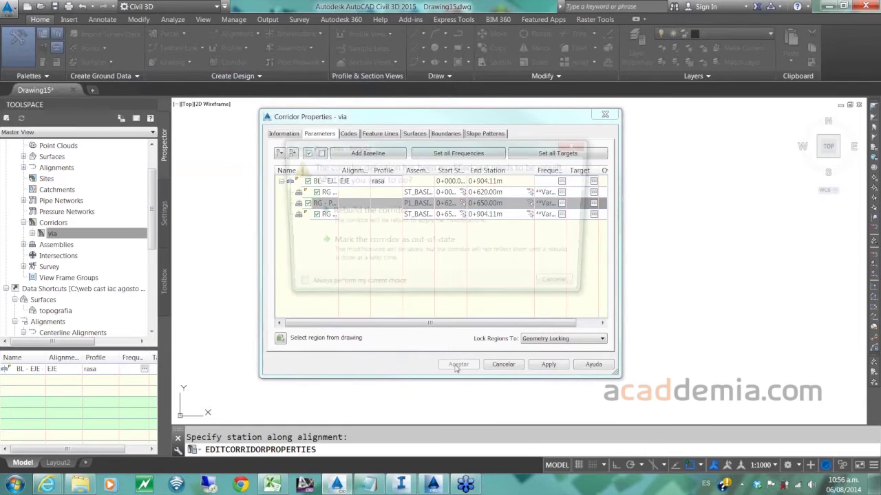
click(351, 217)
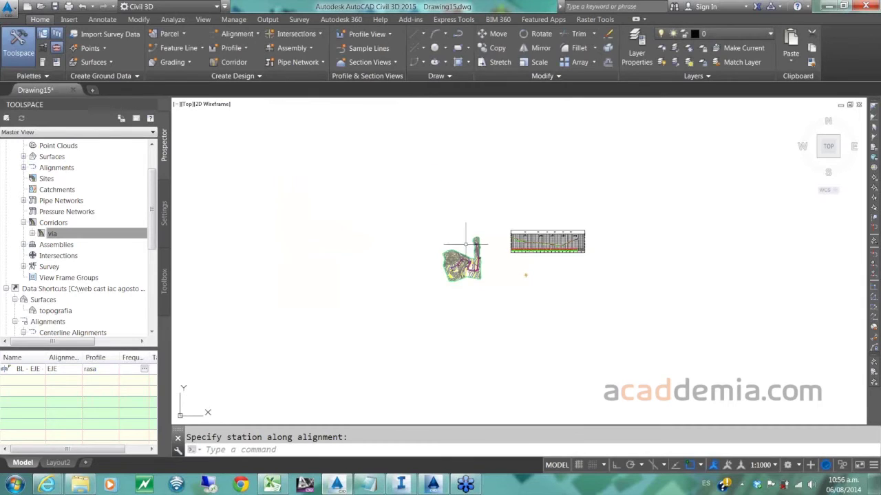
- Start a Drive simulation along centerline alignment EJE using profile rasa
scroll(544, 279, up, 2)
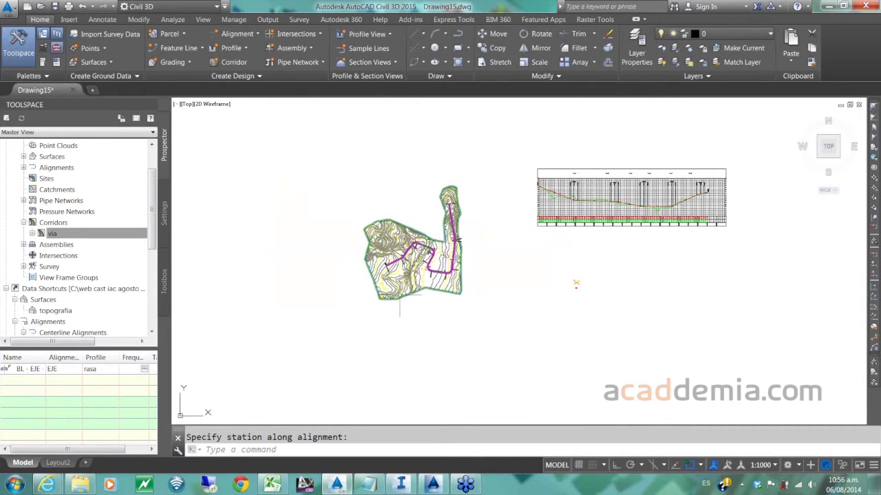
scroll(406, 281, down, 2)
click(53, 233)
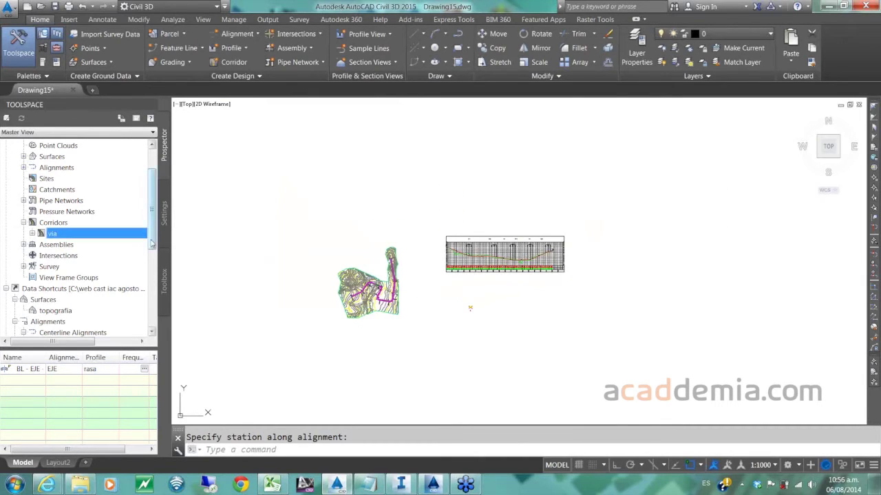
scroll(42, 227, up, 2)
click(24, 211)
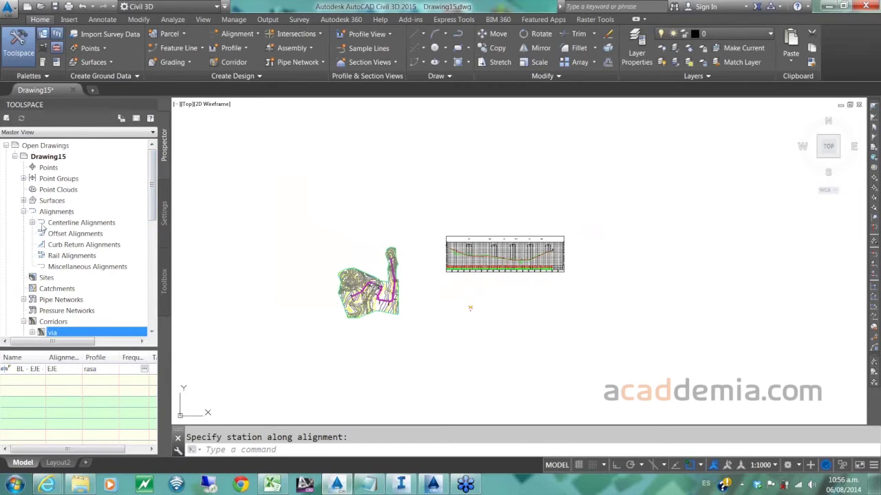
click(32, 222)
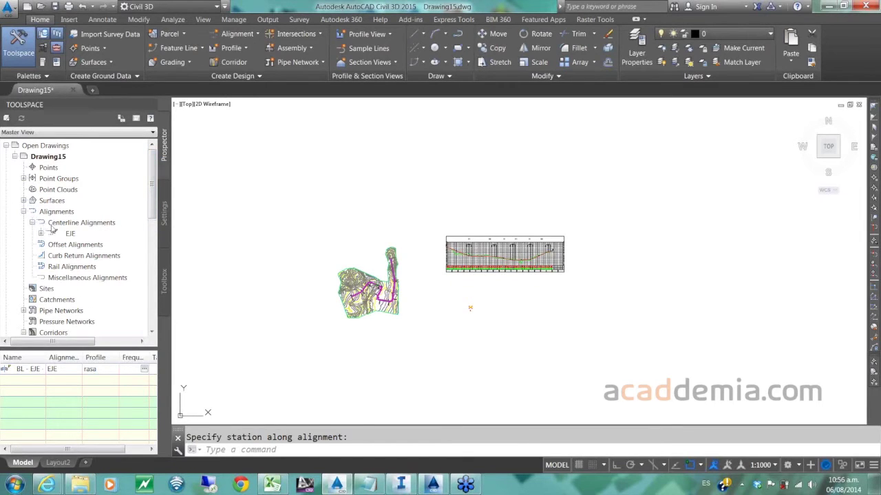
right_click(66, 235)
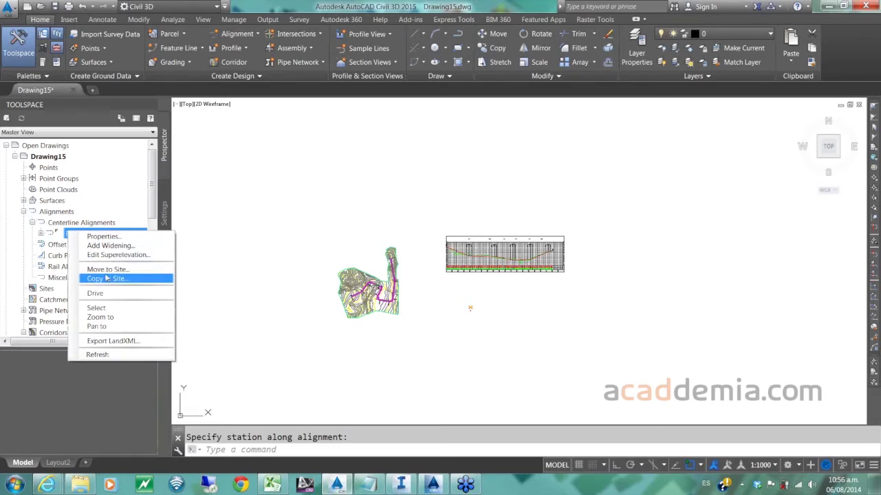
click(96, 293)
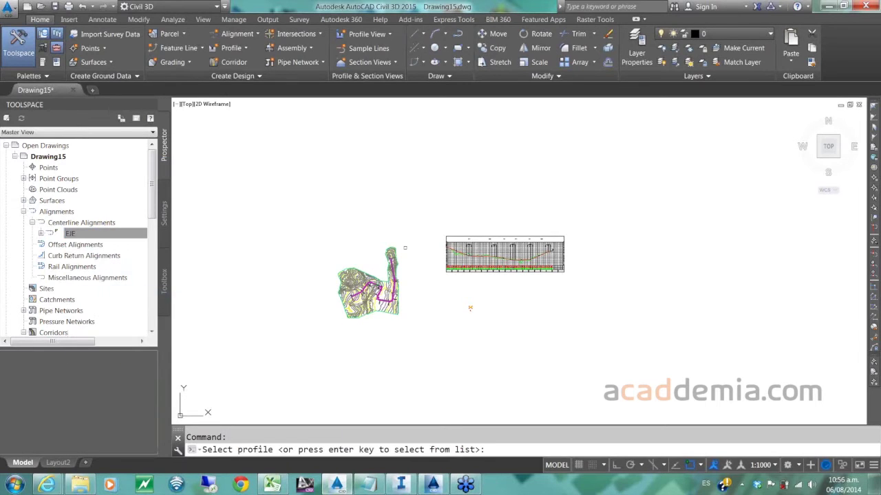
key(Return)
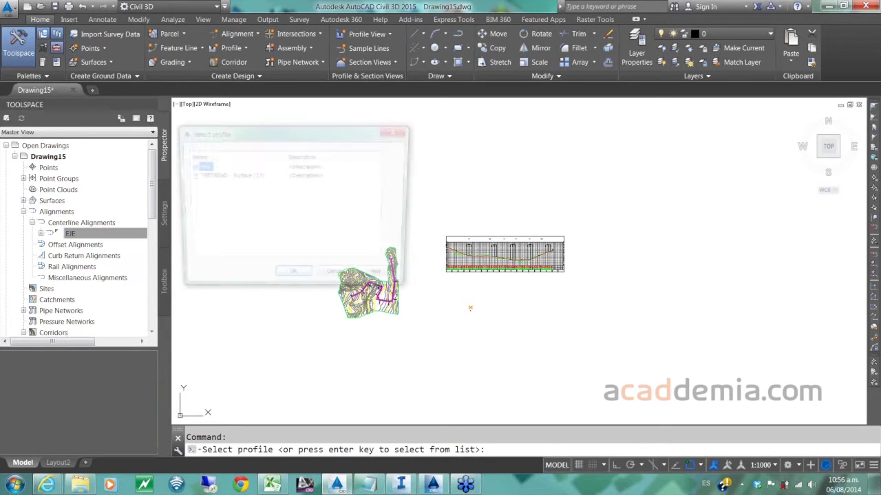
click(294, 280)
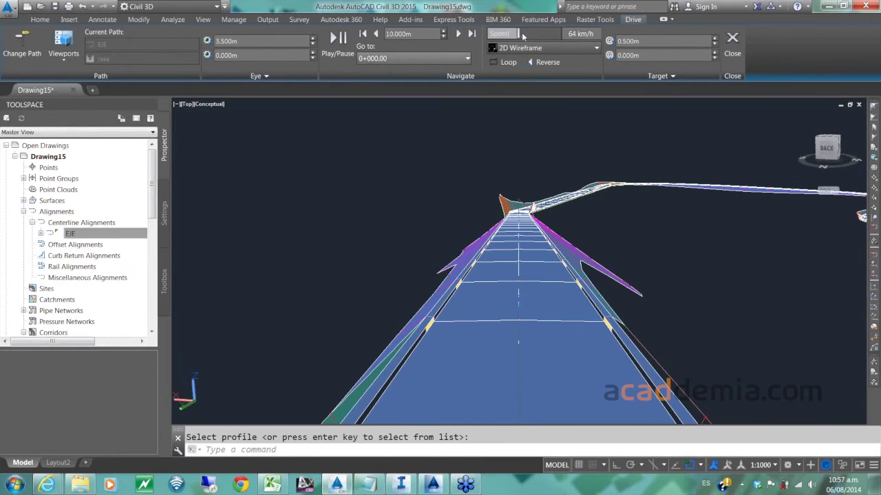
- Play the drive along the corridor in Conceptual style at about 104 km/h with a 1.5 m eye height, and close the simulation
drag(520, 33, 561, 35)
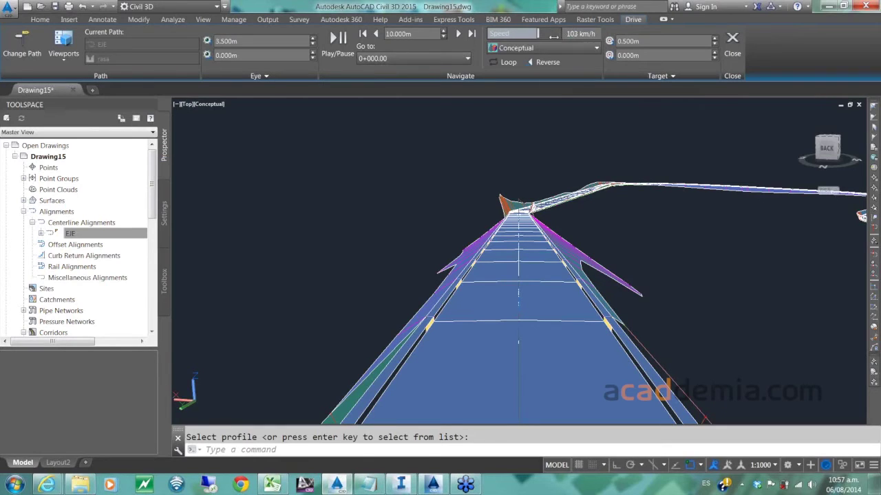
click(312, 45)
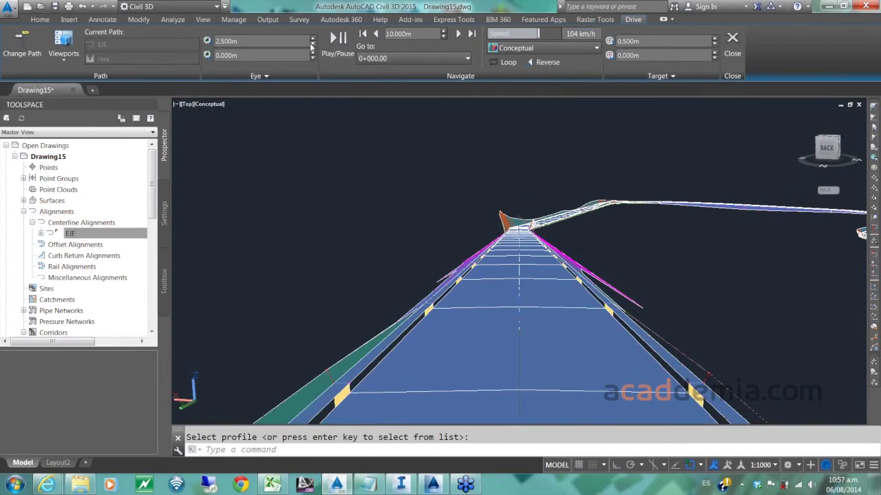
click(312, 44)
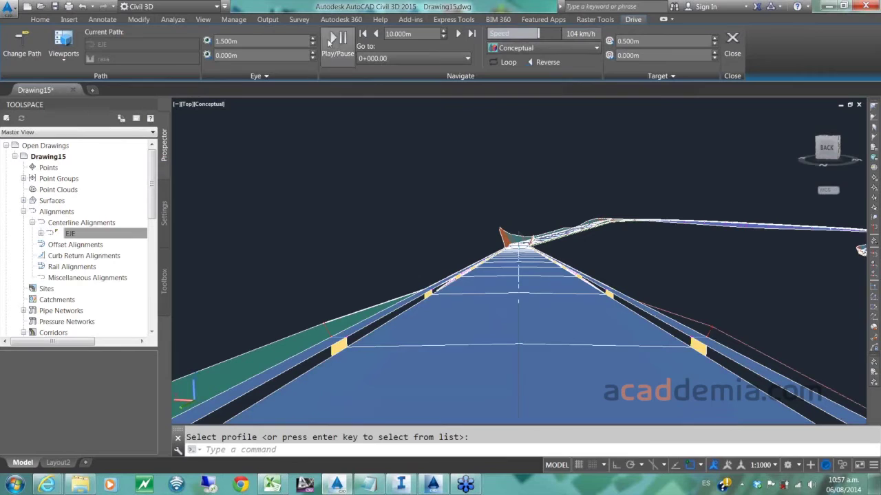
click(331, 42)
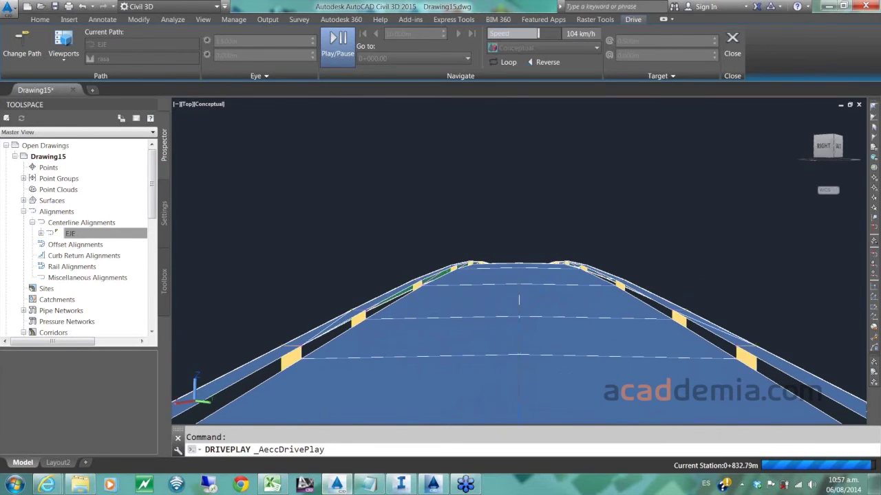
click(337, 46)
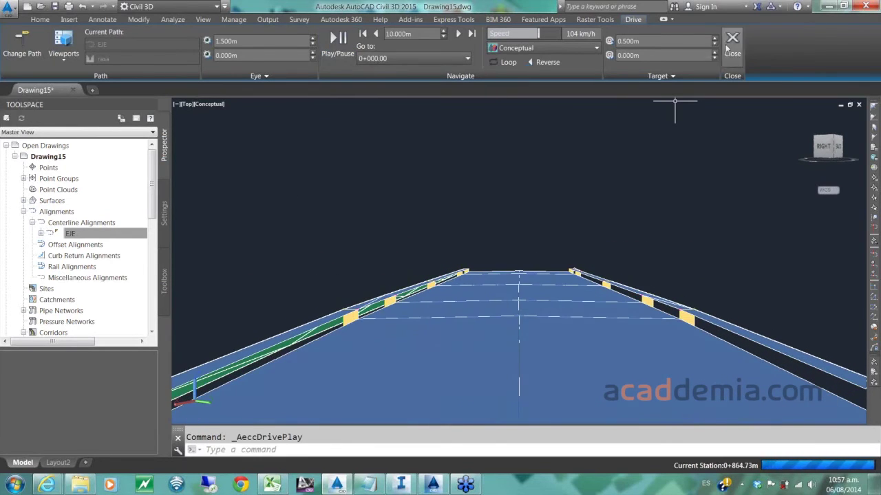
key(Escape)
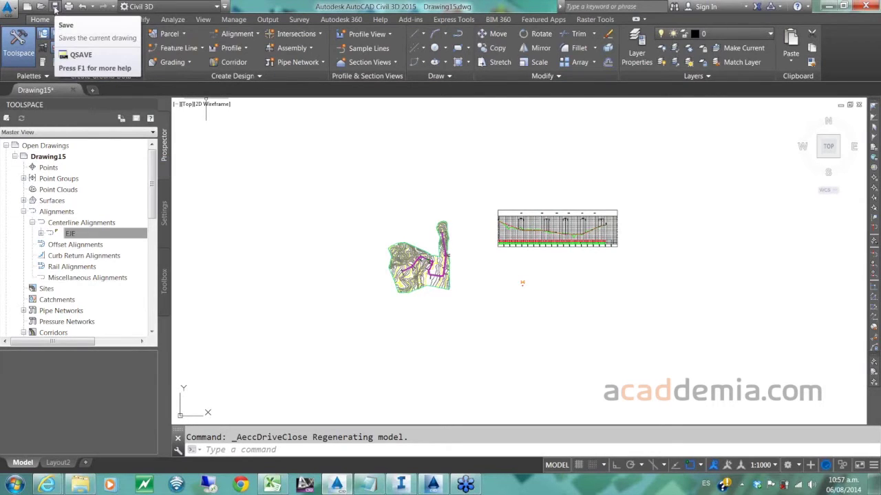
- Save the drawing as corredor2.dwg in the DWG folder and export it to IMX as corredor2.imx
key(ctrl+s)
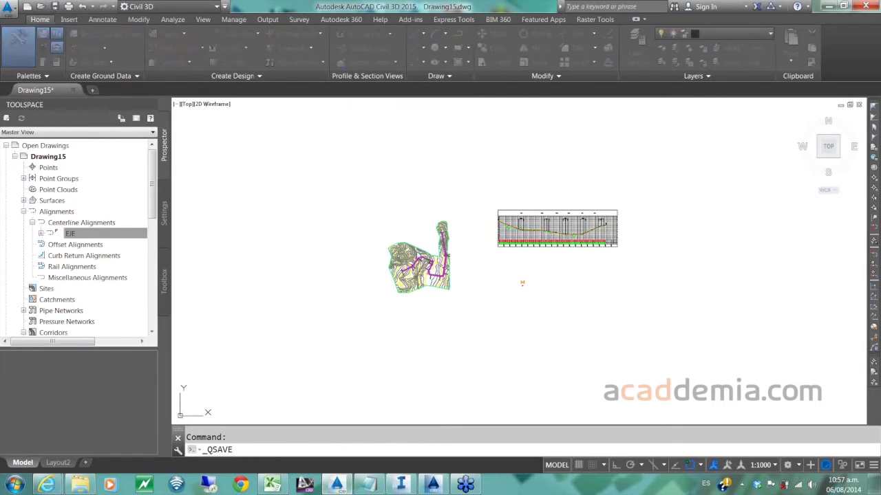
click(72, 56)
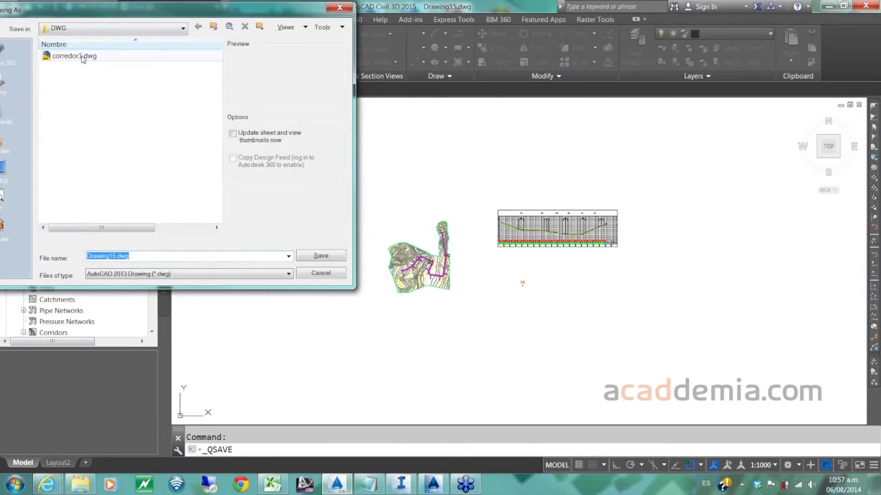
click(119, 256)
click(110, 256)
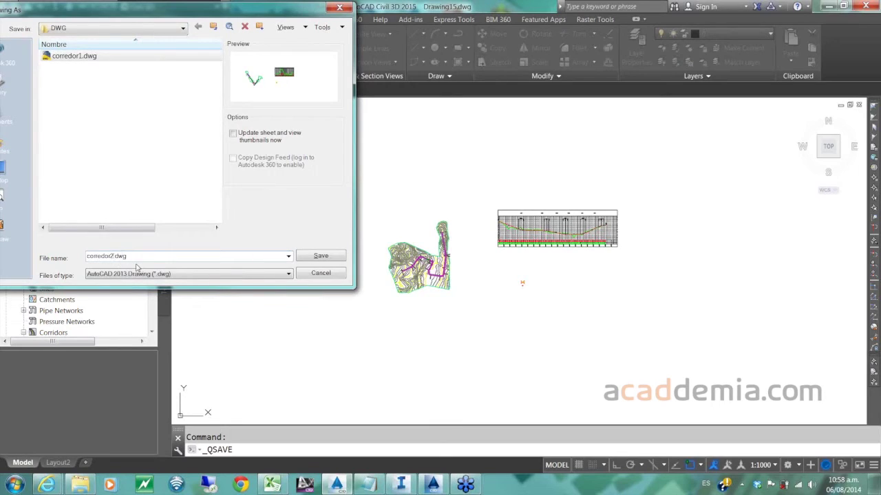
click(320, 258)
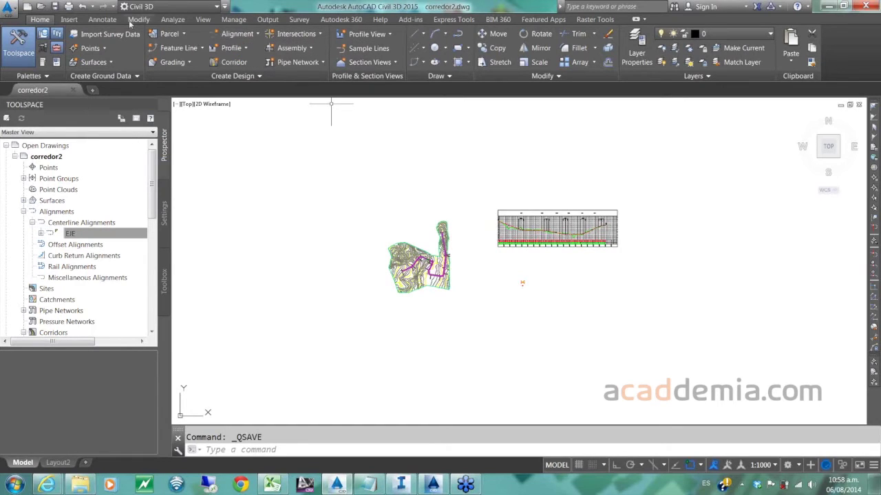
click(268, 19)
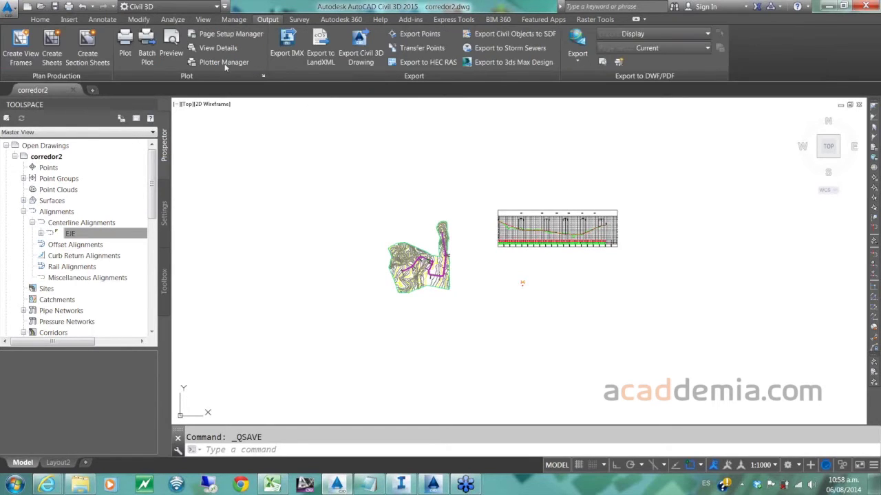
click(288, 55)
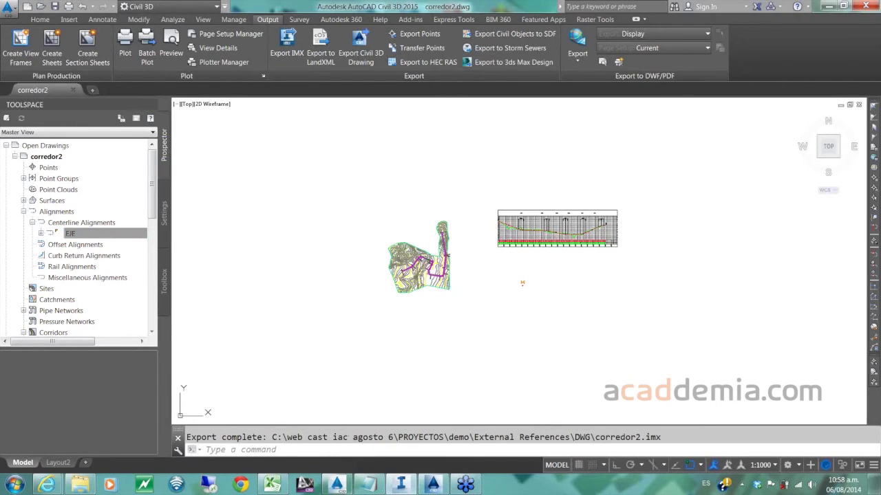
- Switch to Autodesk InfraWorks and create a new local model named demo2
click(830, 8)
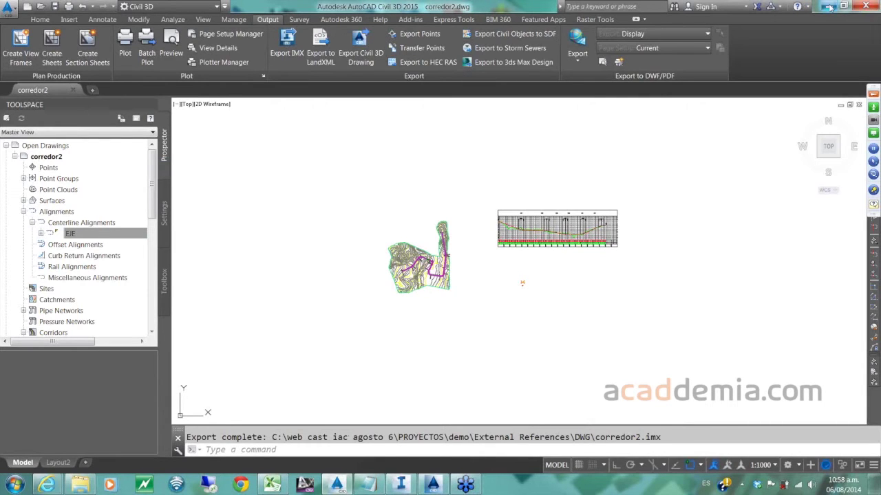
click(830, 8)
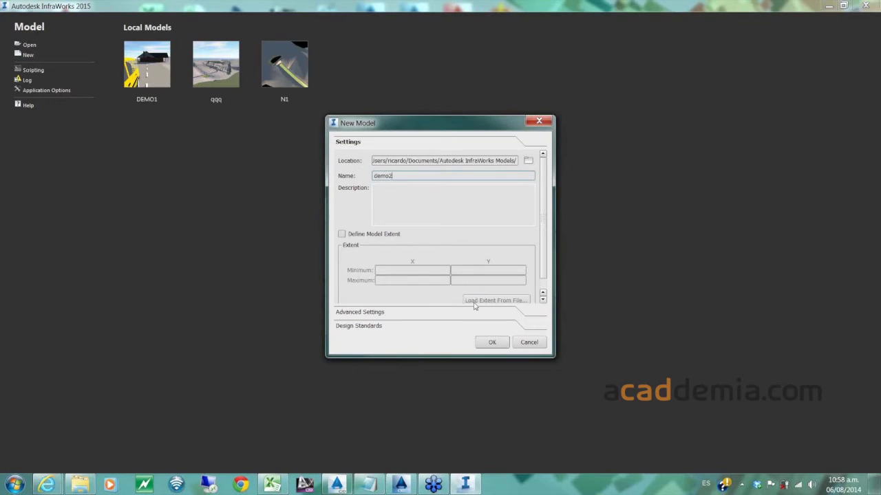
click(491, 341)
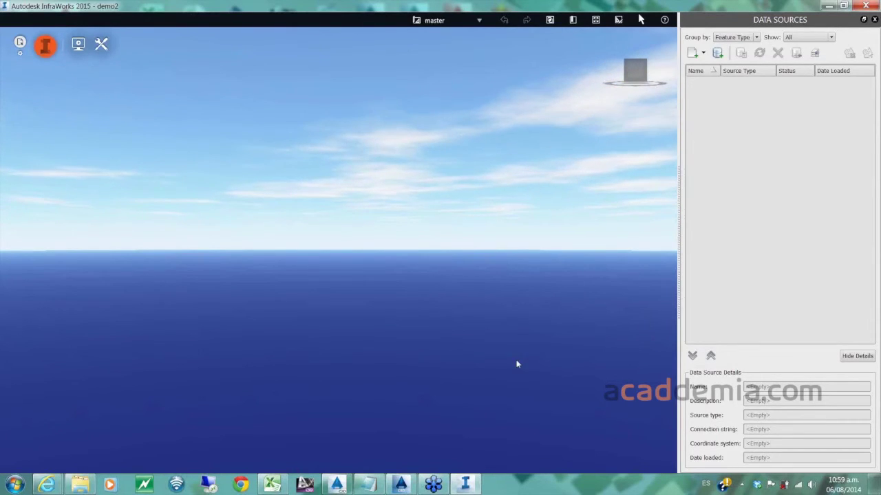
- Show the model creation and management tools and start adding an Autodesk IMX file as a data source
click(47, 50)
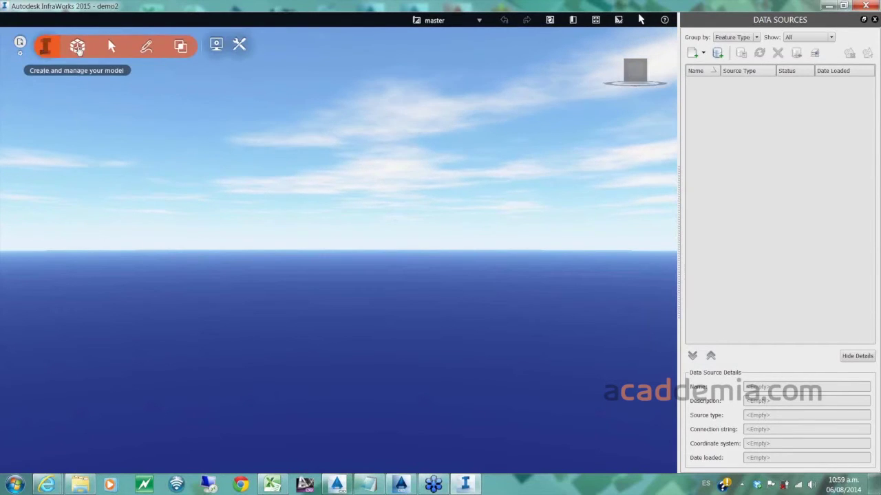
click(78, 49)
click(39, 87)
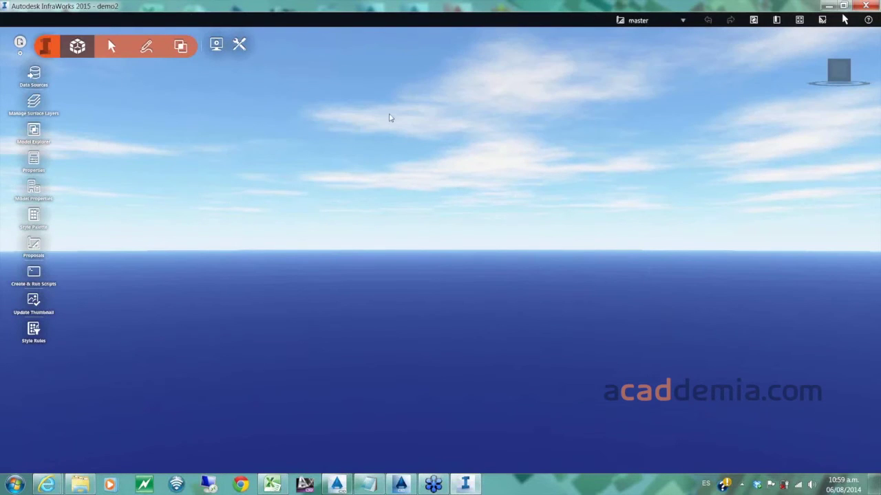
click(34, 73)
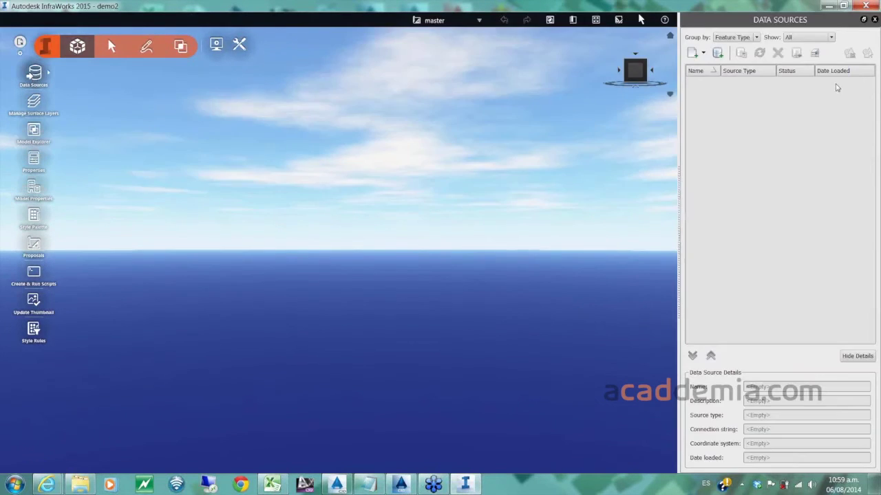
click(703, 53)
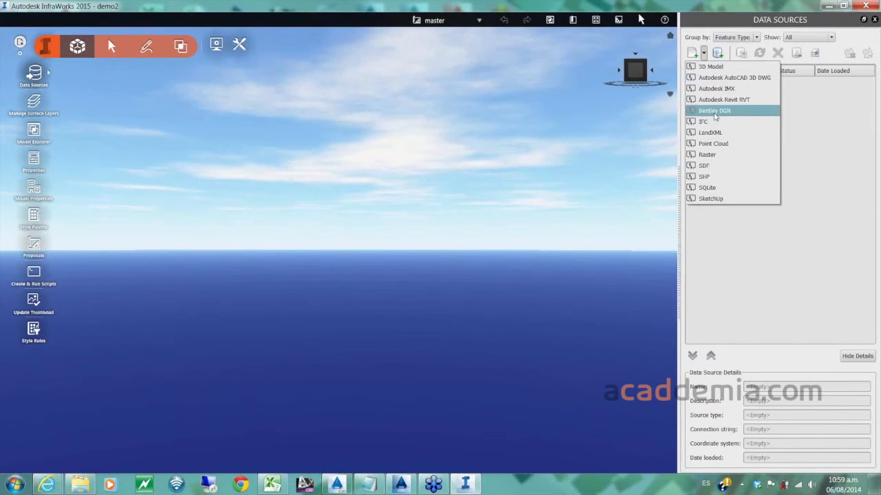
click(461, 88)
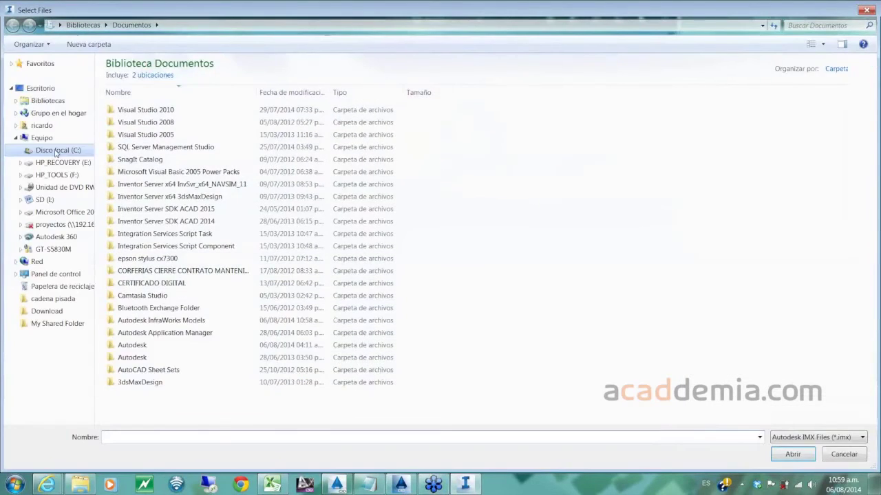
- Load corredor2.imx from C:\web cast iac agosto 6\PROYECTOS\demo\External References\DWG, including both its ROADS and SURFACES sources
click(59, 150)
double_click(134, 90)
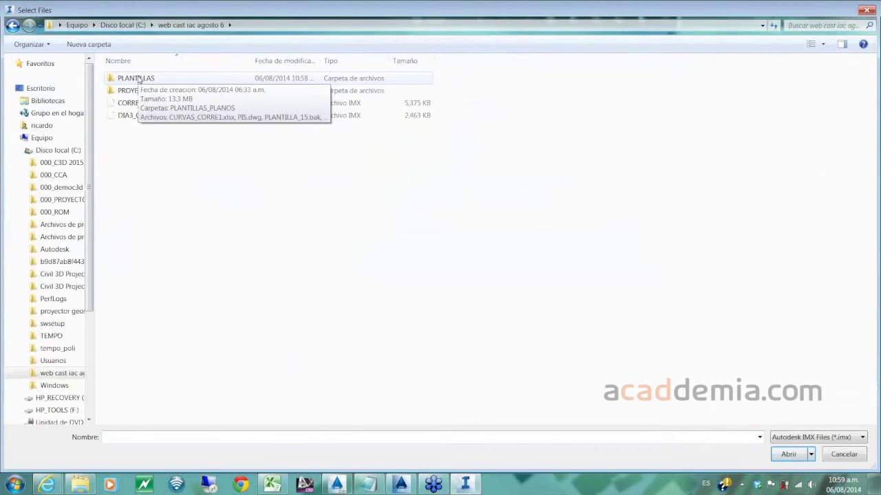
double_click(127, 90)
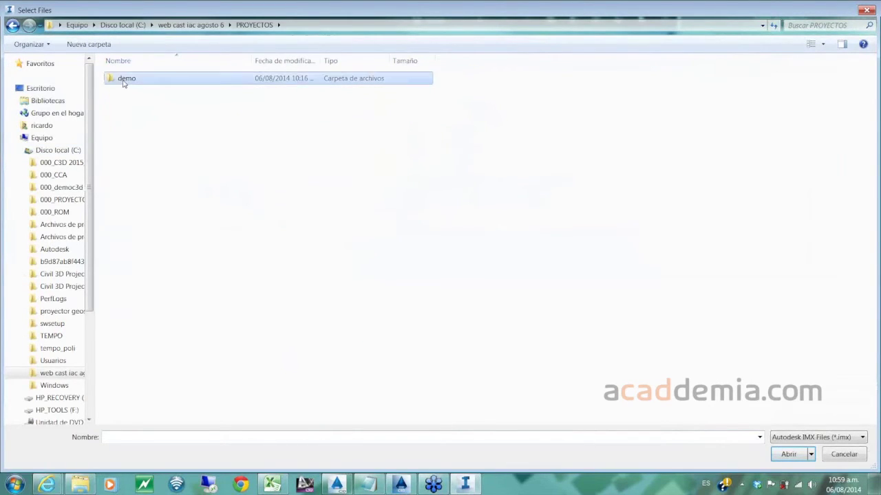
double_click(125, 80)
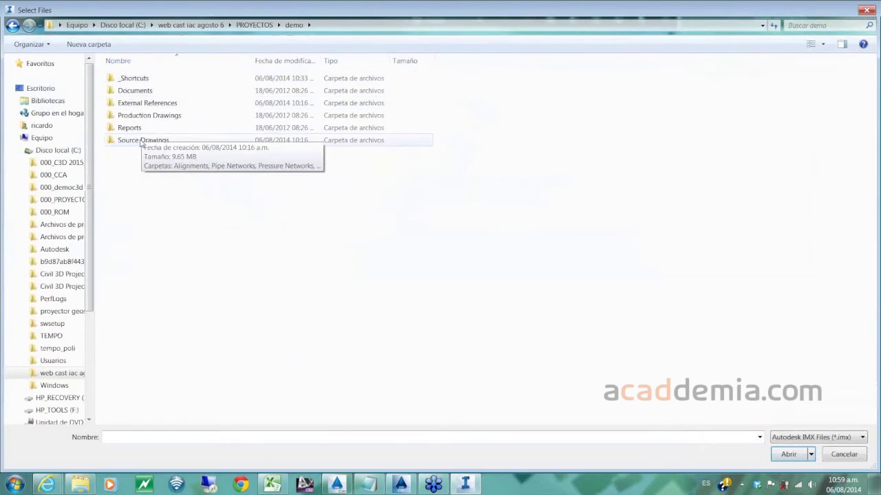
double_click(144, 103)
double_click(127, 107)
click(137, 78)
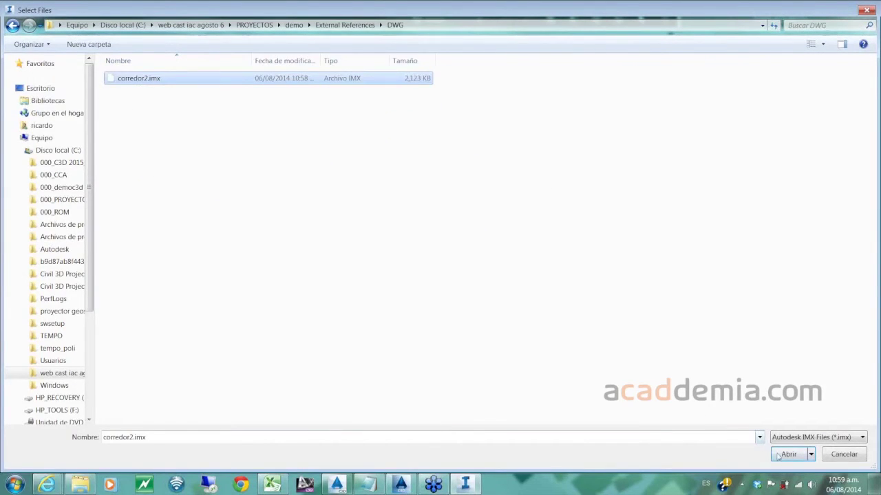
click(789, 455)
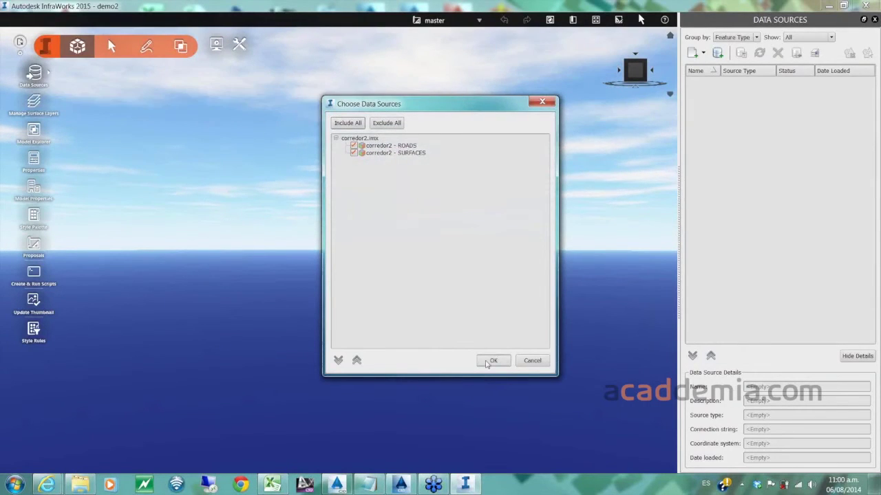
click(493, 361)
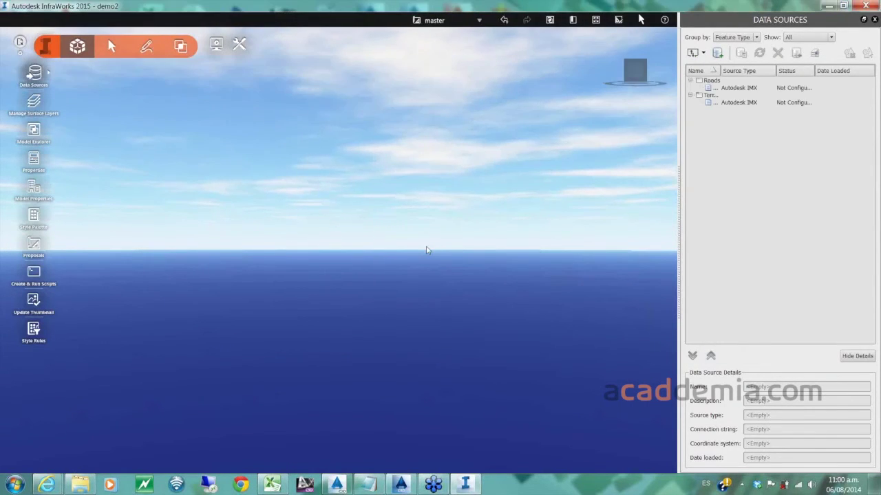
- Open the geolocation settings of the corredor2 - ROADS source and filter the coordinate systems to Colombia
click(796, 89)
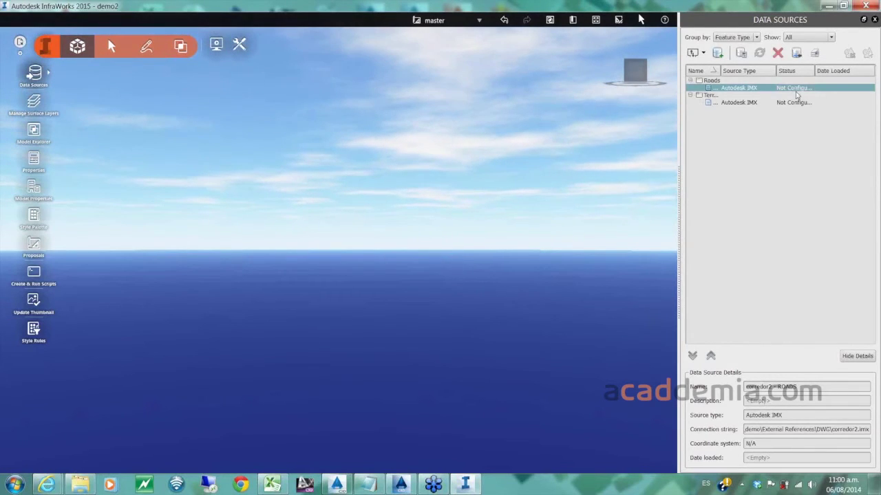
double_click(796, 90)
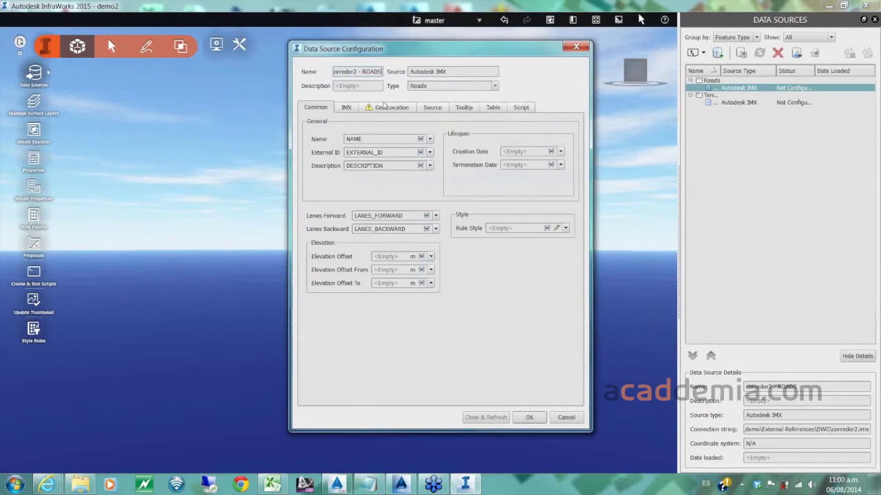
click(390, 107)
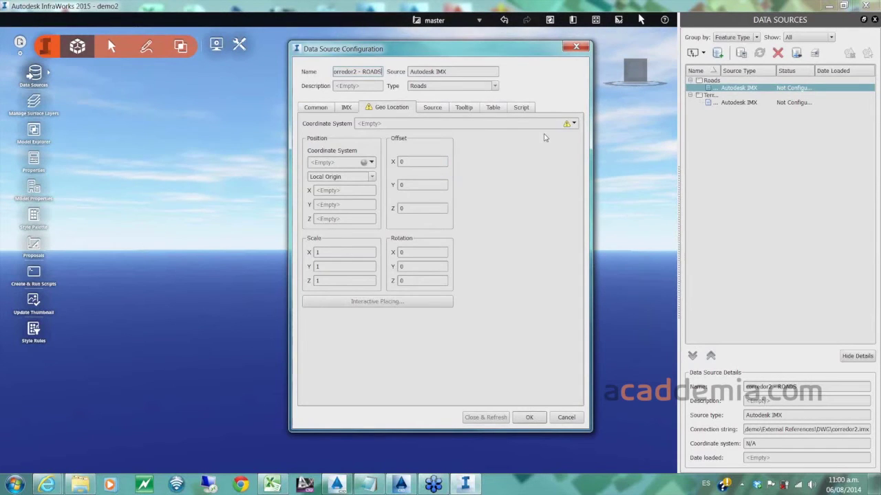
click(573, 123)
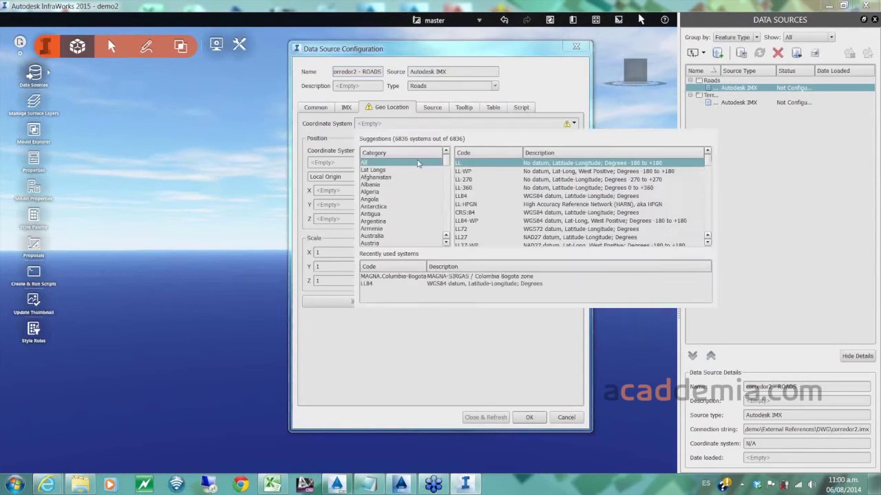
click(388, 193)
key(c)
drag(445, 166, 446, 168)
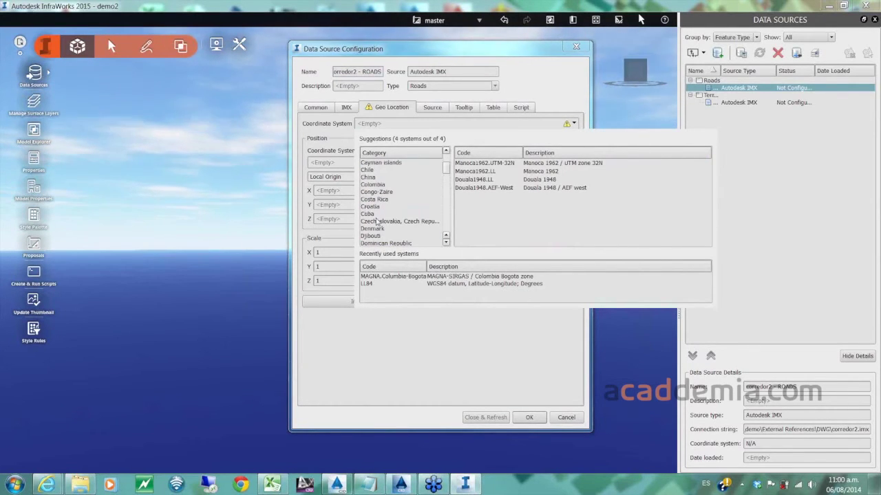
click(371, 206)
click(372, 185)
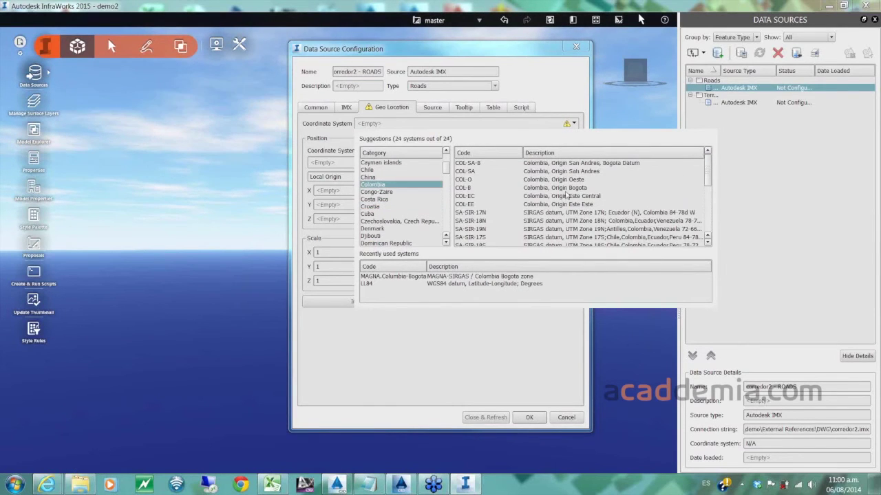
- Assign the MAGNA.Columbia-Bogota coordinate system to the roads source and refresh it into the model
scroll(709, 183, down, 1)
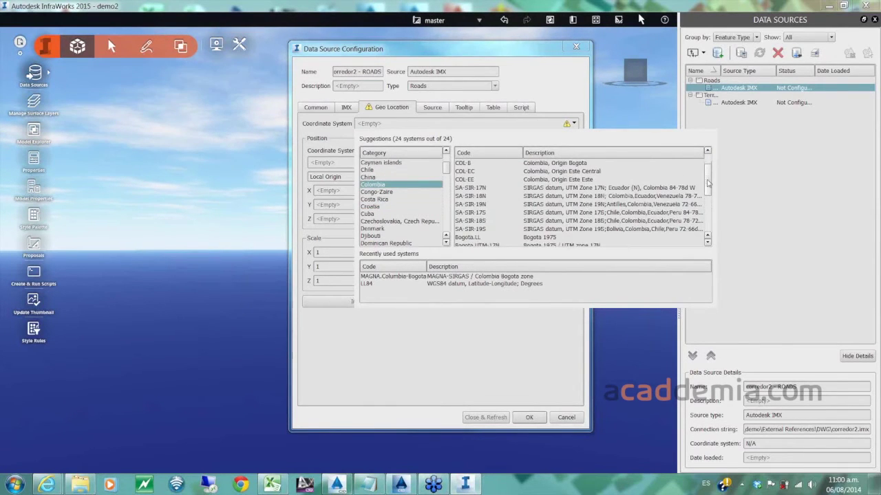
scroll(640, 207, down, 3)
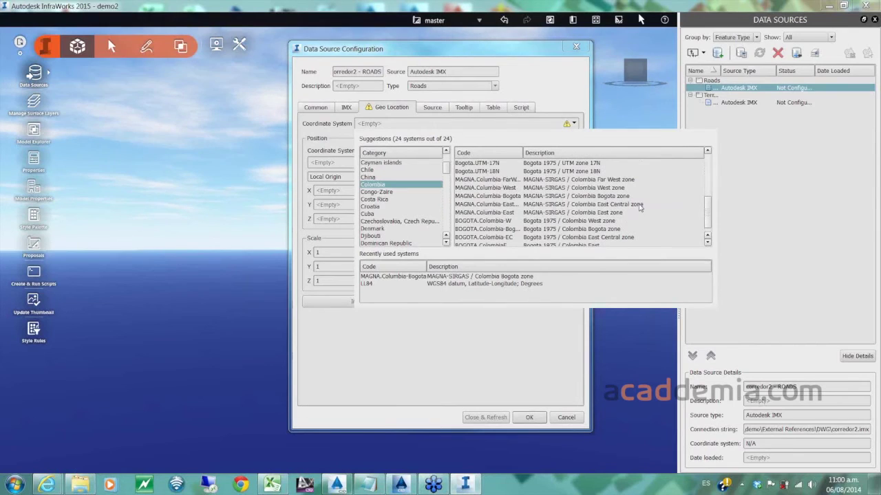
click(550, 196)
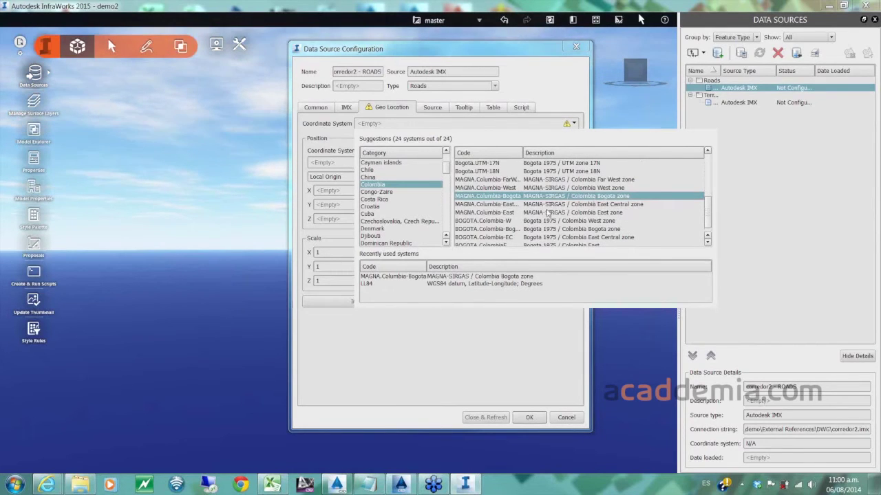
double_click(569, 197)
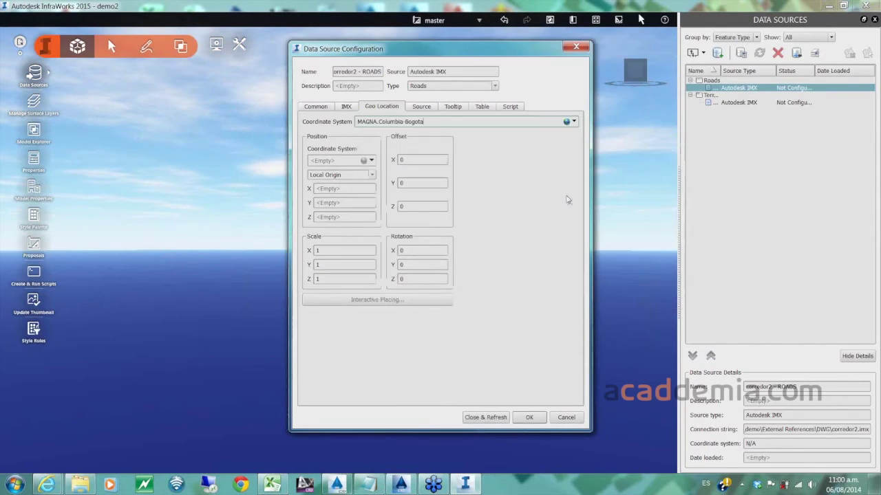
click(485, 416)
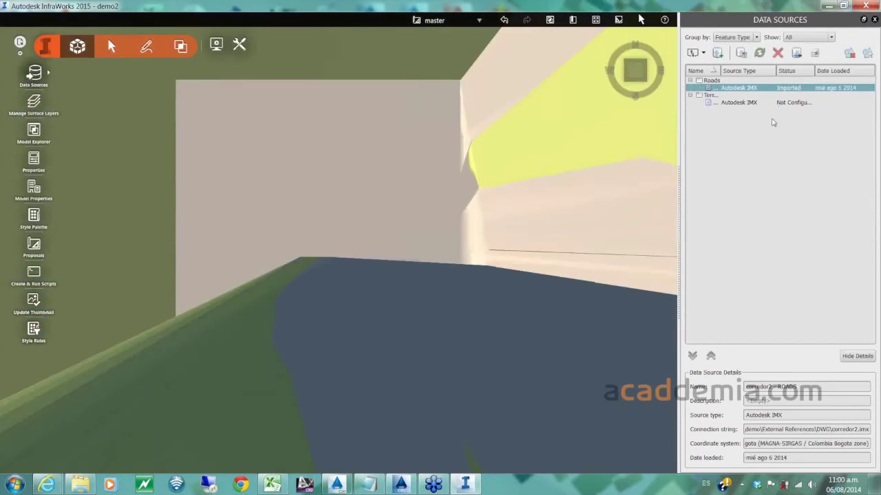
- Configure the corredor2 - SURFACES terrain source with Colombia's MAGNA.Columbia-Bogota coordinate system and refresh it into the model
click(792, 102)
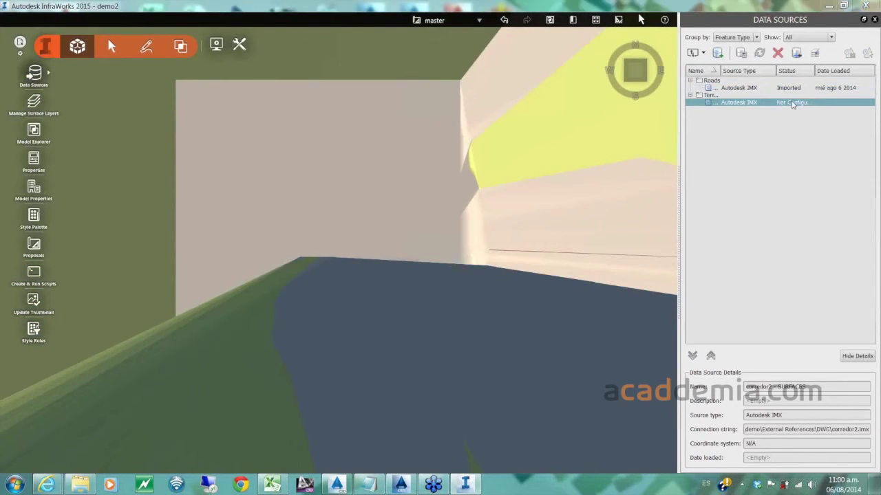
double_click(792, 103)
click(367, 109)
click(573, 124)
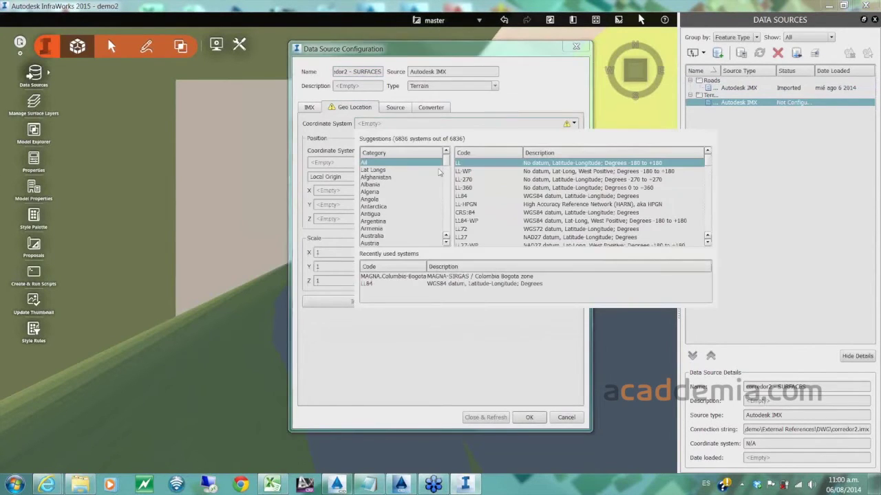
click(371, 199)
scroll(385, 207, down, 6)
click(372, 236)
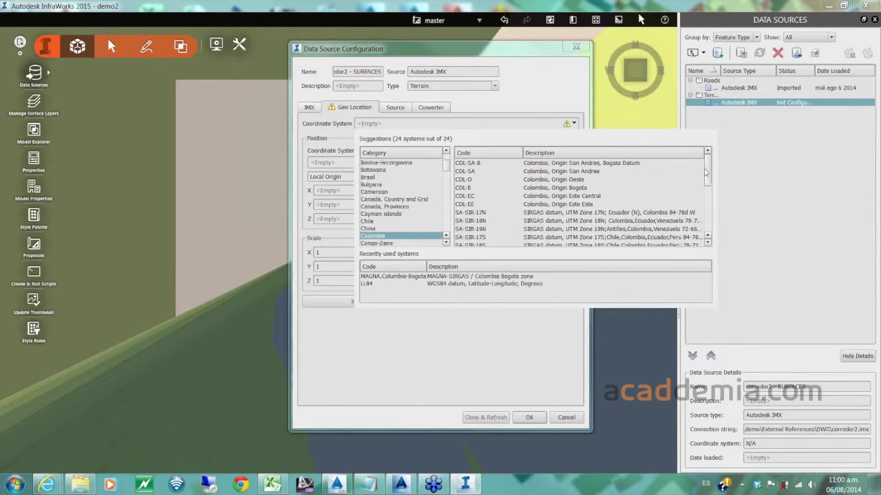
drag(707, 172, 707, 191)
scroll(563, 194, down, 3)
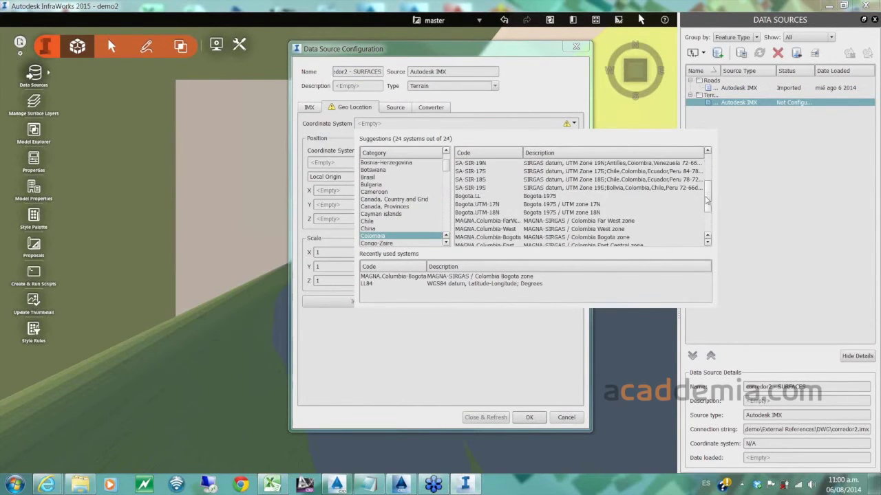
click(562, 190)
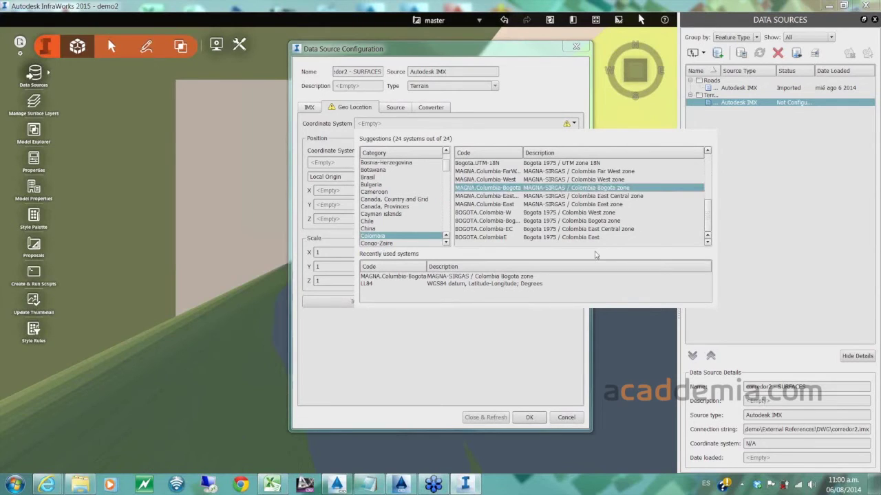
double_click(581, 189)
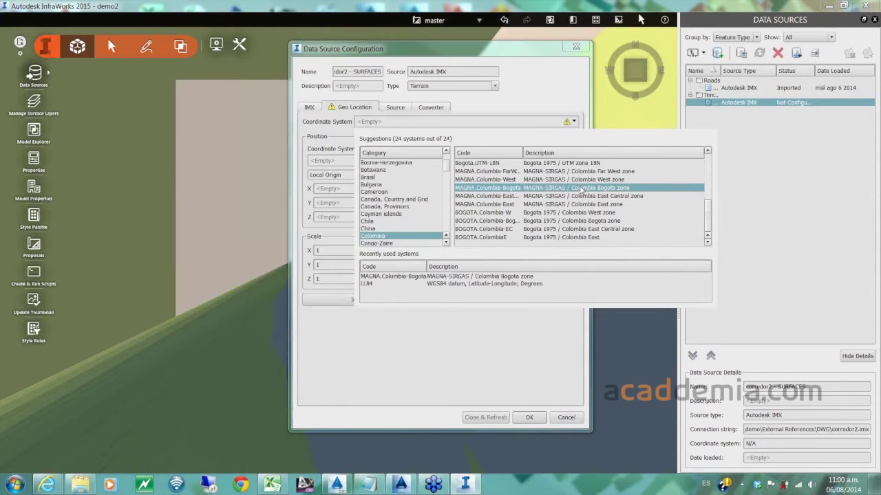
click(491, 419)
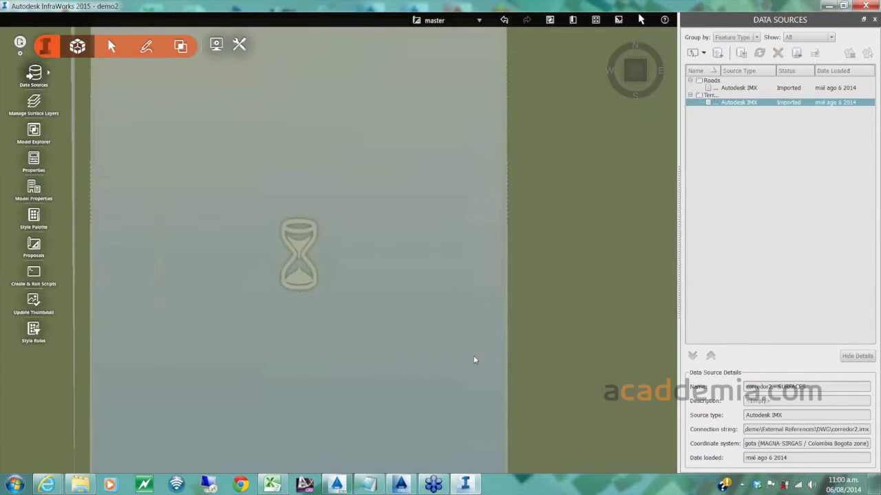
- Examine the full extent of the imported terrain and road corridor from above
scroll(361, 244, down, 3)
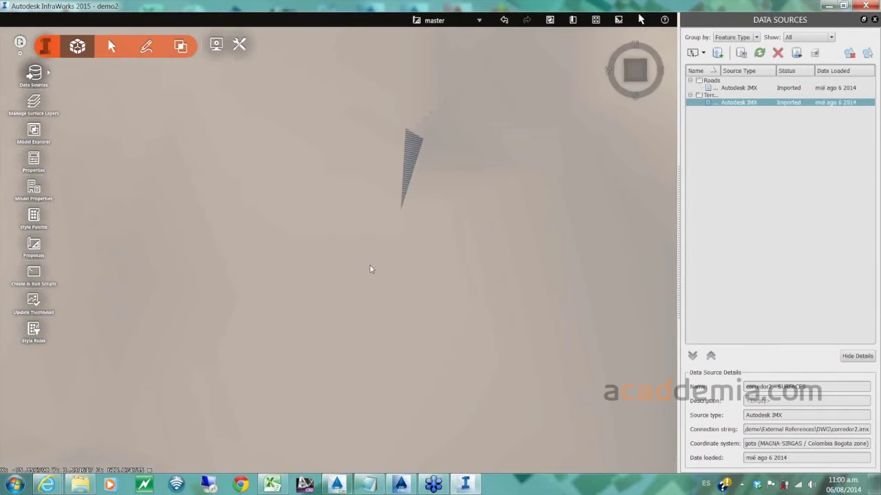
scroll(370, 269, down, 3)
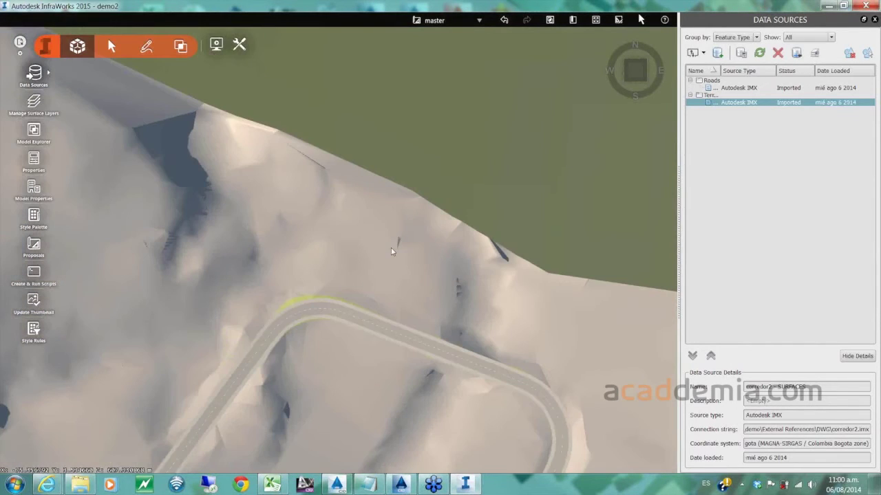
scroll(391, 251, down, 4)
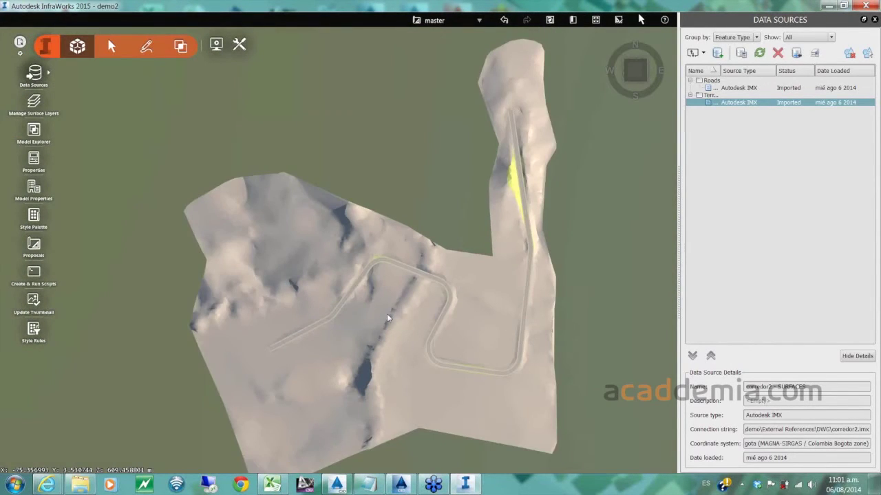
- Examine the imported road's curves and lane markings up close in perspective
middle_drag(373, 222, 345, 320)
scroll(363, 304, up, 3)
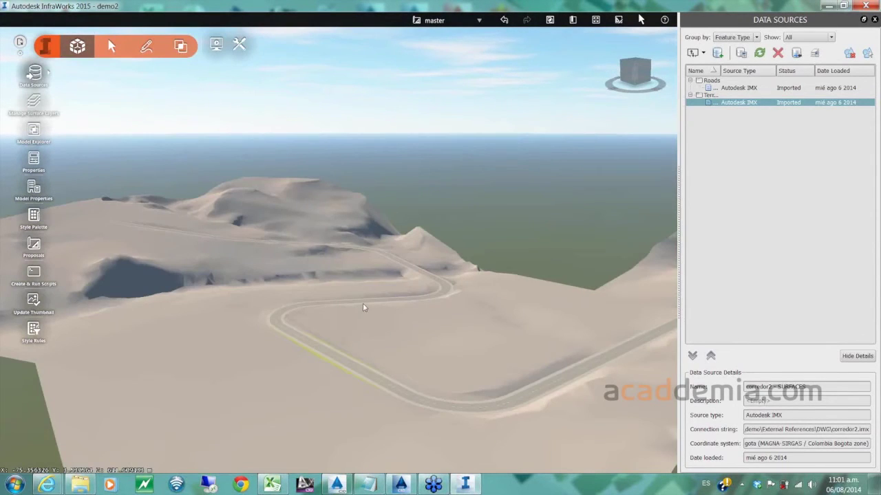
scroll(363, 383, up, 3)
drag(363, 384, 570, 330)
scroll(570, 330, up, 2)
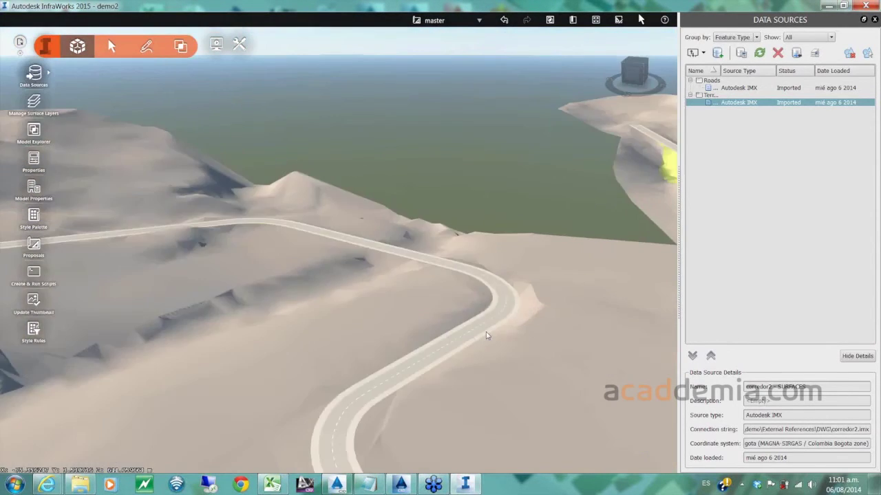
scroll(485, 332, up, 3)
scroll(337, 292, down, 3)
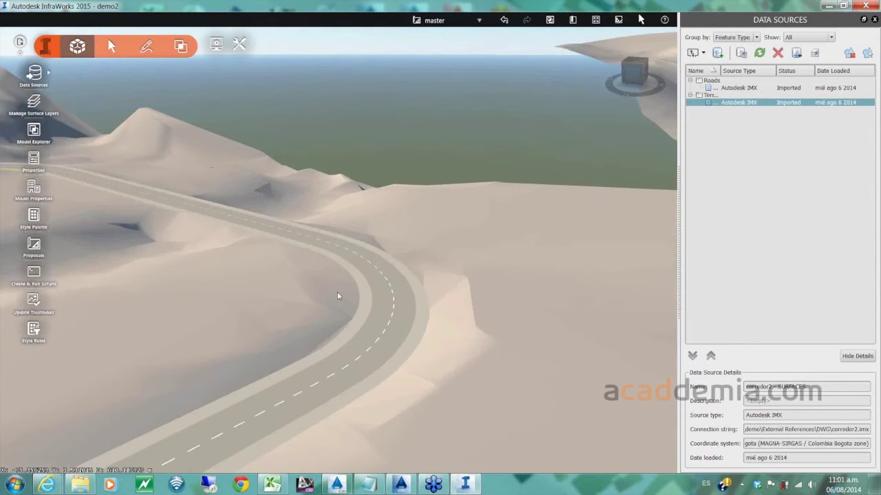
scroll(337, 292, down, 3)
scroll(342, 291, down, 3)
- Examine the road's crossing over the ravine and the corridor's fit with the surrounding terrain from several angles
drag(354, 282, 335, 335)
scroll(350, 303, up, 2)
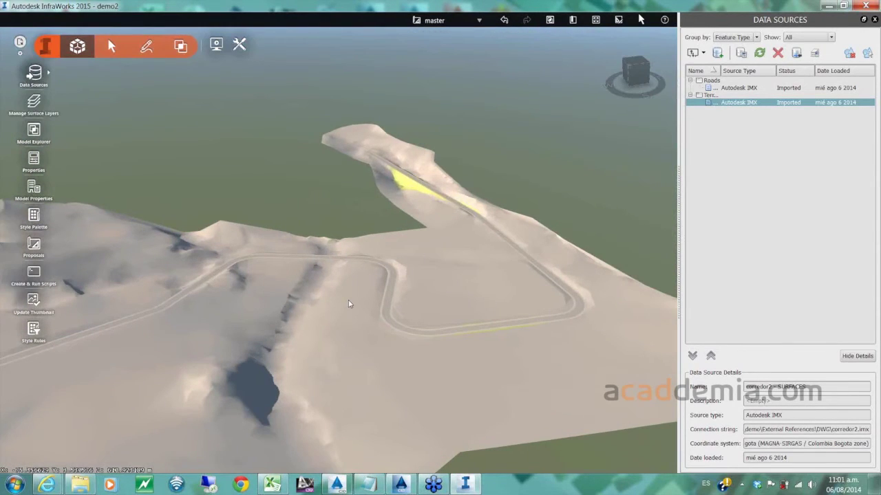
drag(363, 310, 339, 263)
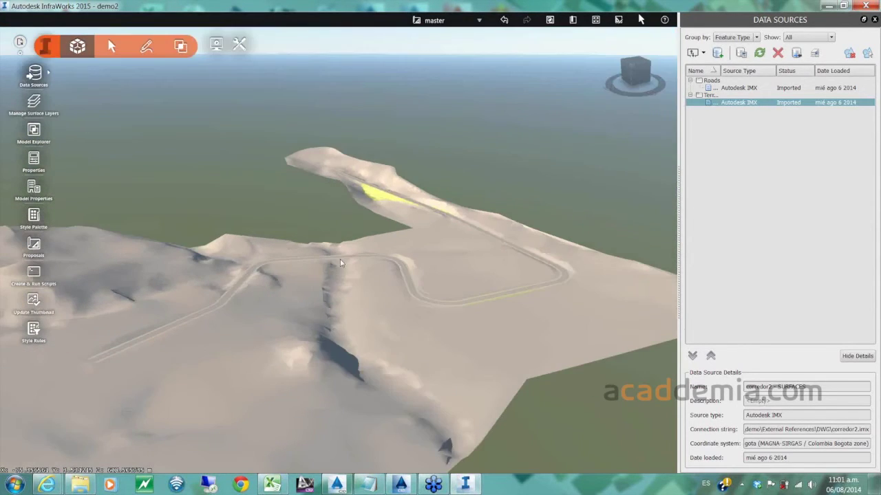
scroll(340, 263, up, 2)
scroll(341, 262, up, 2)
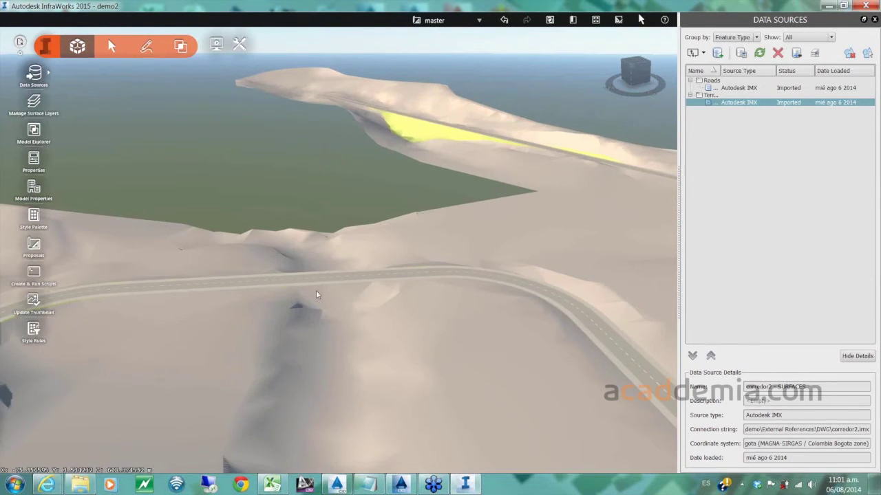
scroll(318, 303, down, 3)
middle_drag(321, 322, 320, 353)
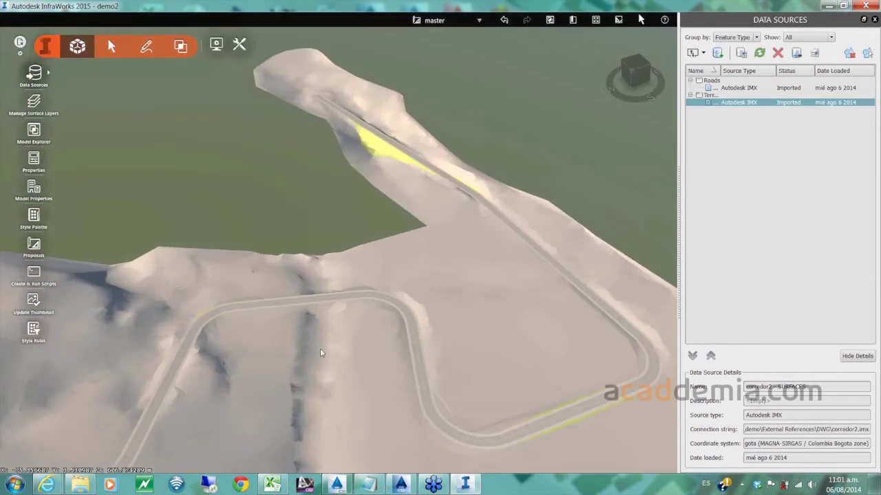
scroll(325, 335, down, 2)
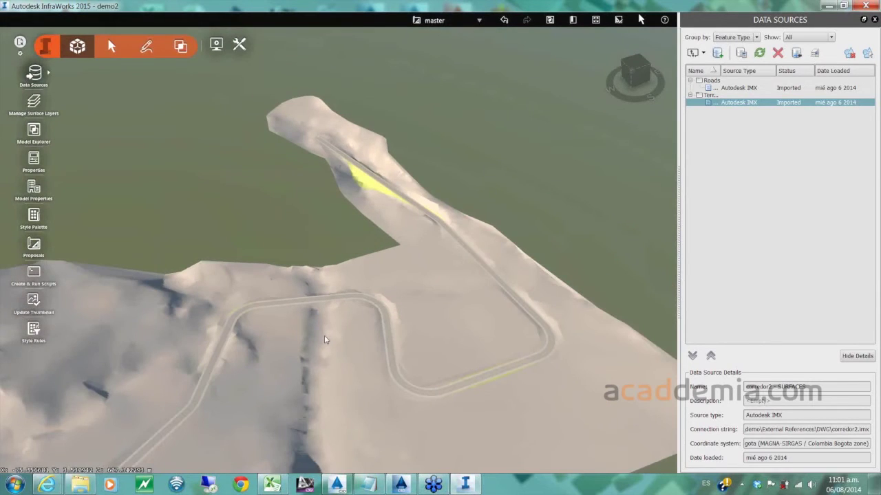
scroll(324, 335, down, 3)
middle_drag(295, 445, 207, 334)
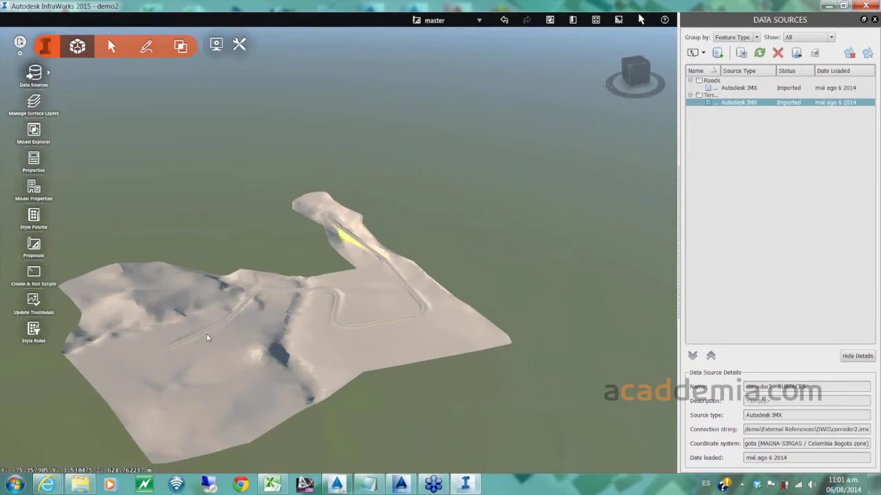
- From a plan view, start a stand of trees using the 3D Model/Vegetation/T16-V05 Dark Green style
click(636, 62)
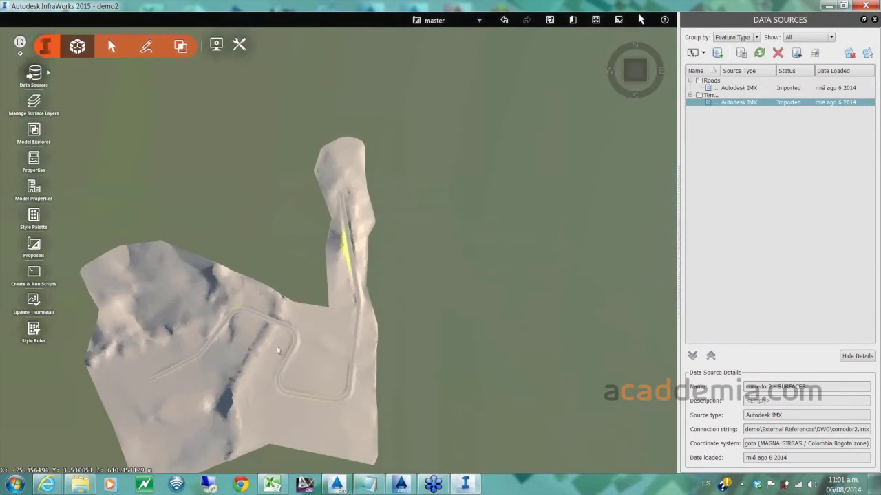
scroll(278, 351, up, 1)
scroll(289, 353, up, 1)
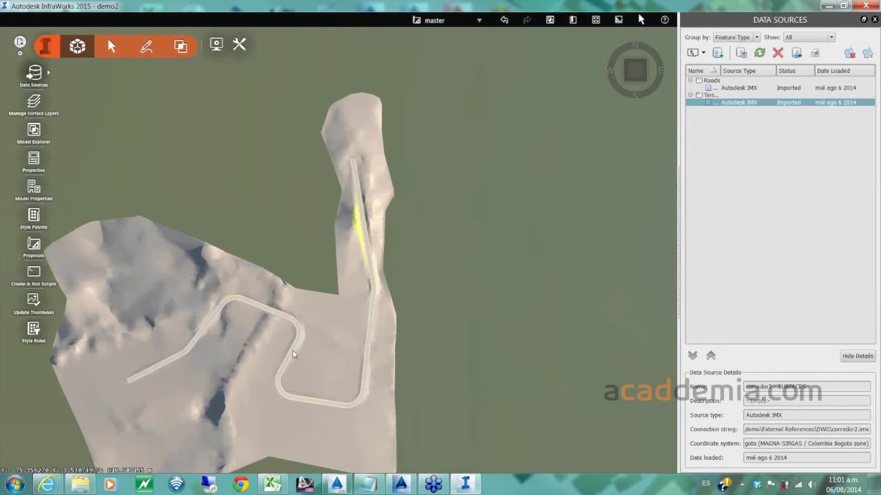
scroll(296, 349, up, 1)
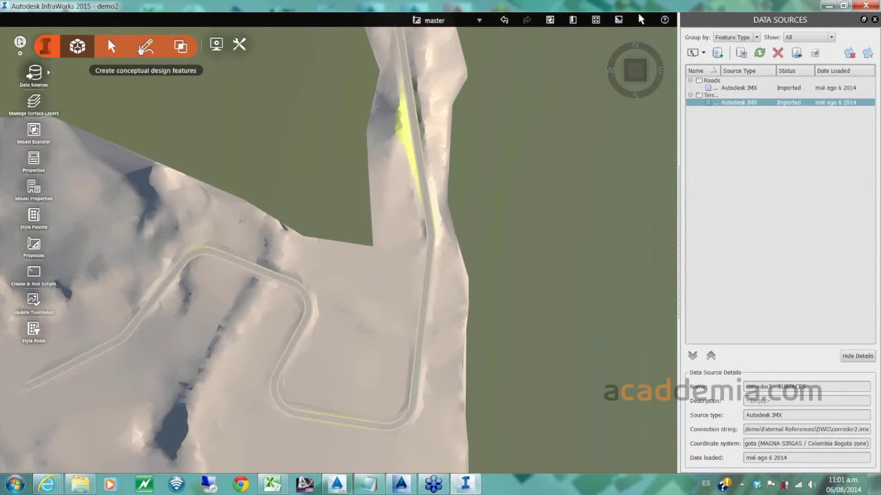
click(147, 48)
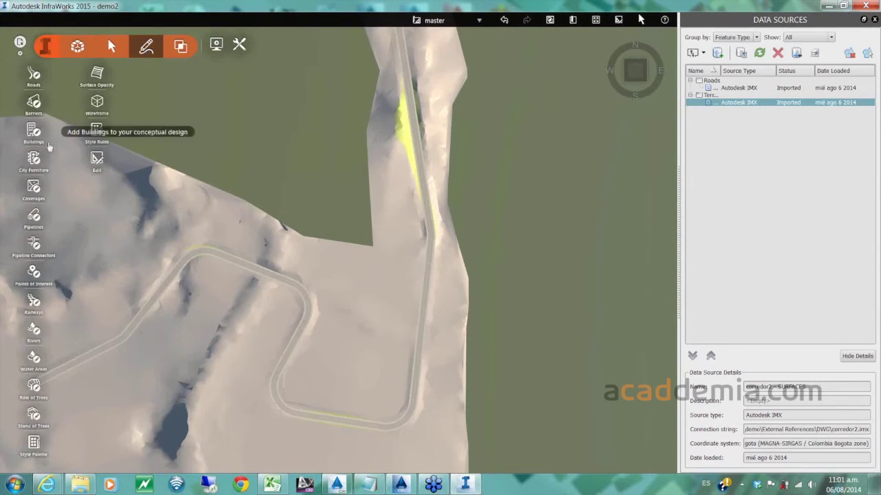
click(33, 416)
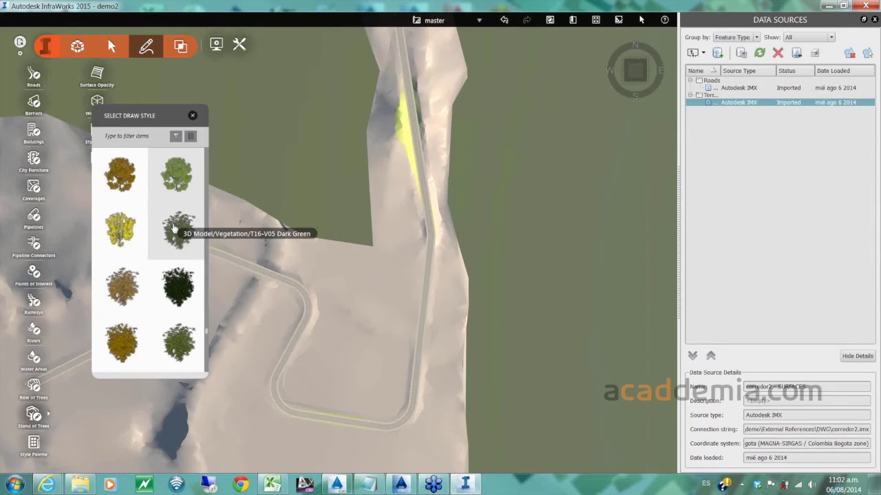
click(173, 228)
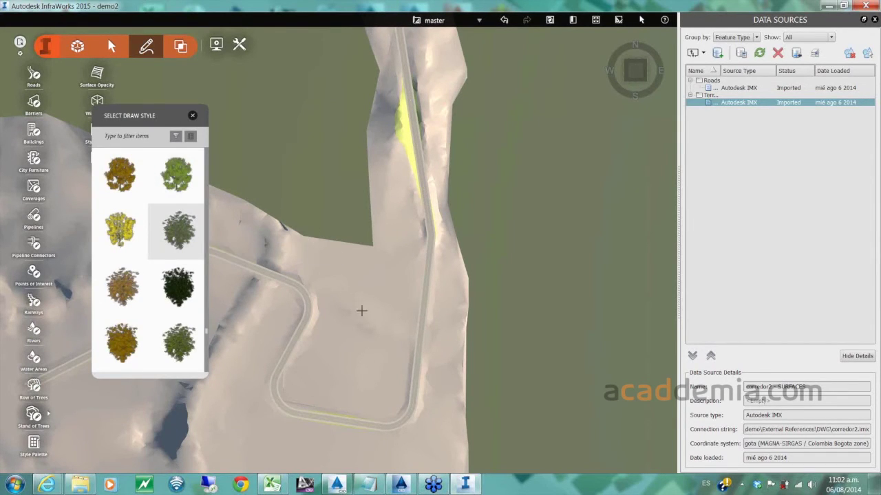
- Outline the tree stand as a polygon of about 10,000 m² on the flat ground enclosed by the road loop
click(340, 273)
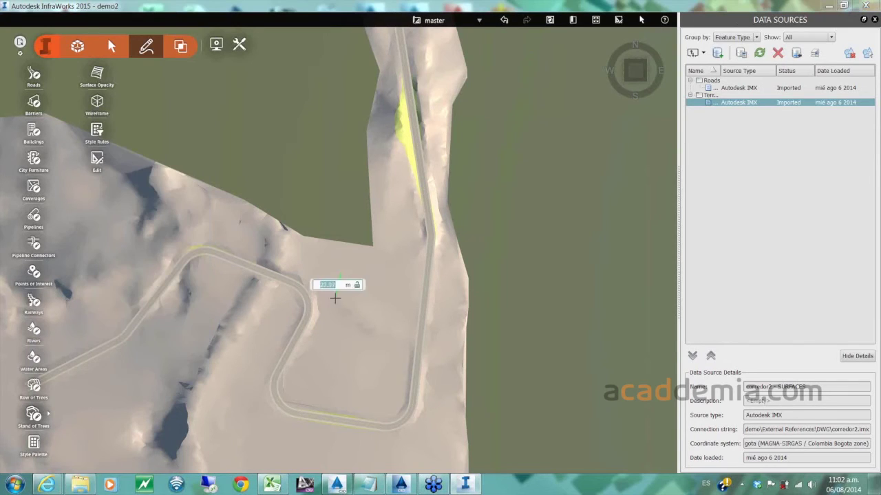
click(295, 391)
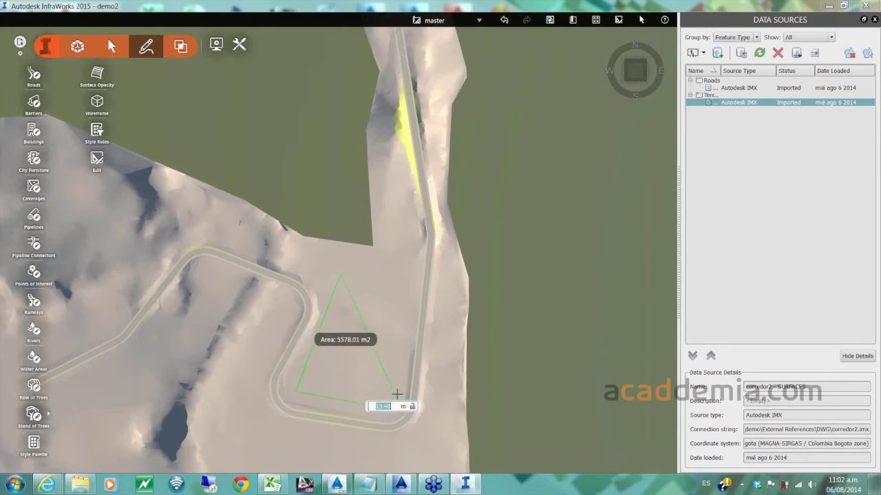
click(393, 406)
click(403, 349)
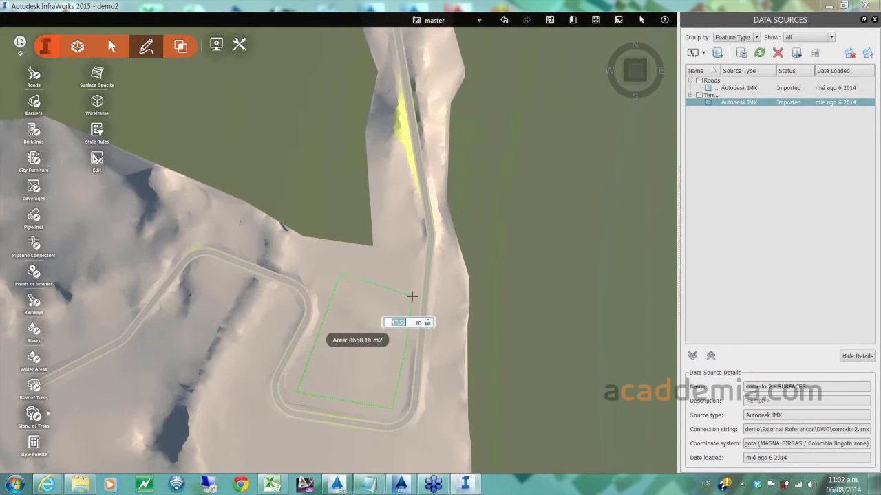
click(416, 289)
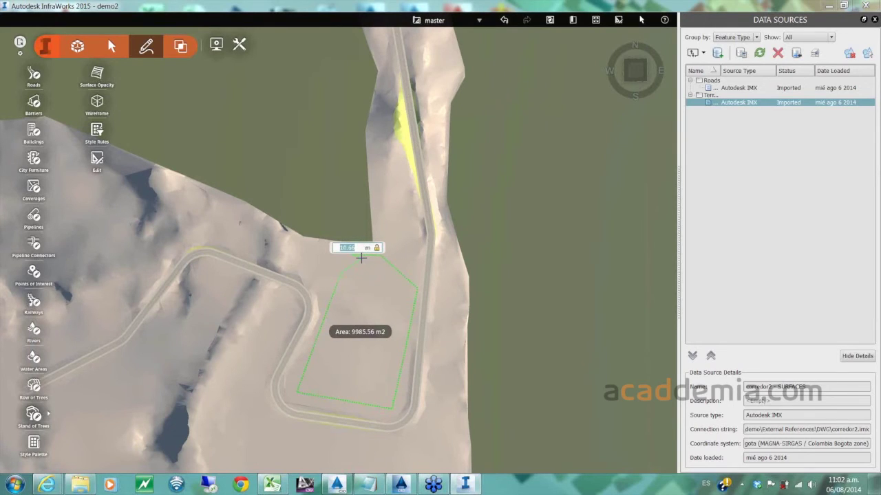
click(361, 258)
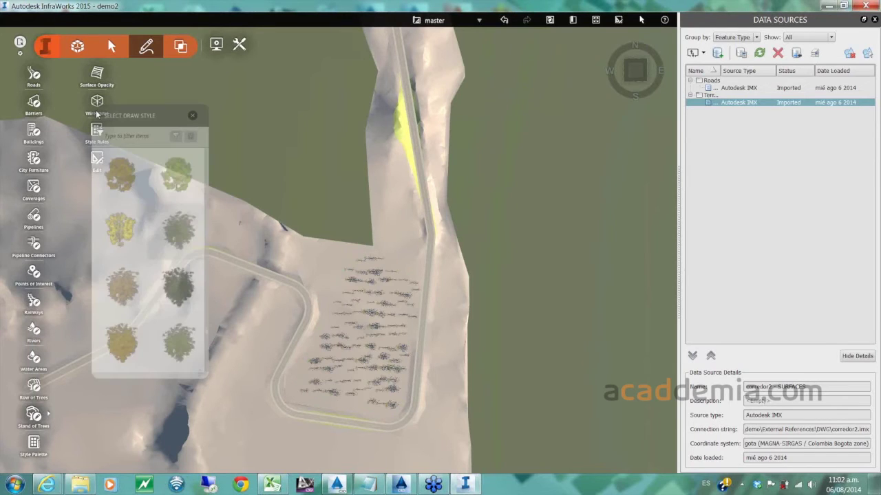
click(192, 116)
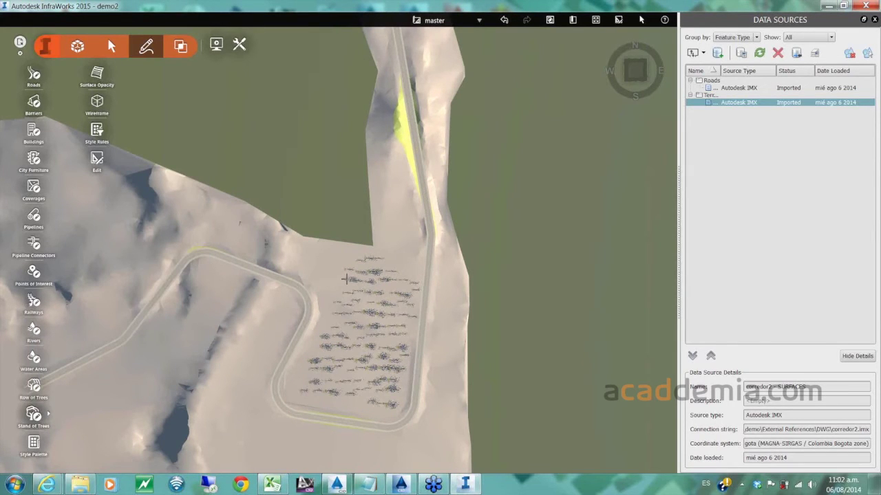
- Inspect the planted trees inside the road loop in perspective and up close
scroll(346, 279, down, 1)
middle_drag(294, 399, 355, 315)
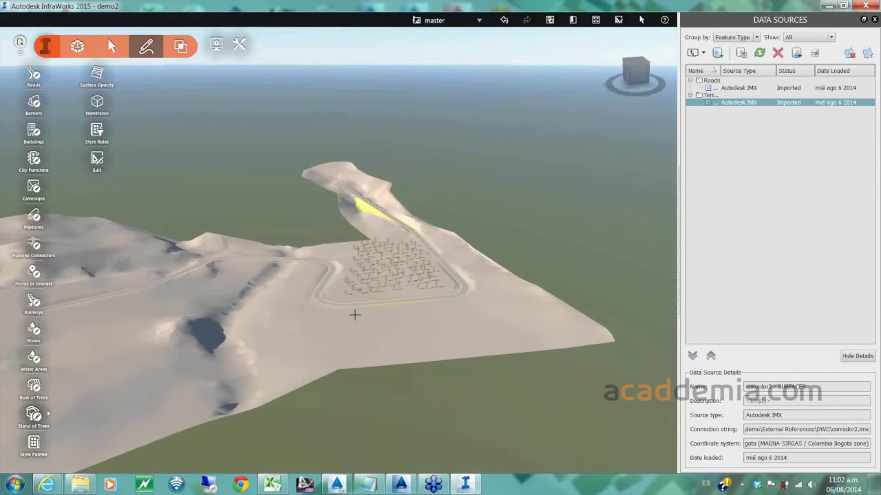
scroll(354, 315, up, 2)
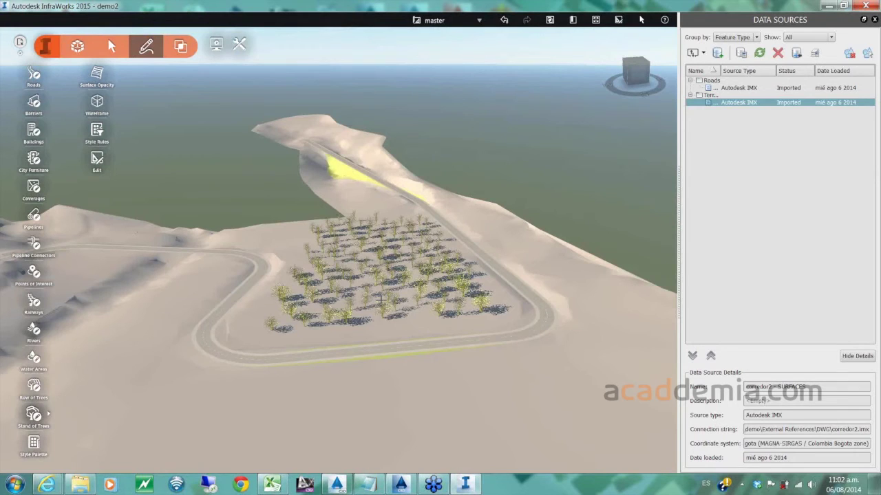
scroll(380, 299, up, 3)
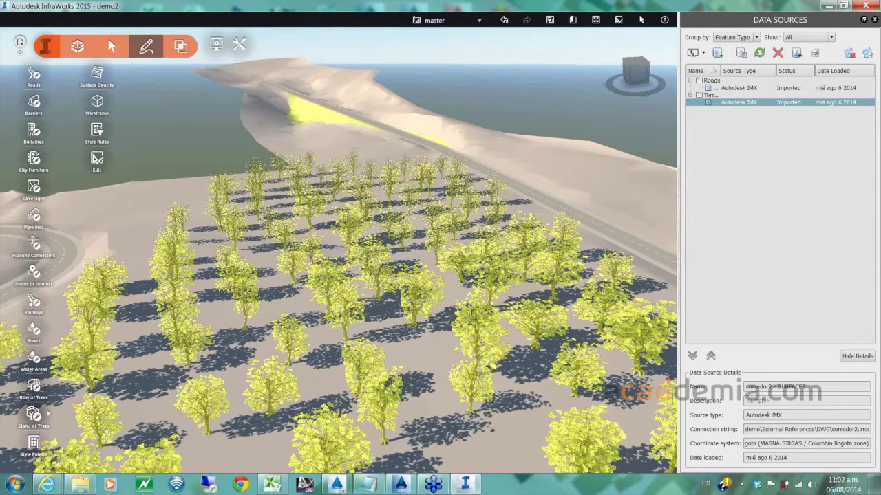
scroll(272, 317, down, 4)
scroll(272, 317, down, 3)
- Review the whole site from different sides and return to a near north-up view from above, centred on the road and ravine
middle_drag(241, 324, 209, 370)
click(634, 63)
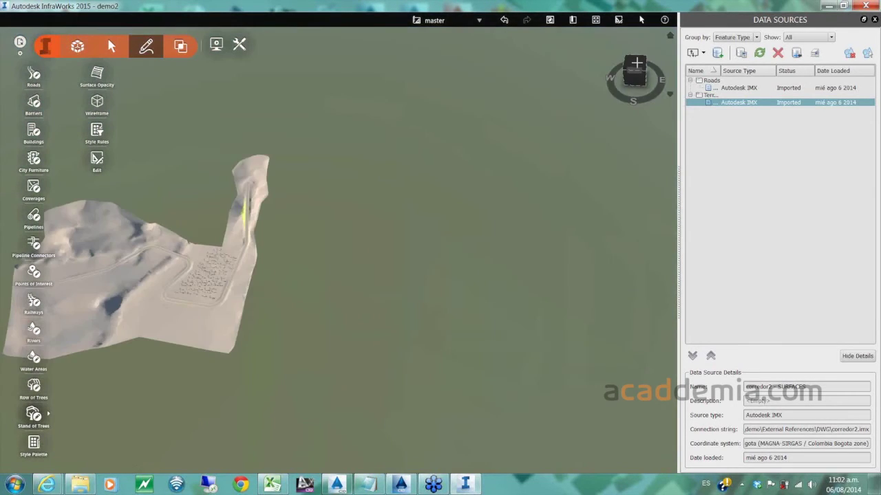
drag(636, 63, 543, 211)
middle_drag(543, 211, 528, 301)
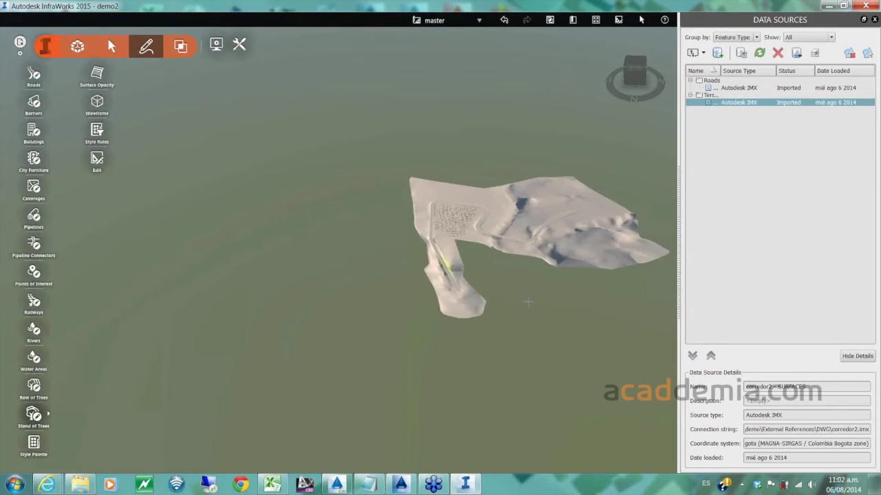
drag(528, 302, 519, 342)
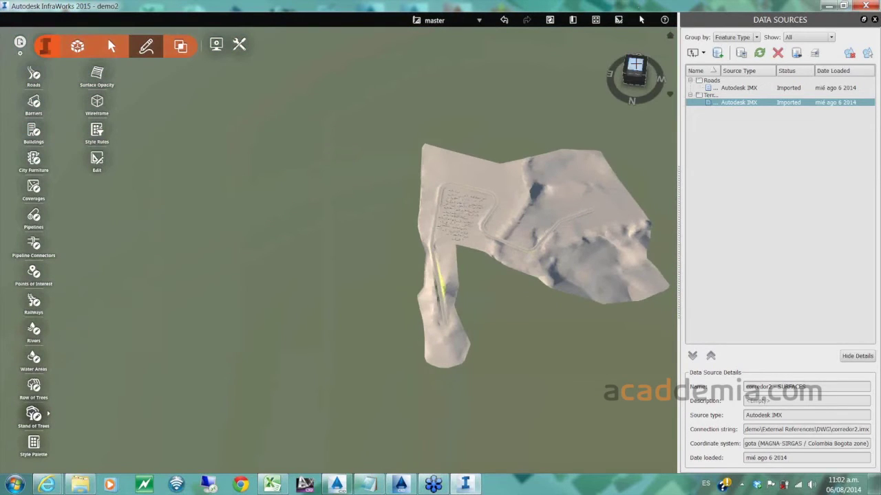
click(635, 65)
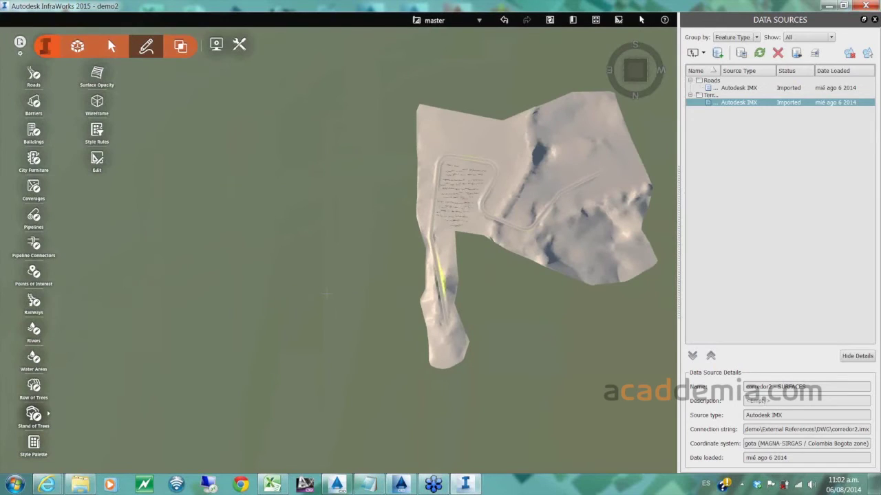
middle_drag(326, 294, 205, 165)
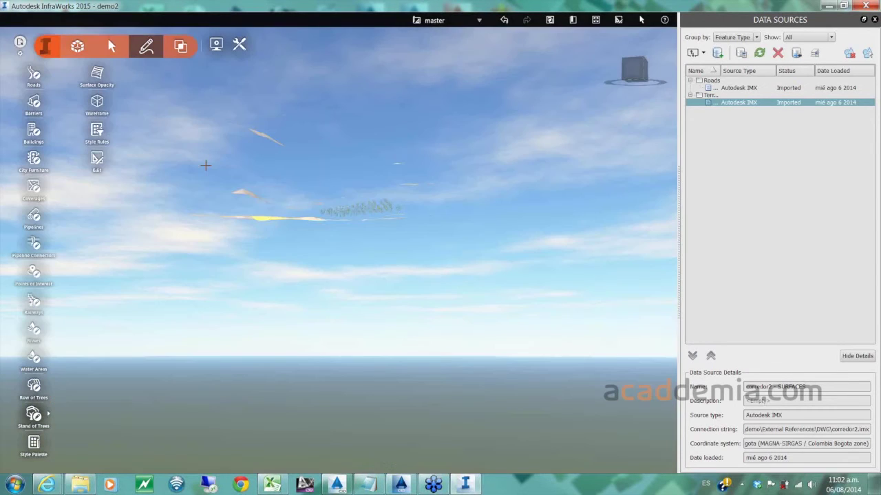
click(597, 55)
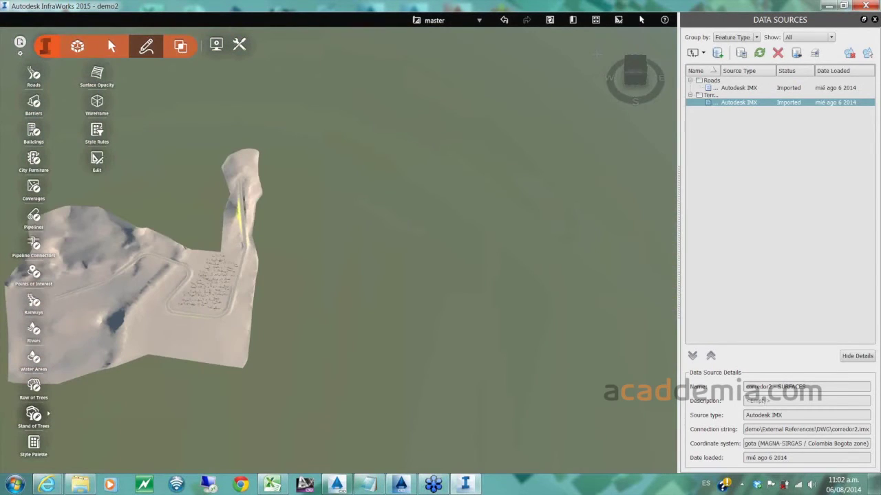
click(635, 61)
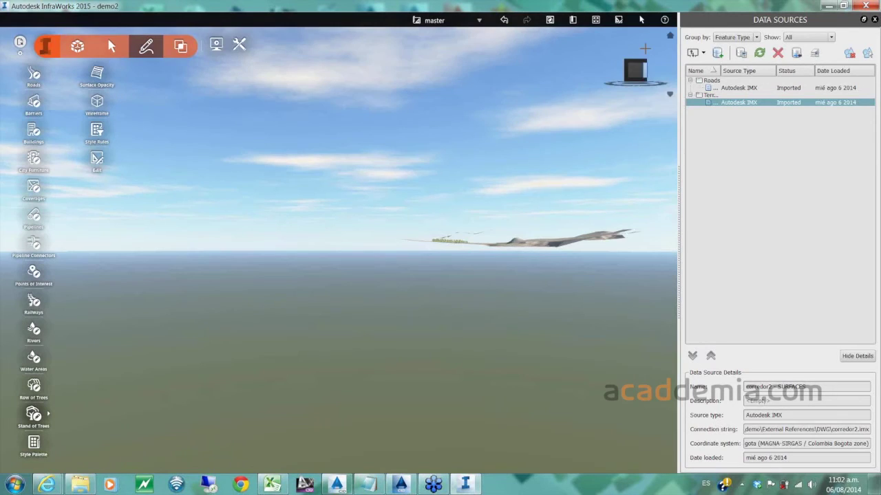
drag(495, 348, 166, 309)
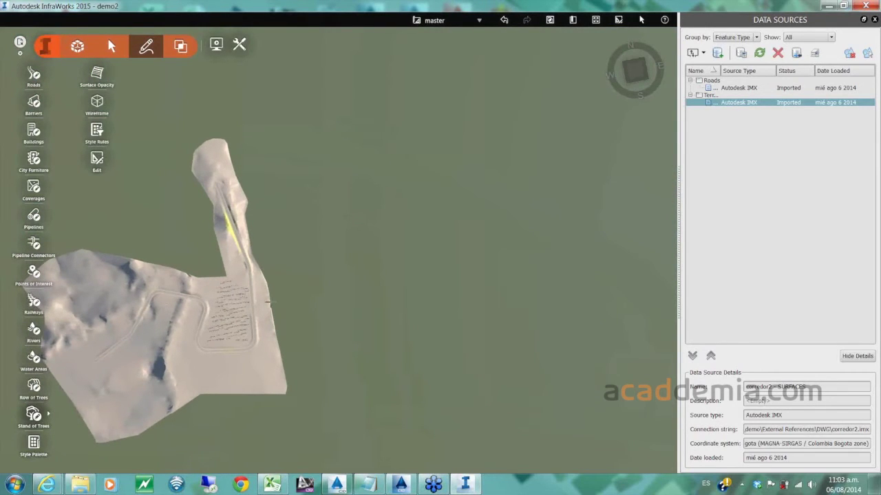
drag(205, 264, 416, 203)
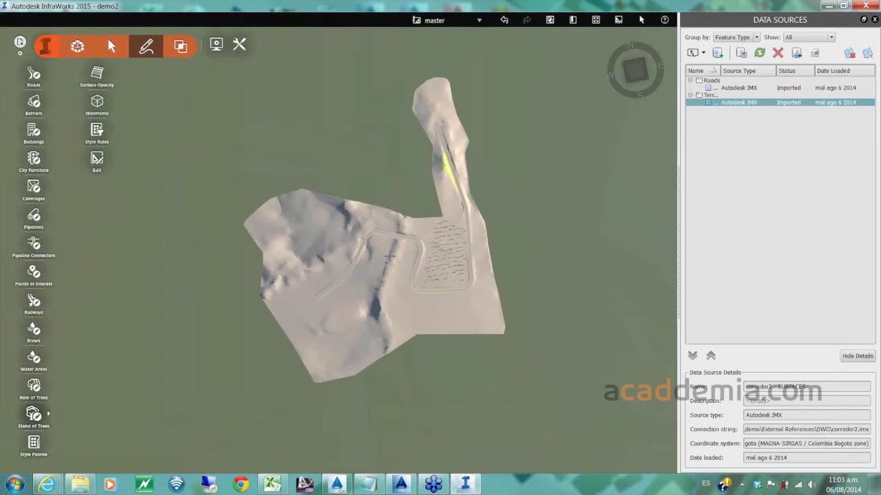
scroll(379, 293, up, 3)
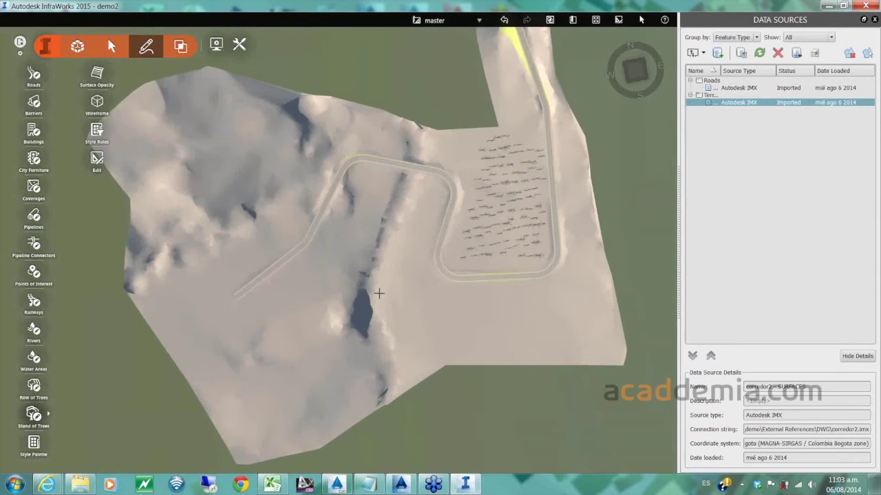
scroll(379, 293, up, 2)
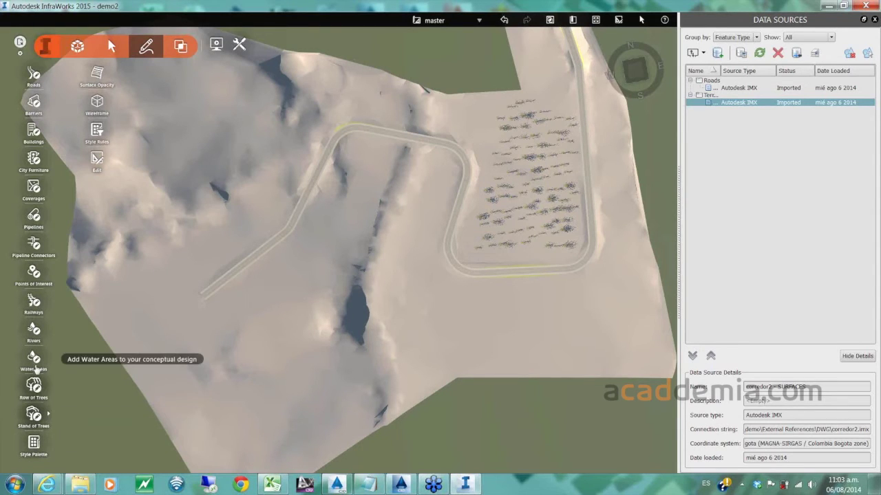
- Start a river in the WaterArea/SplinedWater style and trace the ravine's west side from its south end to just below the road
click(38, 336)
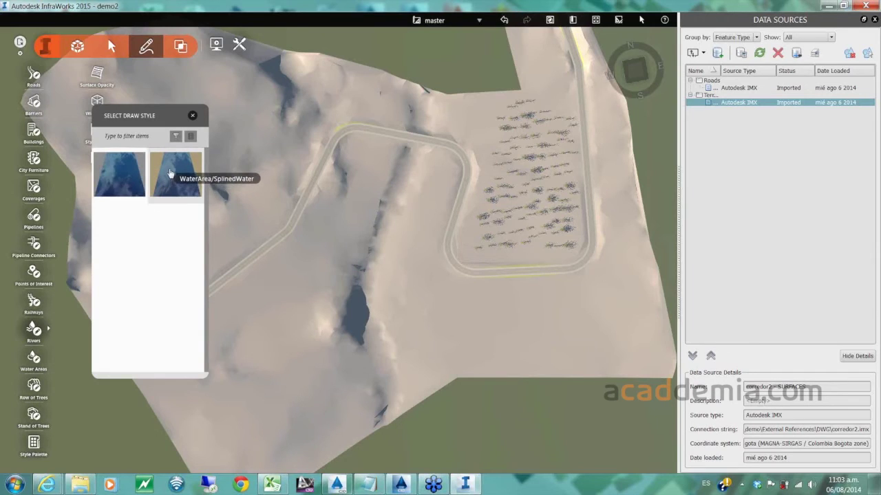
click(175, 181)
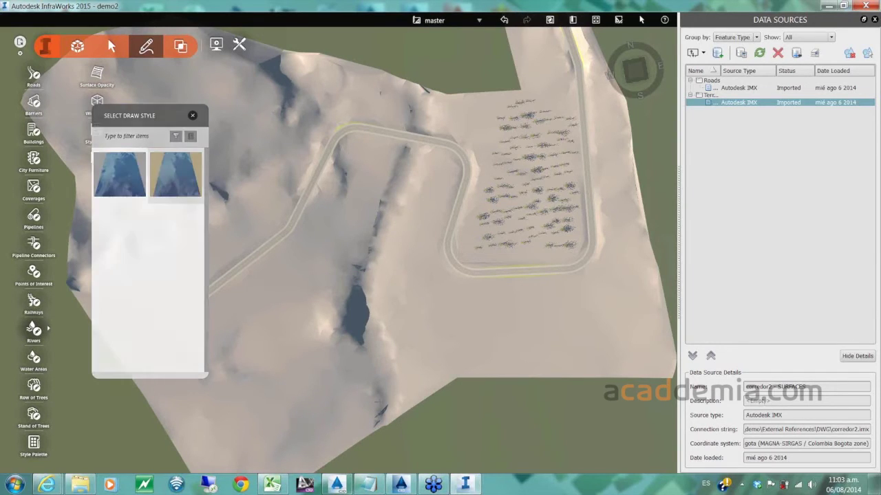
click(371, 416)
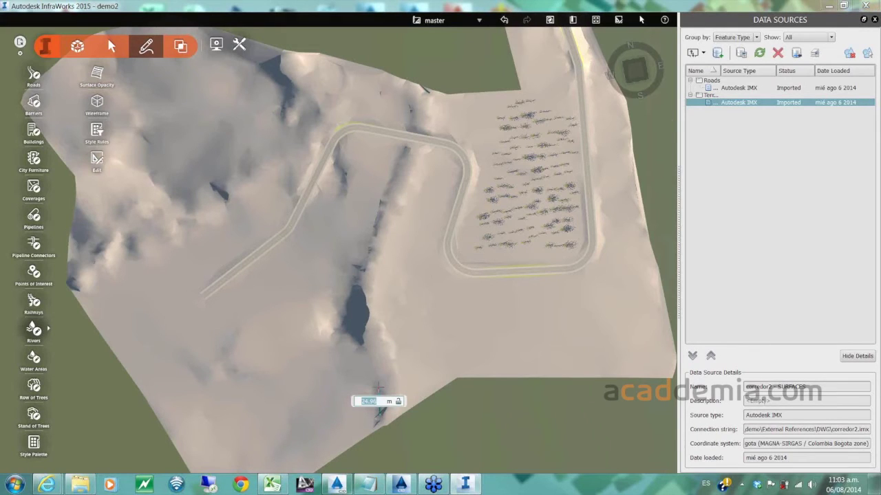
scroll(377, 389, up, 2)
scroll(377, 399, up, 2)
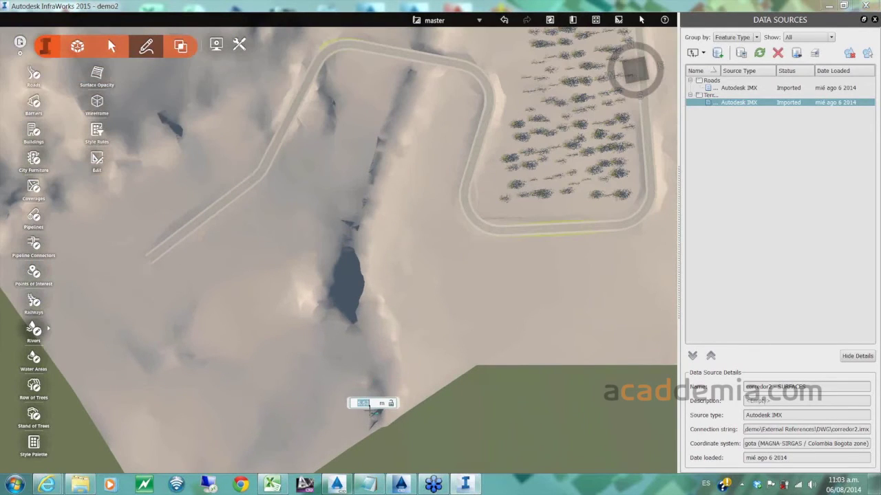
click(371, 409)
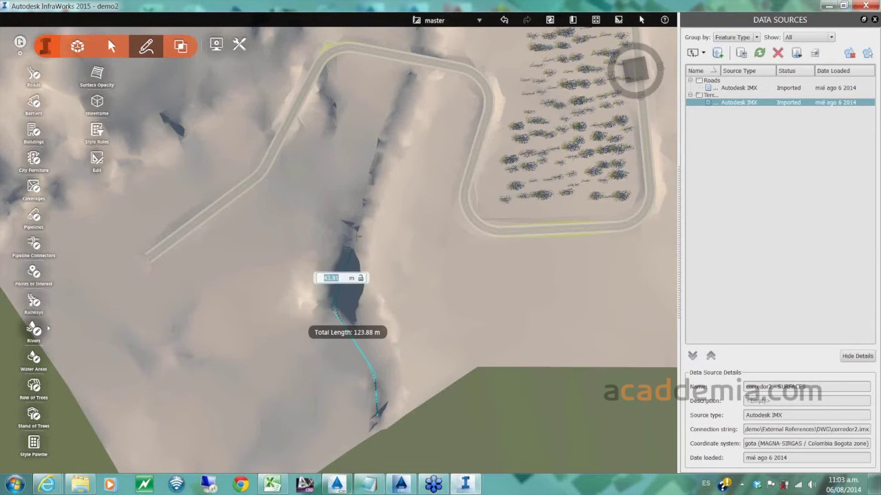
drag(359, 236, 374, 184)
click(374, 184)
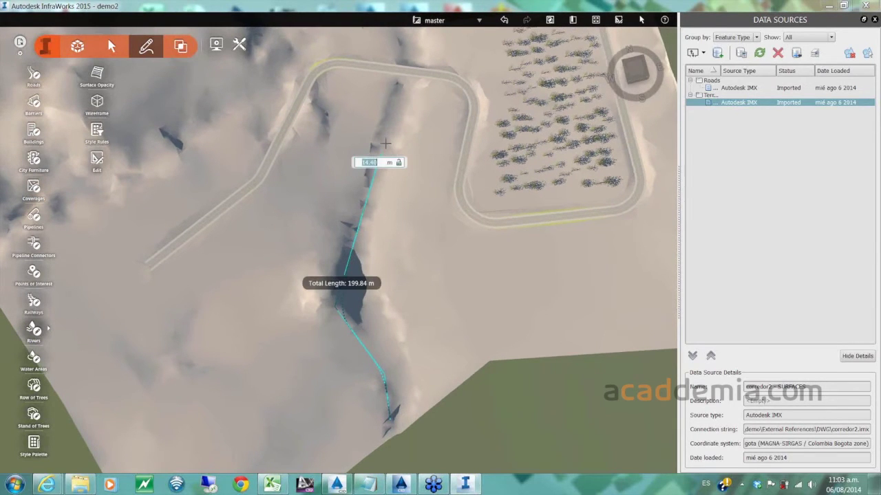
click(402, 86)
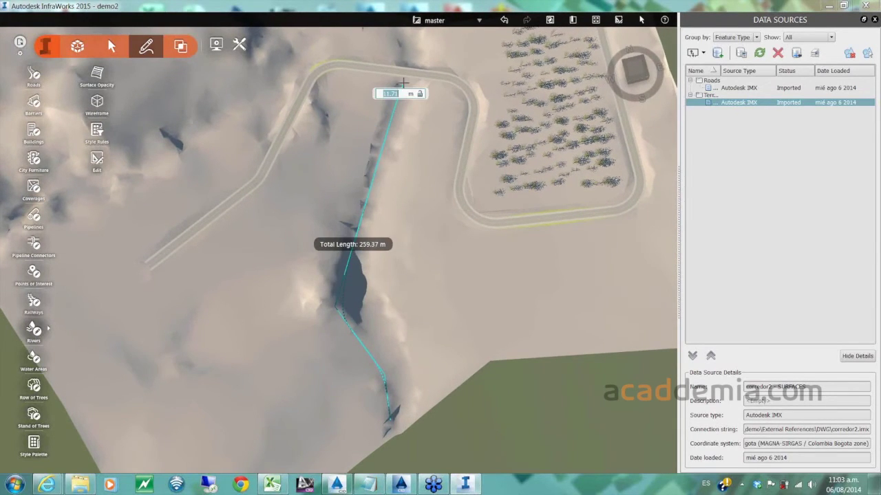
- Carry the river line across the ravine's north end and back south along its east side, past the dark hollow
scroll(398, 83, up, 2)
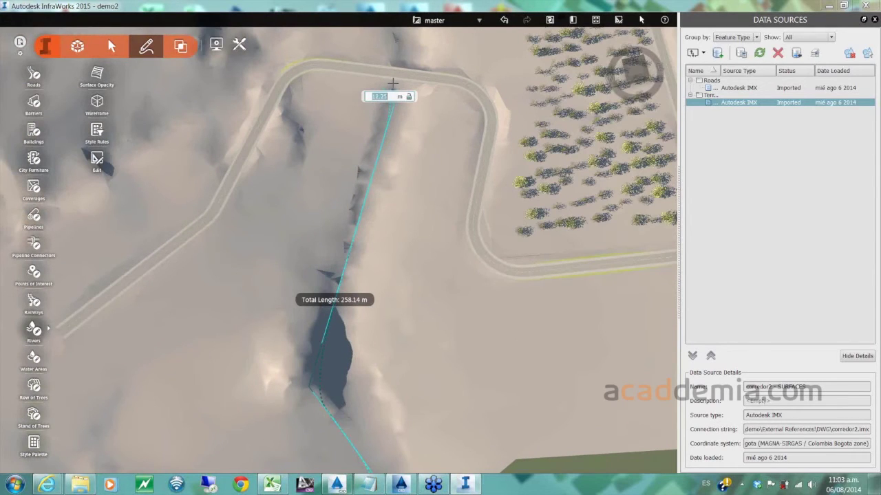
scroll(392, 84, up, 3)
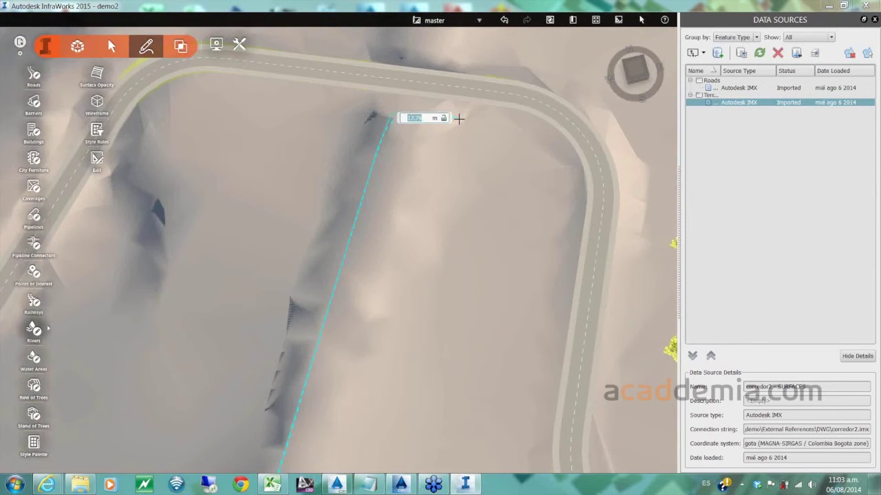
click(411, 145)
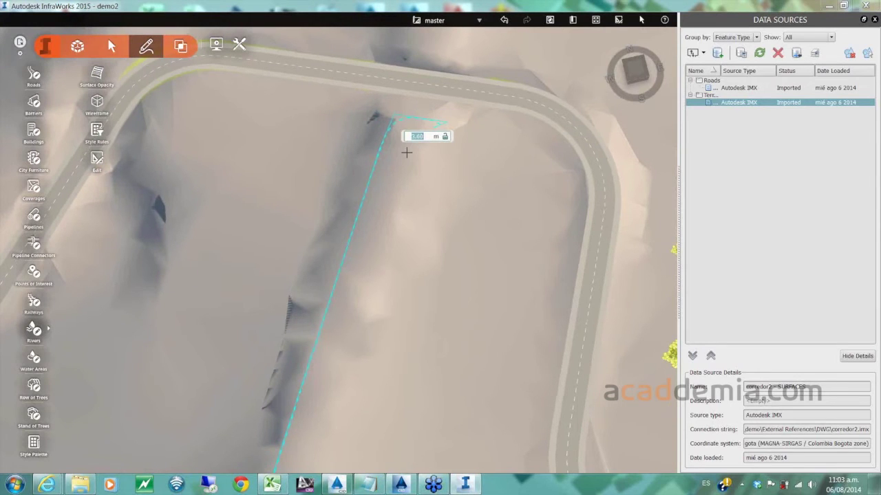
click(375, 323)
scroll(360, 332, down, 1)
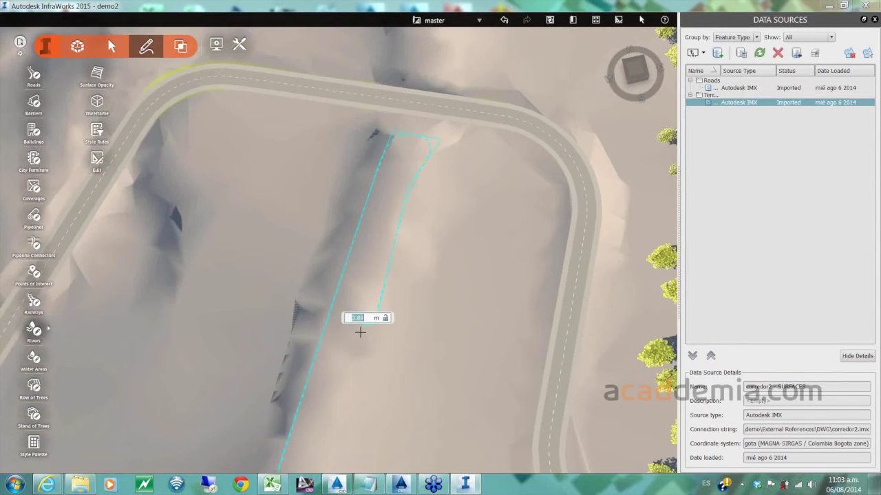
scroll(360, 332, down, 2)
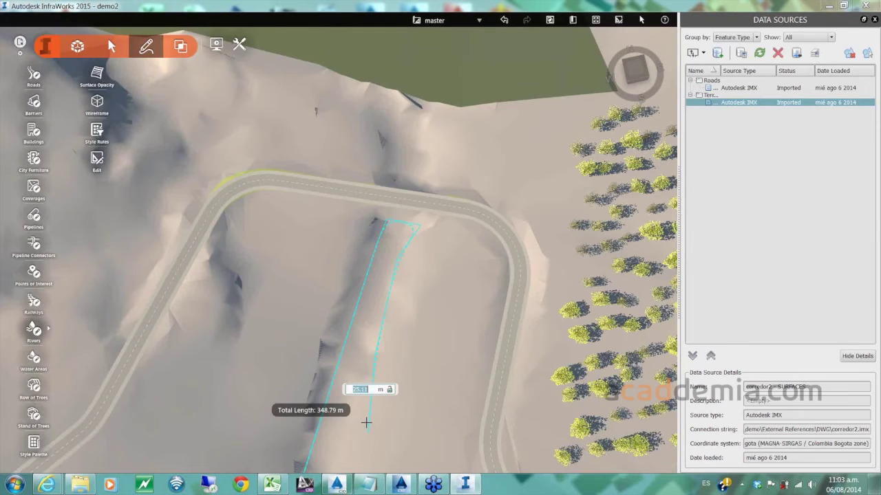
scroll(366, 423, down, 2)
middle_drag(286, 466, 331, 181)
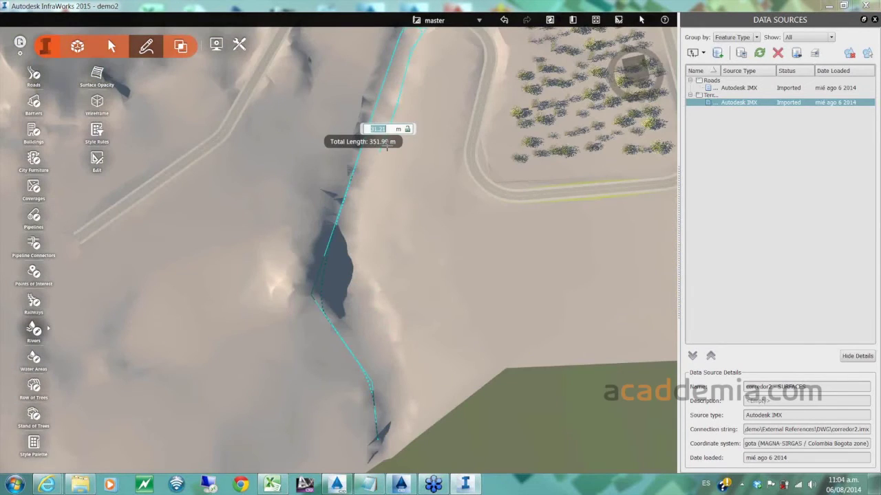
scroll(375, 149, up, 2)
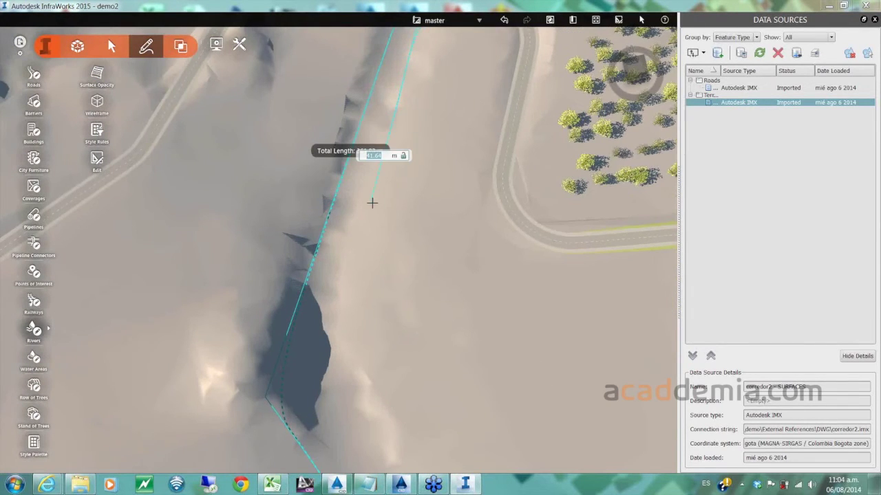
scroll(338, 257, up, 1)
click(338, 257)
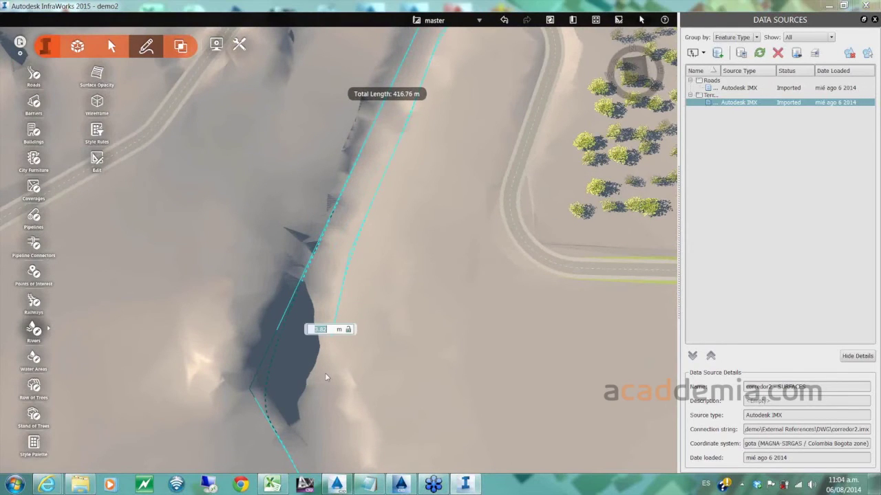
click(360, 403)
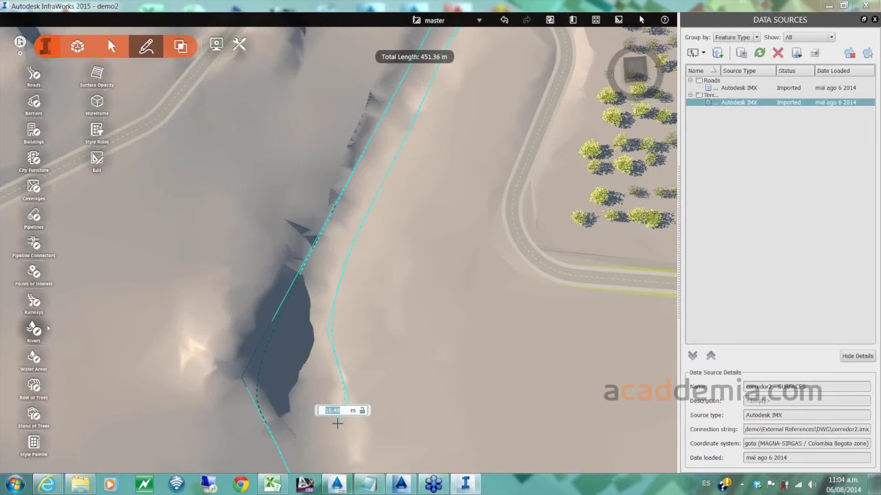
click(337, 423)
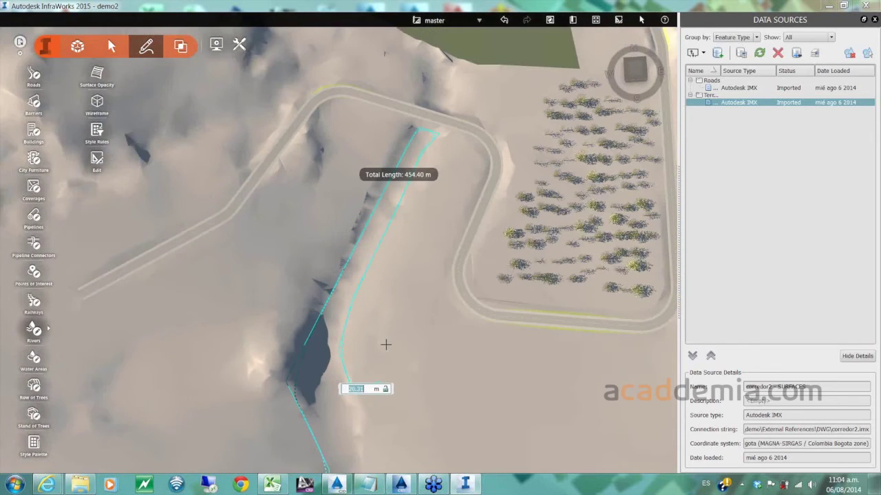
- Finish the river line around the ravine's south end beside its starting point, with a total length of about 523 m
middle_drag(386, 344, 402, 263)
click(376, 338)
click(371, 375)
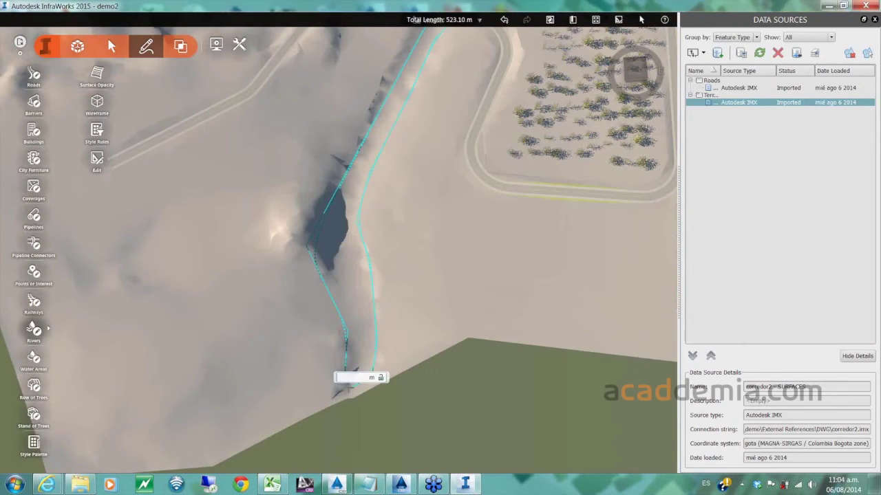
click(349, 380)
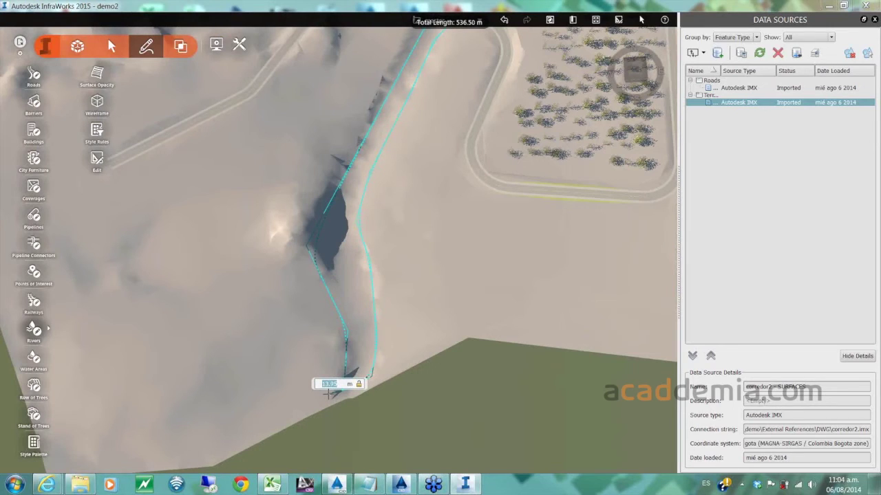
click(328, 394)
double_click(328, 394)
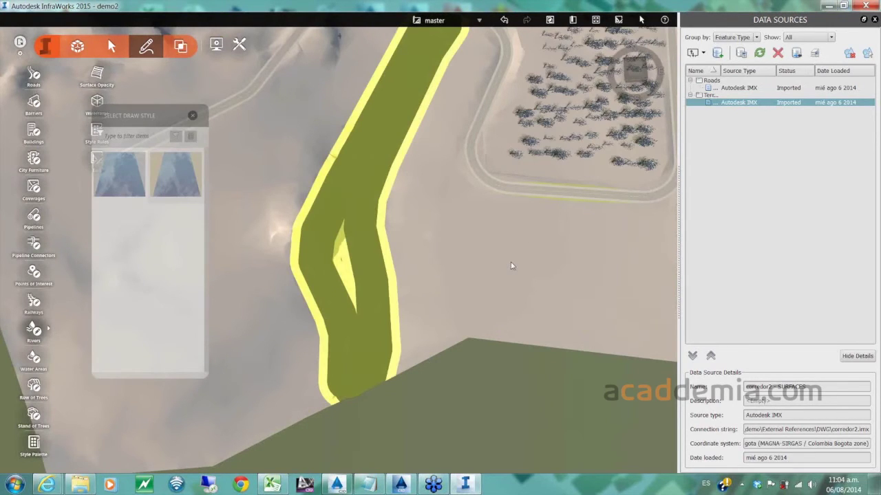
click(506, 264)
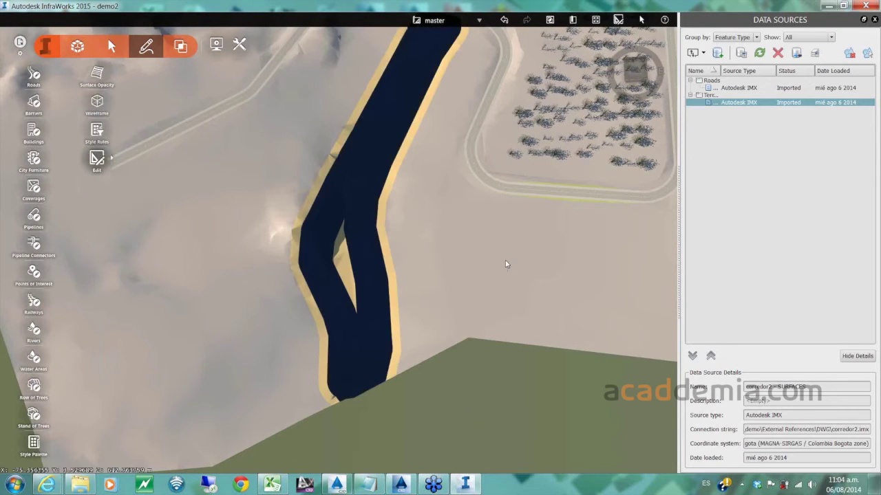
- Examine the river's edit vertices, including the one at the west bend, and the gap between its two channels
middle_drag(347, 374, 304, 255)
click(460, 300)
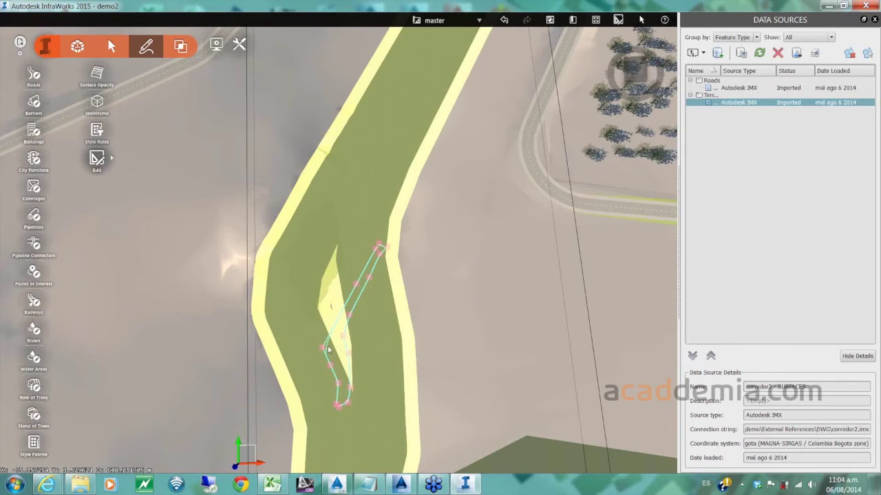
click(326, 349)
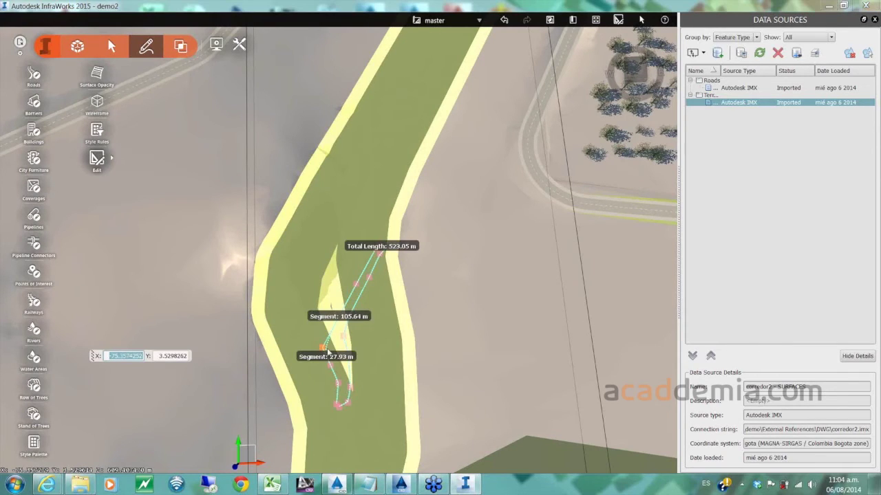
scroll(330, 350, up, 2)
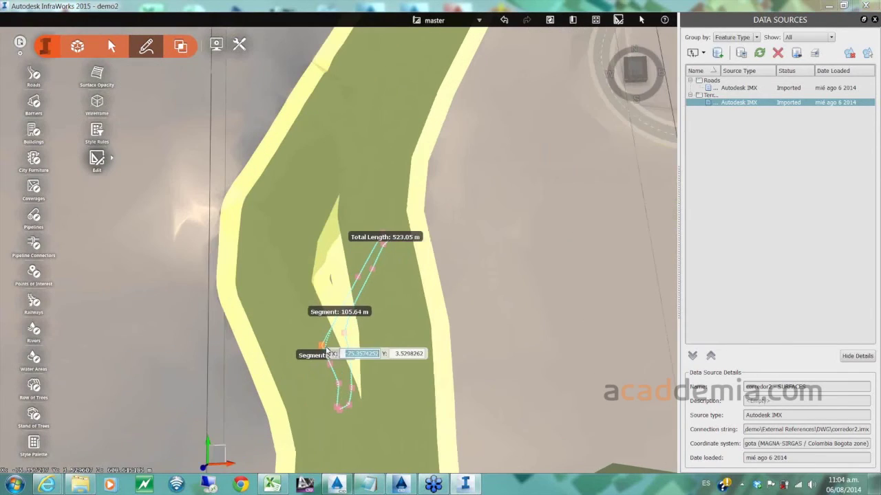
scroll(326, 349, up, 1)
key(Escape)
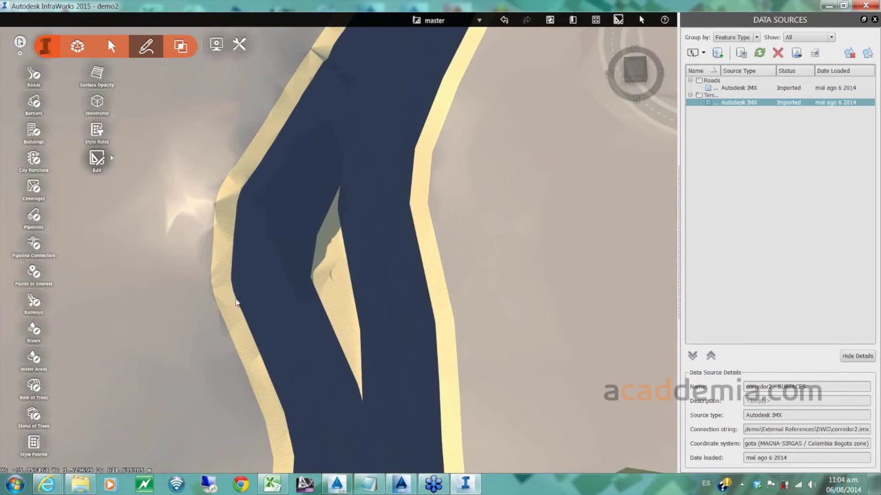
click(406, 226)
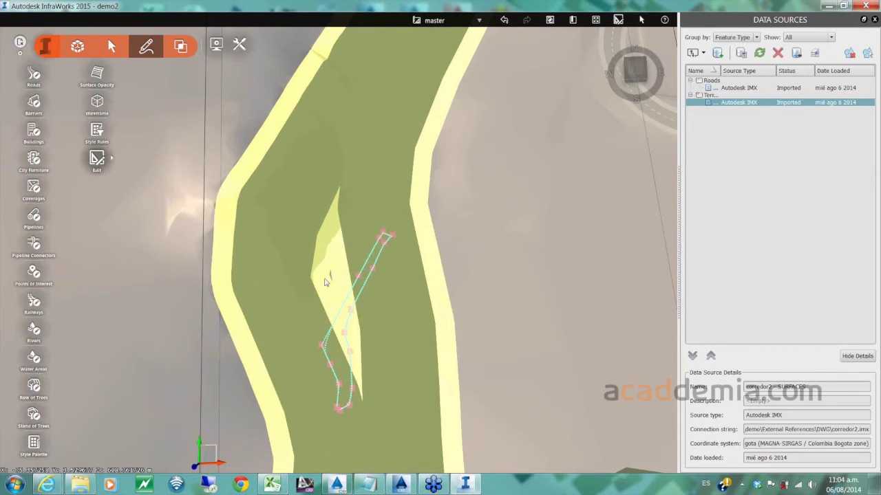
key(Escape)
scroll(349, 206, down, 2)
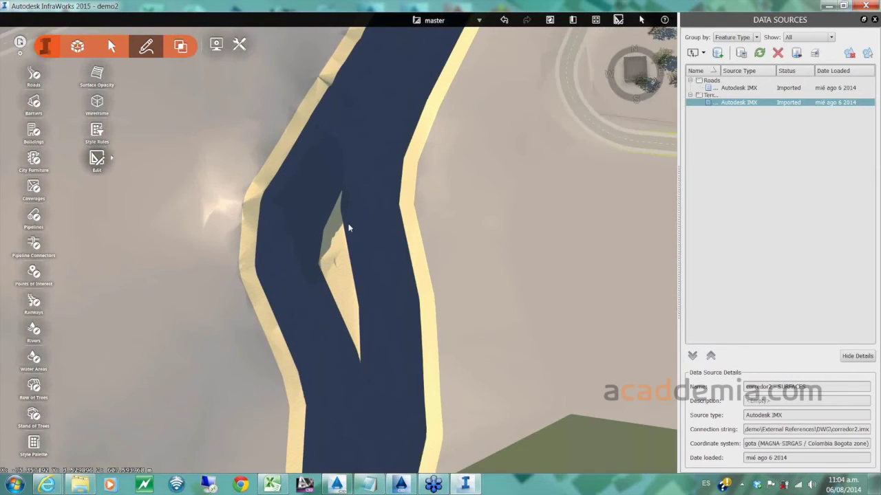
scroll(349, 228, down, 2)
scroll(343, 238, down, 2)
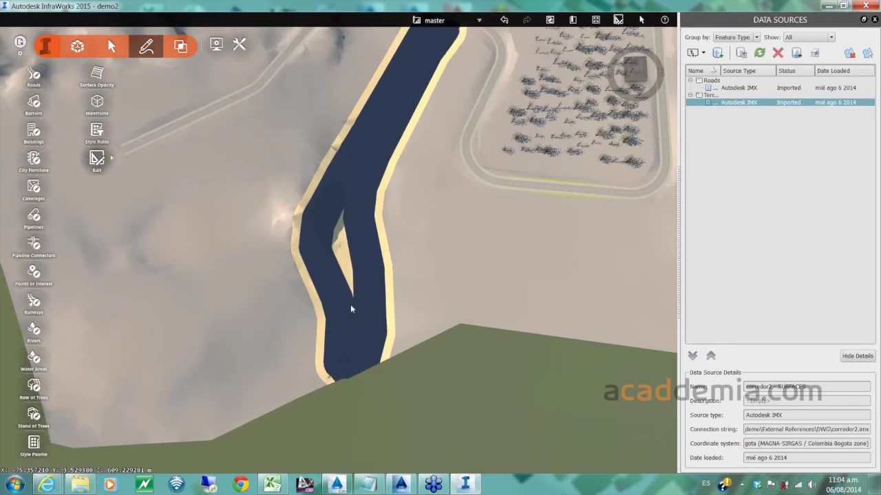
- Select the river and examine its water surface and banks from a low perspective, up close and from an oblique overview
click(348, 311)
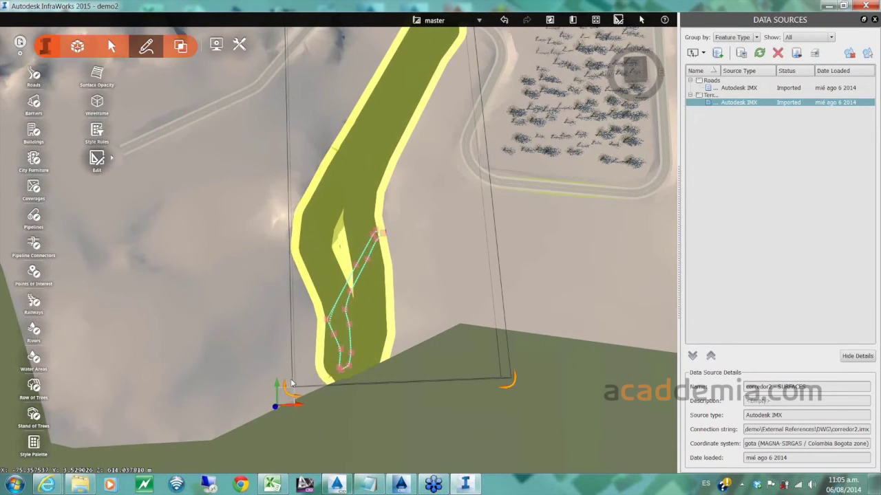
drag(289, 390, 328, 200)
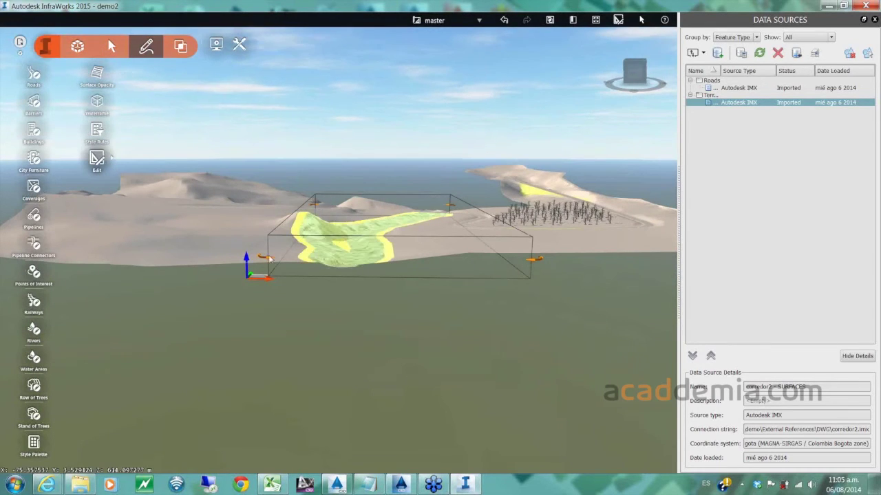
drag(330, 234, 310, 225)
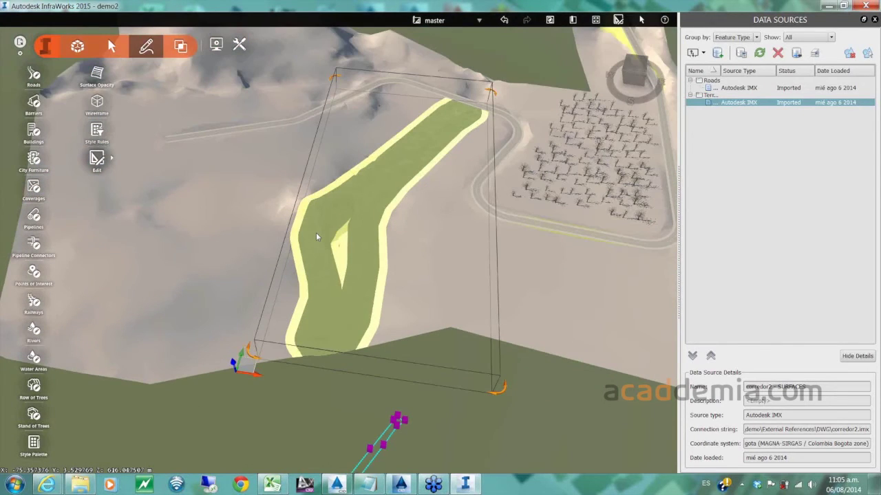
scroll(318, 232, up, 5)
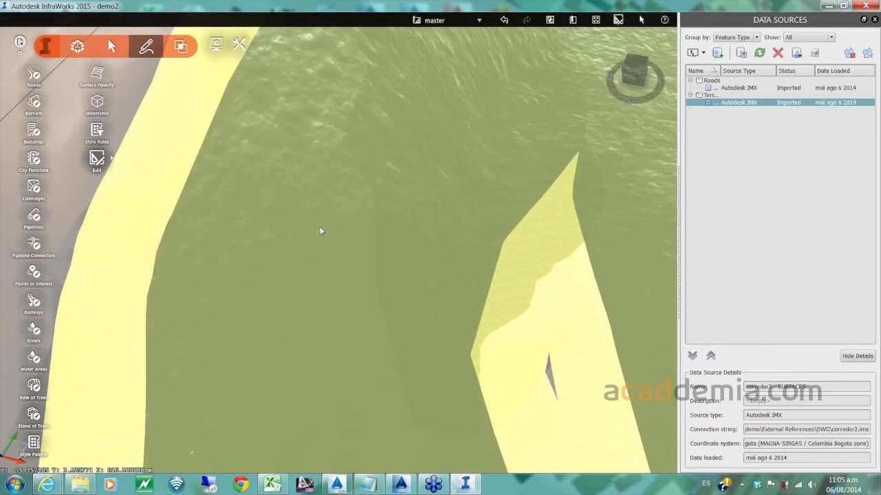
scroll(319, 232, down, 3)
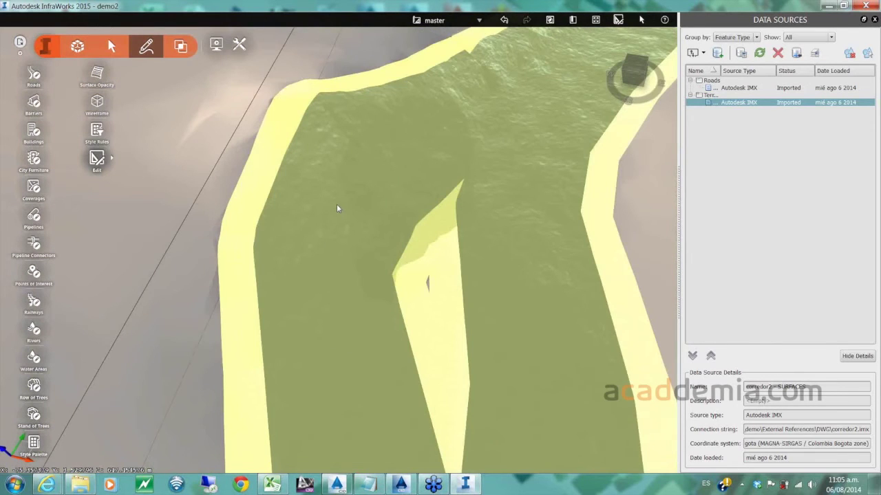
scroll(341, 206, down, 3)
scroll(347, 207, down, 2)
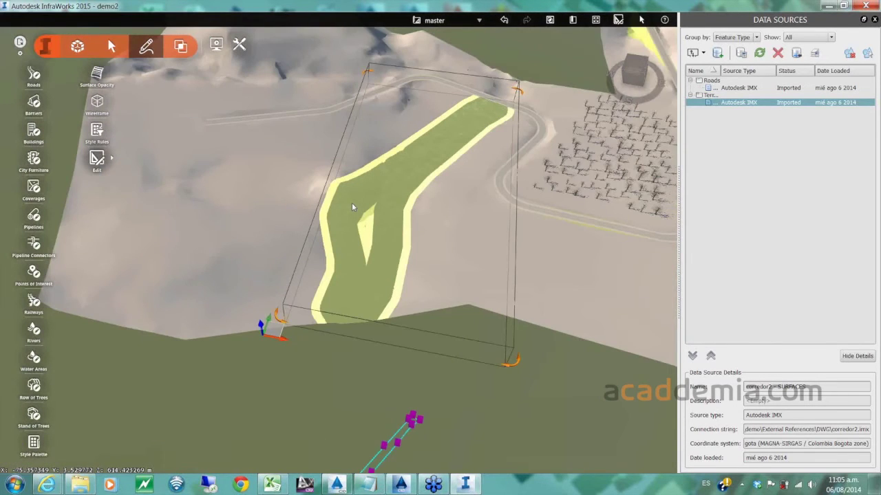
scroll(352, 202, down, 2)
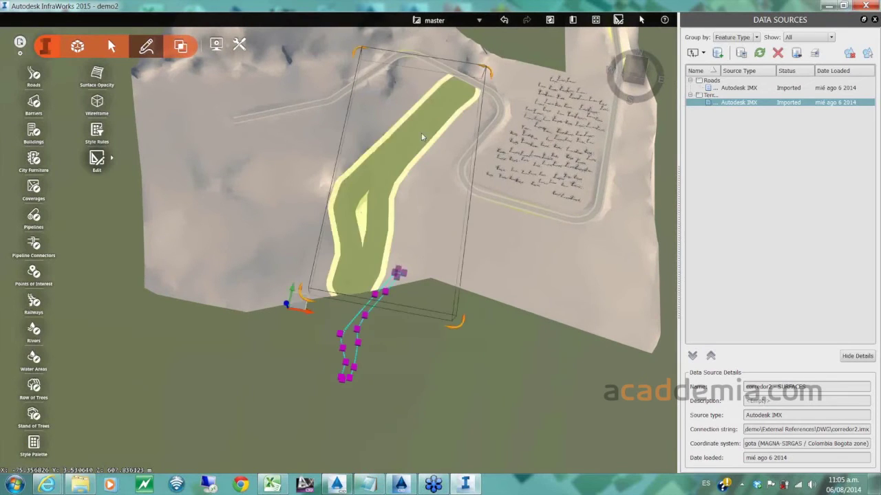
- Delete the existing river and start a replacement river line northward along the ravine's west side, past the dark hollow
key(Delete)
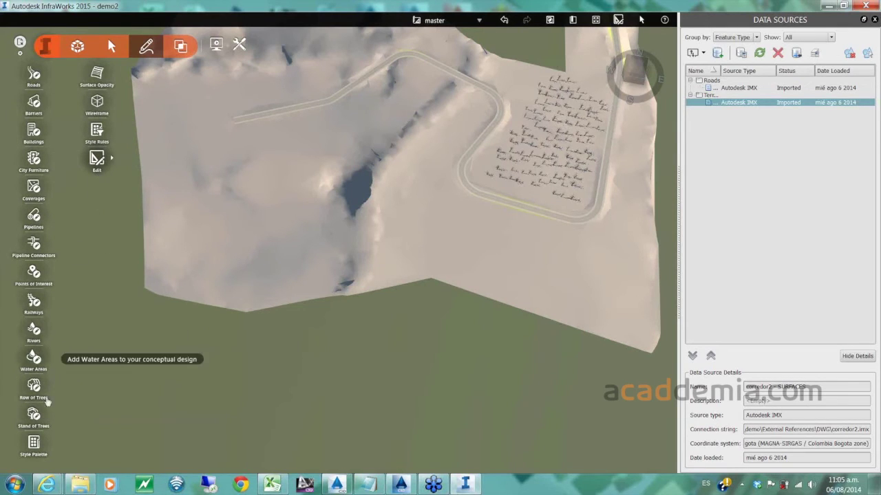
click(35, 331)
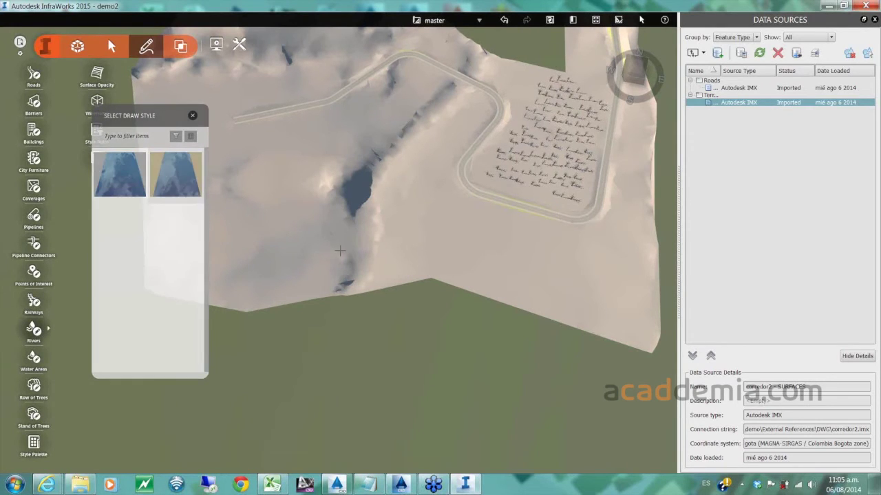
drag(340, 251, 343, 200)
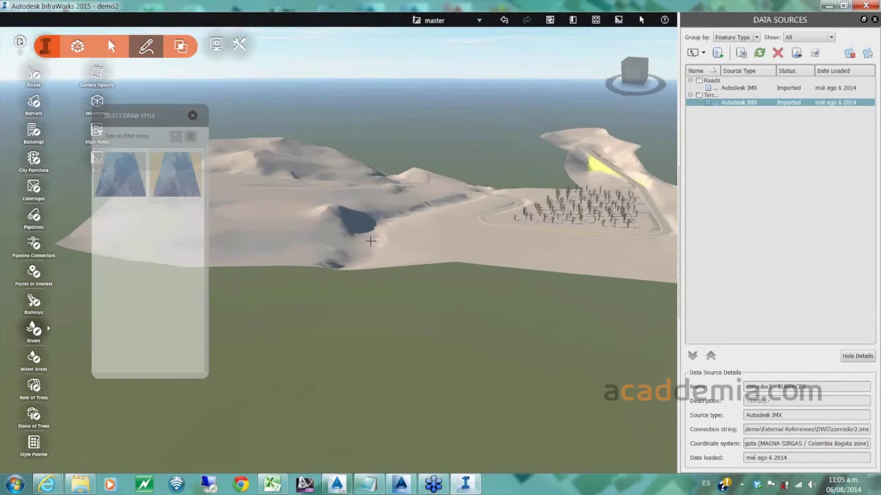
scroll(298, 275, up, 3)
click(318, 274)
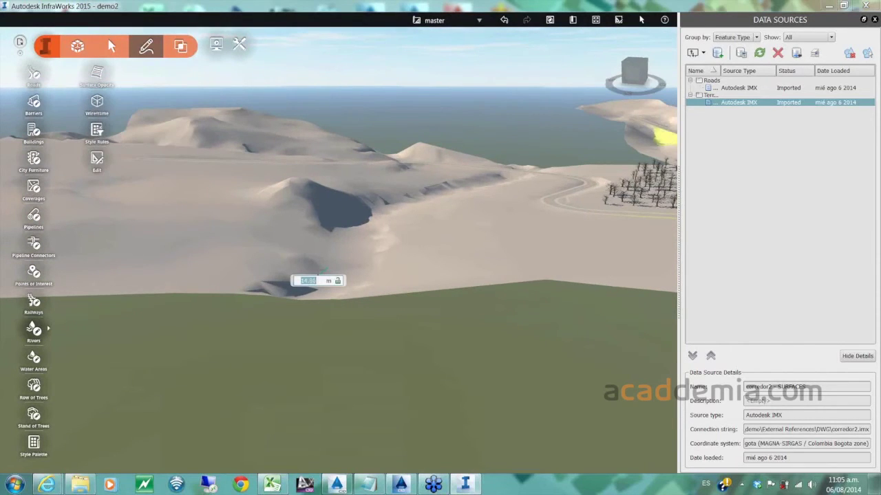
drag(324, 256, 333, 236)
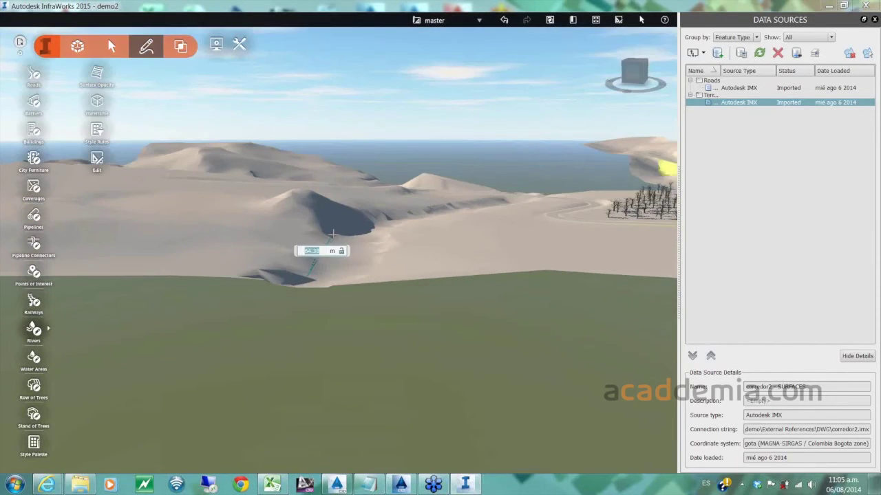
click(333, 236)
scroll(367, 230, up, 3)
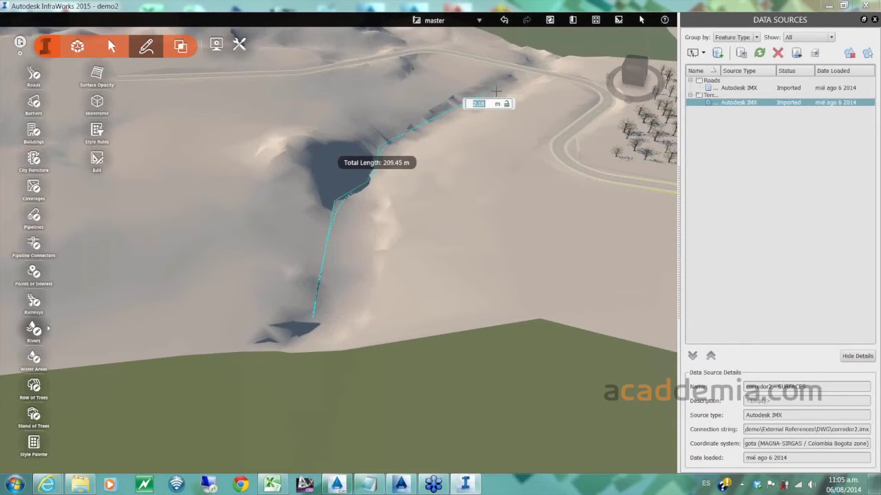
- Carry the river line around the ravine's north end near the road and back southwest, close along its east side
drag(529, 78, 455, 131)
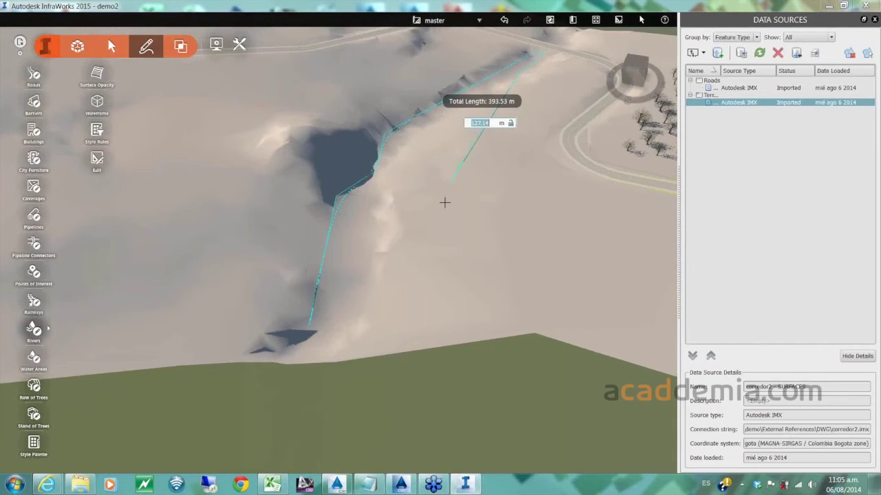
middle_drag(445, 202, 407, 282)
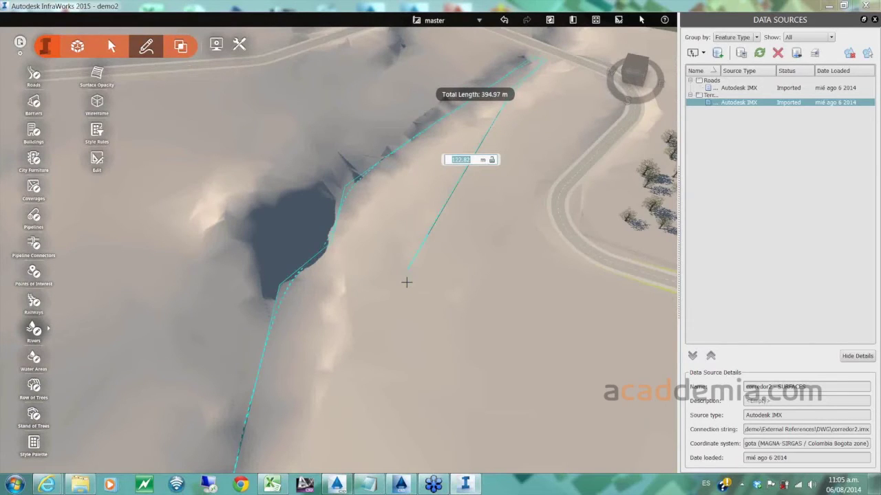
middle_drag(368, 189, 351, 238)
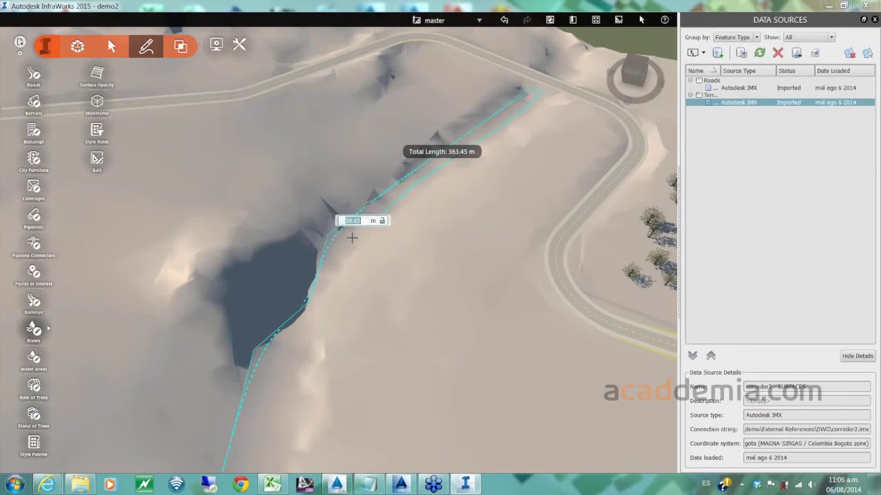
click(352, 238)
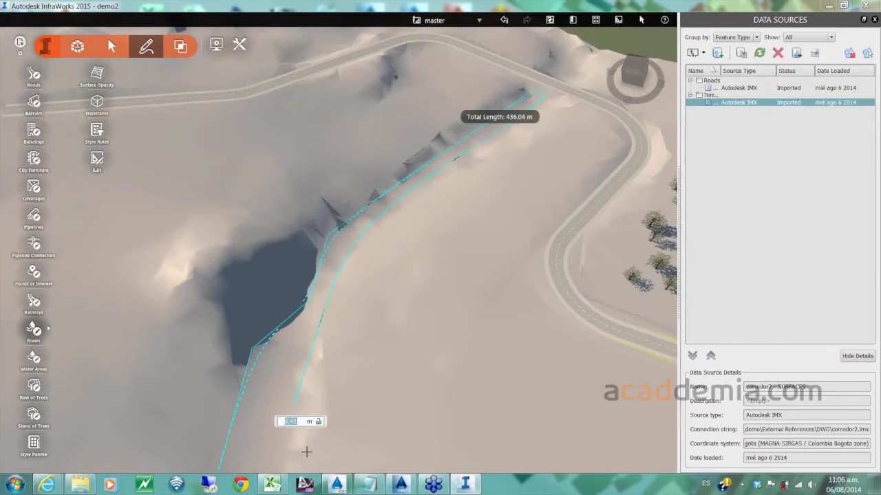
- Finish the river line down the east side and around the ravine's south end, with a total length of about 508 m
middle_drag(306, 452, 347, 291)
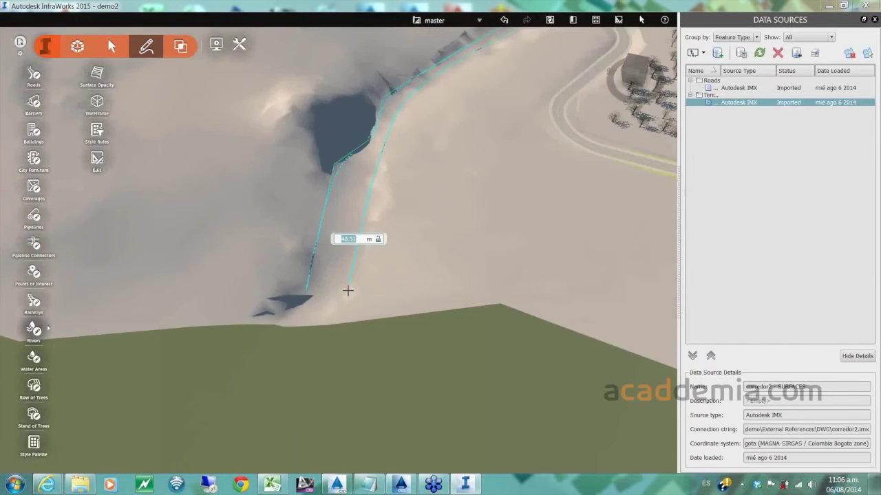
click(348, 291)
drag(315, 303, 262, 290)
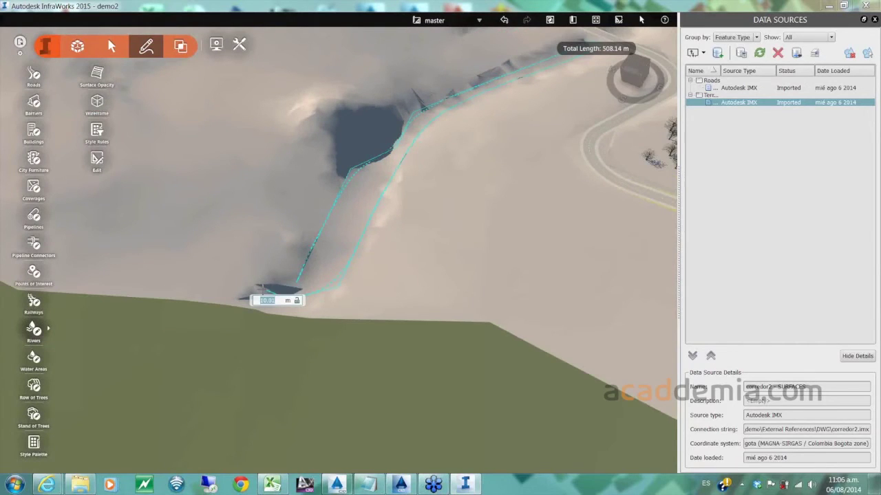
double_click(262, 290)
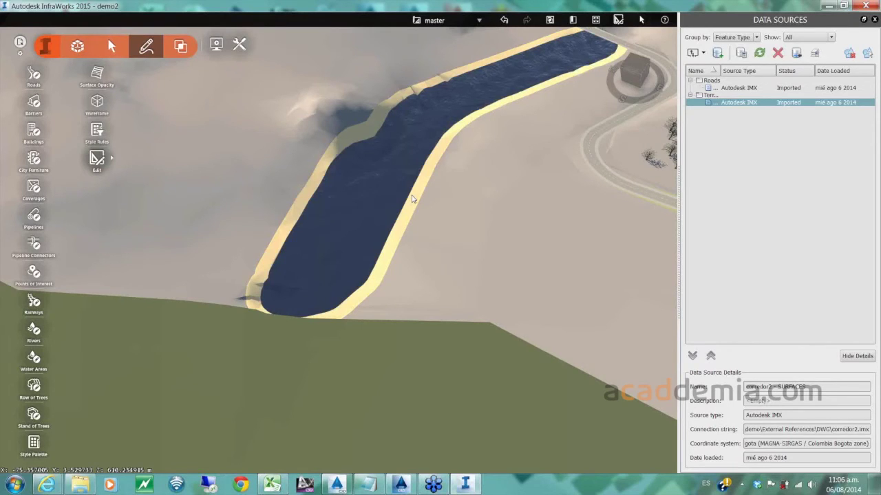
- Examine the new river's water surface and banks from above and from oblique overviews of the whole terrain
drag(413, 199, 407, 203)
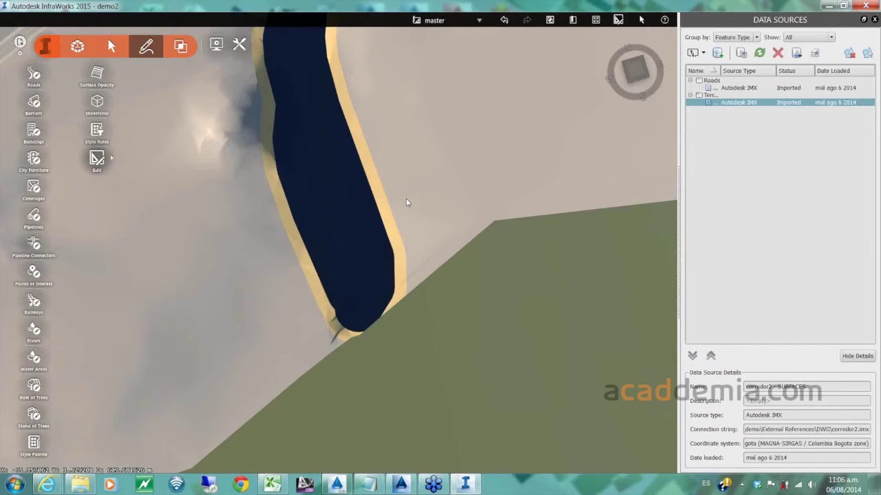
scroll(646, 207, down, 5)
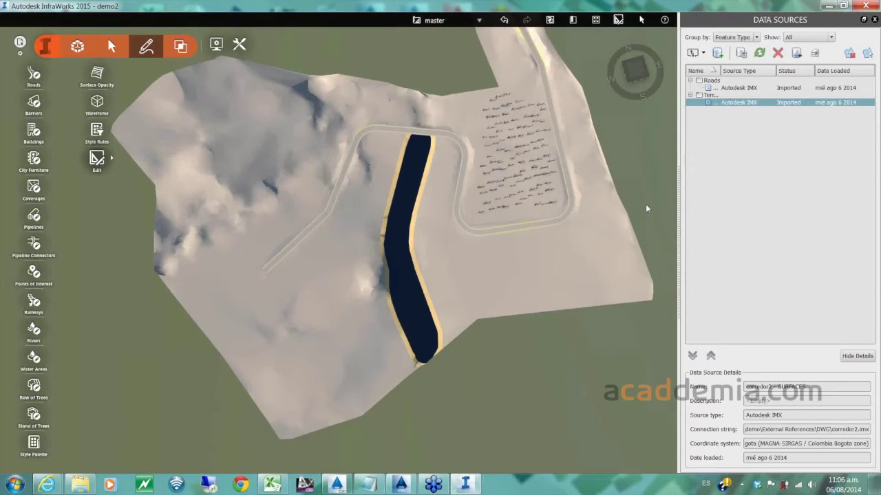
middle_drag(646, 209, 402, 216)
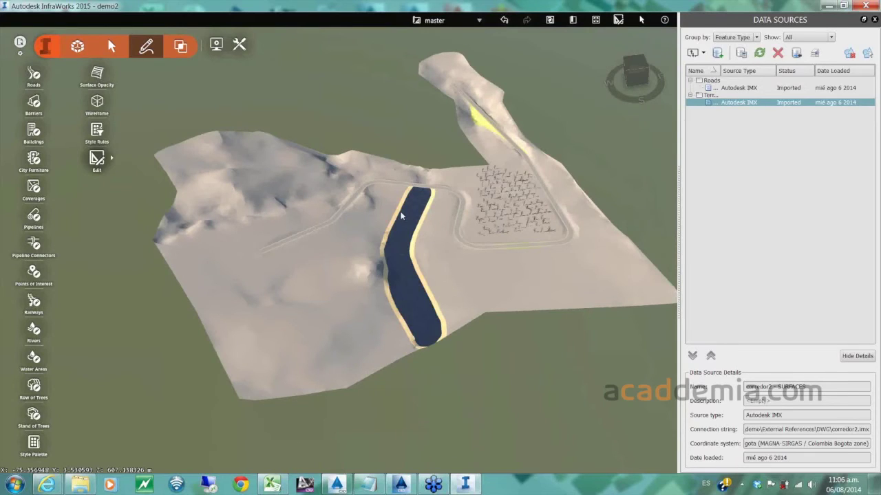
middle_drag(402, 216, 403, 238)
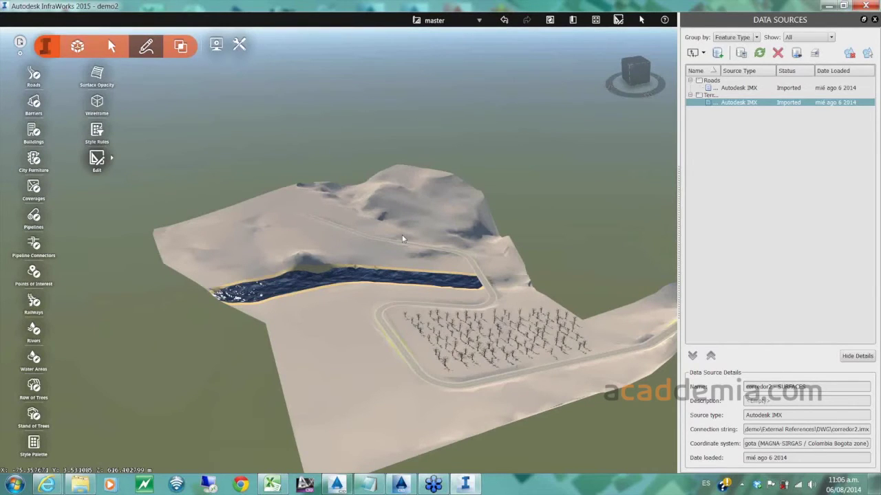
middle_drag(403, 238, 347, 340)
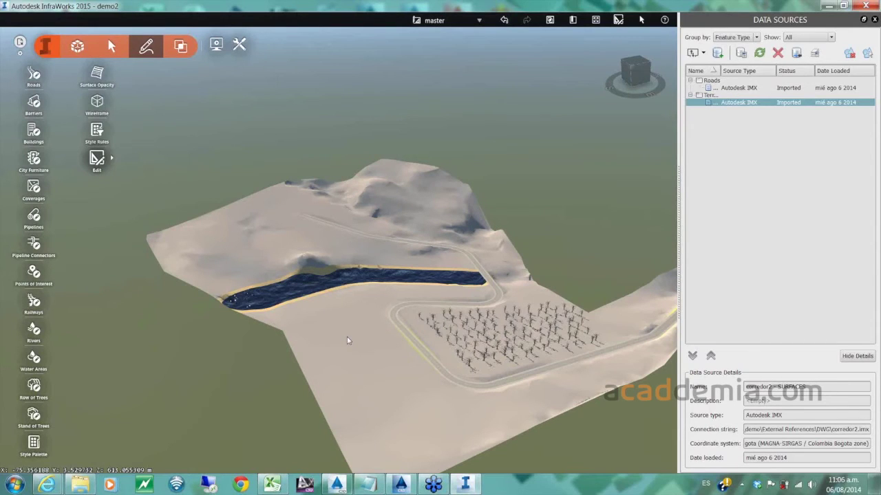
middle_drag(347, 337, 271, 251)
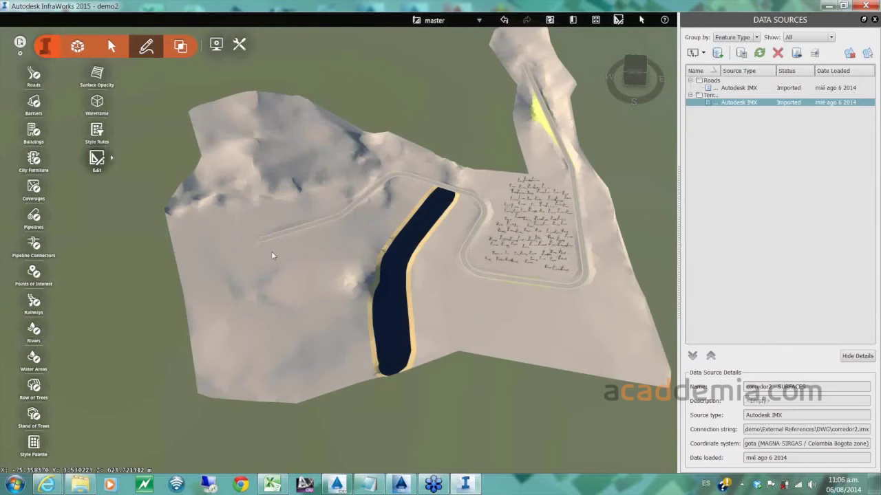
- Close the data sources list and create a storyboard camera path from the winding design road
click(873, 20)
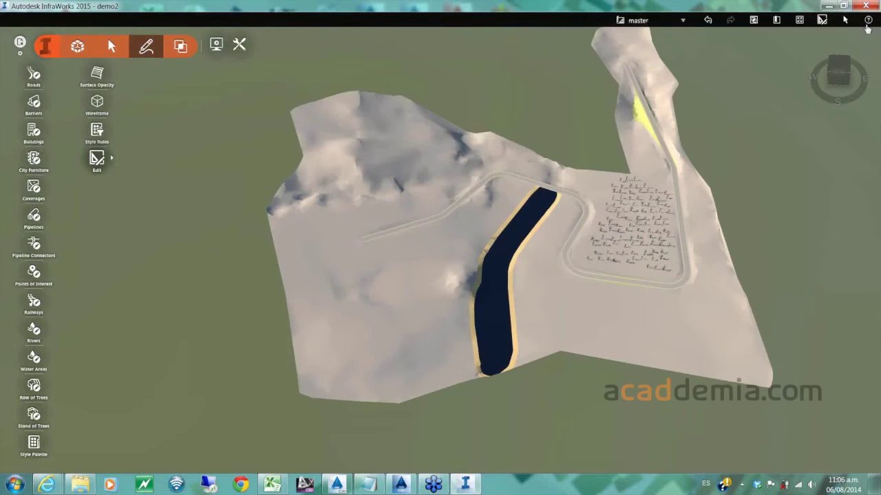
click(216, 44)
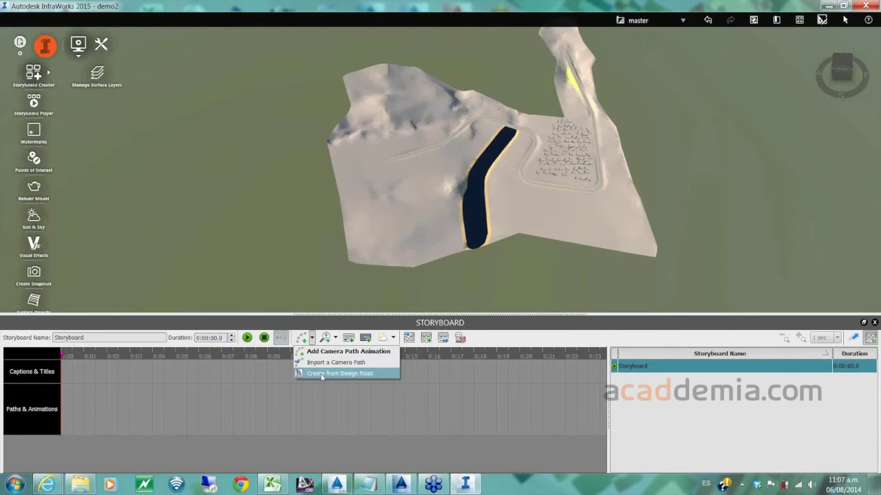
click(321, 374)
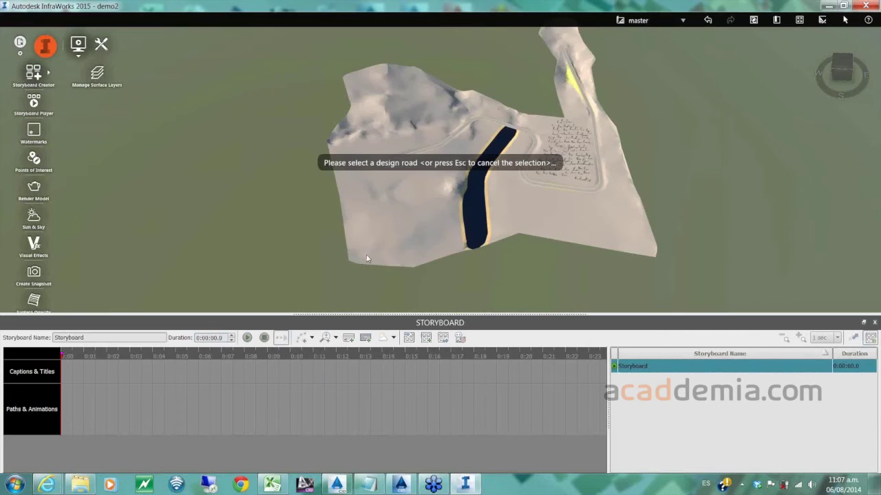
click(525, 191)
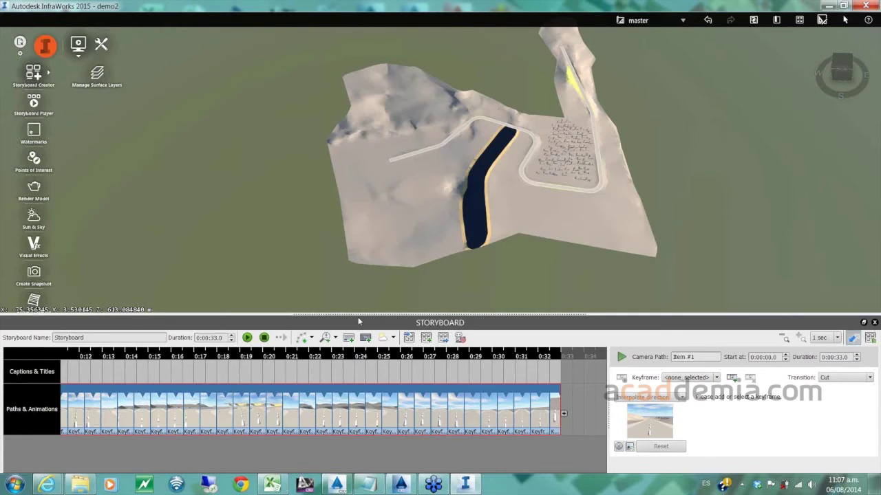
- Select the storyboard's first keyframe at station 0.00, play the drive along the road, and stop the playback
drag(275, 469, 11, 473)
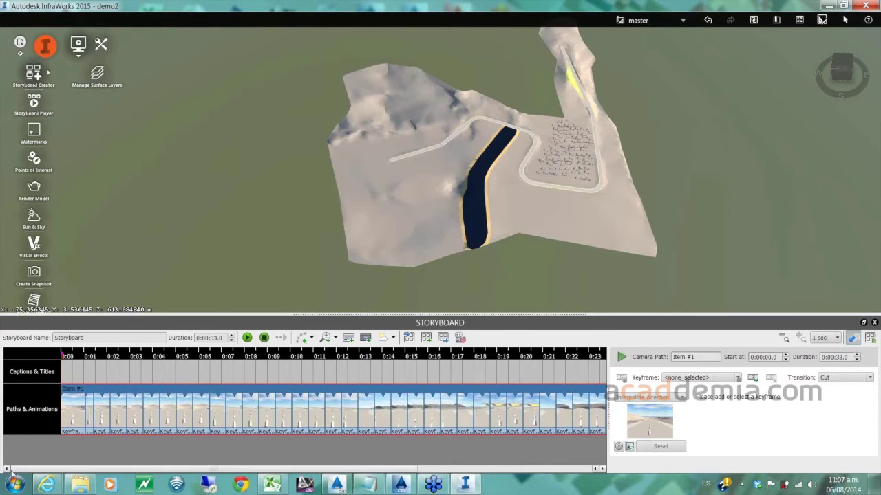
click(73, 411)
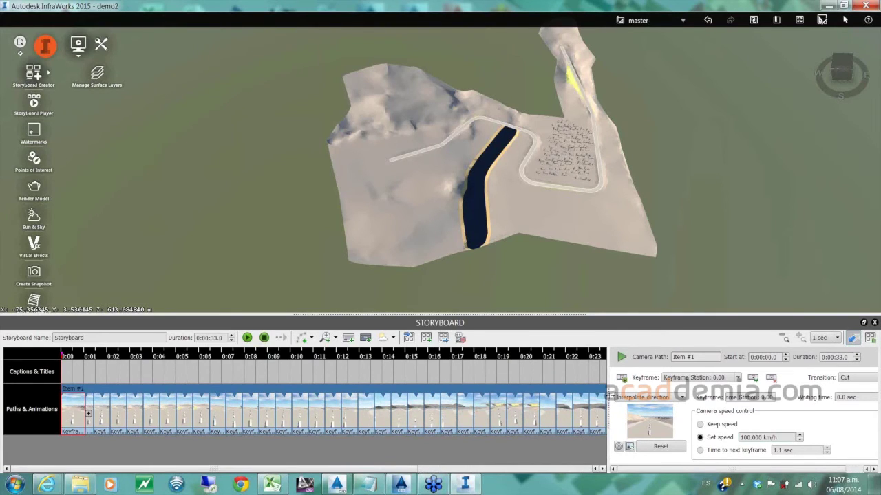
click(247, 339)
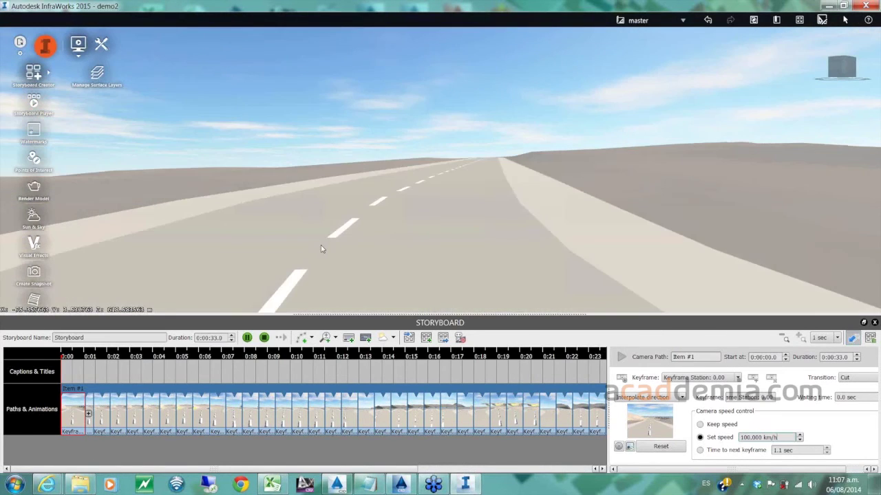
click(264, 338)
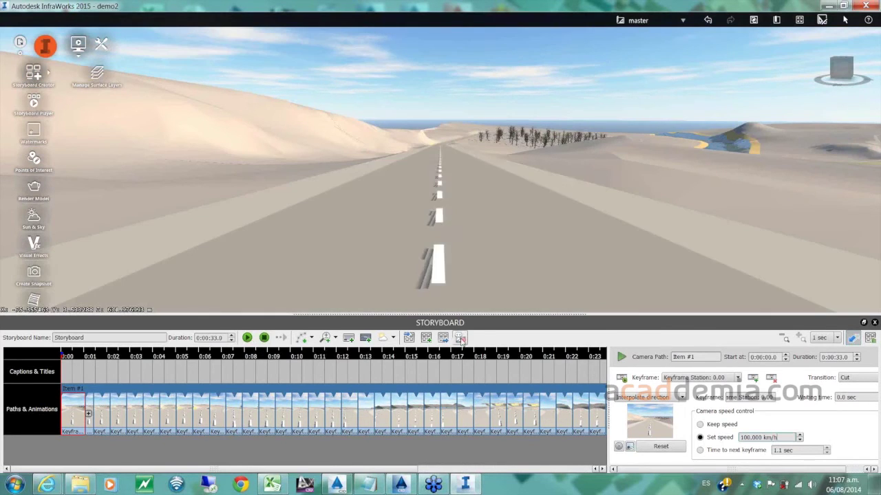
- Export the storyboard as uncompressed video to video.avi at 25 frames per second and 800 x 600 pixels
click(460, 338)
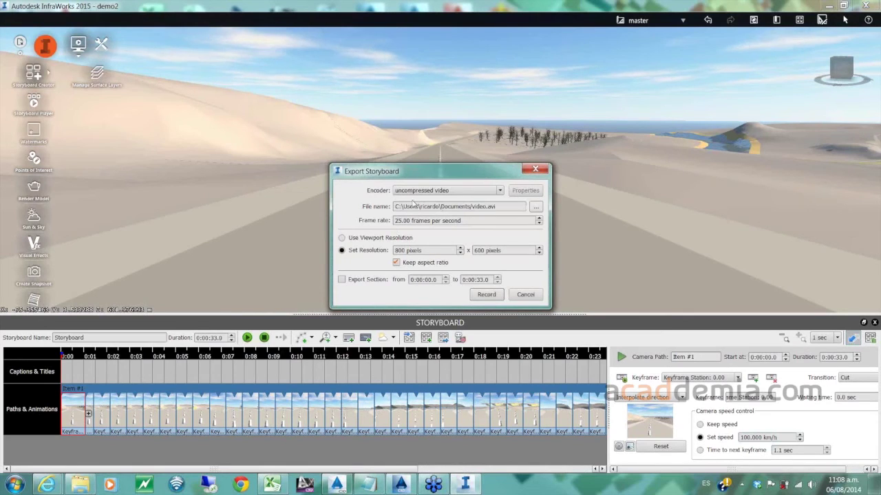
click(487, 295)
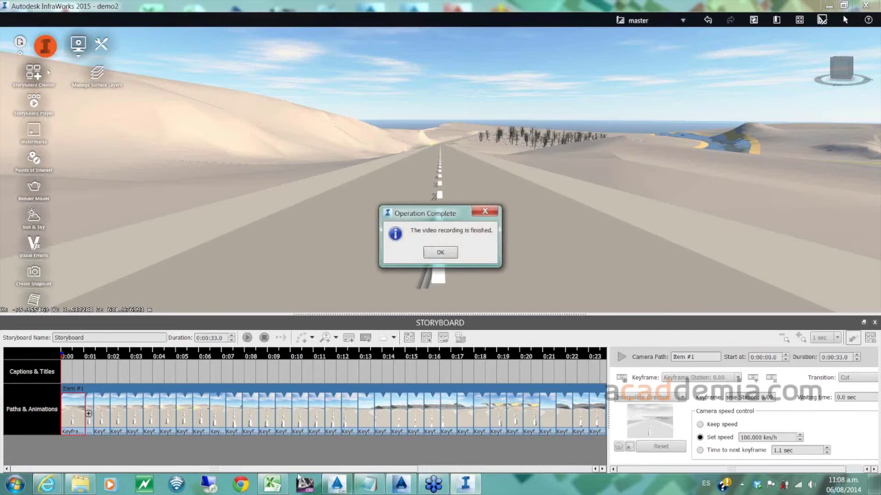
click(441, 254)
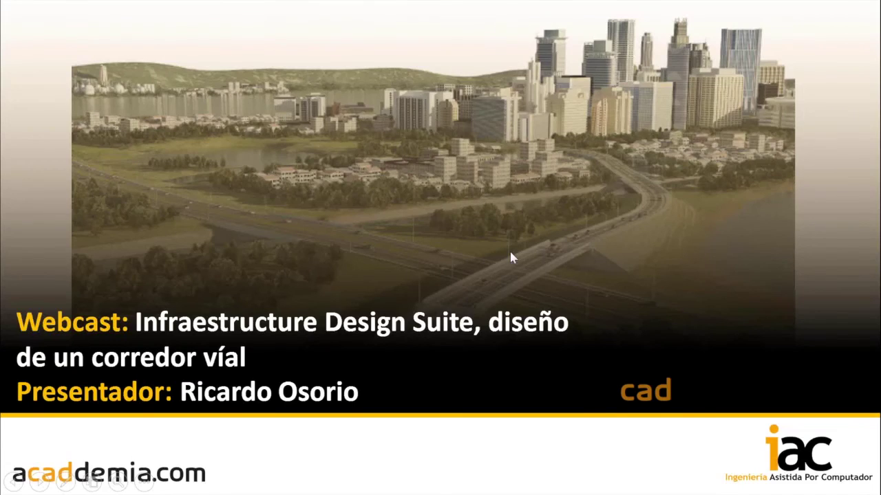
click(511, 253)
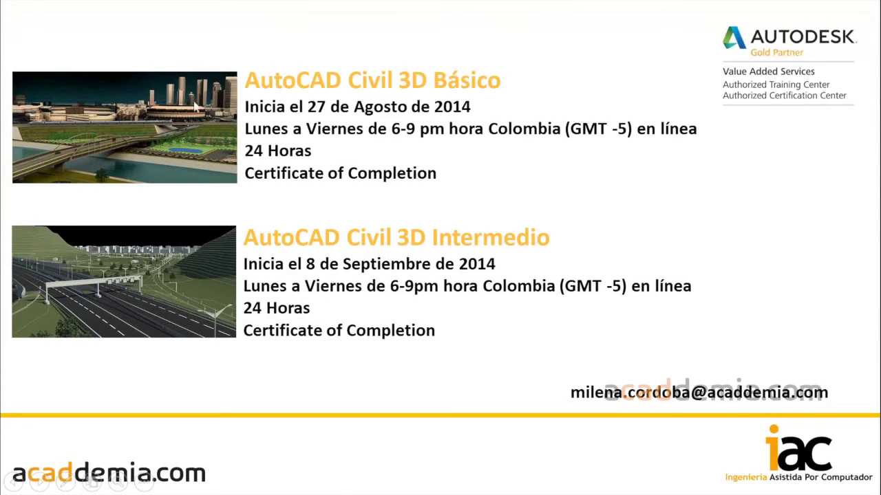
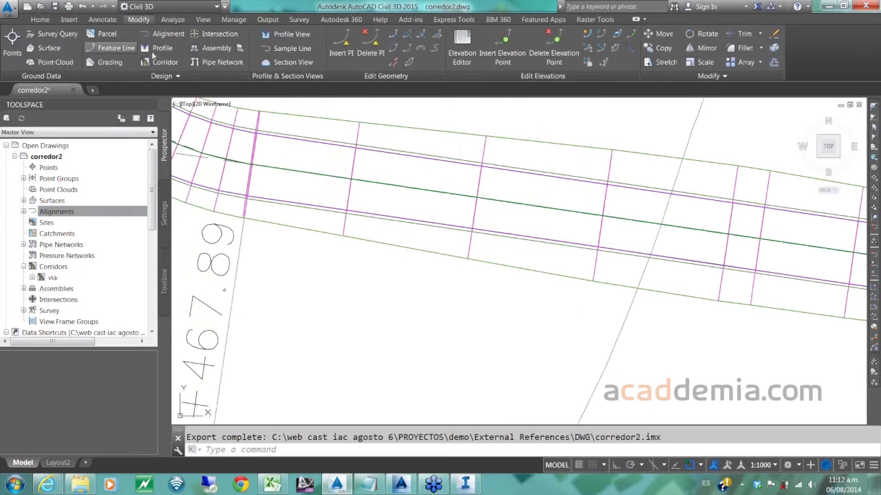
- Switch to Civil 3D and open the alignment Design Criteria Editor with TABLA_DISENO.xml
click(177, 35)
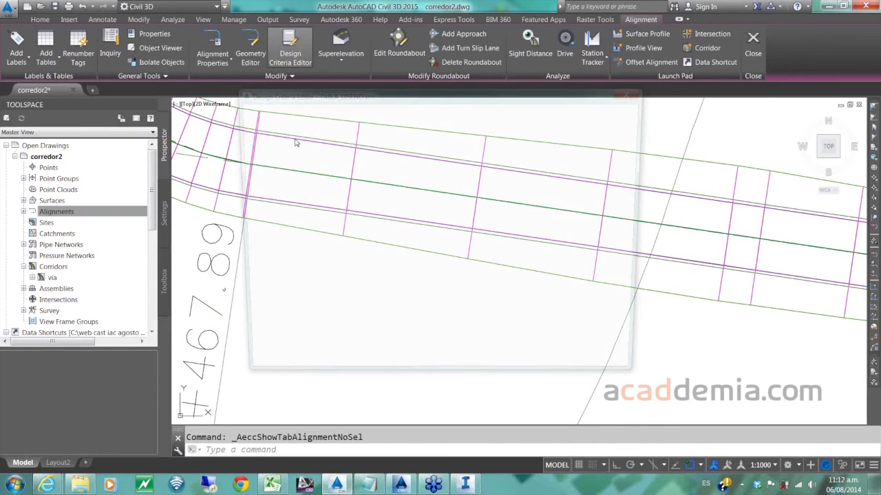
drag(387, 95, 428, 73)
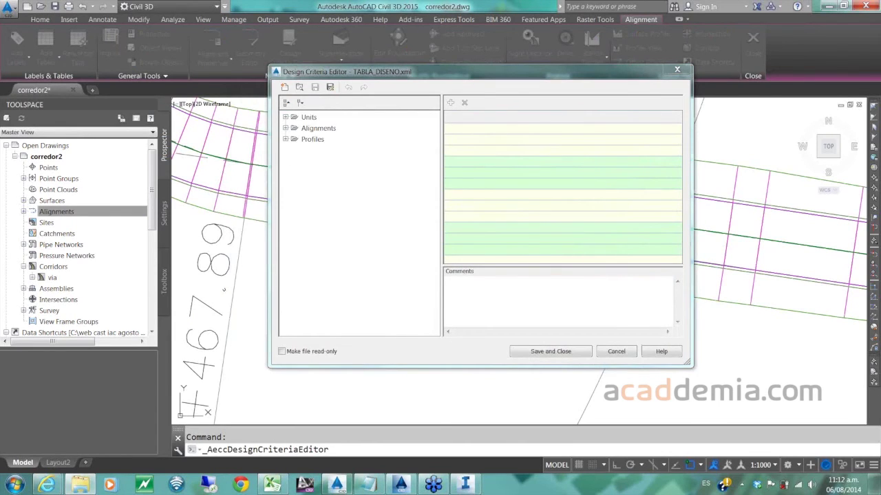
- Locate TABLA_DISENO.xml in the PLANTILLAS folder of web cast iac agosto 6 and return to the Design Criteria Editor
drag(796, 60, 559, 30)
click(421, 192)
scroll(523, 179, down, 5)
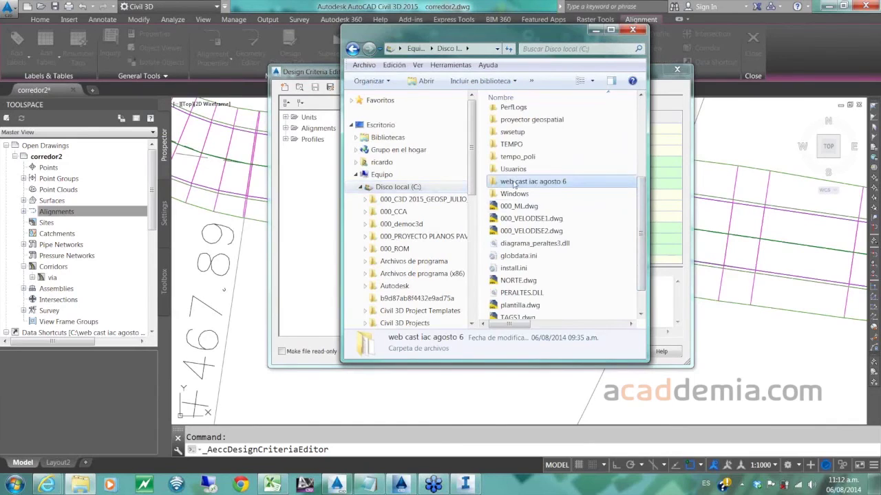
double_click(514, 182)
double_click(517, 119)
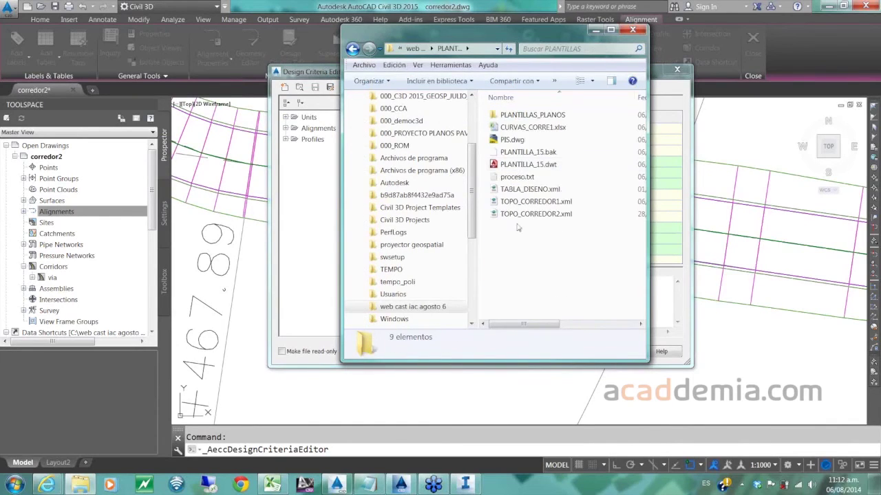
click(578, 188)
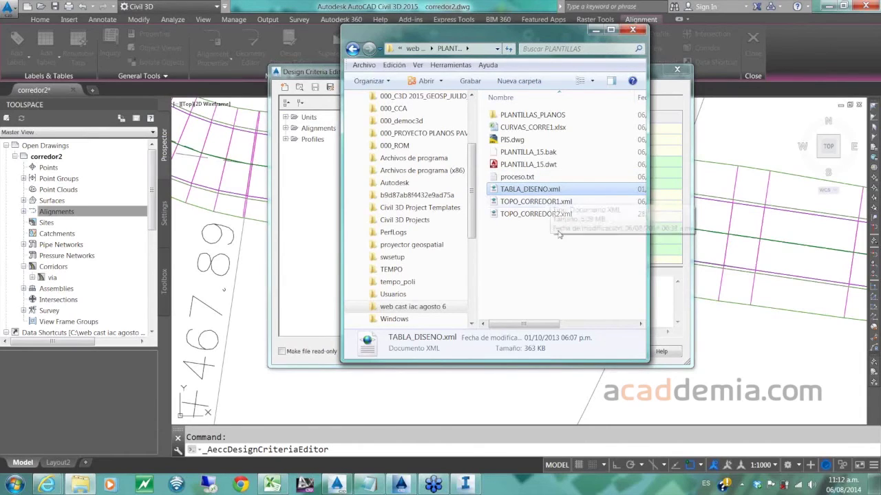
click(597, 33)
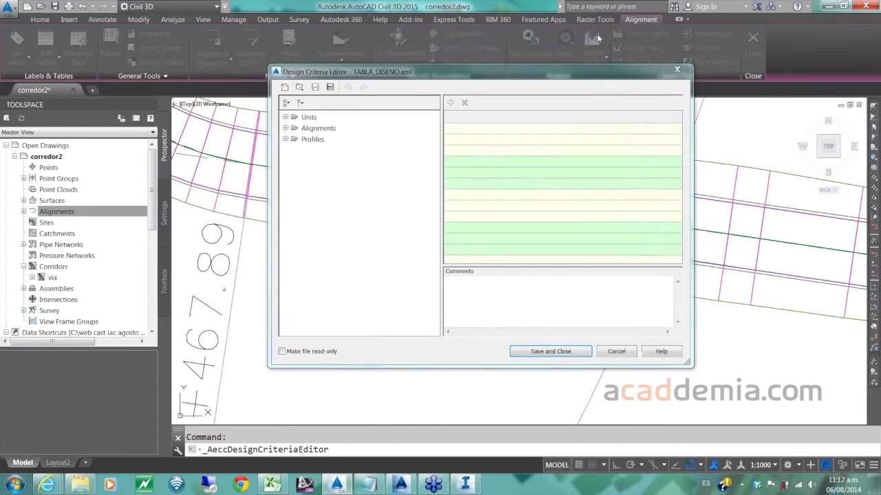
- Load TABLA_DISENO.xml from the PLANTILLAS folder into the Design Criteria Editor
drag(422, 77, 415, 139)
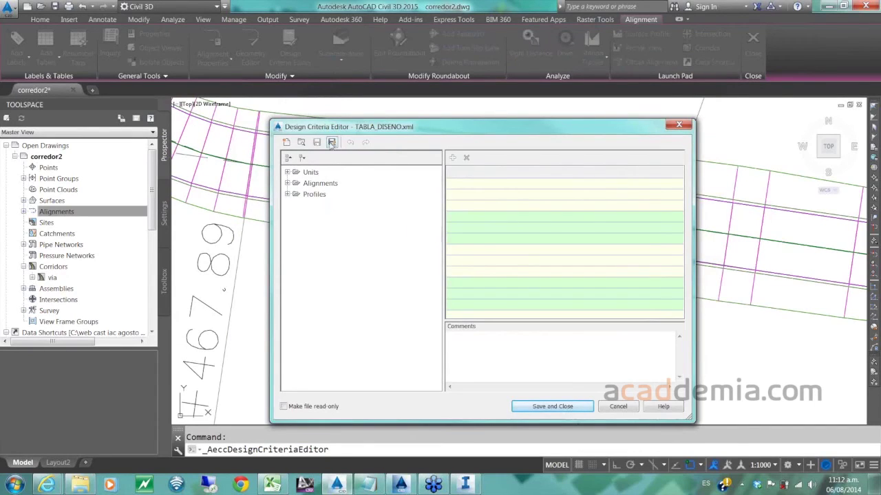
click(303, 143)
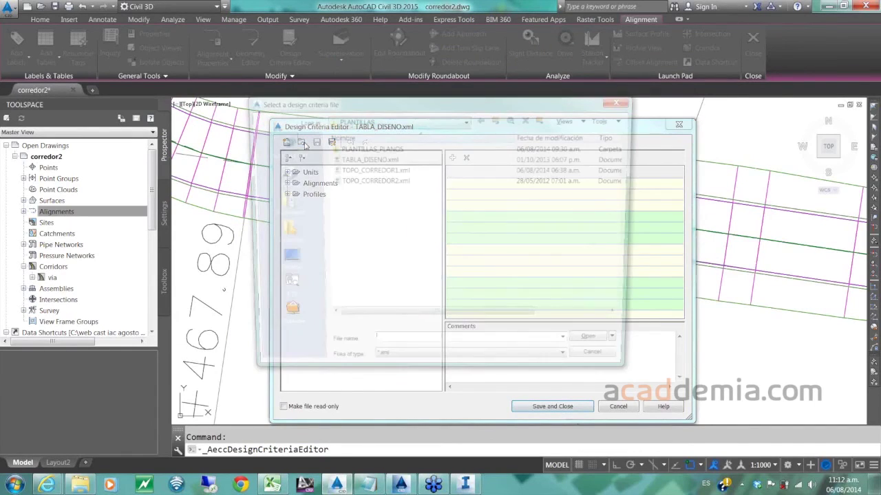
double_click(361, 160)
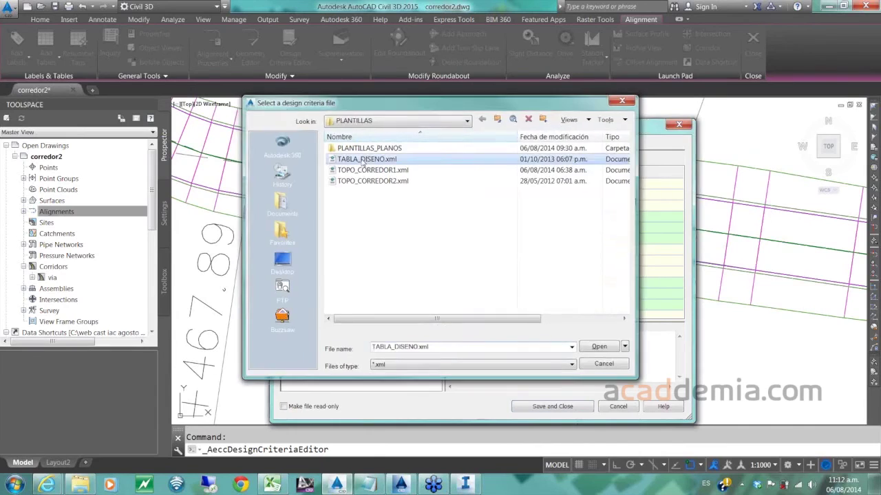
- Examine the speed and radius rows of the AASHTO 2004 Metric eMax 6% minimum radius table
click(287, 183)
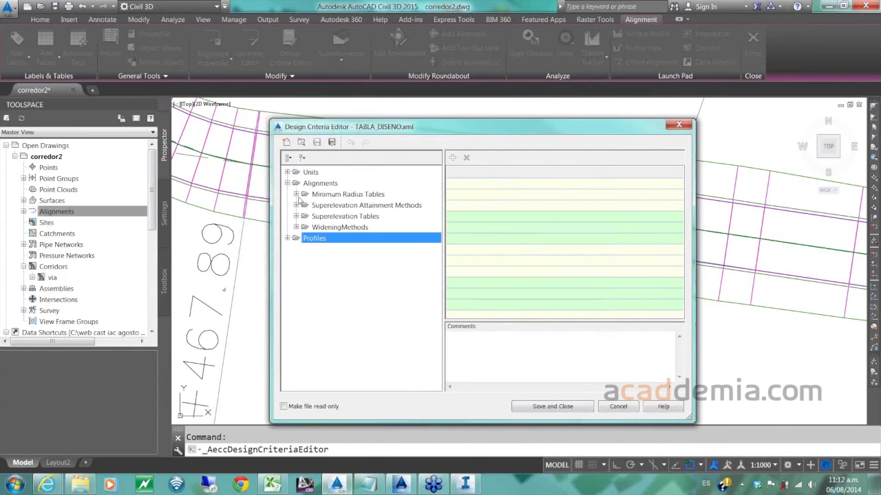
click(344, 196)
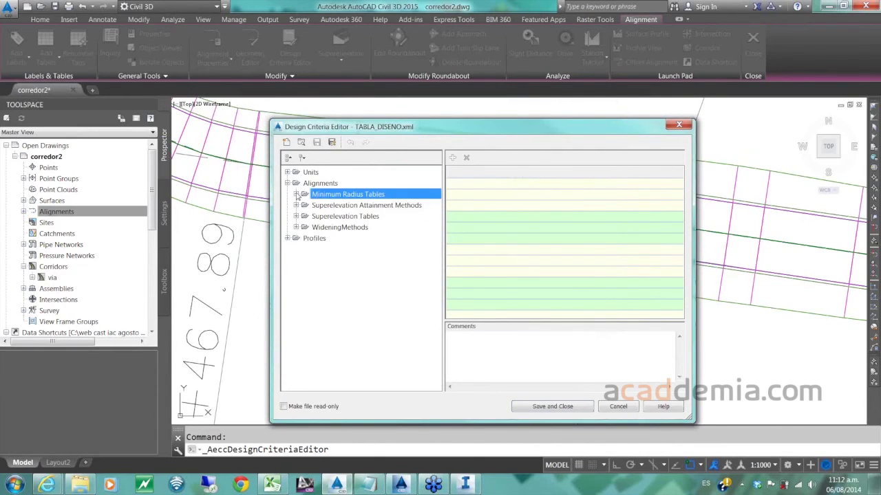
click(296, 195)
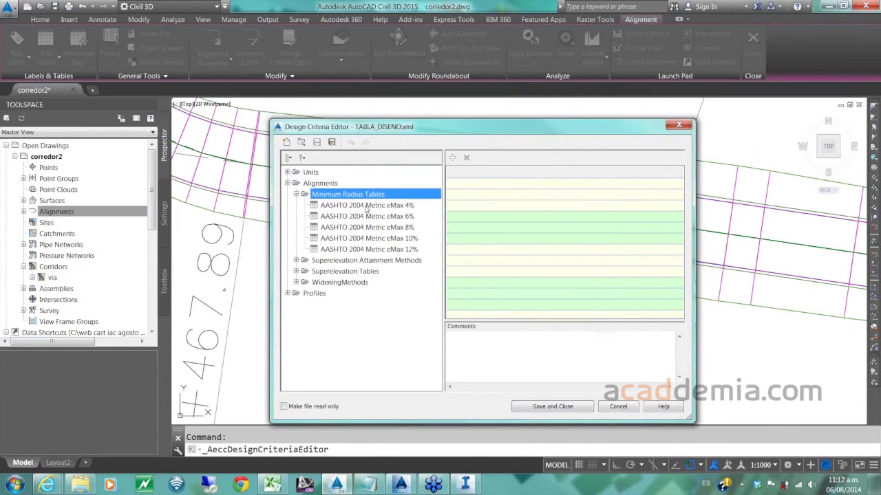
click(398, 217)
click(459, 218)
click(580, 219)
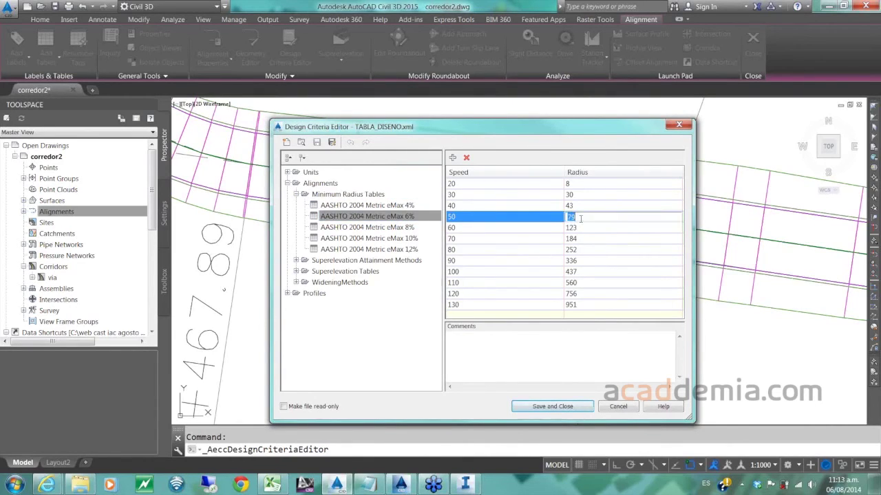
click(580, 261)
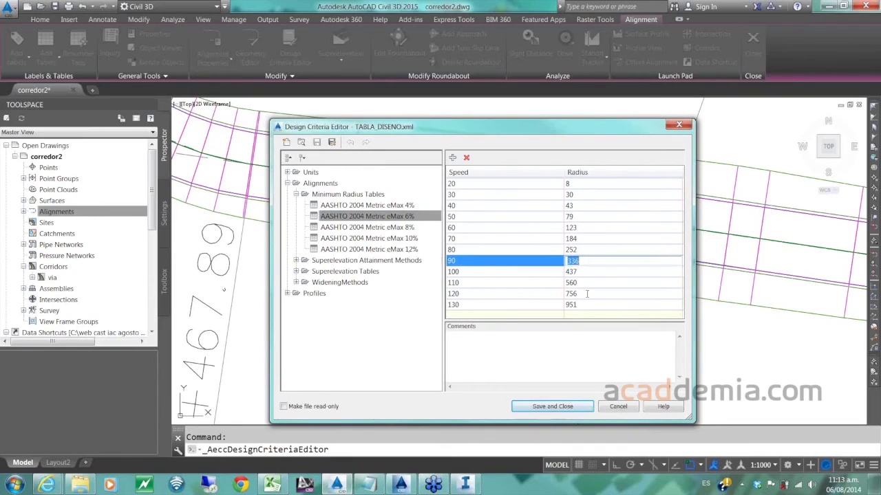
click(508, 219)
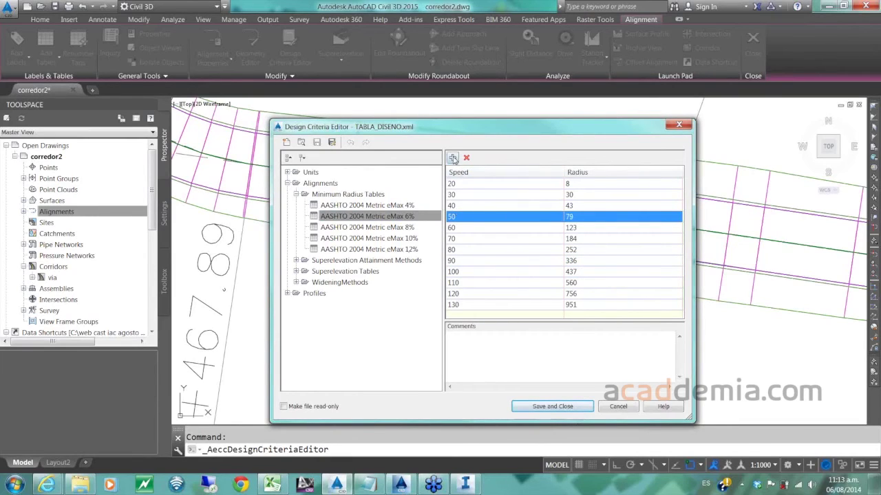
click(530, 241)
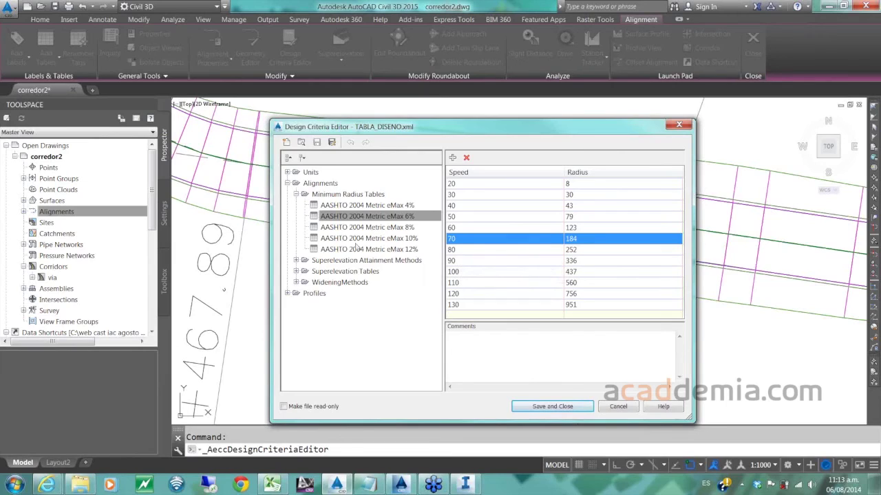
- Examine the Transition Style Standard formulas under the AASHTO 2004 Crowned Roadway superelevation attainment method
click(297, 261)
click(305, 271)
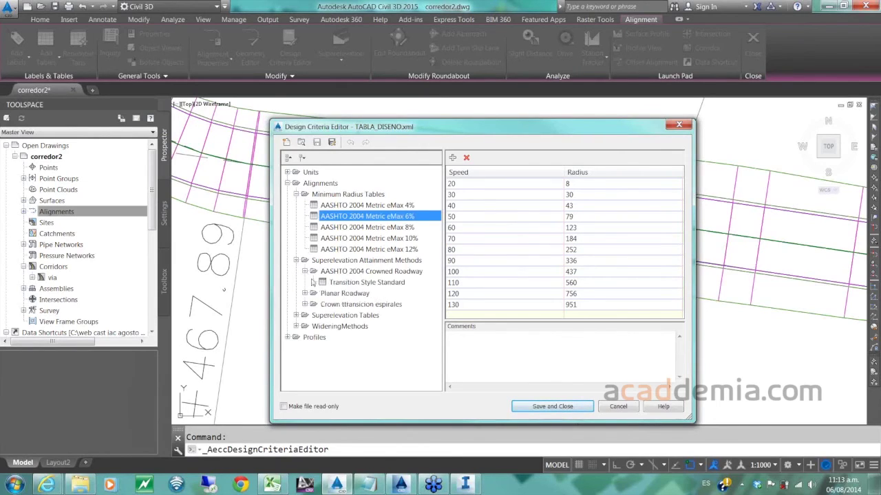
click(340, 283)
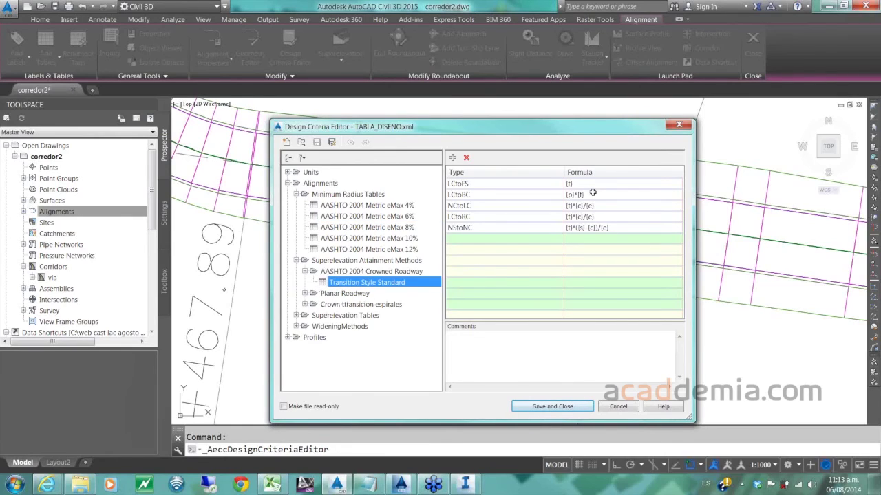
click(593, 205)
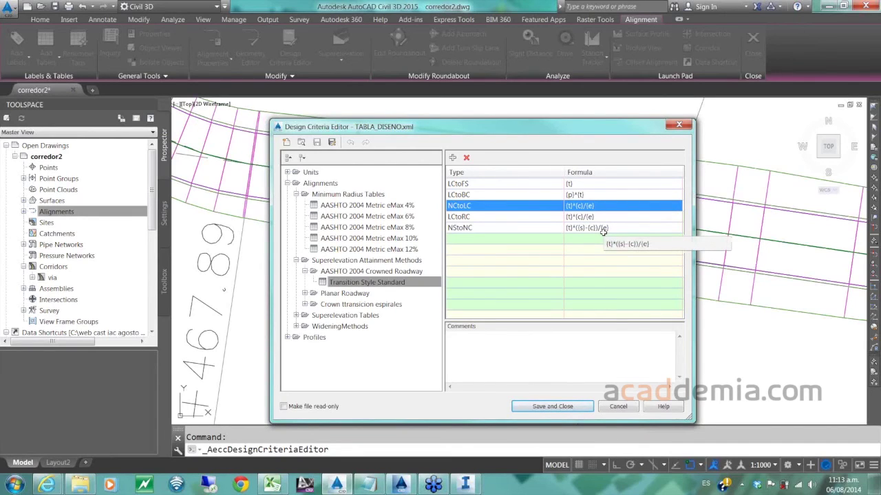
click(306, 272)
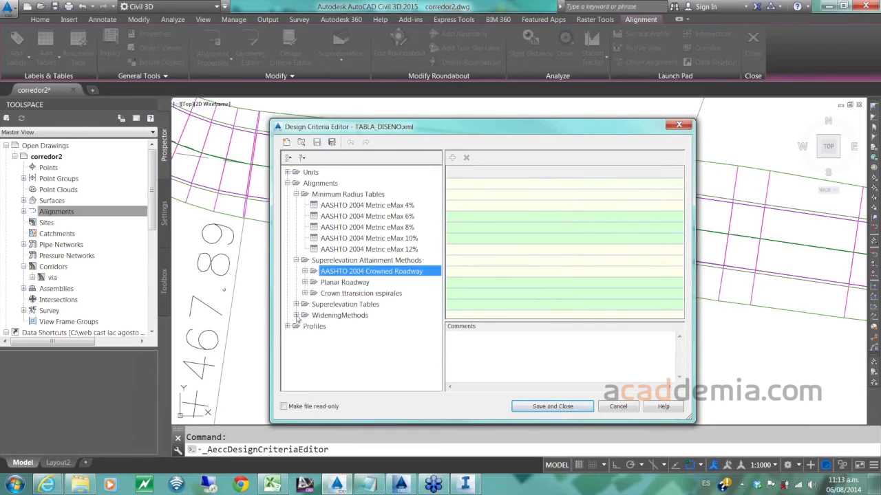
- Examine the WideningTypeByFormula entry of the AASHTO Standard Formula widening method, and close the criteria editor with saving
click(297, 315)
click(336, 271)
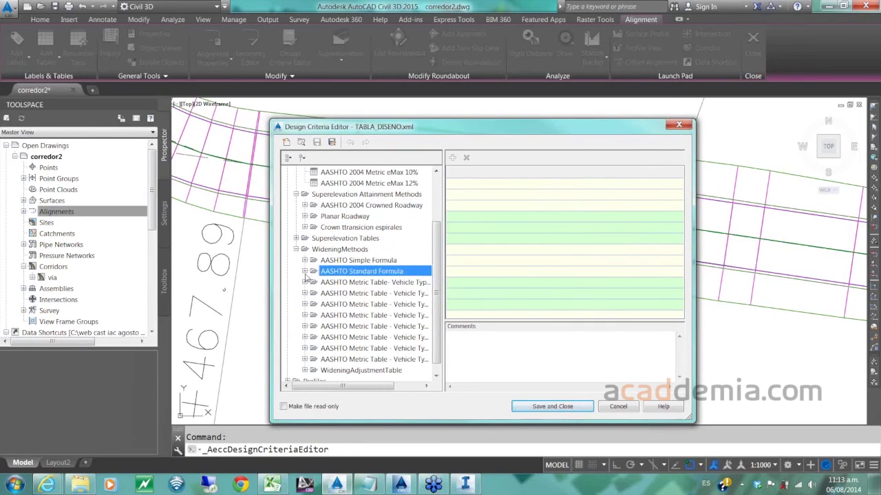
click(305, 273)
click(353, 282)
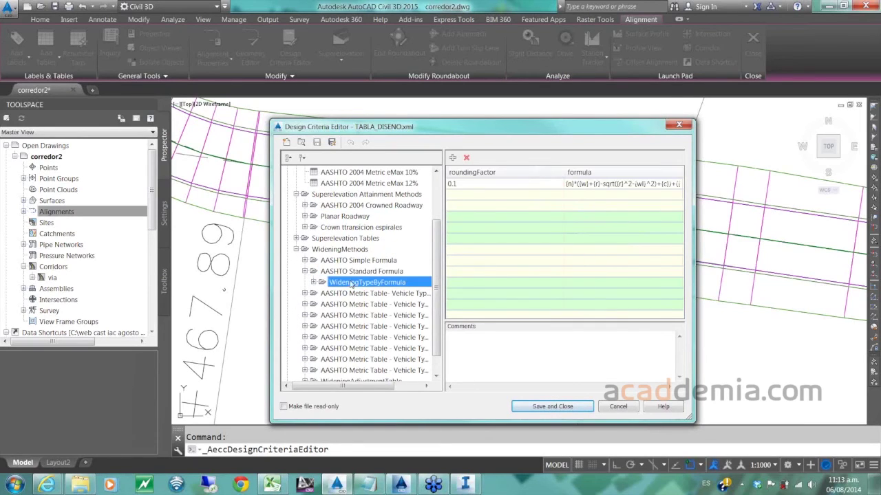
click(313, 283)
click(596, 184)
click(596, 184)
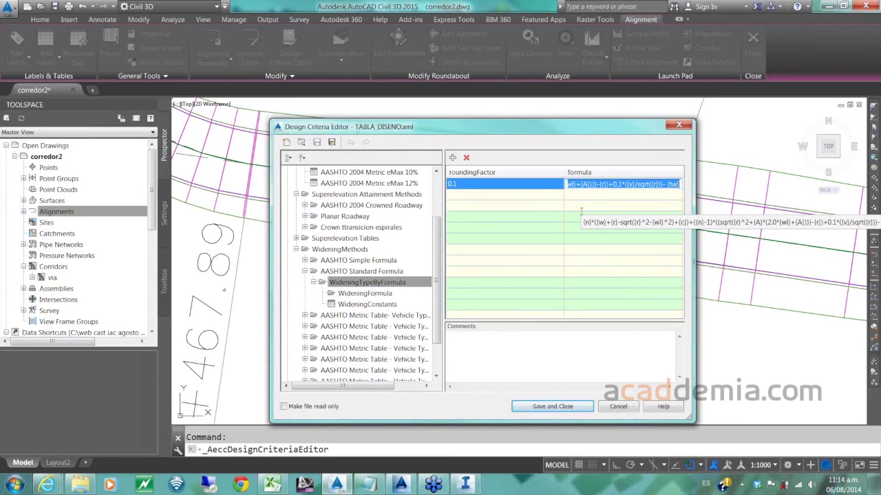
click(567, 406)
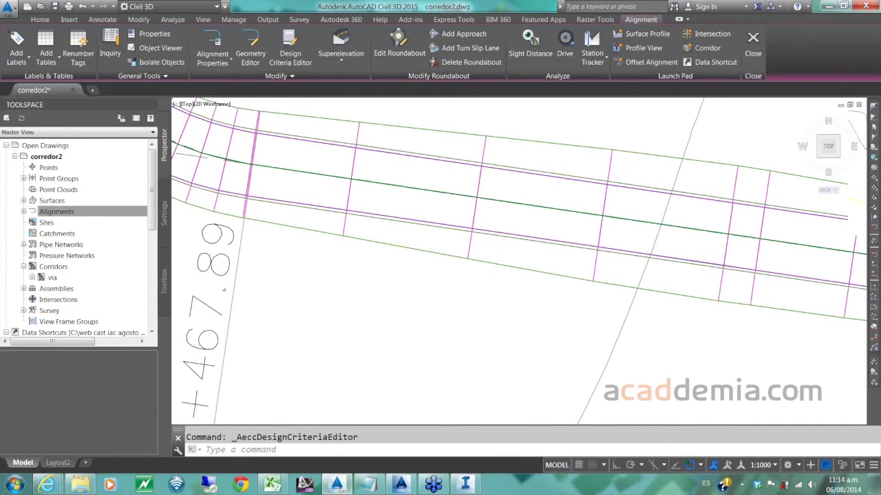
- Open the drawing corredor1.dwg and dismiss its event viewer
scroll(445, 289, down, 6)
click(41, 7)
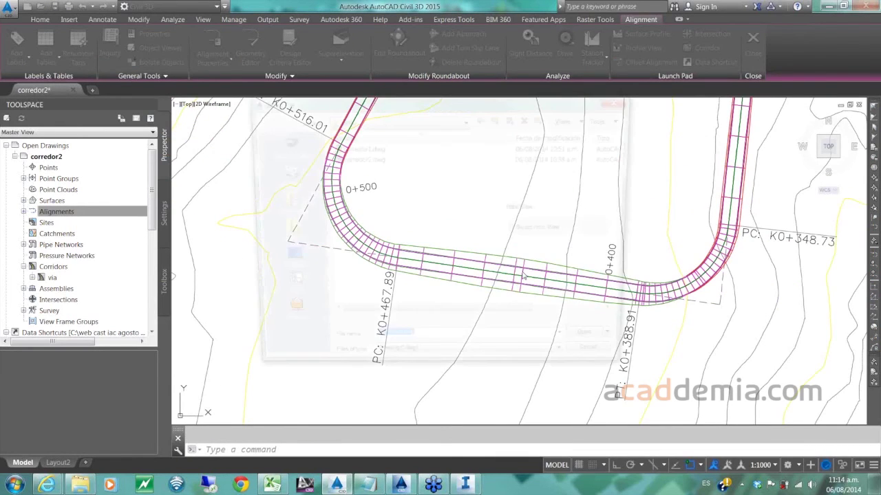
click(600, 347)
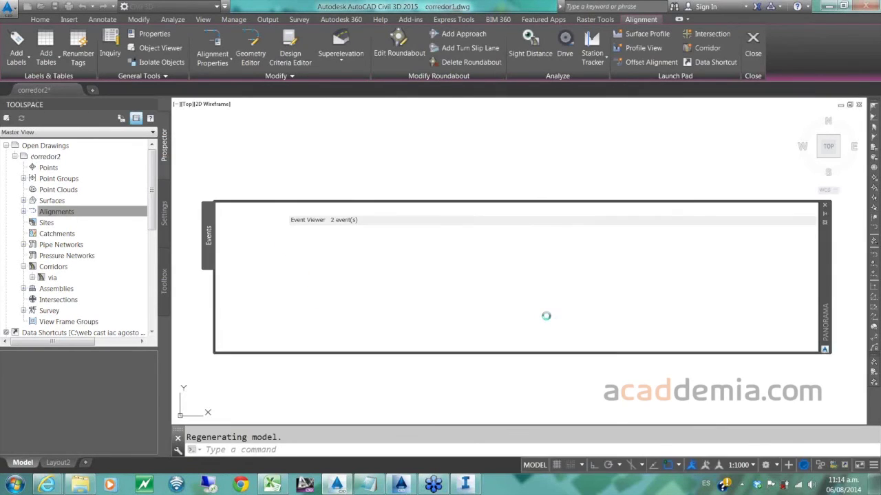
click(824, 206)
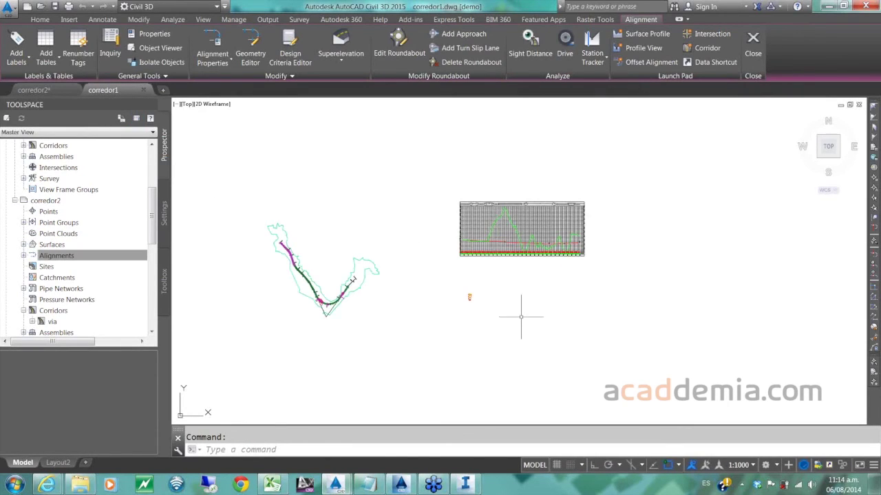
- Inspect the road assembly's cross-section, including its lanes, curbs, side slopes and retaining wall
scroll(521, 316, up, 8)
middle_drag(366, 286, 599, 327)
scroll(485, 295, up, 8)
middle_drag(414, 256, 686, 344)
scroll(529, 232, up, 5)
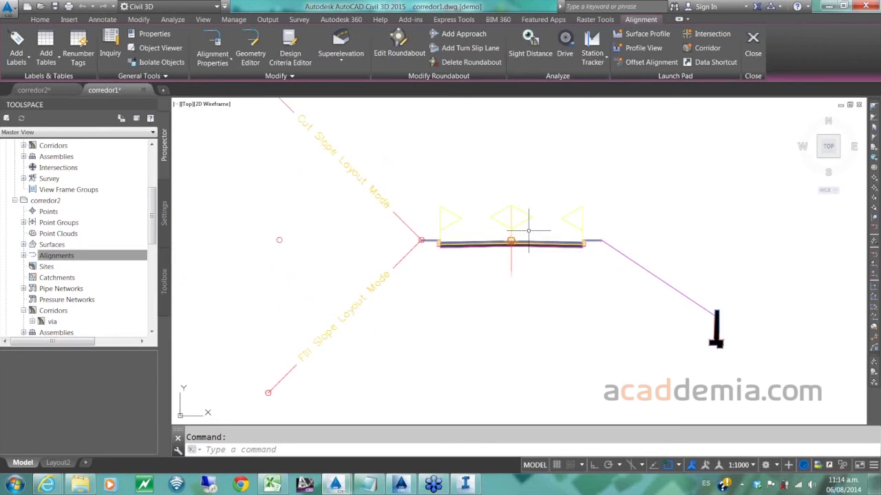
scroll(528, 234, up, 8)
scroll(527, 236, down, 4)
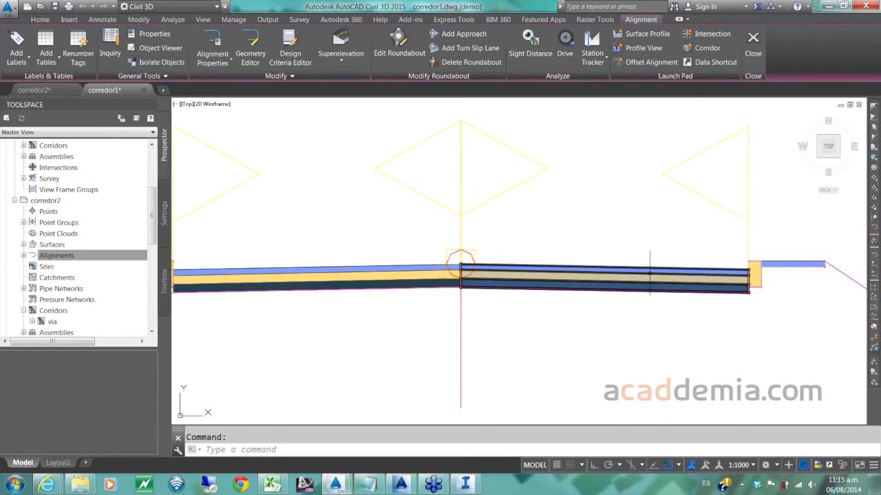
scroll(649, 273, up, 5)
click(660, 258)
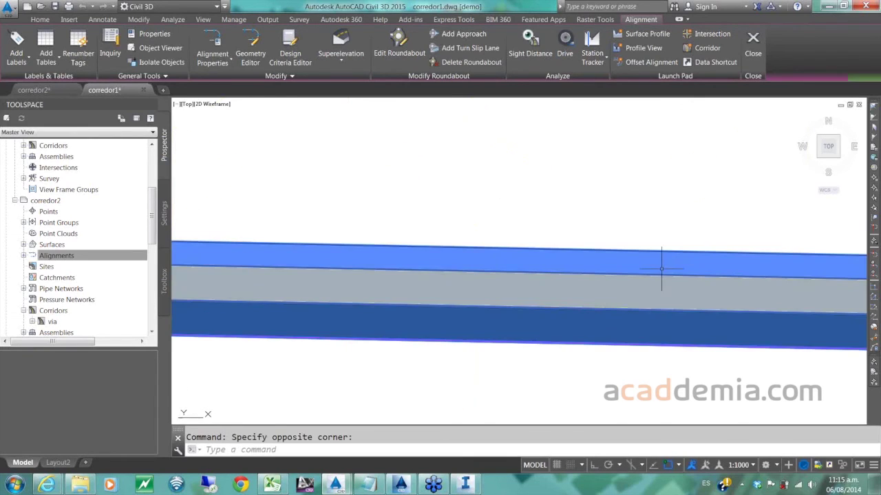
scroll(657, 271, down, 5)
scroll(661, 267, up, 3)
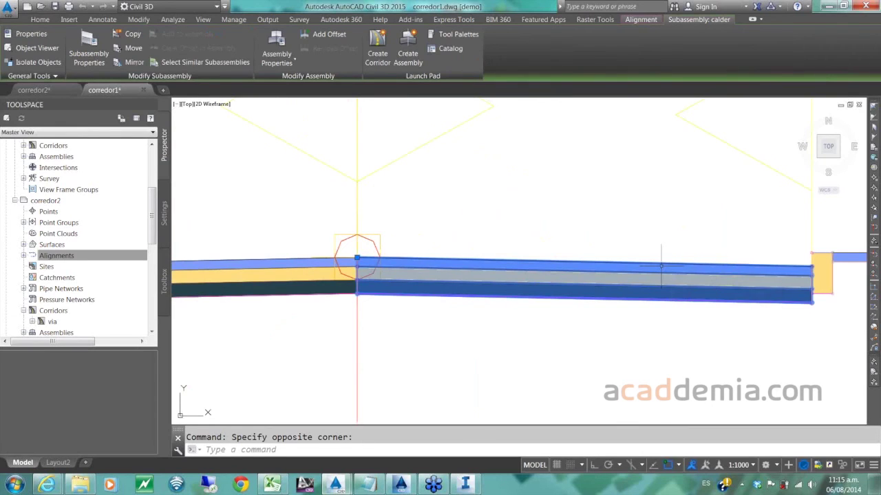
key(Escape)
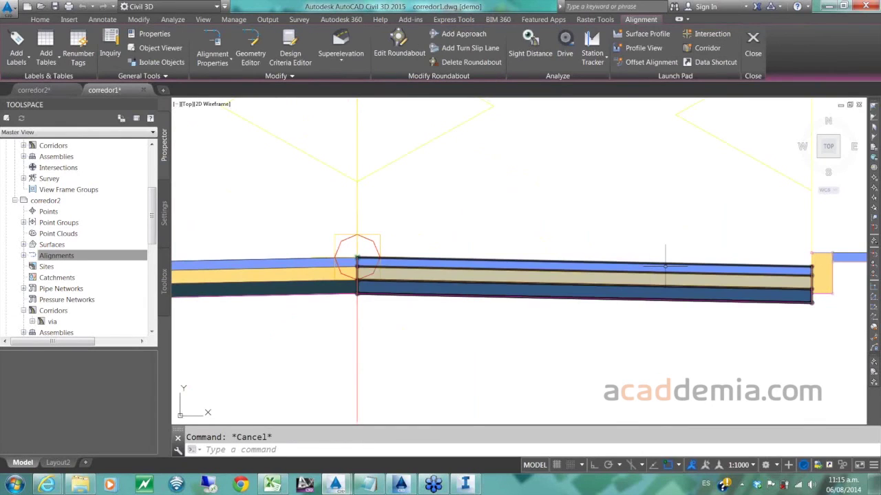
- Display the parameters of the right-hand calder lane subassembly and read its LaneSuperelevationAOR help page down to the coding diagram
click(665, 265)
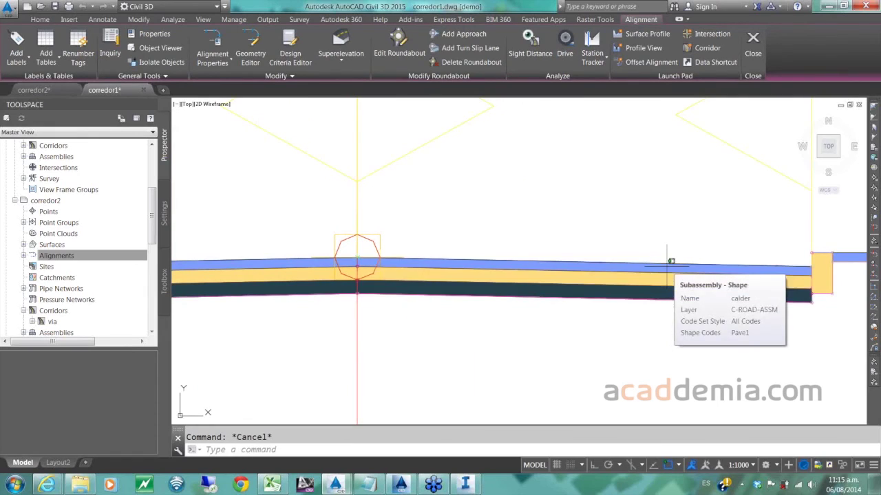
right_click(666, 267)
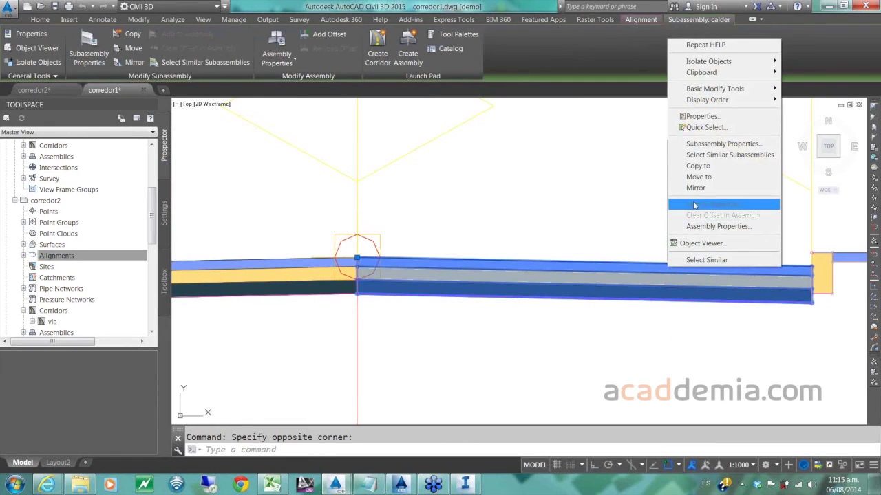
click(722, 143)
drag(811, 118, 547, 82)
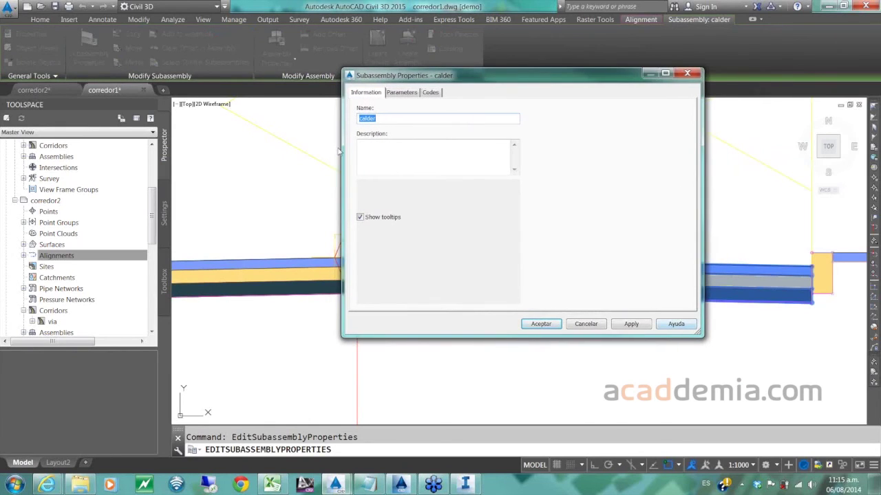
click(402, 93)
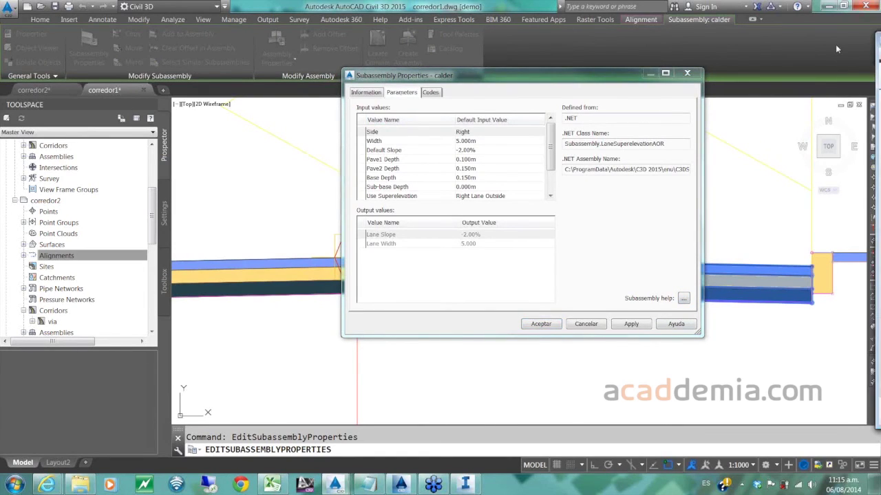
drag(653, 59, 535, 42)
drag(737, 134, 738, 387)
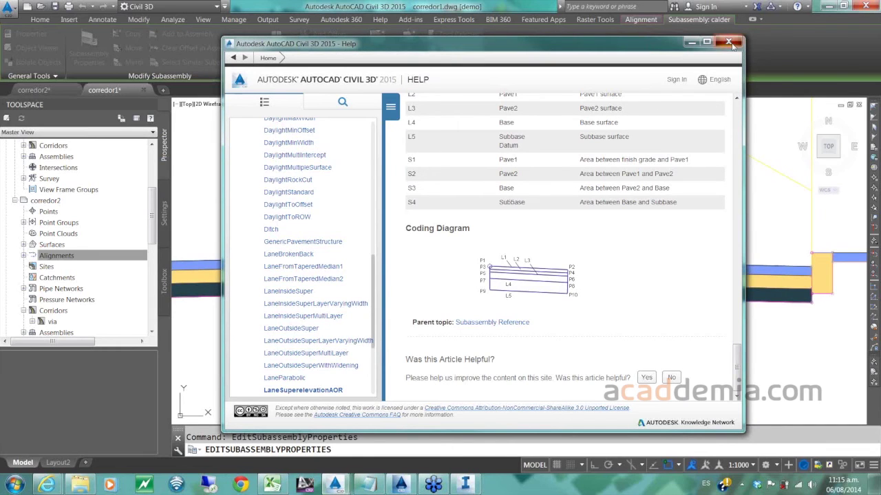
- Close the help page and the lane's subassembly properties, and clear the subassembly selection
click(729, 42)
click(577, 325)
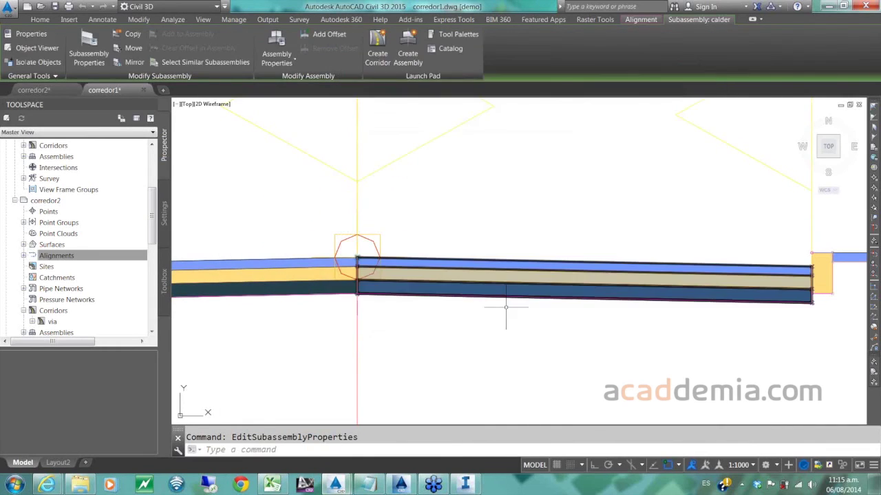
key(Escape)
scroll(401, 207, down, 15)
middle_drag(401, 207, 389, 305)
scroll(390, 305, down, 2)
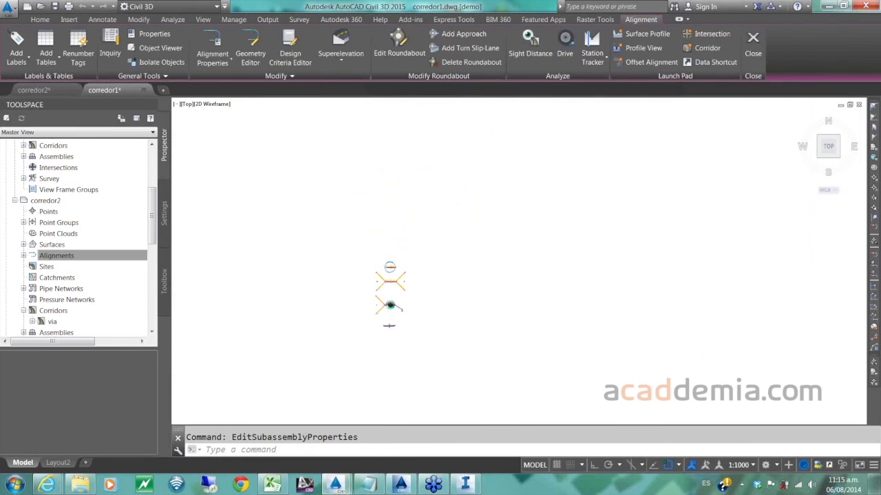
- Open the drawing CORREDOR.dwg from the web cast iac agosto 6 folder and look over its section sheets
click(41, 8)
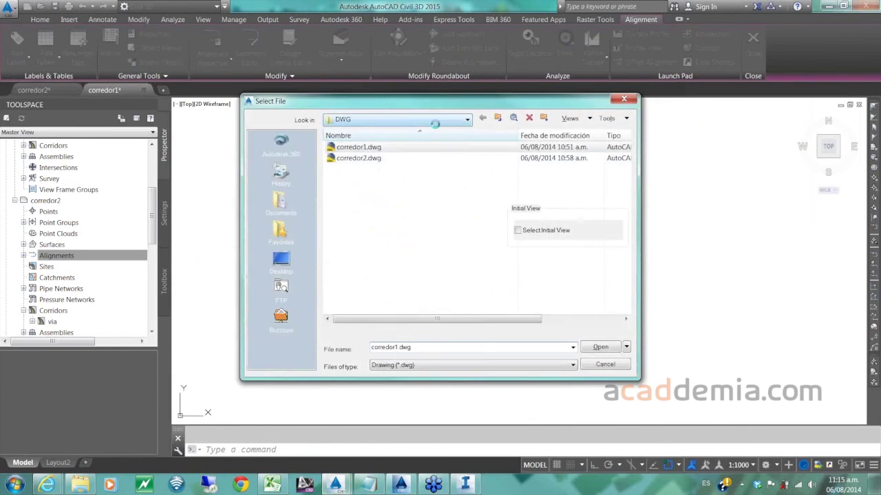
click(433, 121)
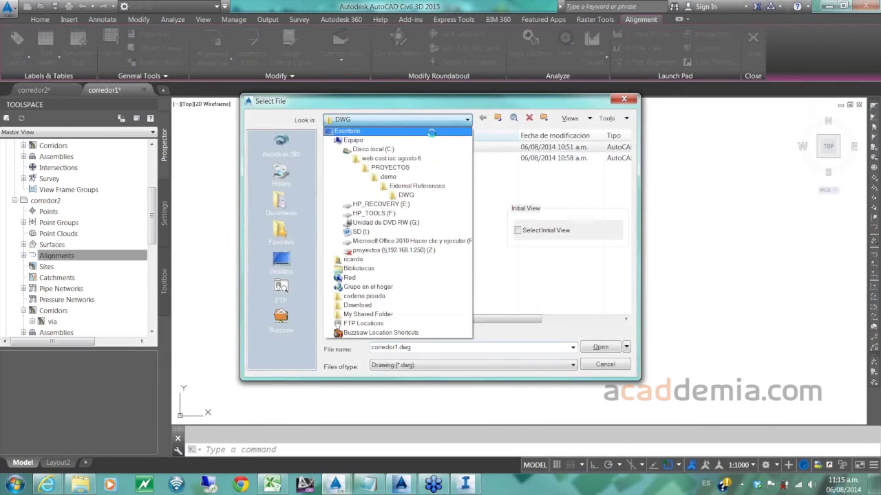
click(392, 158)
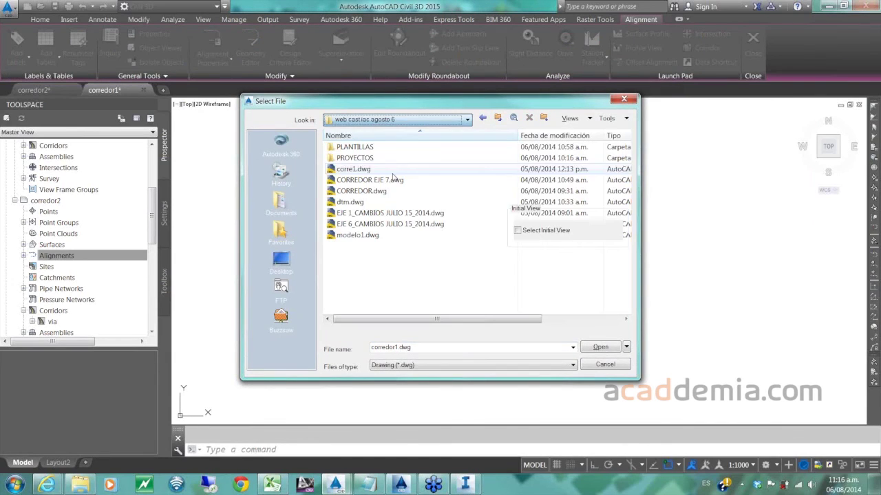
click(363, 193)
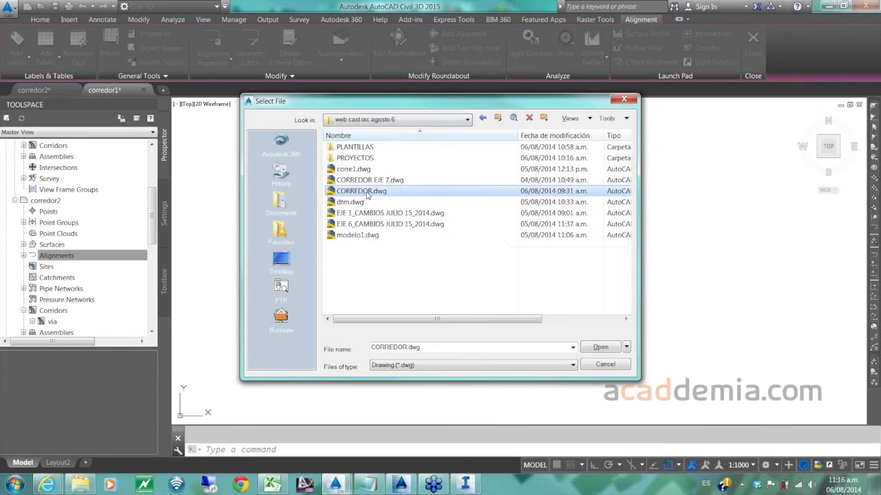
double_click(366, 195)
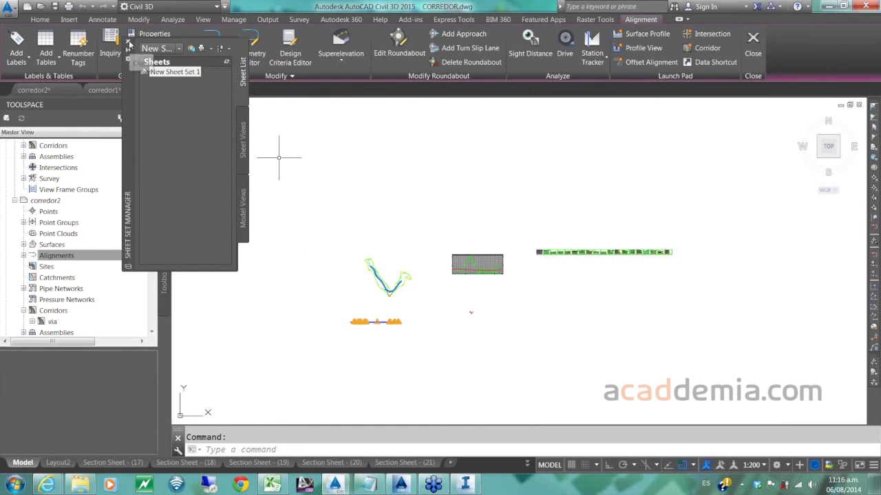
scroll(586, 252, up, 10)
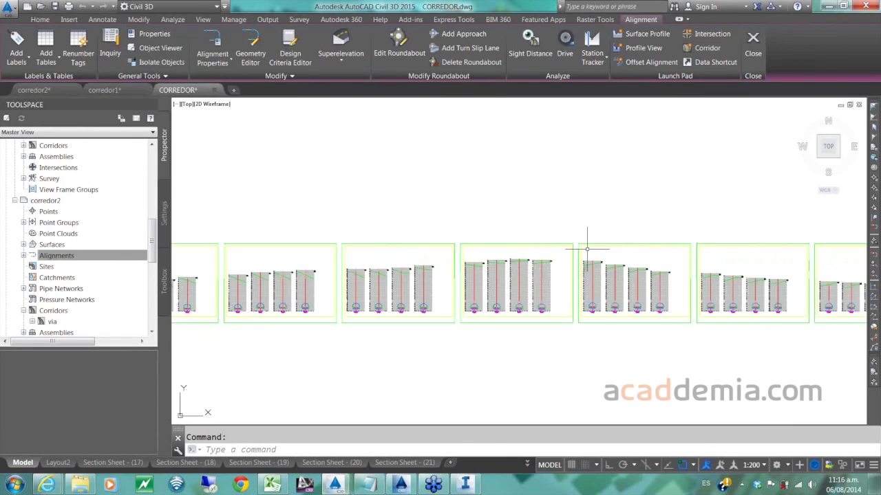
scroll(586, 253, down, 10)
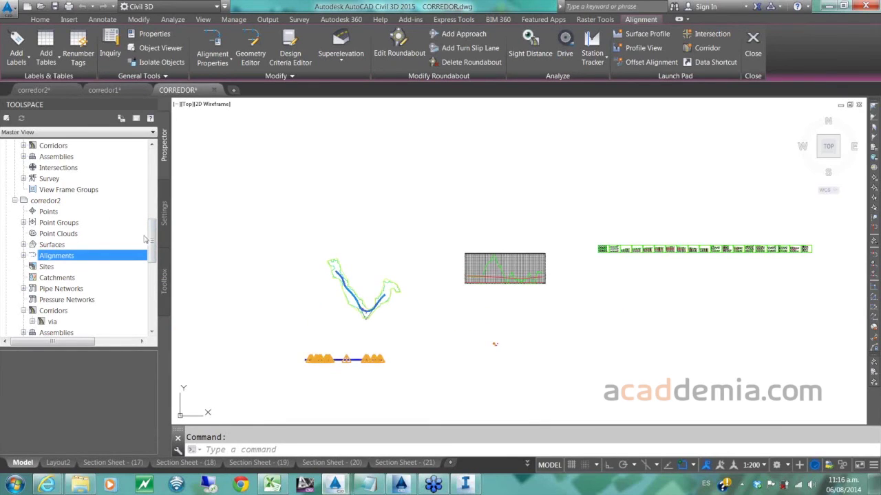
- Display the material list in the properties of sample line group SL Collection - 4 under the EJE centerline alignment
drag(151, 242, 154, 222)
scroll(155, 221, up, 7)
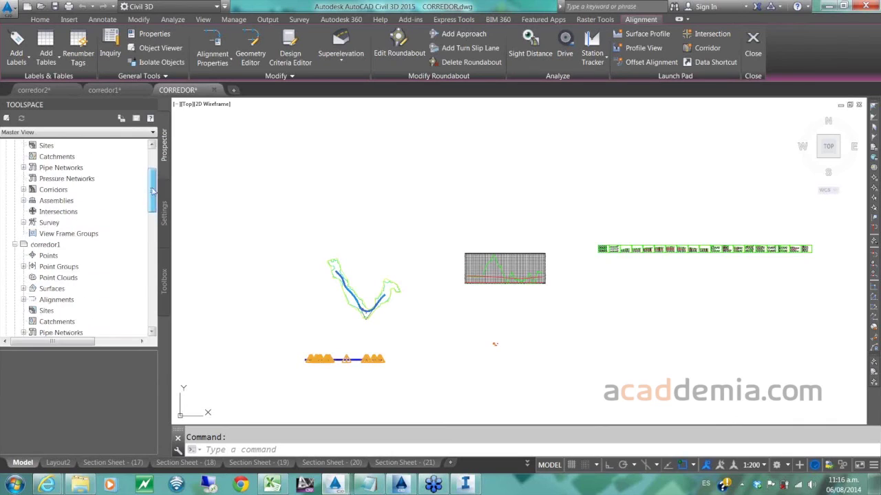
click(23, 212)
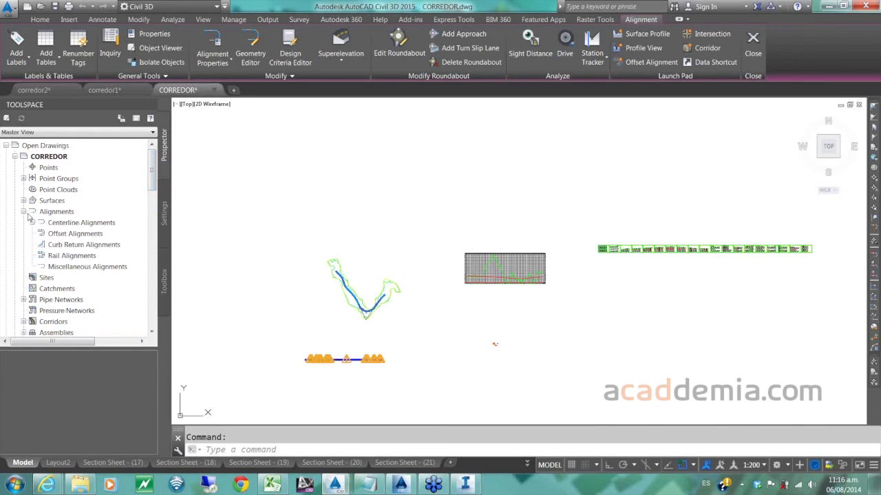
click(31, 222)
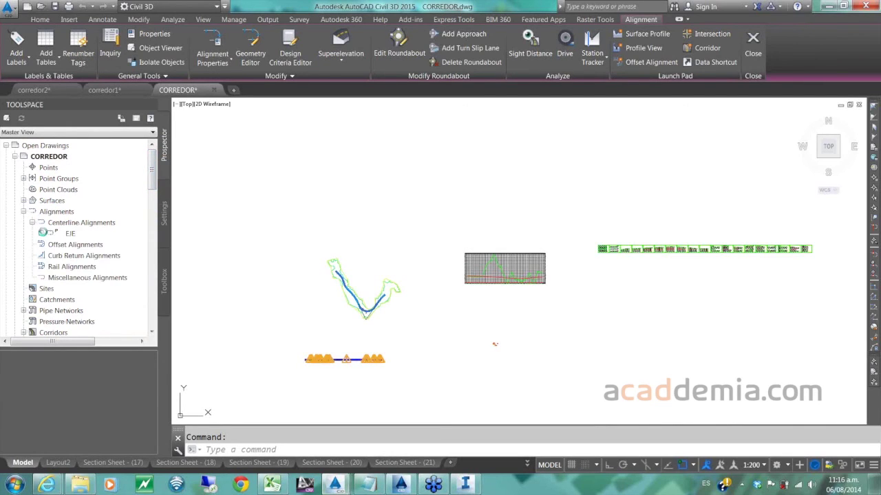
click(41, 234)
click(50, 277)
right_click(77, 289)
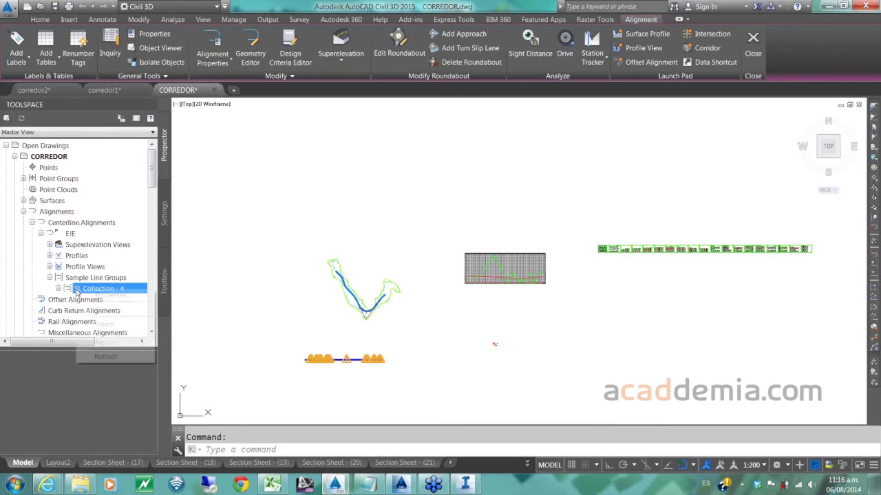
click(95, 296)
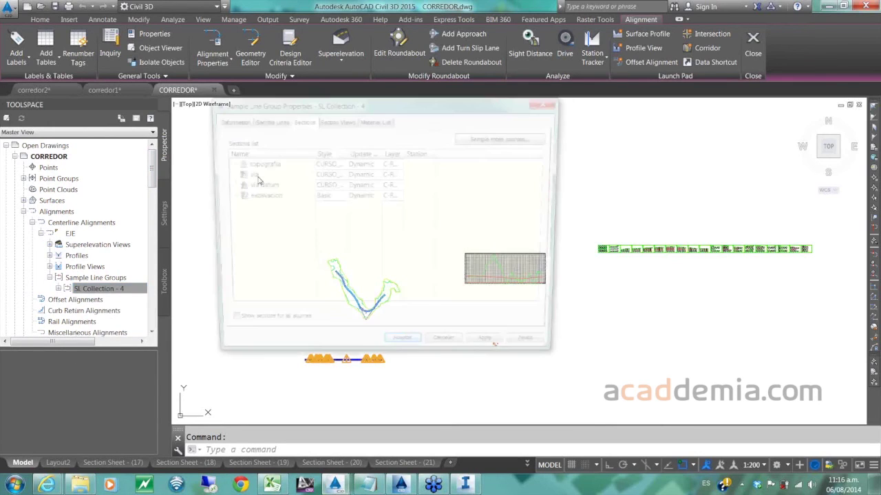
click(375, 119)
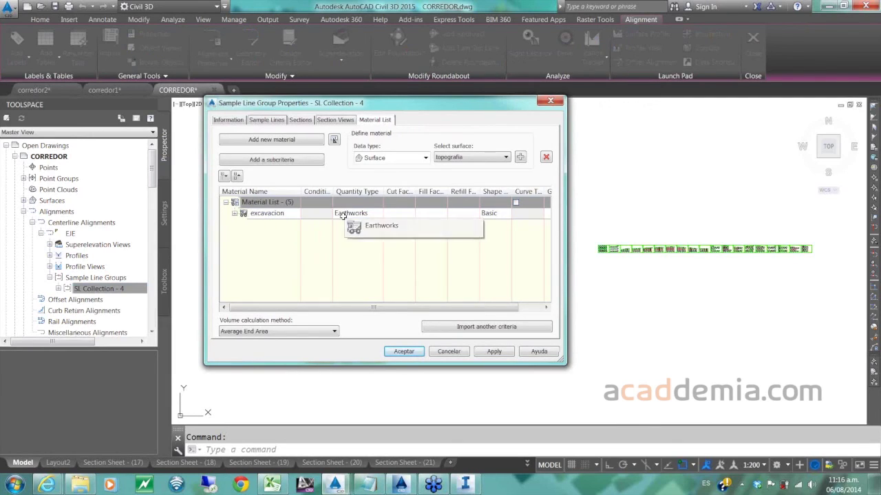
- Add a material named base with the quantity type Structures to Material List - (5)
click(272, 141)
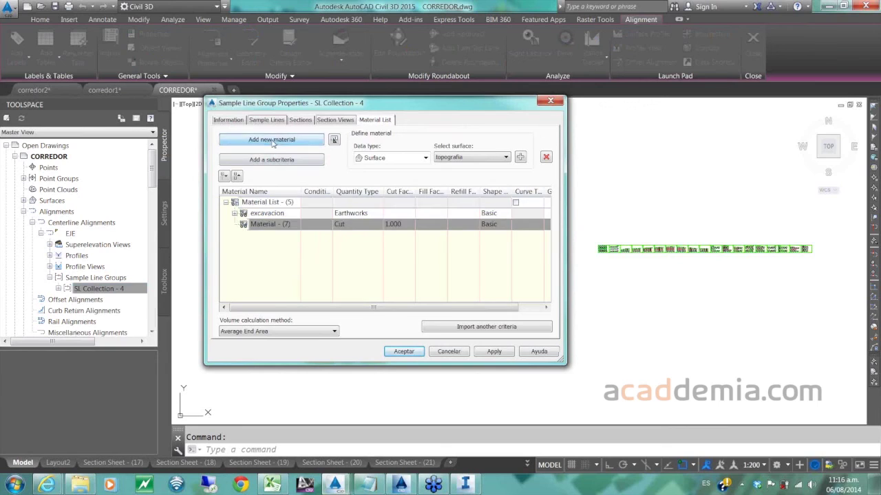
click(268, 223)
text(base3)
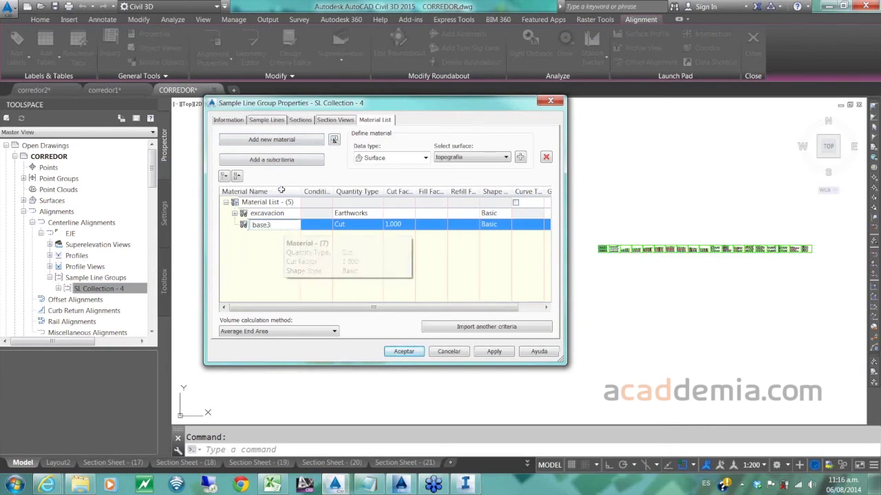
key(BackSpace)
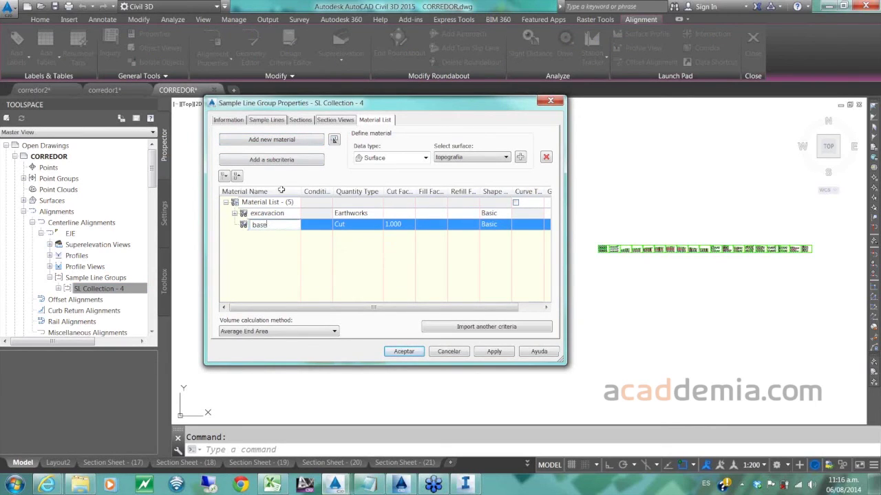
click(293, 259)
click(364, 235)
click(367, 235)
click(365, 277)
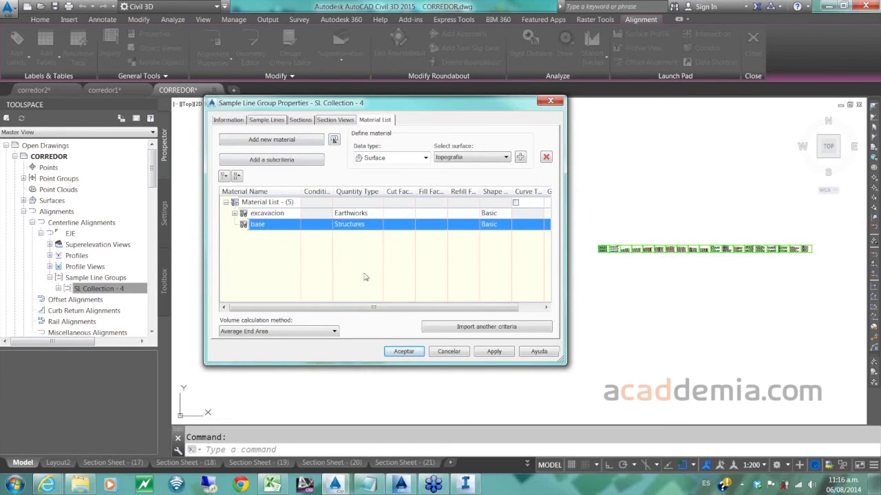
- Define the base material by the Corridor Shape data type, adding the via Base shape to it
click(484, 161)
click(412, 160)
click(413, 160)
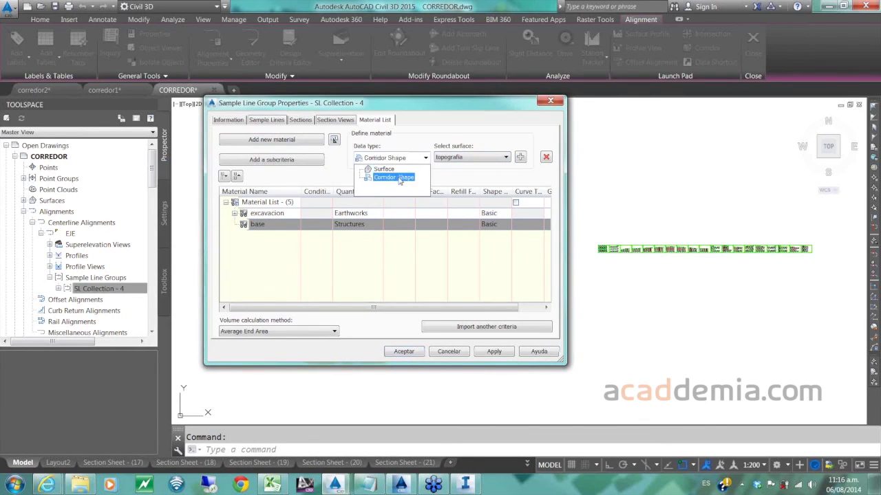
click(400, 178)
click(471, 158)
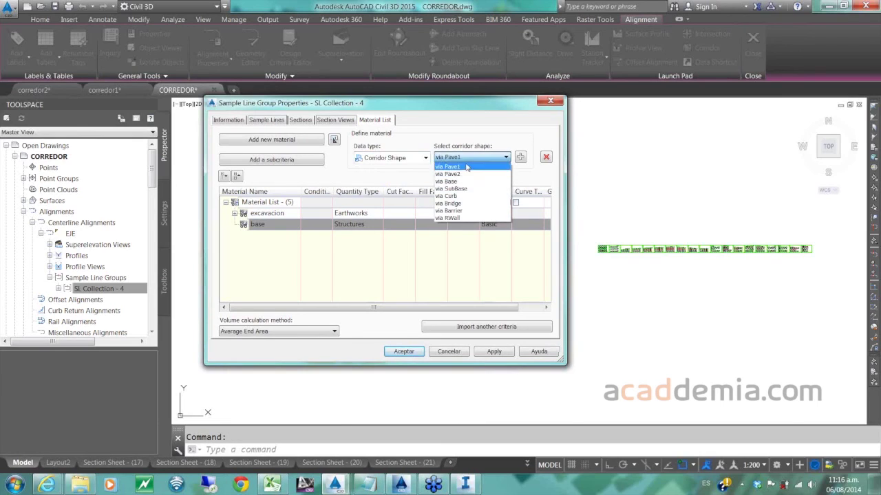
click(454, 183)
click(520, 156)
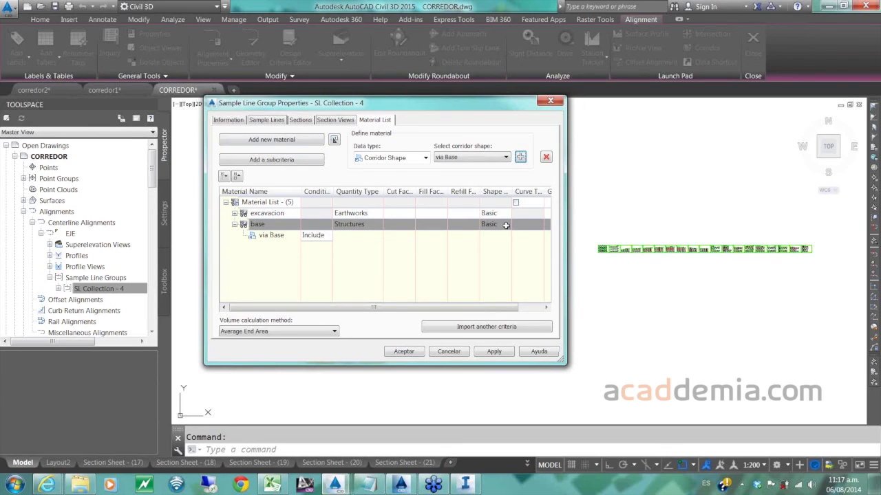
- Use Average End Area as the volume calculation method, check the base material in the list, and accept the sample line group properties
click(320, 332)
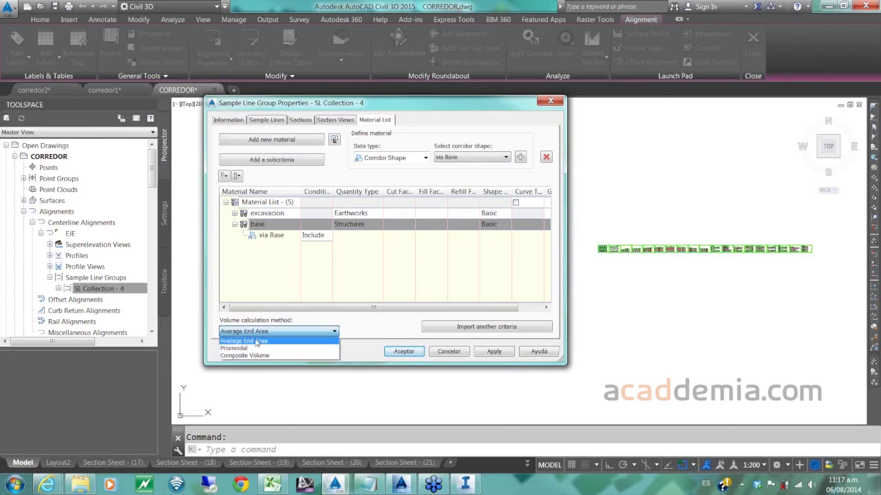
click(250, 350)
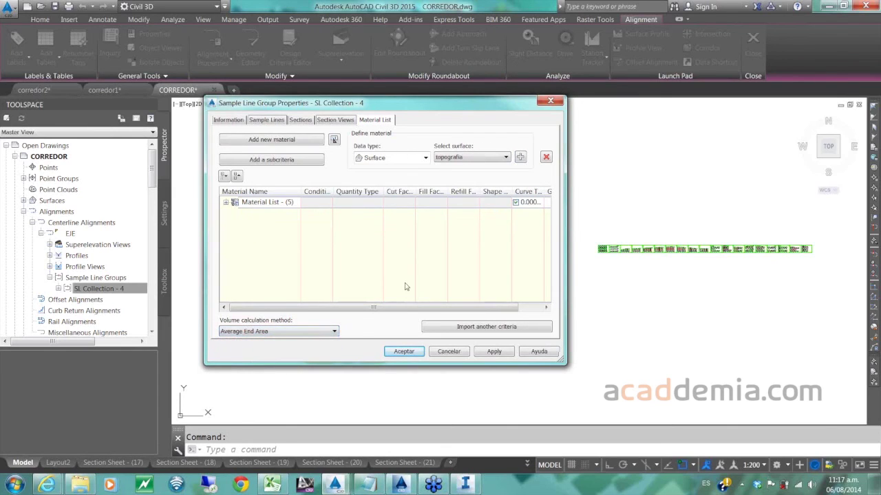
click(255, 202)
click(226, 202)
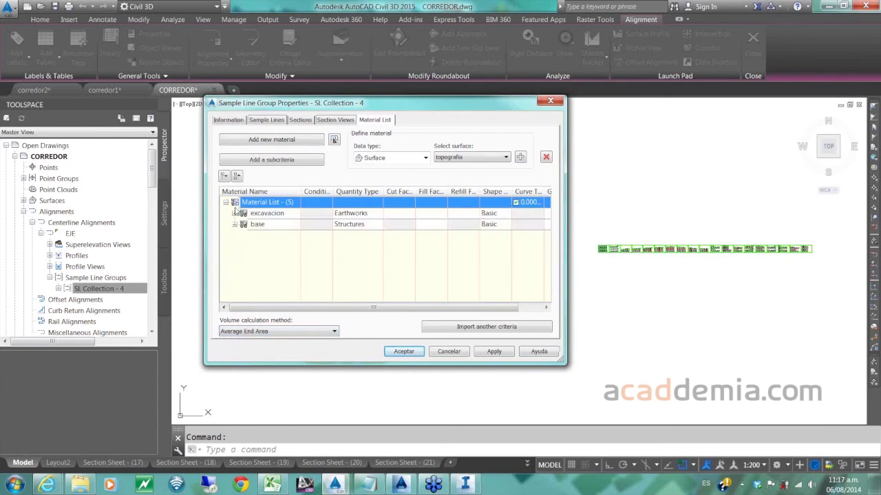
click(267, 226)
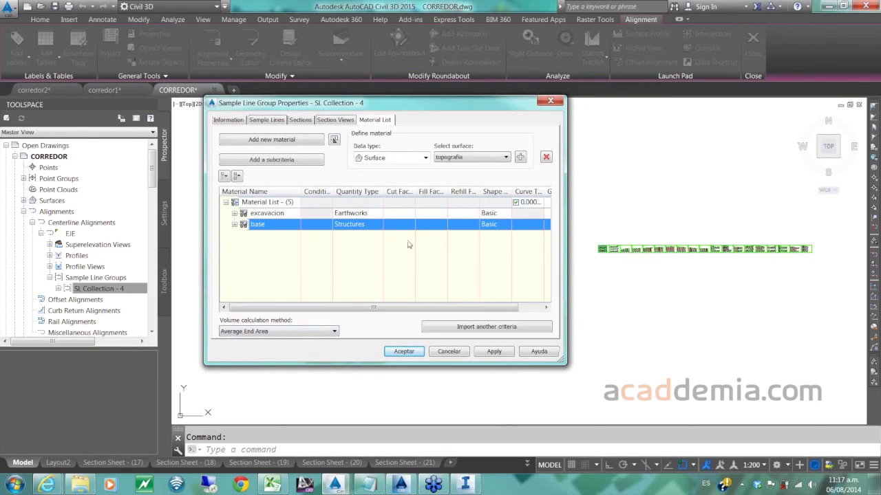
click(404, 353)
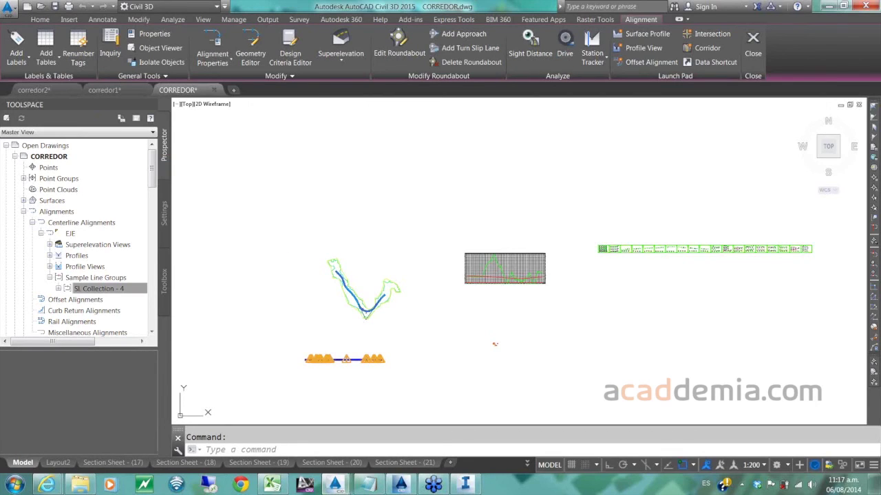
click(305, 231)
click(222, 301)
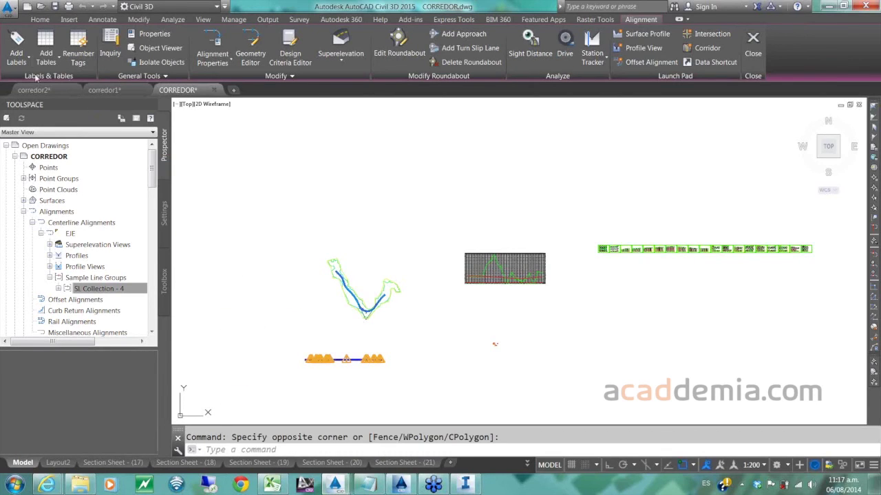
click(53, 62)
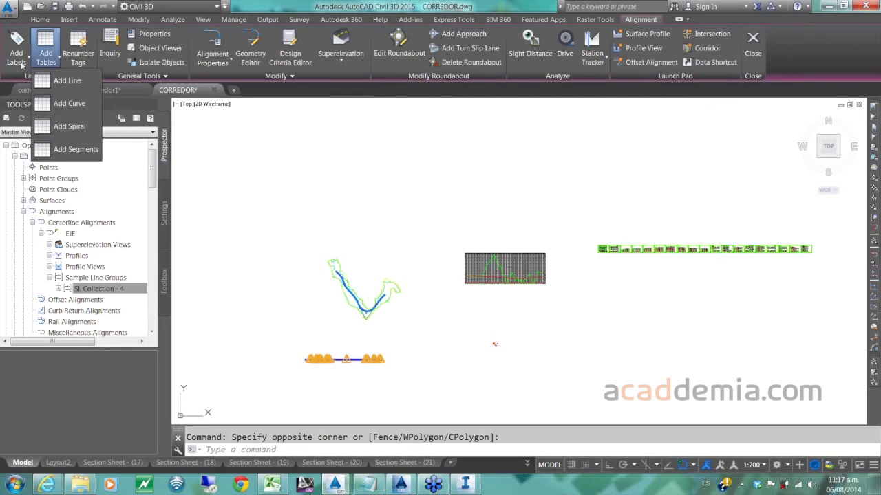
click(392, 223)
click(356, 254)
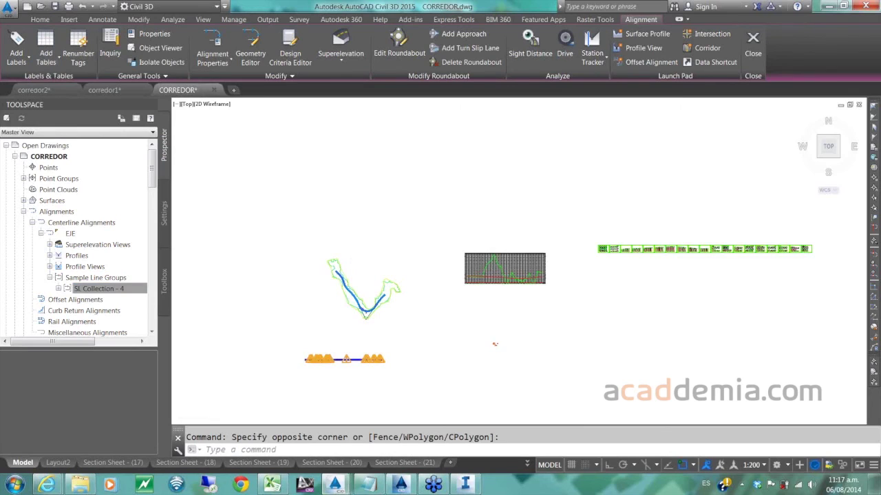
- Create a material volume table for the base material of Material List - (5), placing it in the empty area below the section sheets
scroll(349, 280, up, 8)
scroll(349, 280, up, 8)
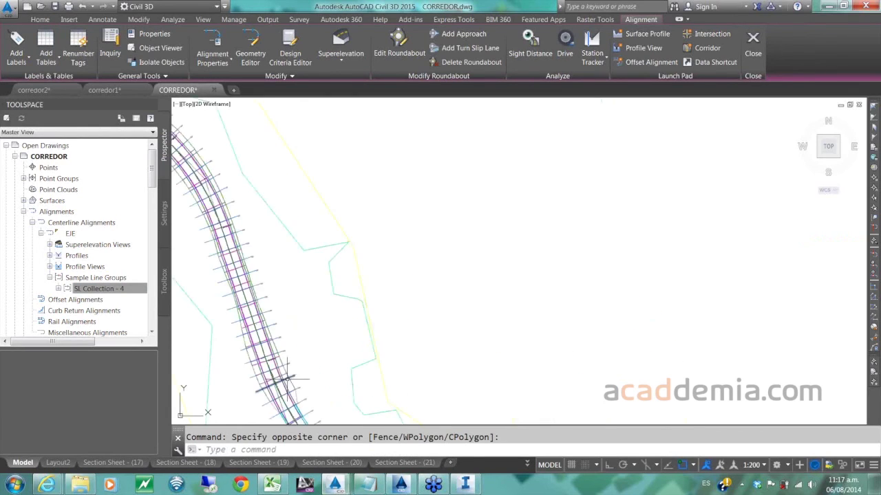
click(300, 369)
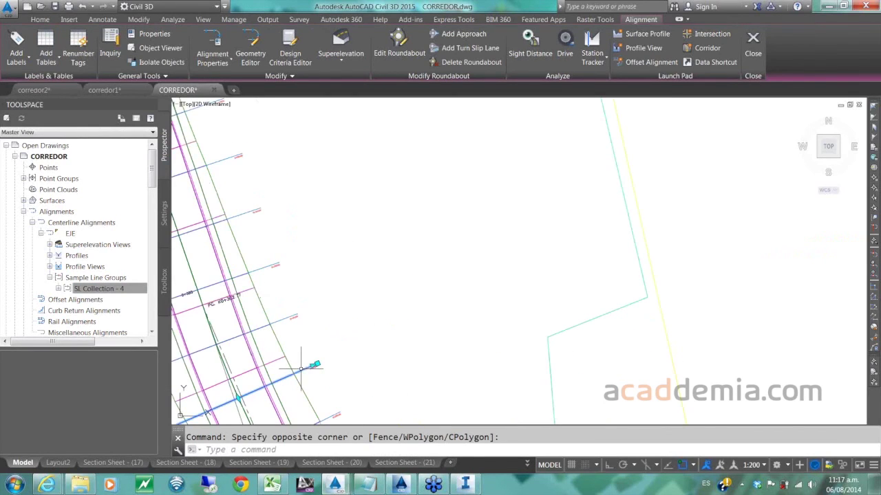
click(39, 55)
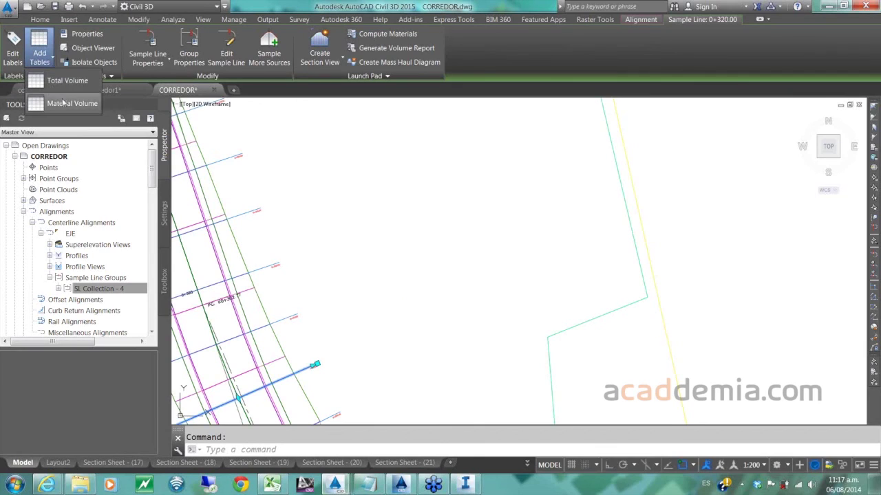
click(64, 103)
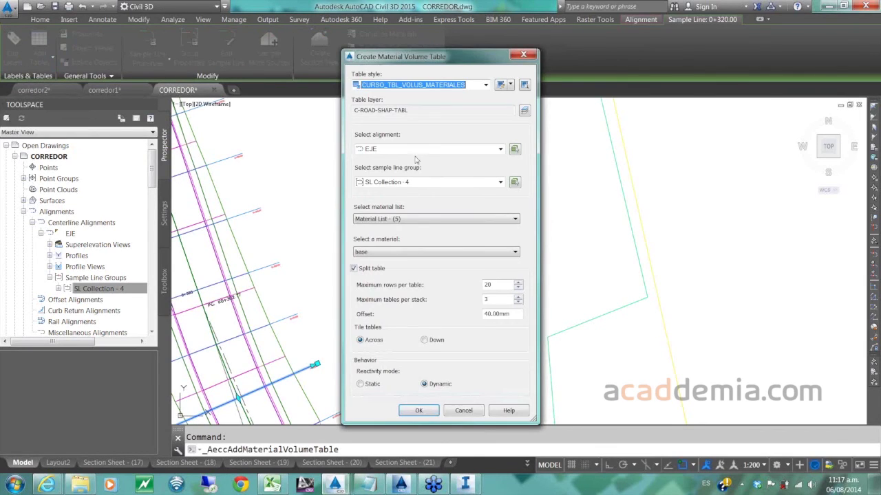
click(400, 252)
click(400, 262)
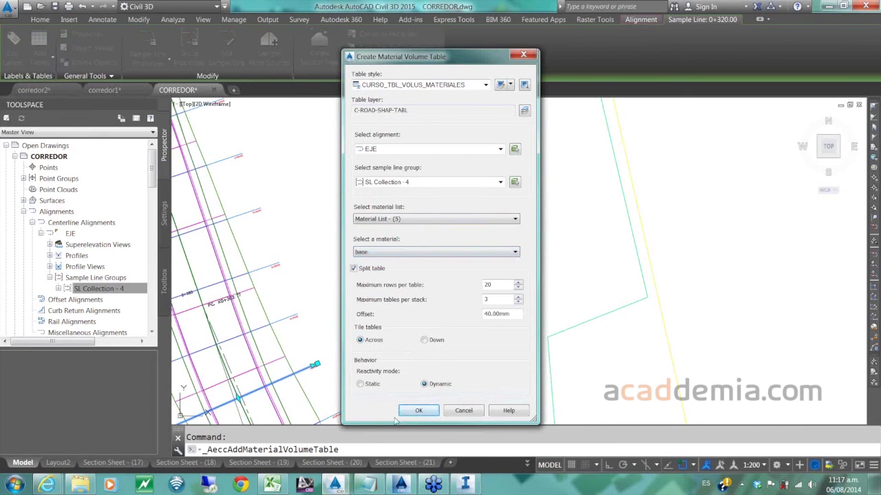
click(418, 410)
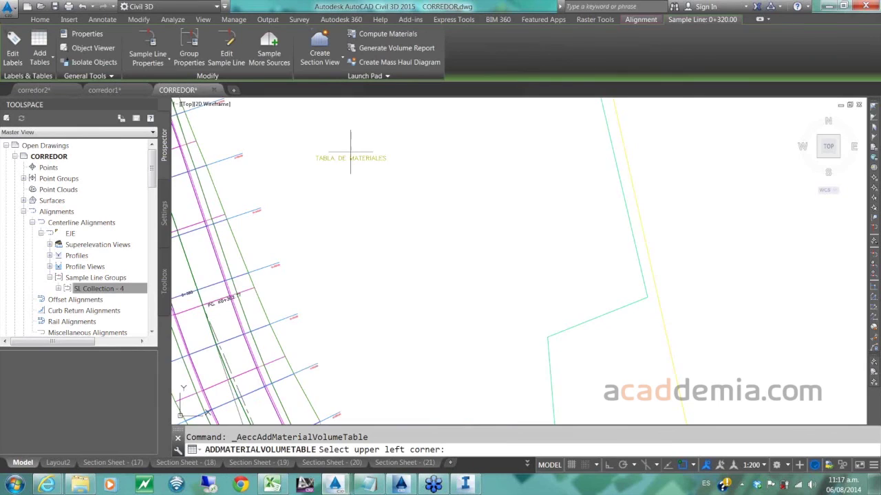
scroll(370, 205, down, 5)
scroll(406, 211, down, 6)
click(727, 301)
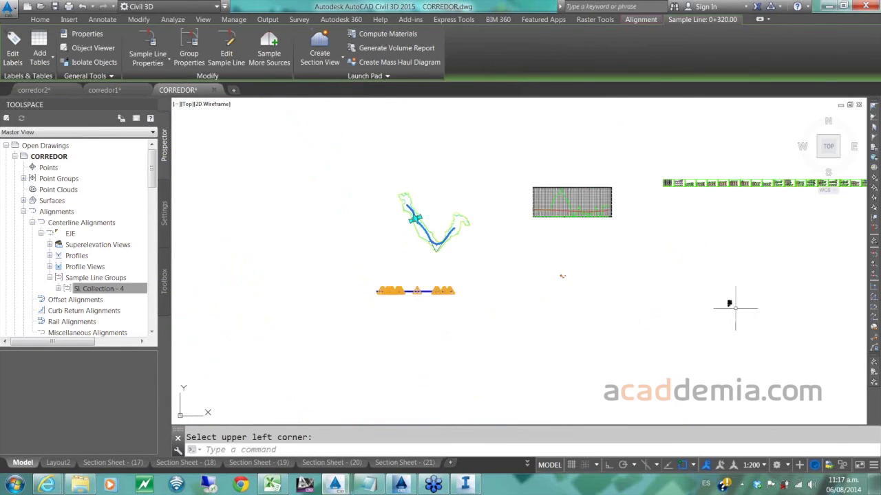
- Examine the station, area and volume rows of the base material tables up to the final station
scroll(736, 306, up, 8)
scroll(680, 259, up, 6)
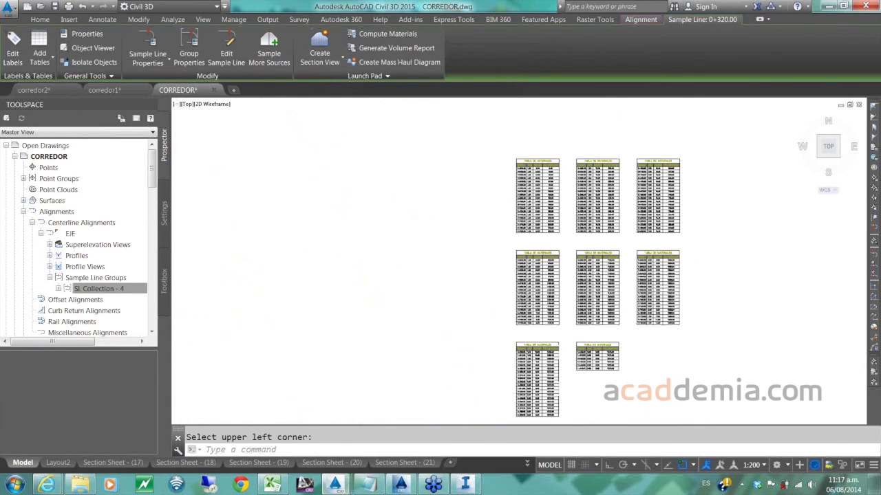
scroll(679, 261, up, 2)
middle_drag(678, 262, 677, 150)
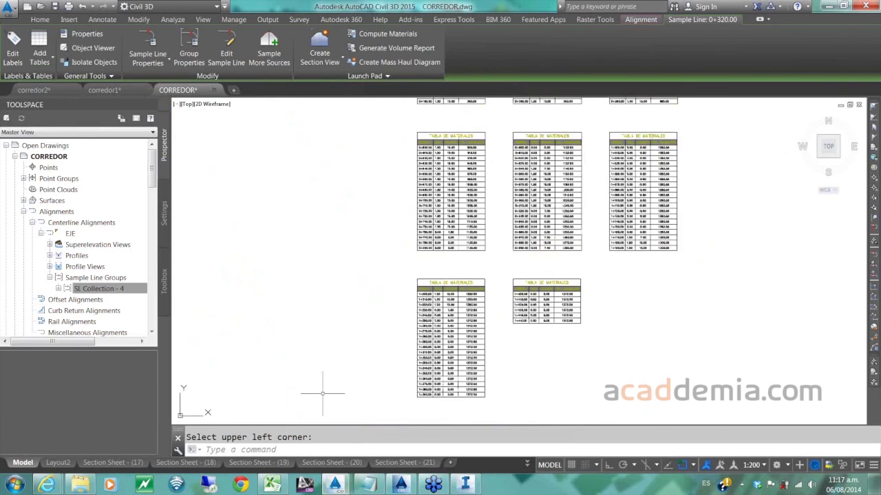
scroll(330, 386, up, 5)
middle_drag(547, 311, 446, 294)
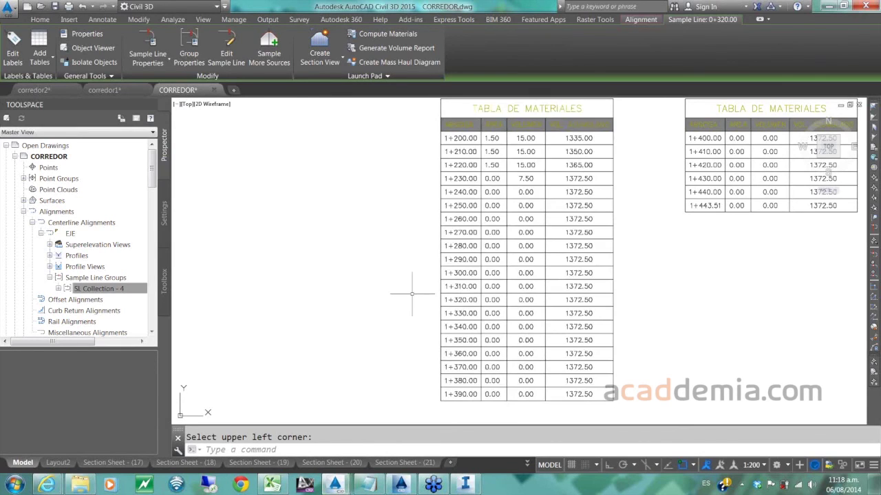
- Examine the tunnel assembly with the circular outline above the cut and fill slope assembly
scroll(411, 294, down, 4)
scroll(411, 293, down, 5)
scroll(338, 230, up, 2)
middle_drag(338, 230, 534, 248)
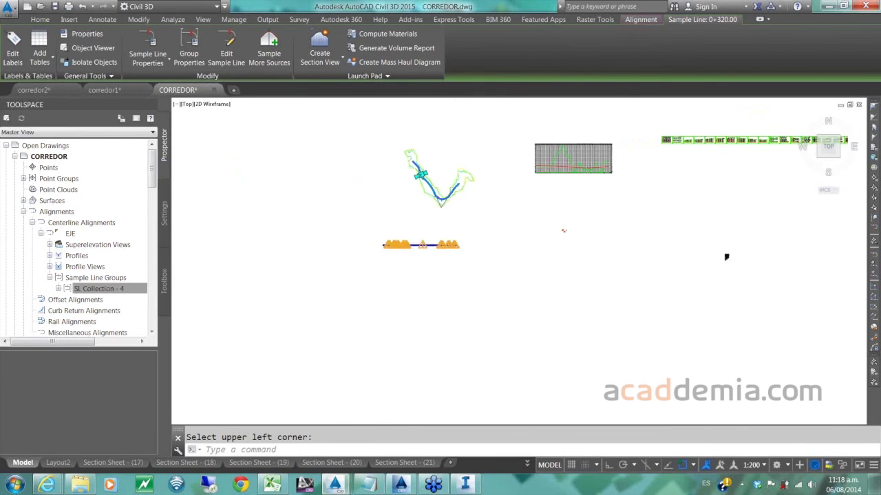
scroll(586, 226, up, 2)
scroll(511, 248, up, 5)
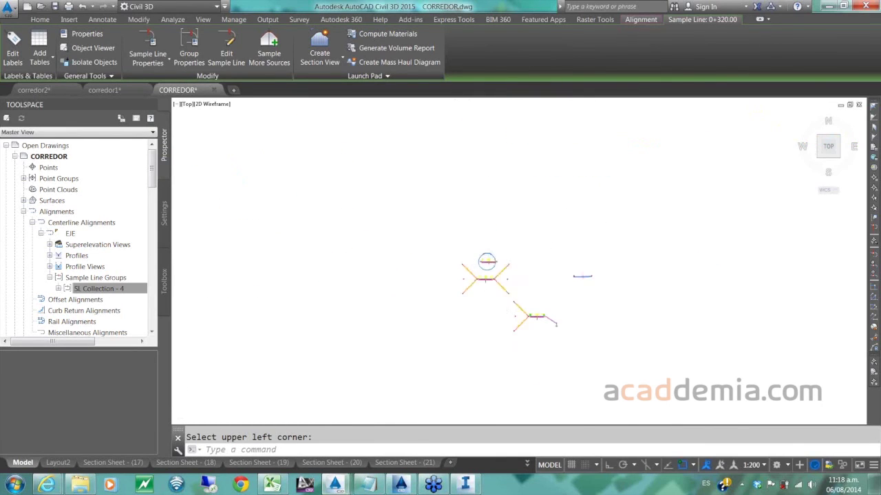
scroll(507, 285, up, 2)
middle_drag(390, 211, 432, 324)
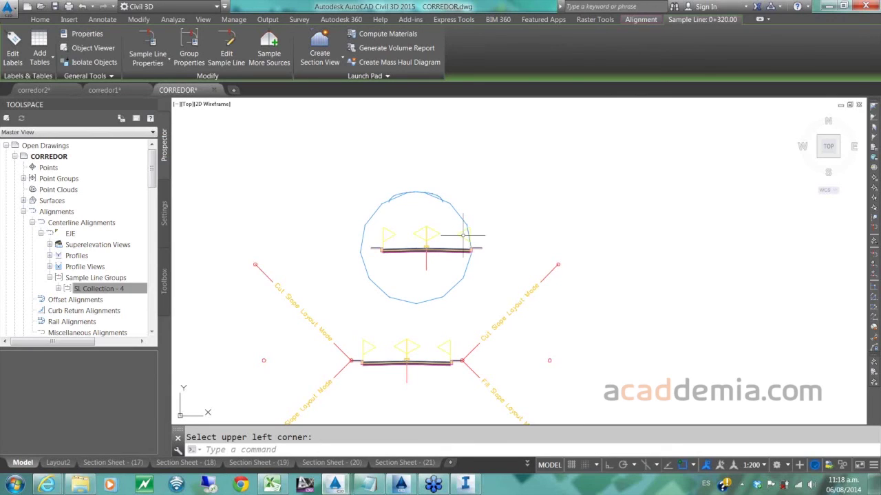
- Examine the tunnel outline and road structure in the section views from K0+440.00 to K0+470.00
scroll(418, 241, down, 5)
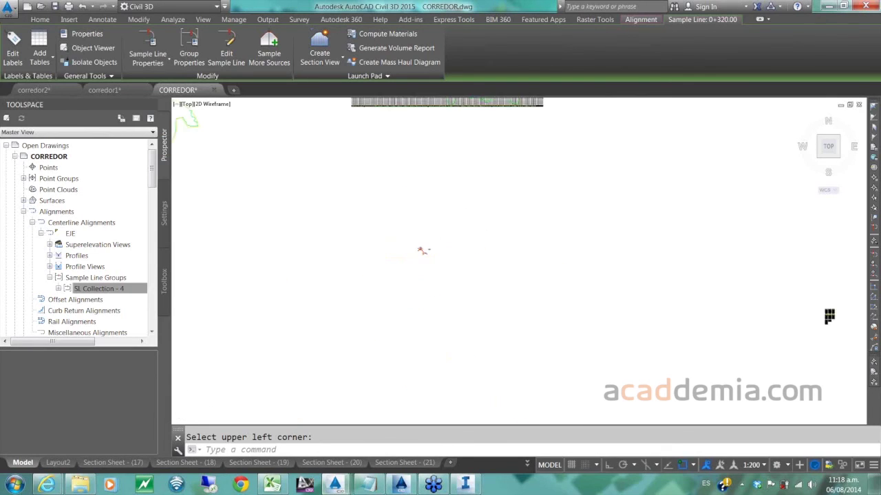
scroll(422, 251, up, 4)
scroll(557, 148, up, 2)
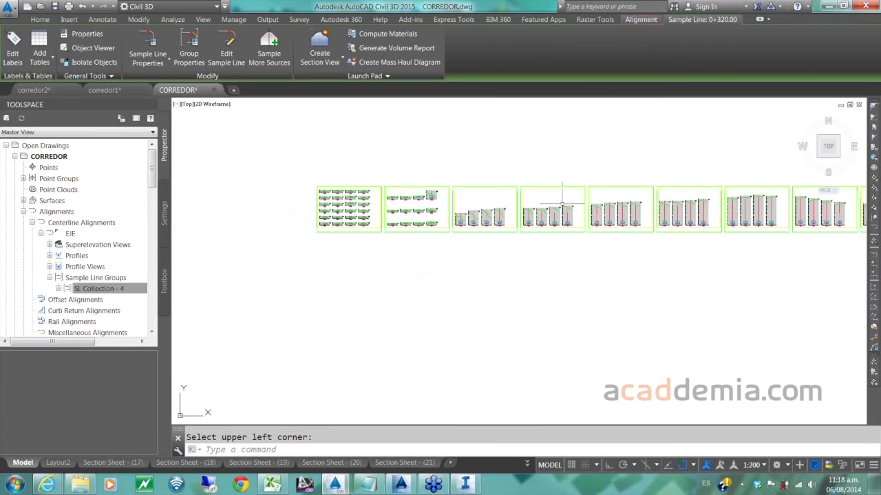
scroll(567, 217, up, 3)
scroll(573, 230, up, 2)
mouse_move(516, 163)
middle_down()
mouse_move(530, 186)
mouse_move(245, 336)
middle_up()
middle_drag(245, 335, 117, 299)
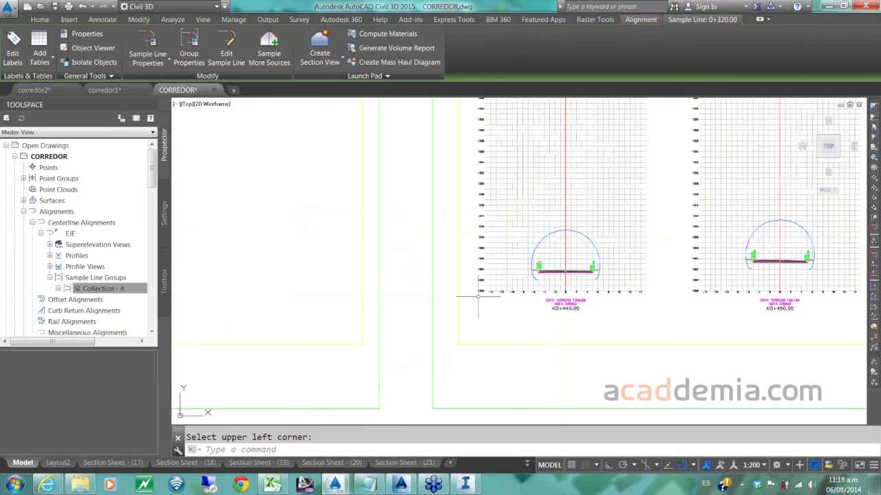
middle_drag(674, 319, 31, 309)
scroll(573, 251, up, 6)
scroll(573, 252, down, 3)
mouse_move(569, 258)
middle_down()
mouse_move(557, 326)
mouse_move(570, 363)
mouse_move(580, 324)
middle_up()
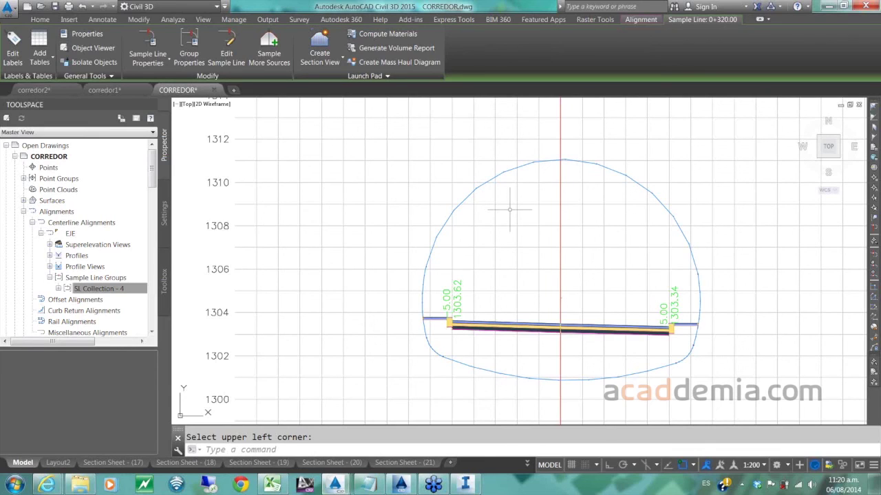
scroll(507, 237, down, 5)
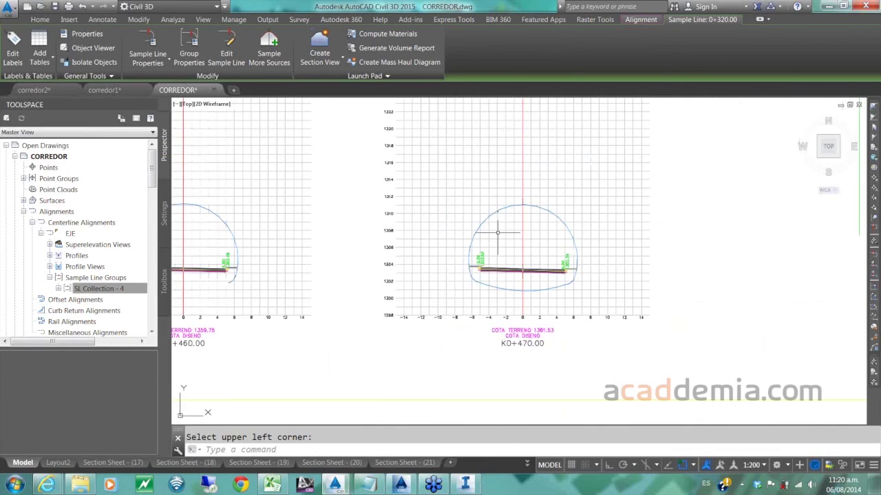
scroll(507, 237, down, 3)
middle_drag(498, 248, 440, 289)
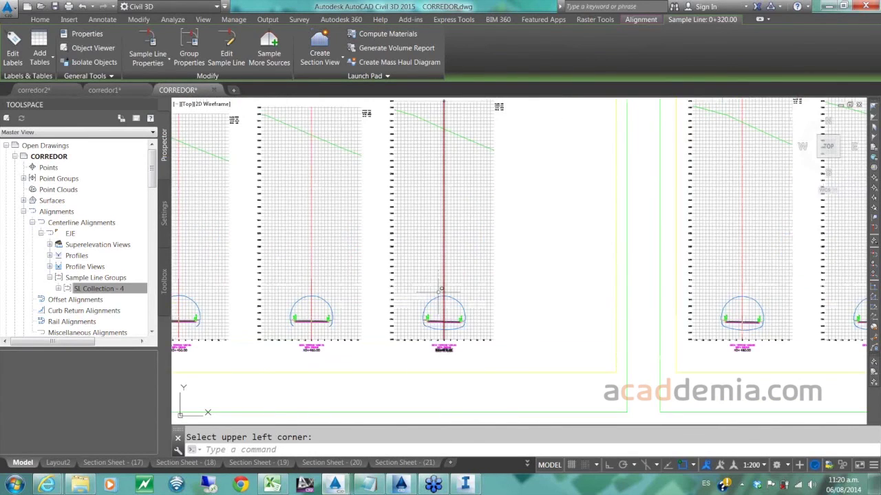
scroll(440, 289, down, 4)
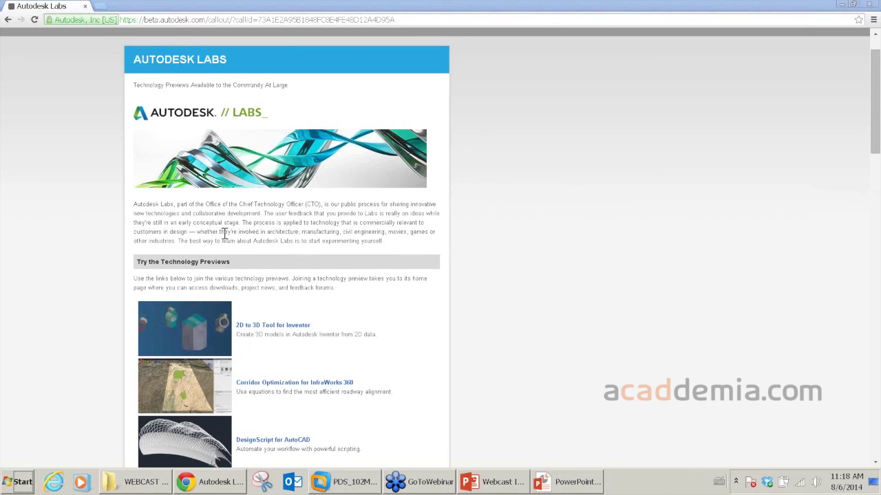
- Review the technology previews listed on the Autodesk Labs page, including those for InfraWorks 360, and switch to the PowerPoint presentation
click(230, 278)
scroll(273, 349, down, 1)
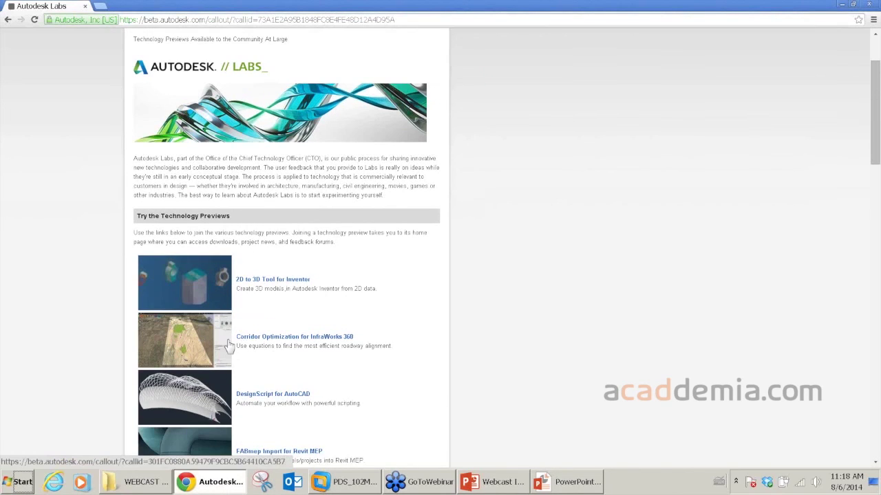
scroll(230, 346, down, 1)
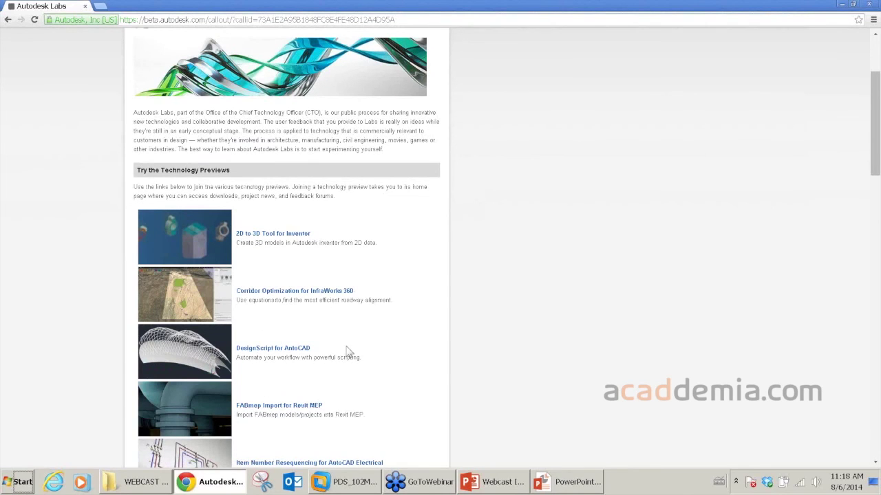
scroll(347, 351, down, 5)
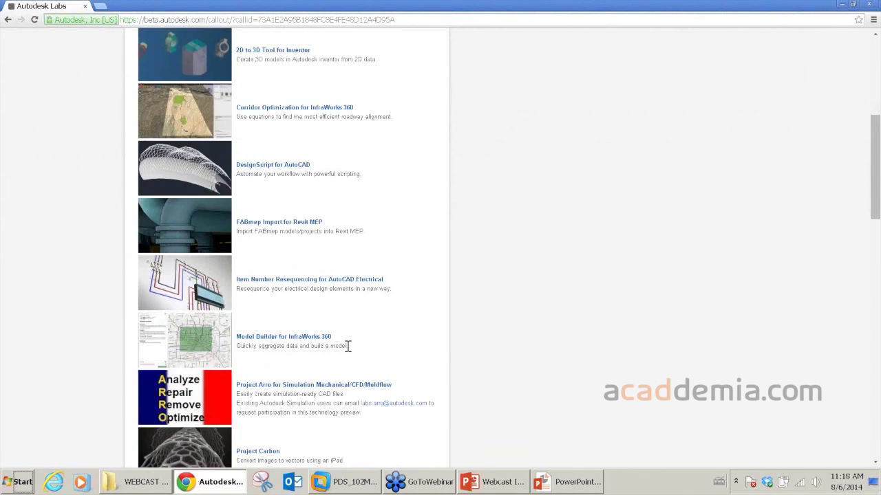
scroll(240, 305, up, 1)
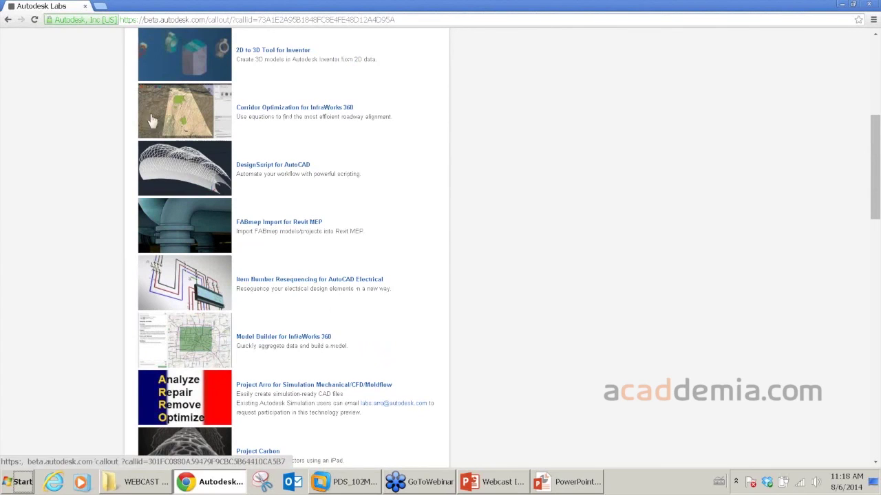
scroll(282, 292, down, 3)
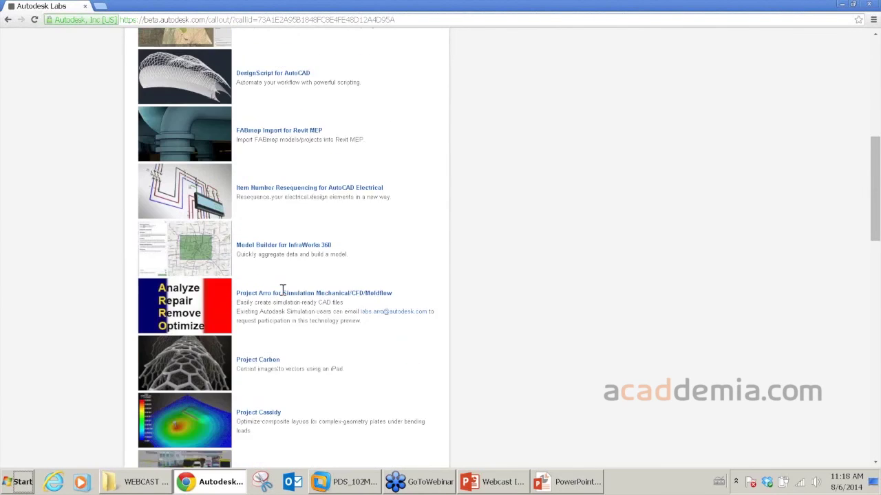
scroll(284, 296, down, 3)
scroll(282, 296, up, 5)
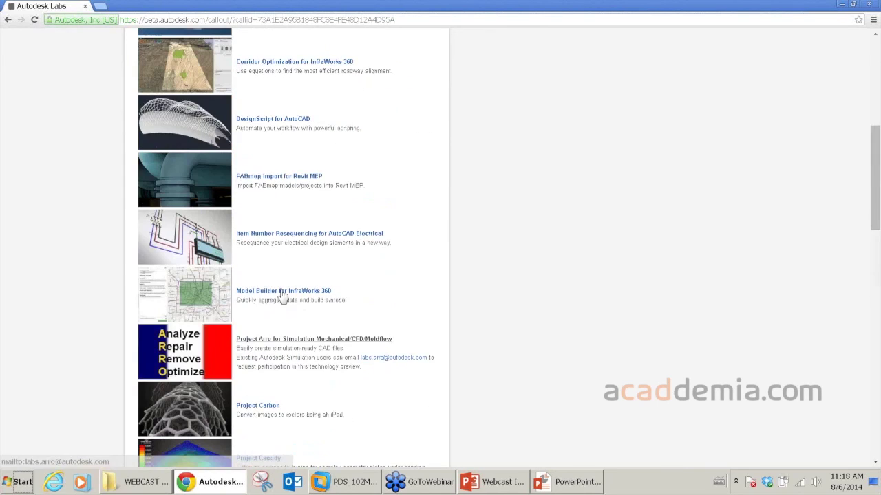
scroll(282, 296, up, 8)
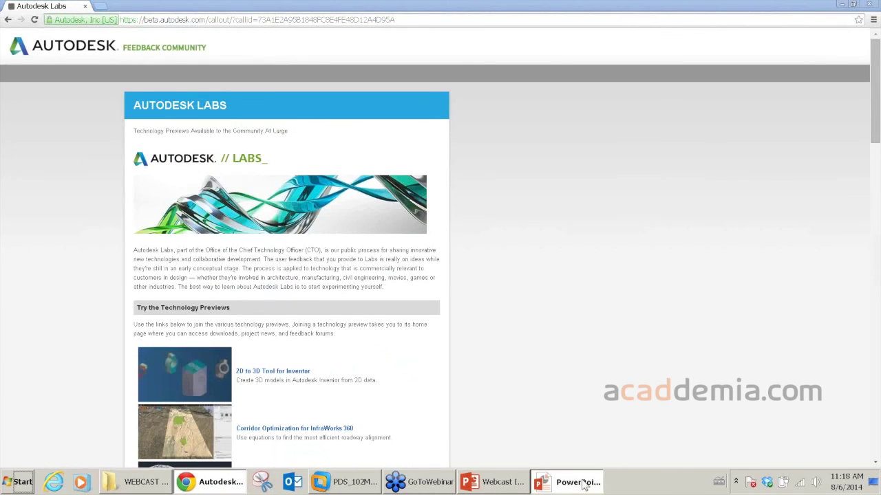
click(577, 482)
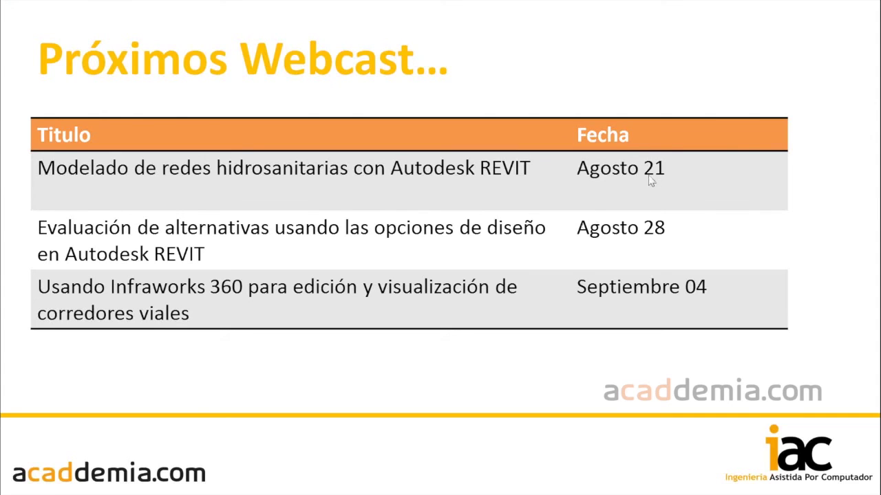